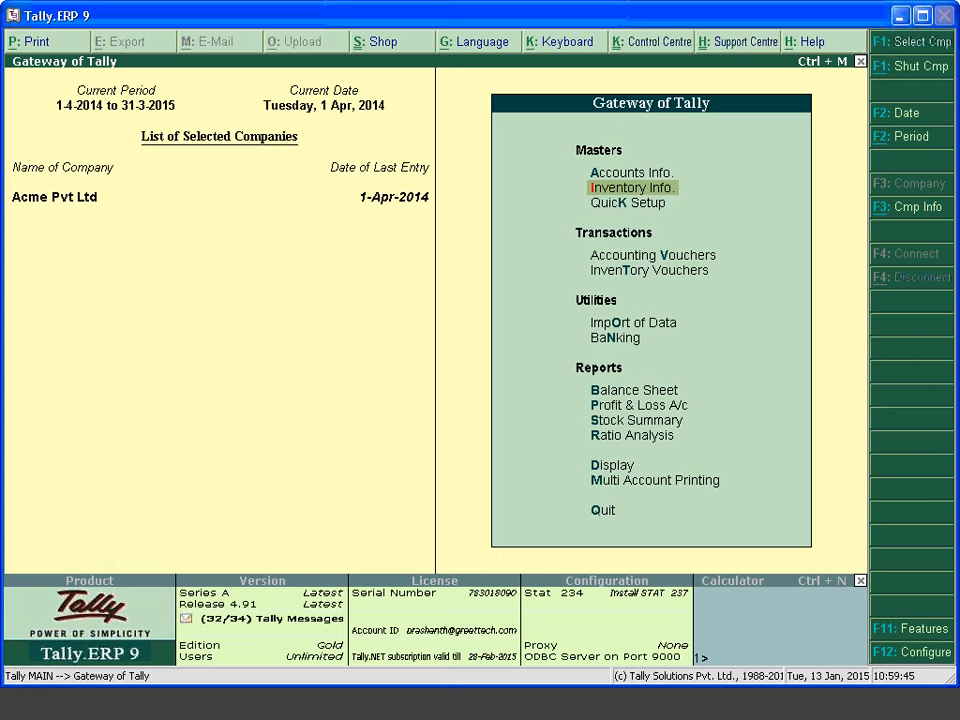
Open a blank Stock Item Creation form via Inventory Info > Stock Items > Create
key("Return")
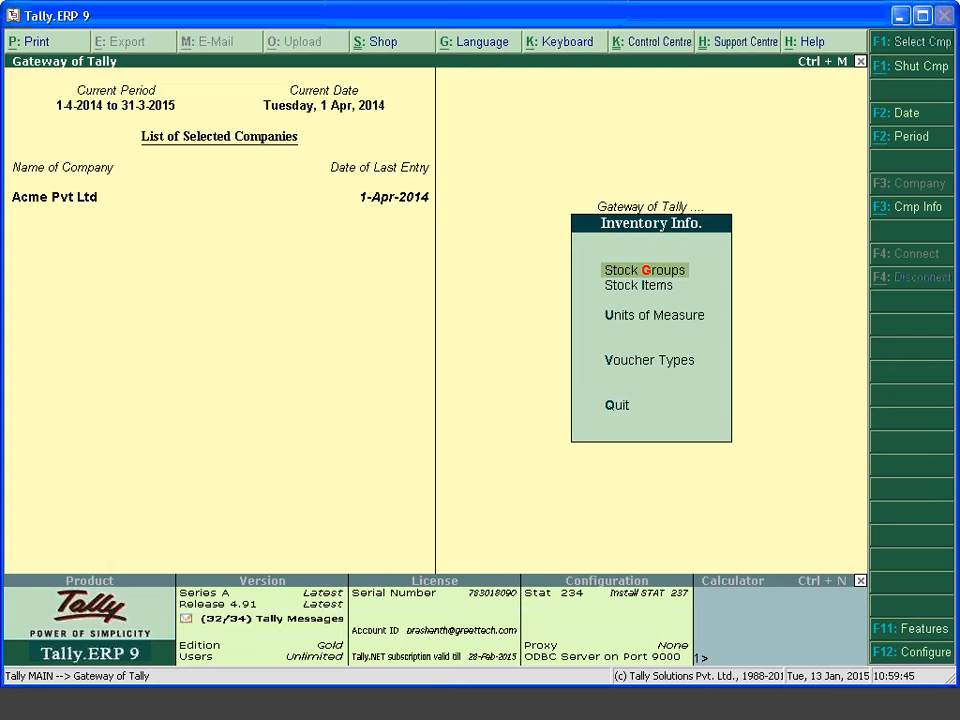
key("Return")
key("Escape")
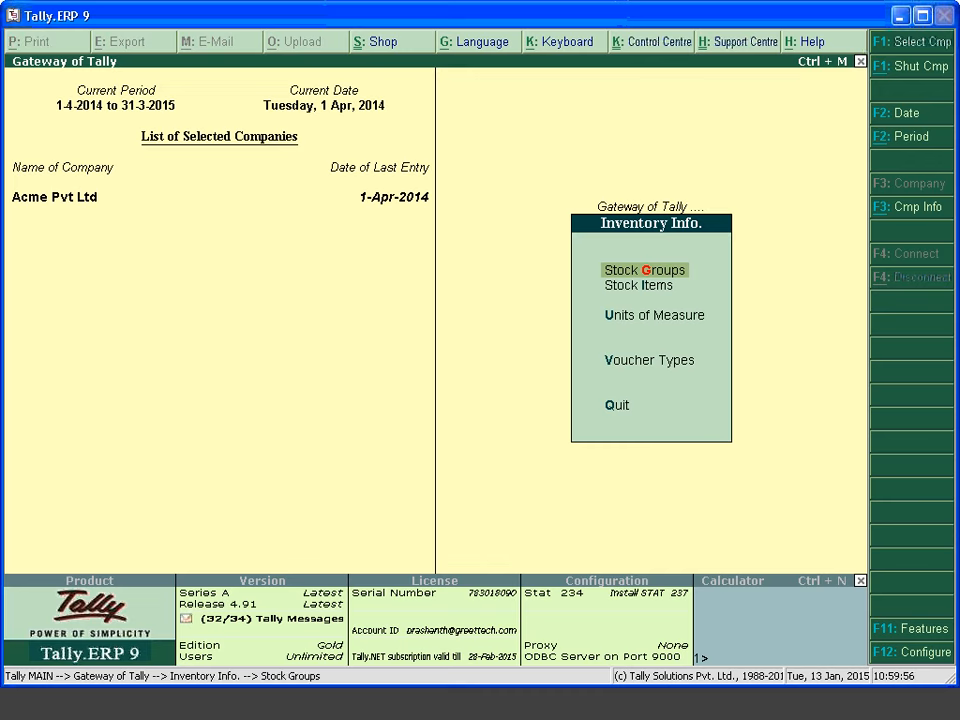
key("Down")
key("Return")
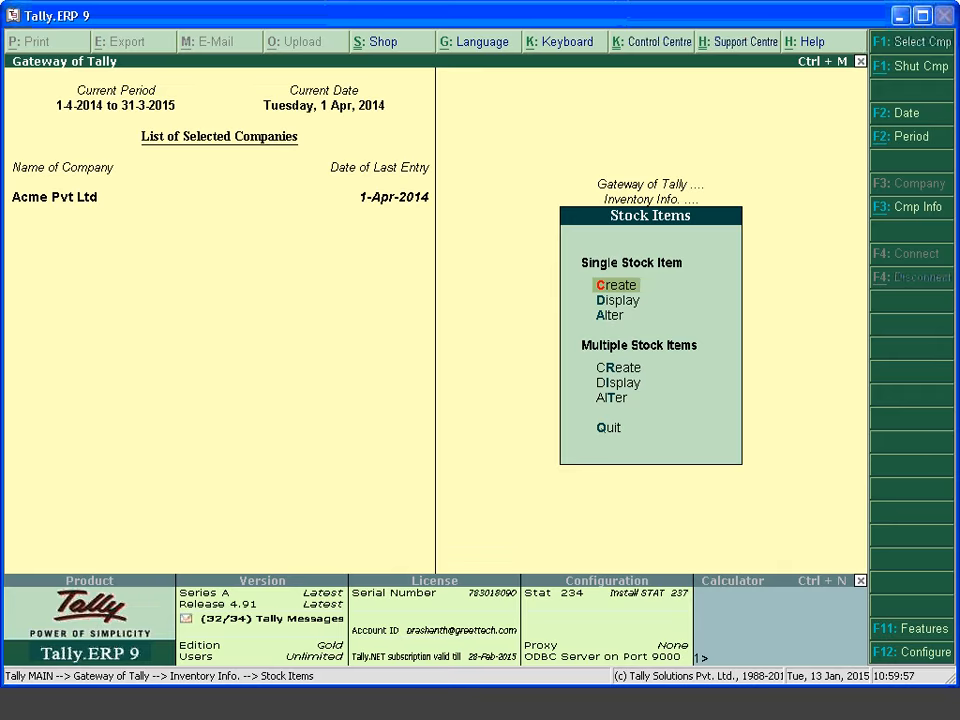
key("Return")
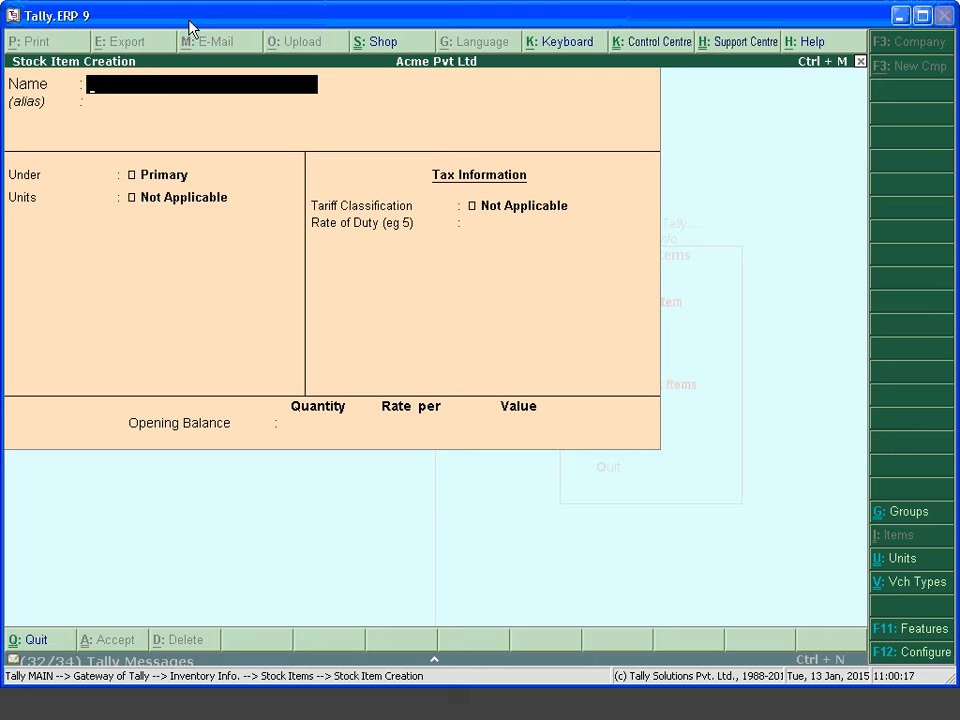
Create and save stock item Gold KDM, defining a new unit 'gms' for it
type("Gold")
type("KDM")
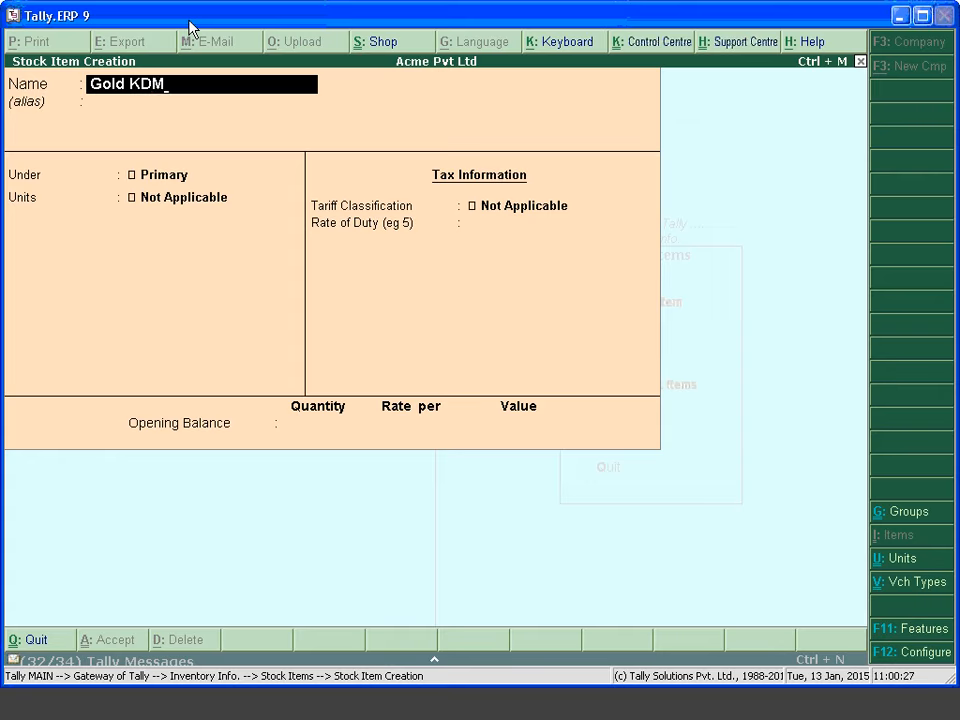
key("Return")
key("Return")
key("Return")
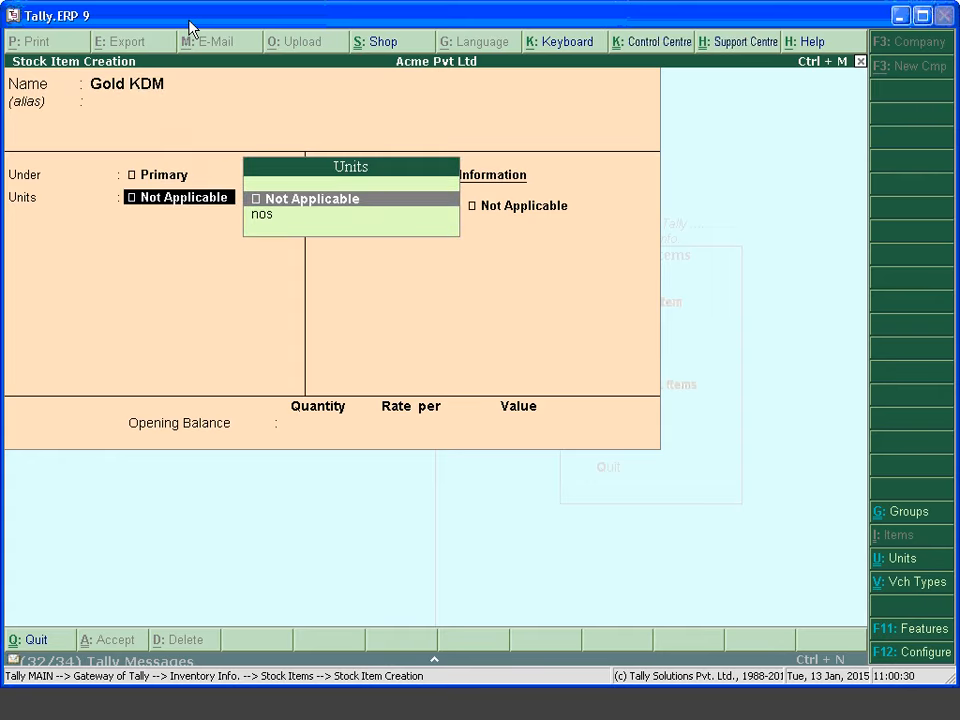
key("alt+c")
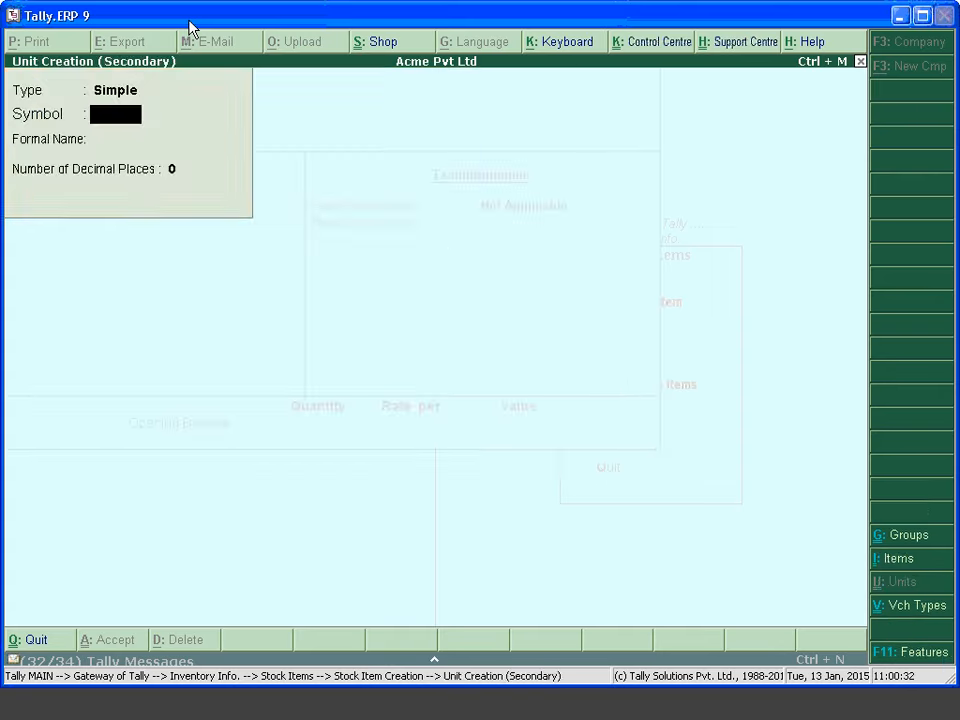
type("gms")
key("Return")
key("Return")
key("Return")
key("Return")
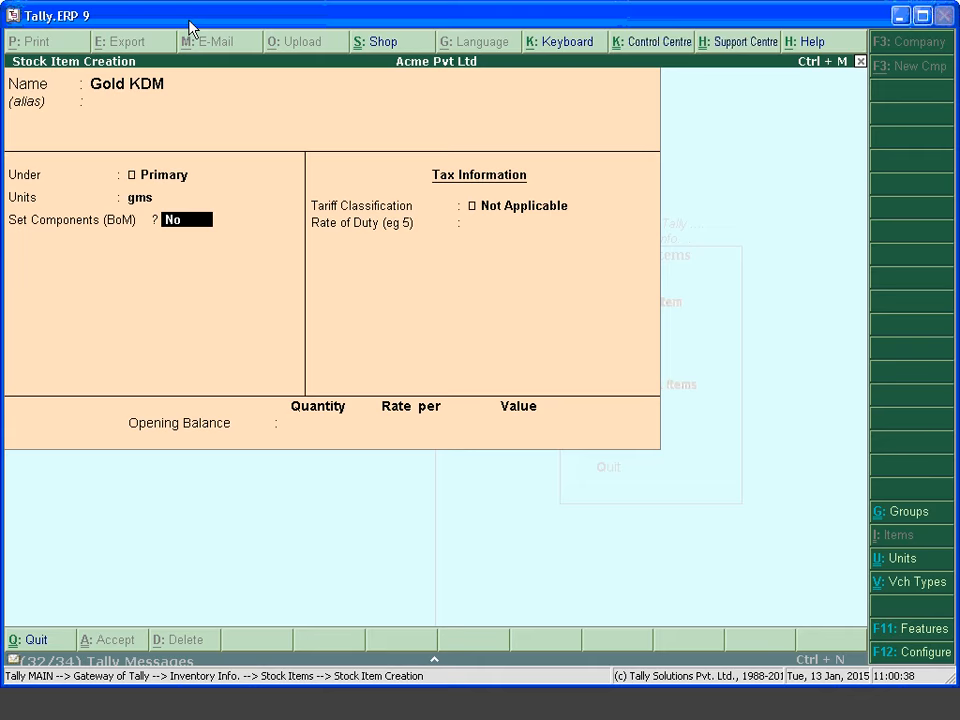
key("Return")
key("Return")
key("Return")
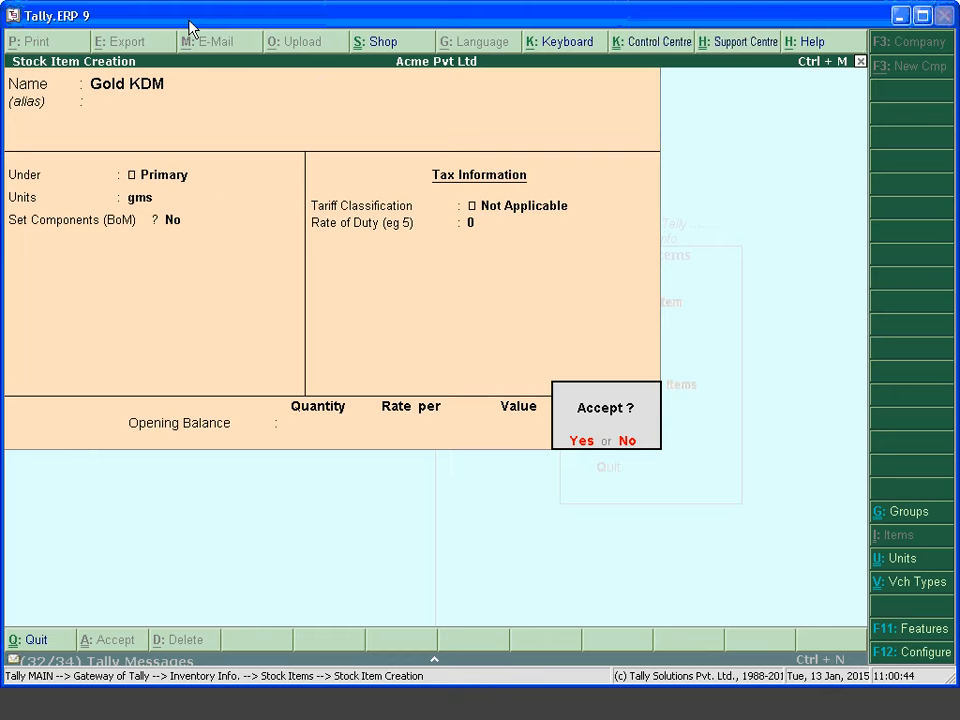
key("Return")
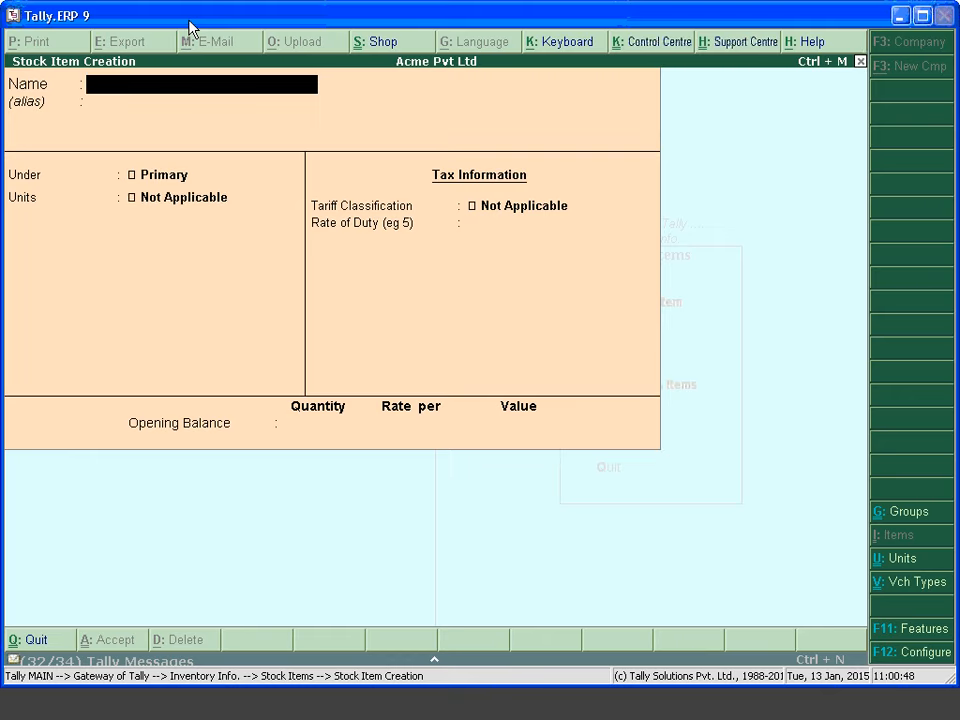
key("Escape")
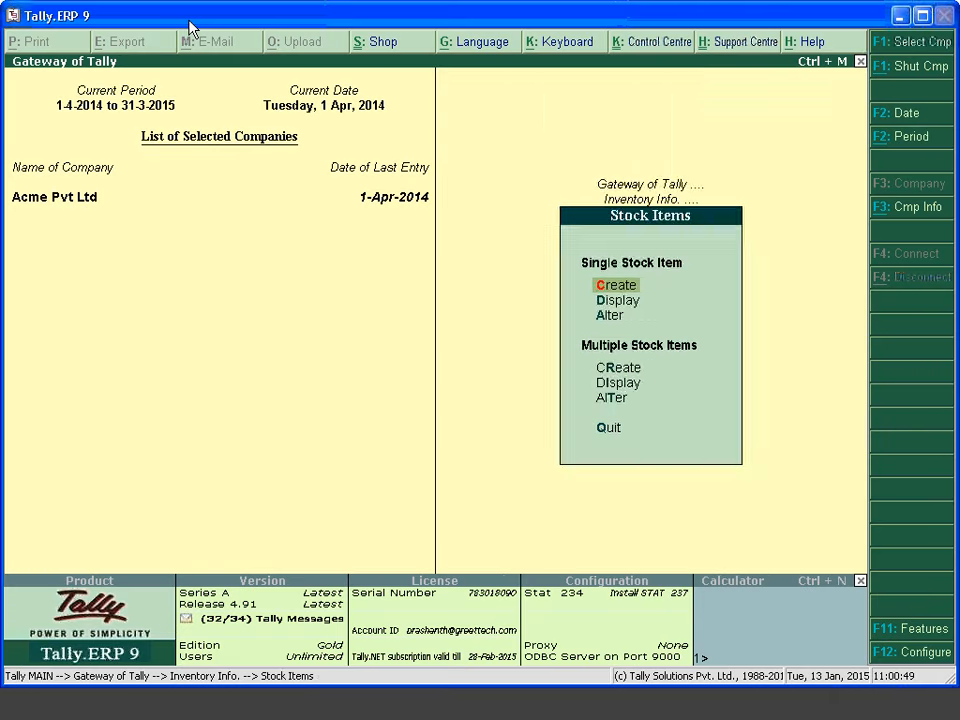
Open Accounting Vouchers and switch to a blank Sales voucher (F8) dated 1-Apr-2014
key("Escape")
key("Escape")
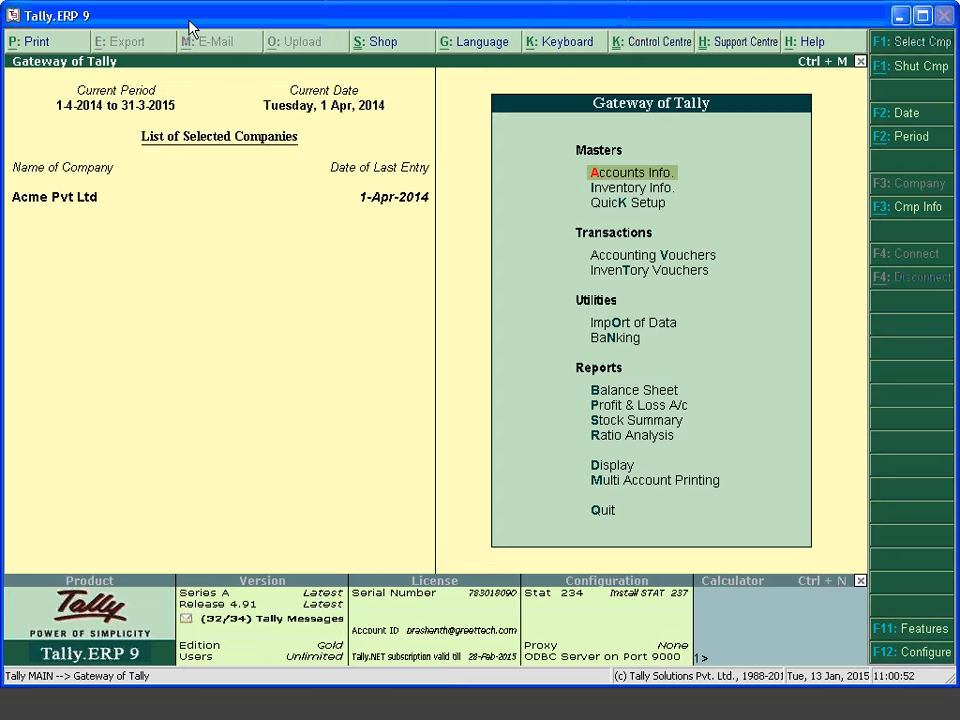
key("v")
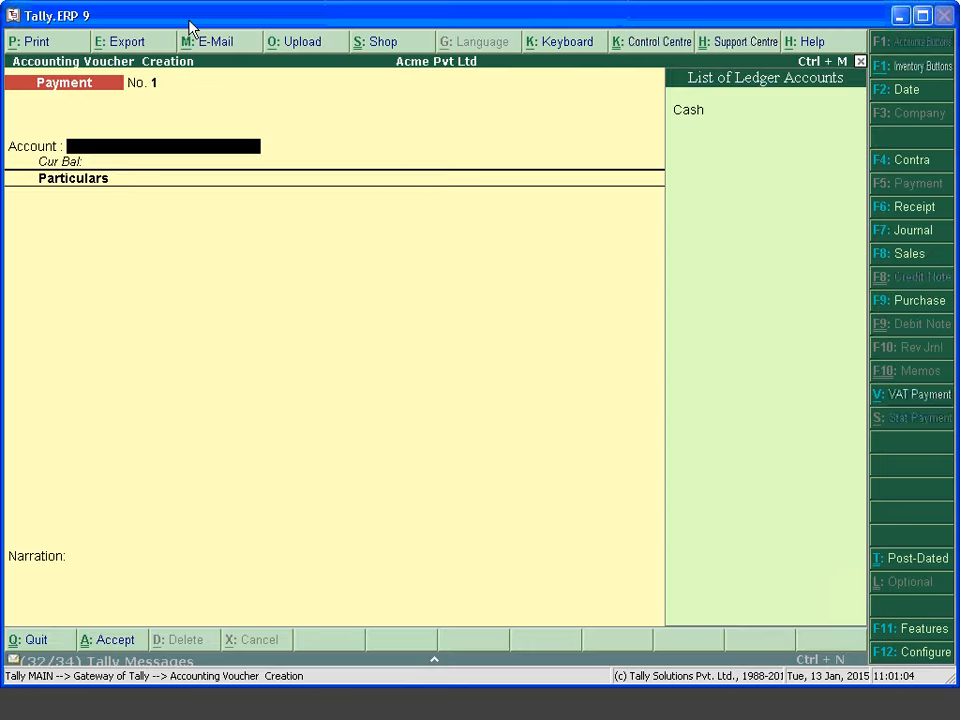
key("Escape")
key("Return")
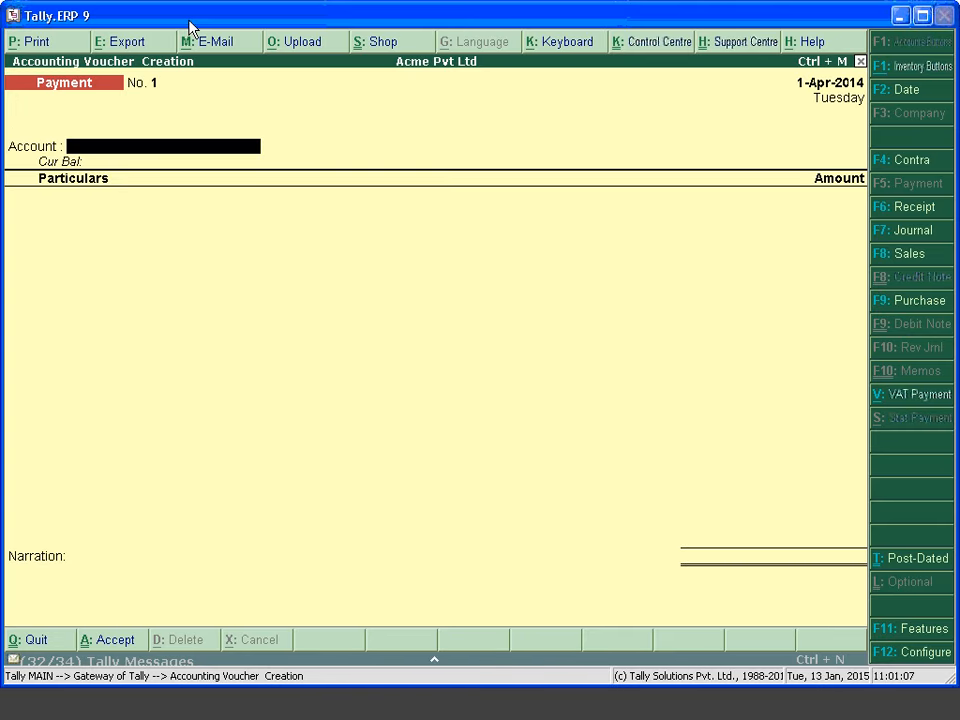
key("F8")
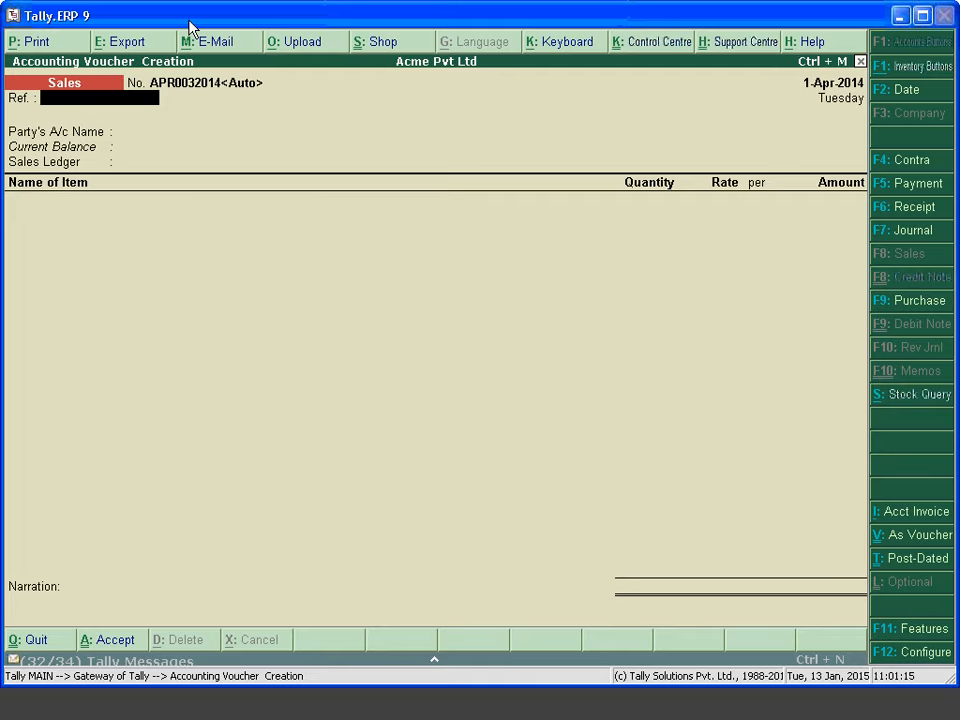
Create ledger Party A under Sundry Debtors and use it as the voucher's party account
key("Return")
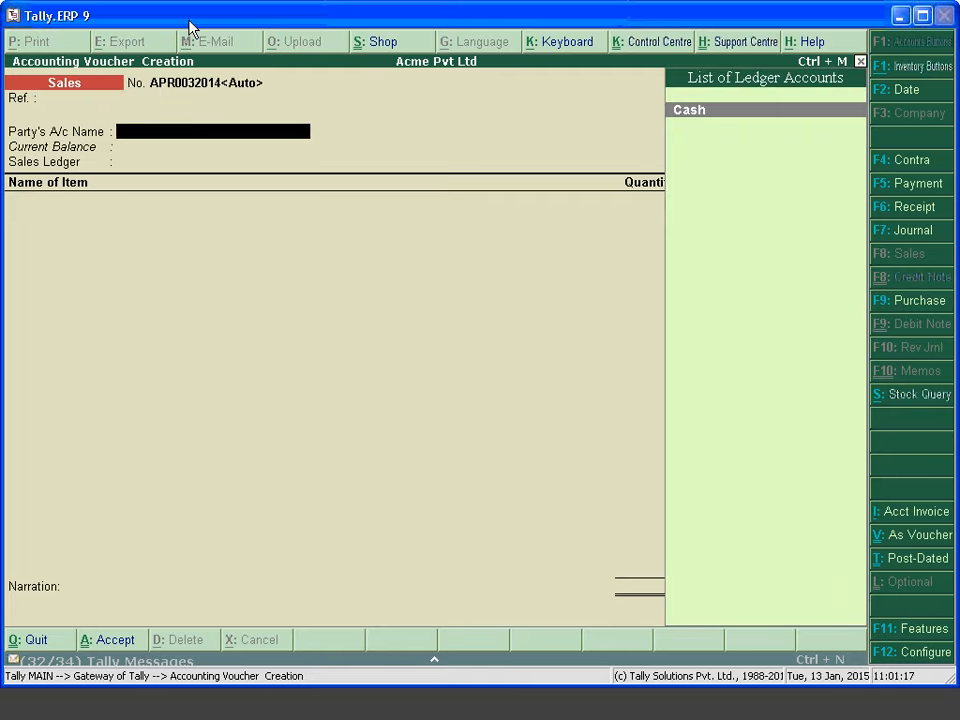
key("alt+c")
type("Pa")
type("rty A")
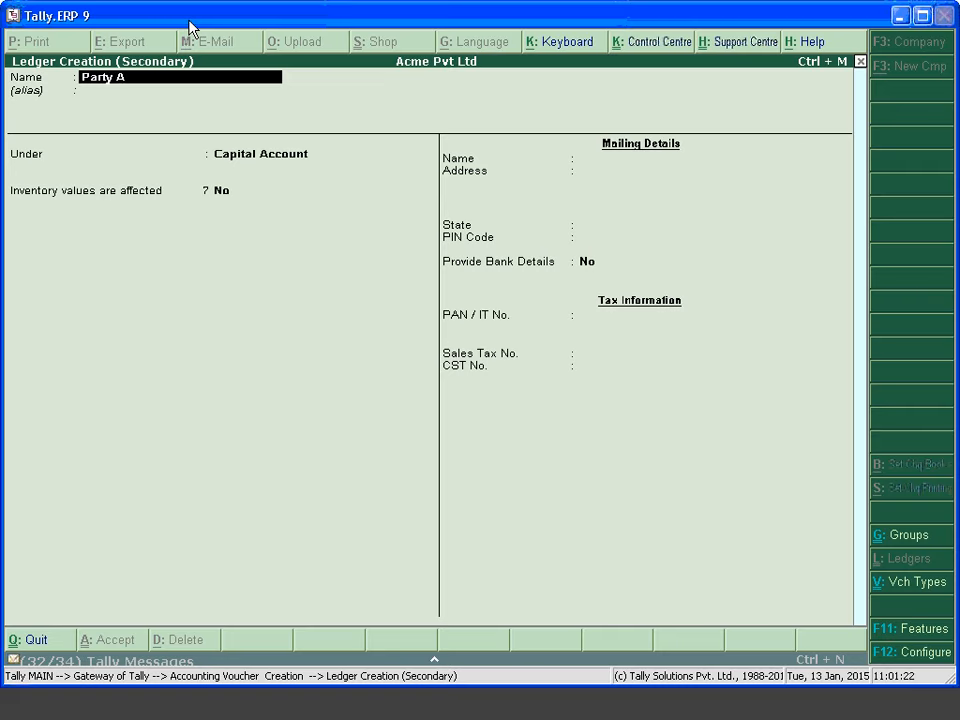
key("Return")
key("Return")
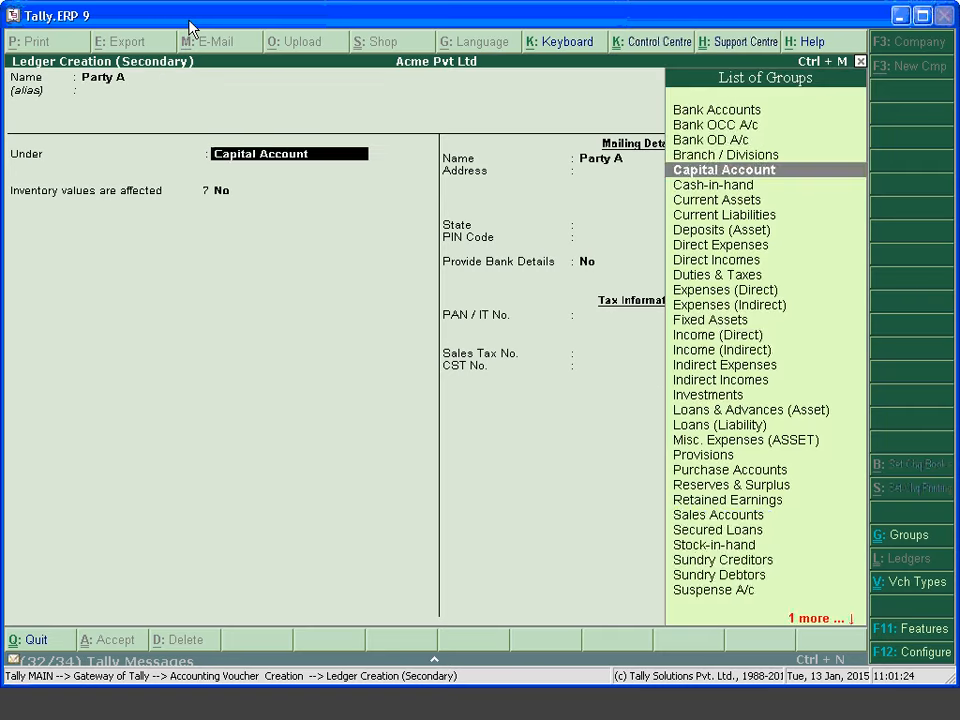
type("Sun")
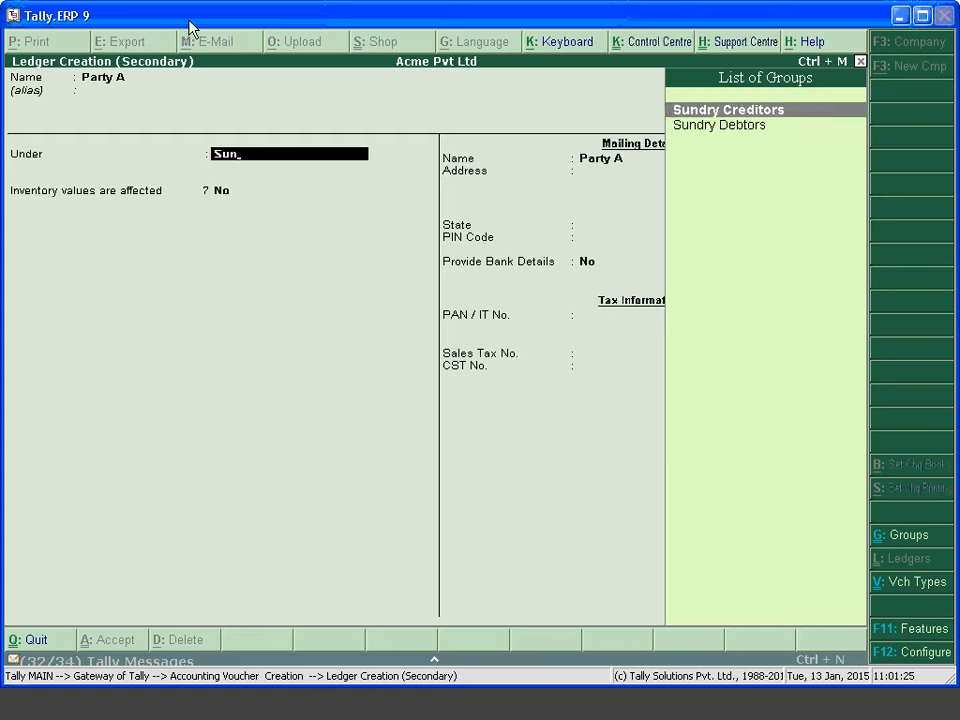
key("Down")
key("Return")
key("Return")
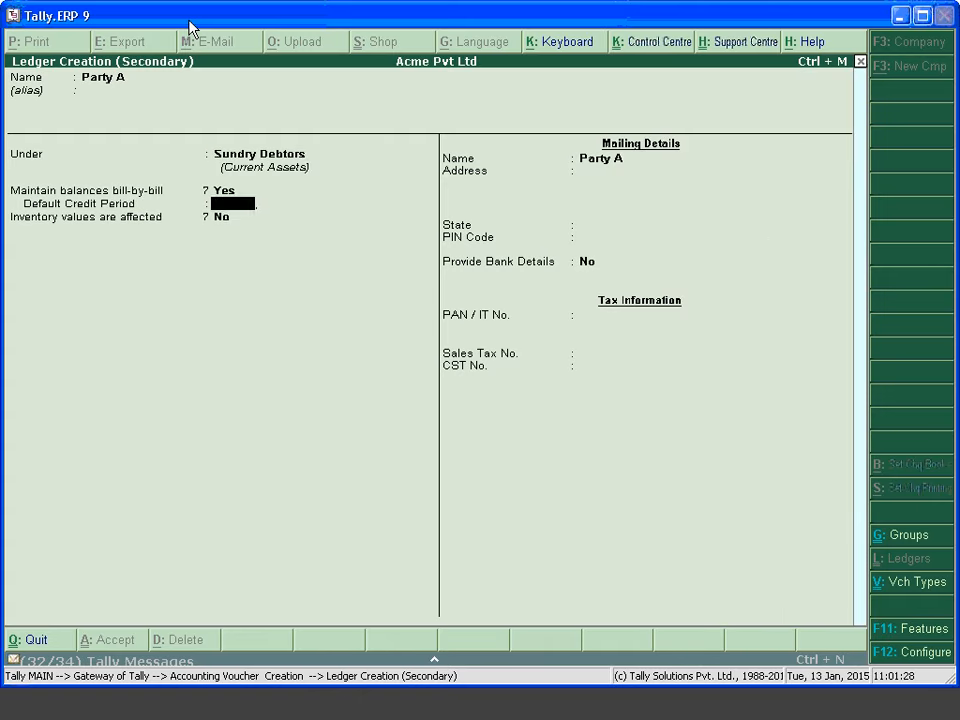
key("Return")
key("Return")
key("Return")
key("Return")
key("Return")
key("Return")
key("Return")
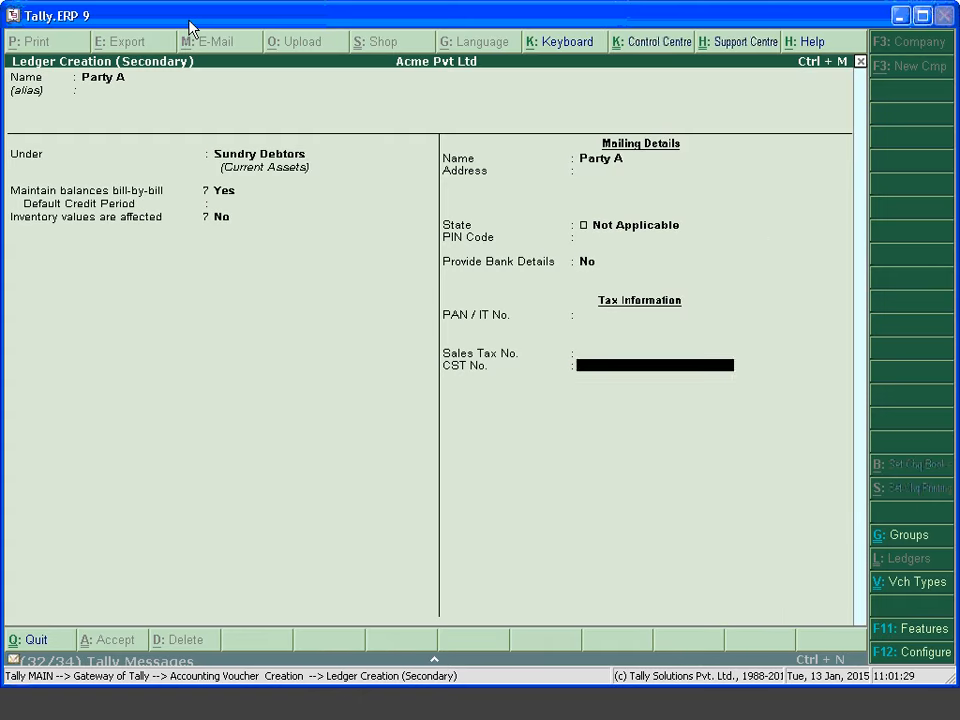
key("Return")
key("Return")
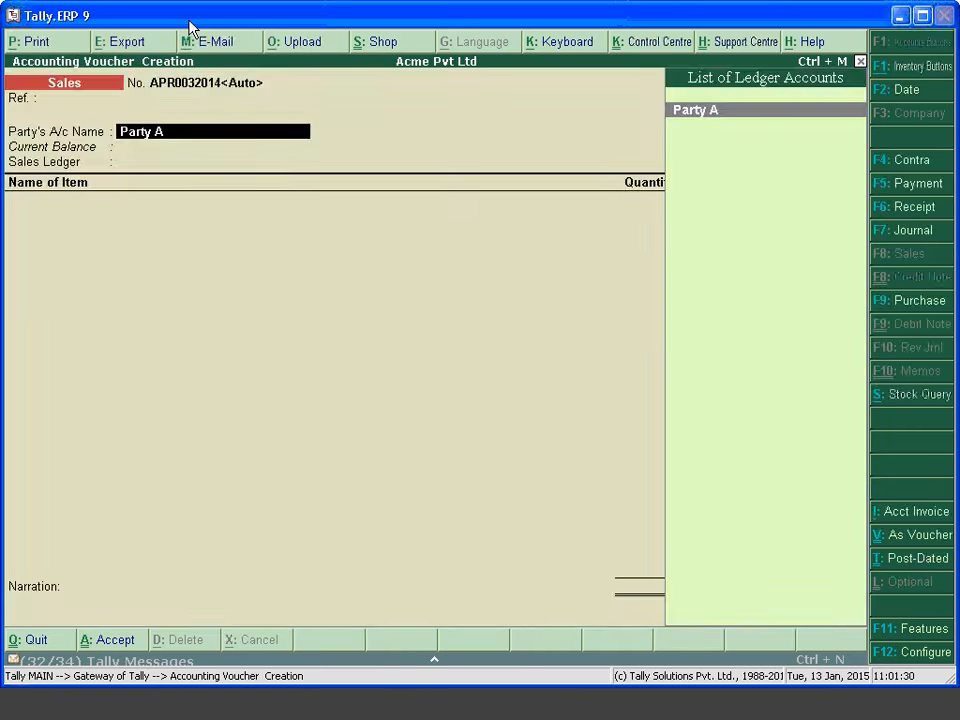
key("Return")
Add Gold KDM with a quantity of 250 gms to the Party A voucher
key("Return")
key("ctrl+a")
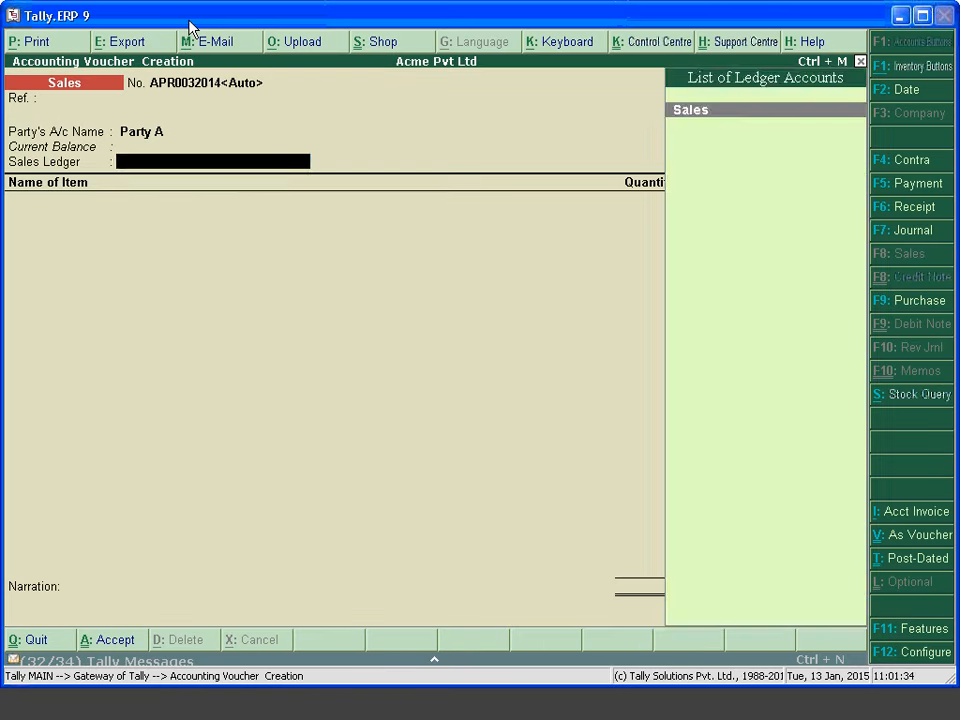
key("Return")
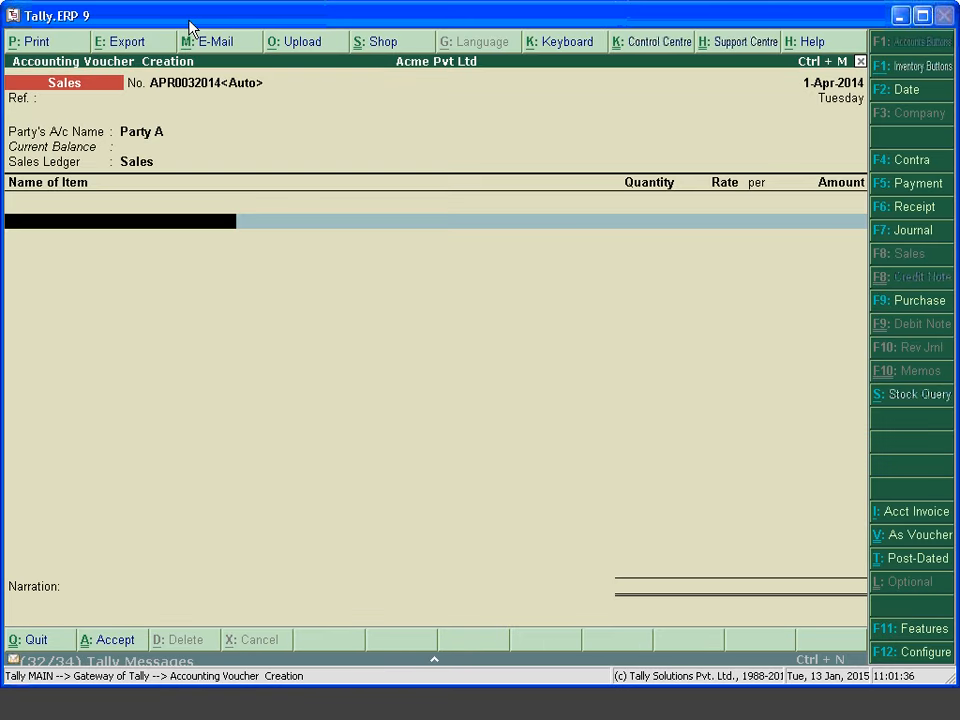
key("Down")
key("Down")
key("Down")
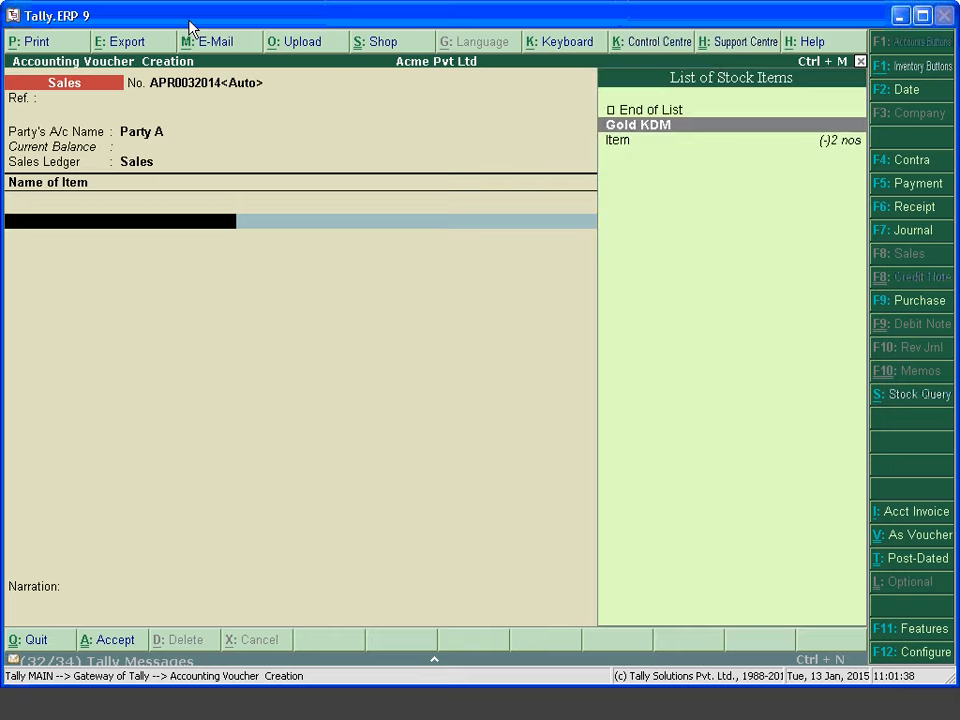
key("Return")
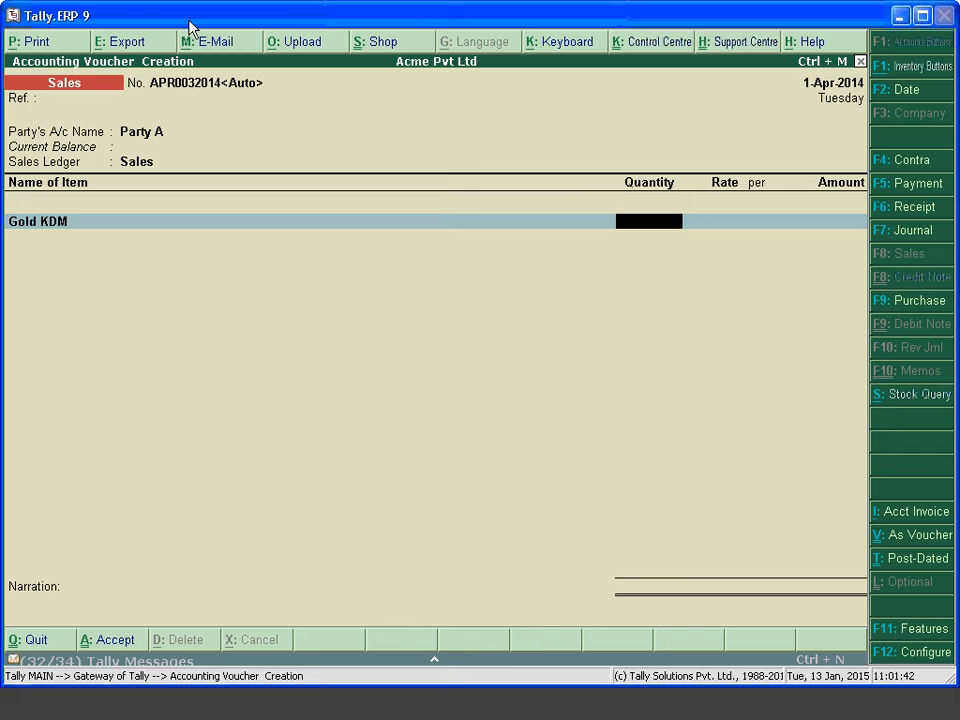
type("250")
key("Return")
Enter rate 2500 per gms for 6,25,000.00, accept the New Ref bill, and save
key("Return")
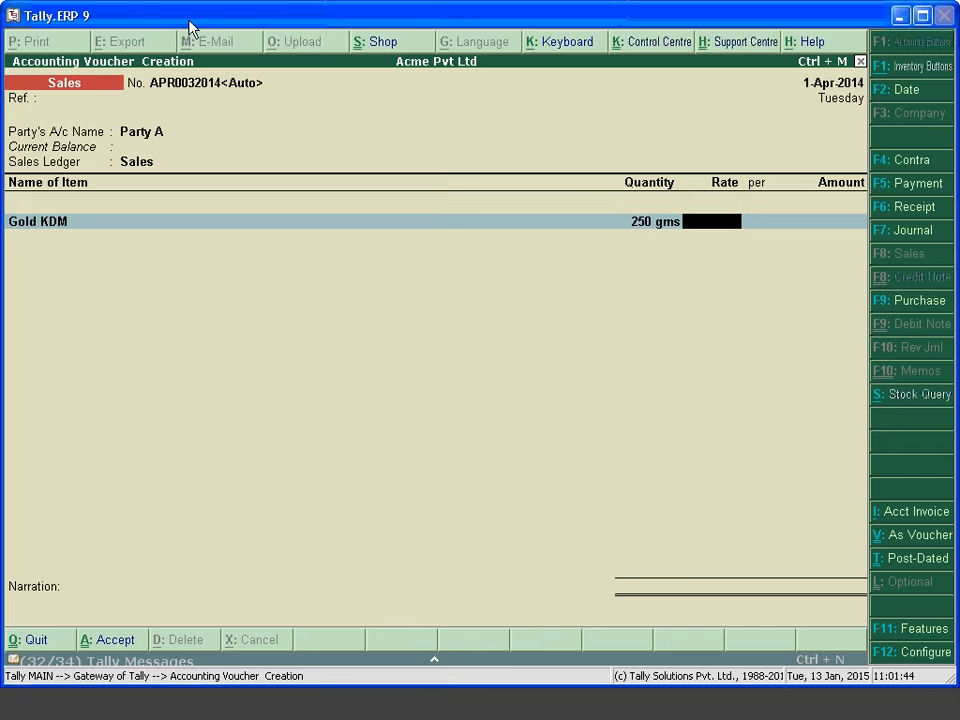
type("2500")
key("Return")
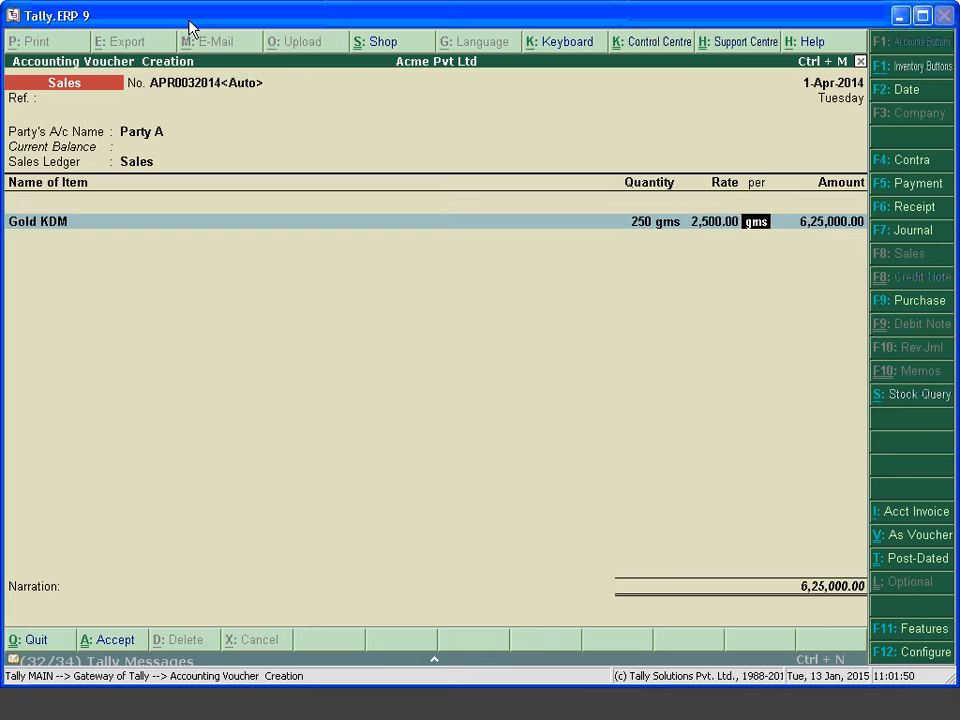
key("Return")
key("Return")
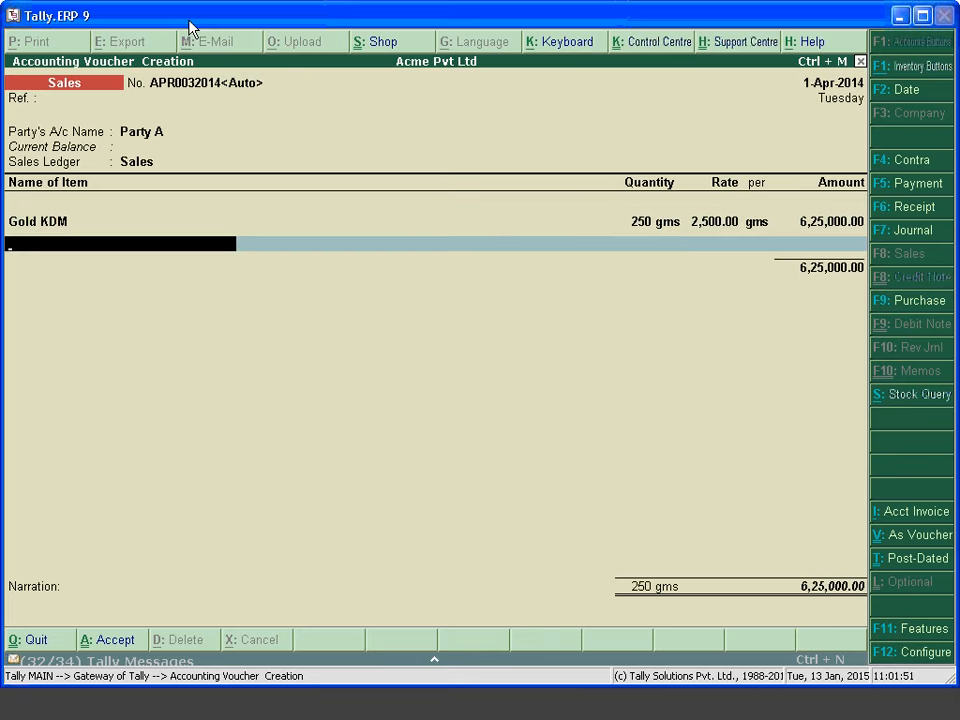
key("Return")
key("Return")
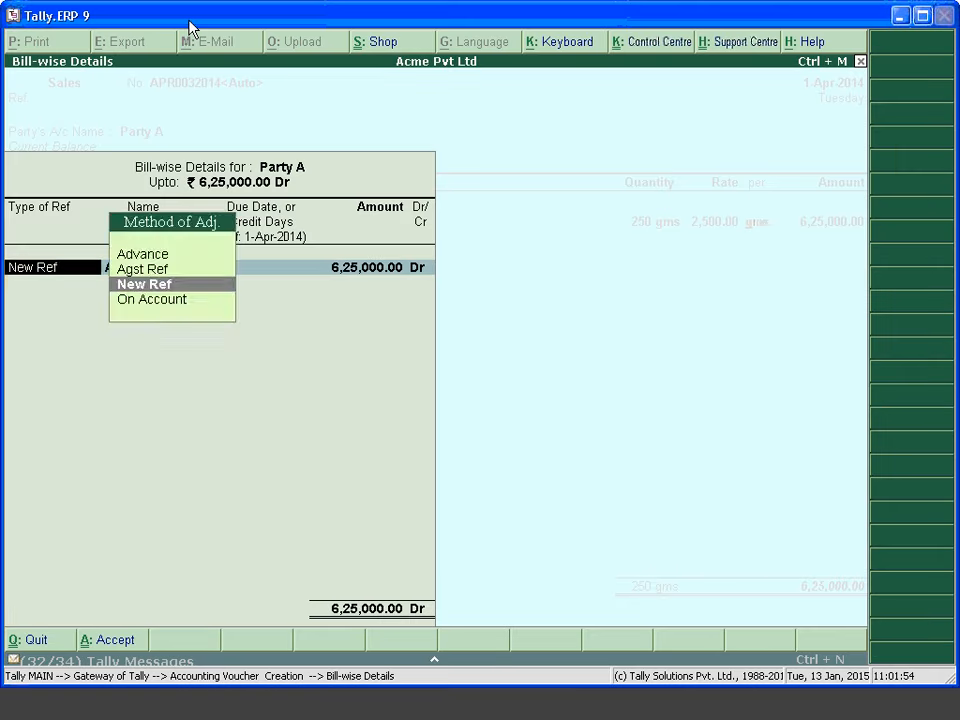
key("Return")
key("Return")
key("Return")
key("Return")
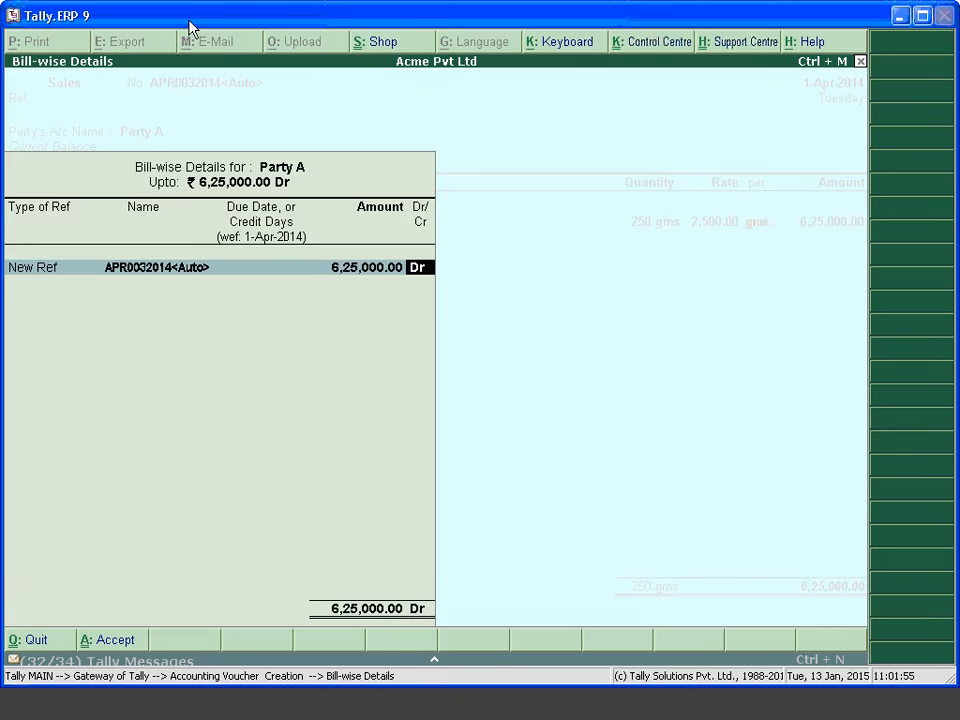
key("Return")
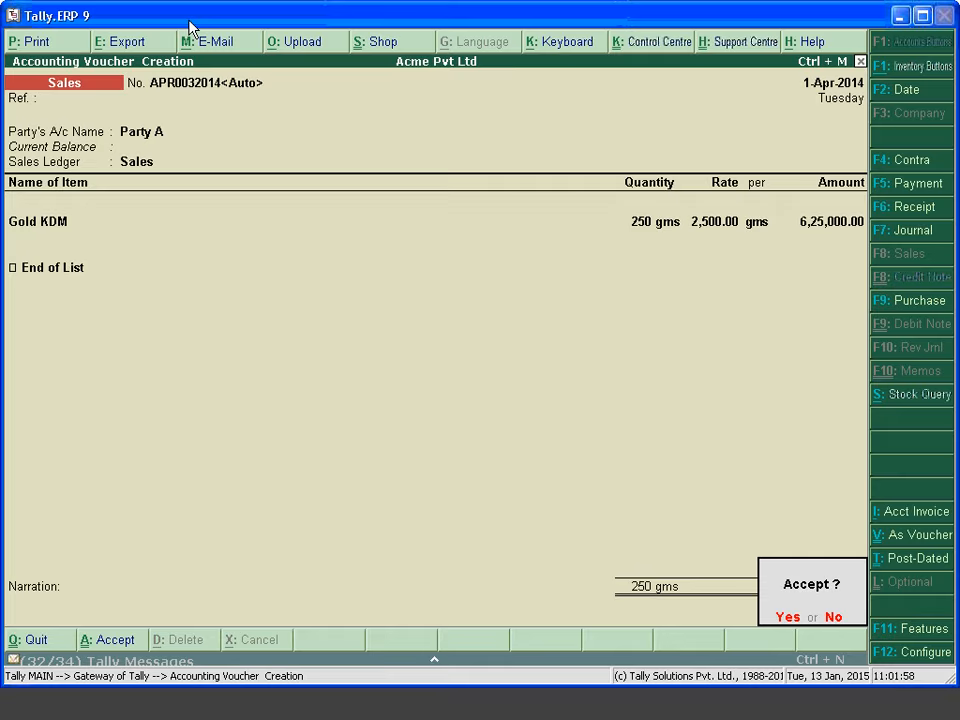
key("Return")
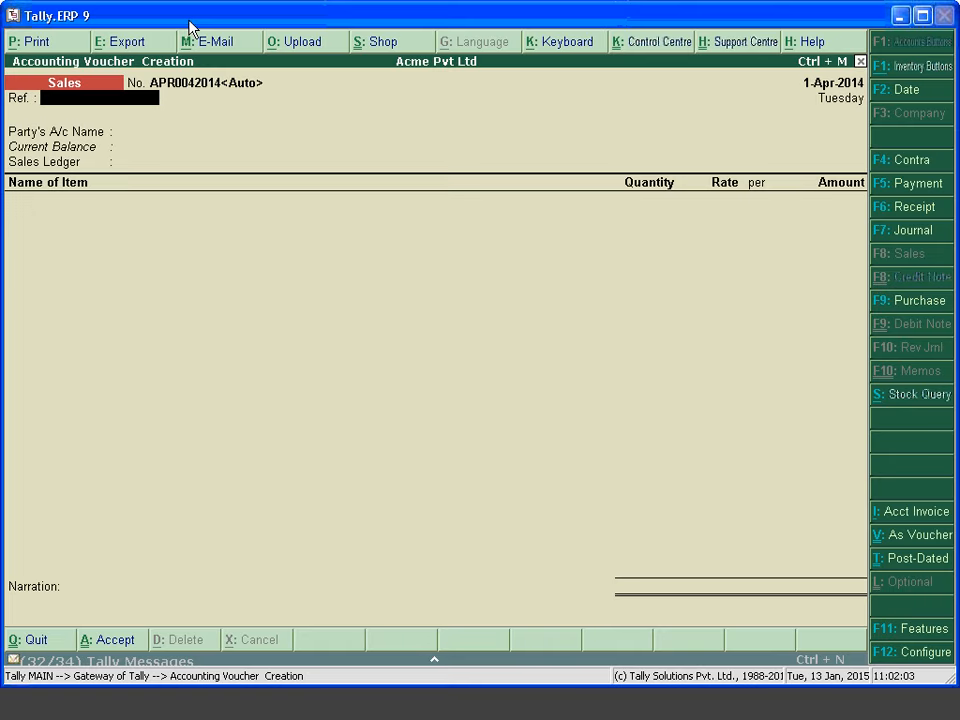
Open the Sales voucher type for alteration from Accounts Info > Voucher Types
key("Escape")
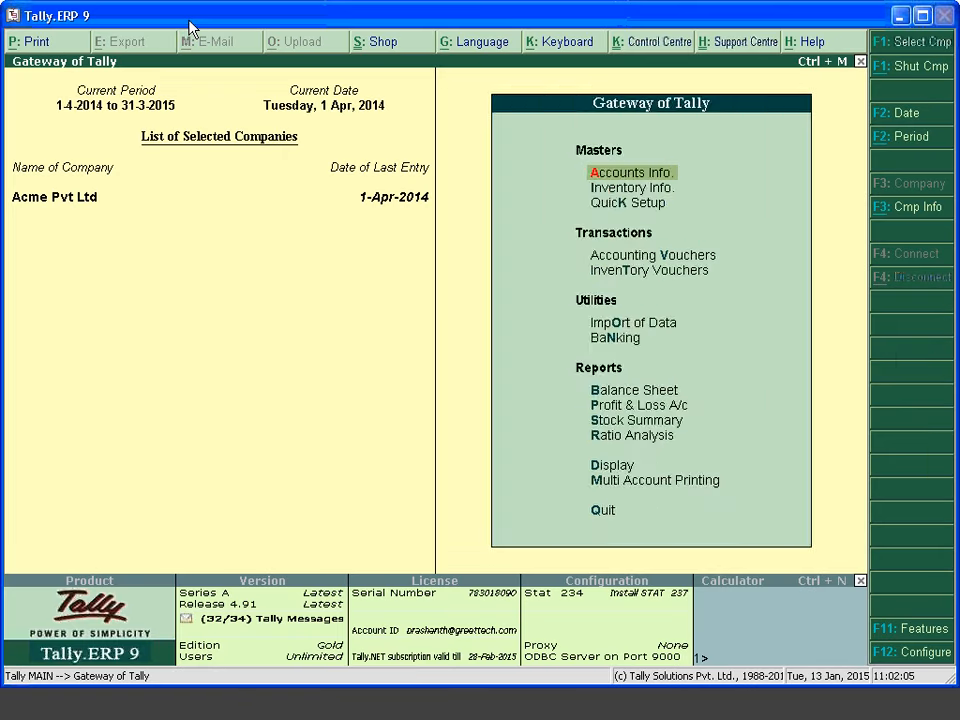
key("Return")
key("Down")
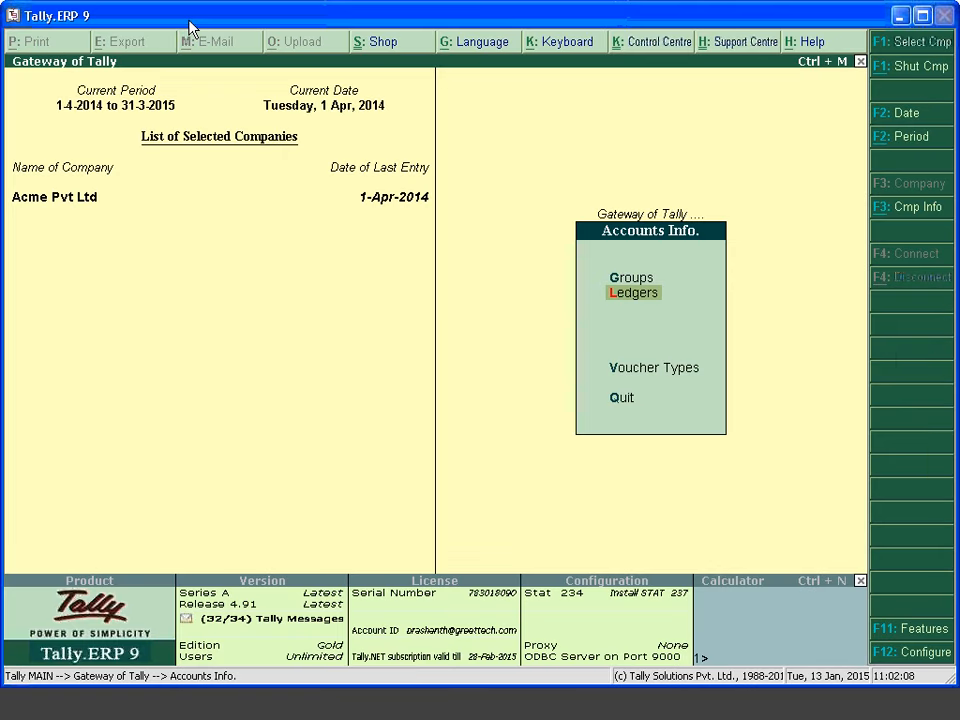
key("Escape")
key("Return")
key("Down")
key("Down")
key("Return")
key("Down")
key("Down")
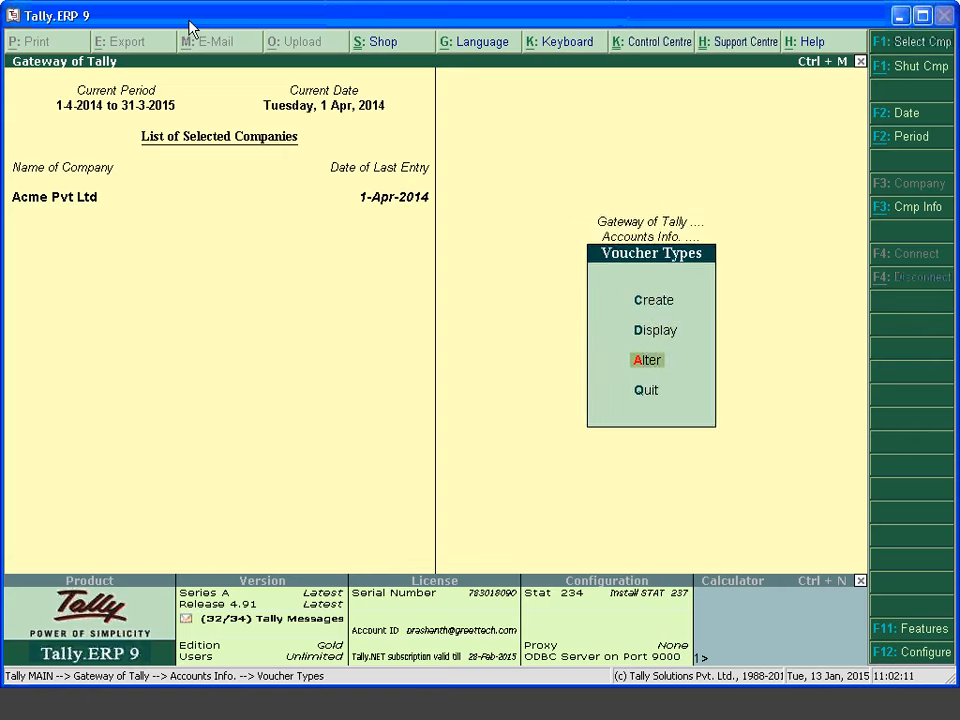
key("Return")
type("Sal,Es")
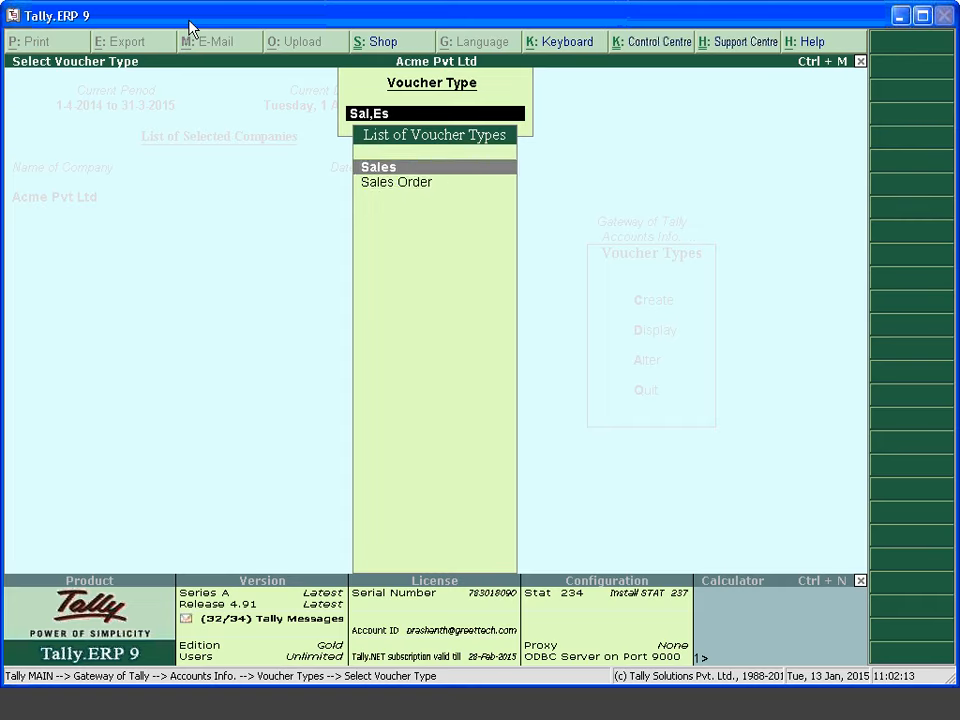
key("Return")
Check the Sales method of voucher numbering and exit without changes
key("Return")
key("Up")
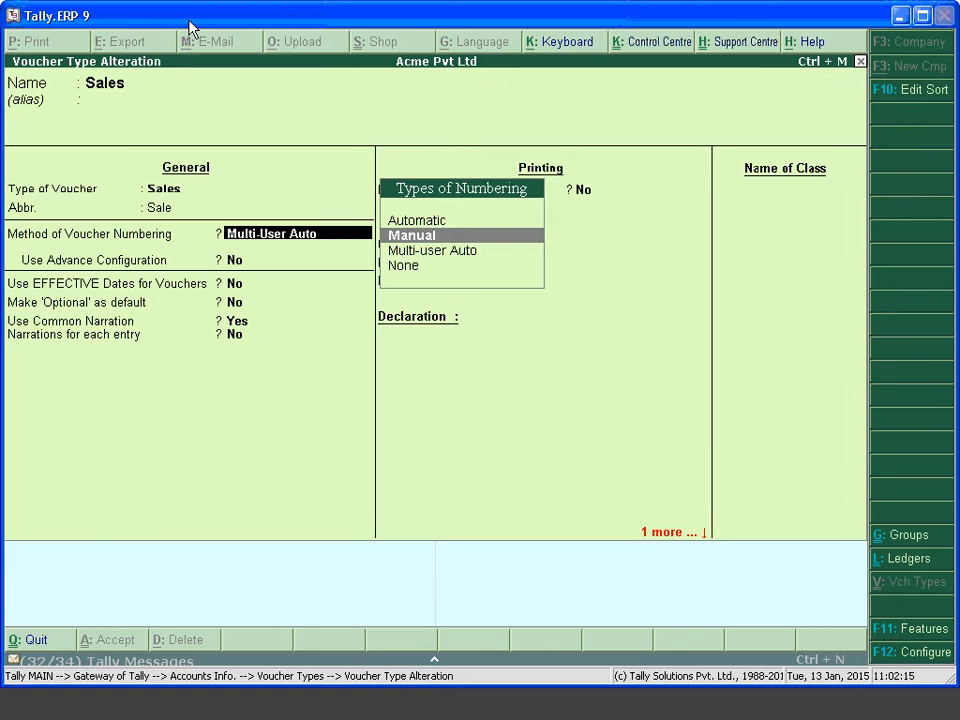
key("Up")
key("Return")
key("Escape")
key("Escape")
key("Escape")
key("Escape")
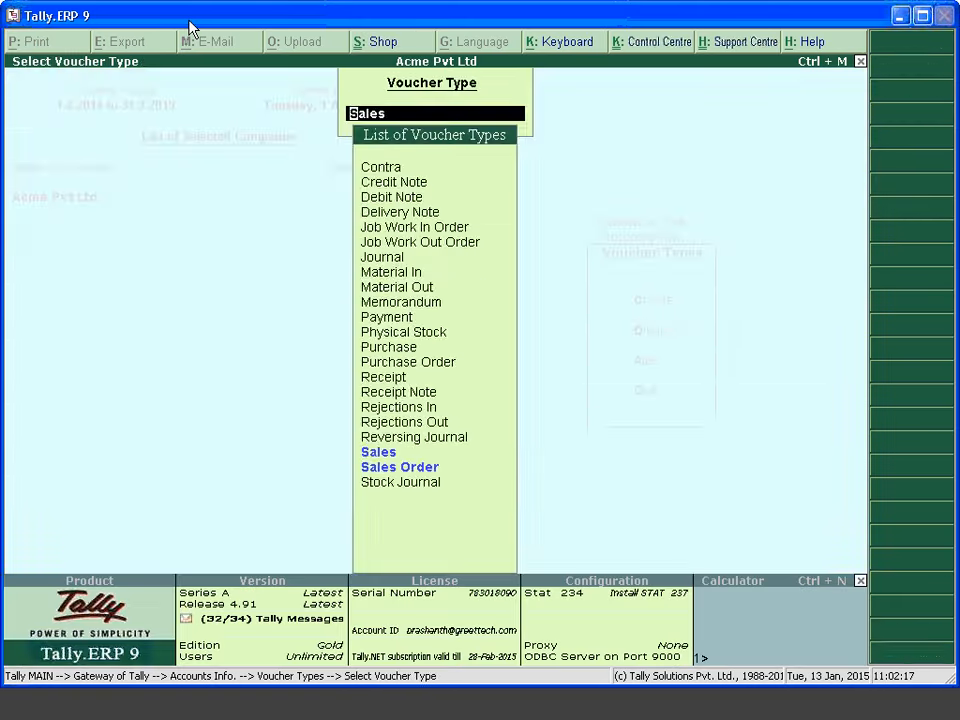
Open the Day Book, step through the Party A voucher unchanged, and return to the Gateway
key("d")
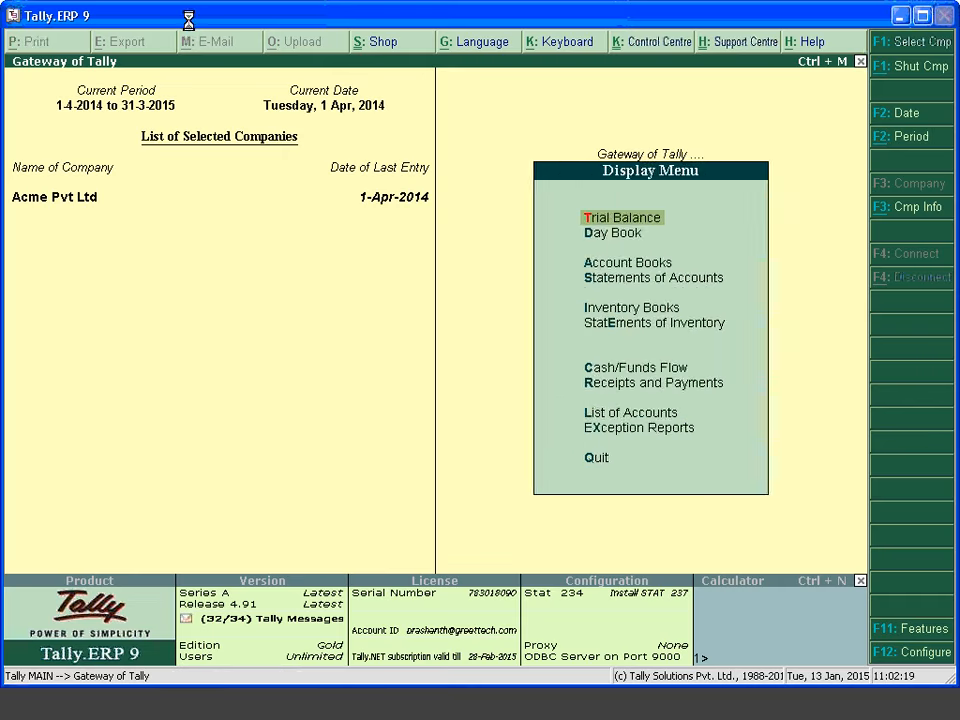
key("d")
key("Down")
key("Down")
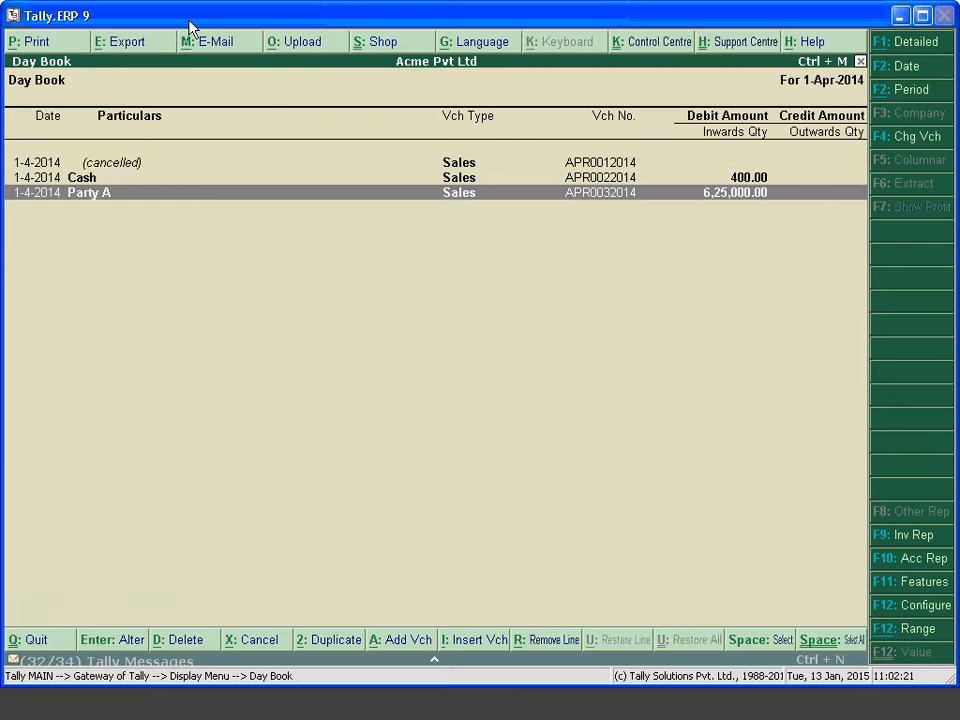
key("Return")
key("Return")
key("Return")
key("Return")
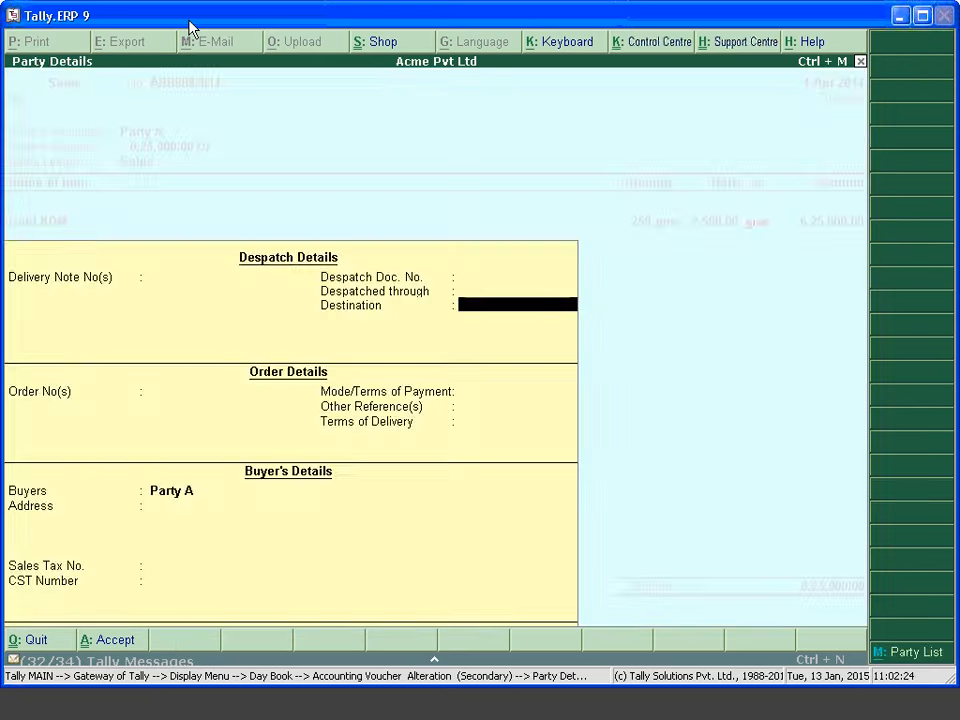
key("Return")
key("Return")
key("Return")
key("Return")
key("Return")
key("Return")
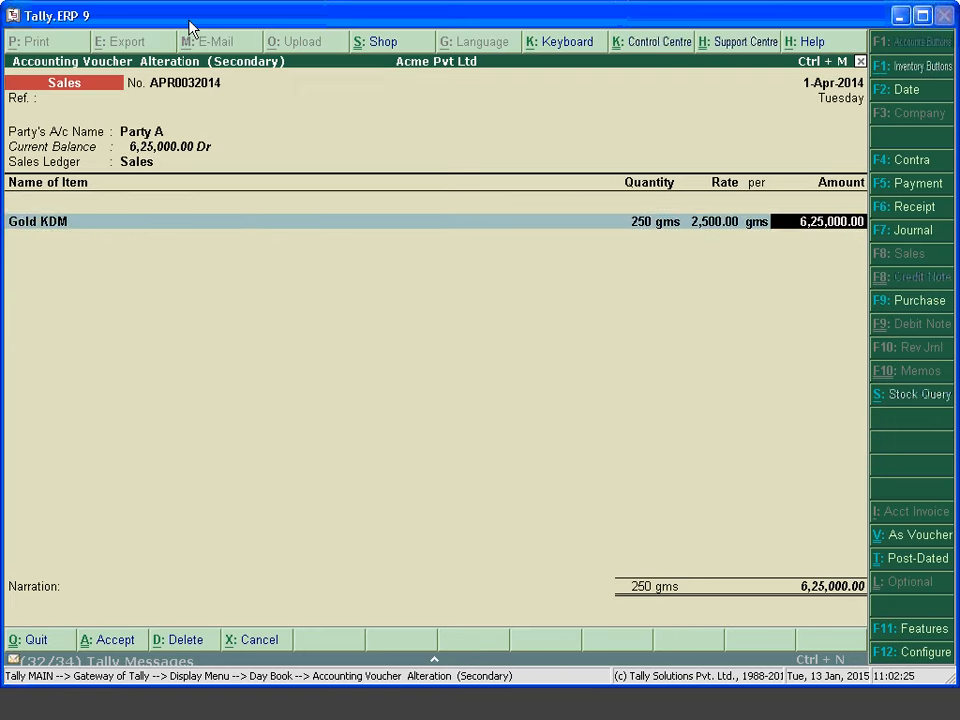
key("Return")
key("Return")
key("Return")
key("Return")
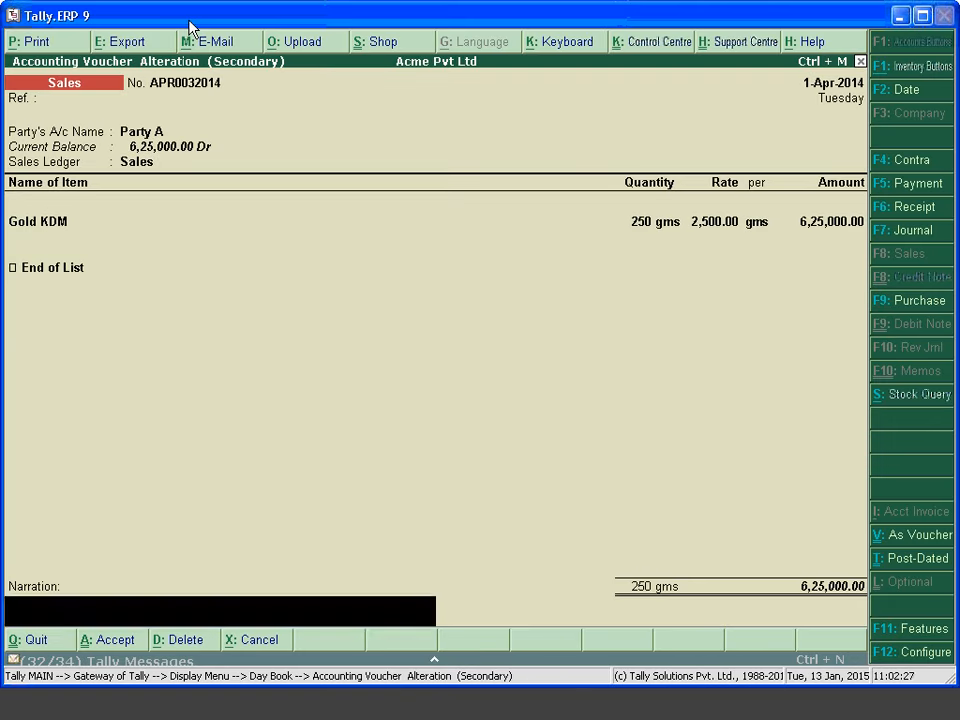
key("Return")
key("Return")
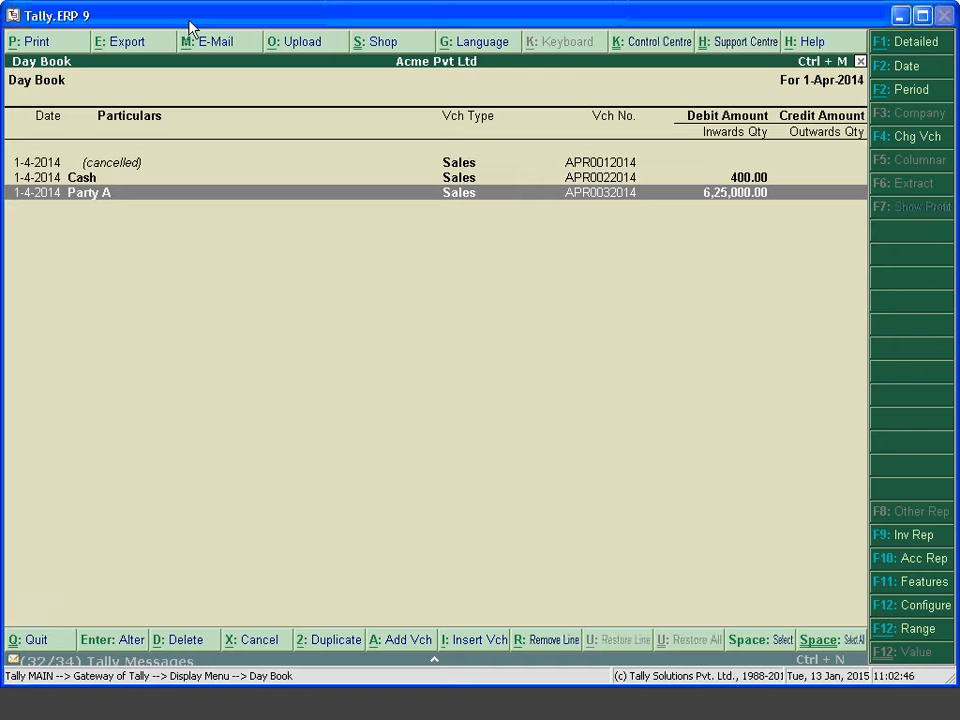
key("Escape")
key("Escape")
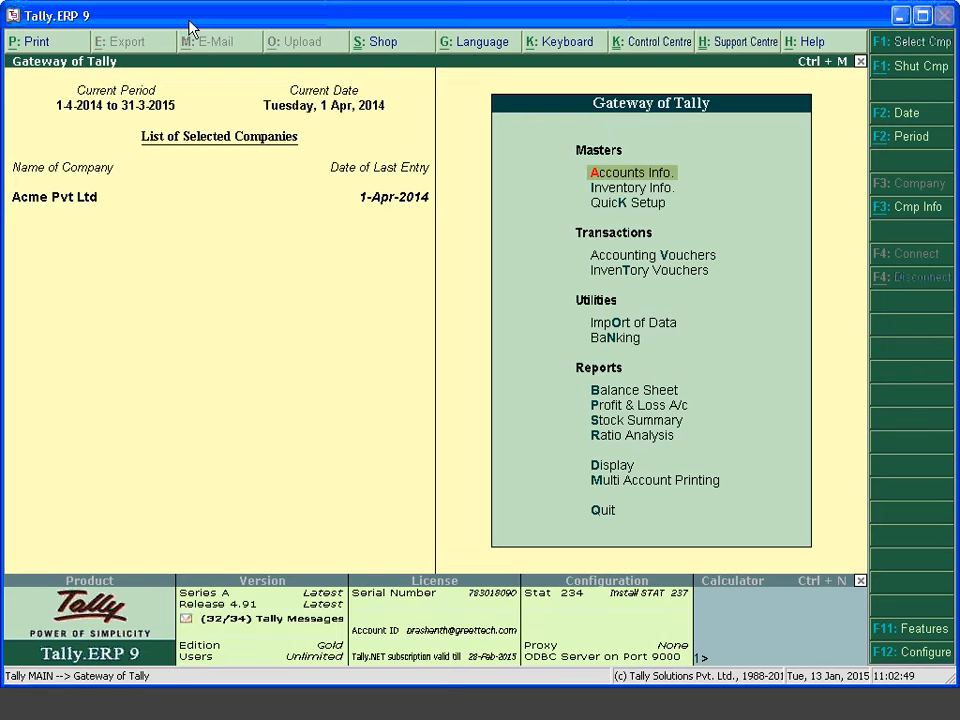
Enter a Party A sales voucher for 100 gms of Gold KDM at 2,500, totalling 2,50,000.00
key("v")
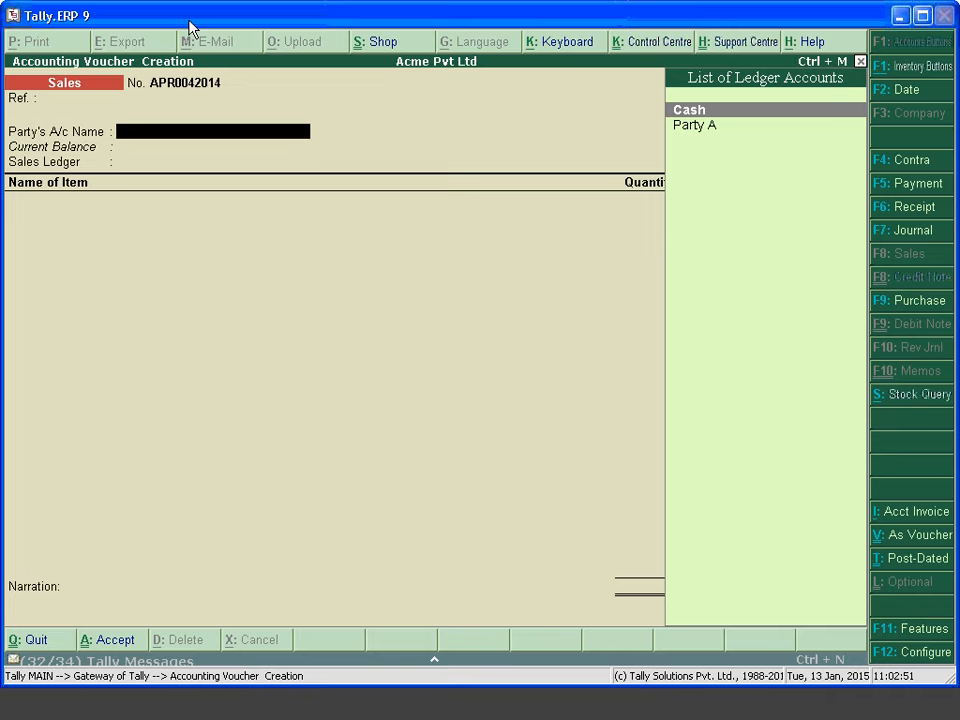
key("Down")
key("Return")
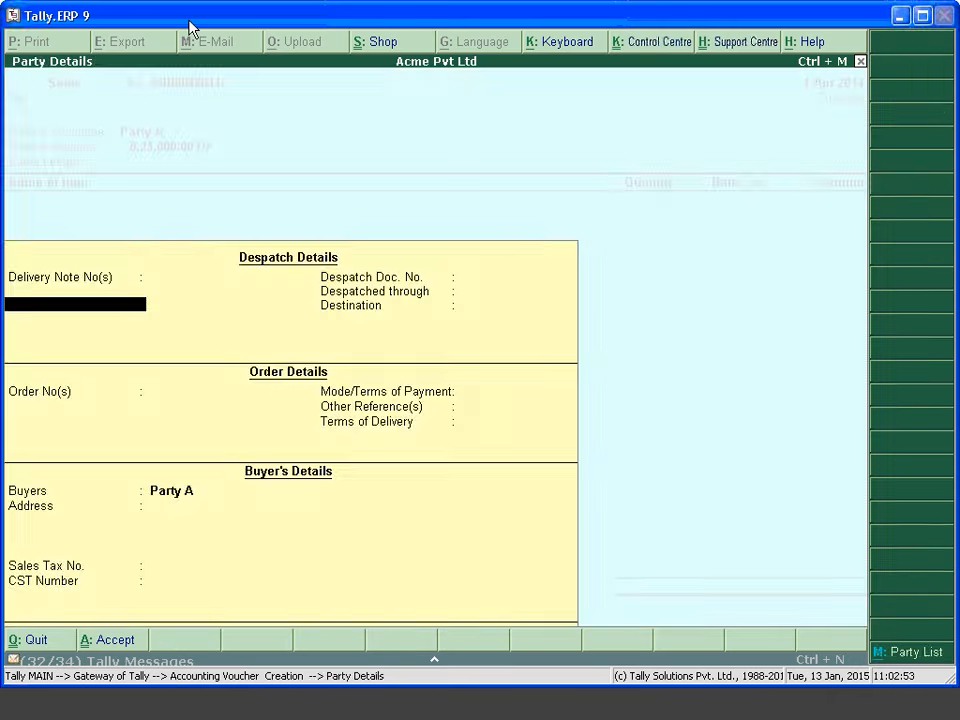
key("ctrl+a")
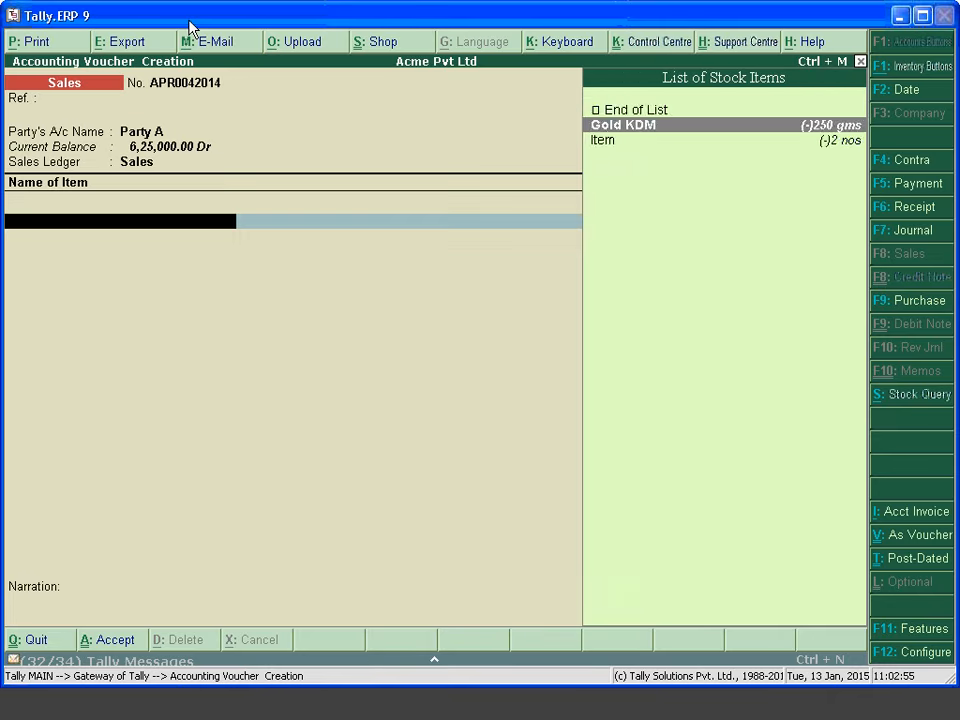
key("Down")
key("Up")
key("Return")
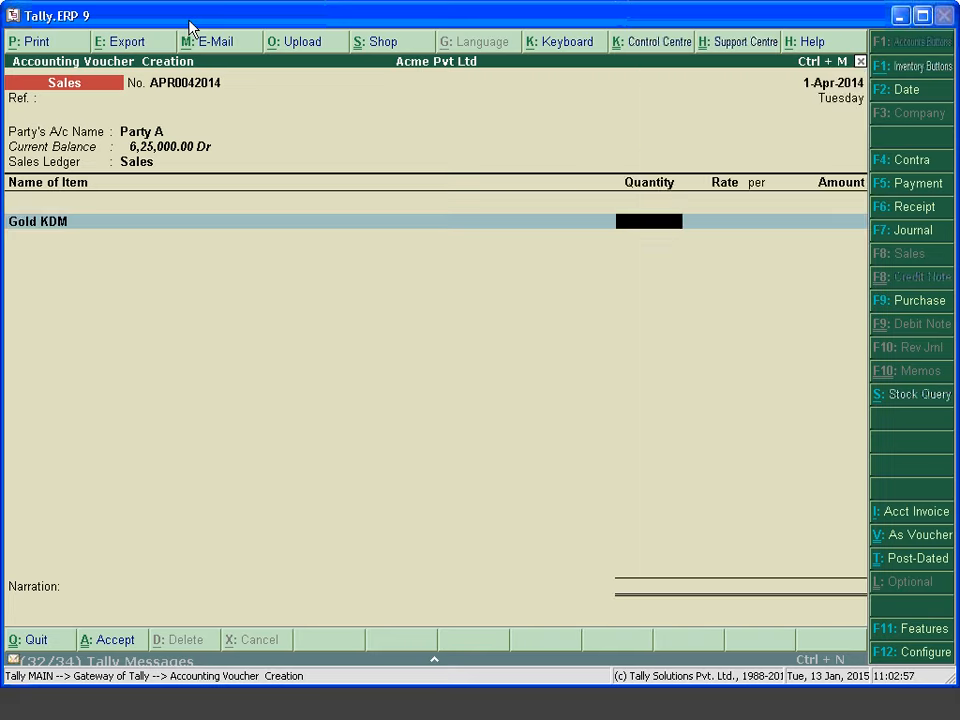
type("100")
key("Return")
key("Return")
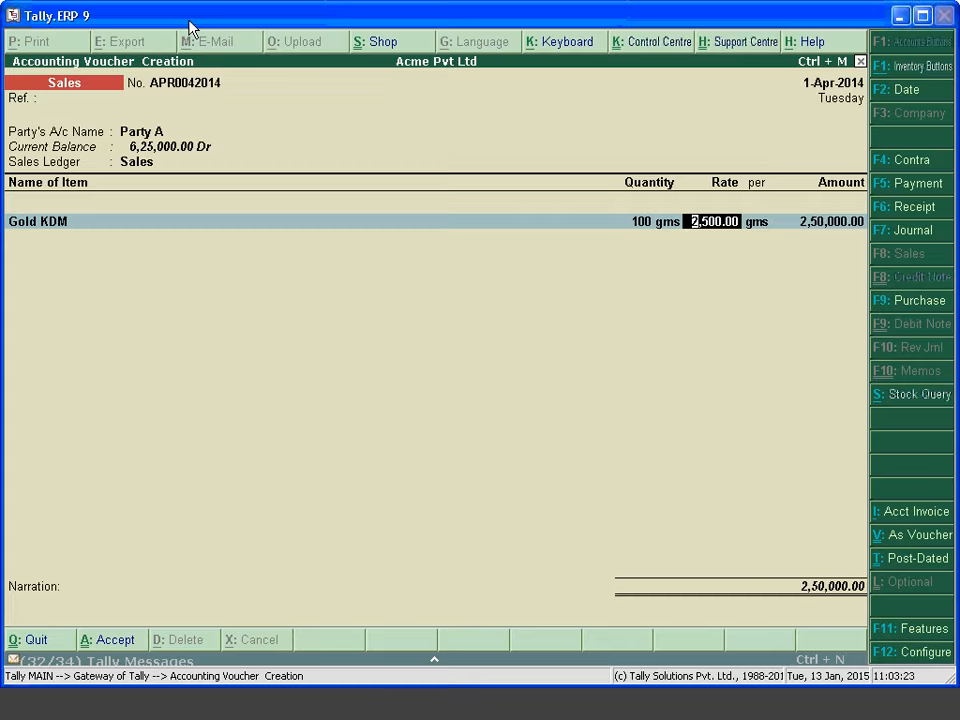
key("Return")
key("Return")
key("Return")
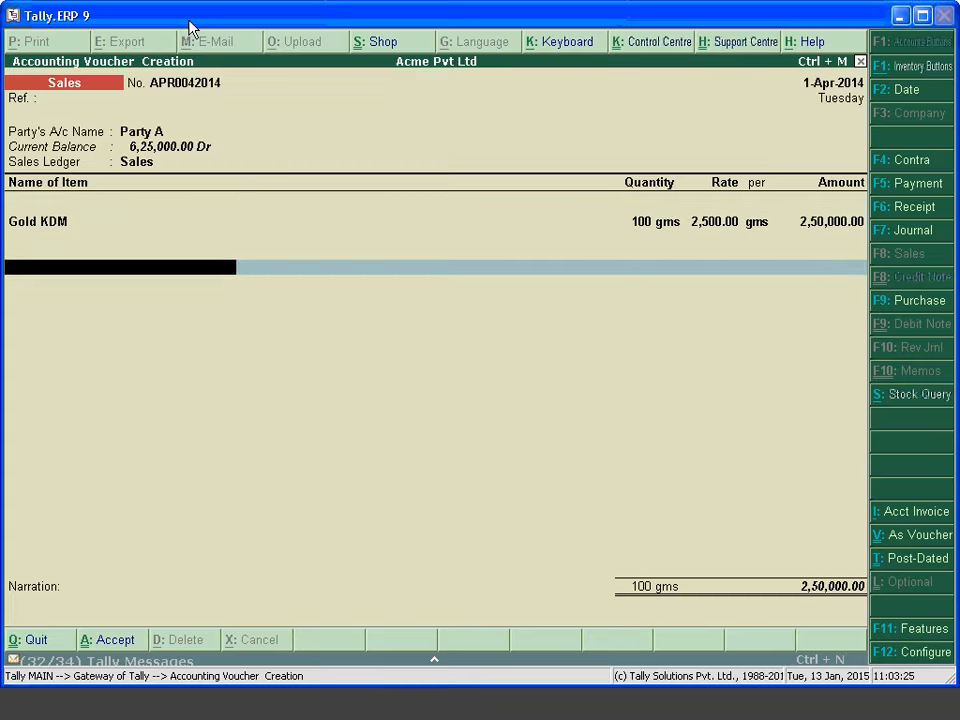
key("Return")
key("Return")
Save the voucher and date the next sales voucher 2-4-2014
key("Return")
key("Return")
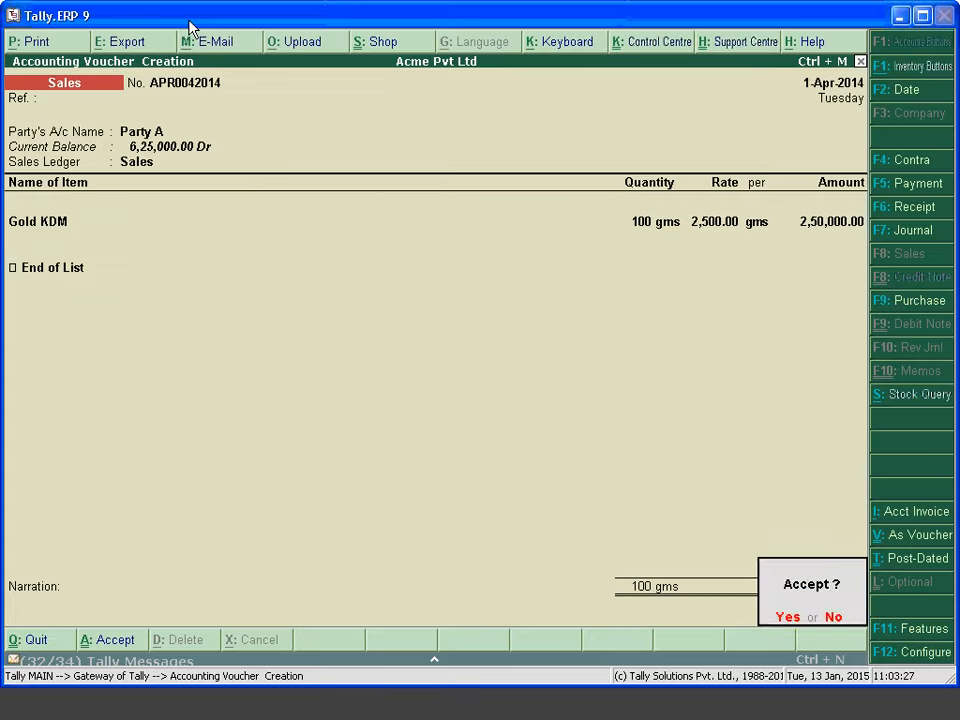
key("Return")
key("F2")
type("2-4-2014")
key("Return")
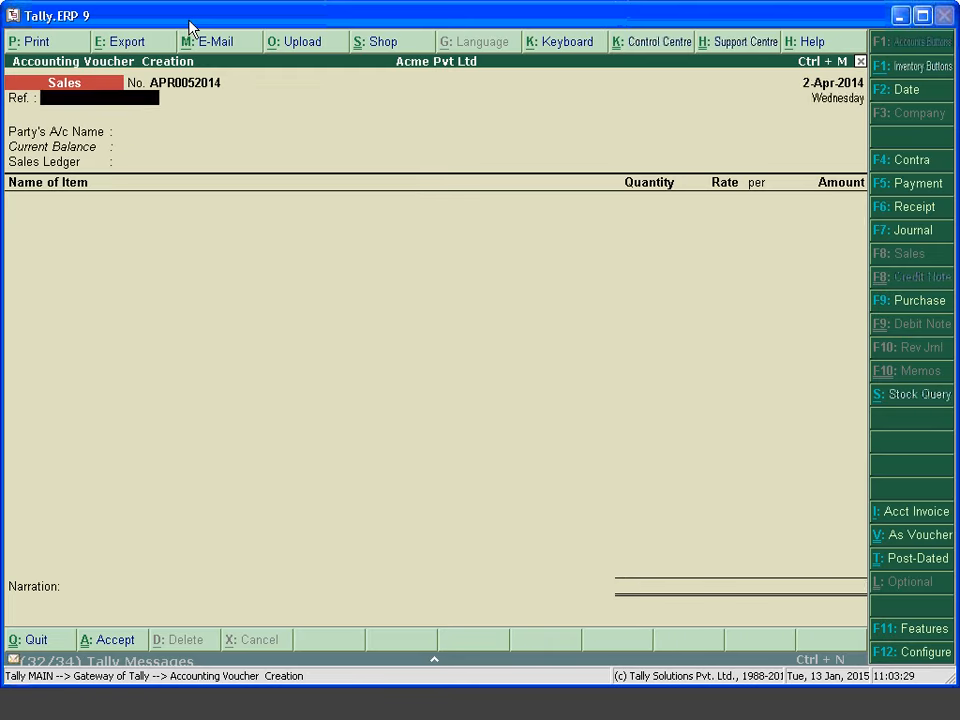
key("Return")
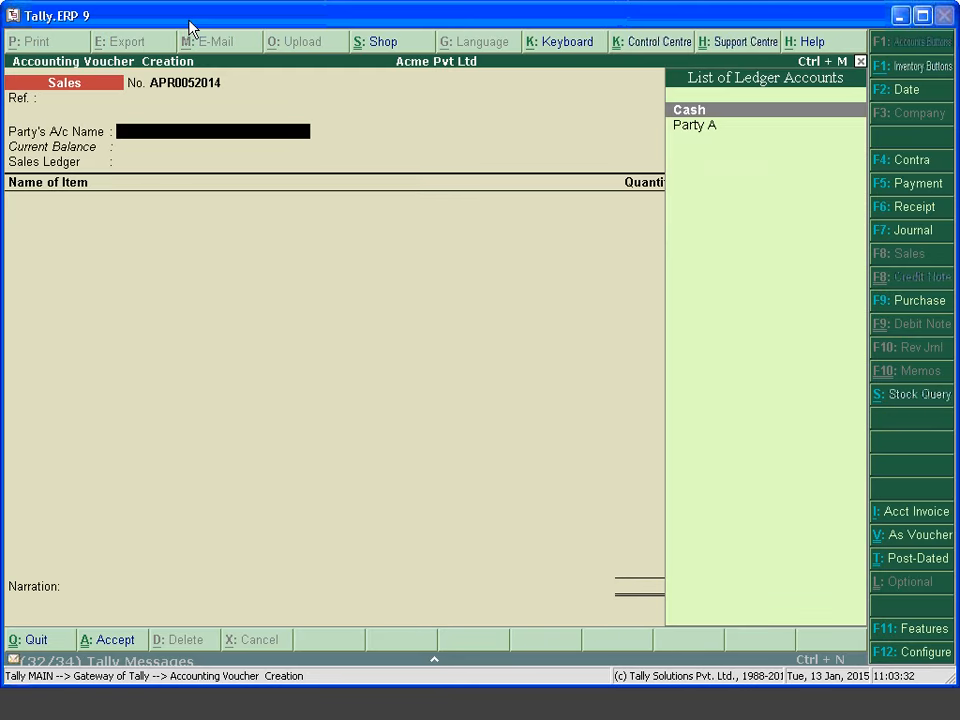
Create a new ledger Party B and set it as the voucher's party
key("alt+c")
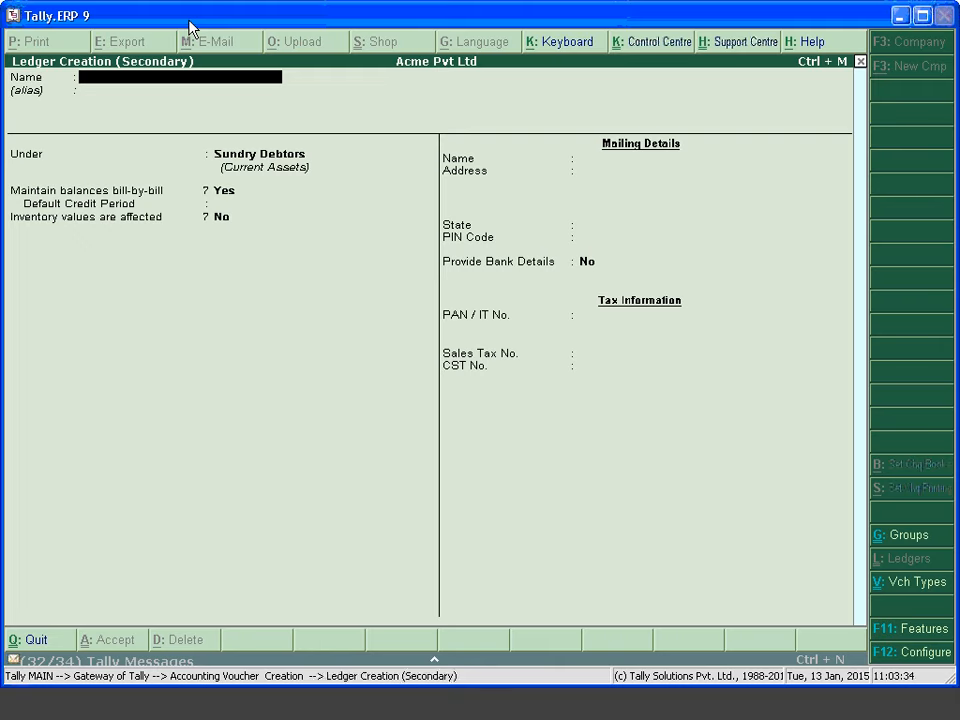
type("Party B")
key("Return")
key("Return")
key("Return")
key("Return")
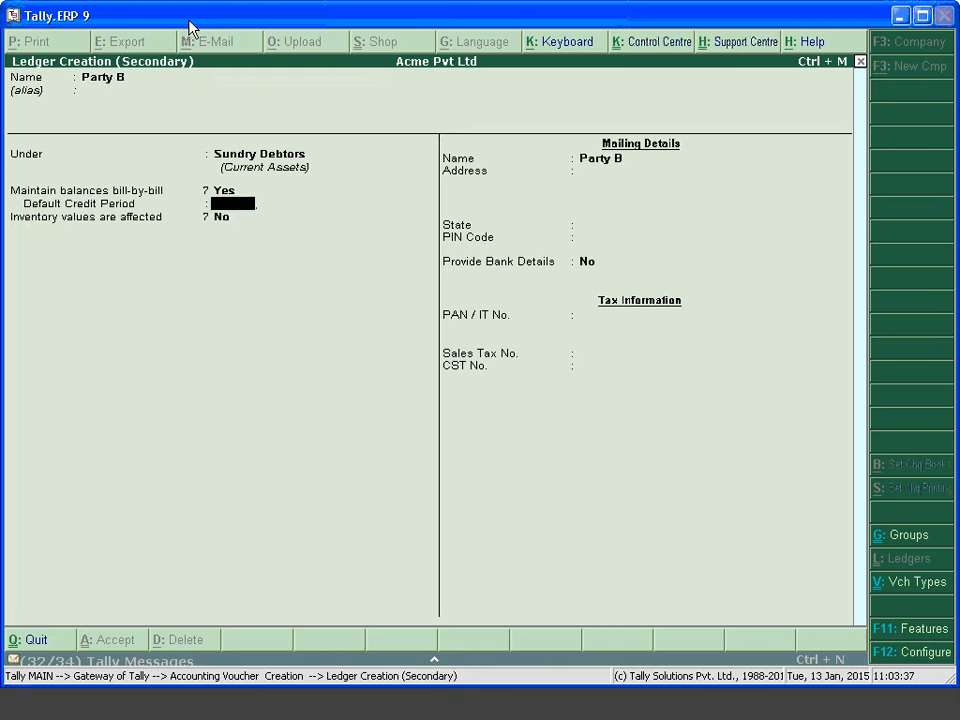
key("Return")
key("Return")
key("Return")
key("Return")
key("Return")
key("Return")
key("Return")
key("Return")
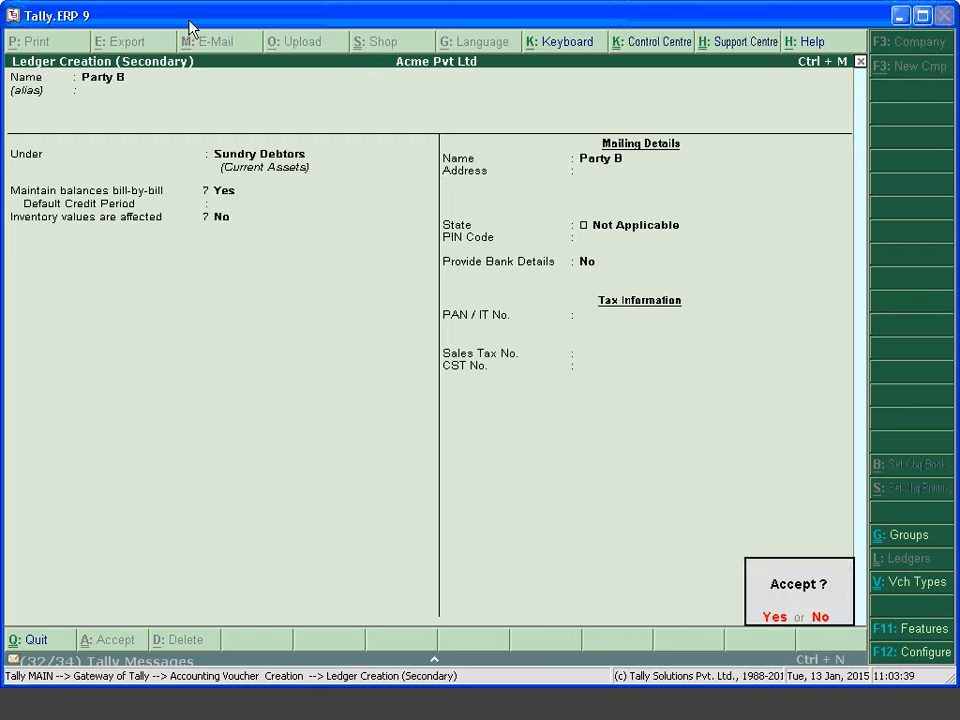
key("Return")
key("ctrl+a")
Add a Gold KDM line of 50 gms at 2,500.00, totalling 1,25,000.00
key("Return")
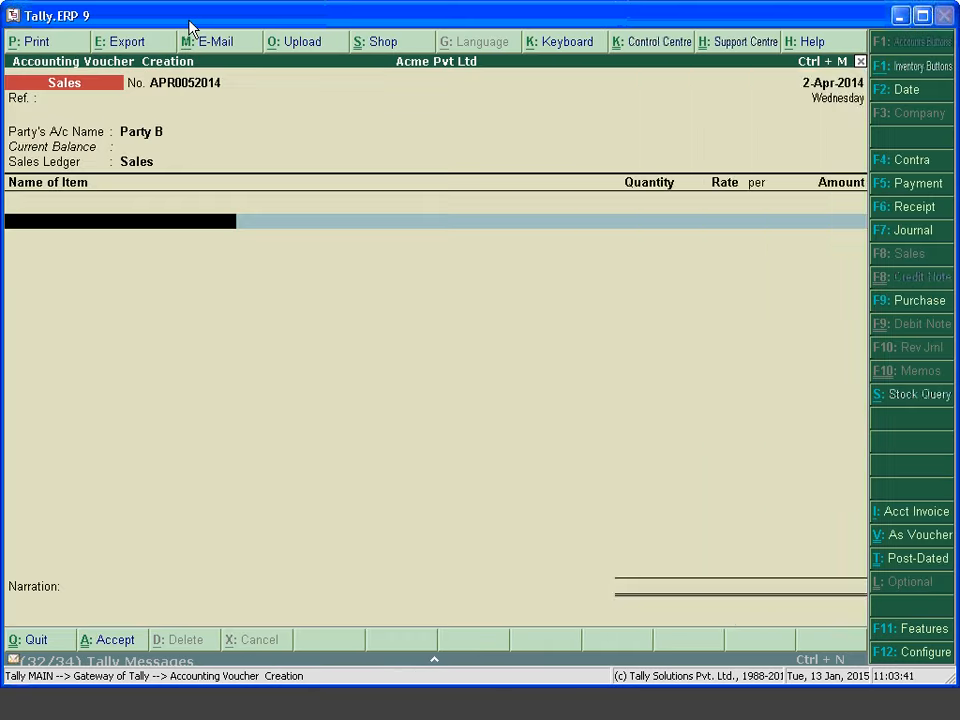
key("Down")
key("Return")
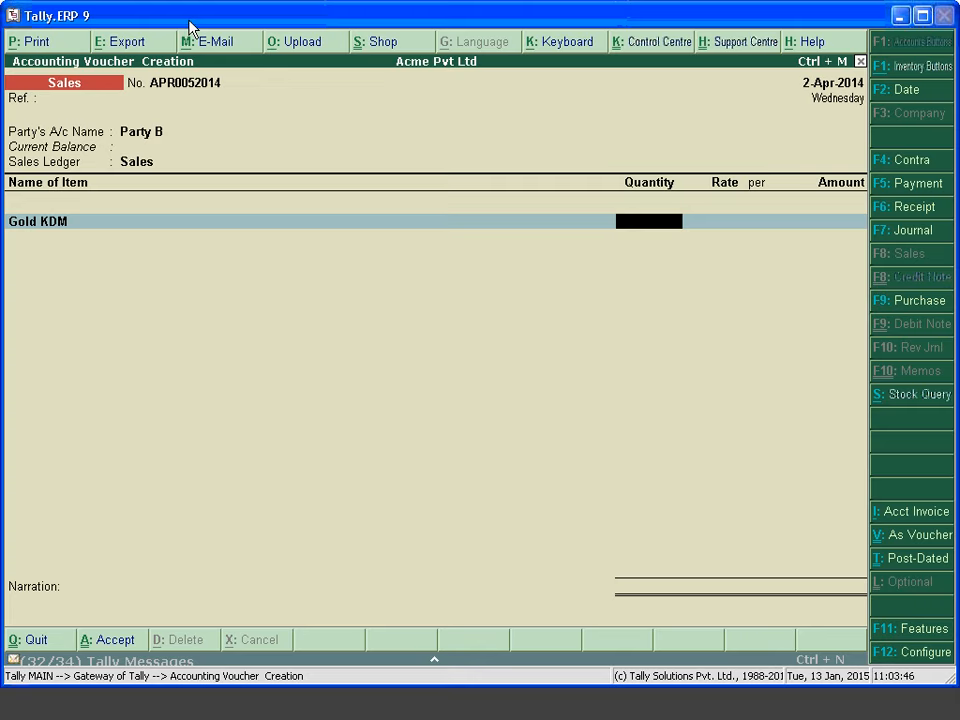
type("50")
key("Return")
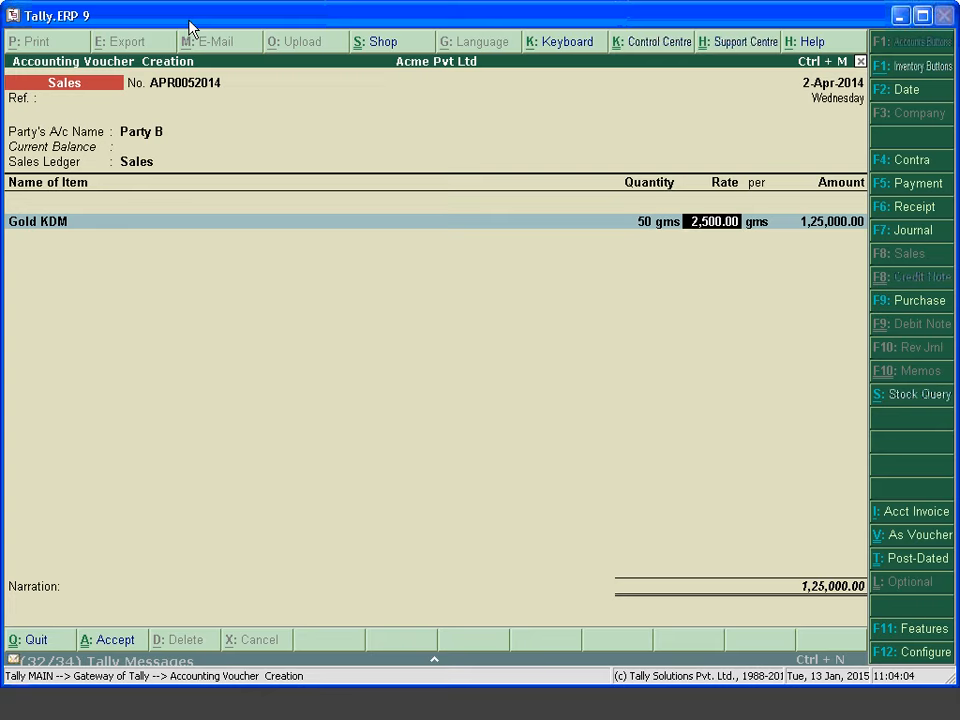
key("Return")
key("Return")
key("Return")
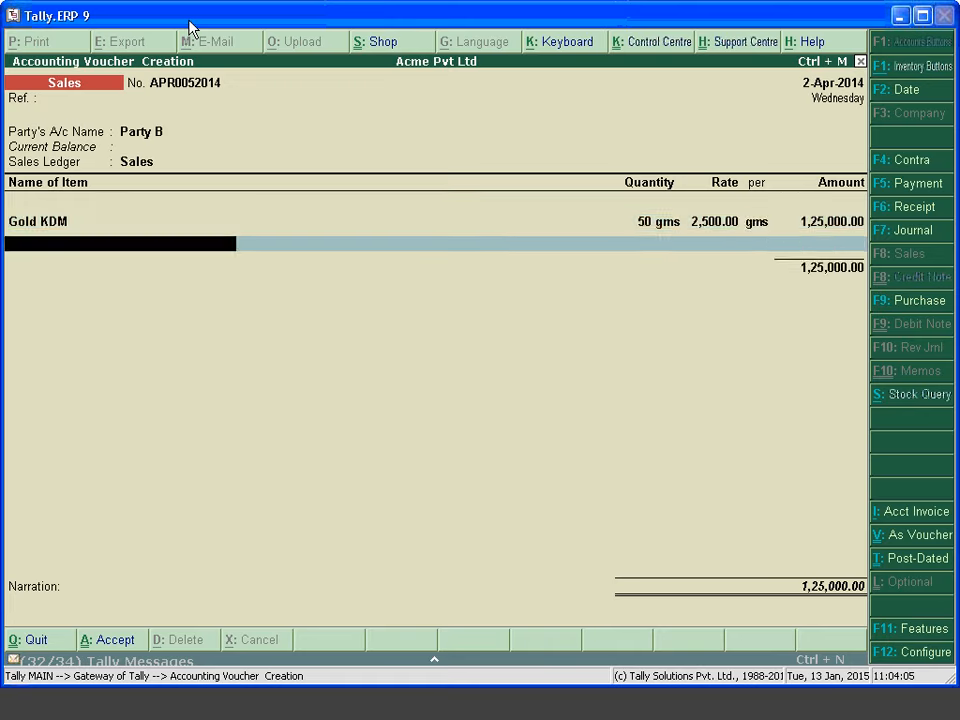
key("Return")
key("Return")
key("Return")
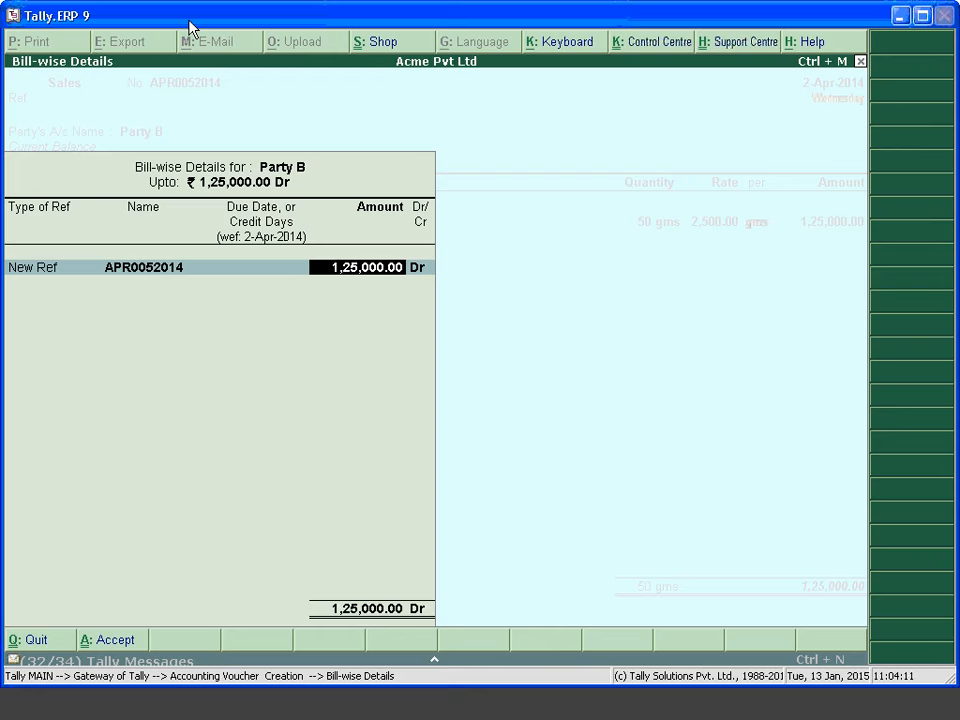
Accept Party B's New Ref bill of 1,25,000.00 Dr and save the sales voucher
key("Return")
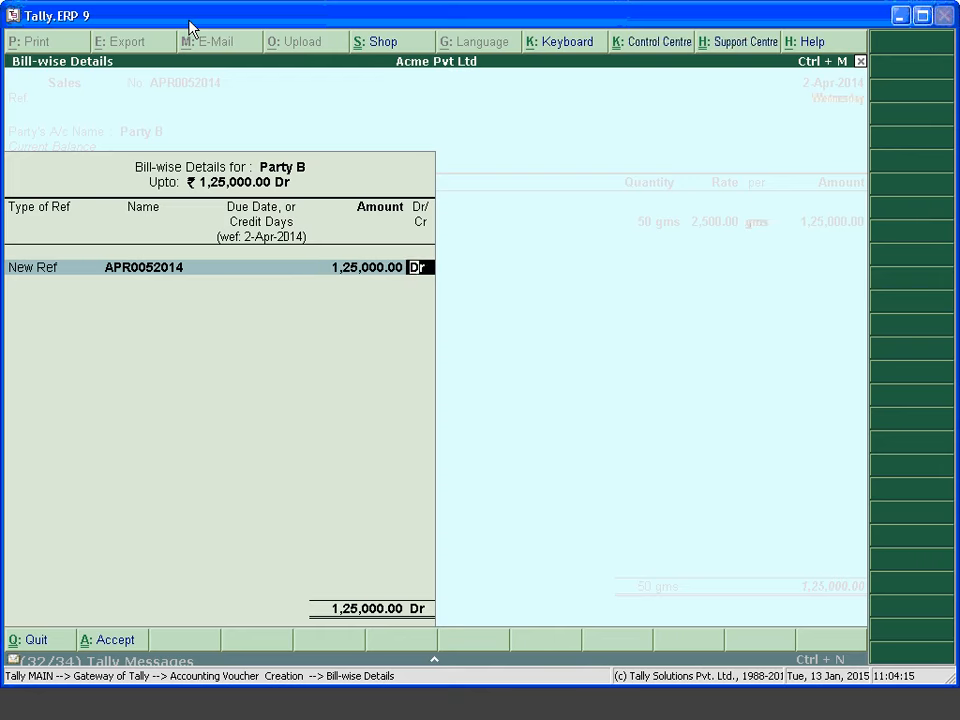
key("Return")
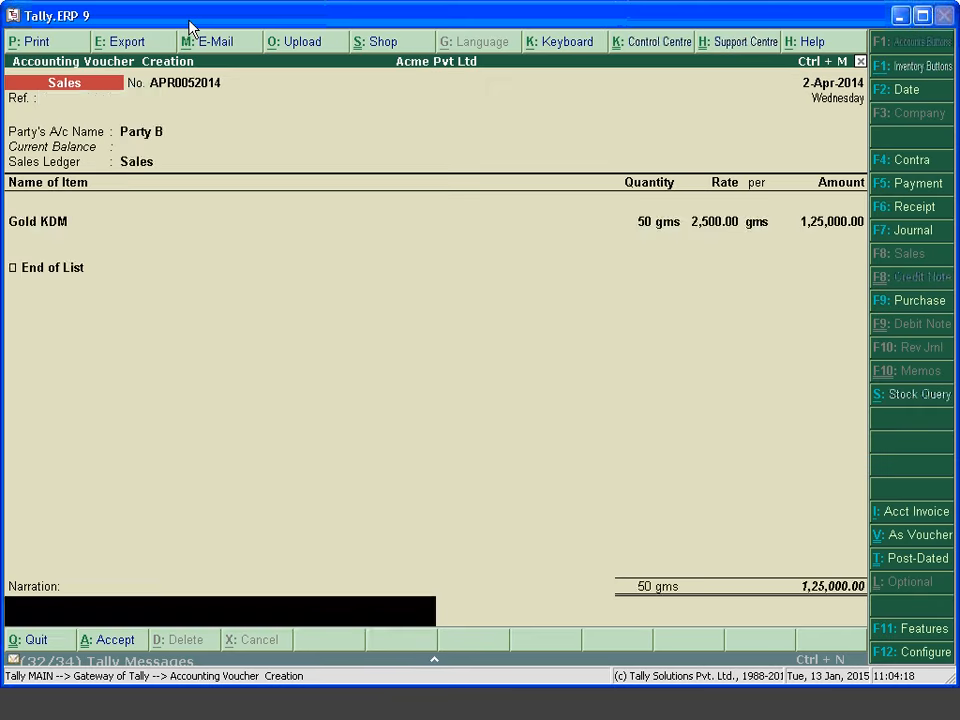
key("Return")
key("Return")
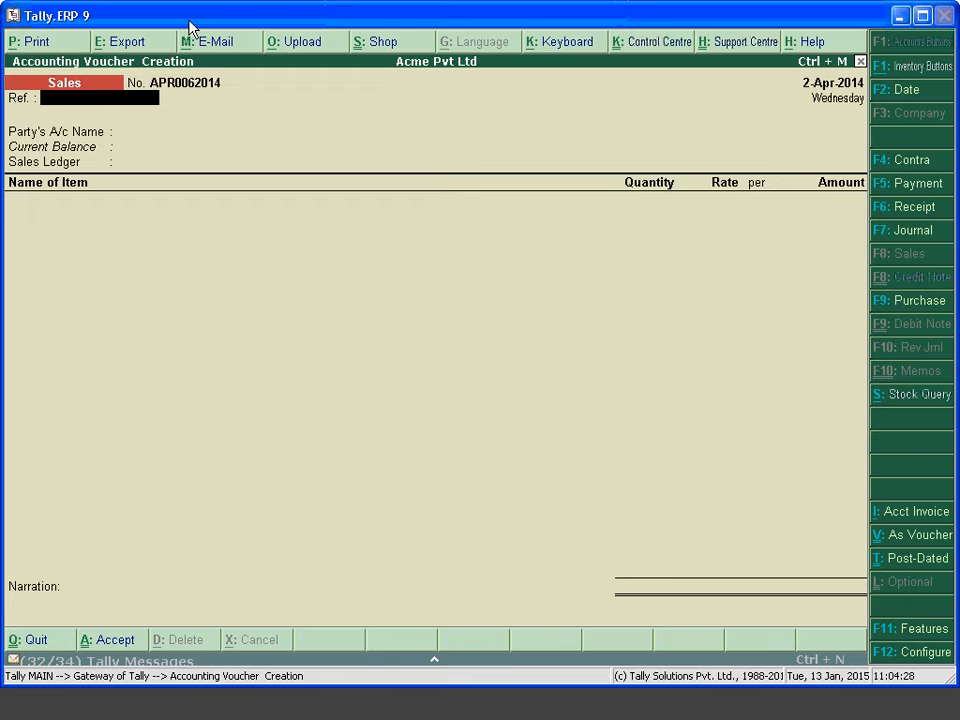
Choose Party A as the buyer and Sales as the sales ledger
key("Return")
key("Down")
key("Return")
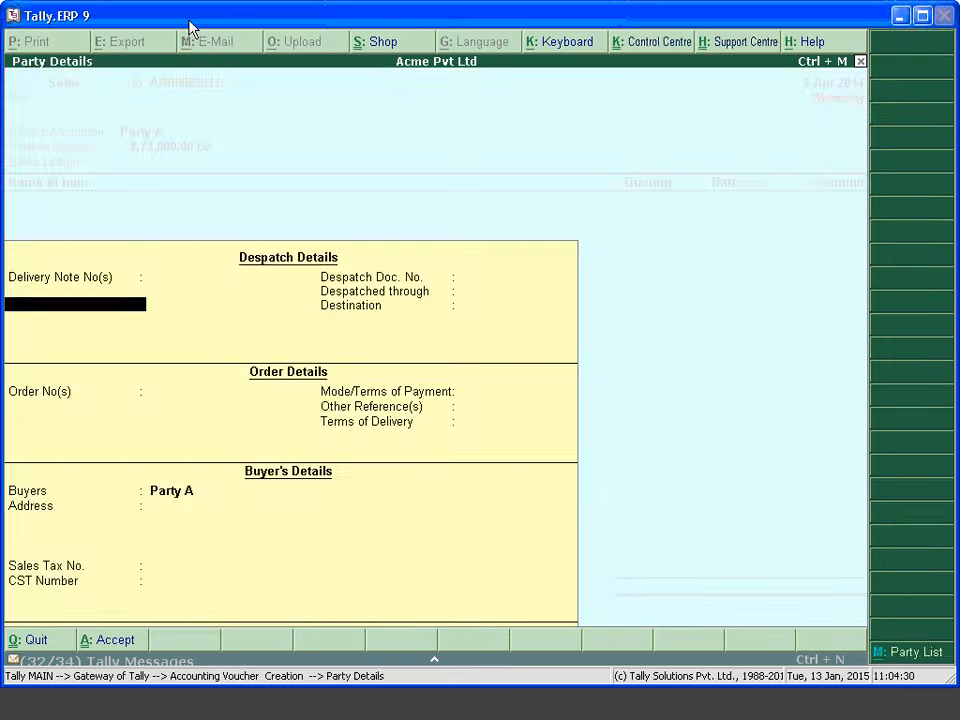
key("ctrl+a")
key("Return")
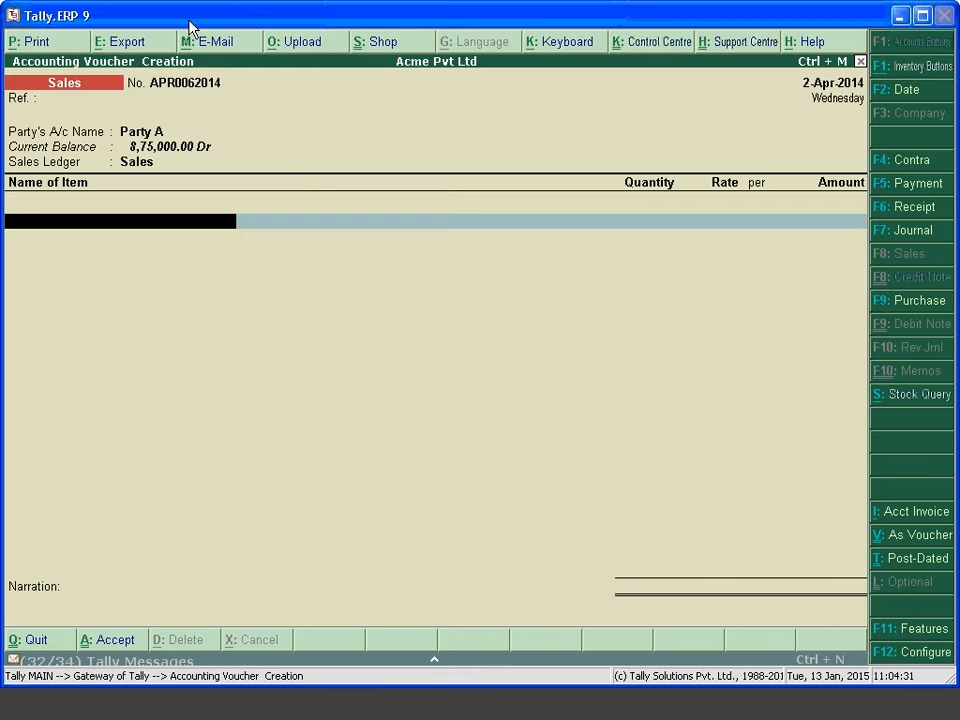
Create the stock item Dabur Tooth Paste under Primary with unit nos
key("alt+c")
type("Dabur")
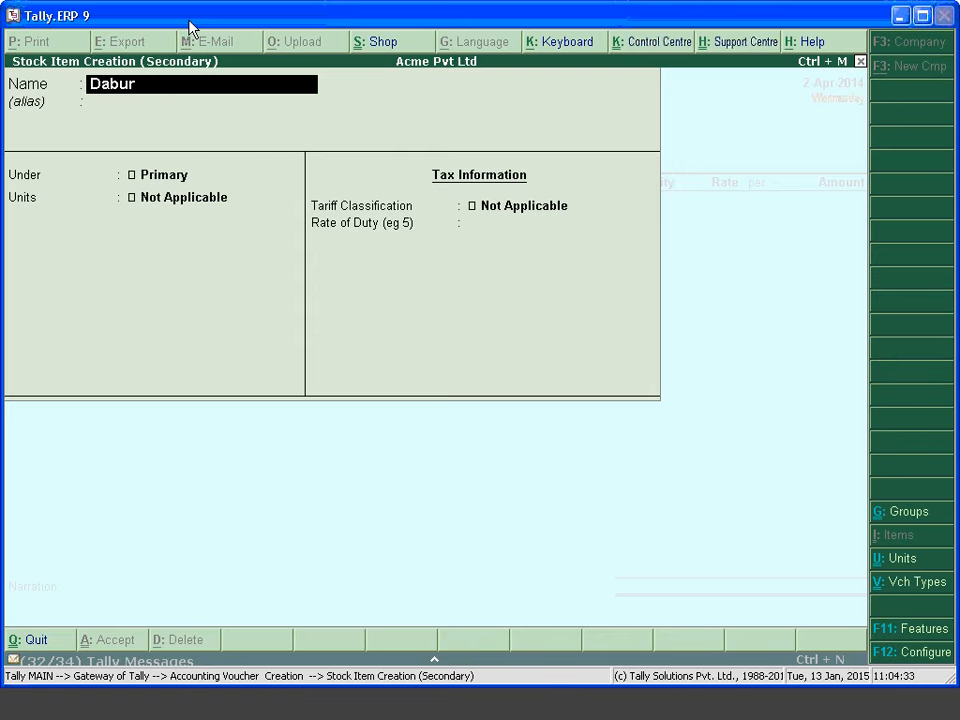
type(" tooth Paste")
key("Return")
key("Return")
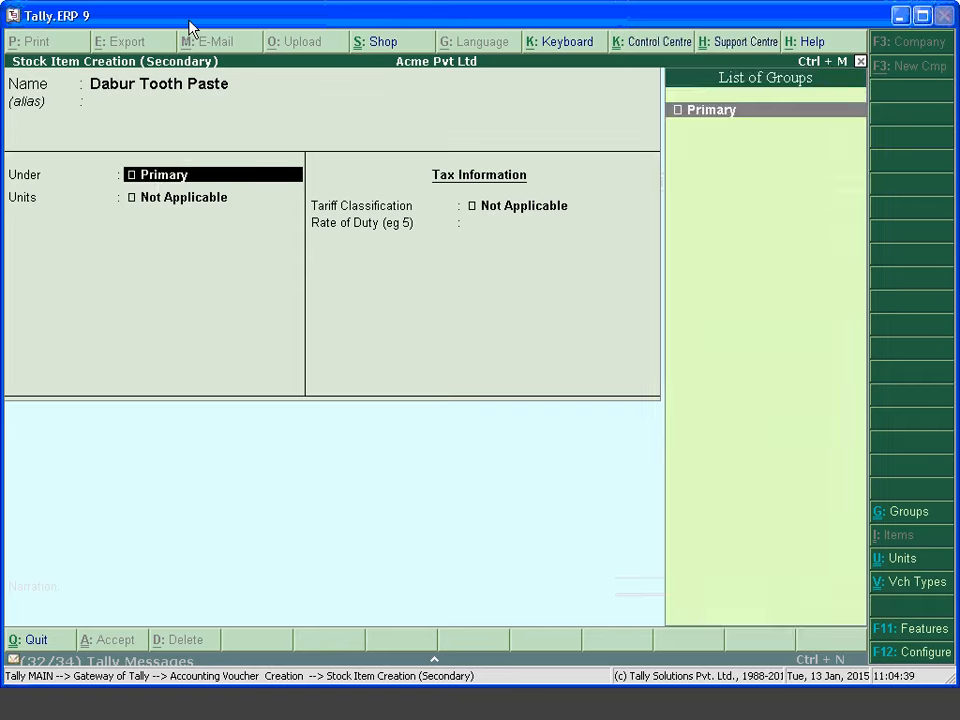
key("Return")
type("nos")
key("Return")
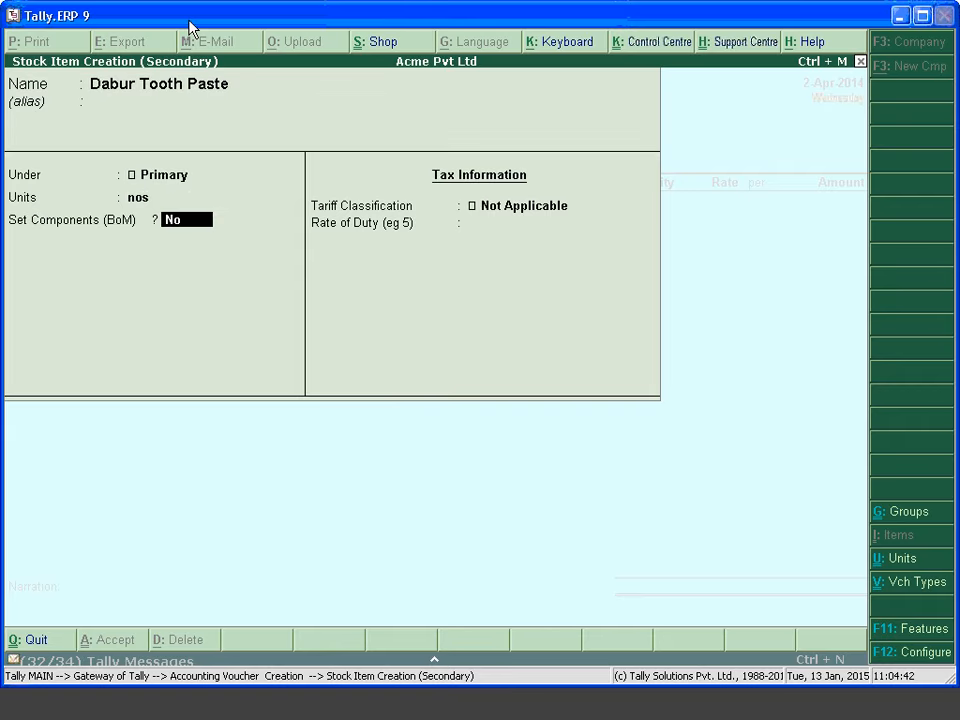
key("Return")
key("ctrl+a")
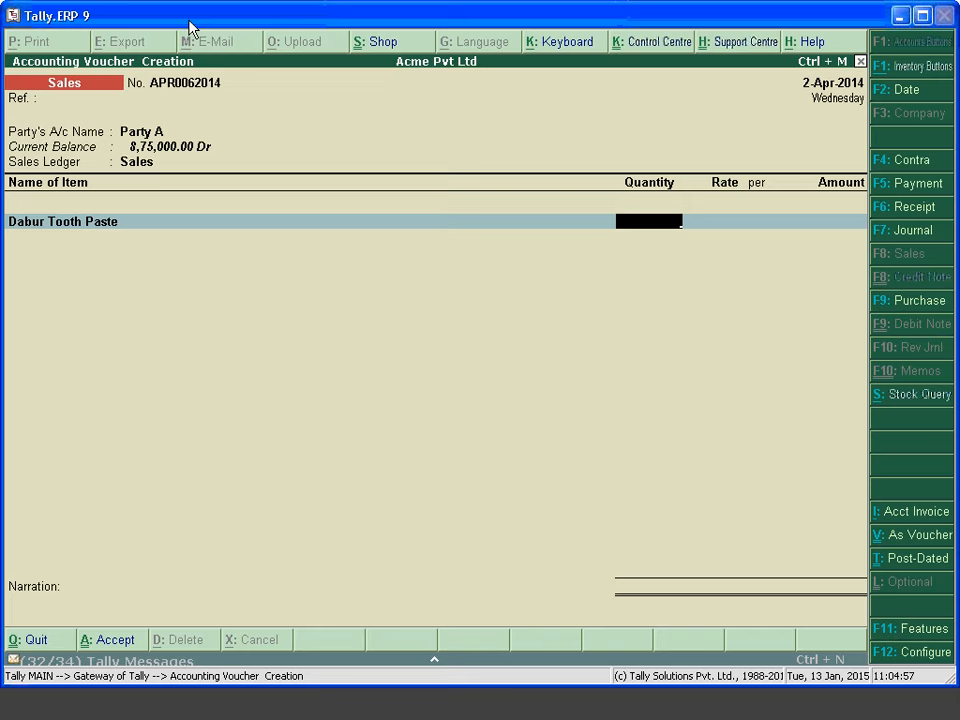
Open Dabur Tooth Paste for alteration and set Allow Std. Rates to Yes in its configuration
key("BackSpace")
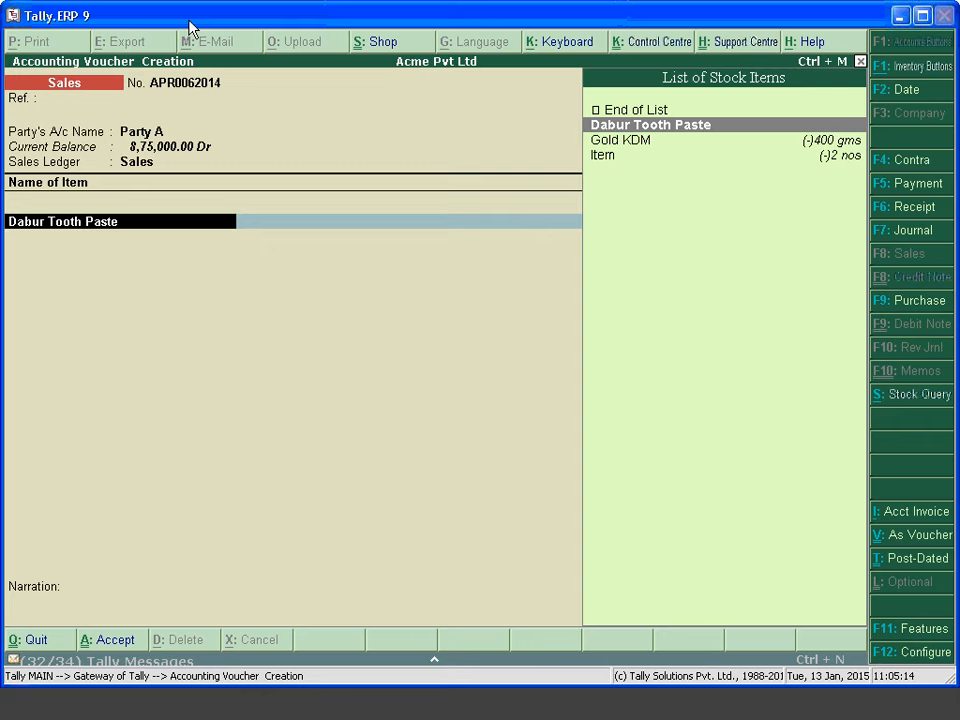
key("ctrl+Return")
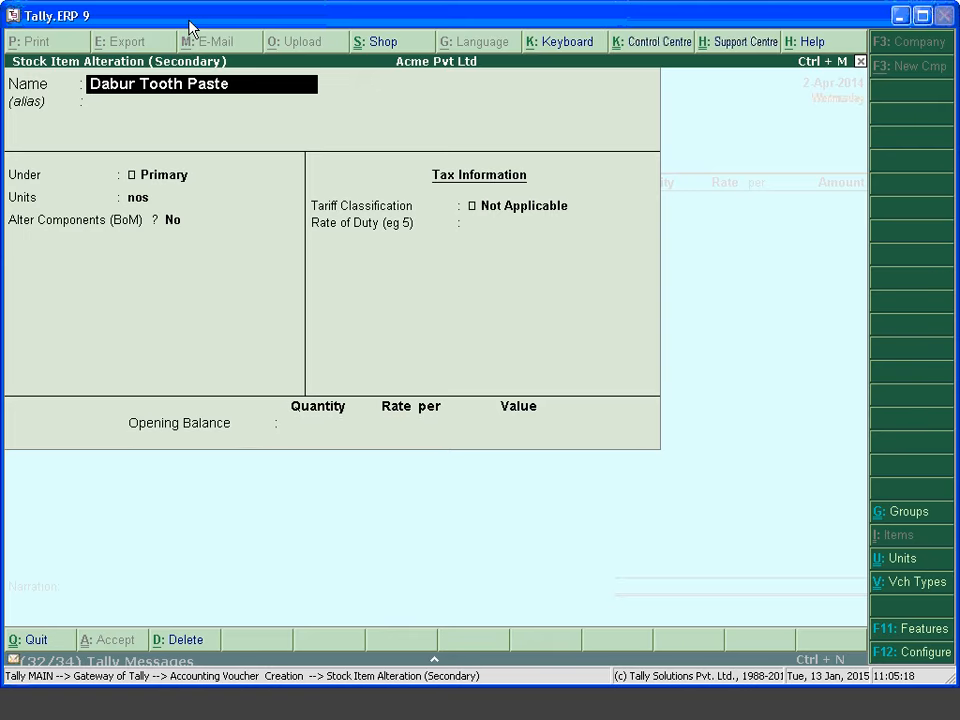
key("F12")
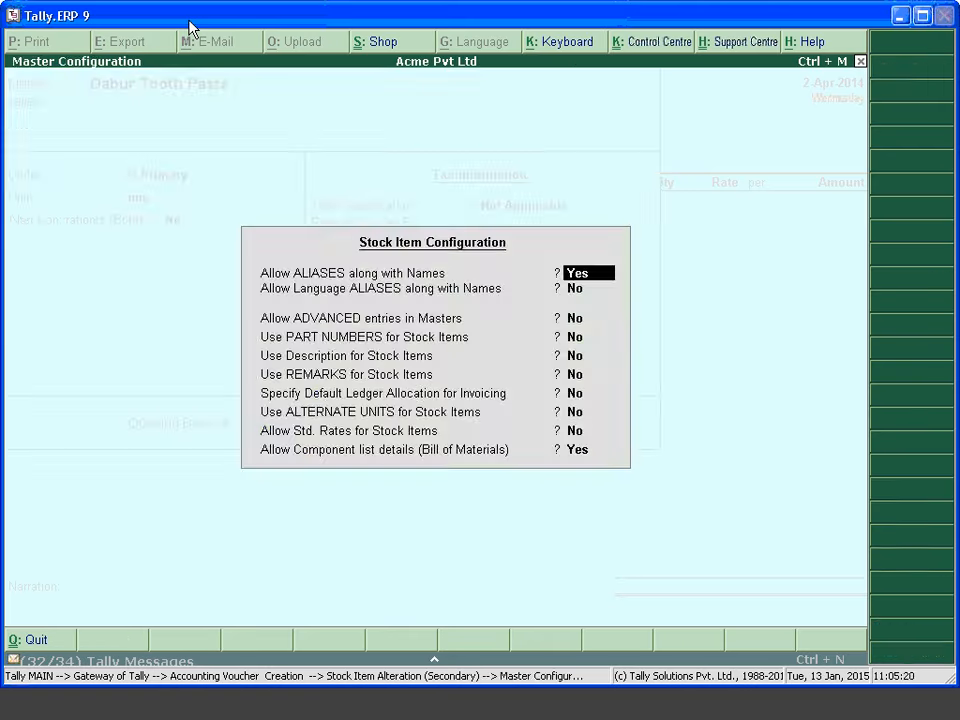
key("Return")
key("Return")
key("Return")
key("Return")
key("Return")
key("Return")
key("Return")
key("Return")
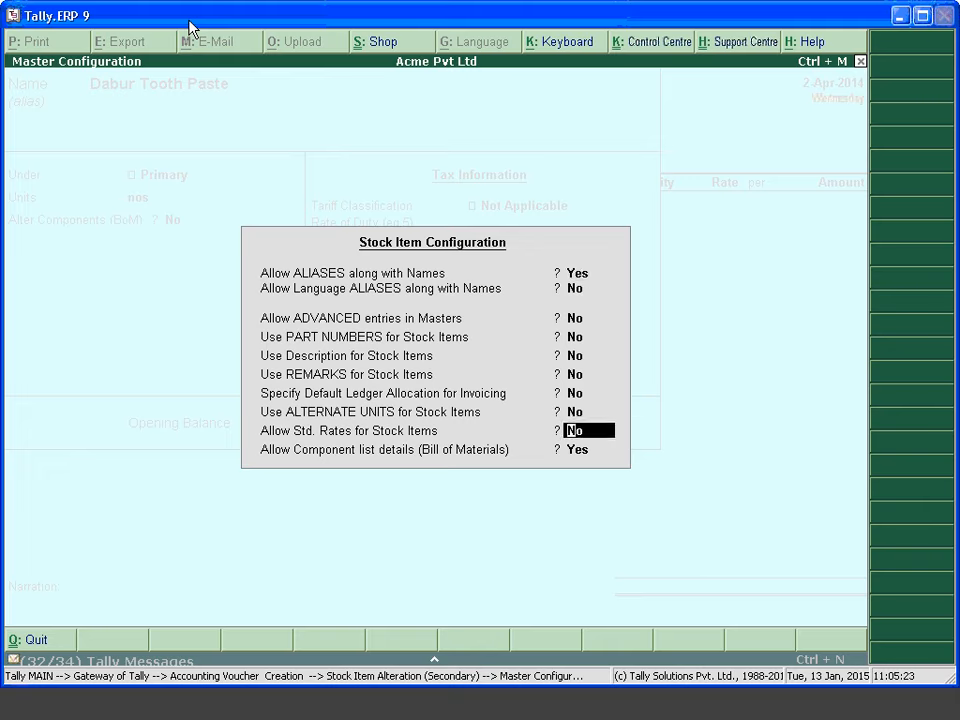
type("y")
key("Return")
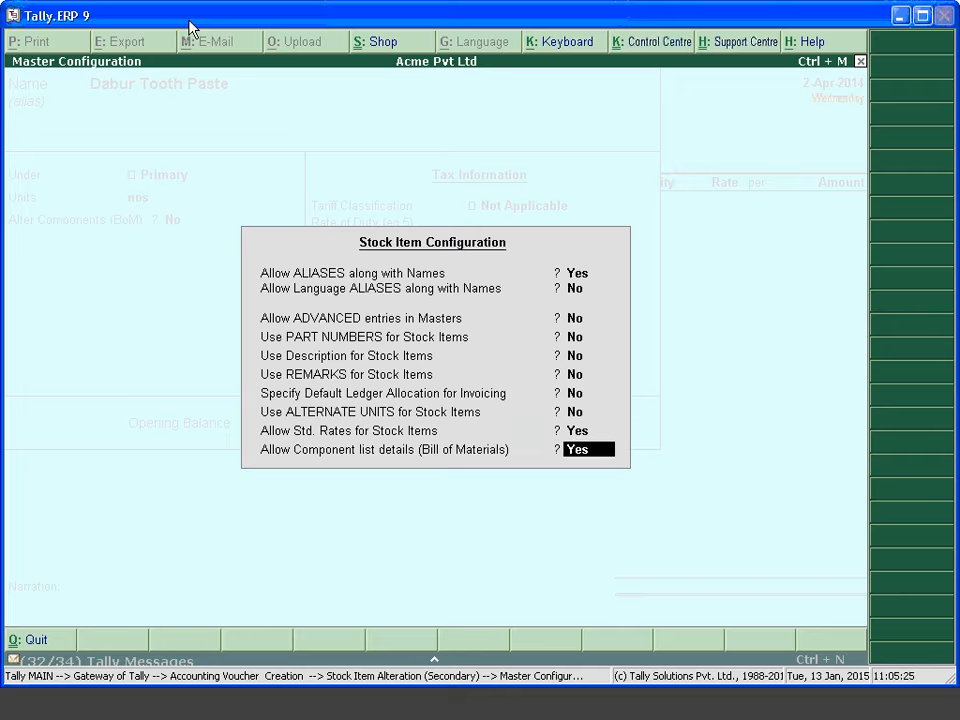
key("Return")
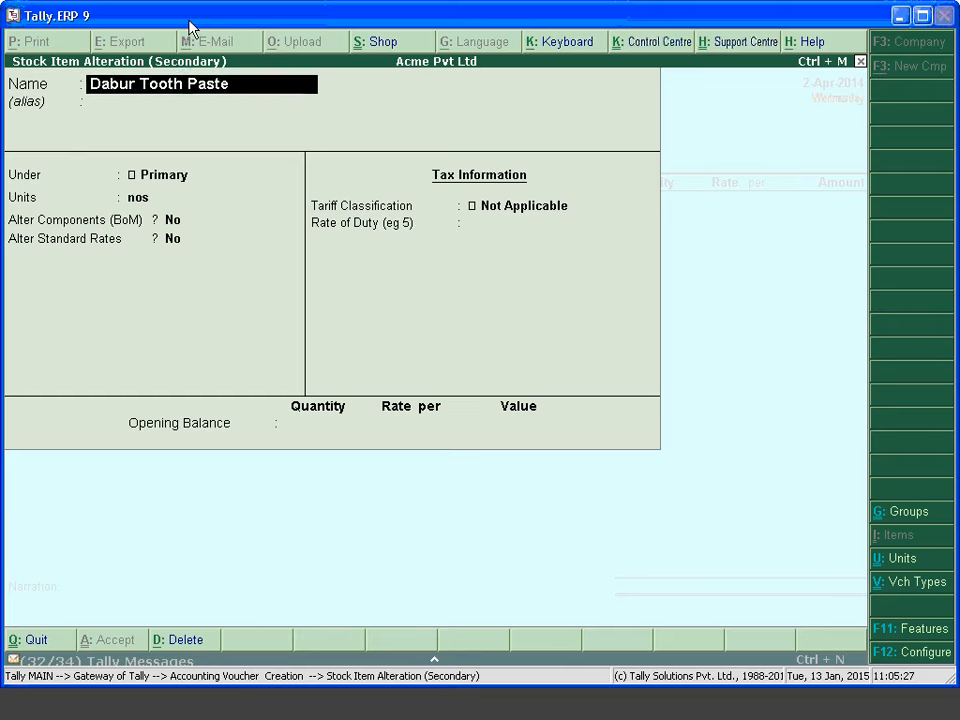
Set Alter Standard Rates to Yes for Dabur Tooth Paste to reach its rates sheet
key("Return")
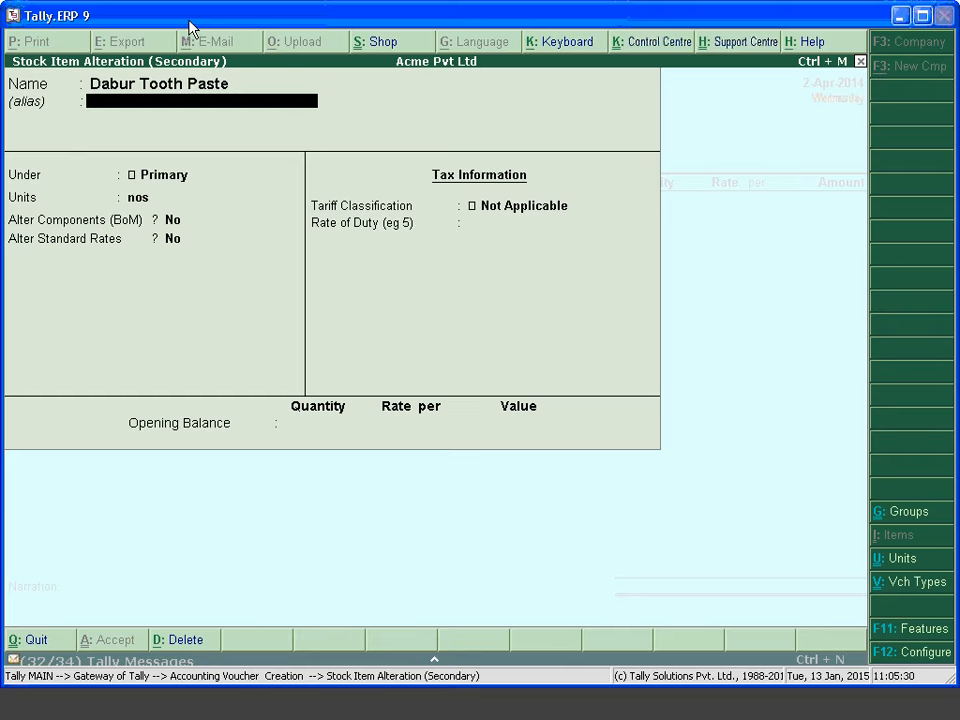
key("Return")
key("Return")
key("Return")
key("Return")
key("Return")
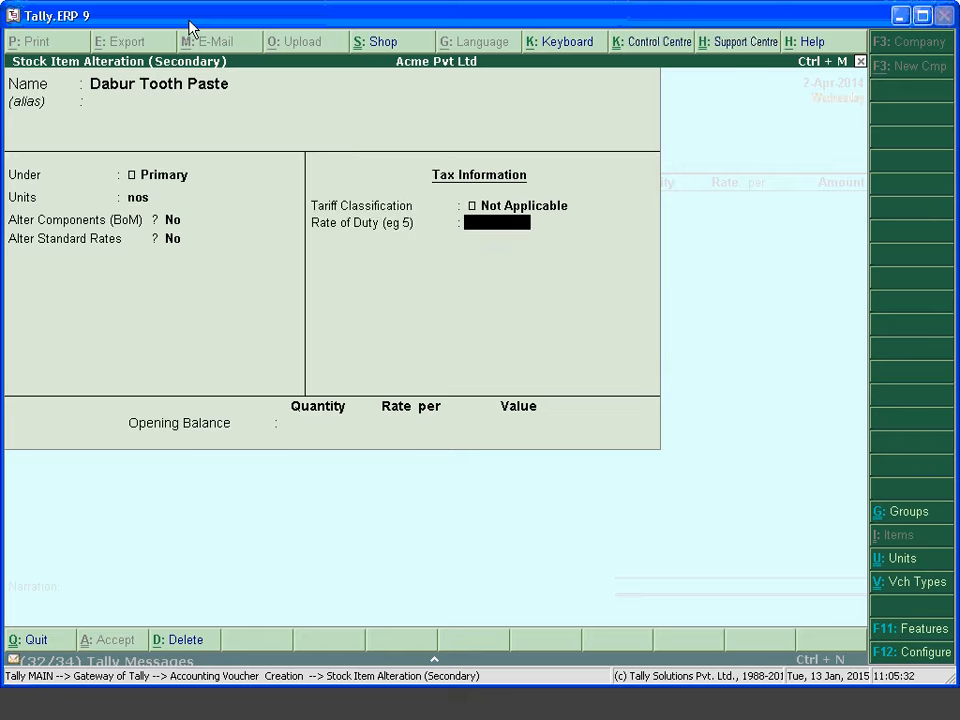
key("BackSpace")
type("y")
key("Return")
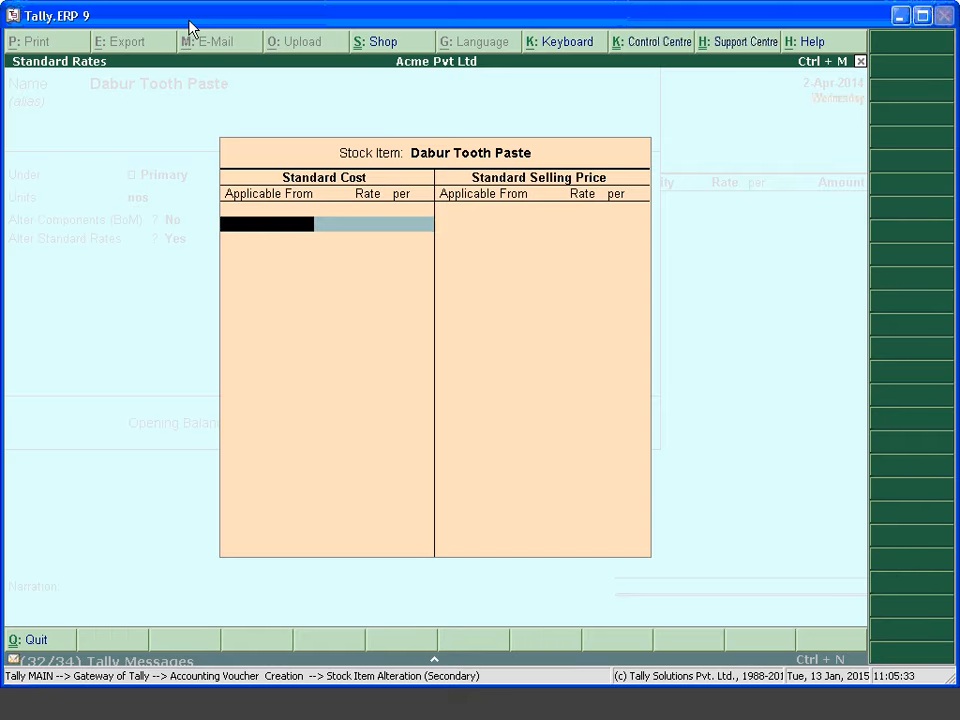
key("Return")
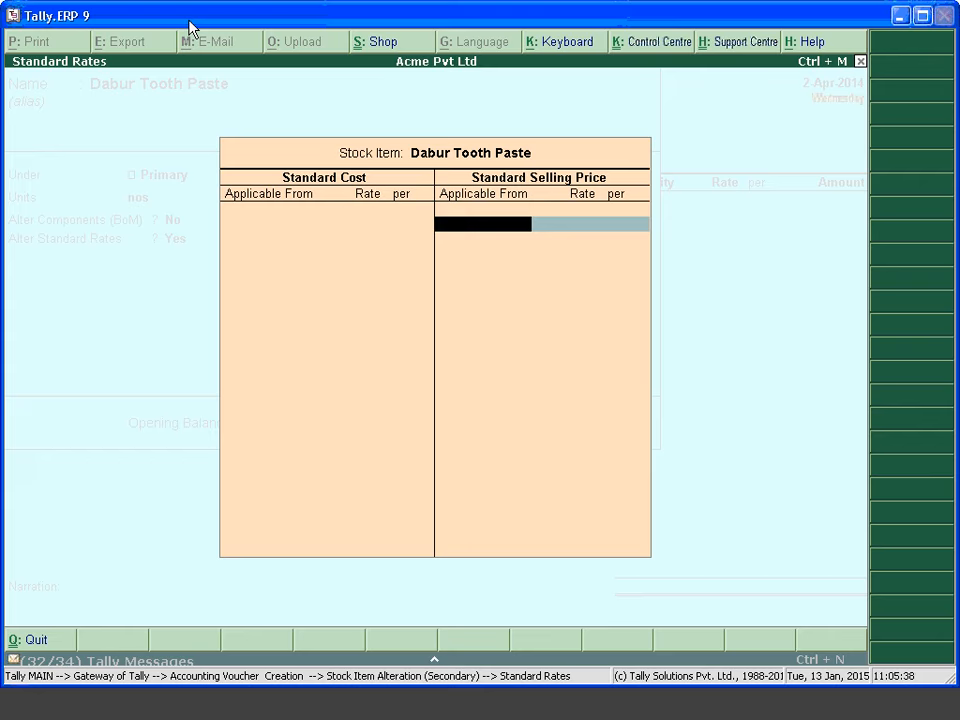
Enter selling rate 200 from 1-4-14 and rate 300 from 1-11-14, then close the sheet
type("1-4-14")
key("Return")
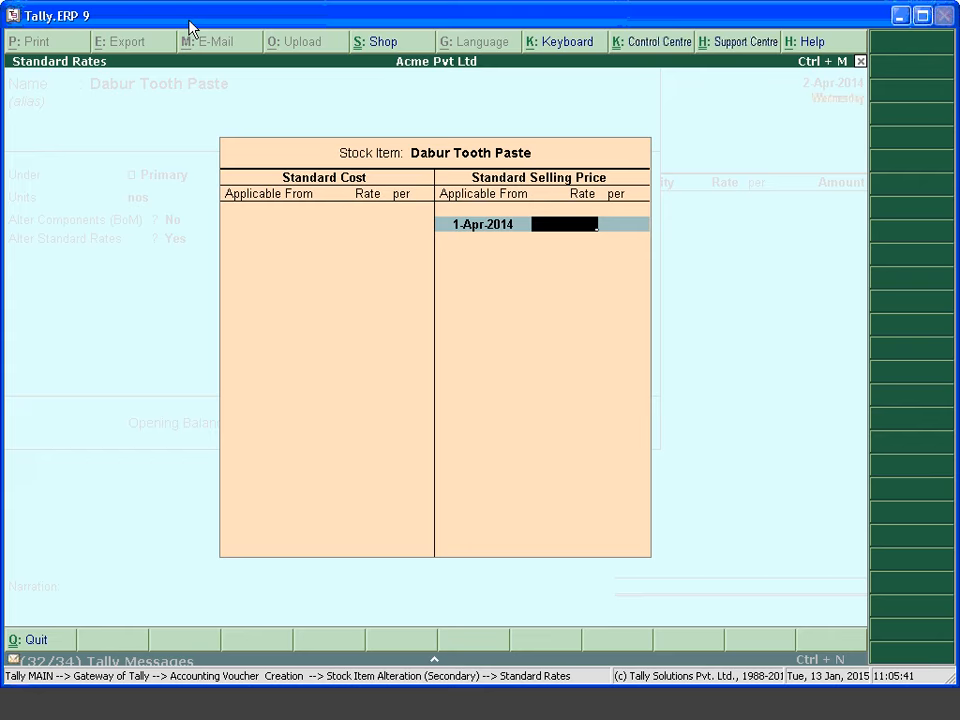
type("200")
key("Return")
type("1-")
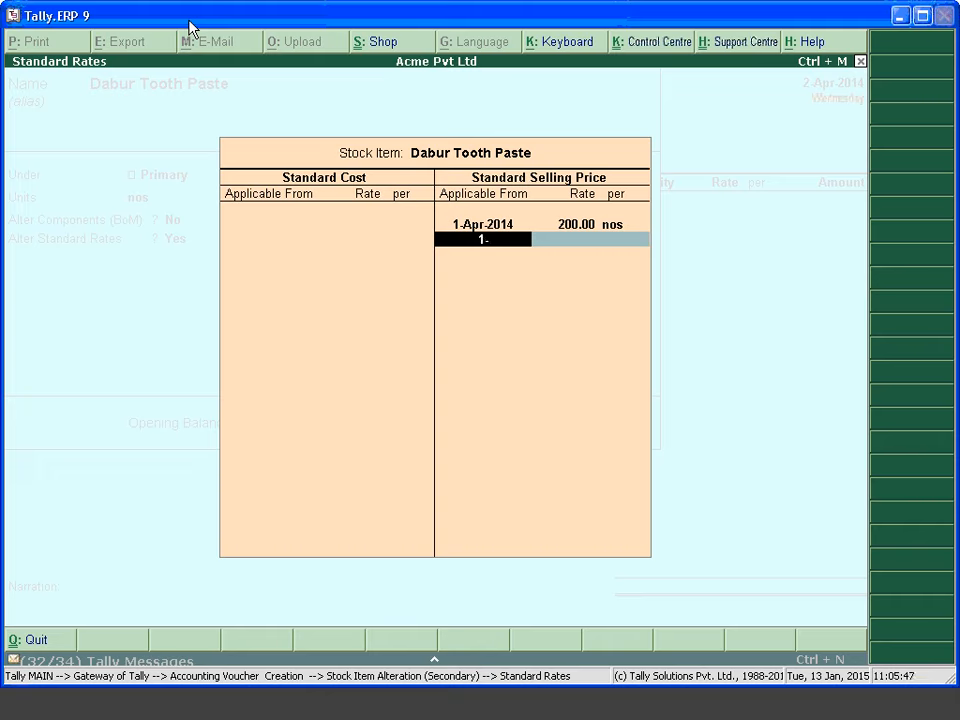
type("11")
key("Return")
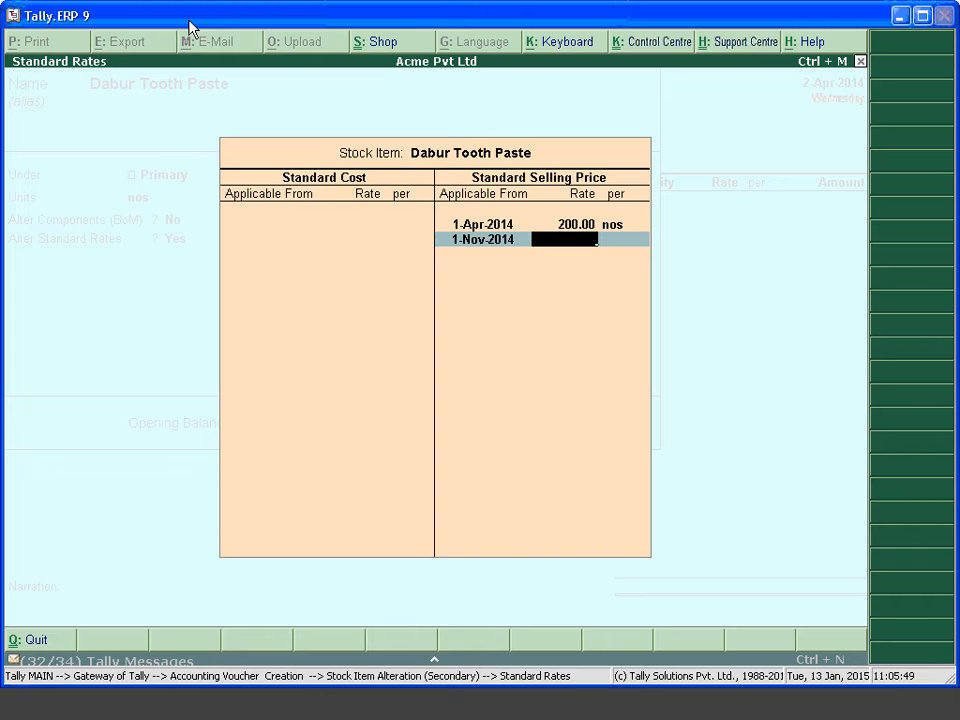
type("300")
key("Return")
key("Return")
key("Return")
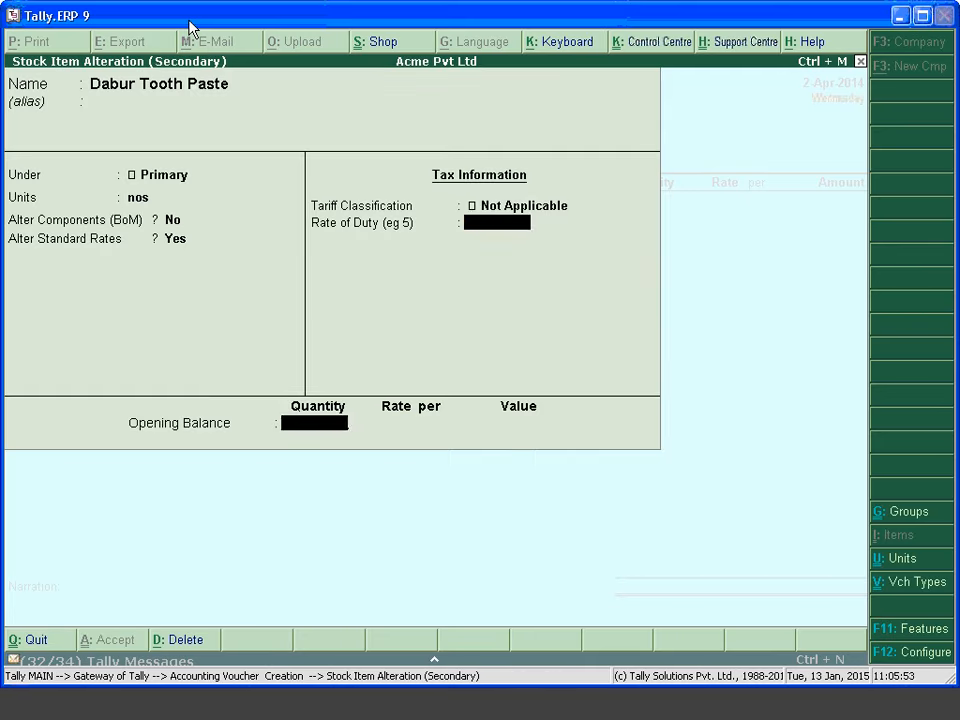
key("Return")
key("Return")
key("Return")
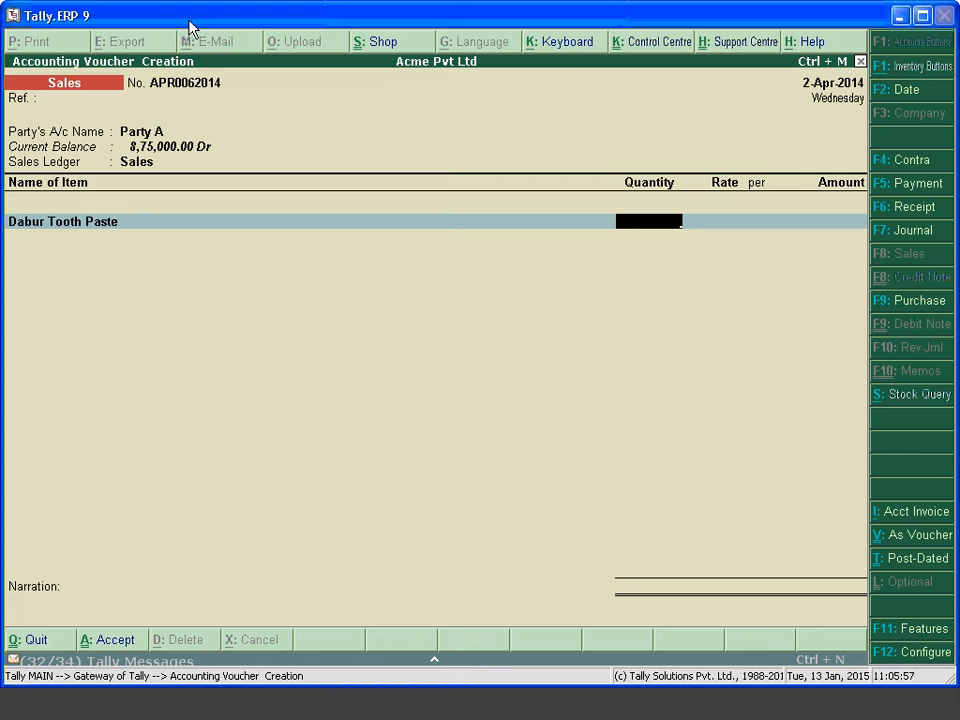
Sell 500 nos at 200.00 with a New Ref bill, save, and open the next date prompt
type("500")
key("Return")
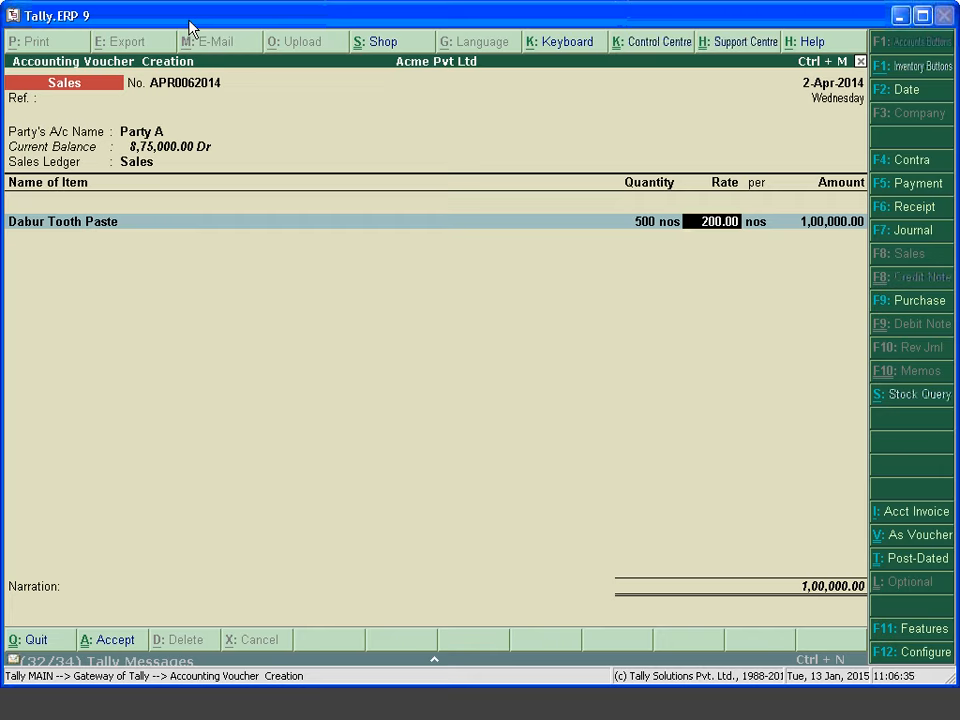
key("Return")
key("Return")
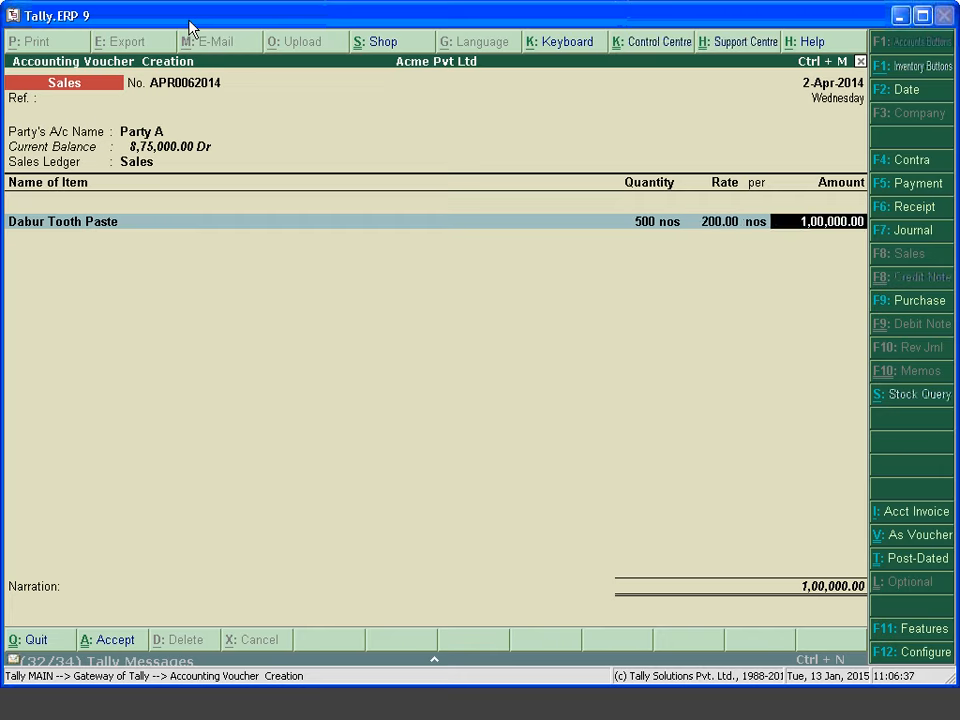
key("Return")
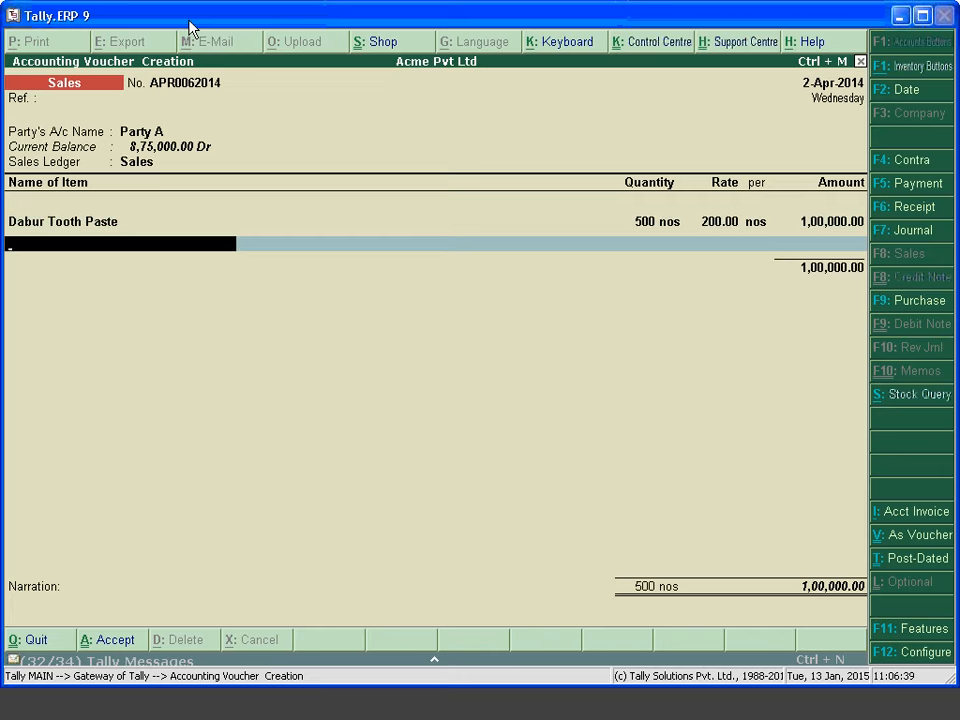
key("Return")
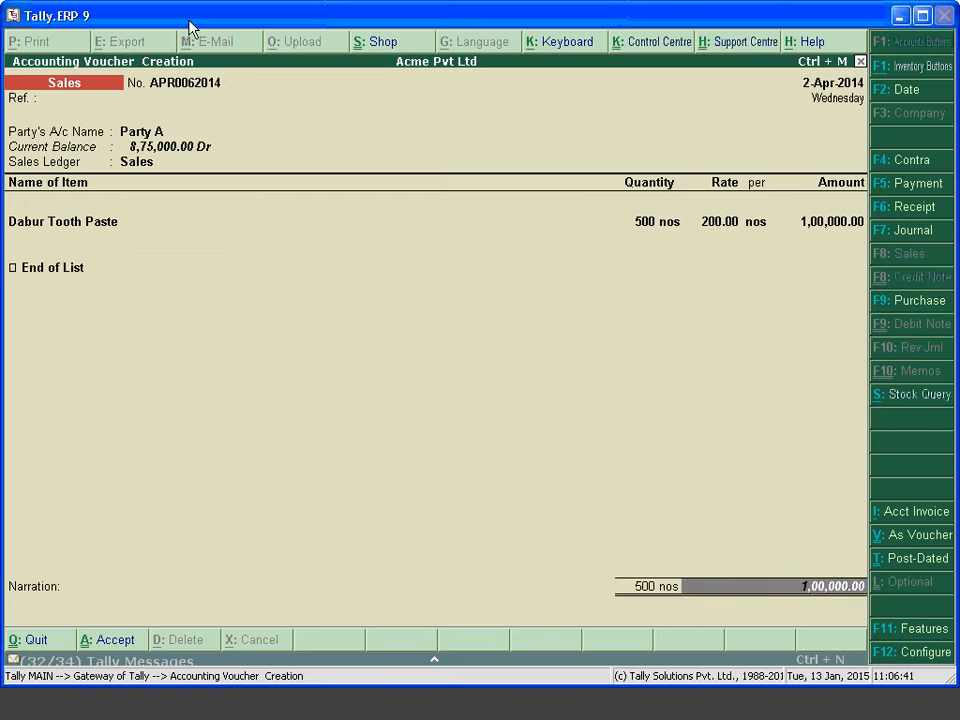
key("Return")
key("Return")
key("Return")
key("Return")
key("Return")
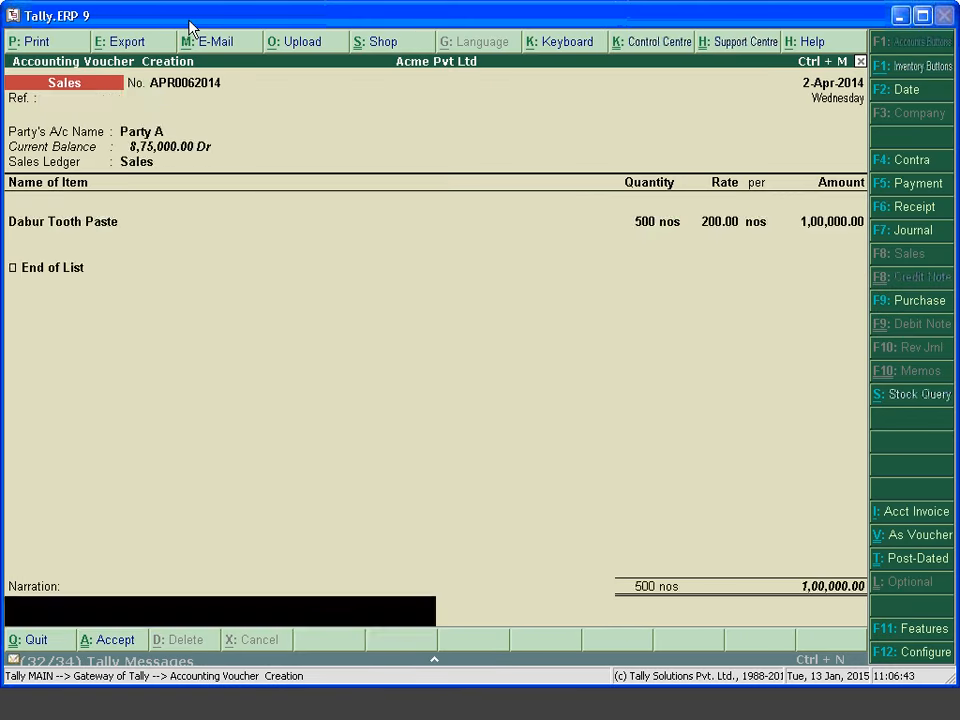
key("Return")
key("Return")
key("F2")
Date the voucher 10-Nov-2014 and choose Party A as the buyer
type("3-4-2014")
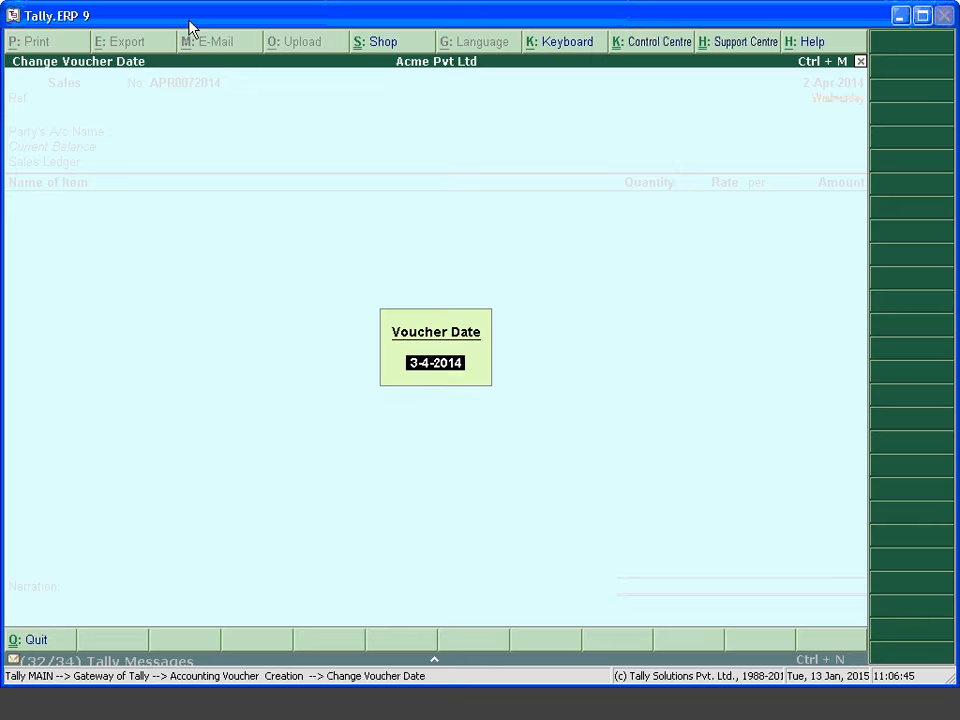
type("1-")
key("BackSpace")
key("BackSpace")
type("10-11")
key("Return")
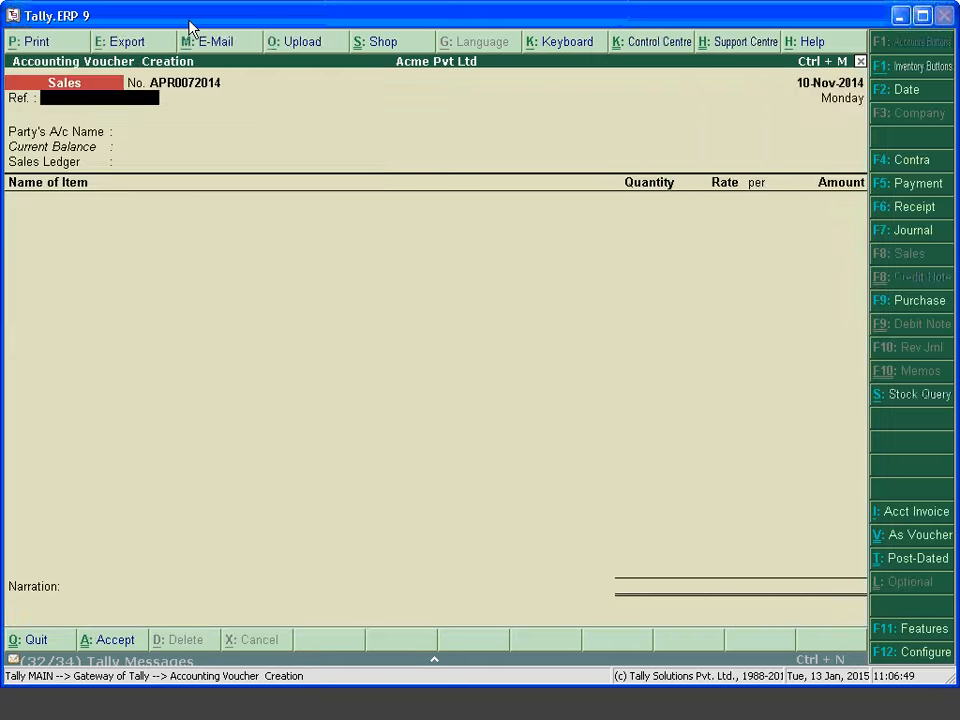
key("Return")
key("Down")
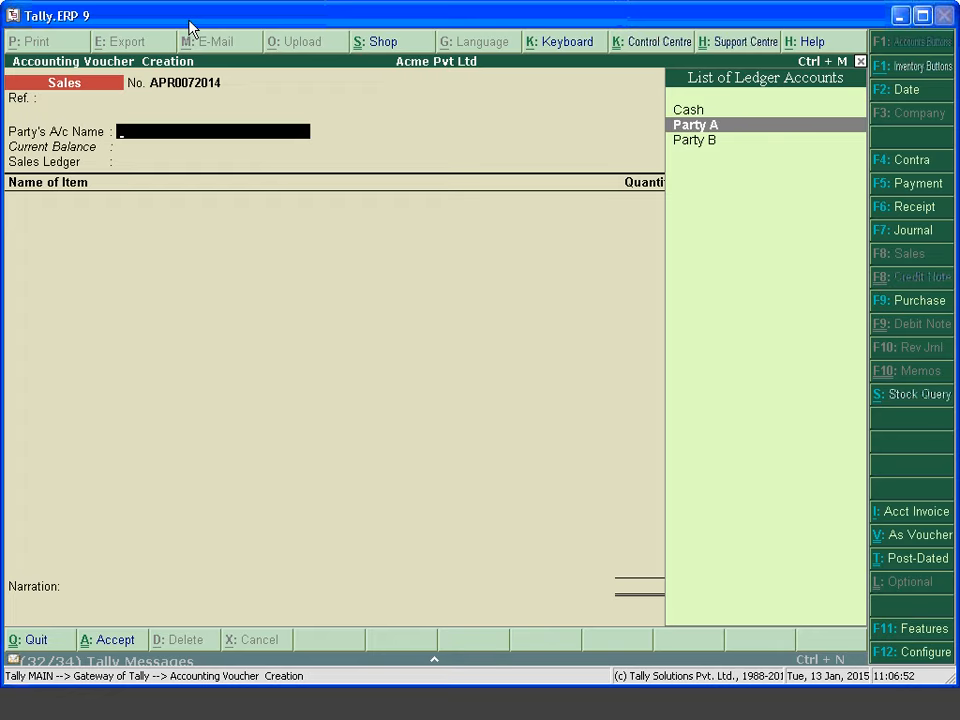
key("Return")
key("ctrl+a")
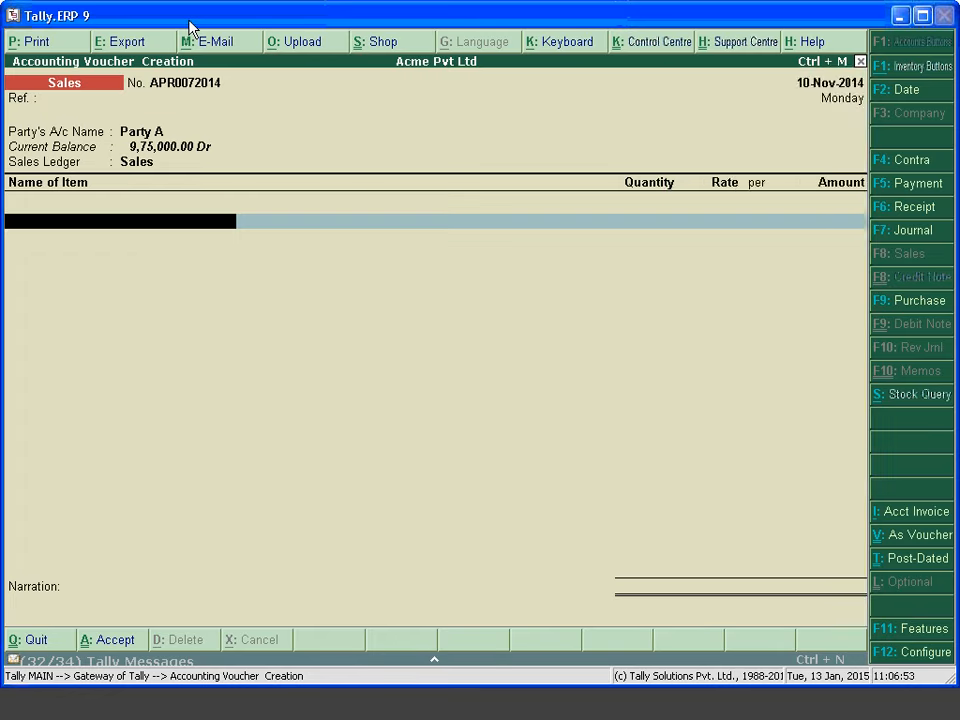
Add 600 nos of Dabur Tooth Paste at 300.00 with a new bill reference and save
key("Down")
key("Down")
key("Up")
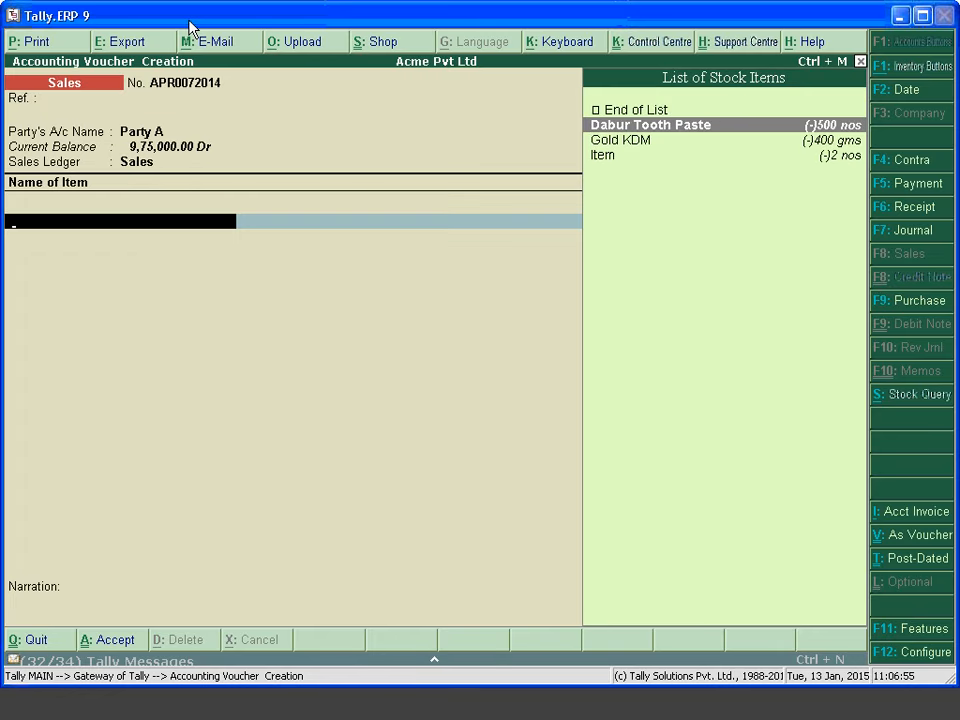
key("Return")
type("60")
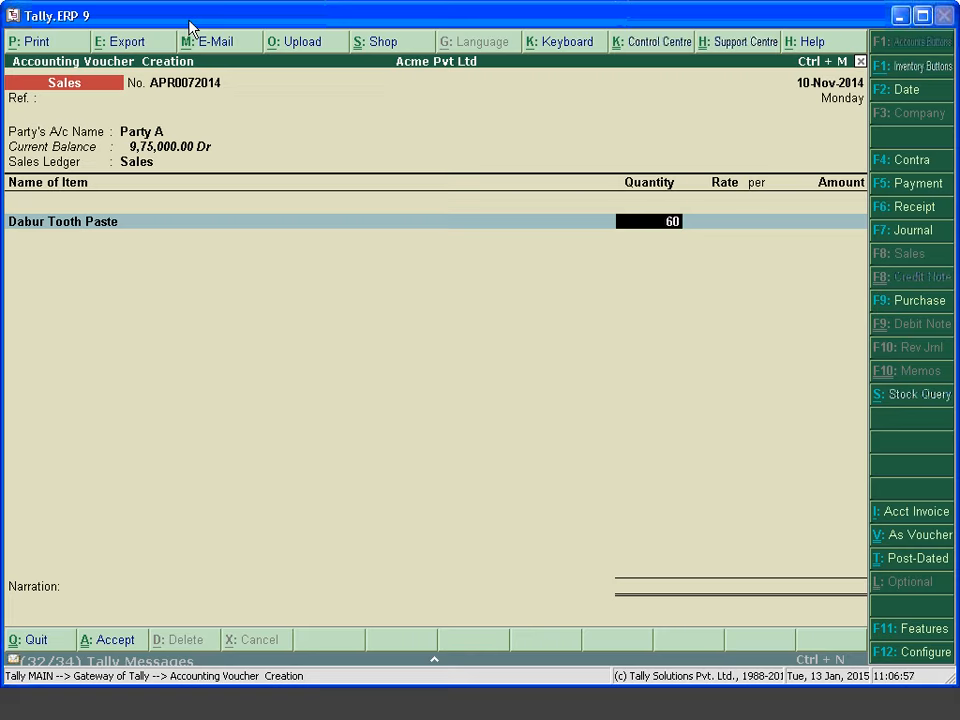
type("0")
key("Return")
key("Return")
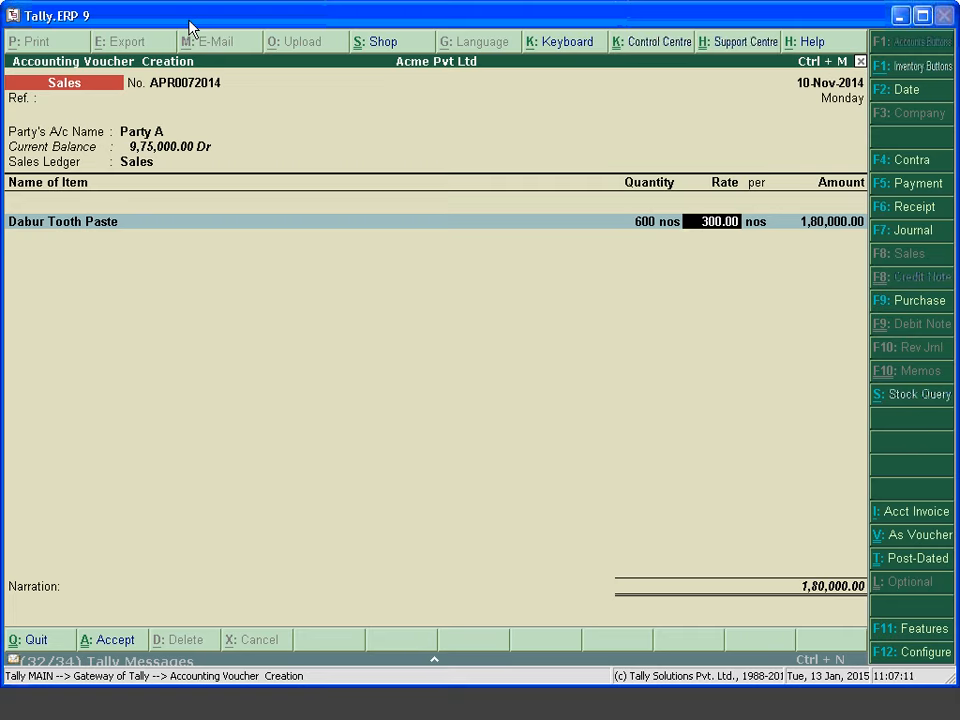
key("Return")
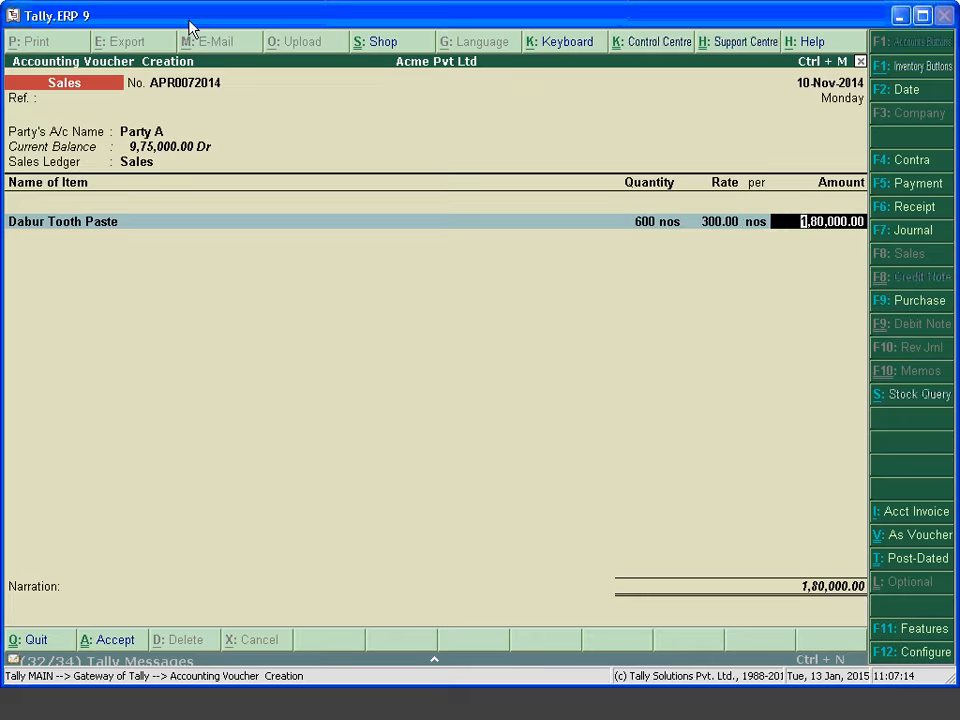
key("Return")
key("Return")
key("Return")
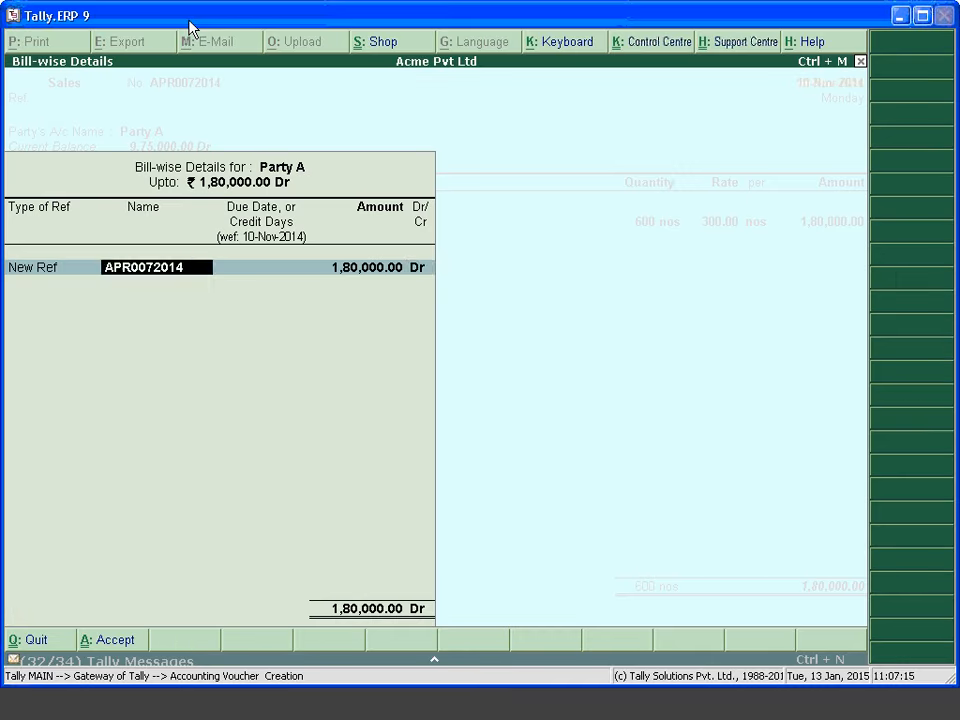
key("Return")
key("Return")
key("Return")
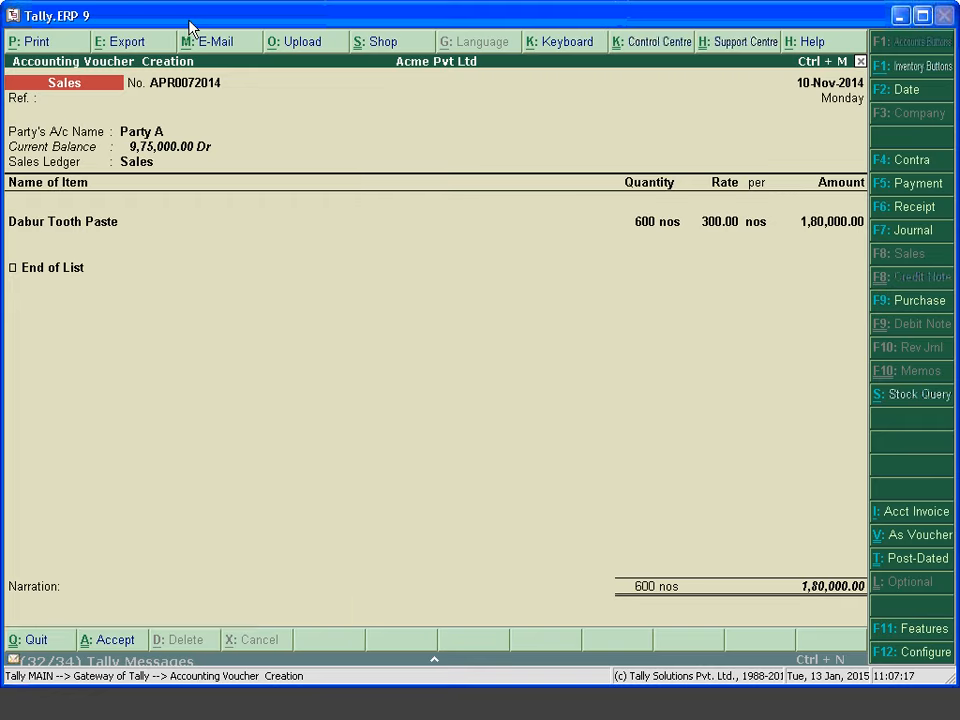
key("Return")
key("Return")
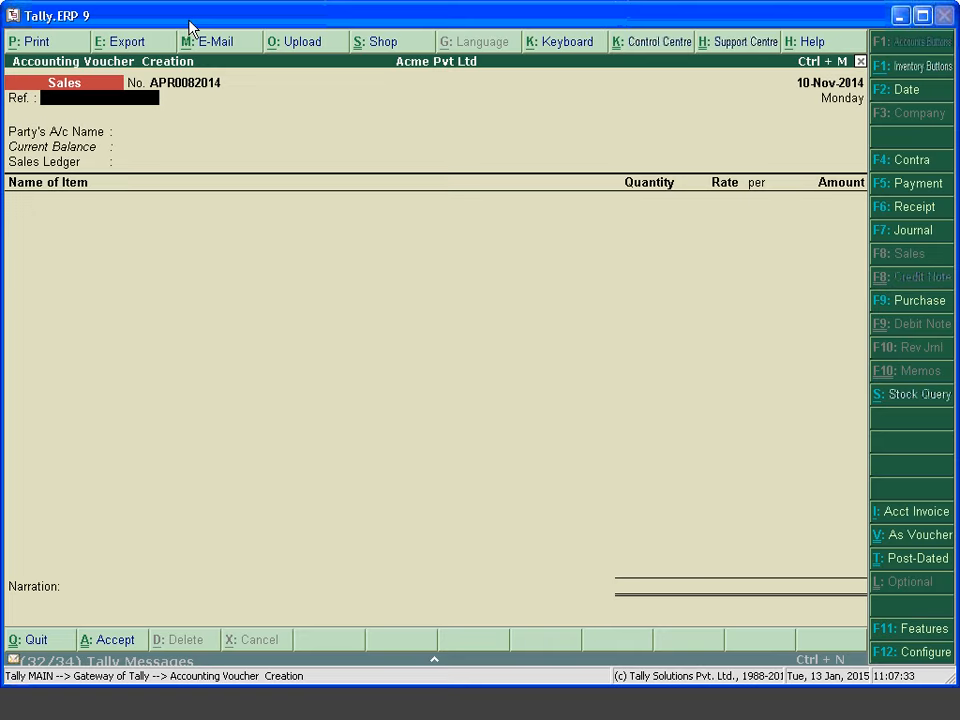
Quit the blank voucher with Yes and bring up the F11 Company Features menu
key("Escape")
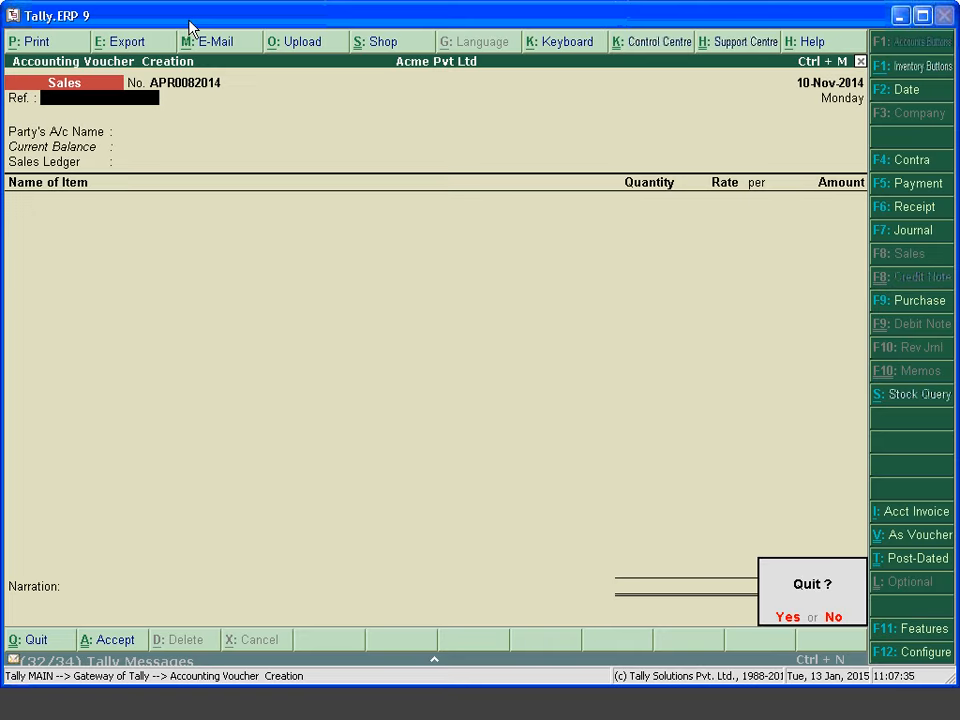
key("y")
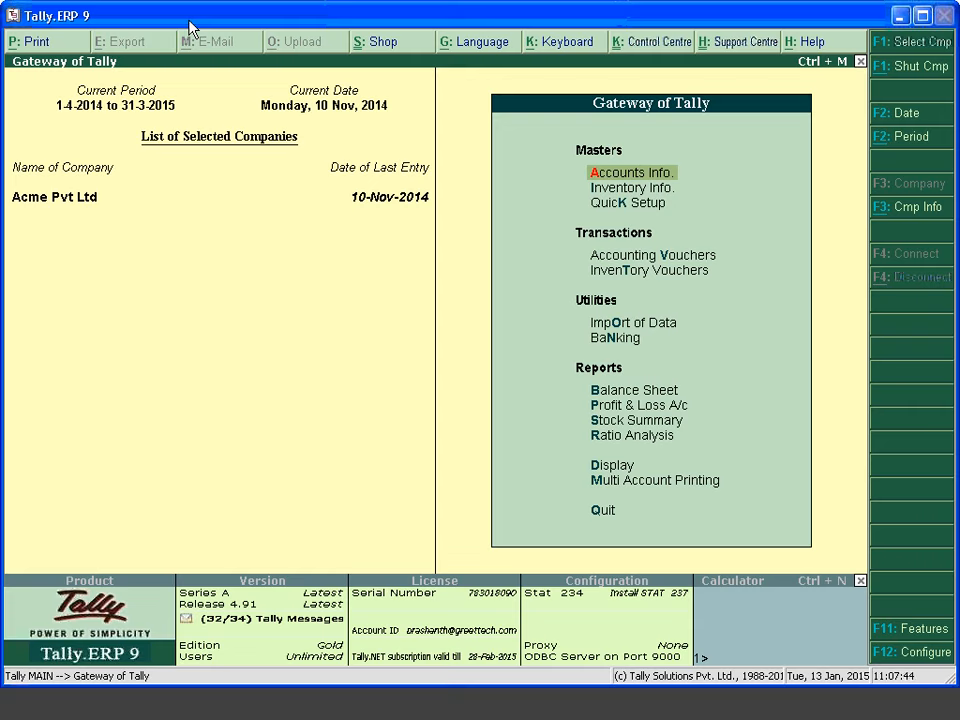
key("F11")
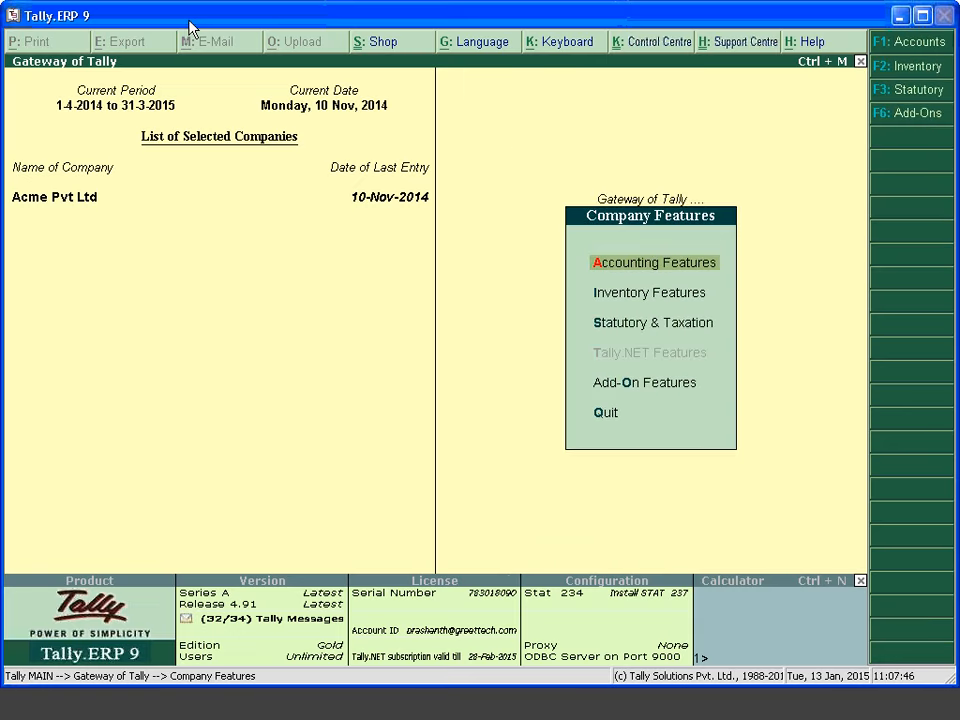
Enable Use Multiple Price Levels in Inventory Features and add levels Wholesale and Retail
key("Down")
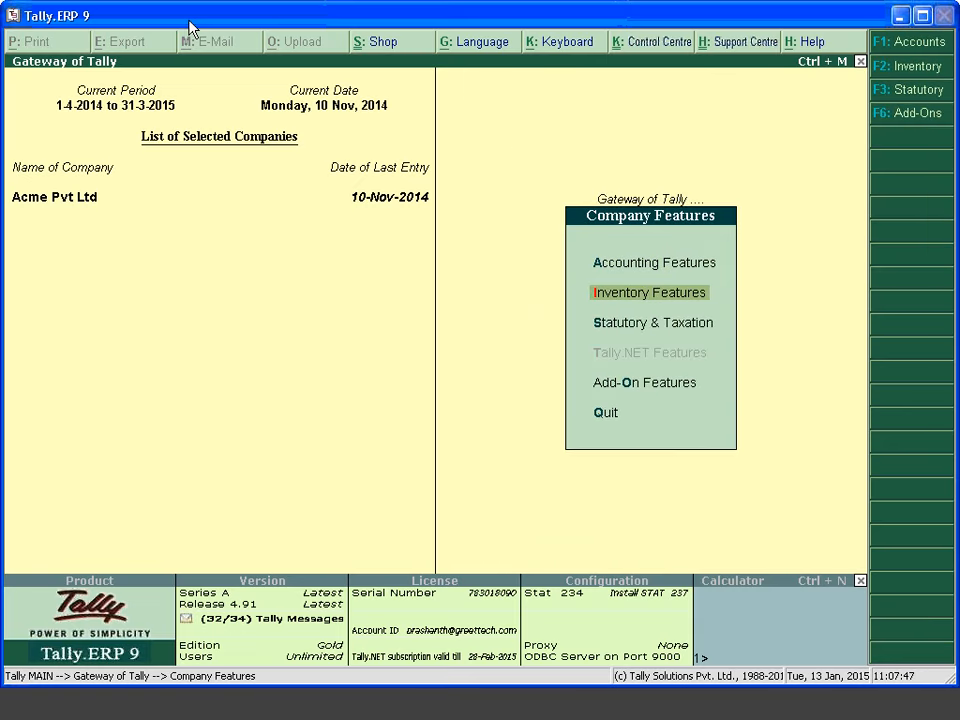
key("Return")
key("Return")
key("Return")
key("Return")
key("Return")
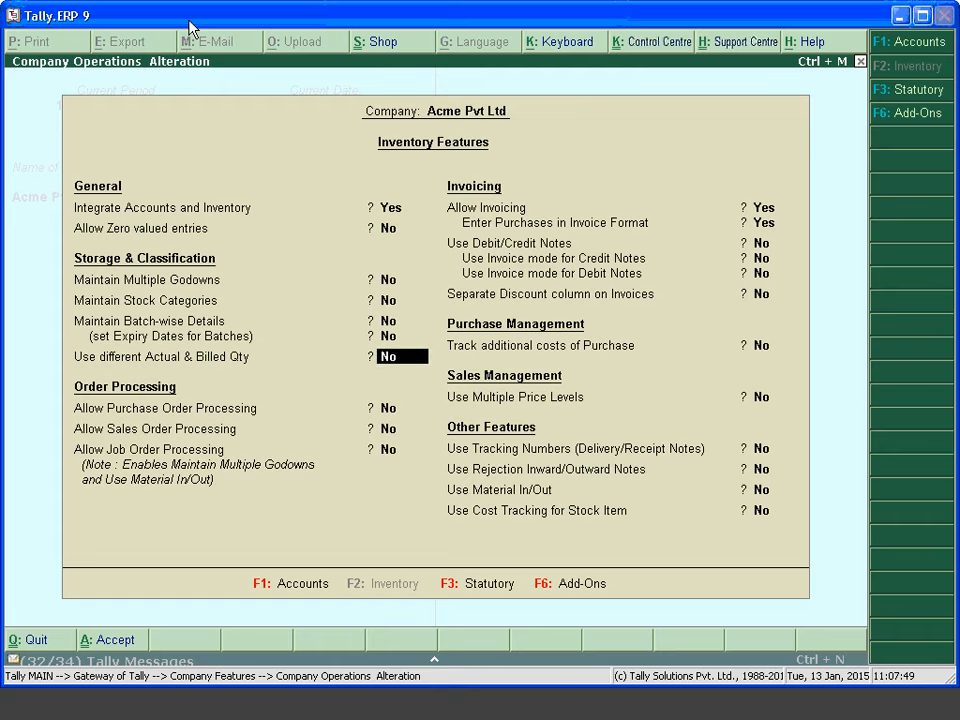
key("Return")
key("Return")
key("Return")
key("Return")
key("Return")
key("Return")
key("Return")
key("Return")
key("Return")
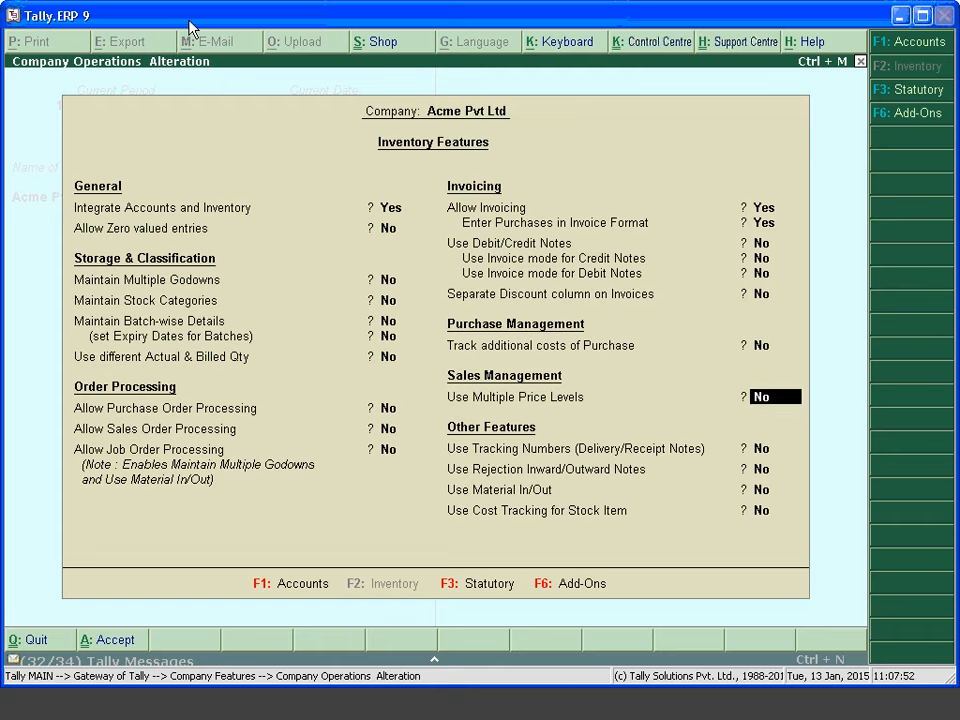
type("y")
key("Return")
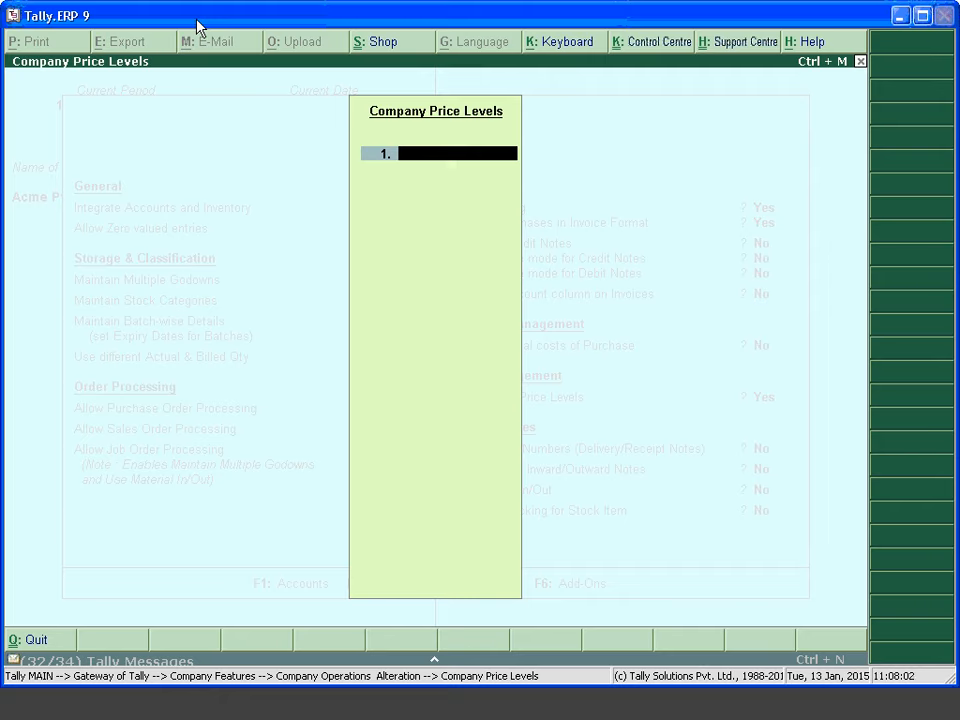
type("Wholesale")
key("Return")
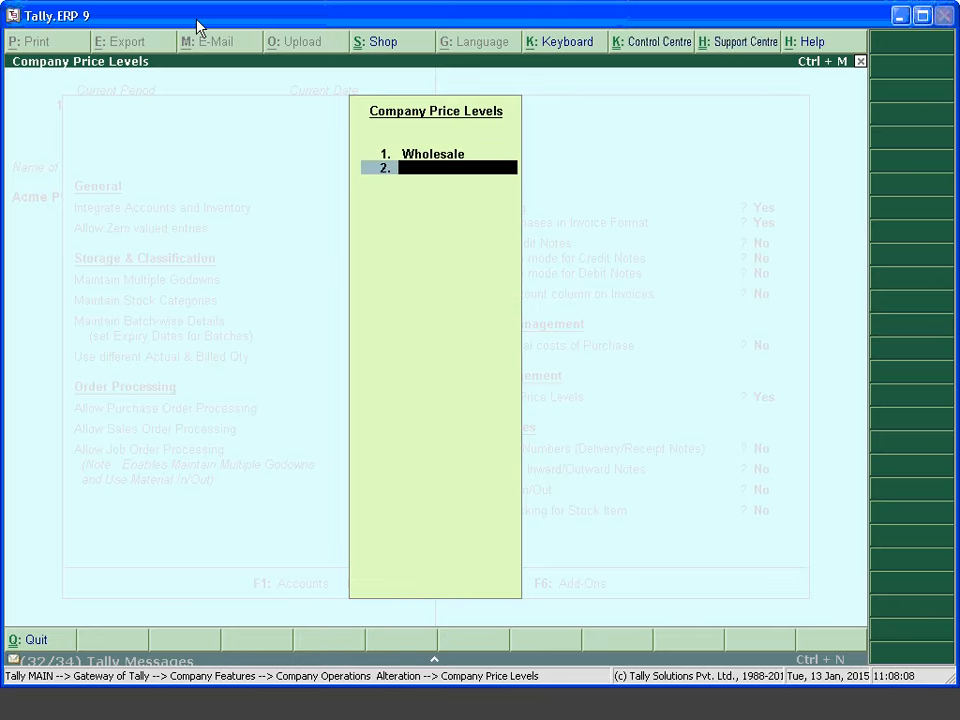
type("Retail")
key("Return")
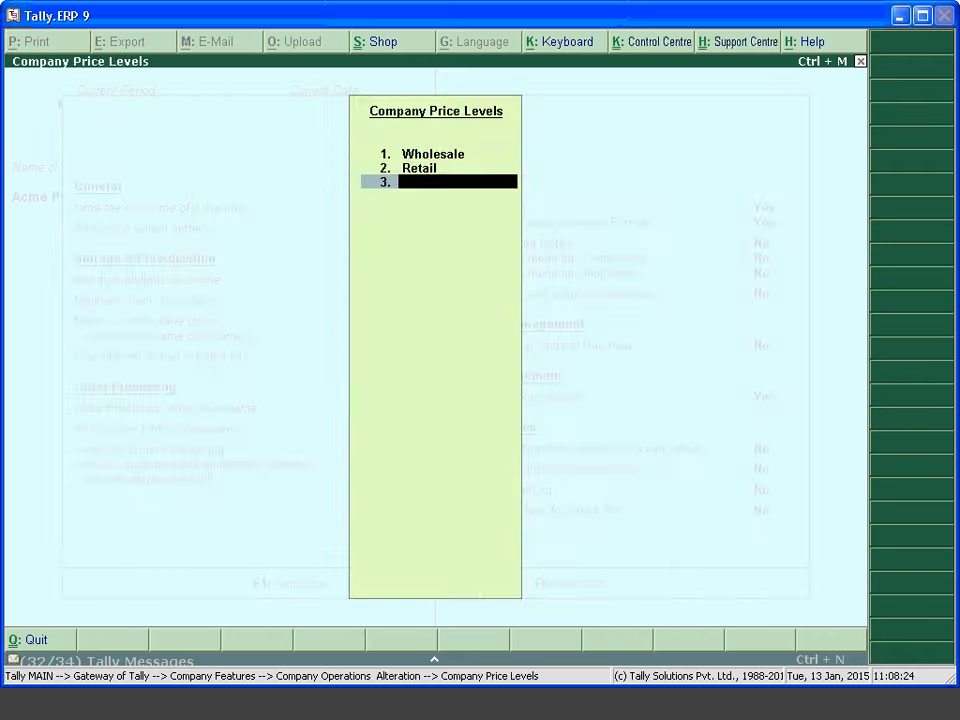
key("Return")
key("Return")
key("Return")
key("Return")
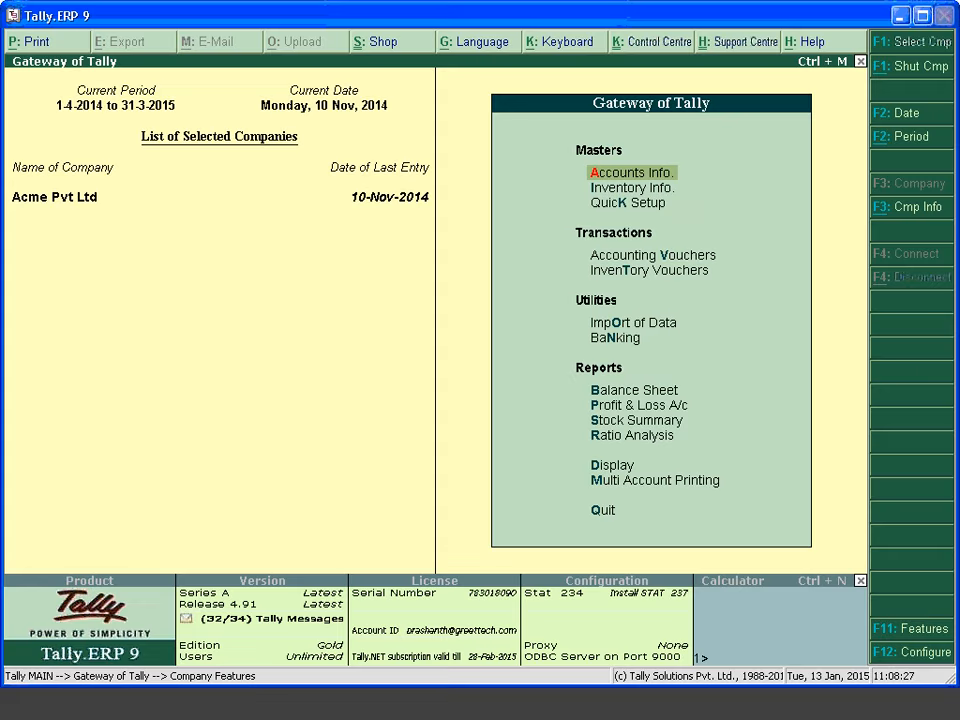
Open the Price List for the Wholesale price level, applicable from 1-4-14
key("Down")
key("Return")
key("Down")
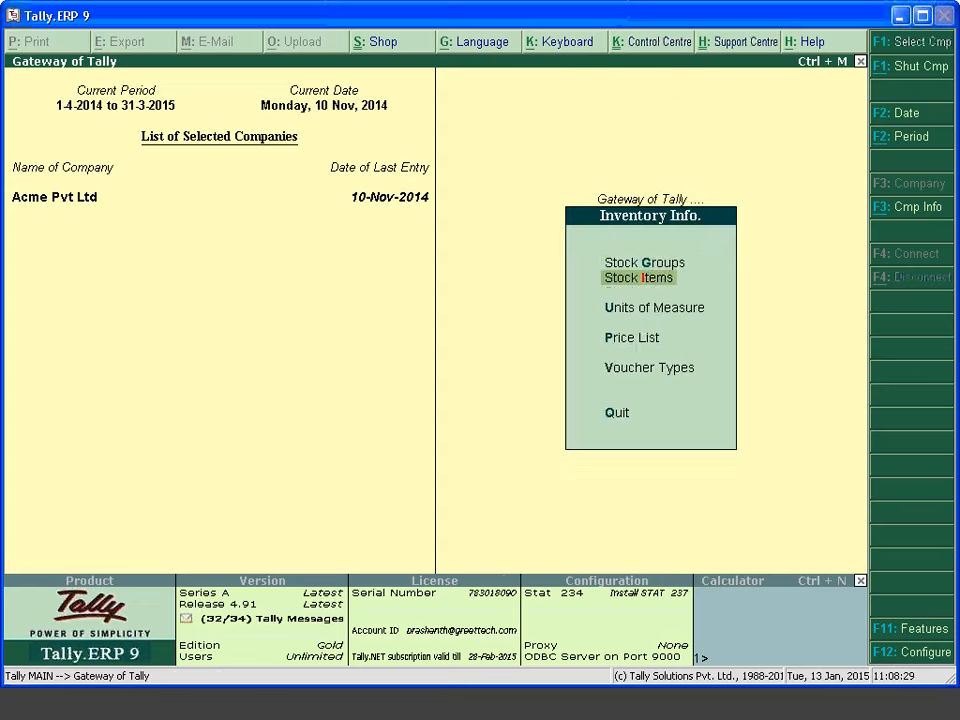
key("Down")
key("Down")
key("Return")
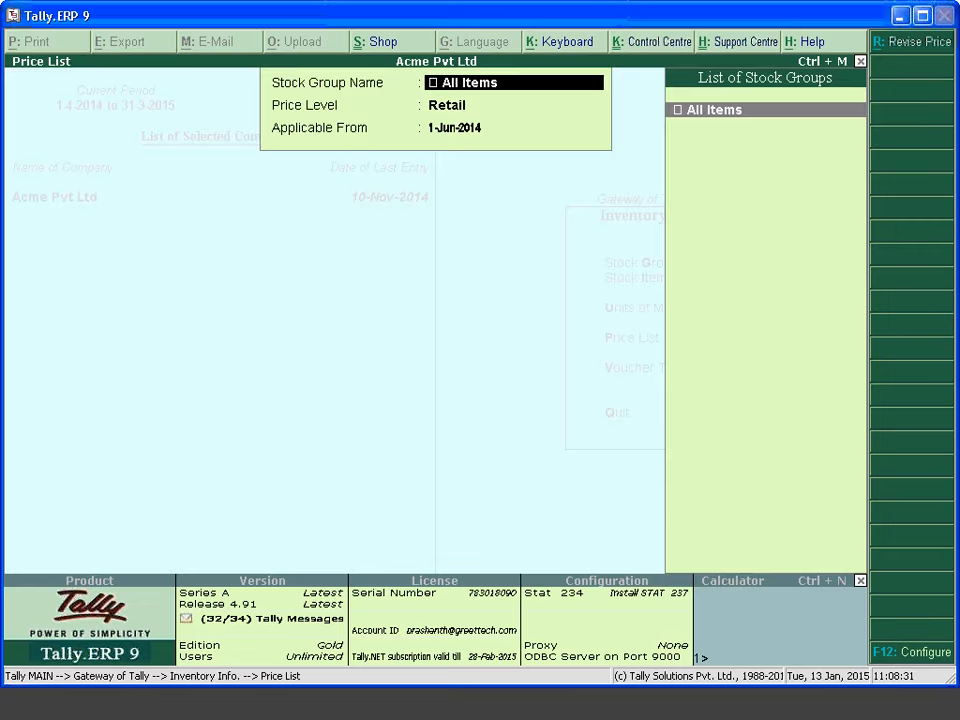
key("Escape")
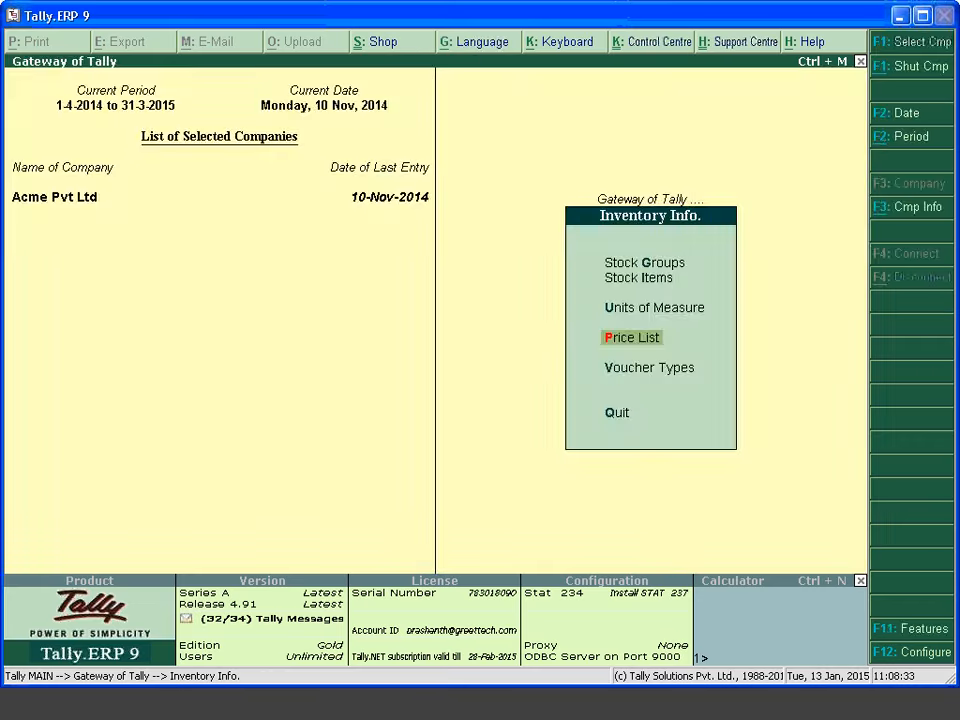
key("Return")
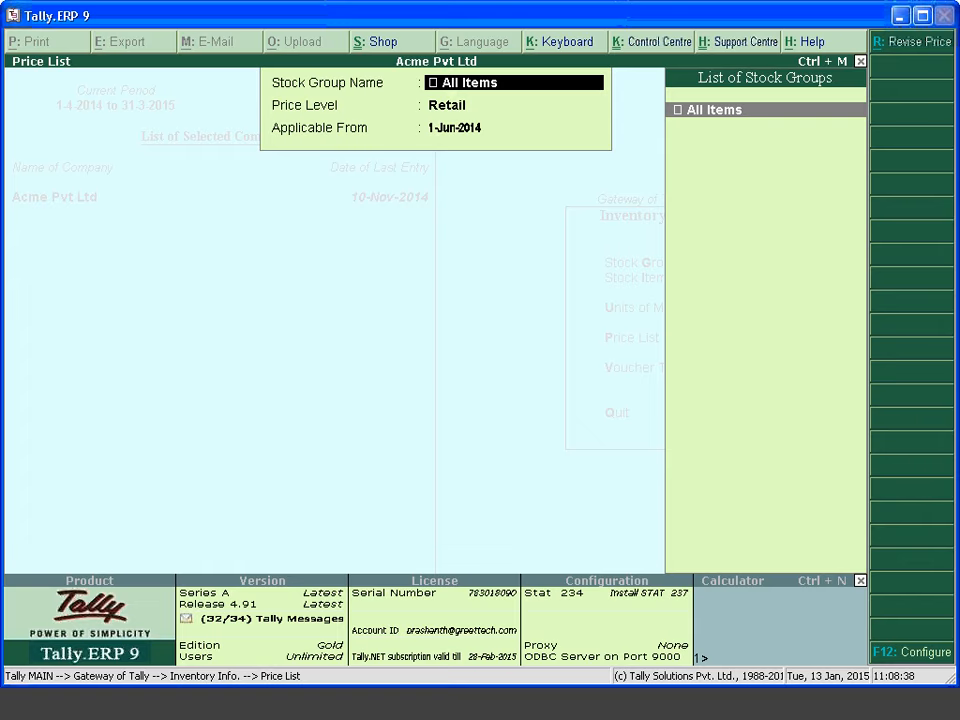
key("Return")
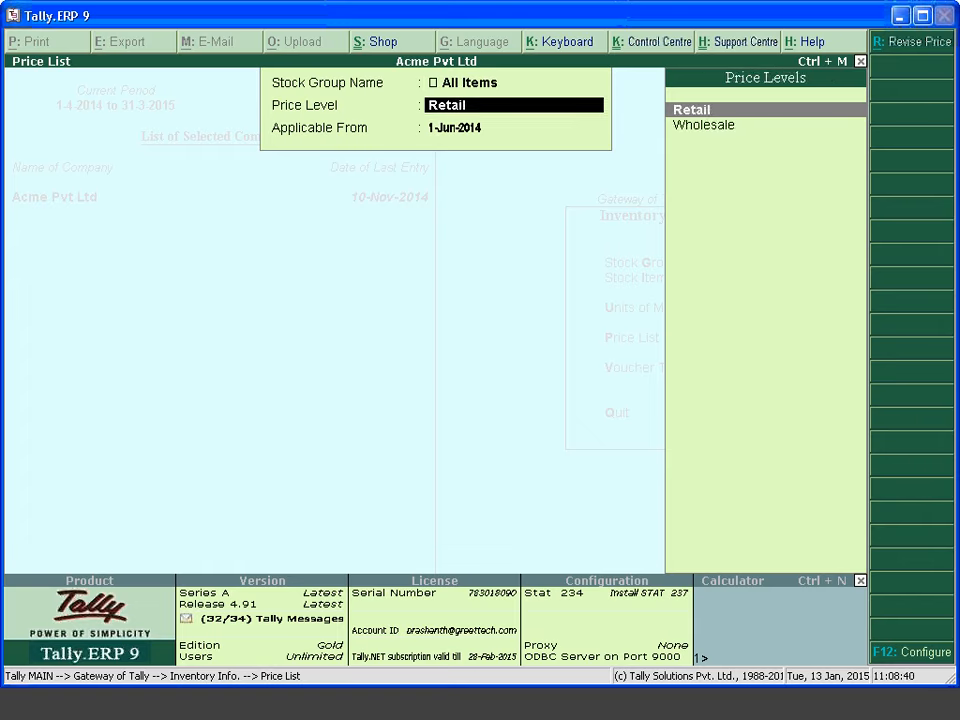
key("Down")
key("Return")
type("1")
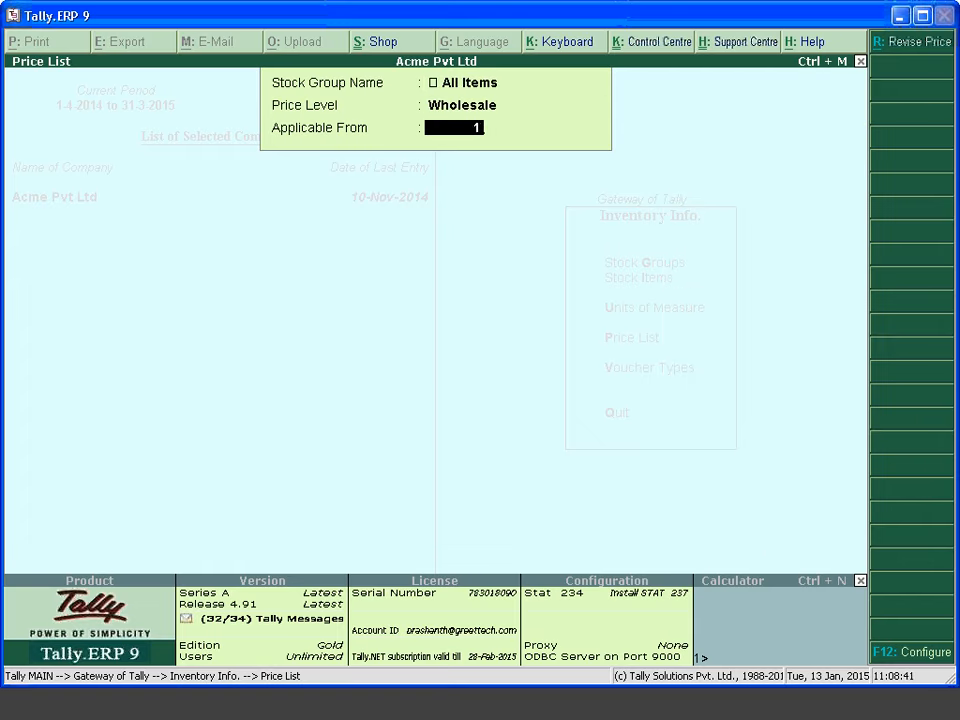
type("-4-14")
key("Return")
Select Item and enter the first slab: under 100 nos at 500.00 with 1% discount
key("Down")
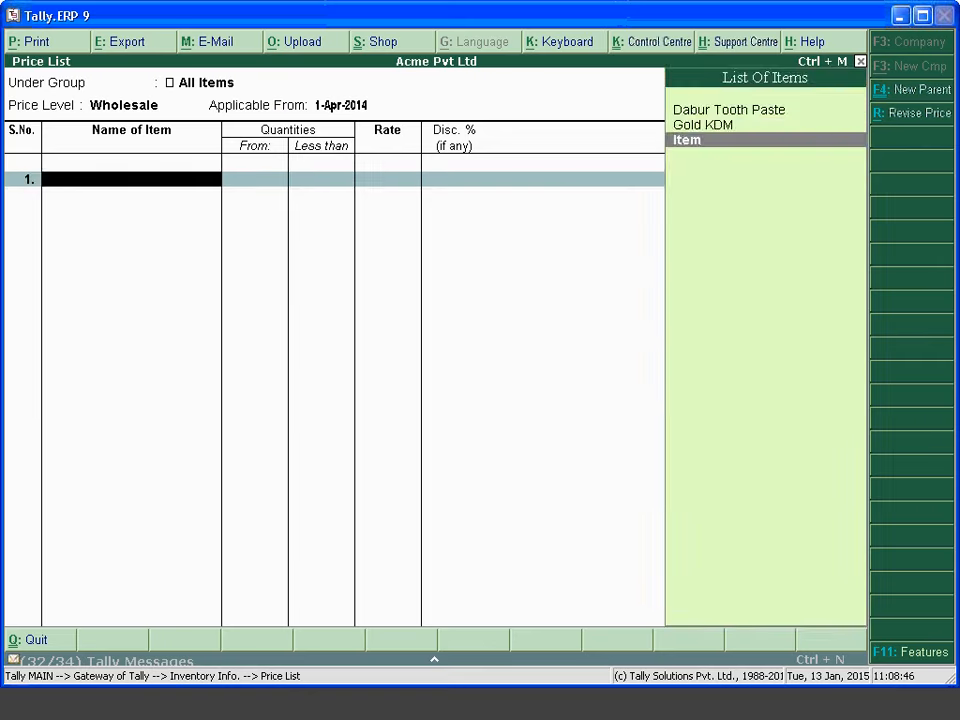
key("Return")
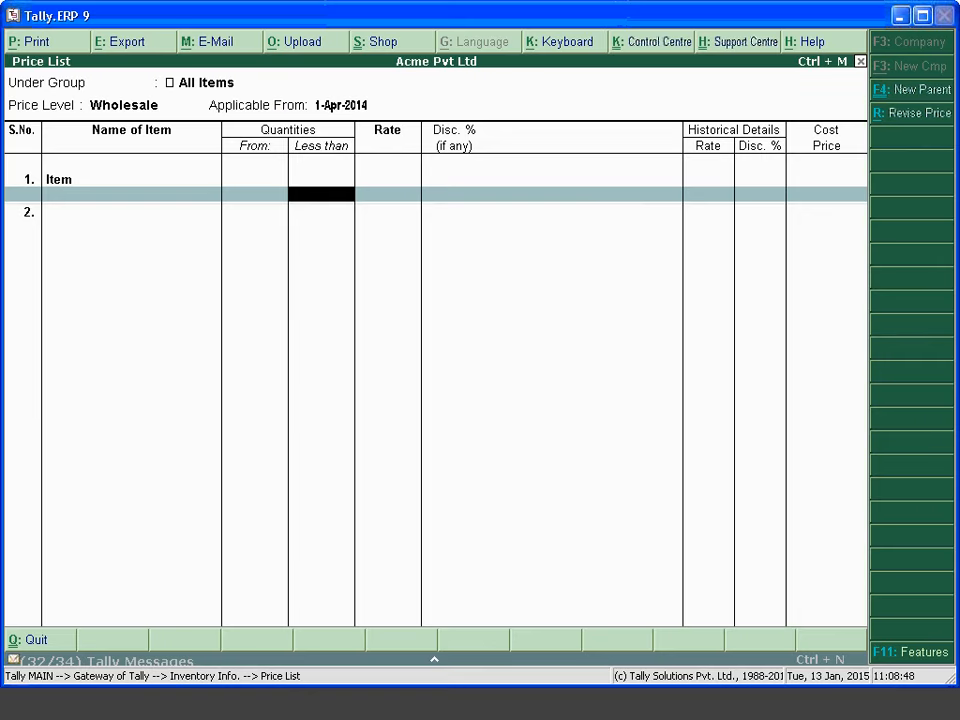
type("100")
key("Return")
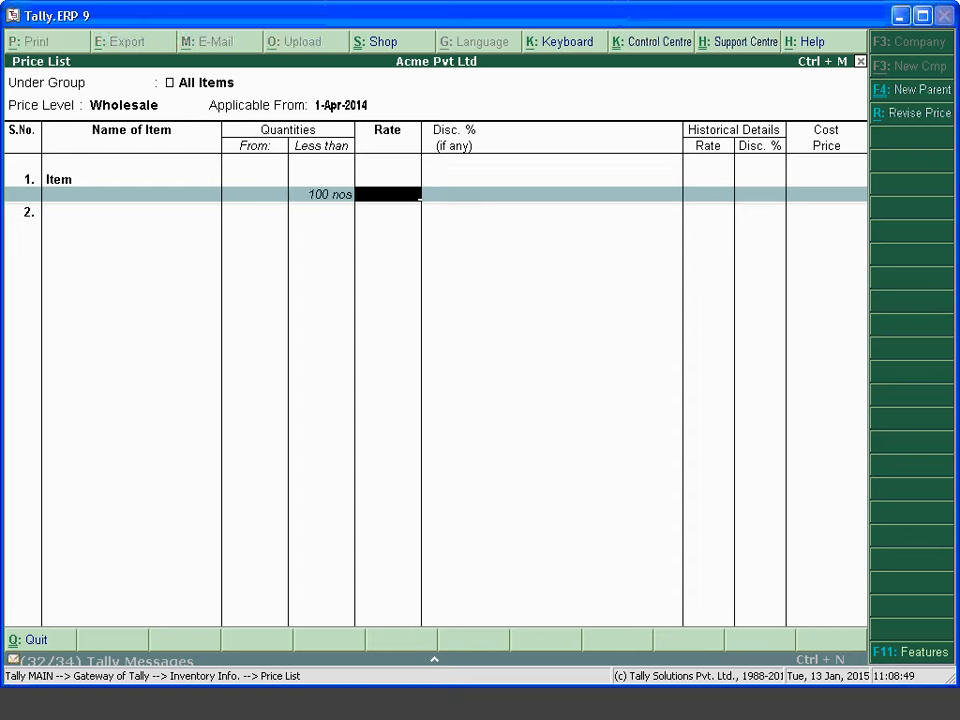
type("500")
key("Return")
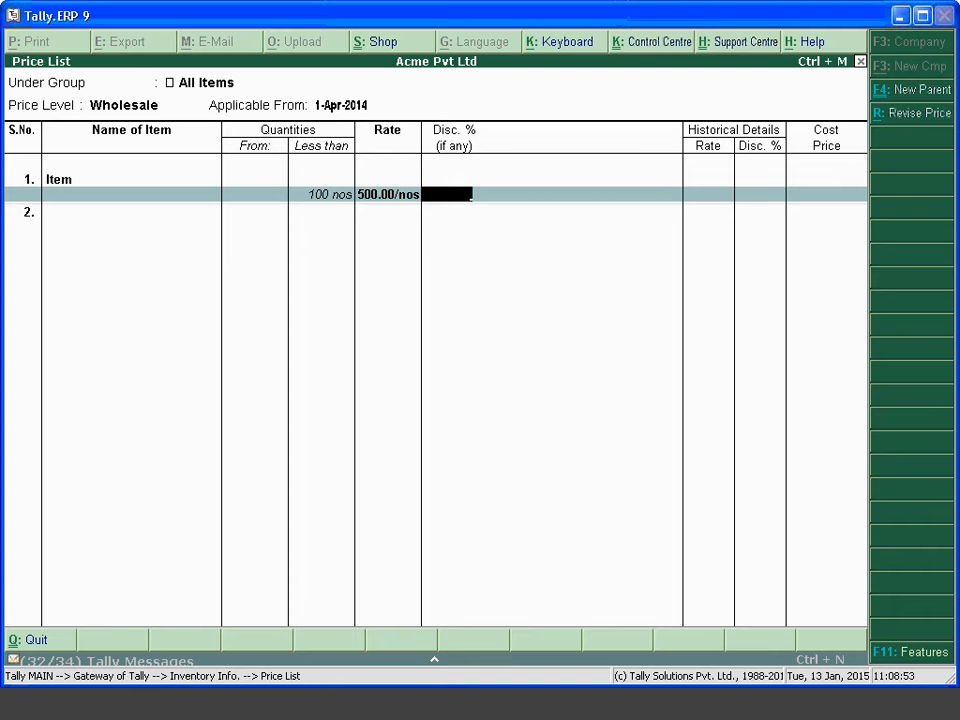
type("1")
key("Return")
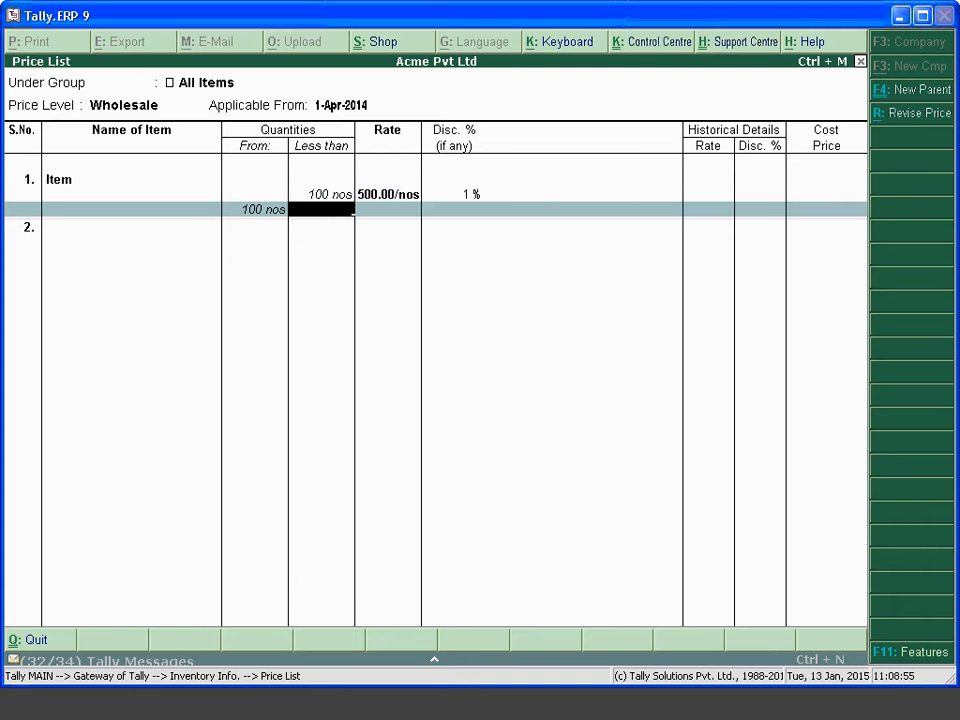
Add slabs of 1,000.00 up to 500 nos and 1,500.00 above, then save the list
type("500")
key("Return")
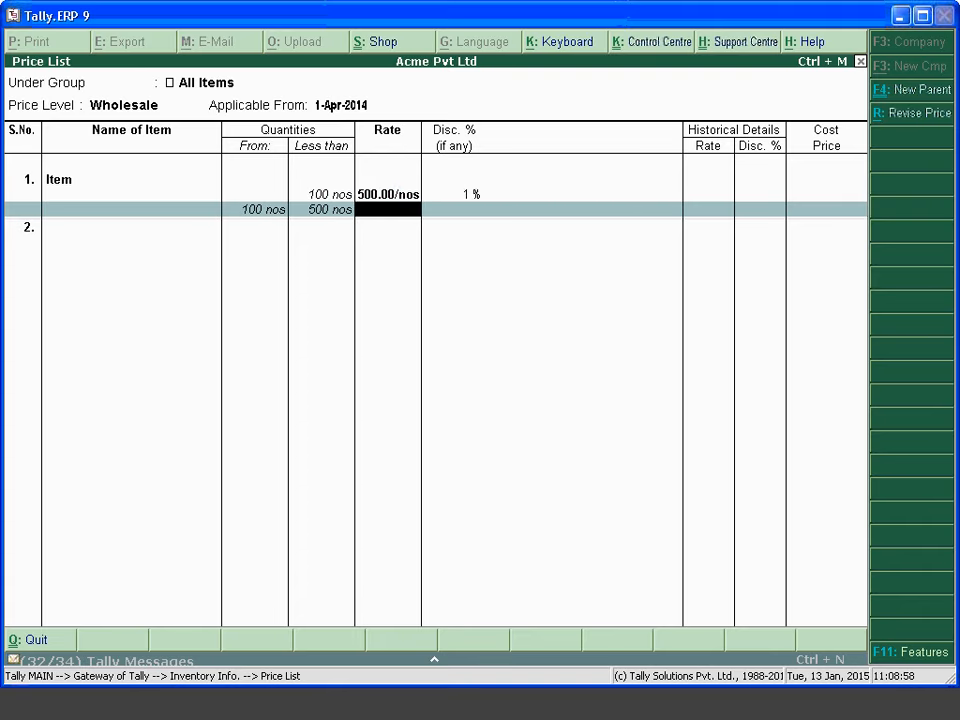
type("1,00")
type("00")
key("Return")
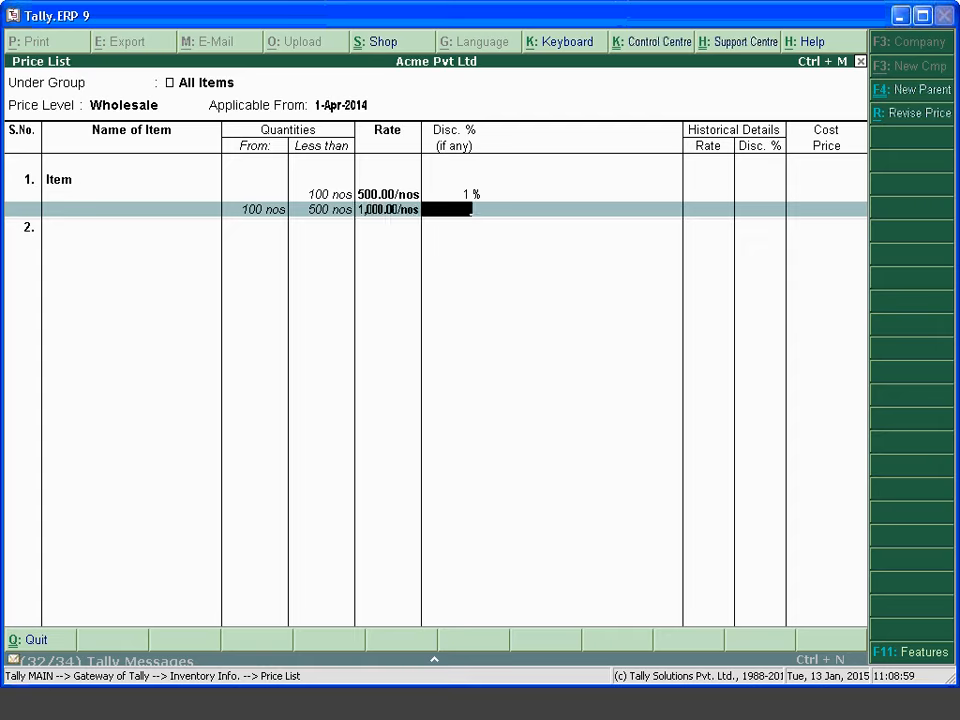
key("Return")
key("Return")
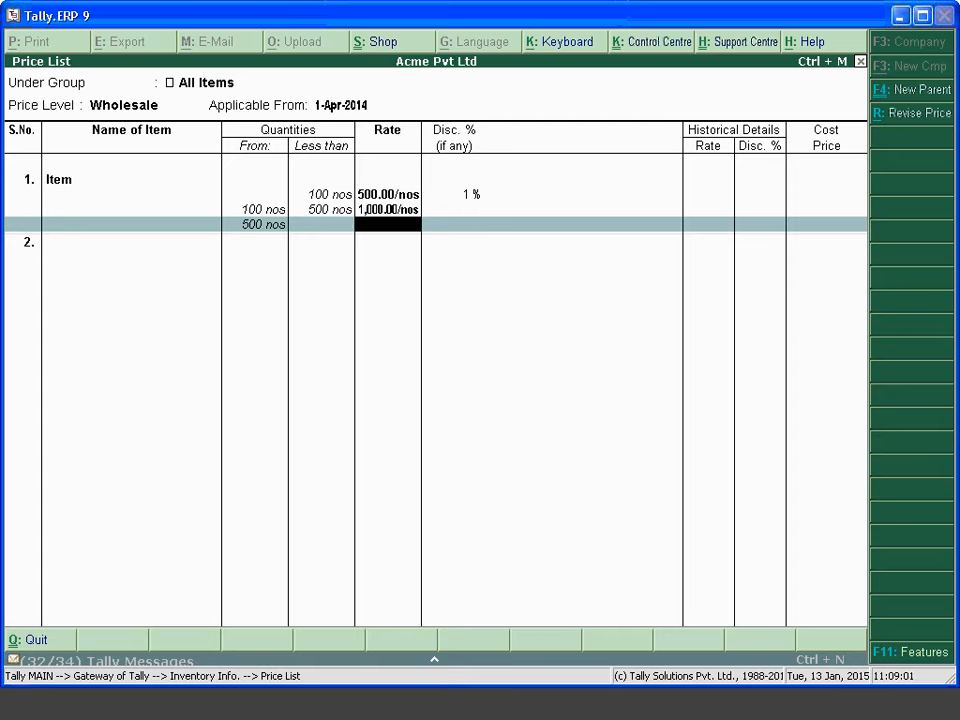
type("1500")
key("Return")
key("Return")
key("Escape")
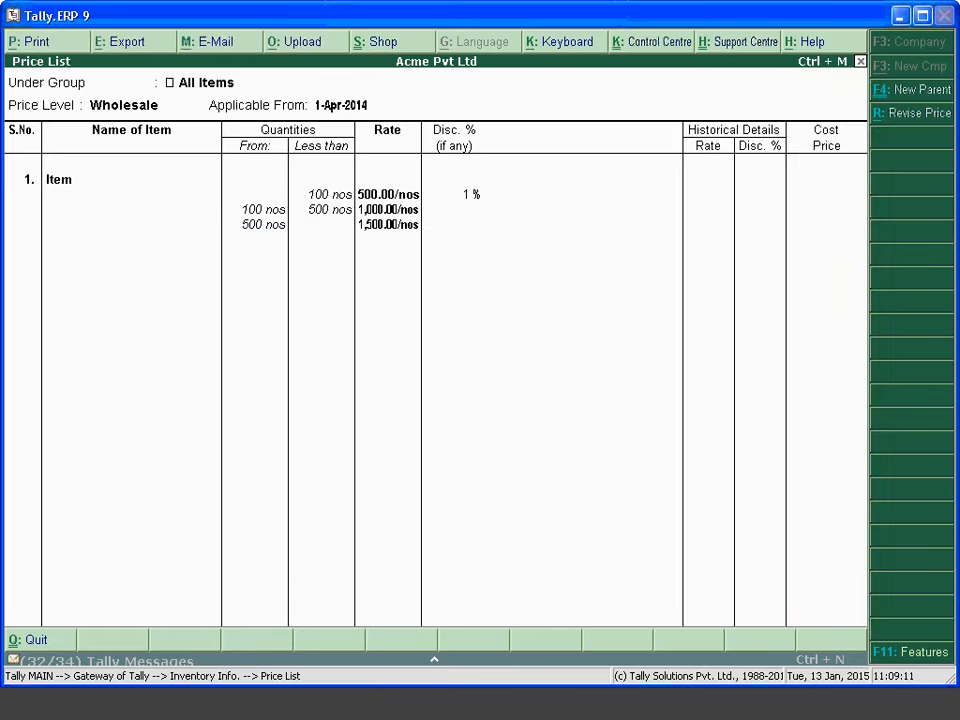
key("Return")
key("Return")
key("Return")
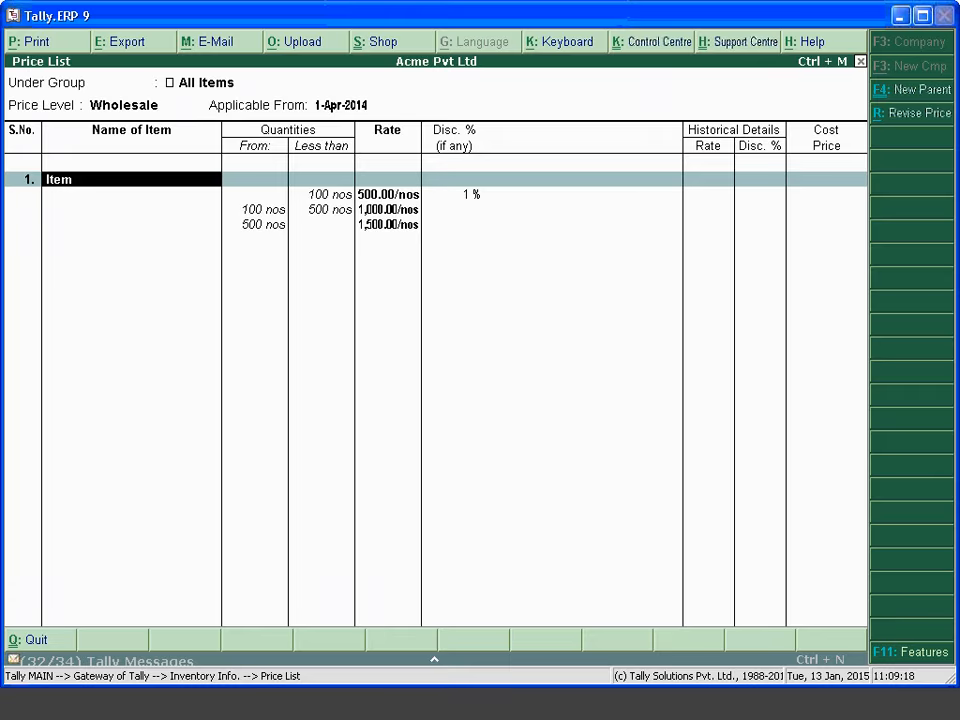
key("F4")
key("Return")
key("Return")
key("Return")
key("Return")
key("Return")
key("Return")
key("Return")
key("Return")
key("Return")
key("Return")
key("Return")
key("Return")
key("Return")
key("Return")
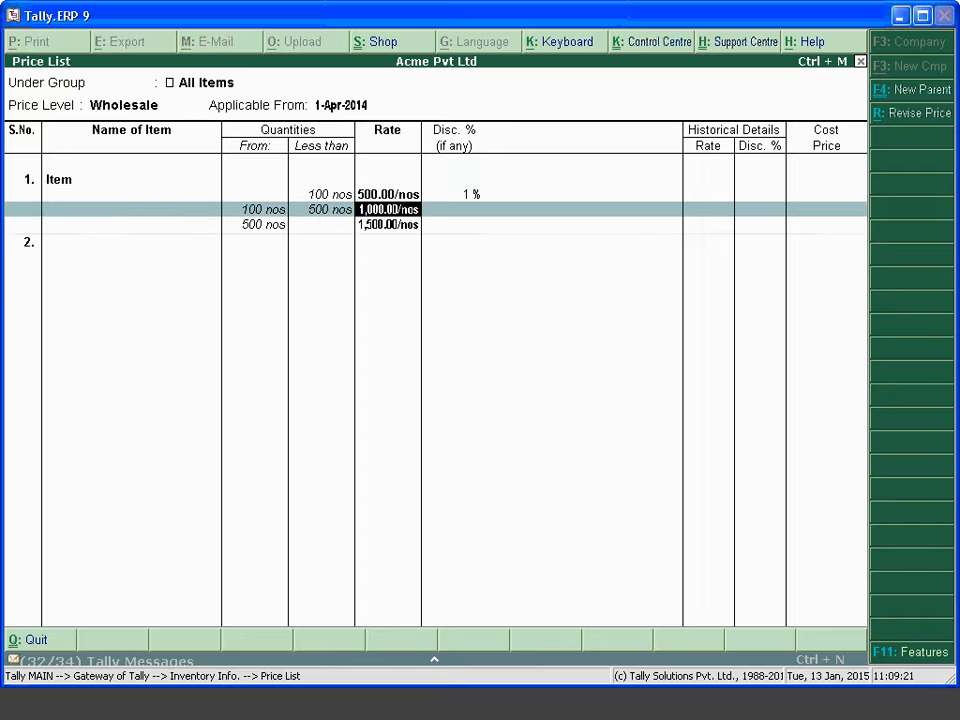
key("Return")
key("Return")
key("Return")
key("Return")
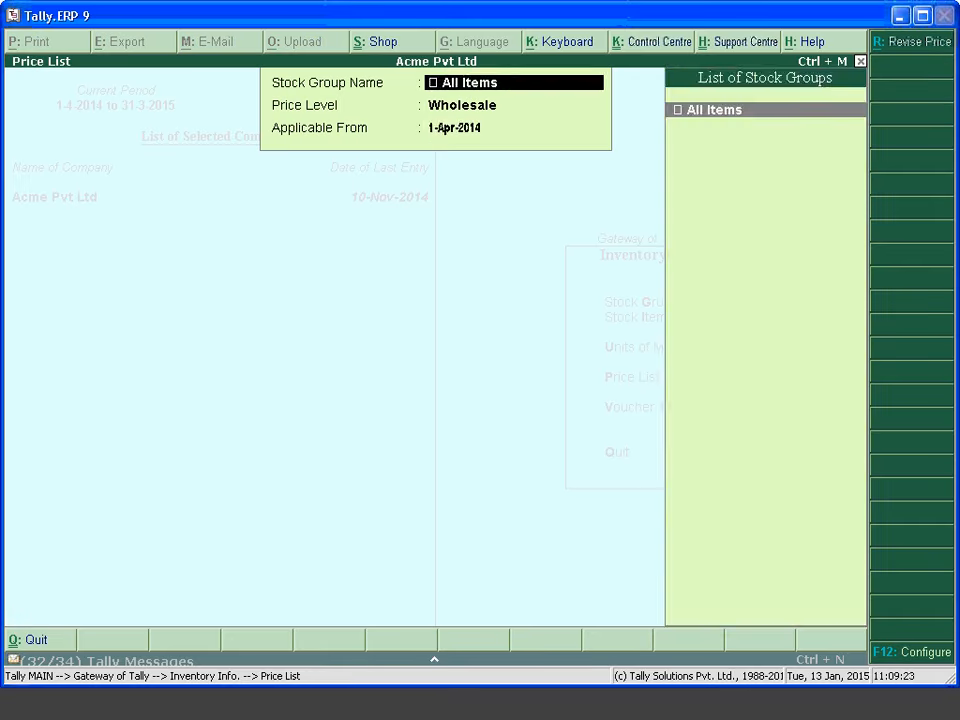
key("Return")
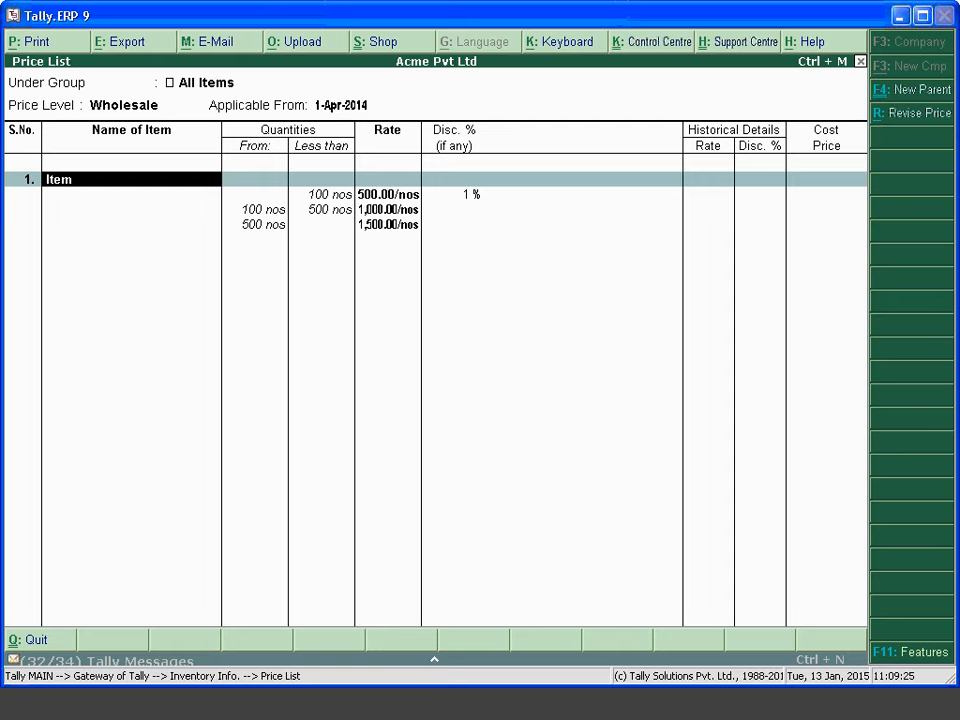
Start a new sales voucher dated 1-May-2014
key("Escape")
key("Escape")
key("Escape")
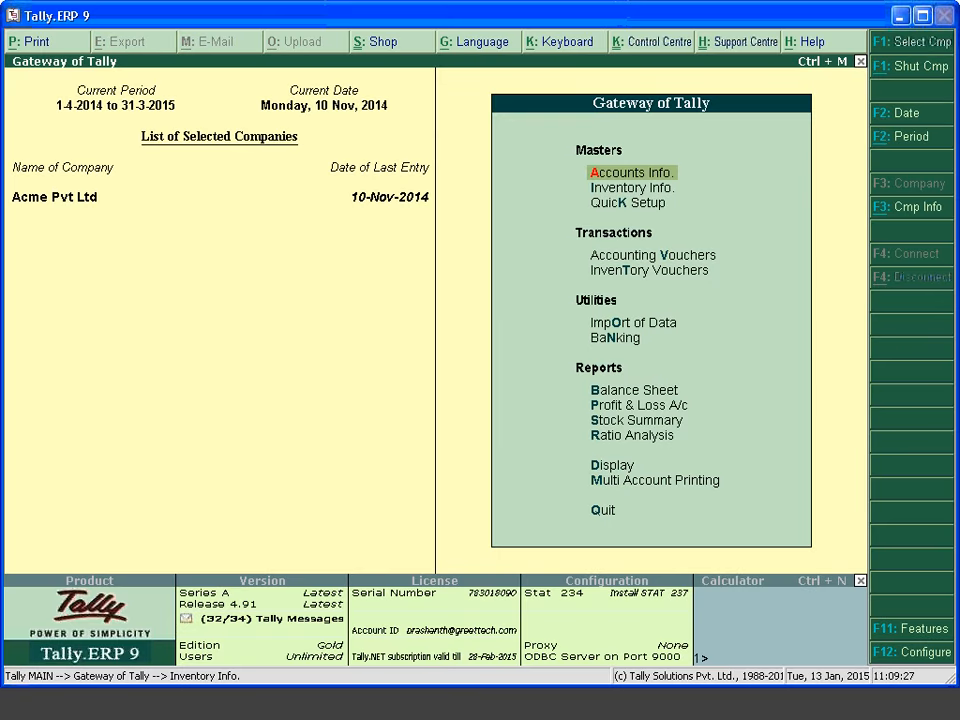
key("v")
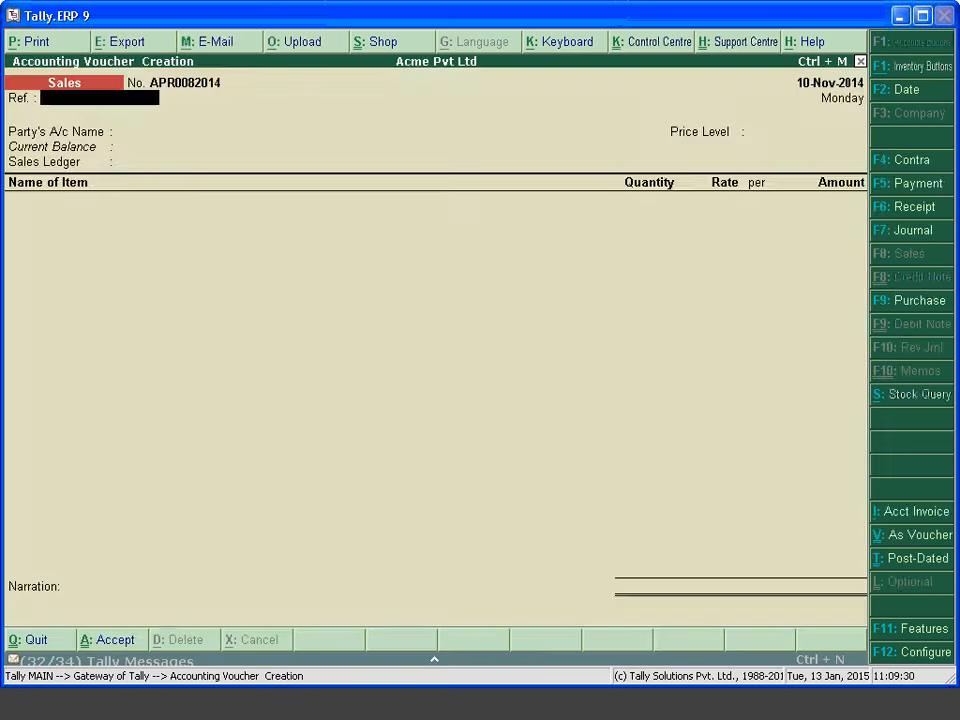
key("F2")
type("1")
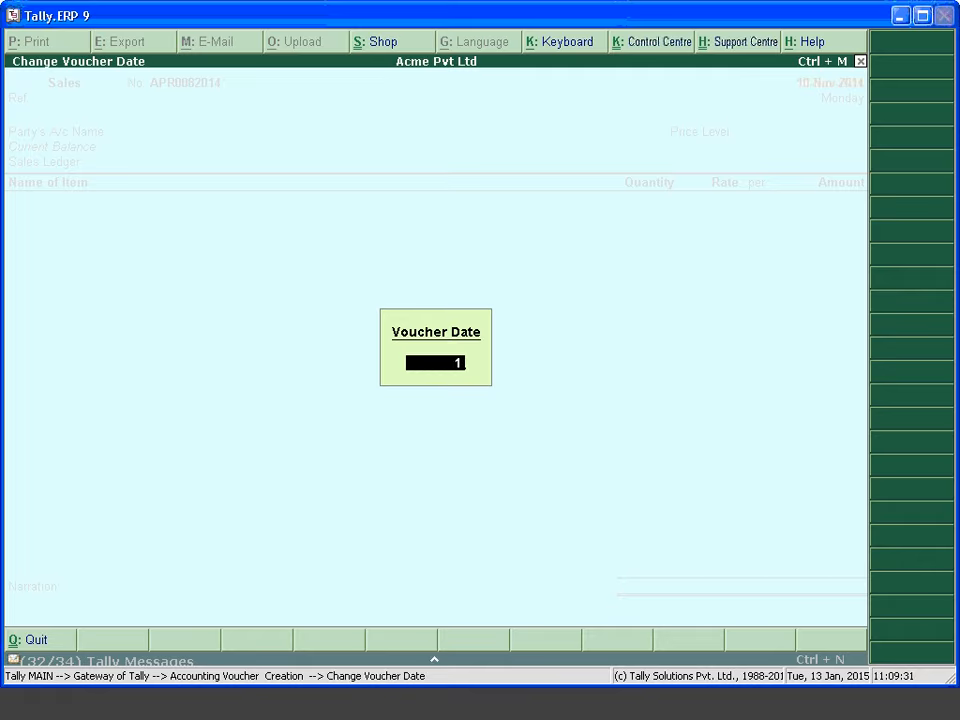
type("-5")
key("Return")
key("Return")
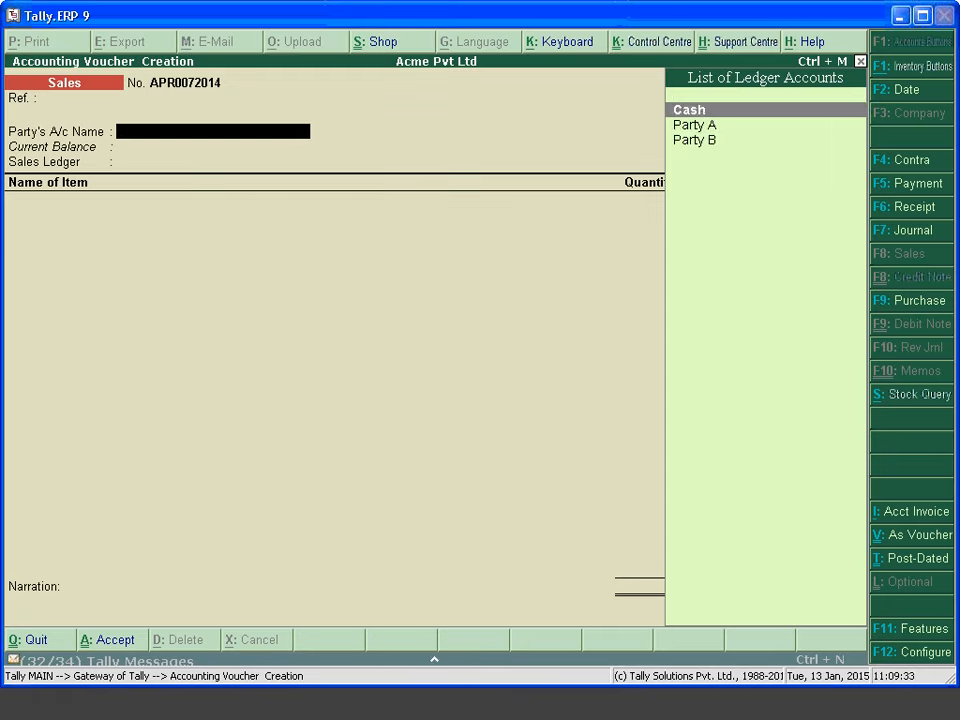
Choose Party A, Wholesale price level, Sales ledger, and Item as the first line
key("Down")
key("Down")
key("Up")
key("Return")
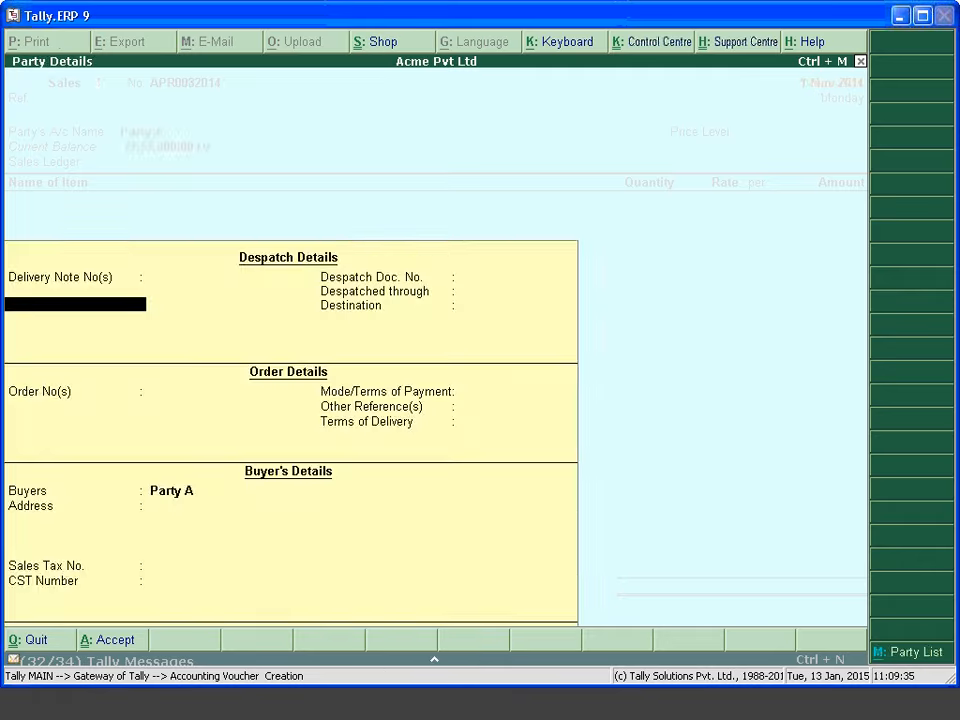
key("Return")
key("Return")
key("Return")
key("Return")
key("Return")
key("Return")
key("Return")
key("Return")
key("Return")
key("Return")
key("Return")
key("Return")
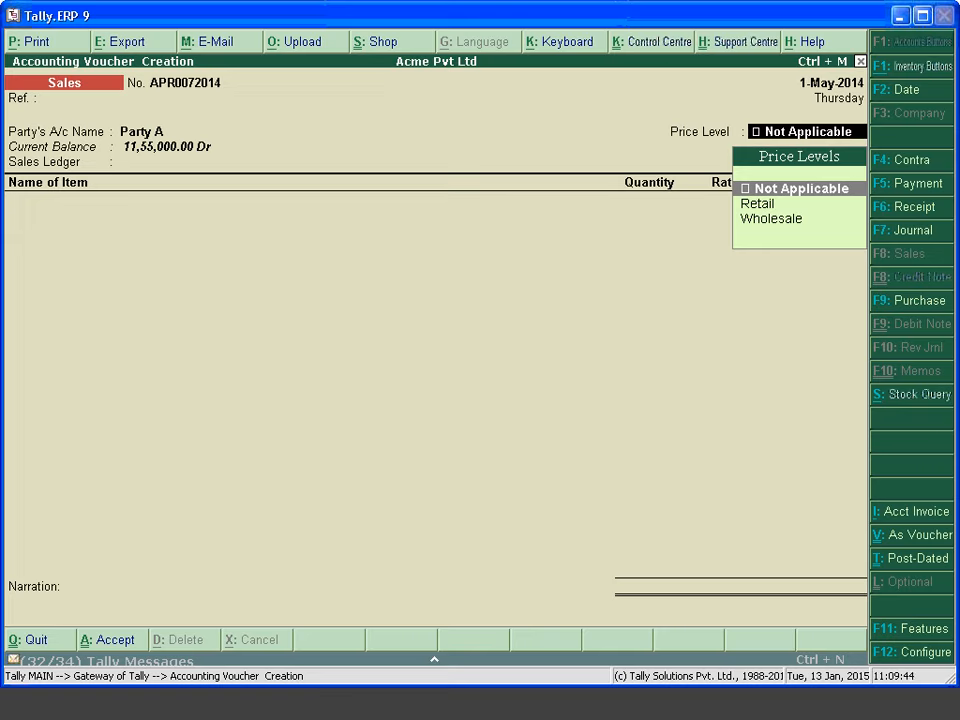
key("Down")
key("Down")
key("Return")
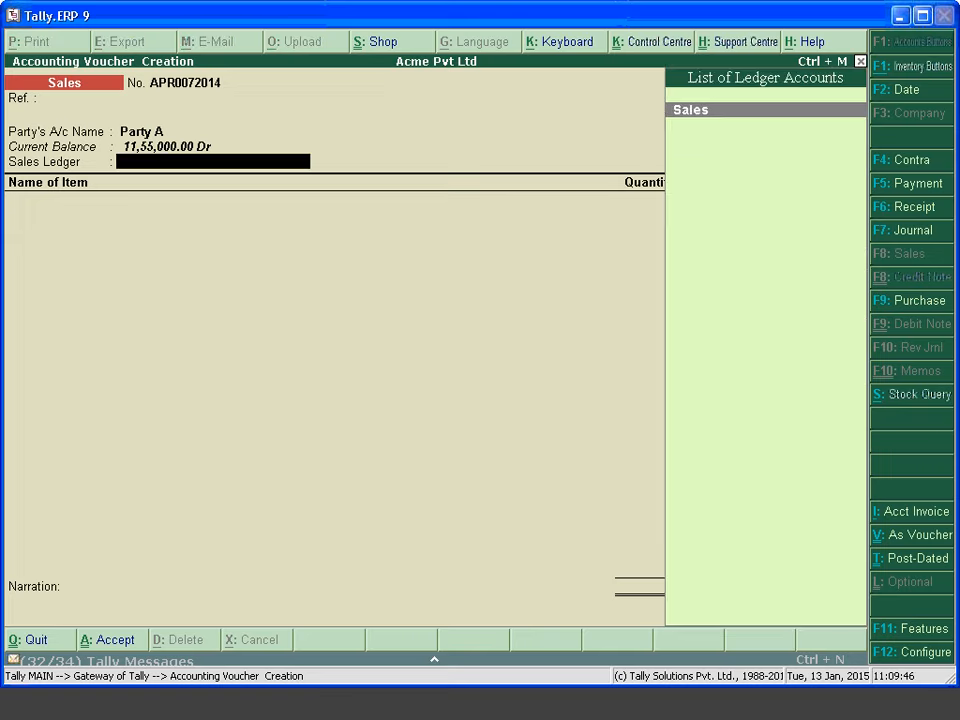
key("Return")
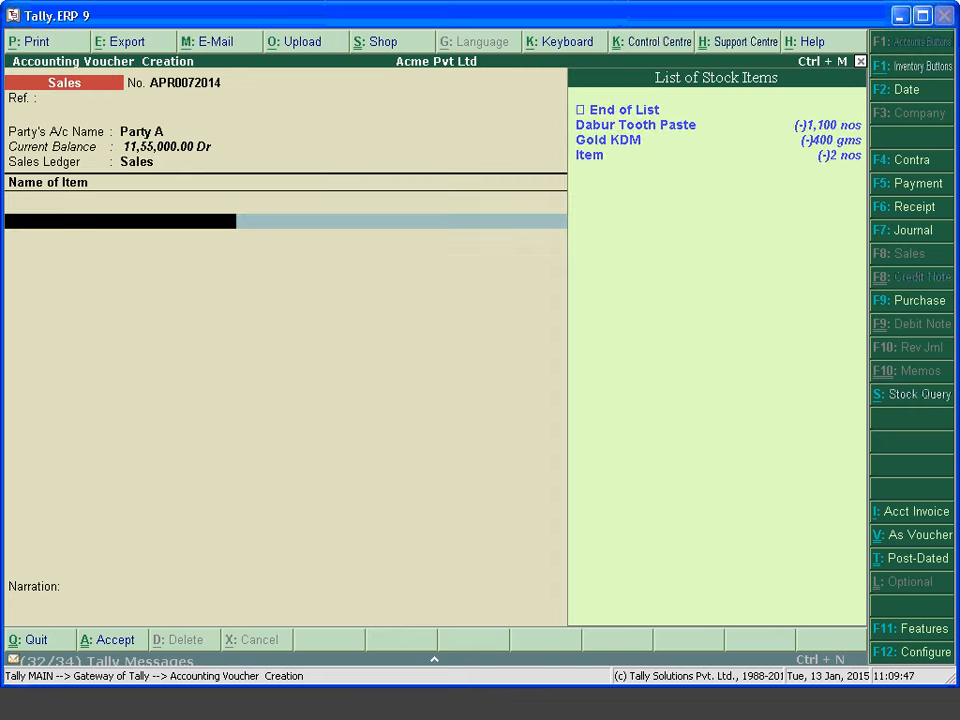
key("Down")
key("Down")
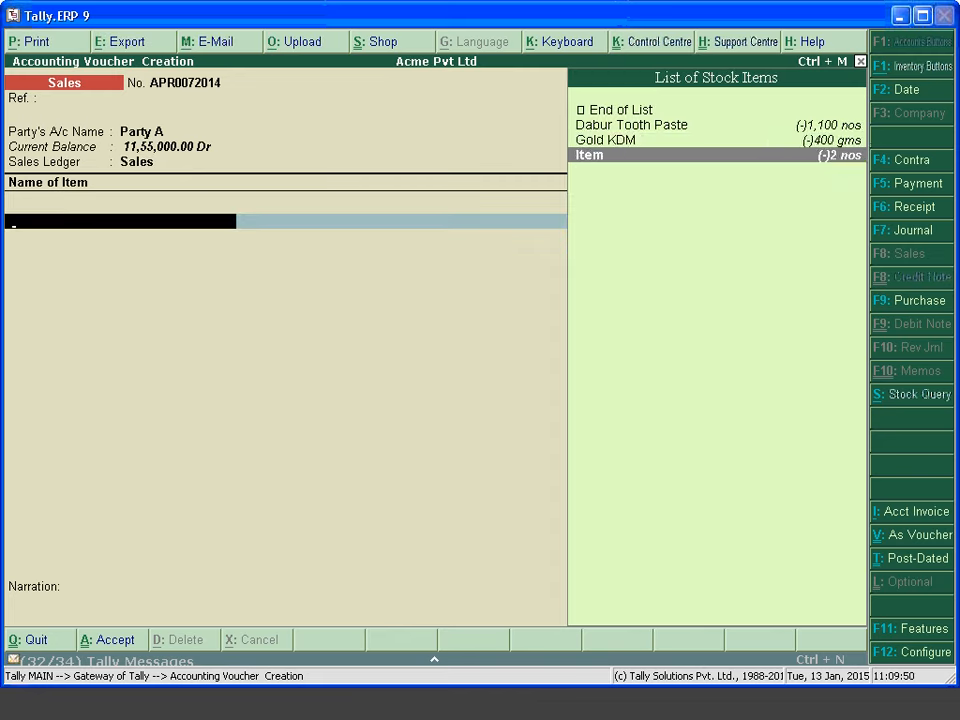
key("Return")
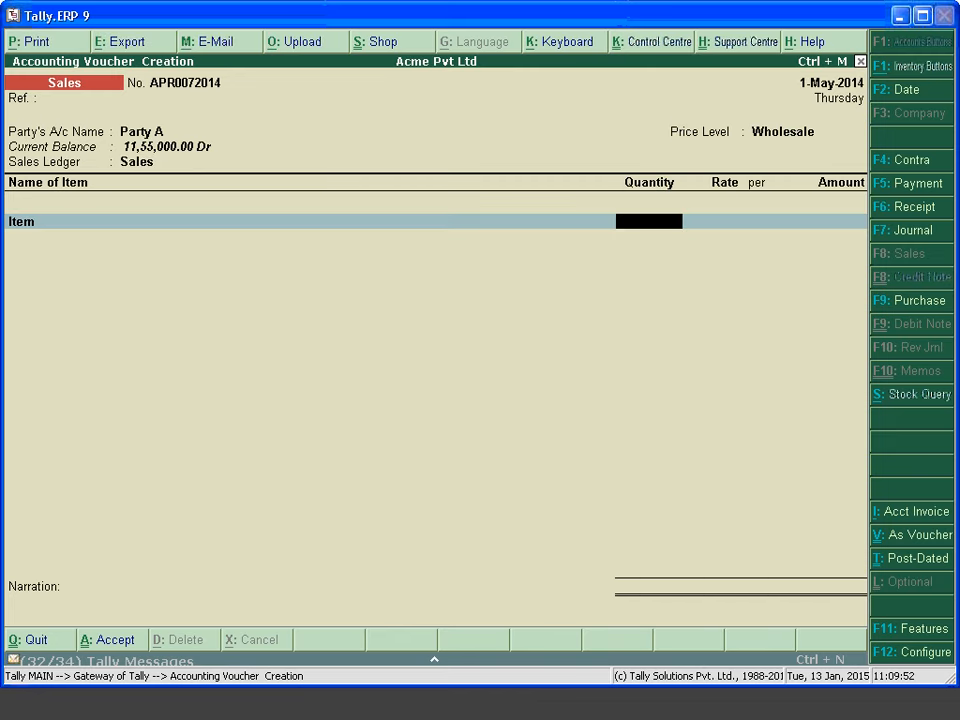
Enter 650 nos of Item at the 1,500.00 slab rate and save the 9,75,000.00 voucher
type("100")
key("Return")
key("Return")
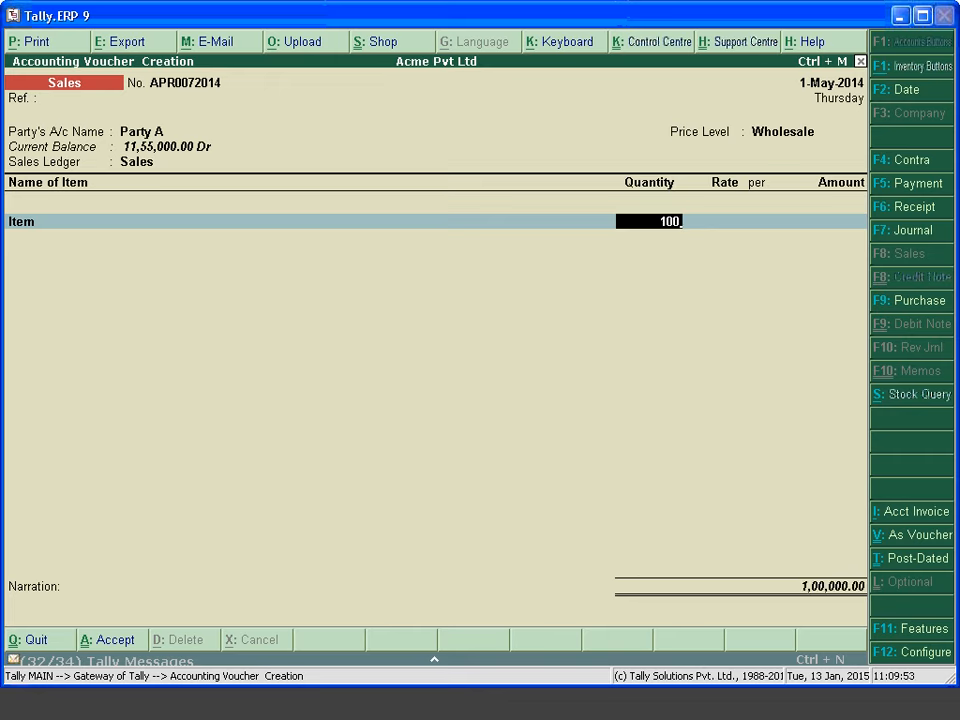
key("Return")
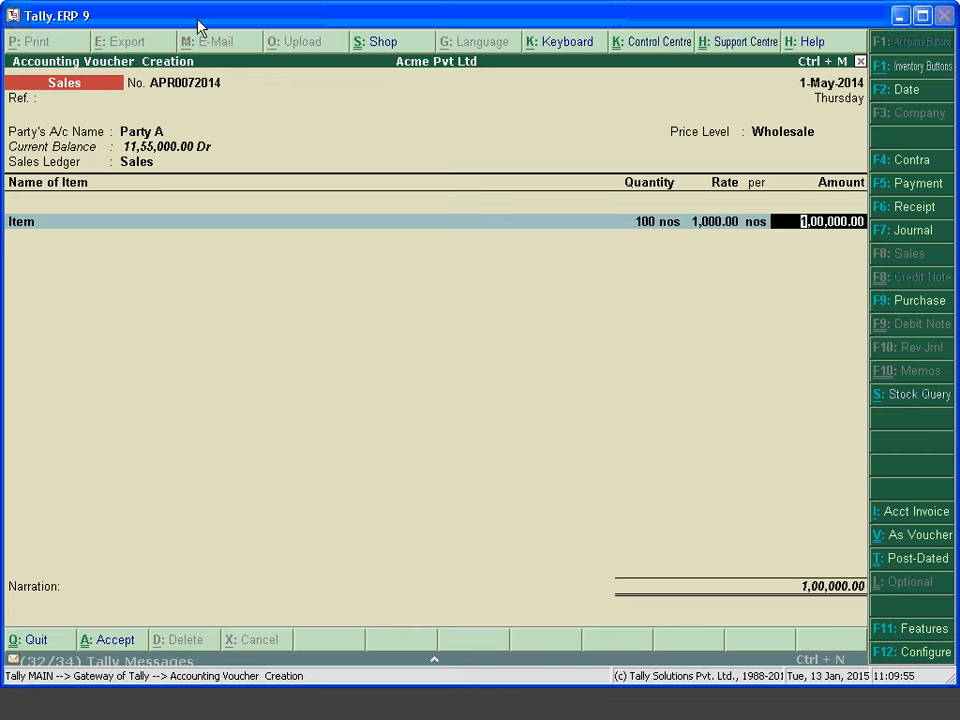
key("BackSpace")
key("BackSpace")
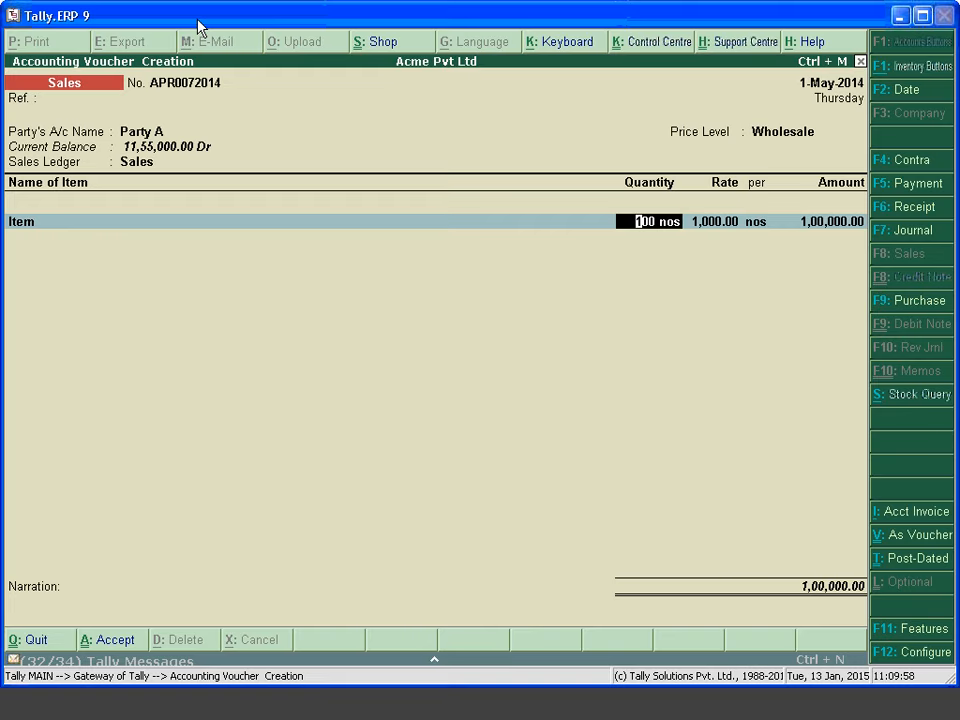
type("50")
key("Return")
key("Return")
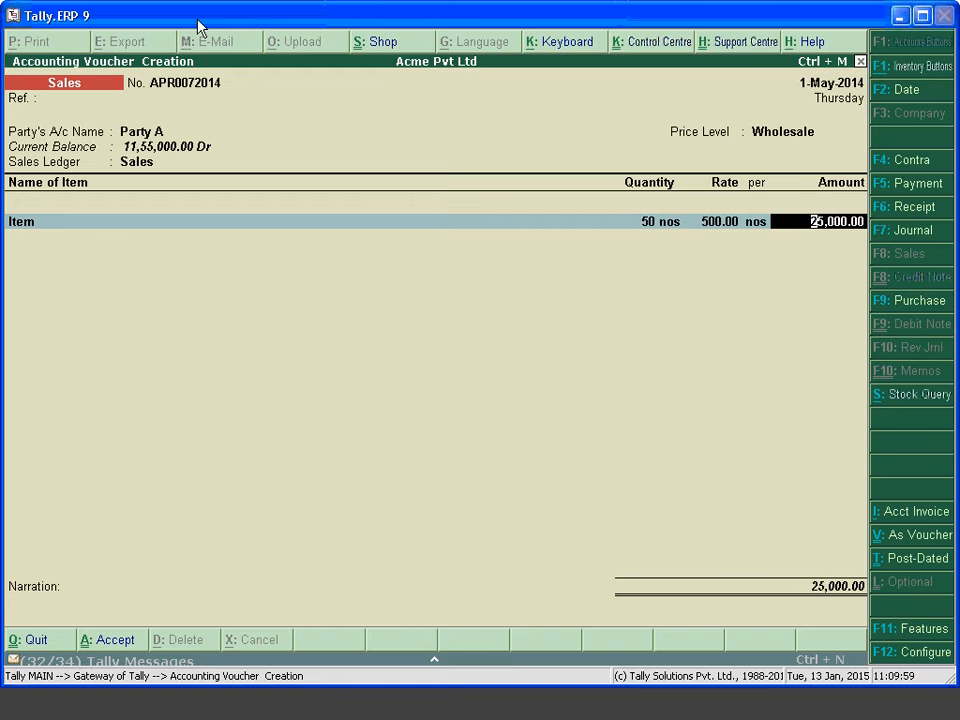
key("BackSpace")
key("BackSpace")
key("BackSpace")
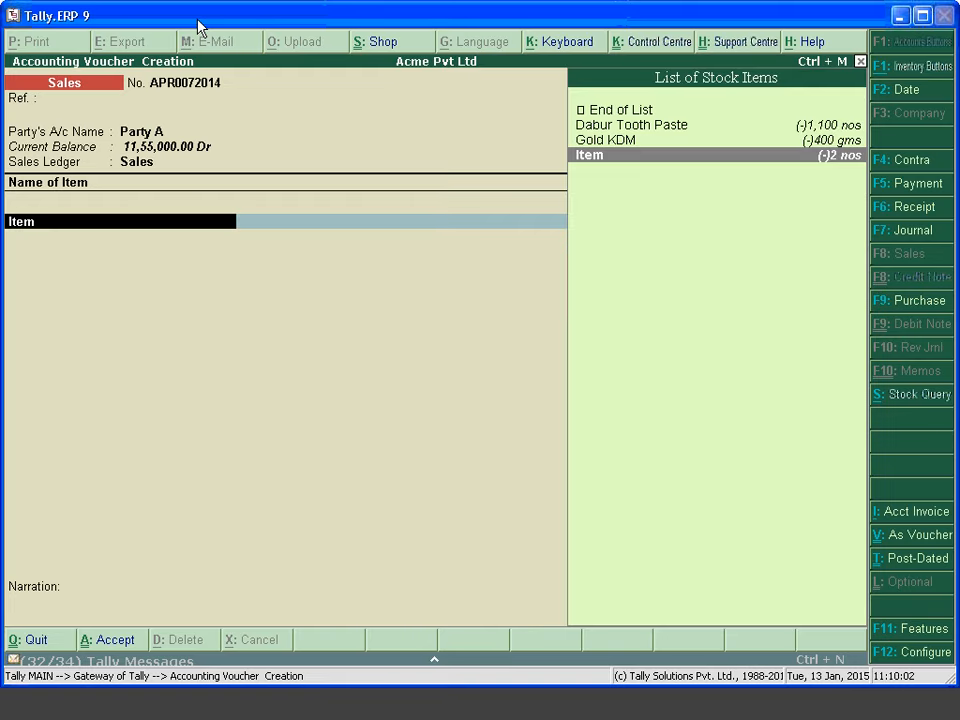
key("Return")
type("650")
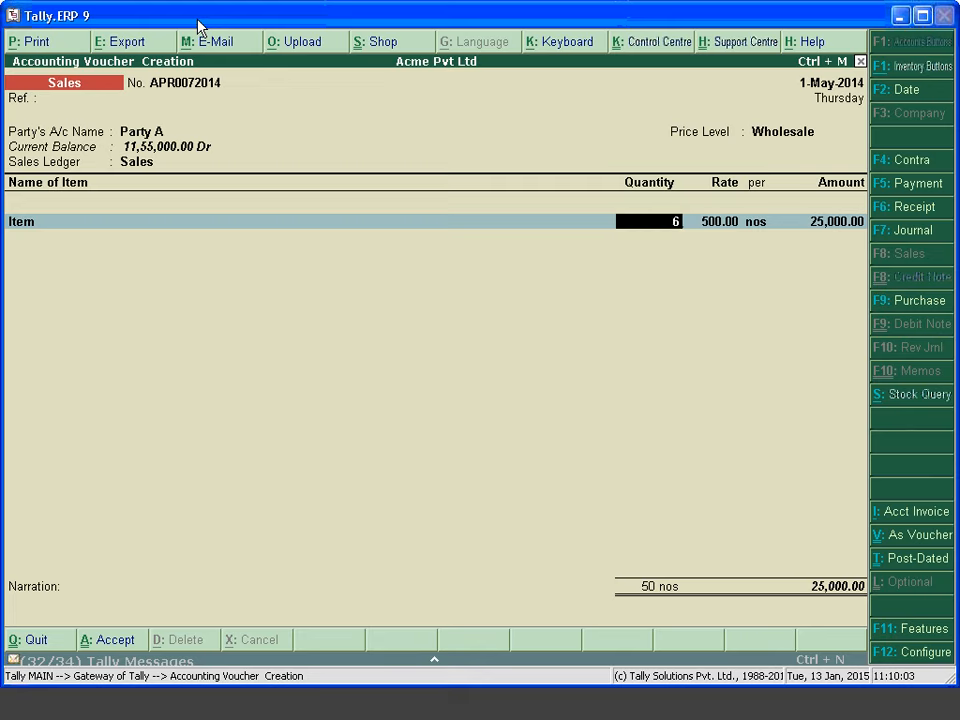
key("Return")
key("Return")
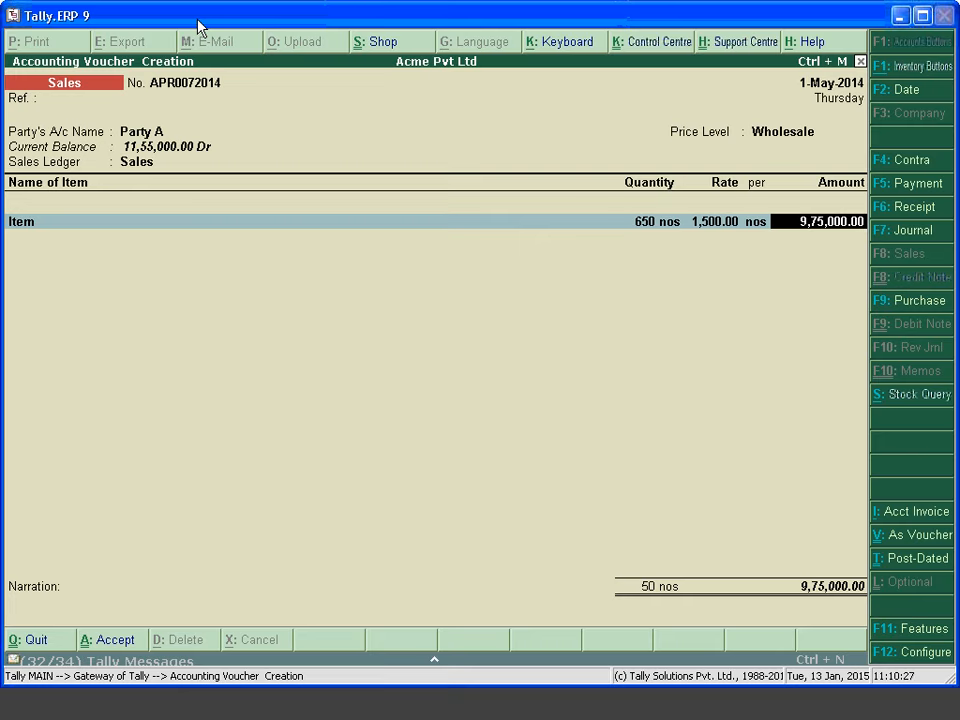
key("Return")
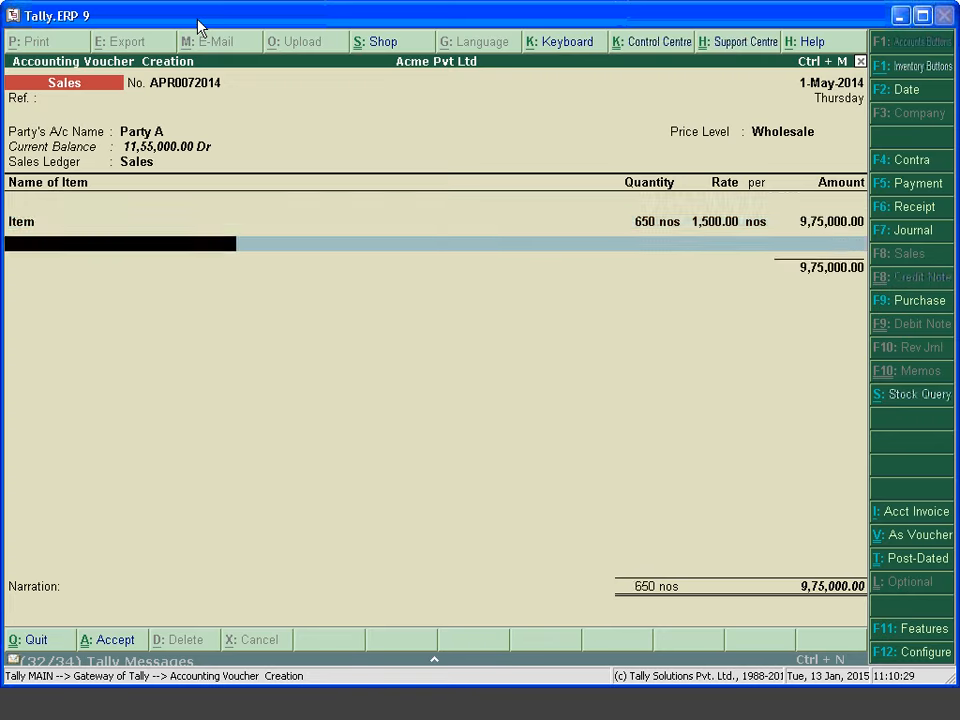
key("Return")
key("Return")
key("Return")
key("Return")
key("Return")
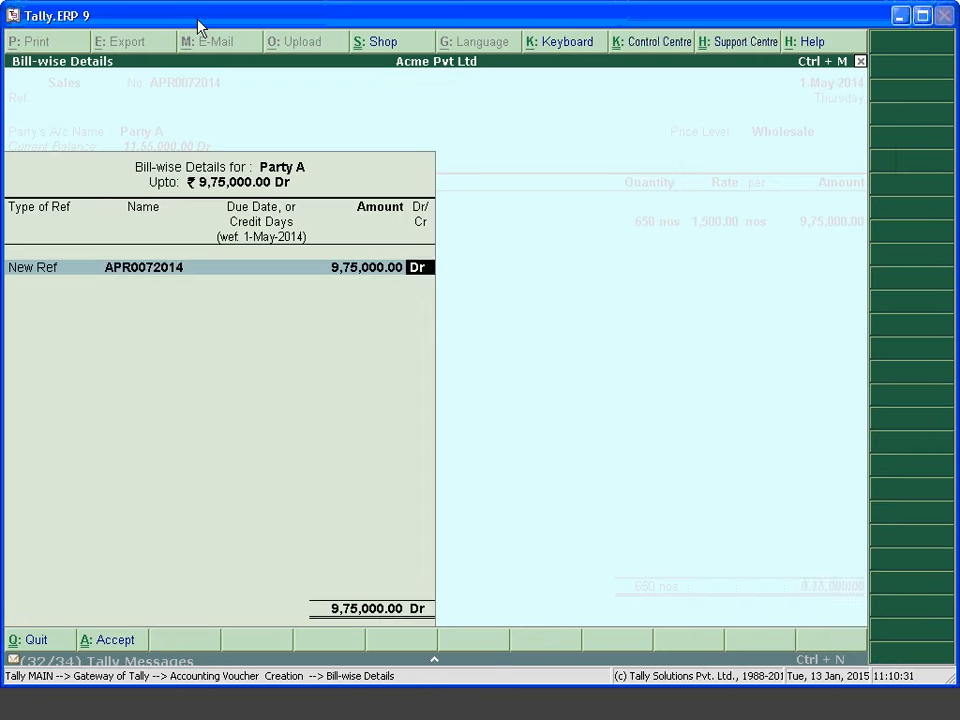
key("Return")
key("Return")
key("Return")
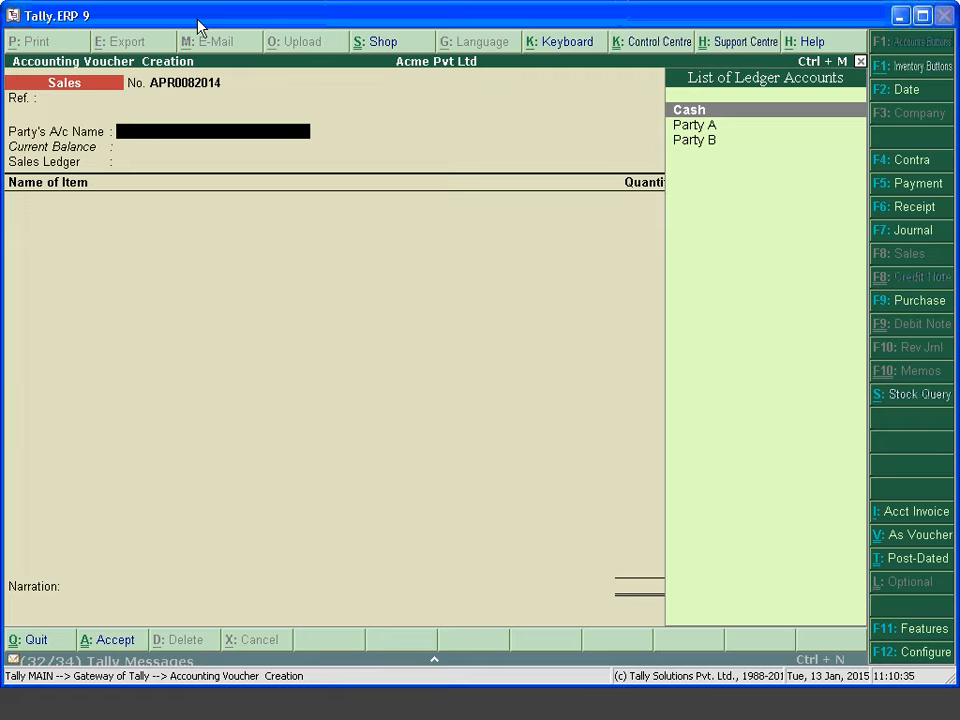
Choose Cash as the party account and accept the Party Details to return to the voucher
key("Return")
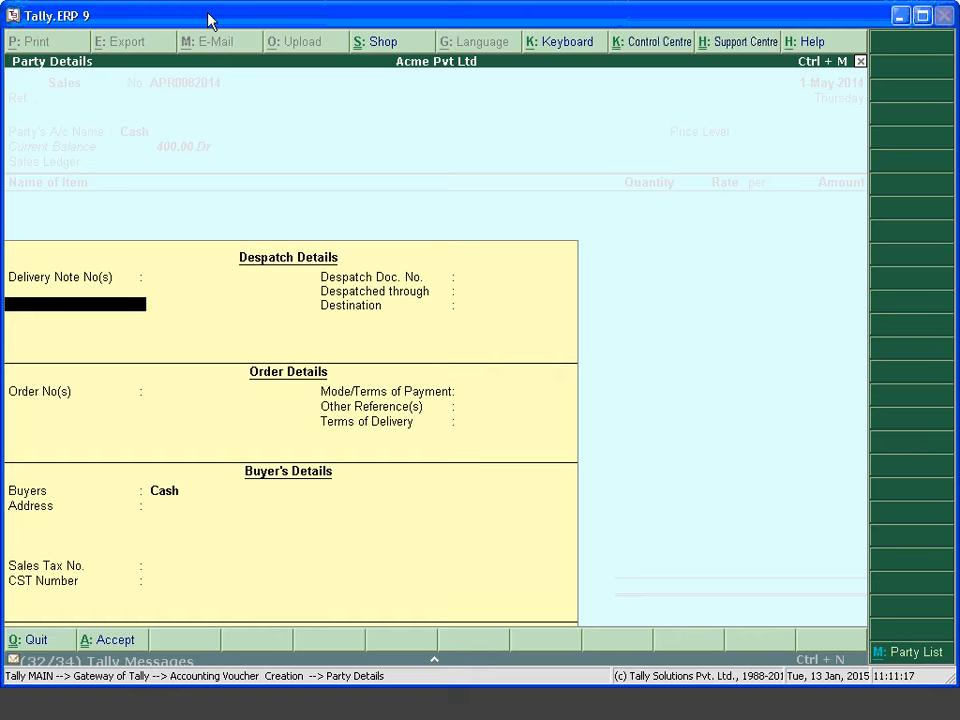
key("Return")
key("Return")
key("Return")
key("Return")
key("Return")
key("Return")
key("Return")
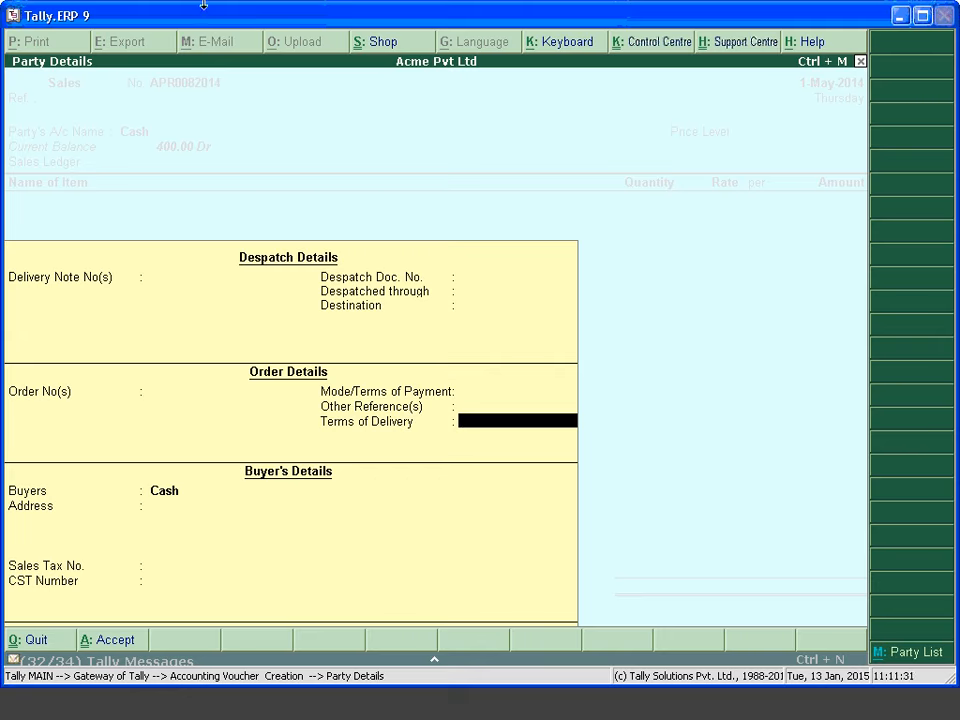
key("Return")
key("Return")
key("Return")
key("Return")
key("Return")
key("Return")
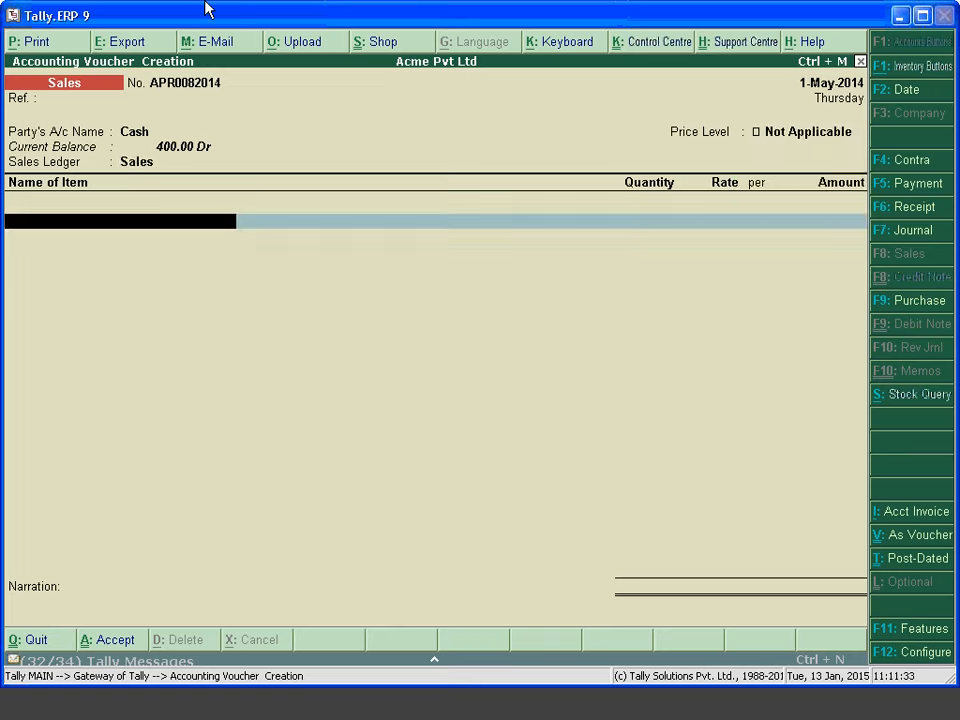
Quit the unfinished Cash sales voucher, confirming Yes to go back to Gateway of Tally
key("Escape")
key("y")
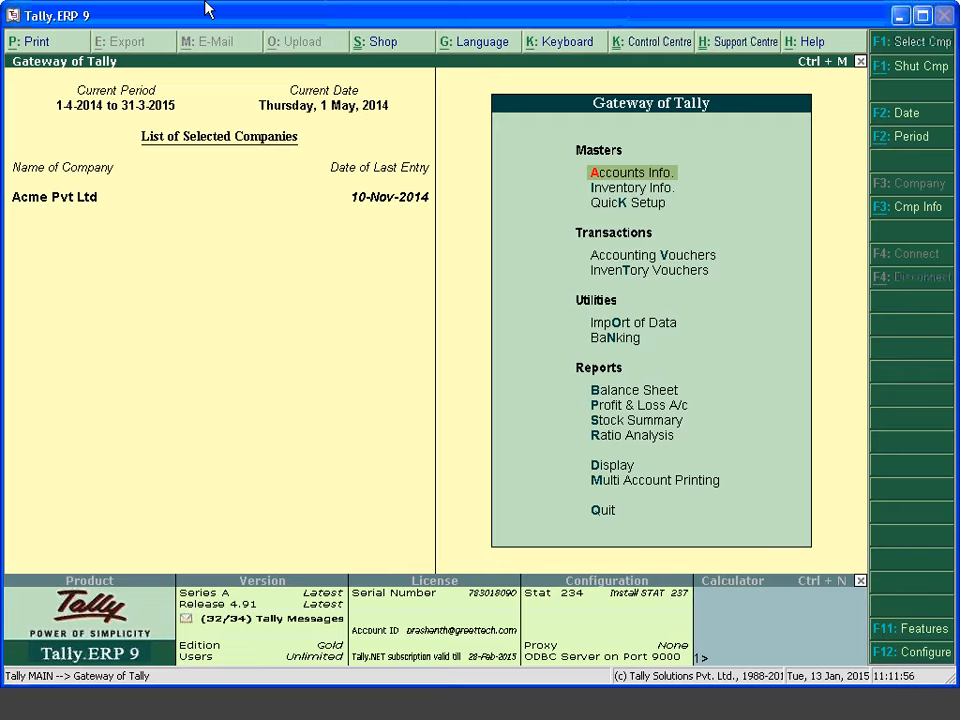
Open the Party A ledger for alteration under Accounts Info > Ledgers > Alter
key("Return")
key("Down")
key("Return")
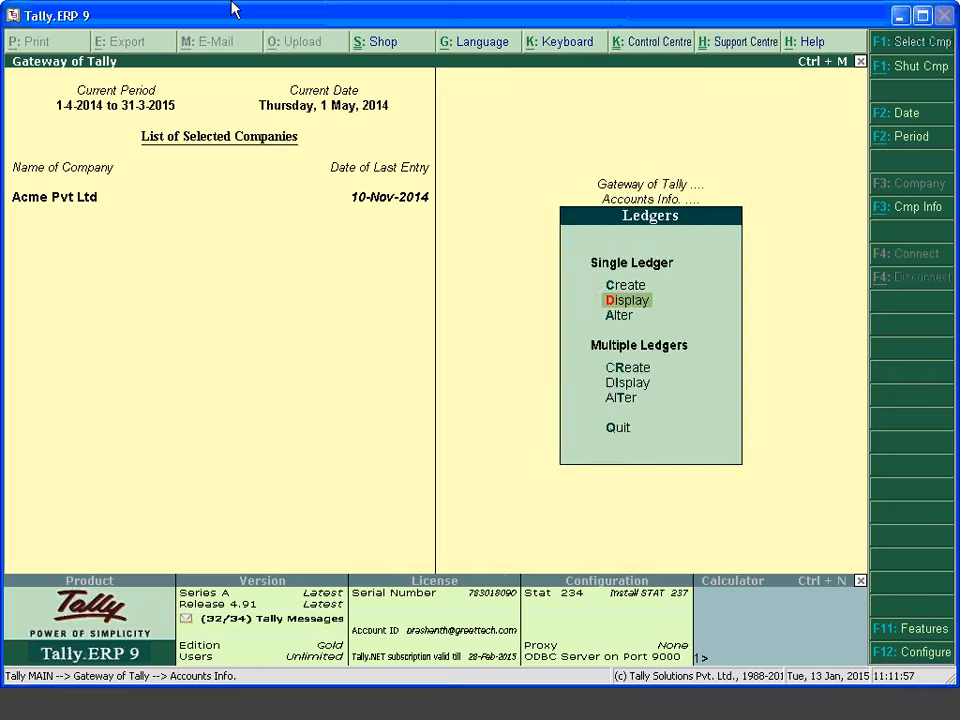
key("Down")
key("Return")
key("Down")
key("Return")
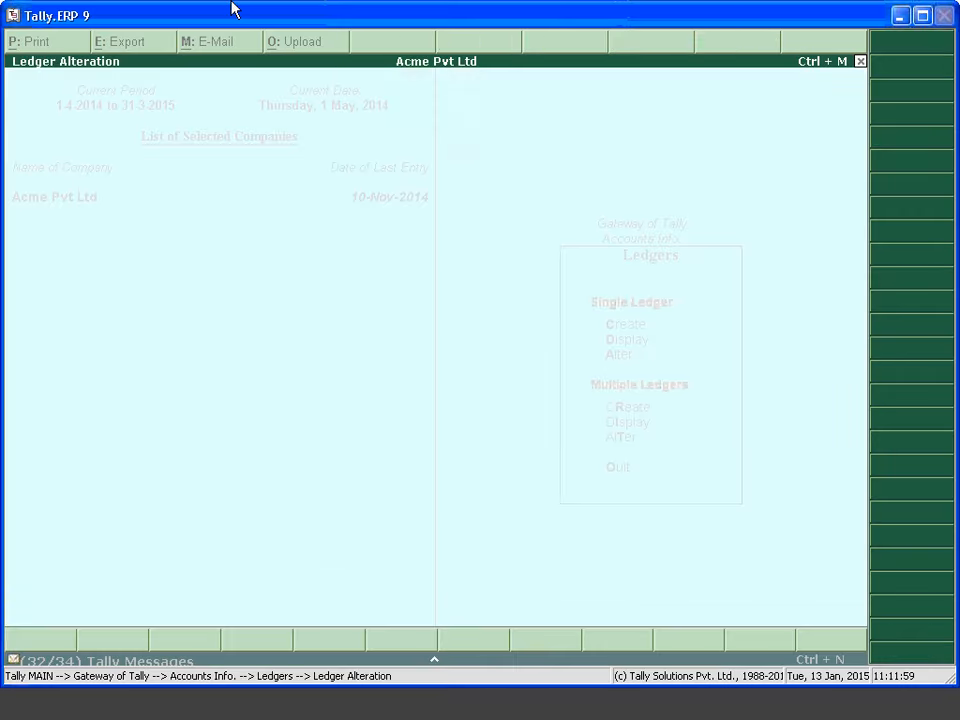
Set Party A's Pricing Level Applicable to Wholesale and save the ledger
key("Return")
key("Return")
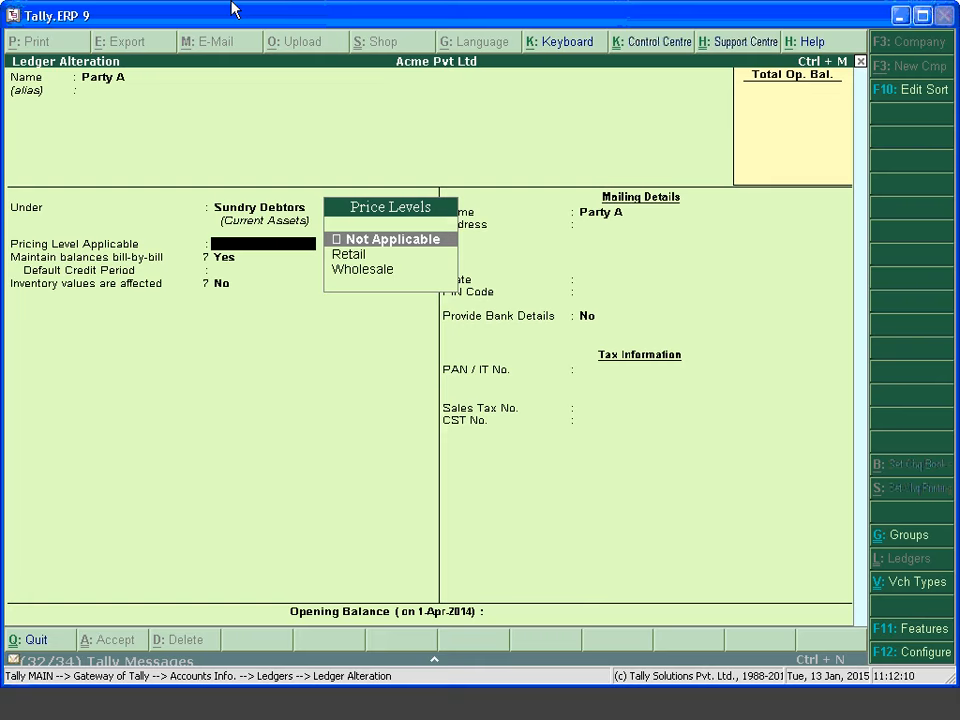
key("Down")
key("Down")
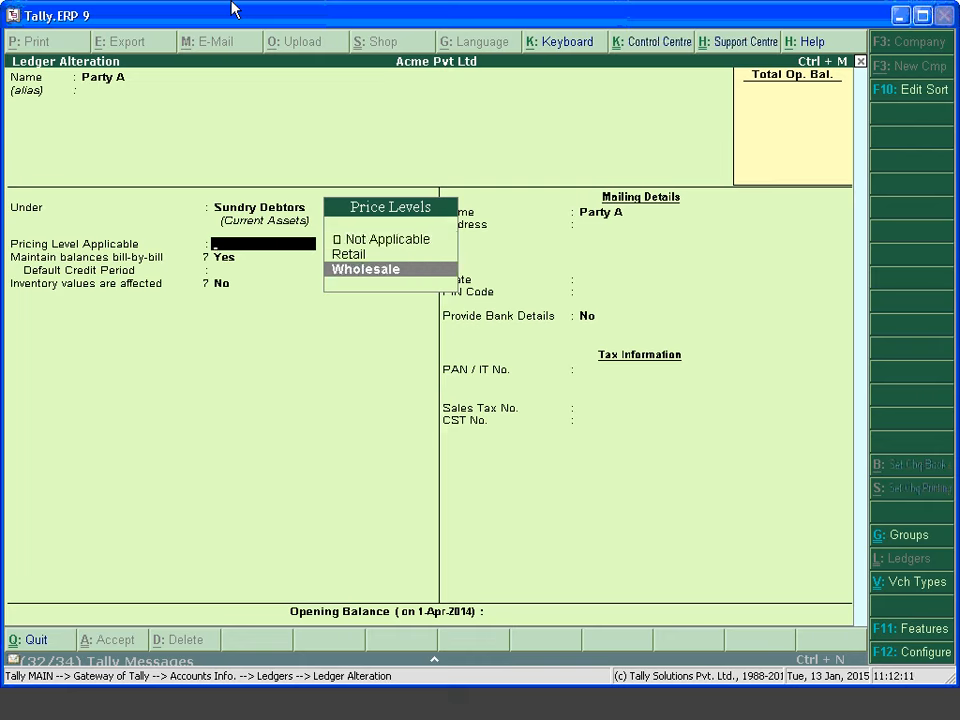
key("Return")
key("Return")
key("Return")
key("Return")
key("Return")
key("Return")
key("Return")
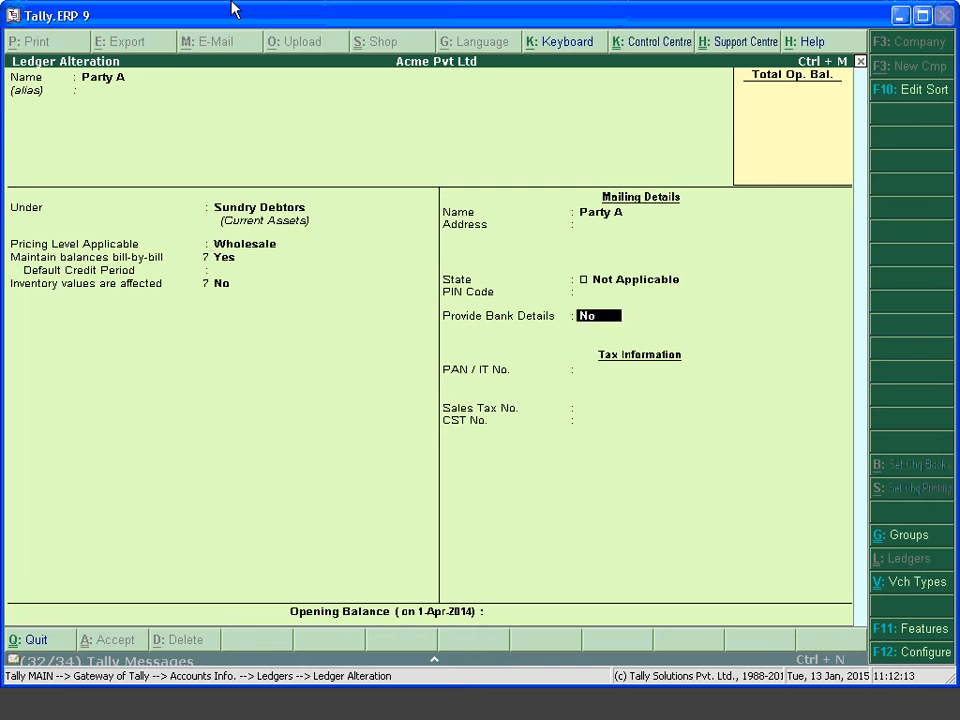
key("Return")
key("Return")
key("Return")
key("Return")
key("Return")
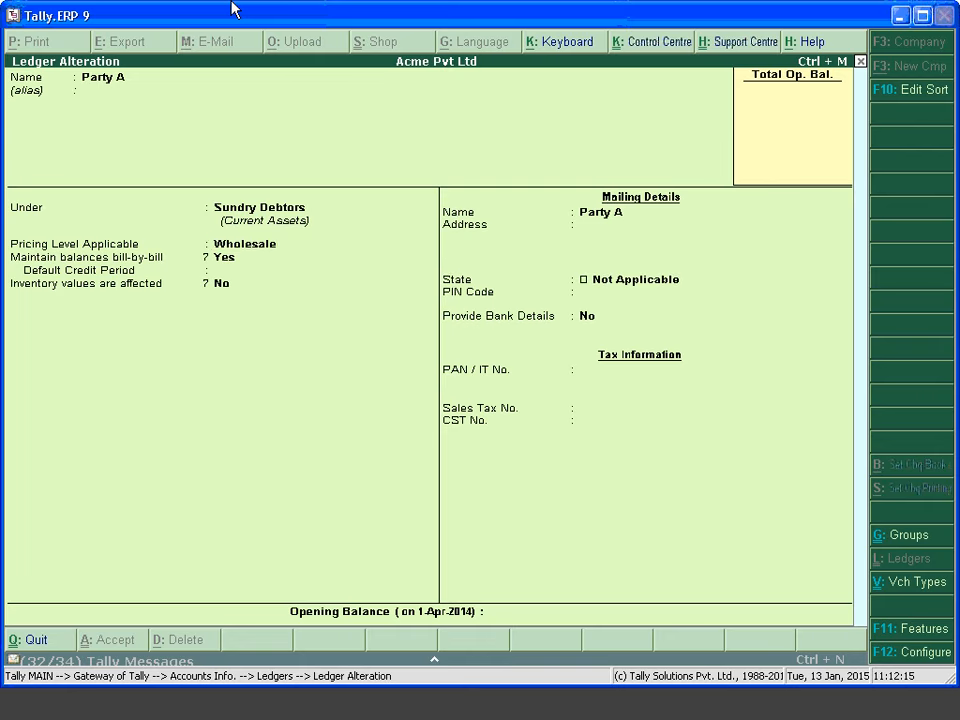
key("Escape")
key("Escape")
key("Escape")
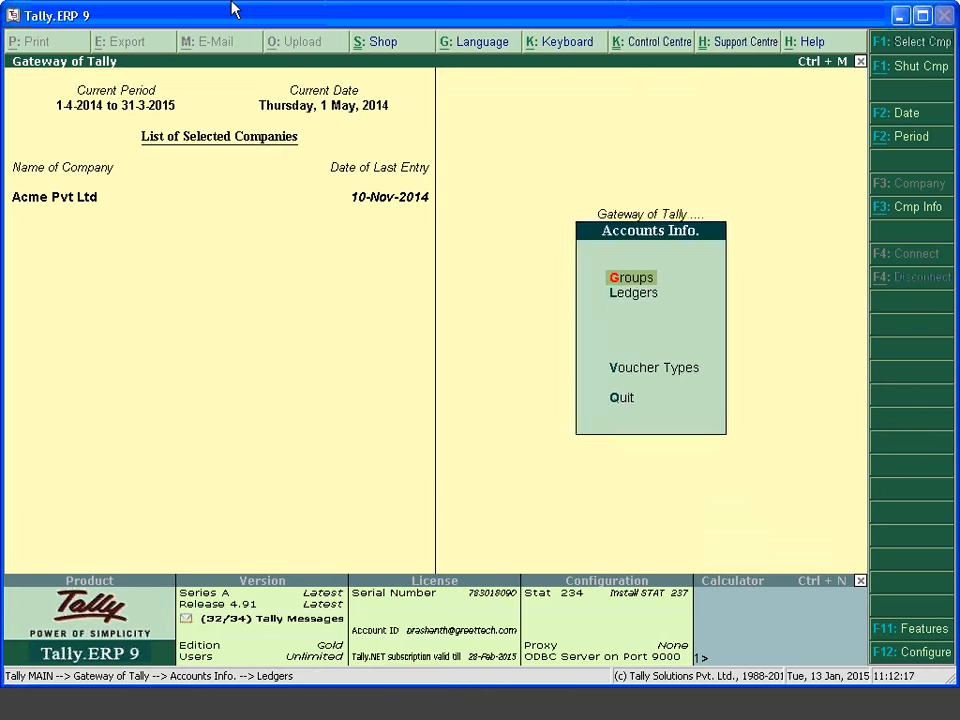
Start a new sales voucher with Party A as party, picking up the Wholesale price level
key("Escape")
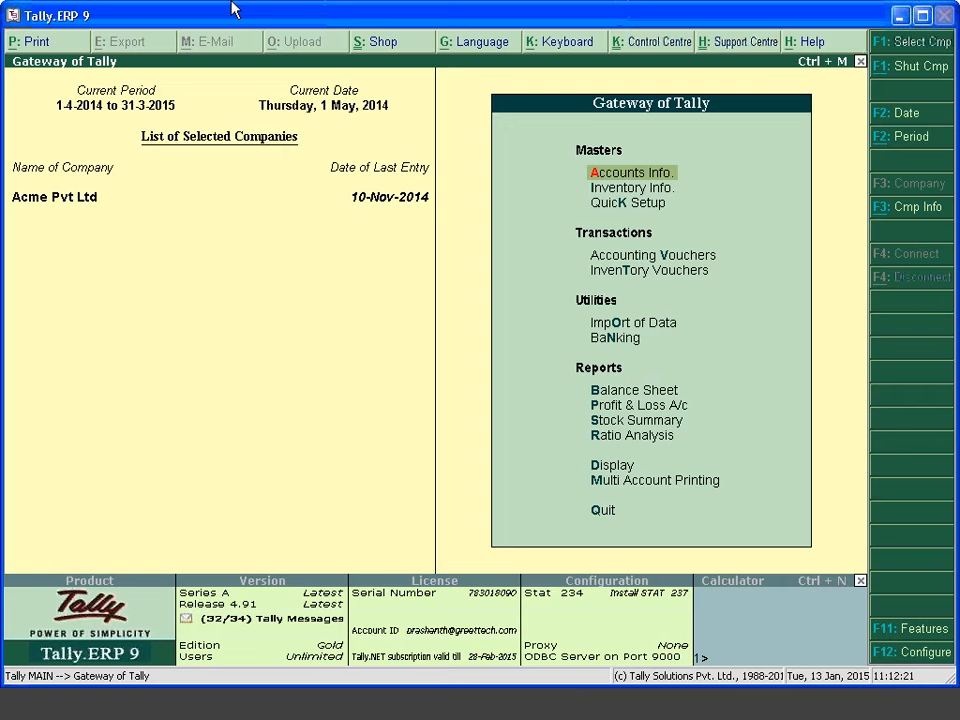
key("v")
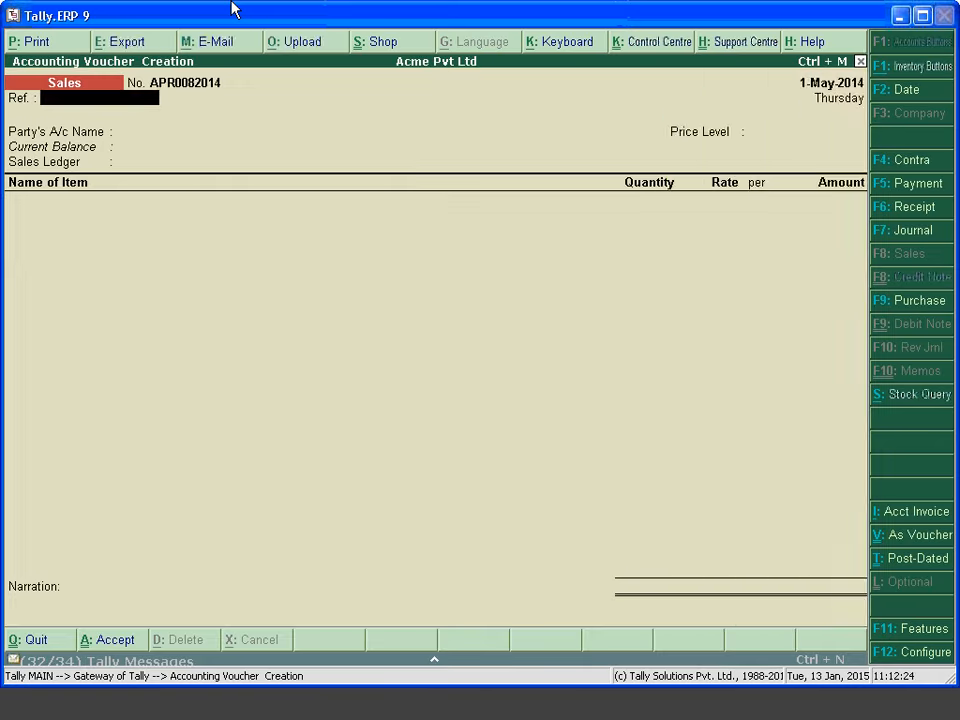
key("Return")
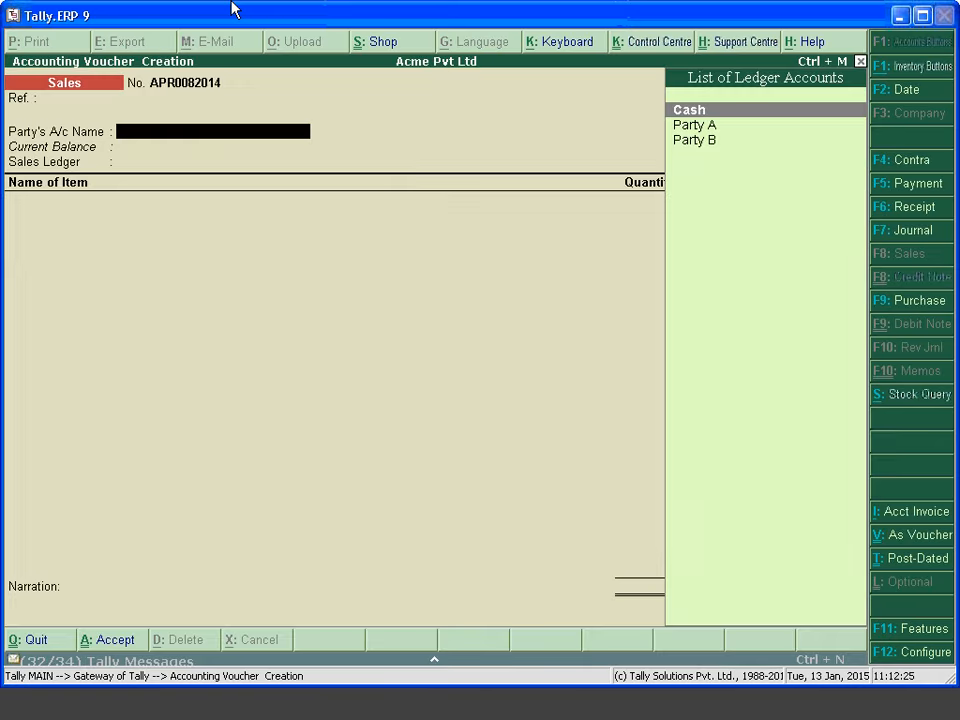
key("Down")
key("Return")
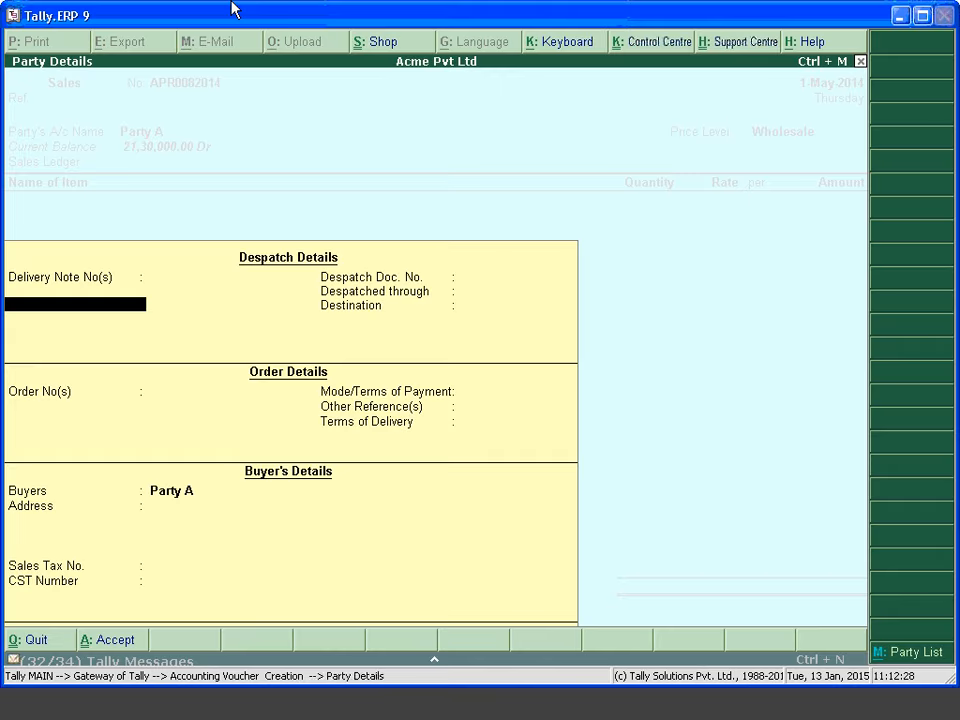
key("Return")
key("Return")
key("Return")
key("Return")
key("Return")
key("Return")
key("Return")
key("Return")
key("Return")
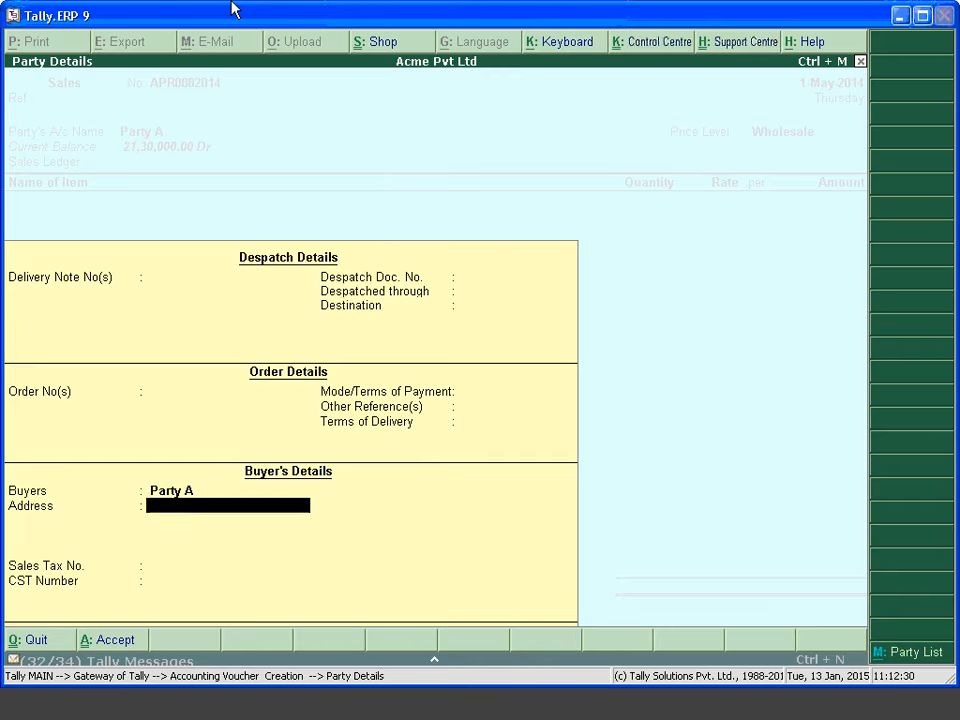
key("Return")
key("Return")
key("Return")
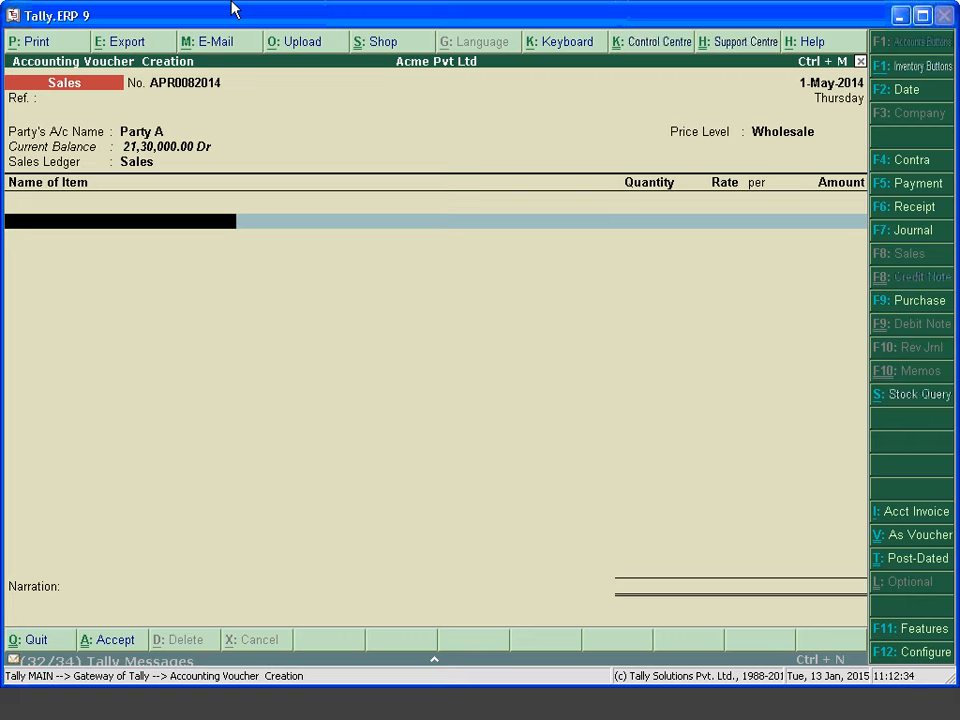
Select Item from the List of Stock Items as the first line
key("space")
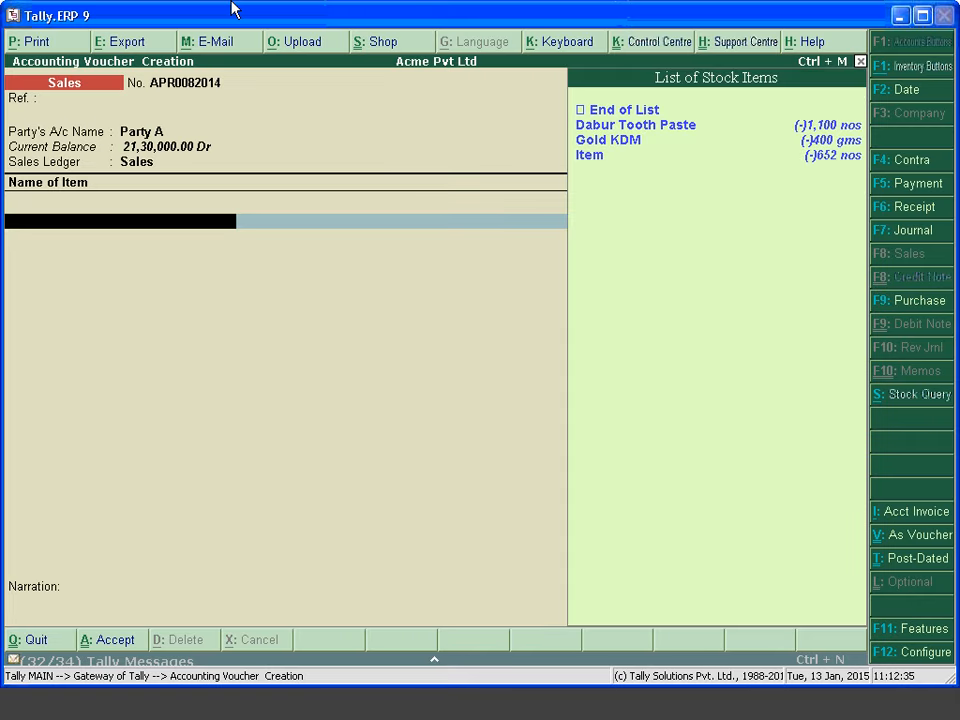
key("Down")
key("Down")
key("Down")
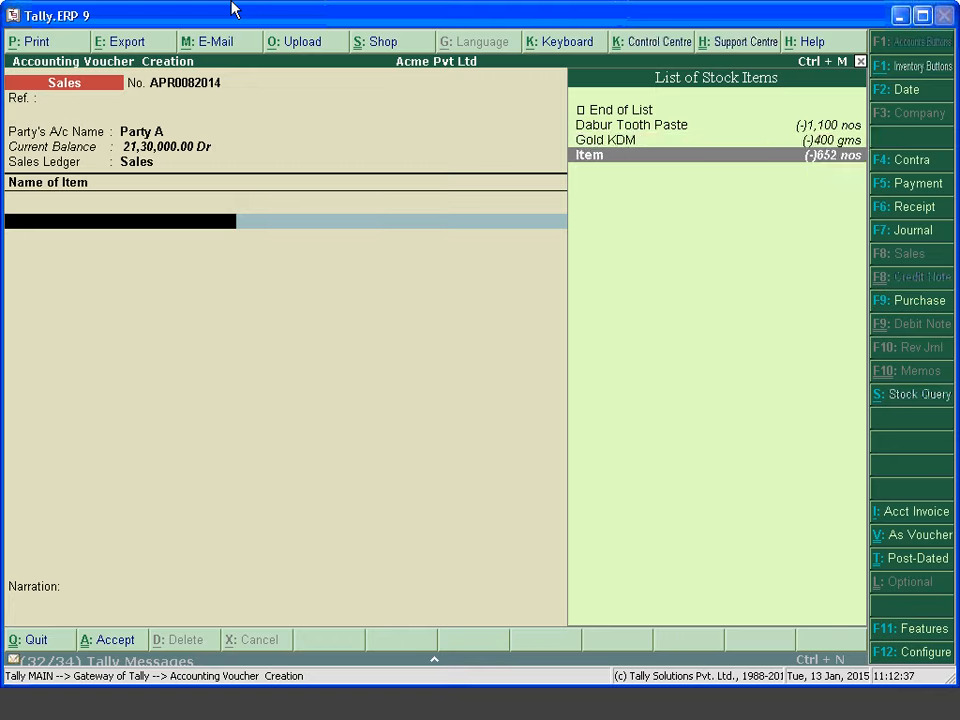
key("Return")
Enter 50 nos of Item at 500.00 for 25,000.00, confirm bill-wise details and save
type("5")
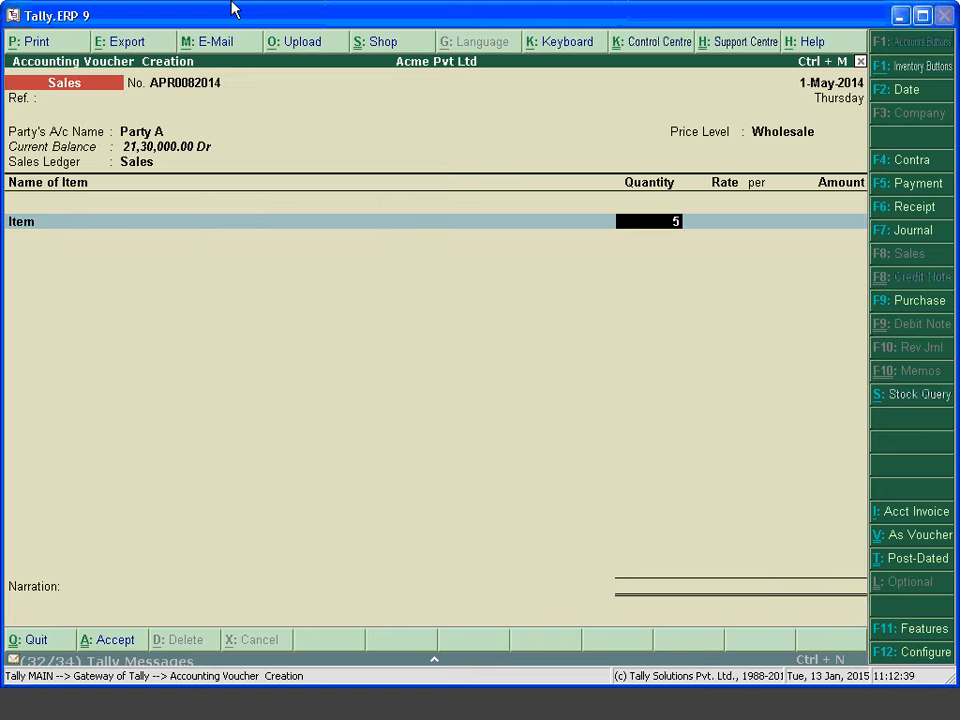
type("0")
key("Return")
key("Return")
key("Return")
key("Return")
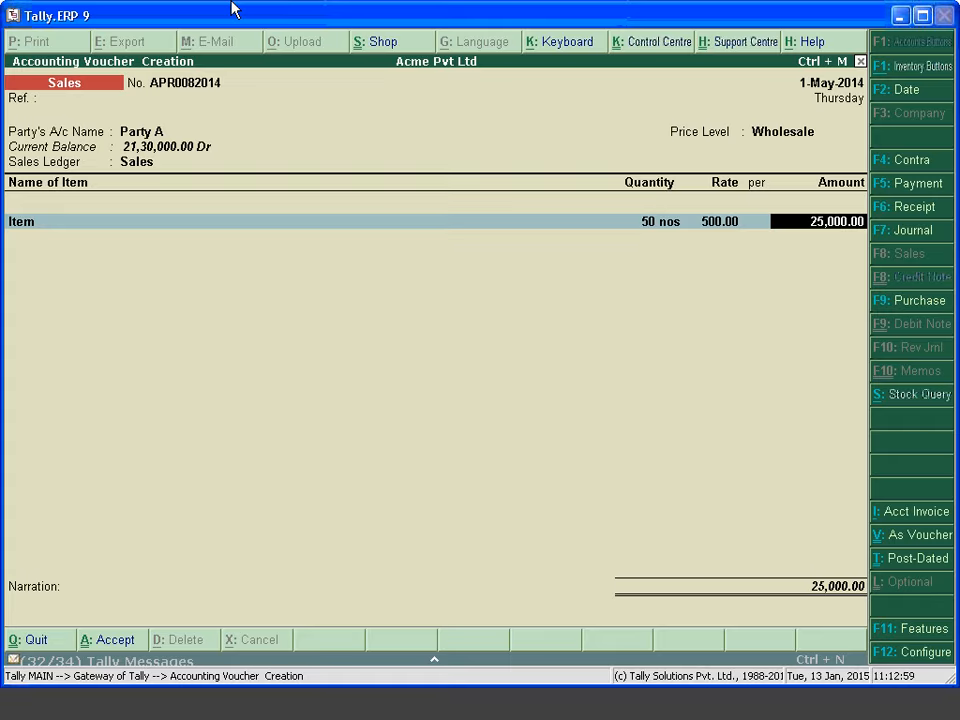
key("Return")
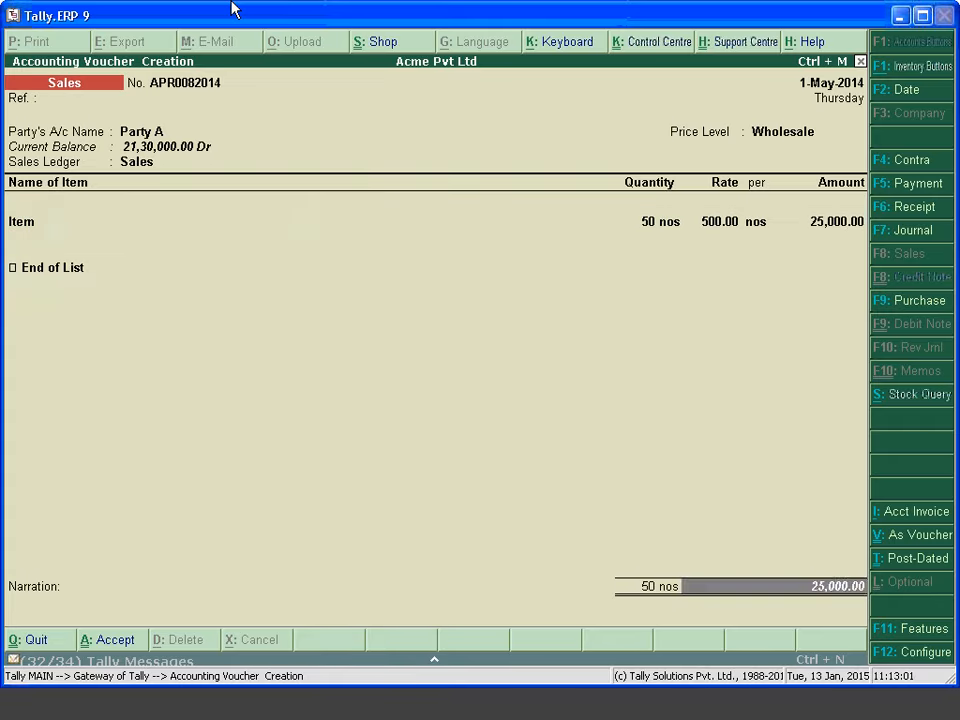
key("Return")
key("Return")
key("Return")
key("Return")
key("Return")
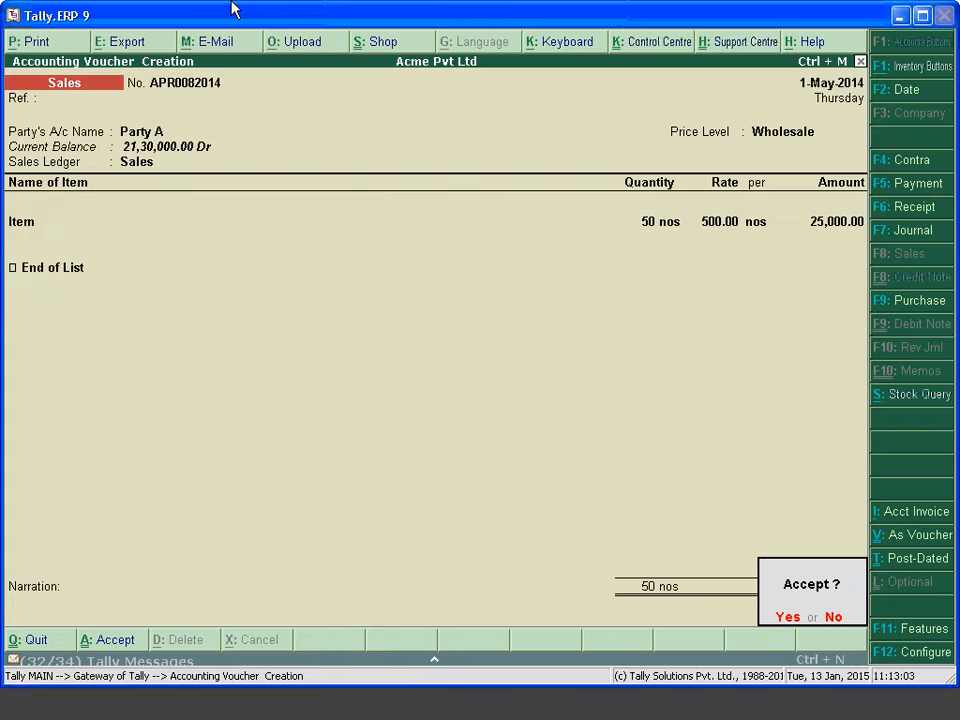
key("Return")
key("Escape")
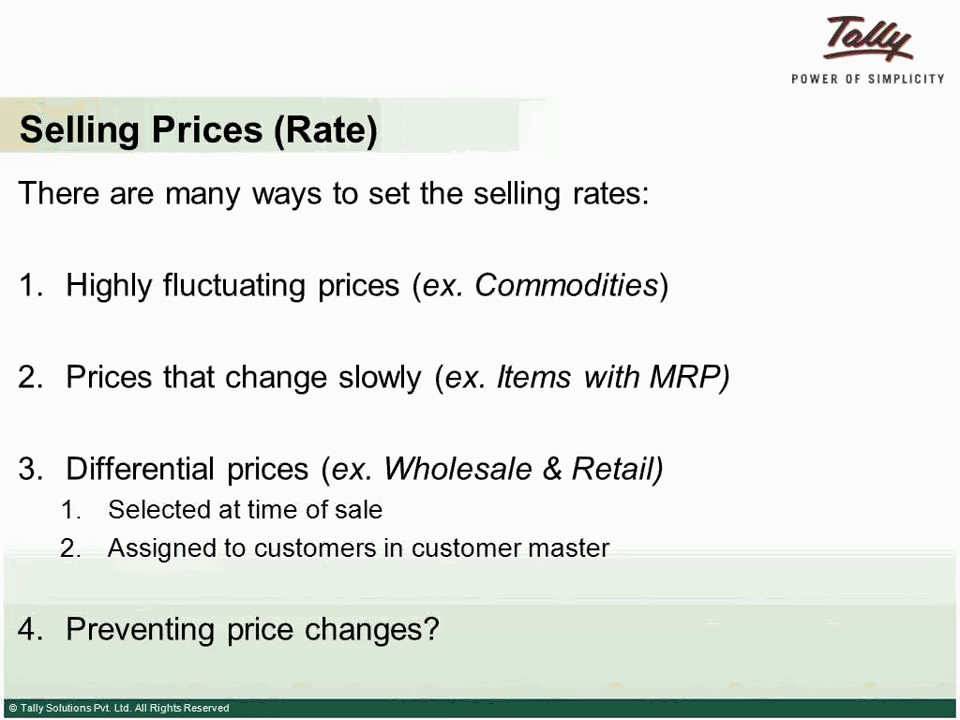
Advance the slideshow to the Actual & Billed Quantities slide
key("Right")
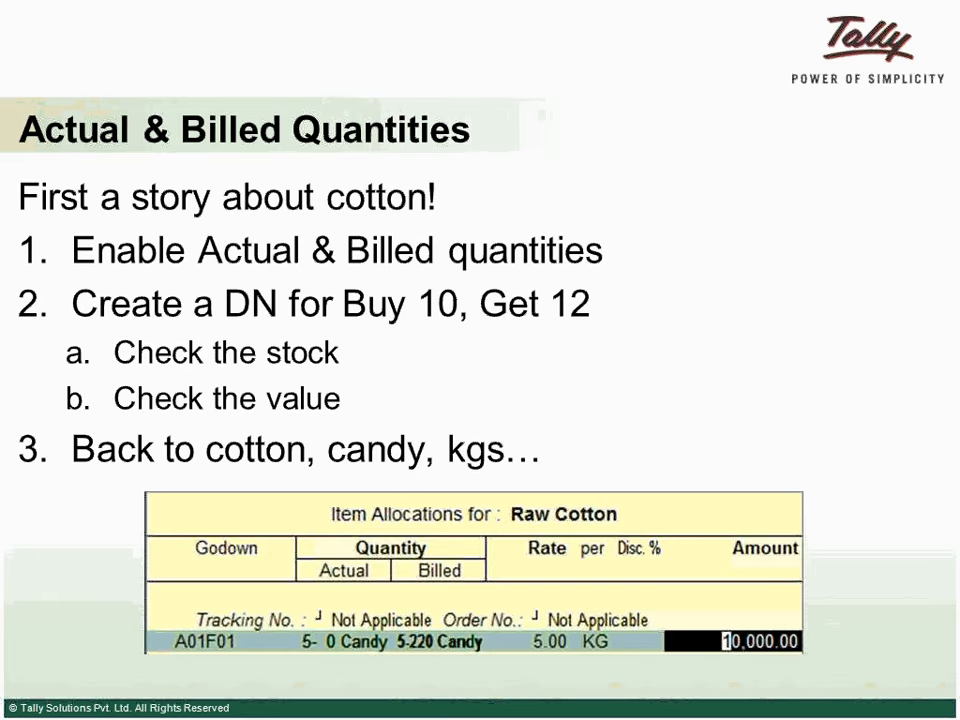
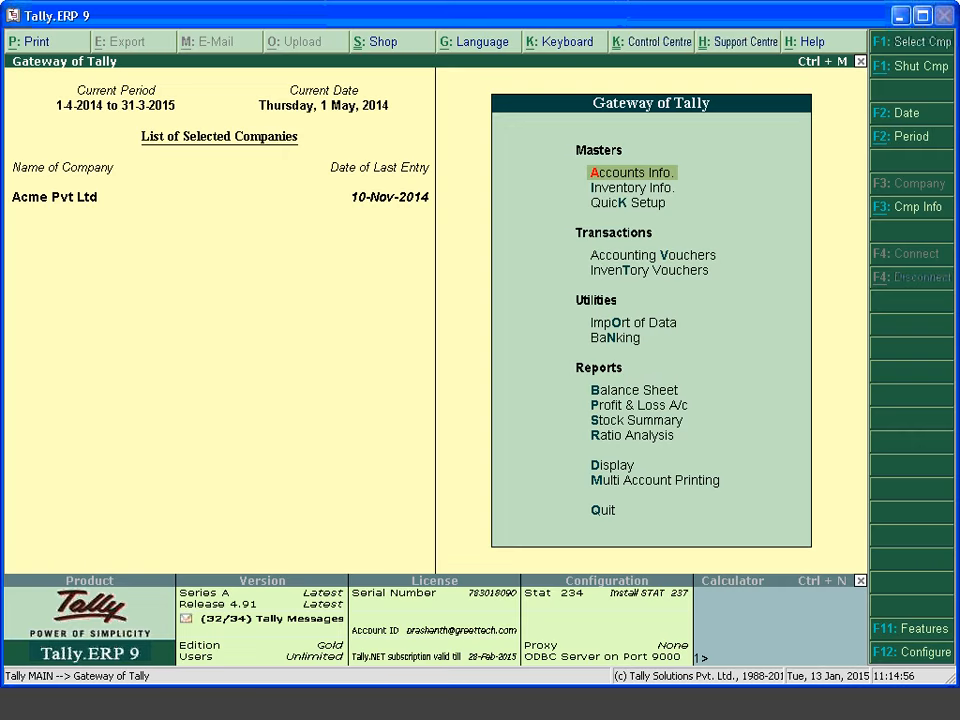
Set Use different Actual & Billed Qty to Yes in Inventory Features and accept the screen
key("F11")
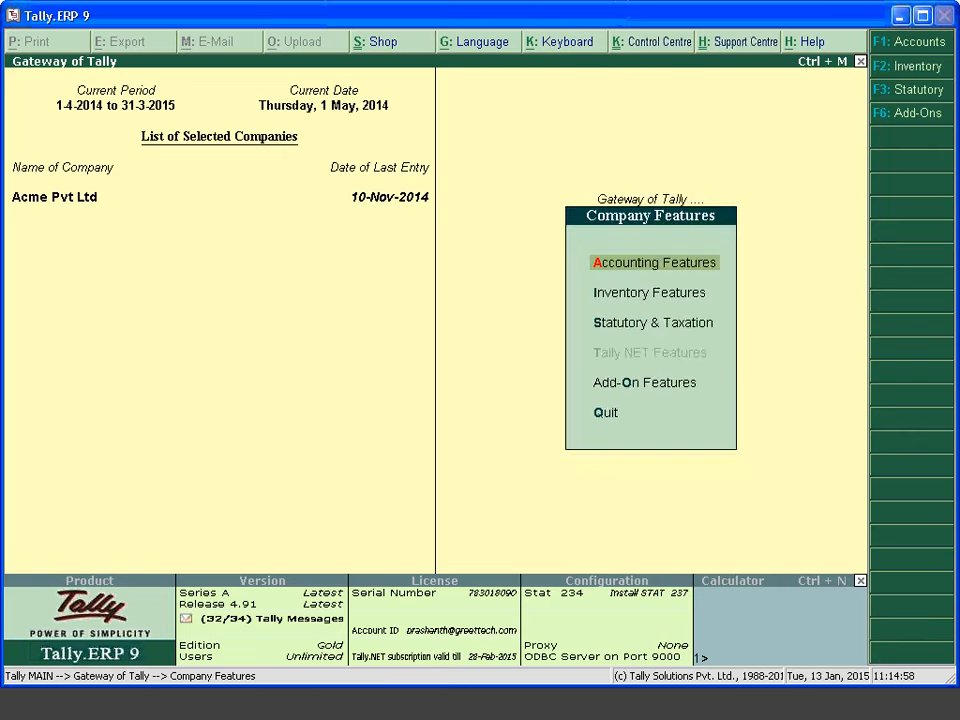
key("Down")
key("Return")
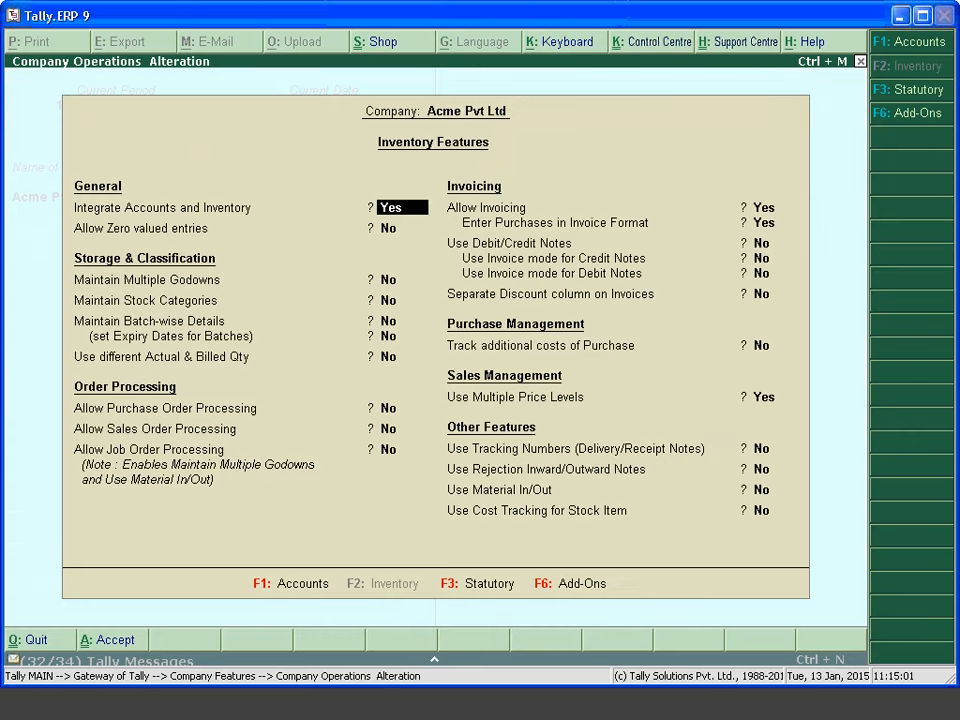
key("Return")
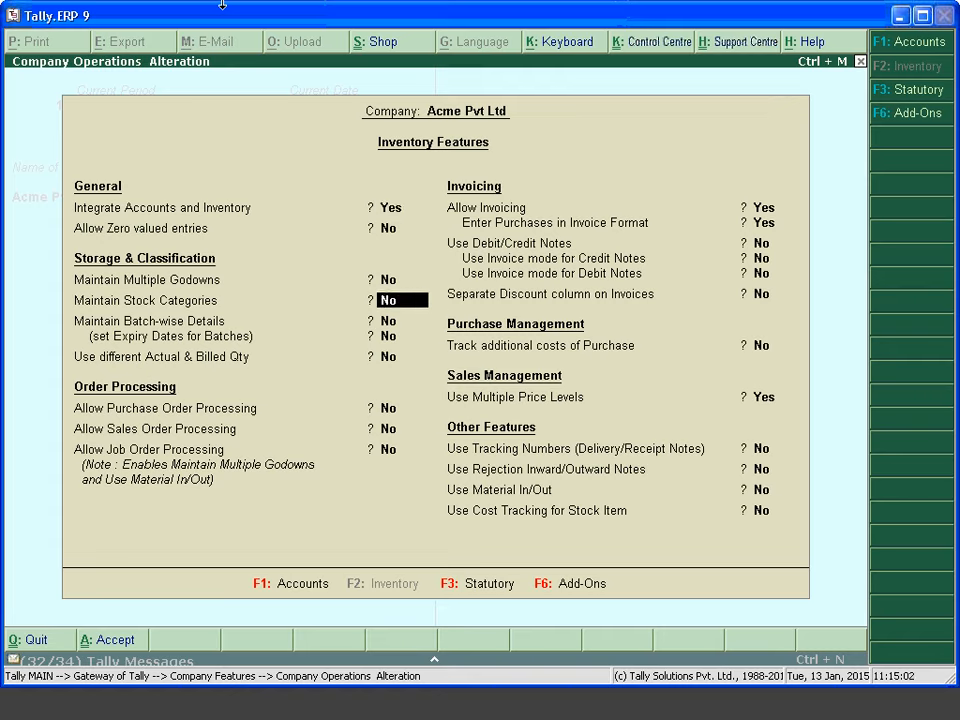
key("Return")
key("Return")
key("Return")
key("Return")
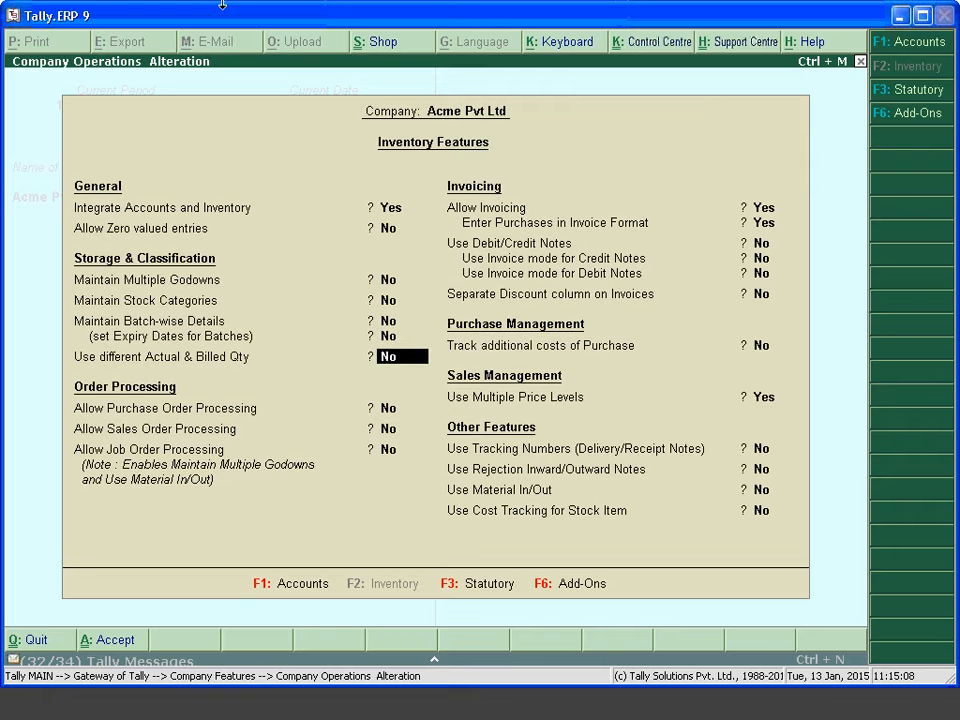
key("y")
key("Return")
key("Return")
key("Return")
key("Return")
key("Return")
key("Return")
key("Return")
key("Return")
key("Return")
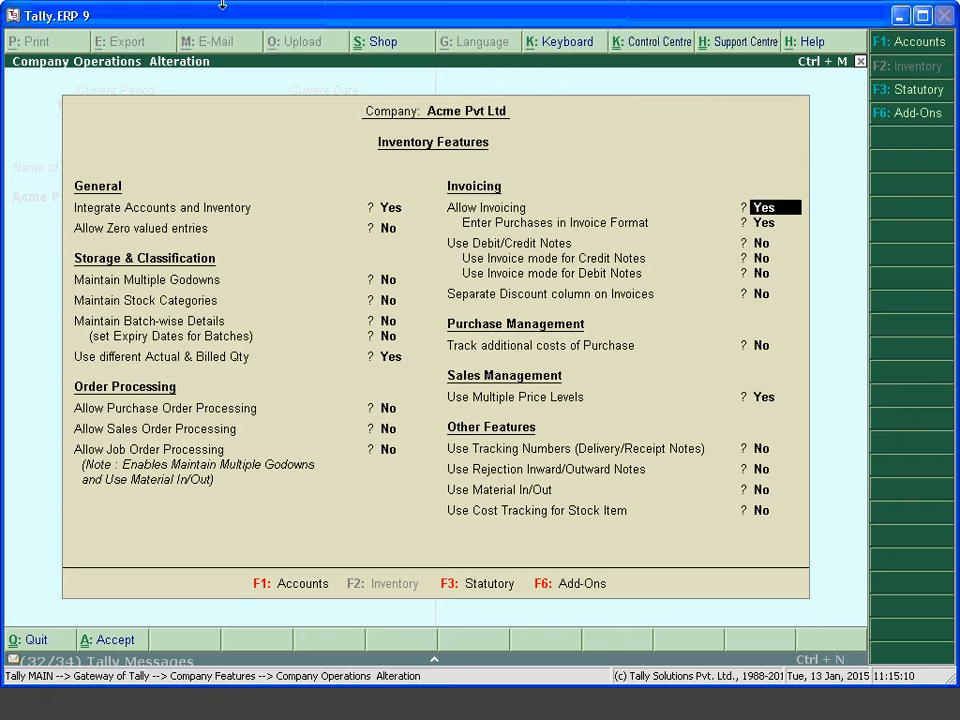
key("Return")
key("Return")
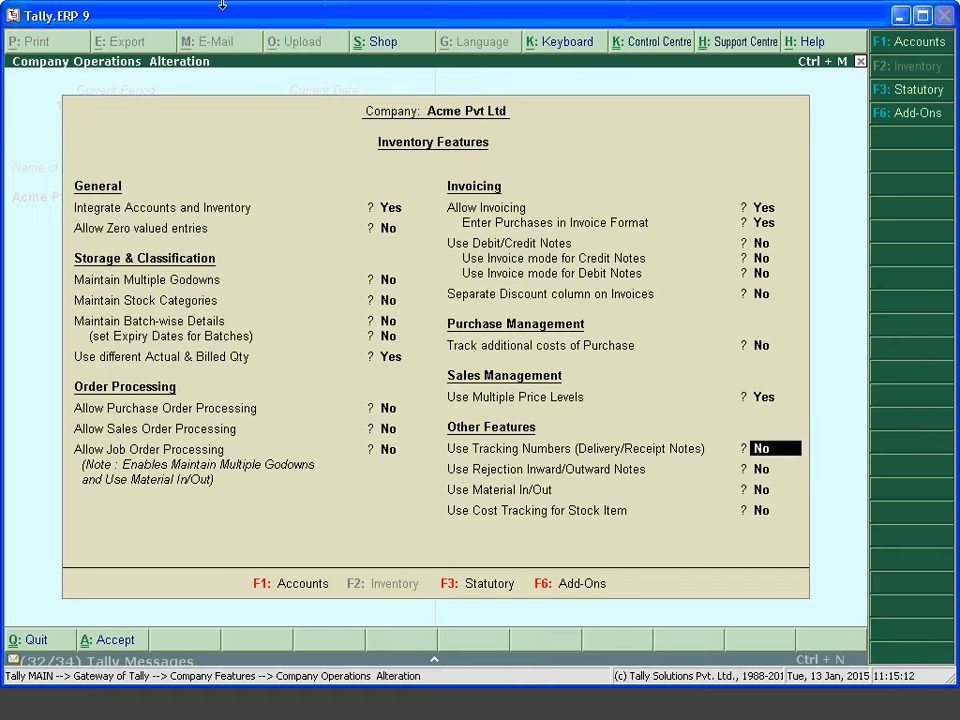
key("Return")
key("Return")
key("Return")
key("Return")
key("Return")
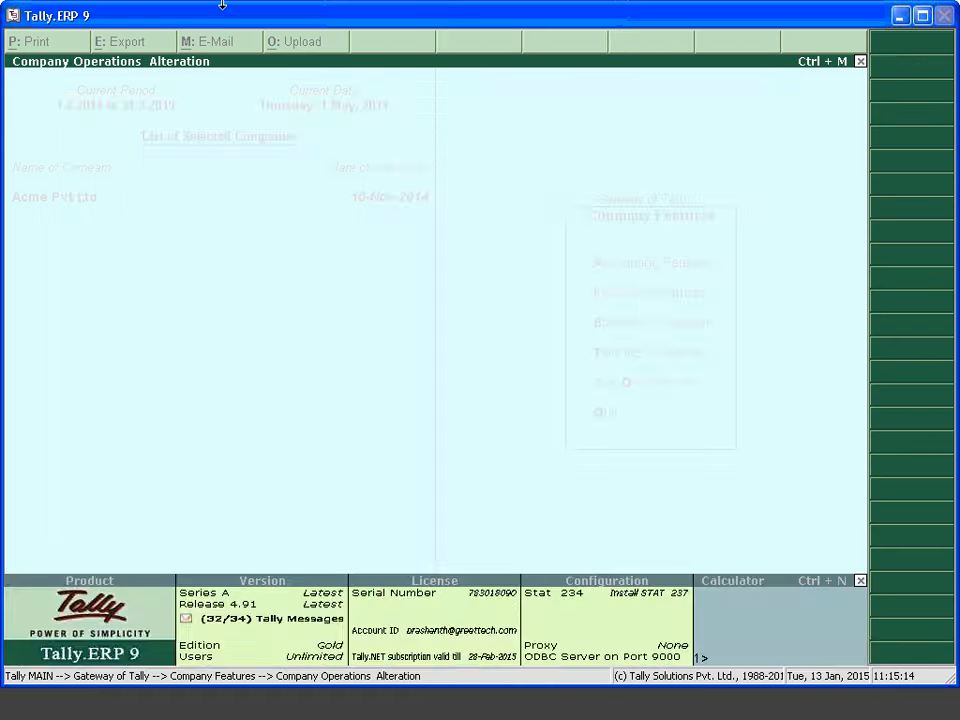
key("v")
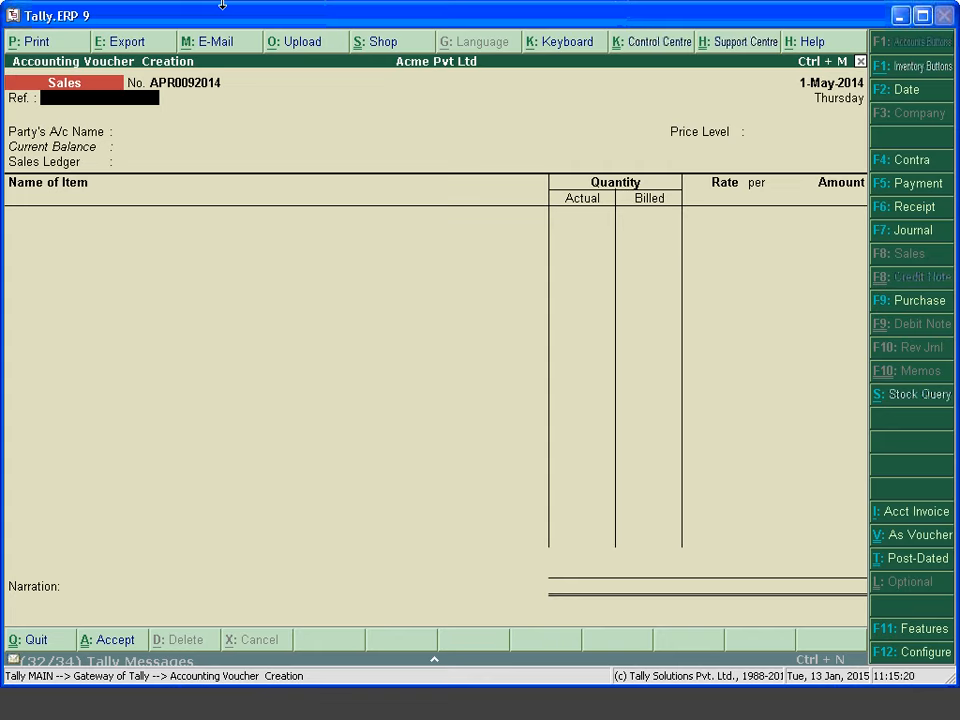
Start a Sales voucher for Party B with the Sales ledger and no price level
key("Return")
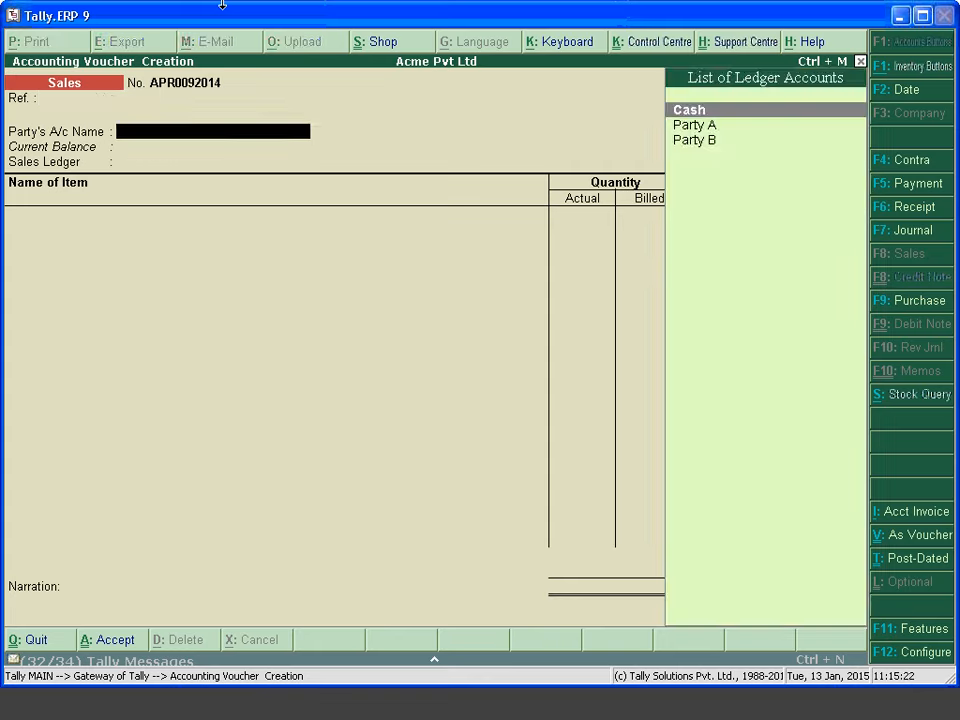
key("Down")
key("Down")
key("Return")
key("ctrl+a")
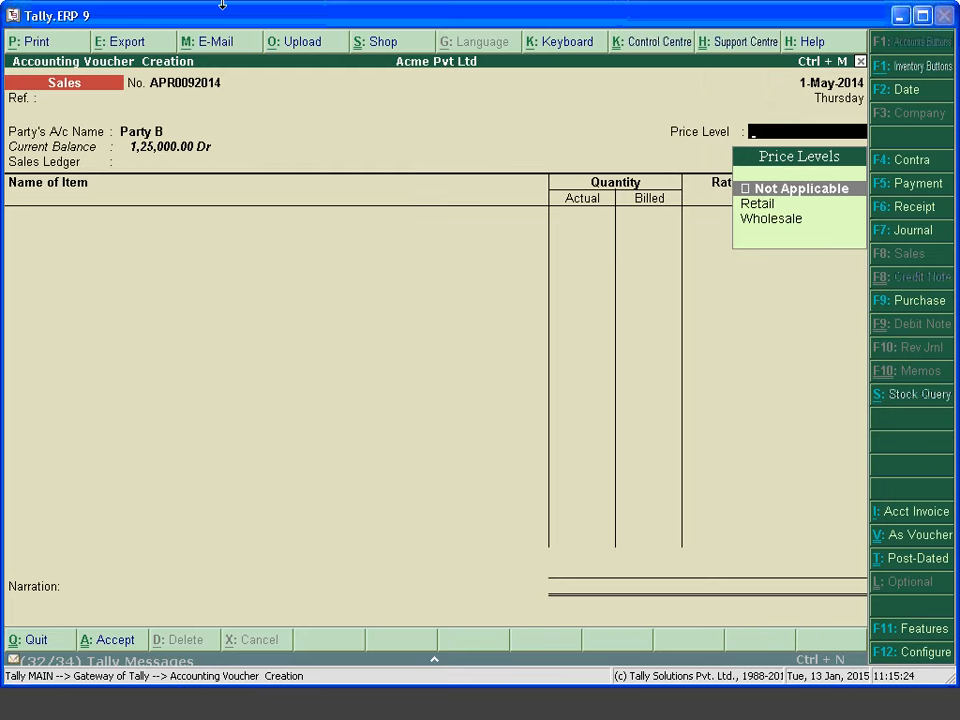
key("Return")
key("Return")
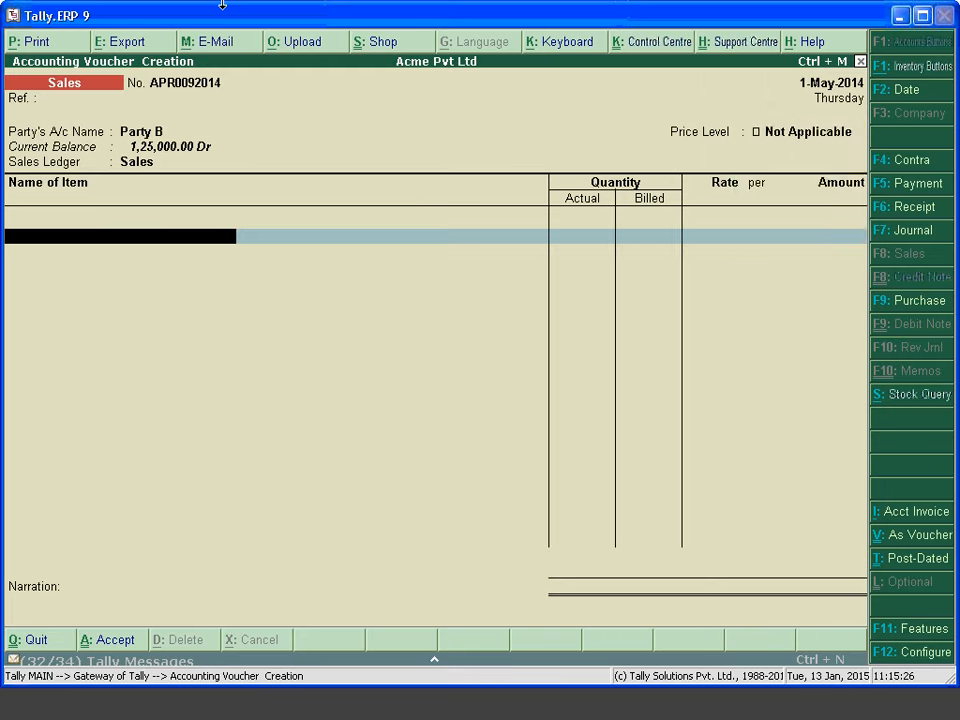
Create stock item ItemA under Primary with units nos from the item line
key("Down")
key("Down")
key("Down")
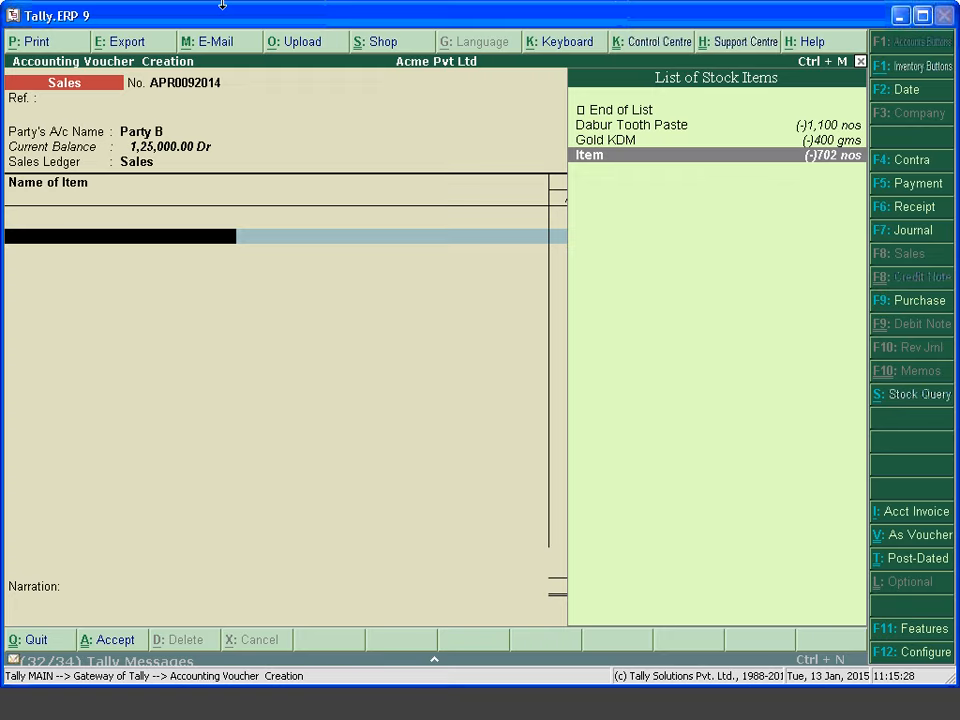
key("alt+c")
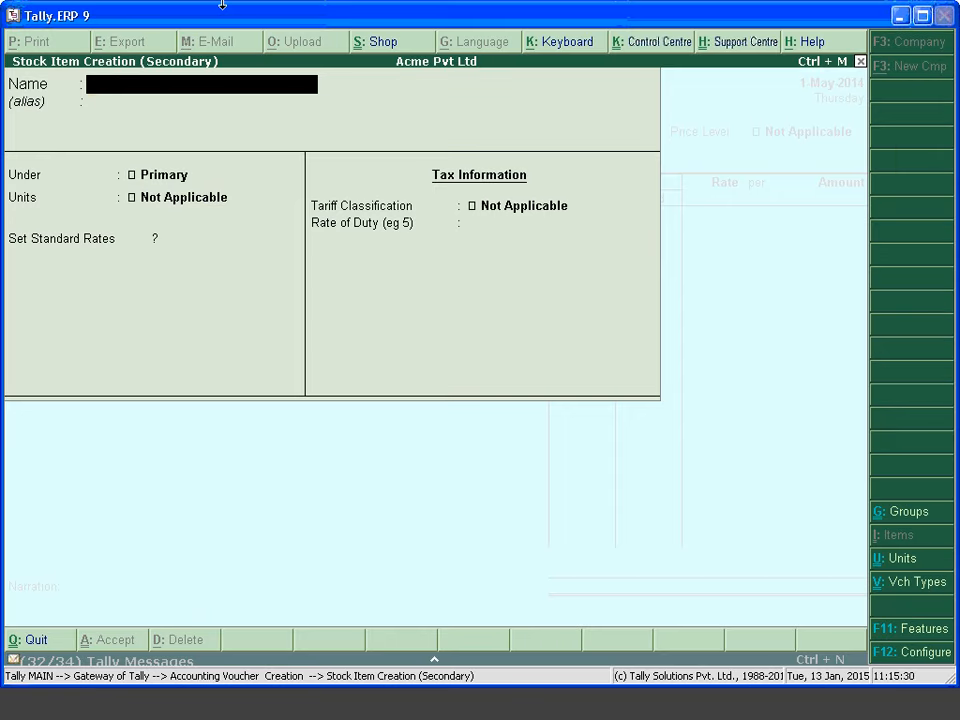
type("Item")
key("Return")
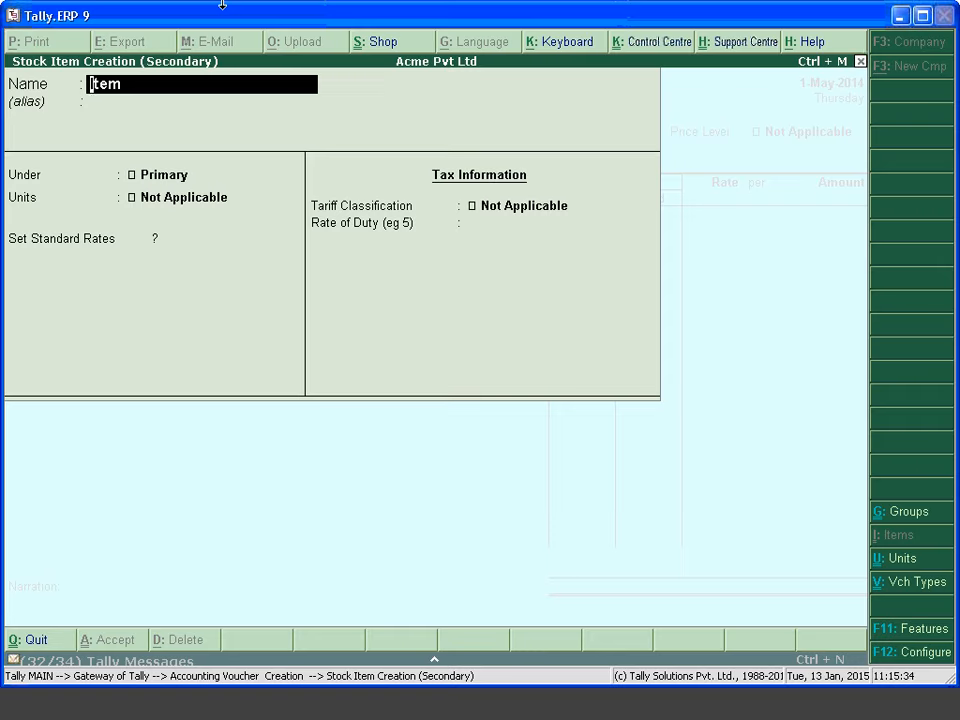
type("ItemA")
key("Return")
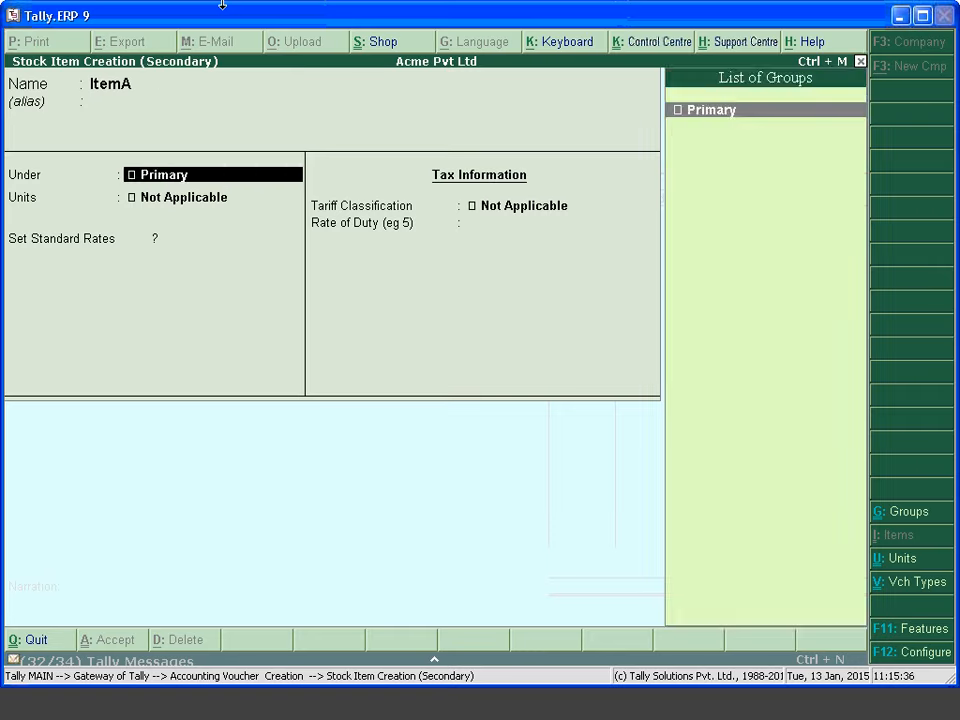
key("Return")
key("Down")
key("Down")
key("Return")
key("Return")
key("Return")
key("Return")
key("ctrl+a")
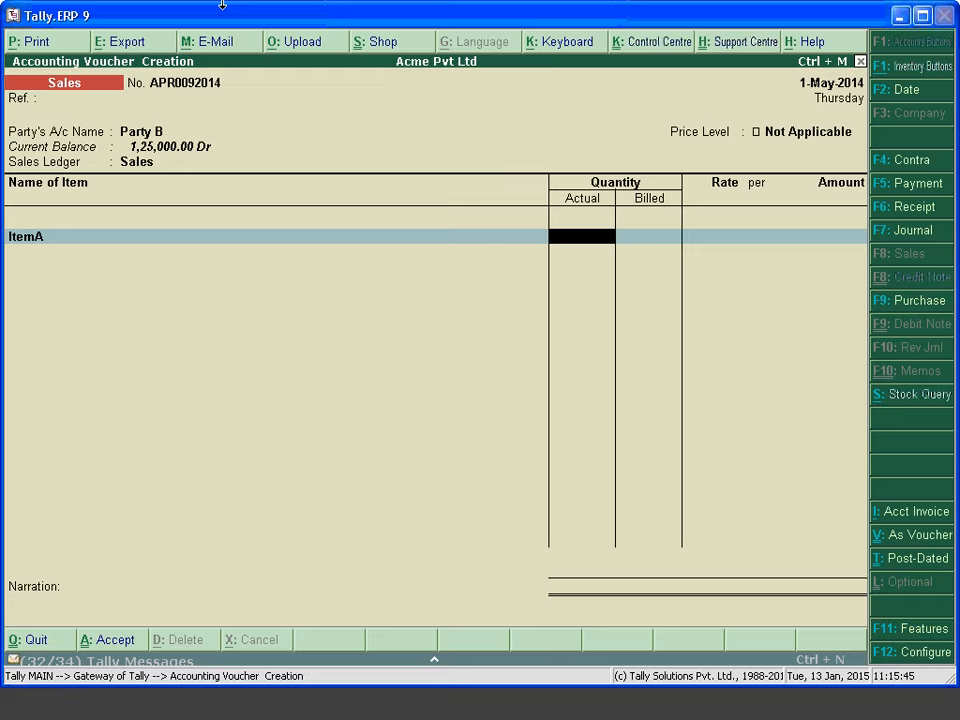
Enter ItemA on the line with 12 nos actual and 10 nos billed quantity
key("BackSpace")
key("Return")
type("10")
key("BackSpace")
type("2")
key("Return")
type("10")
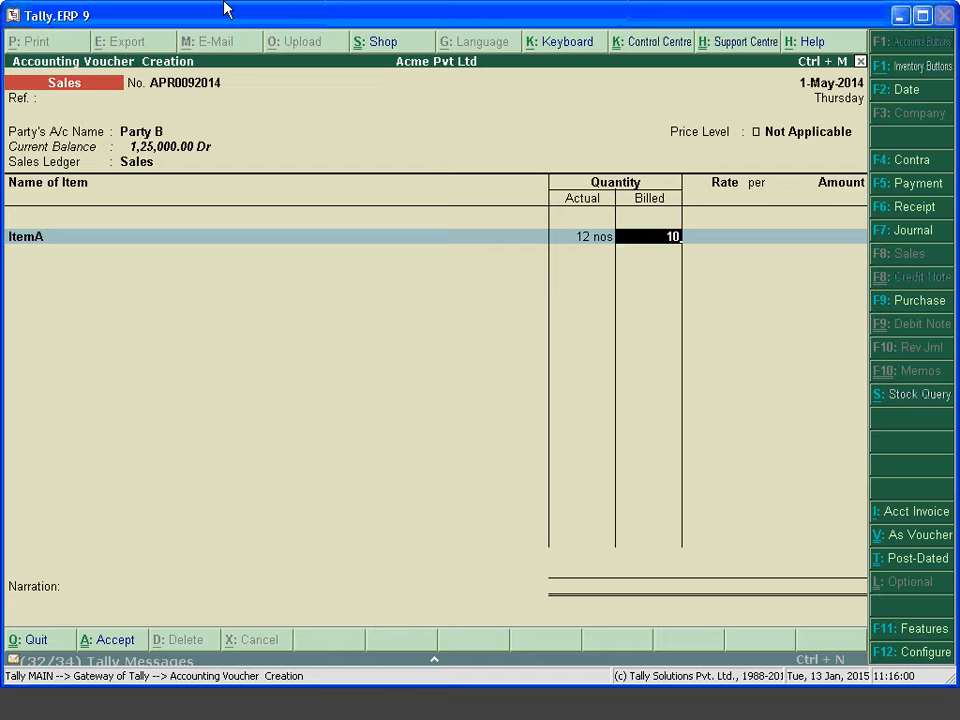
key("Return")
Set the rate to 250 per nos for 2,500.00, add a New Ref and save
type("250")
key("Return")
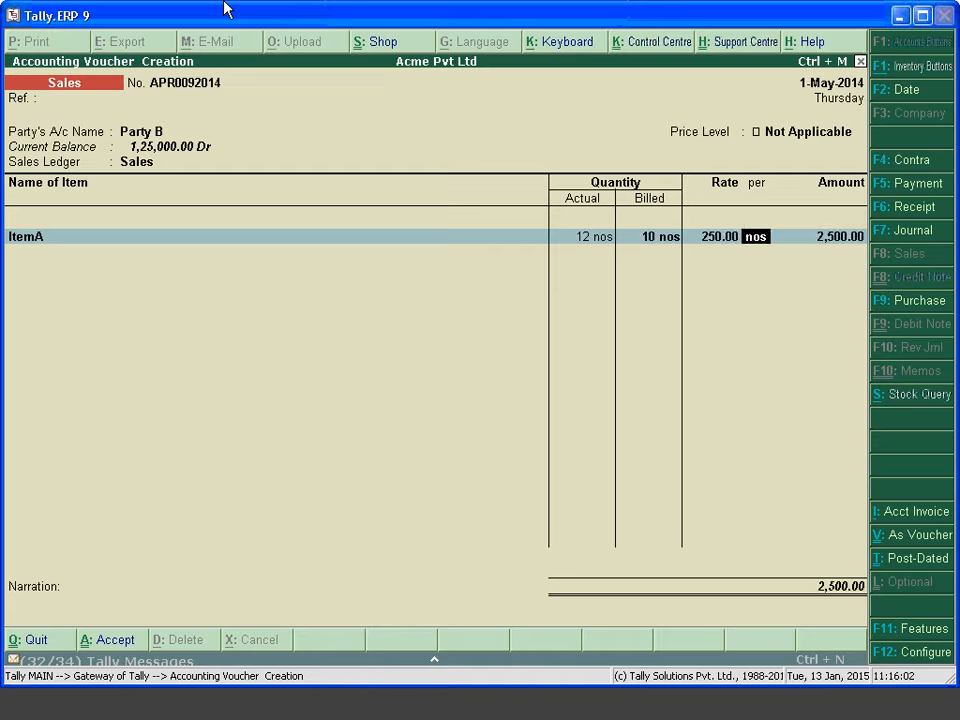
key("Return")
key("Return")
key("Return")
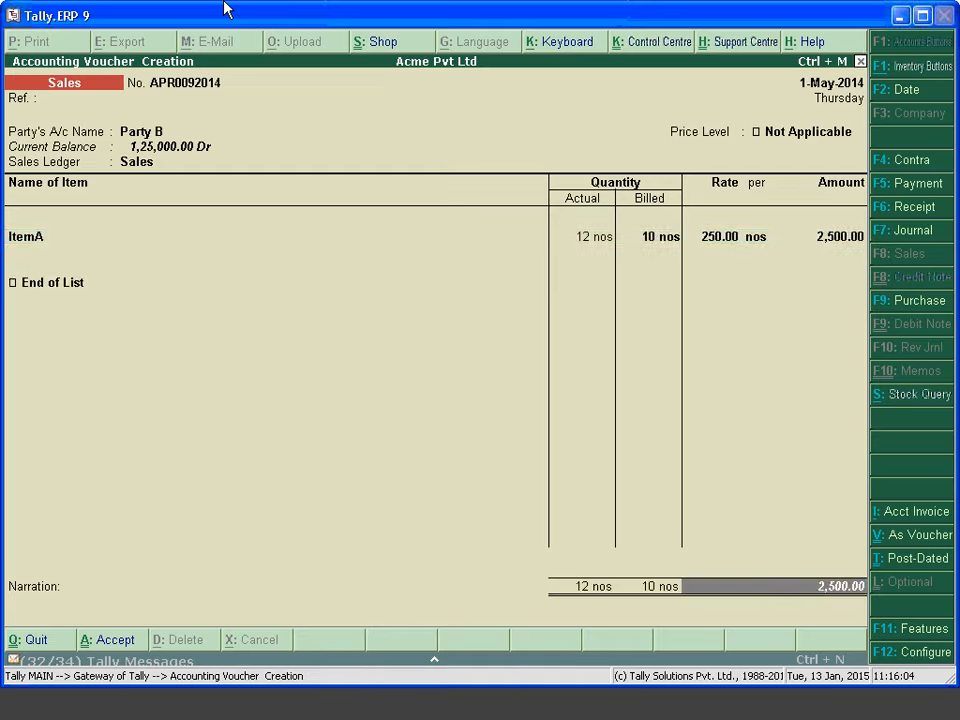
key("Return")
key("Return")
key("Return")
key("Return")
key("Return")
key("Return")
key("Return")
key("Escape")
Drill from Stock Summary into ItemA's May vouchers and open the Party B sales voucher
key("Return")
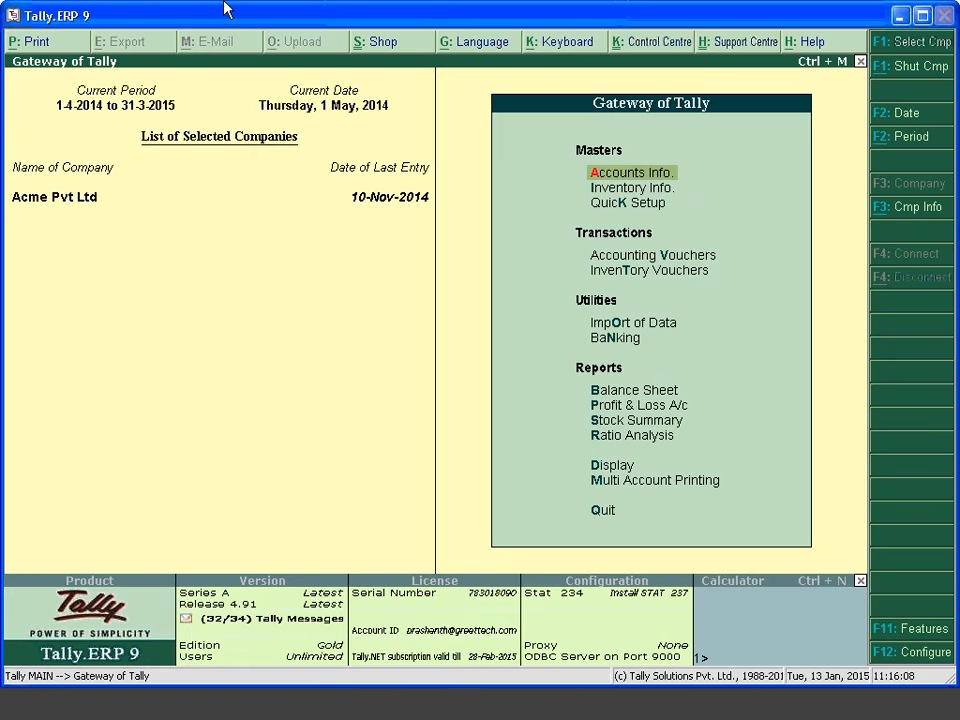
key("s")
key("Down")
key("Down")
key("Down")
key("Return")
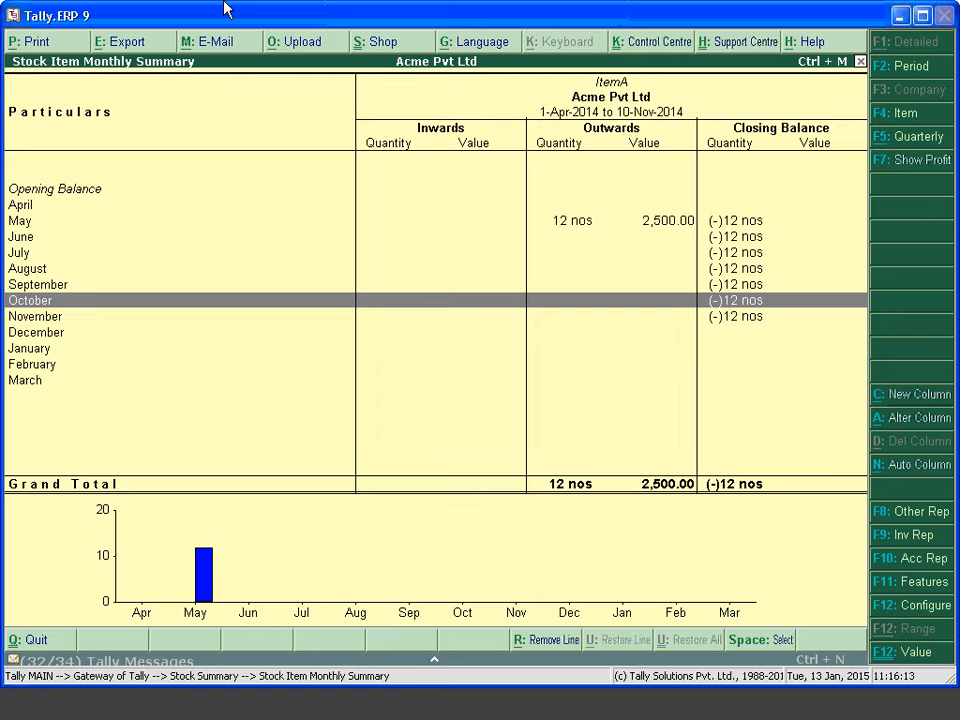
key("Up")
key("Up")
key("Up")
key("Up")
key("Up")
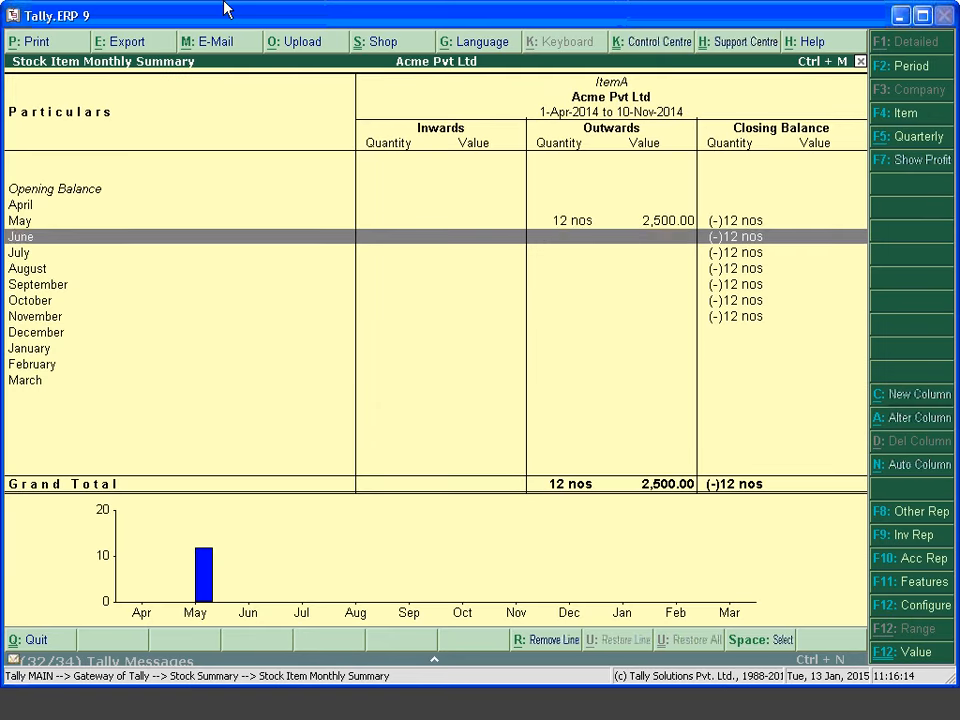
key("Return")
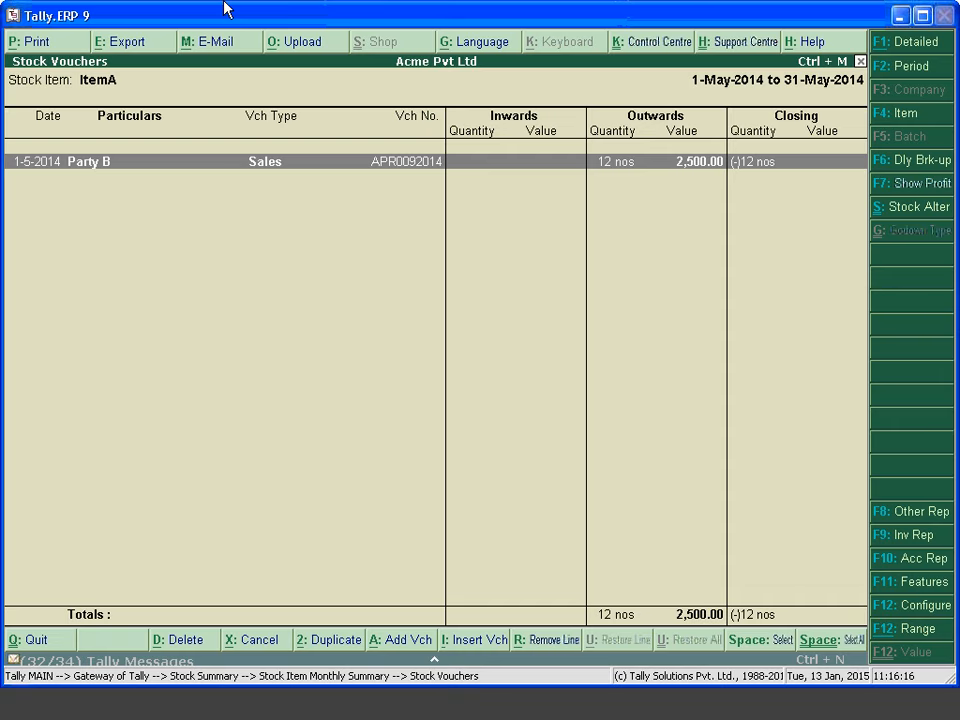
key("Return")
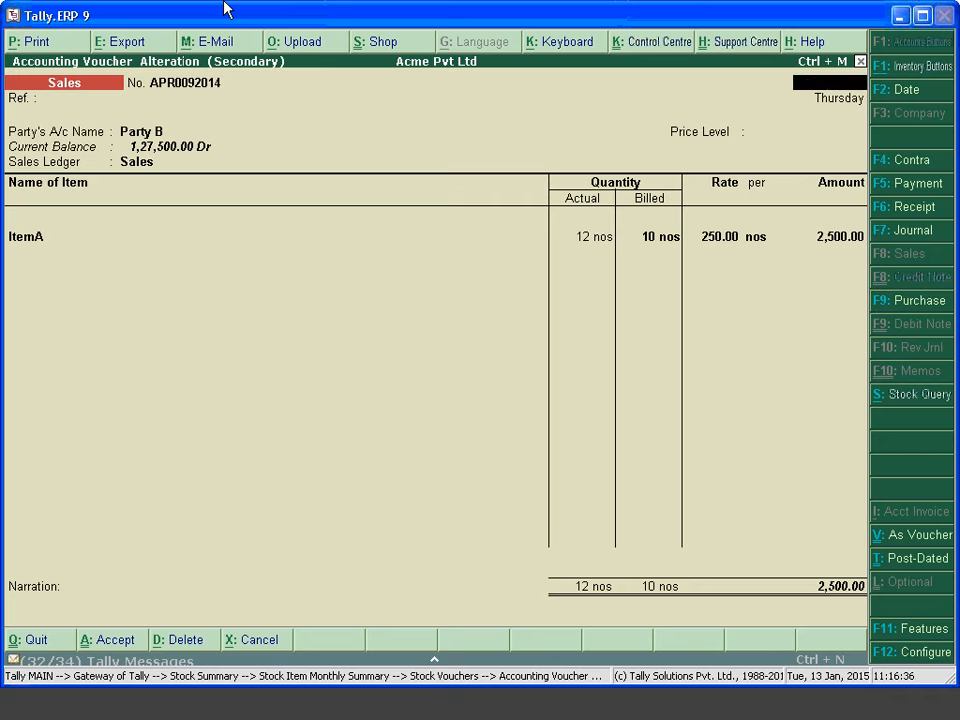
Quit the Party B voucher alteration screen without saving changes
key("Escape")
key("Return")
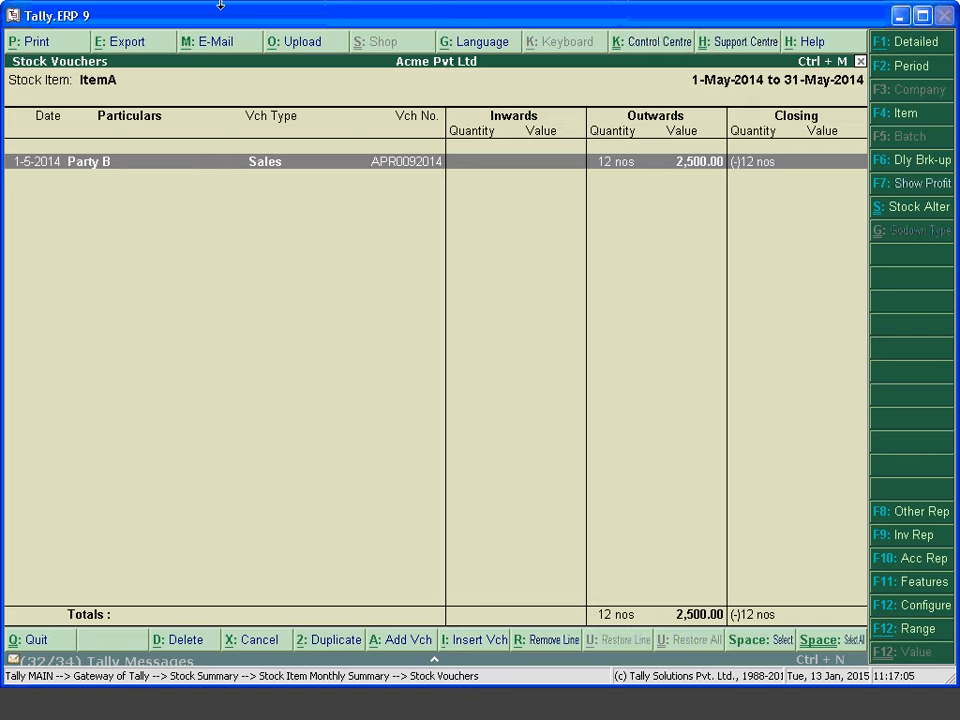
Escape out of Stock Vouchers and Stock Summary to the Gateway of Tally
key("Escape")
key("Escape")
key("Escape")
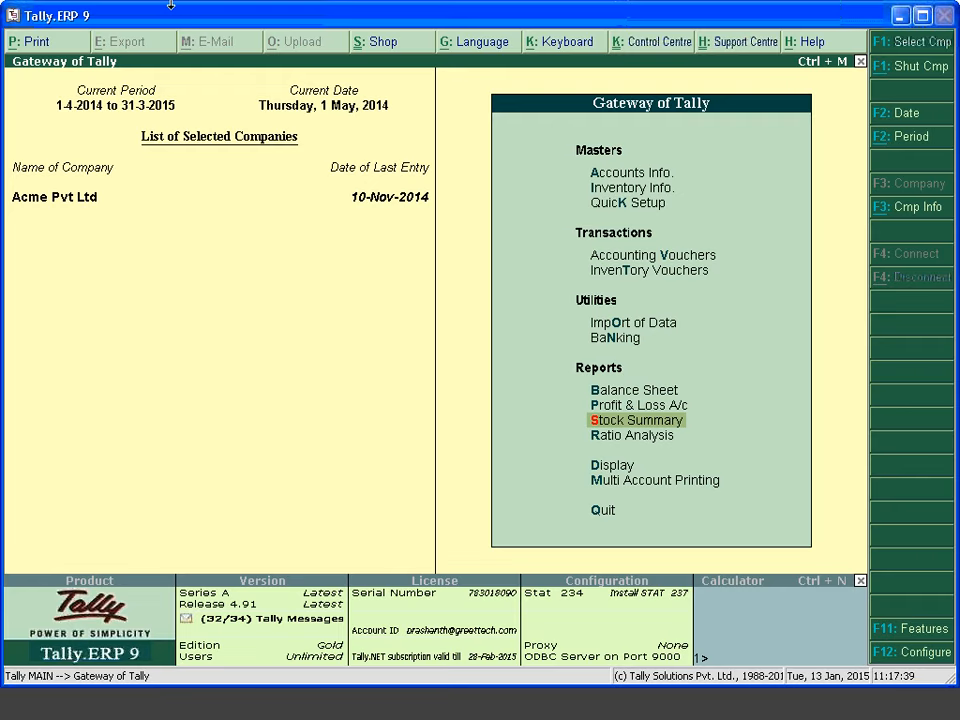
Set Maintain Multiple Mailing Details to Yes in Acme Pvt Ltd's Accounting Features
key("F11")
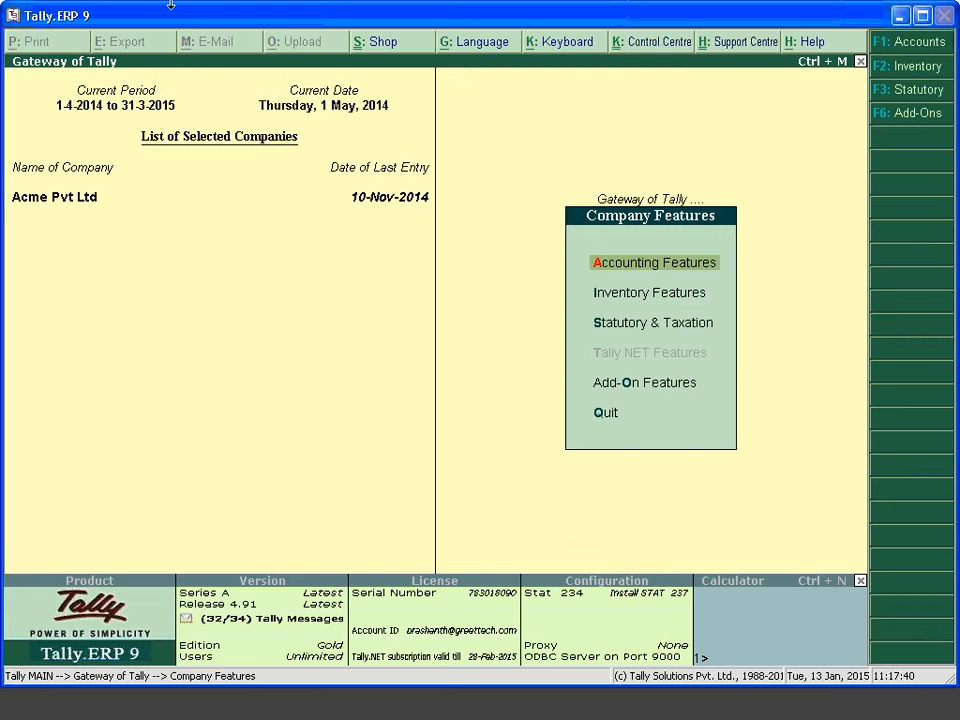
key("Return")
key("Return")
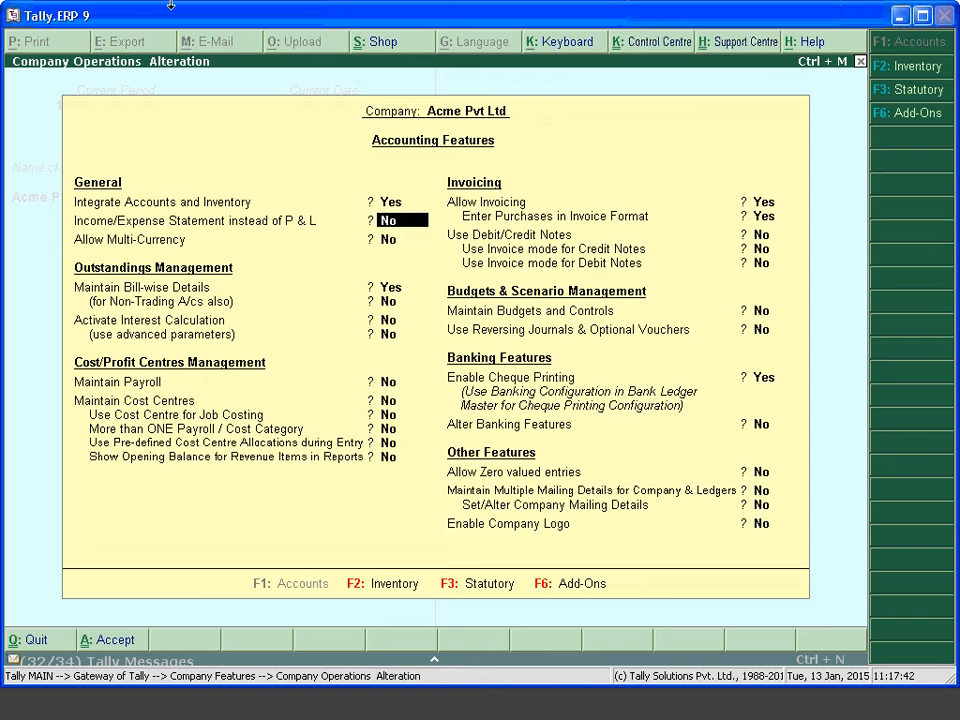
key("Return")
key("Return")
key("Return")
key("Return")
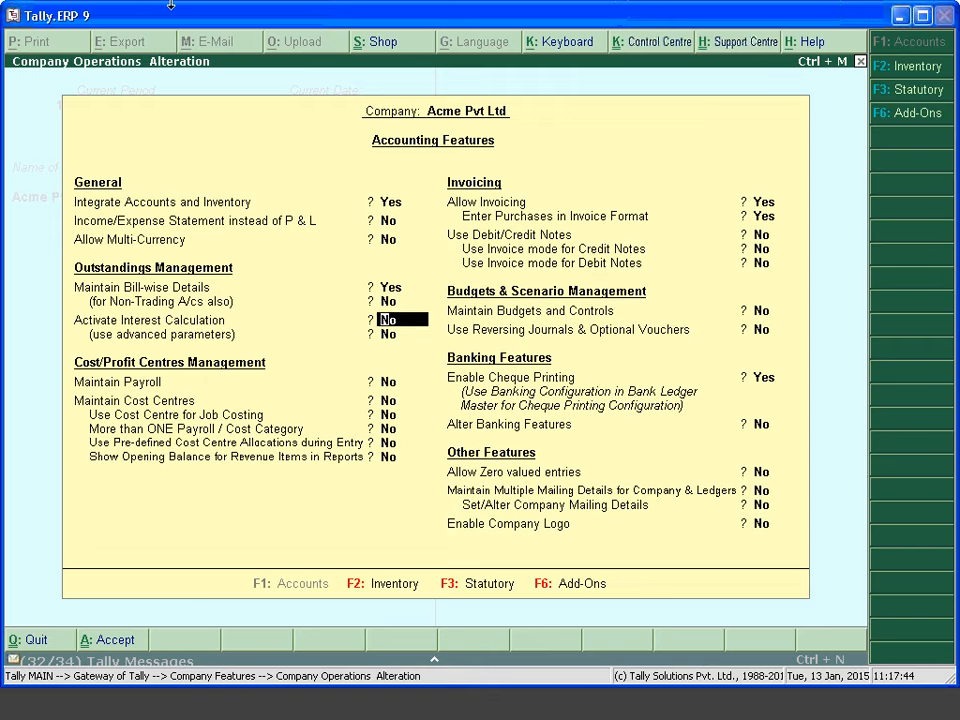
key("Return")
key("Return")
key("Return")
key("Return")
key("Return")
key("Return")
key("Return")
key("Return")
key("Return")
key("Return")
key("Return")
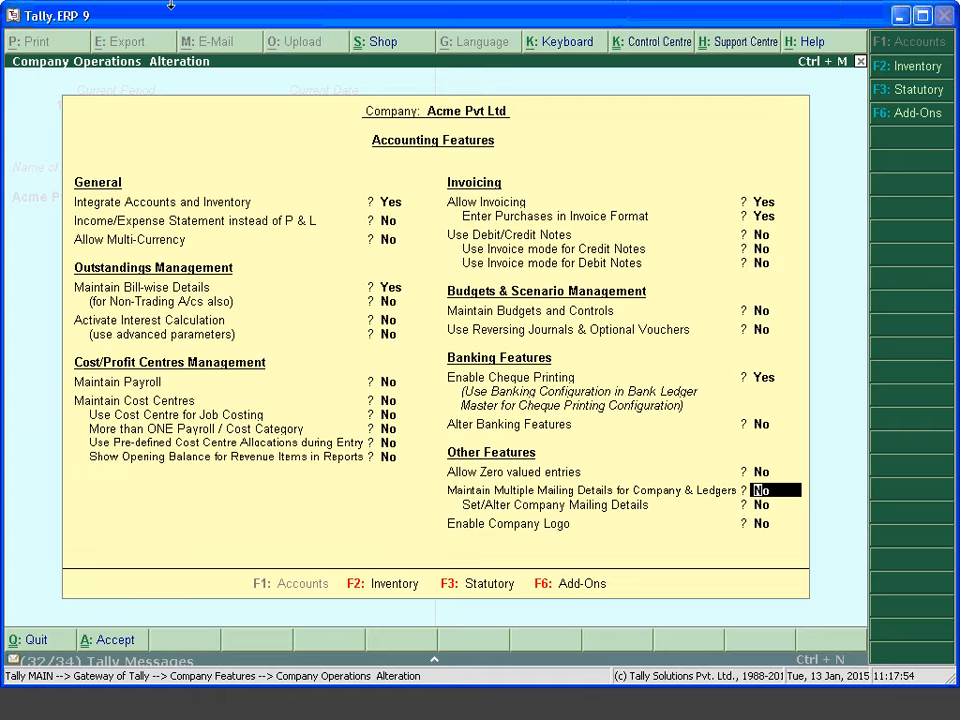
type("y")
key("Return")
type("y")
key("Return")
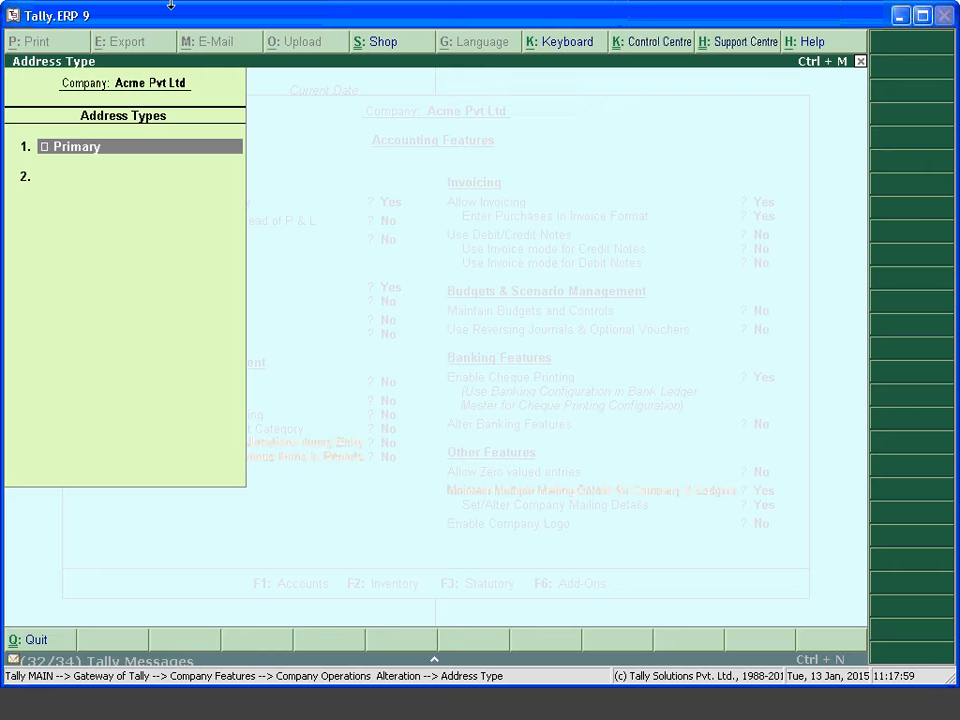
Enter the Primary address as Gandhi Nagar, Miryalaguda, Hyderabad, leaving PIN and phone blank
key("Return")
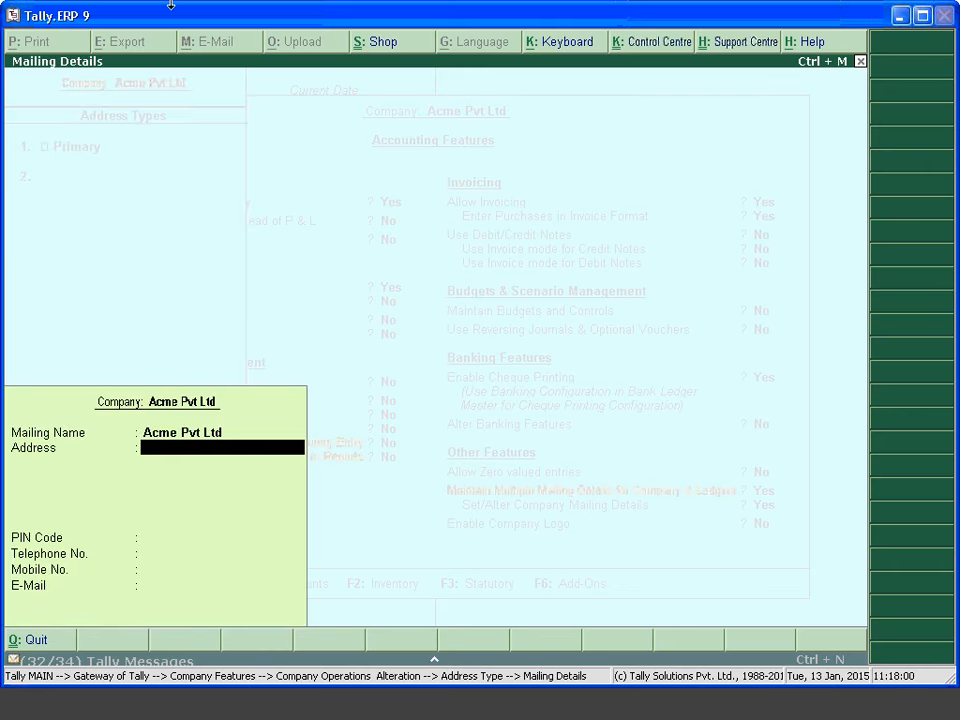
type("Gandhi Nagar")
key("Return")
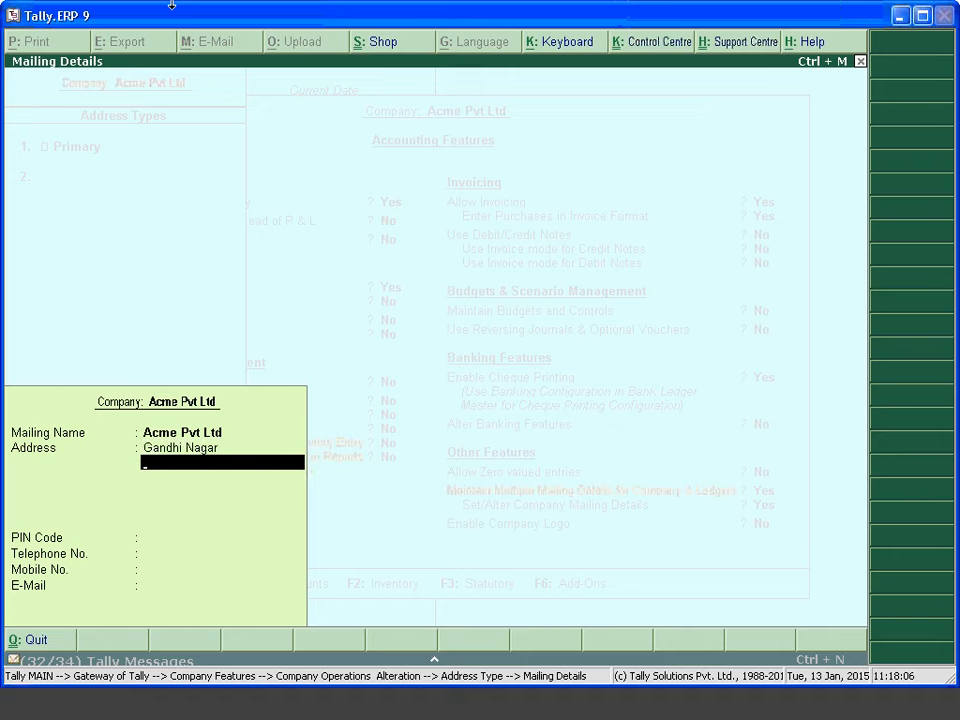
type("Miryalaguda")
key("Return")
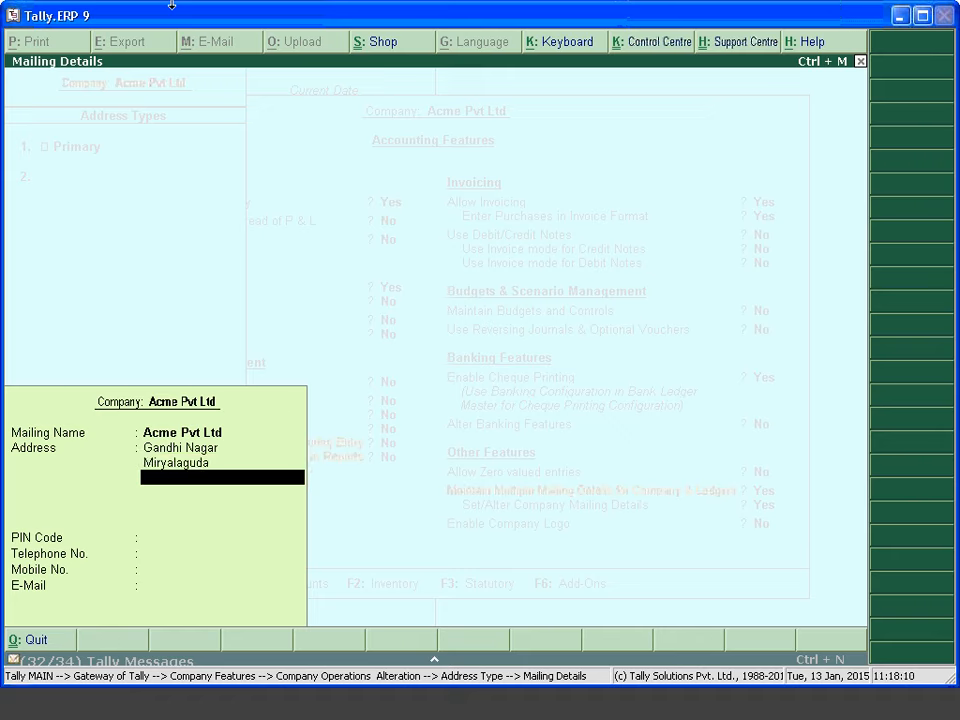
type("Hyderabad")
key("Return")
key("Return")
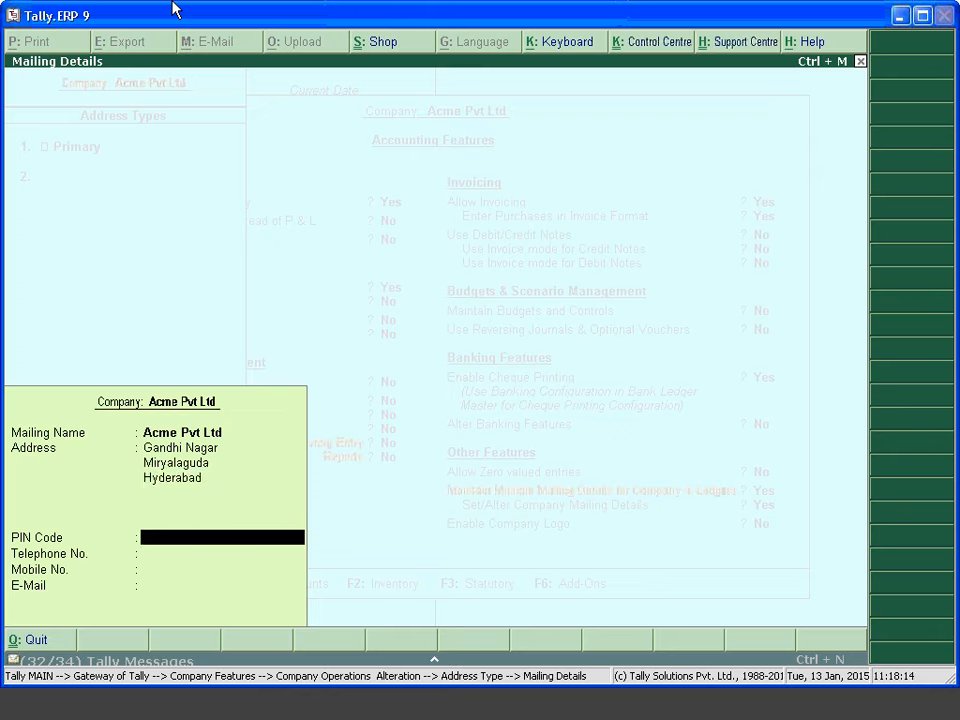
key("Return")
key("Return")
key("Return")
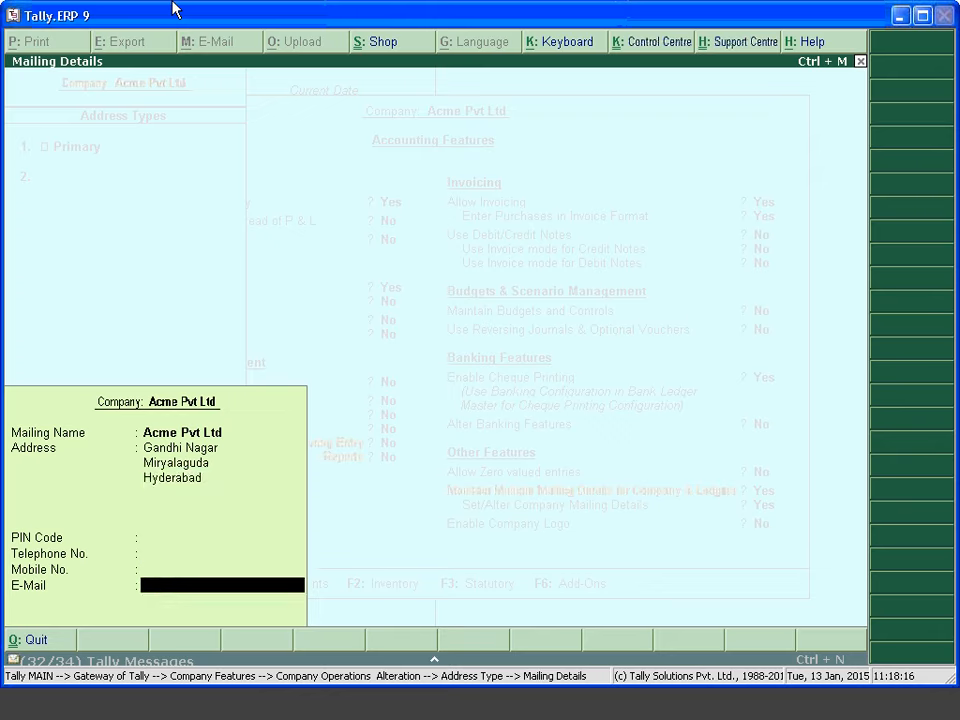
key("Return")
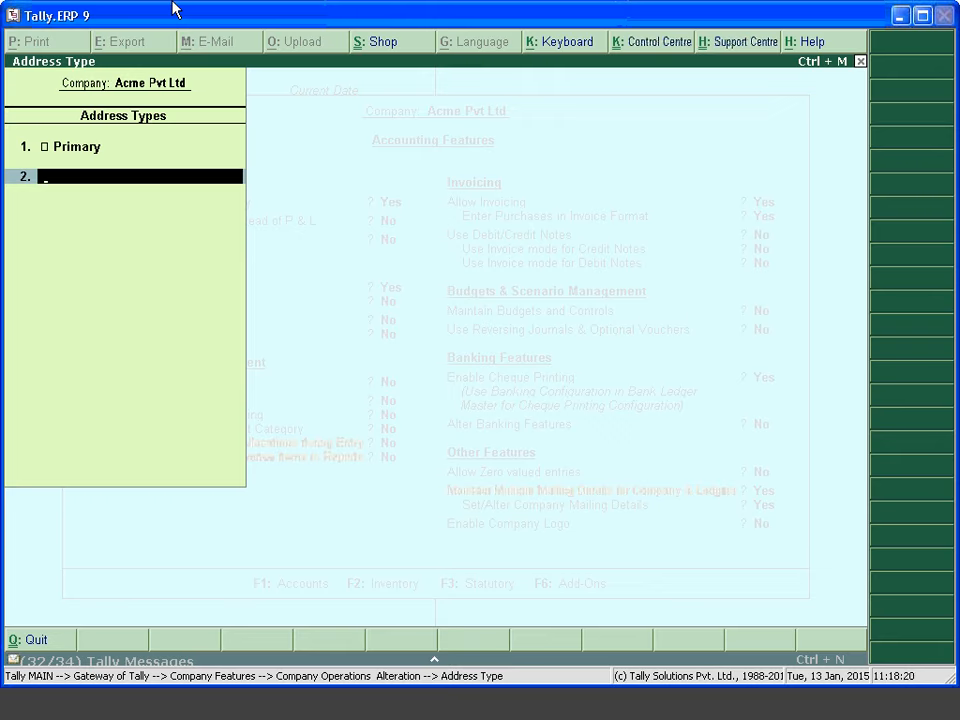
Add address type Address 1 with mailing name ACME
type("Address 21")
key("BackSpace")
key("BackSpace")
key("BackSpace")
type("1")
key("Return")
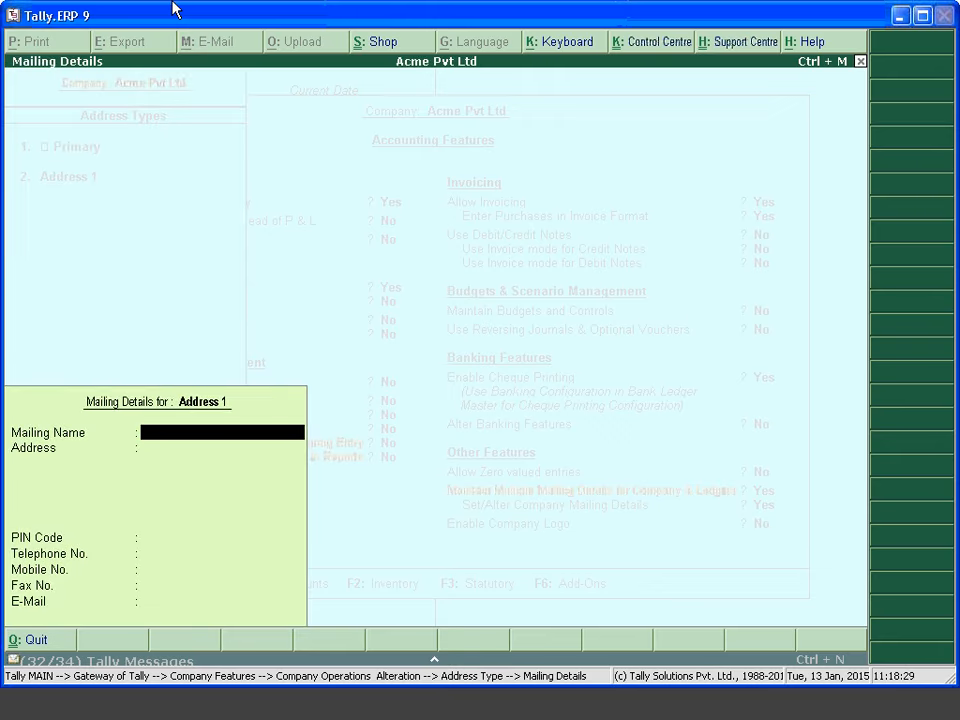
type("ACME")
key("Return")
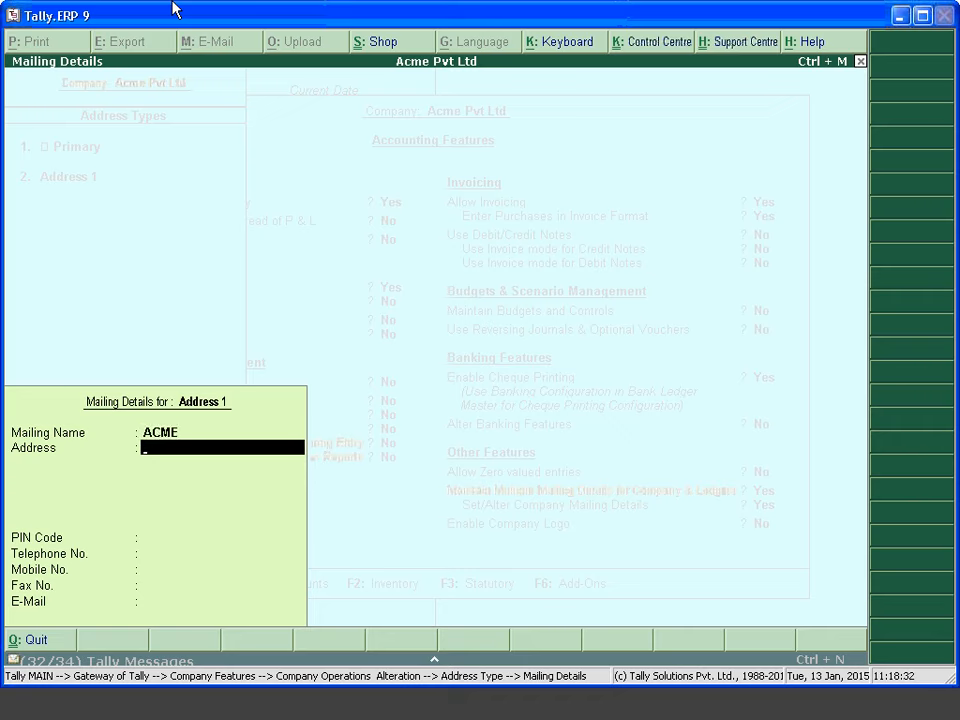
key("Return")
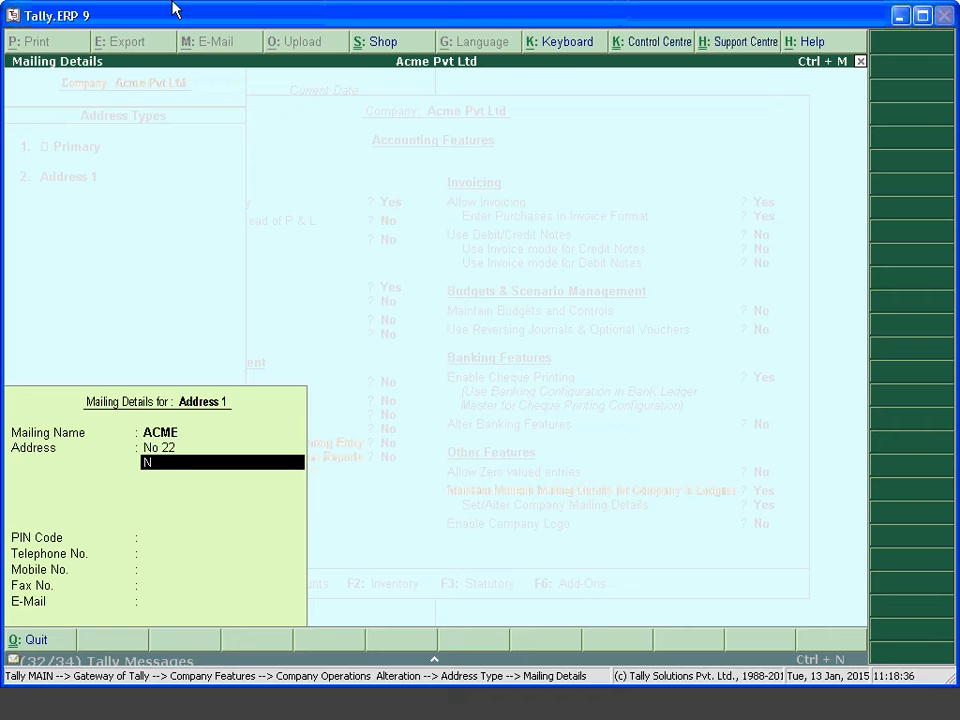
key("Return")
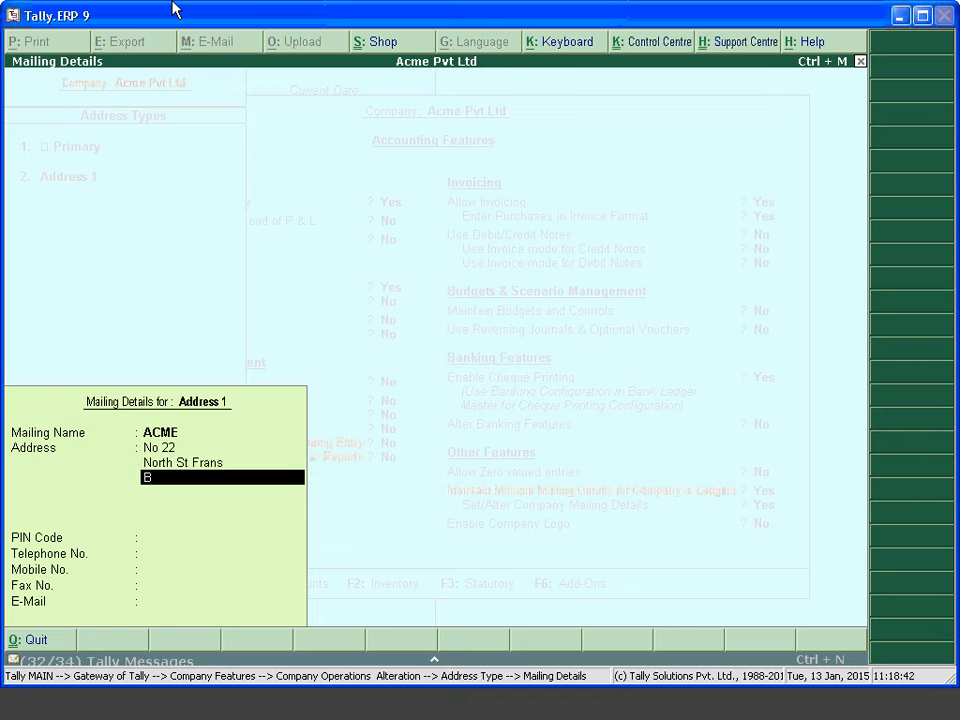
key("Return")
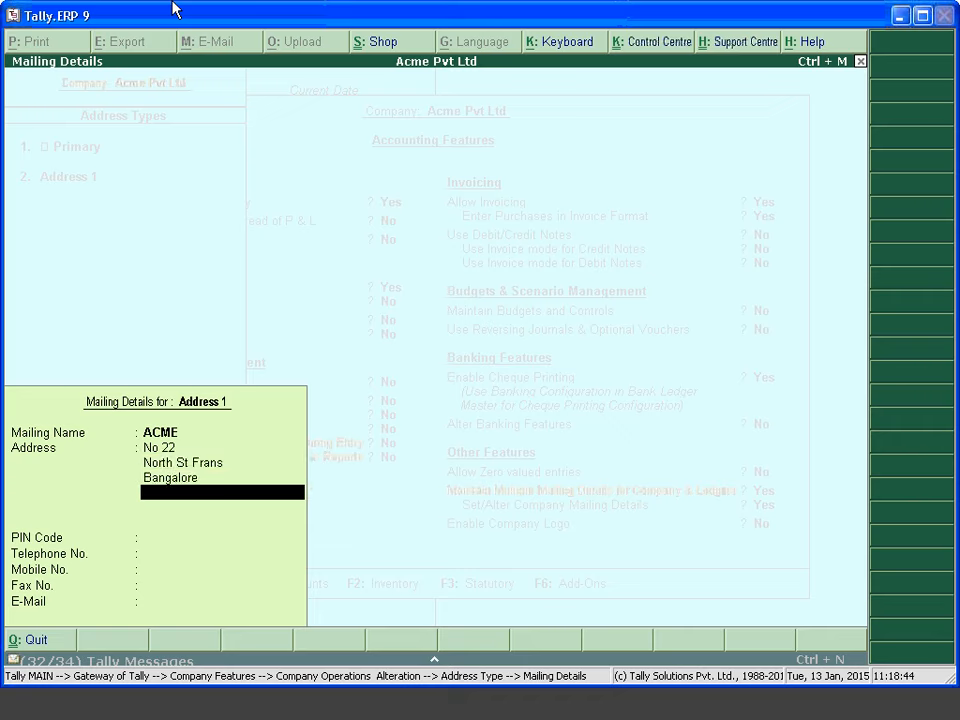
key("Return")
key("Return")
key("Return")
key("Return")
key("Return")
key("Return")
key("Return")
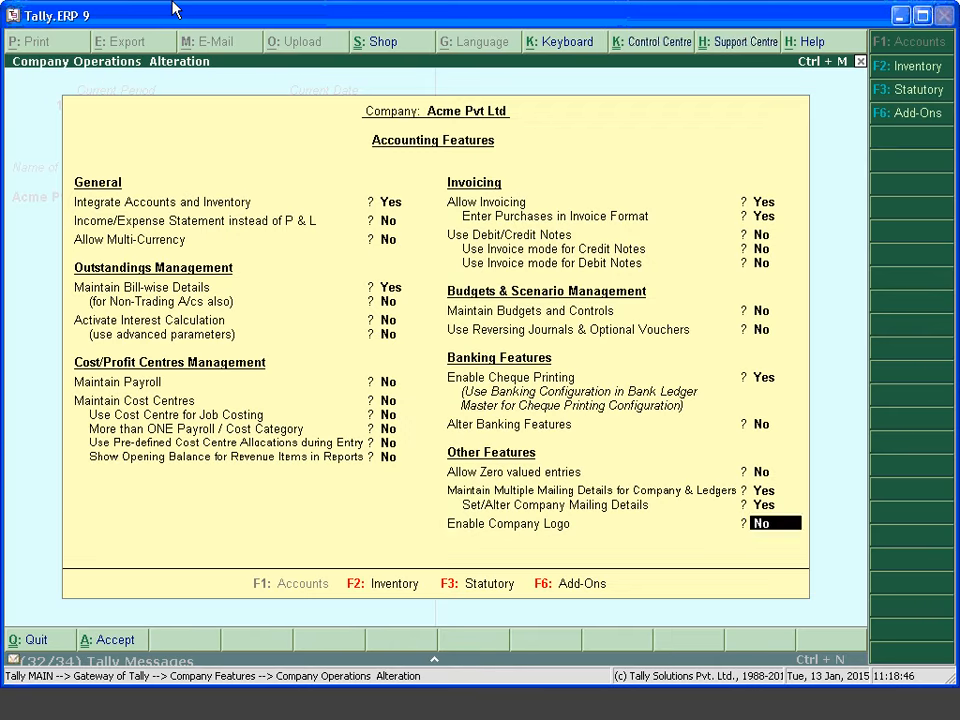
key("Return")
key("Return")
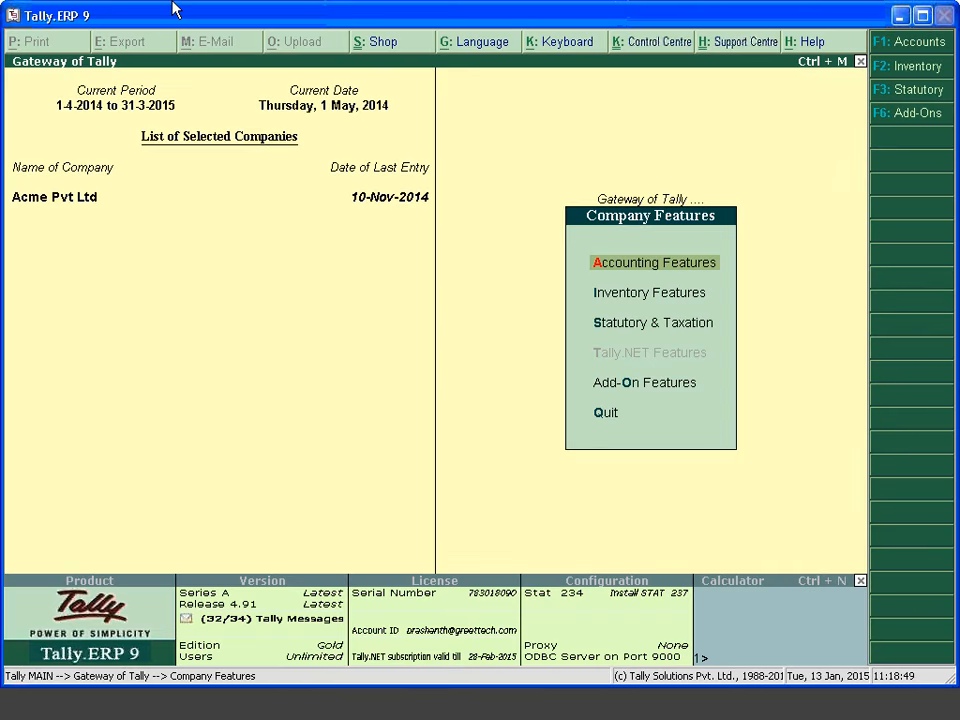
Exit to the Gateway and start a new ledger via Accounts Info > Ledgers > Create
key("Escape")
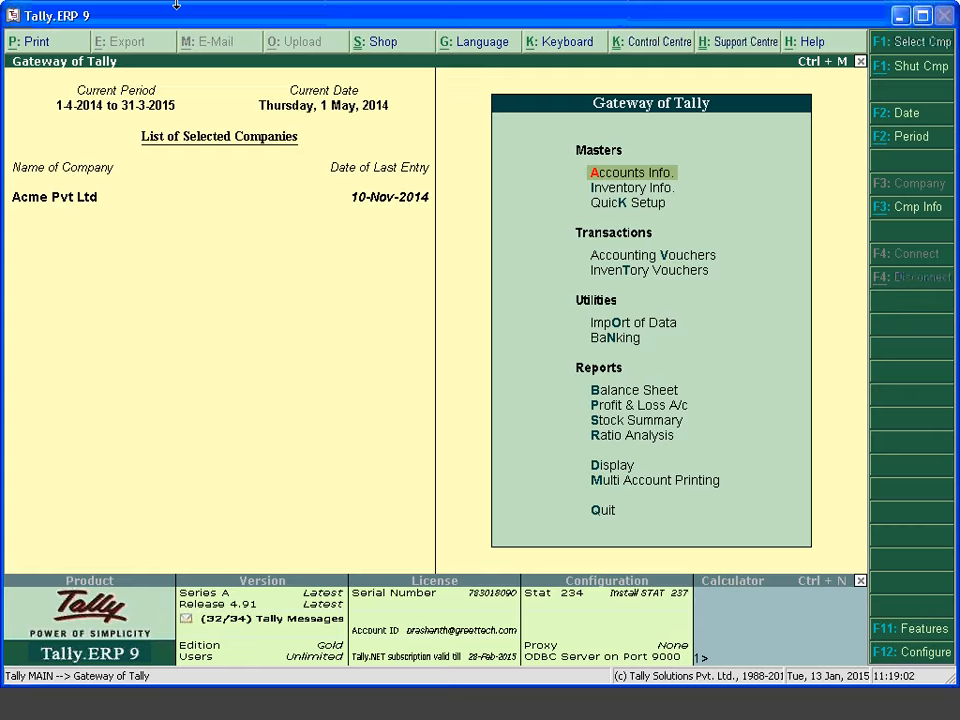
key("Return")
key("Down")
key("Down")
key("l")
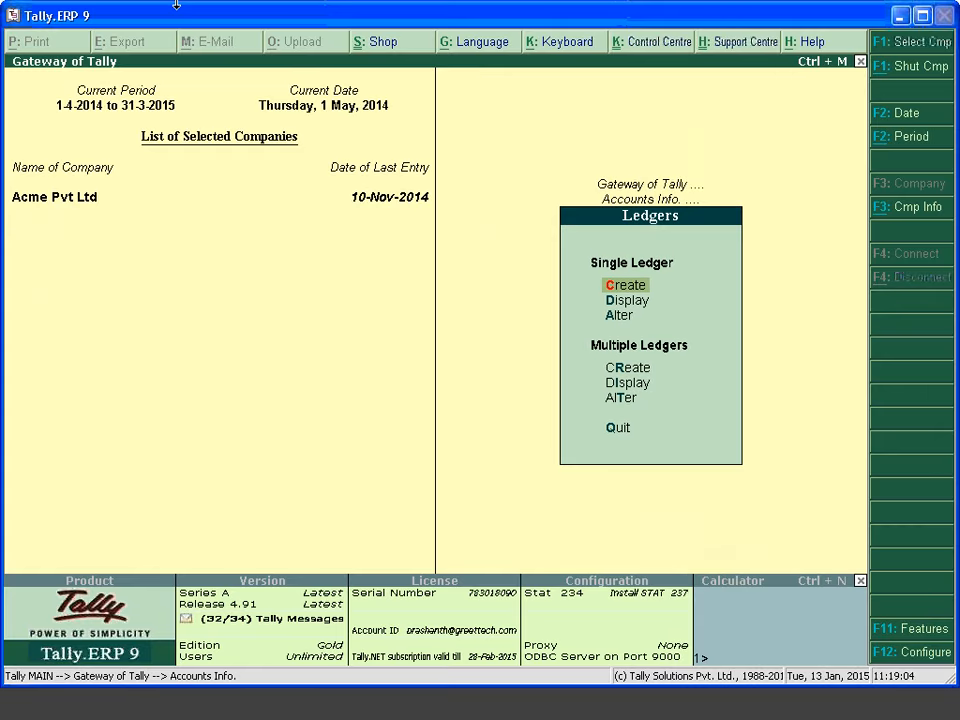
key("Return")
Name the new ledger Party C under Sundry Debtors and leave pricing level Not Applicable
type("Led")
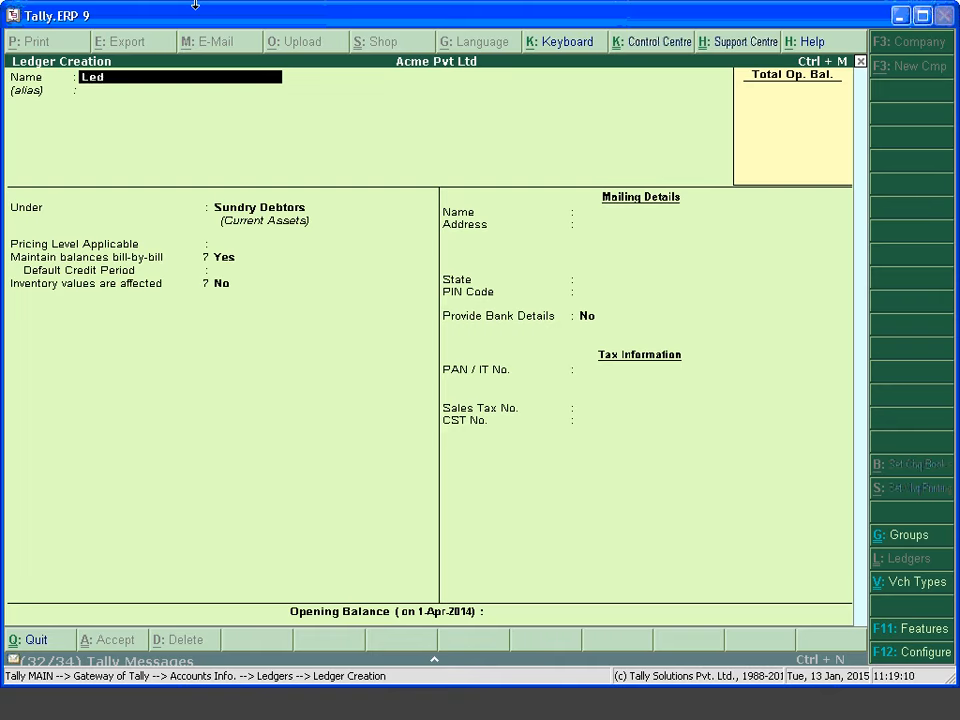
key("BackSpace")
key("BackSpace")
key("BackSpace")
type("Master")
key("BackSpace")
key("BackSpace")
key("BackSpace")
key("BackSpace")
key("BackSpace")
key("BackSpace")
type("Party C")
key("Return")
key("Return")
key("Return")
key("Return")
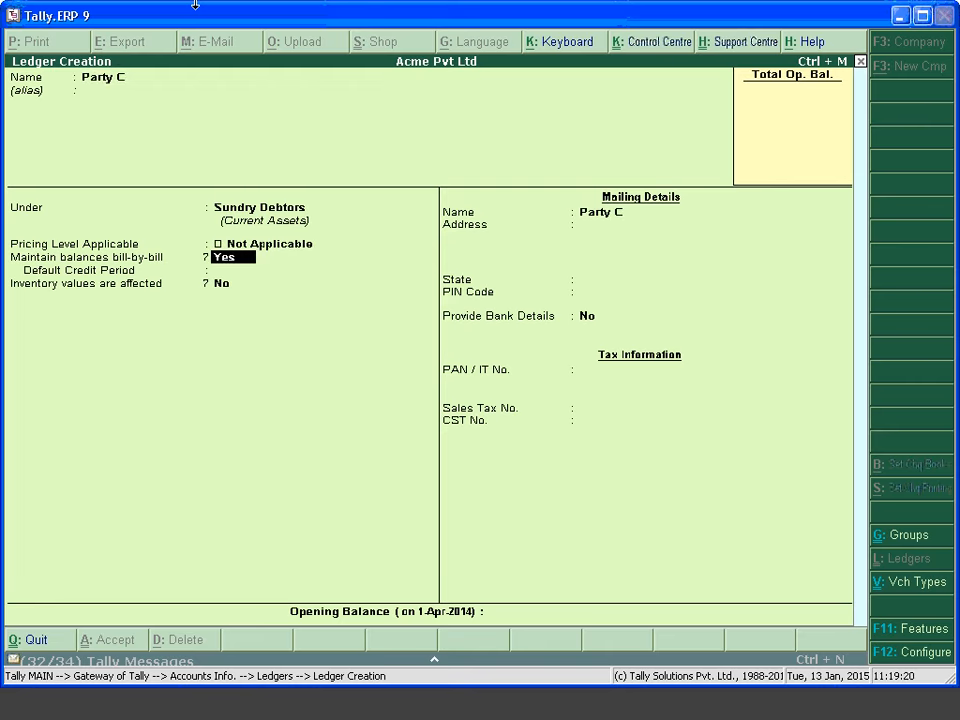
key("Return")
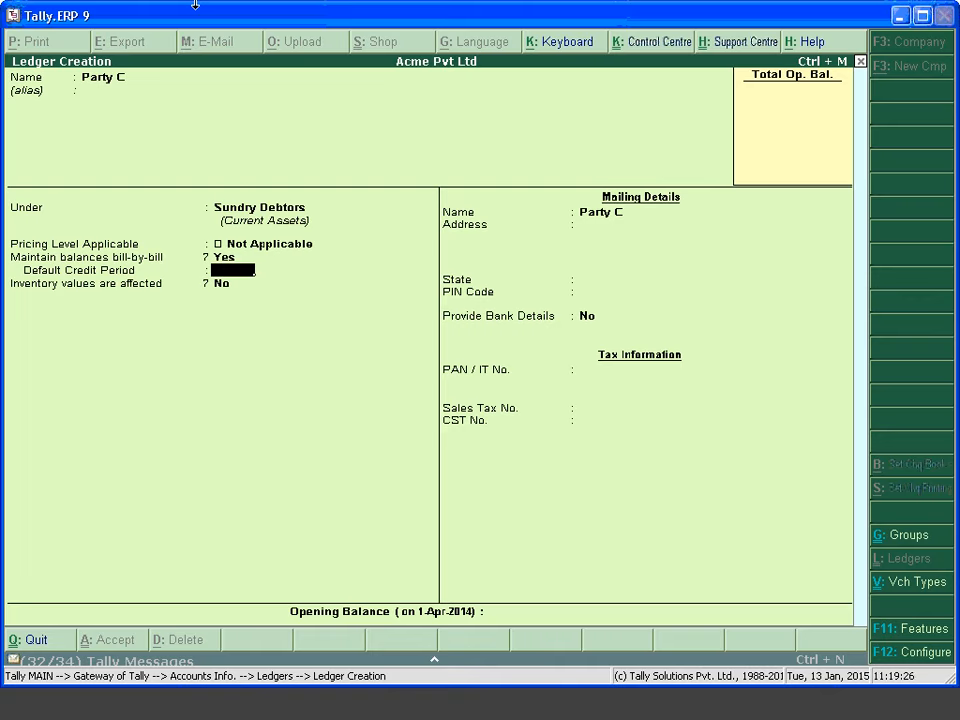
key("Return")
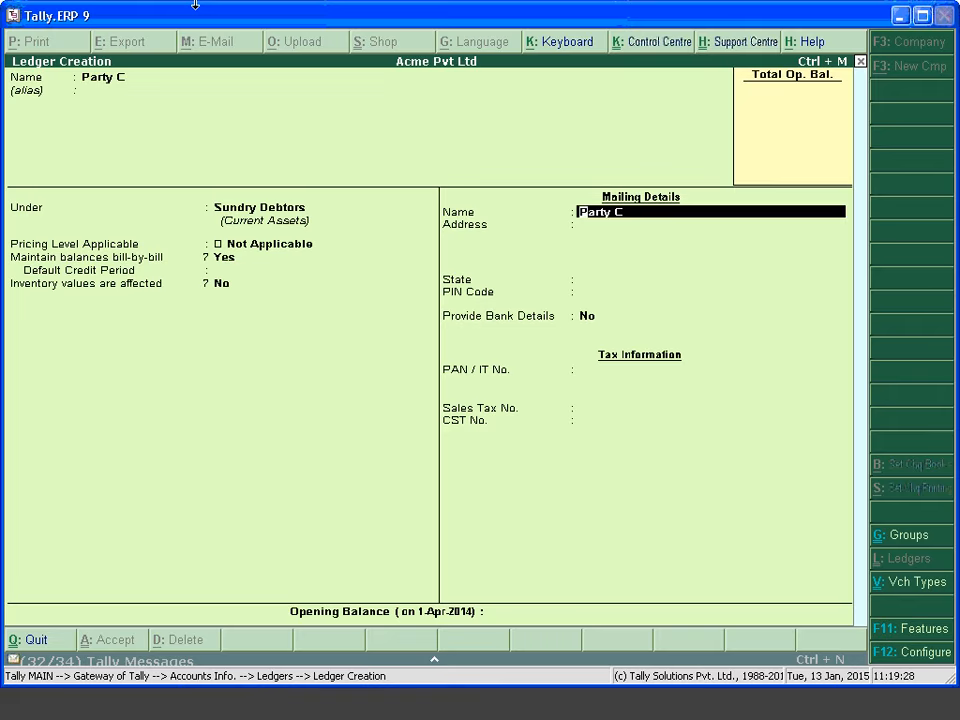
Turn on the multiple-addresses option in the ledger configuration (F12)
key("F12")
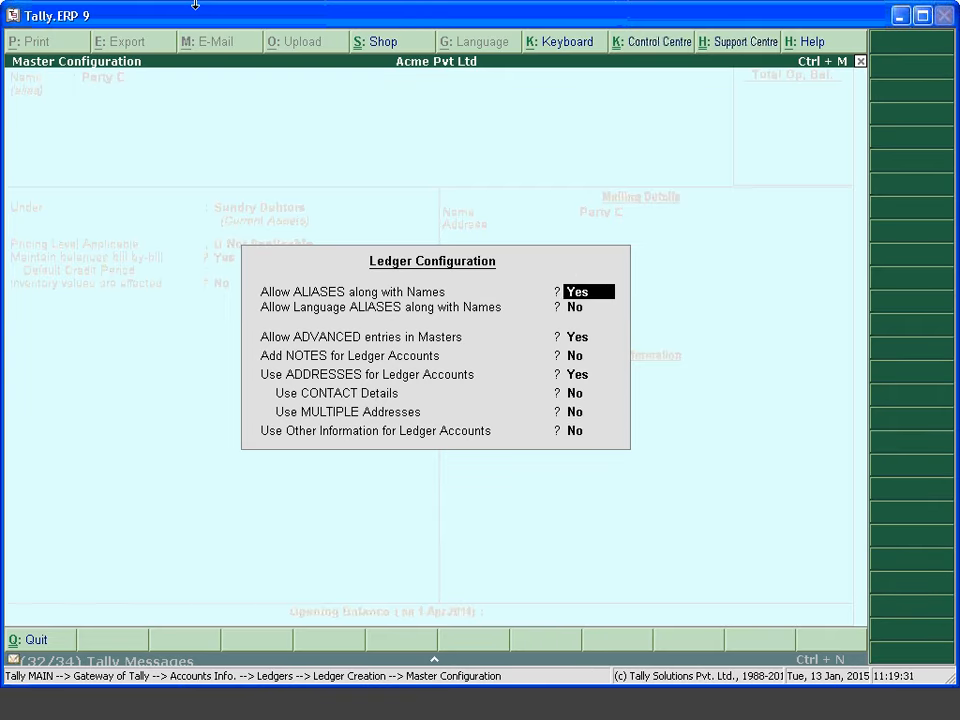
key("Return")
key("Return")
key("Return")
key("Return")
key("Return")
key("Return")
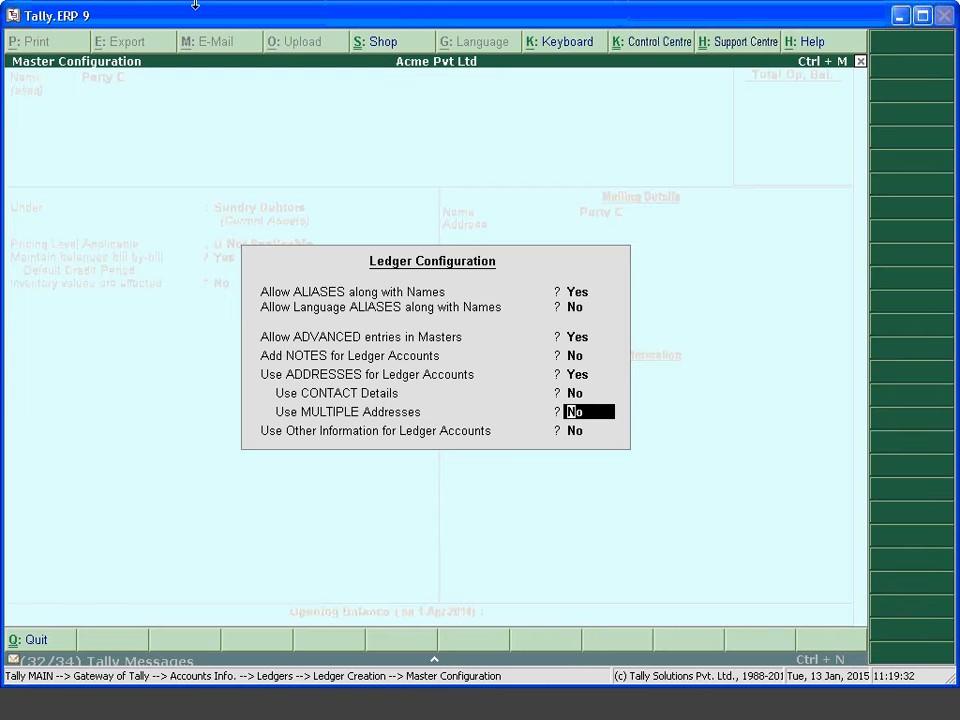
key("Return")
key("Return")
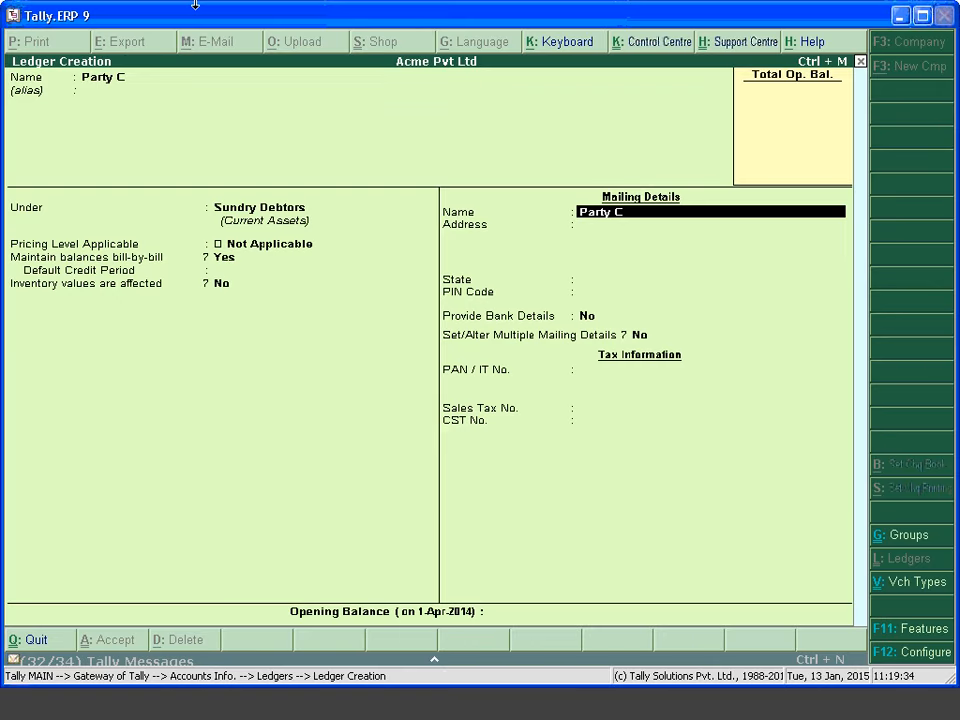
Keep the state as Not Applicable and set Multiple Mailing Details to Yes
key("Return")
key("Return")
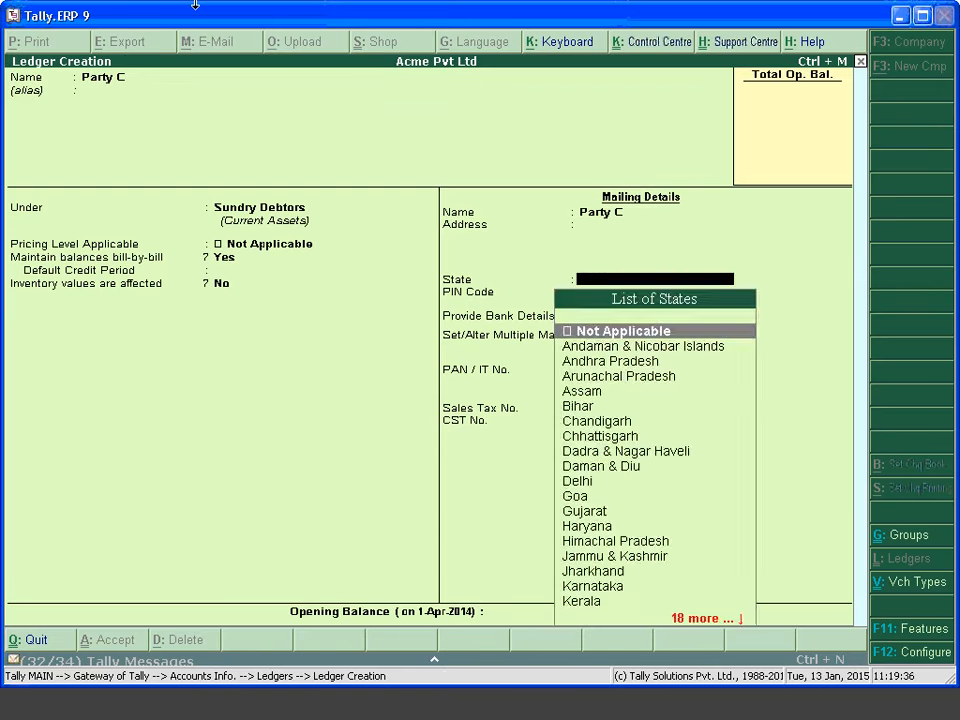
key("Return")
key("Return")
key("Return")
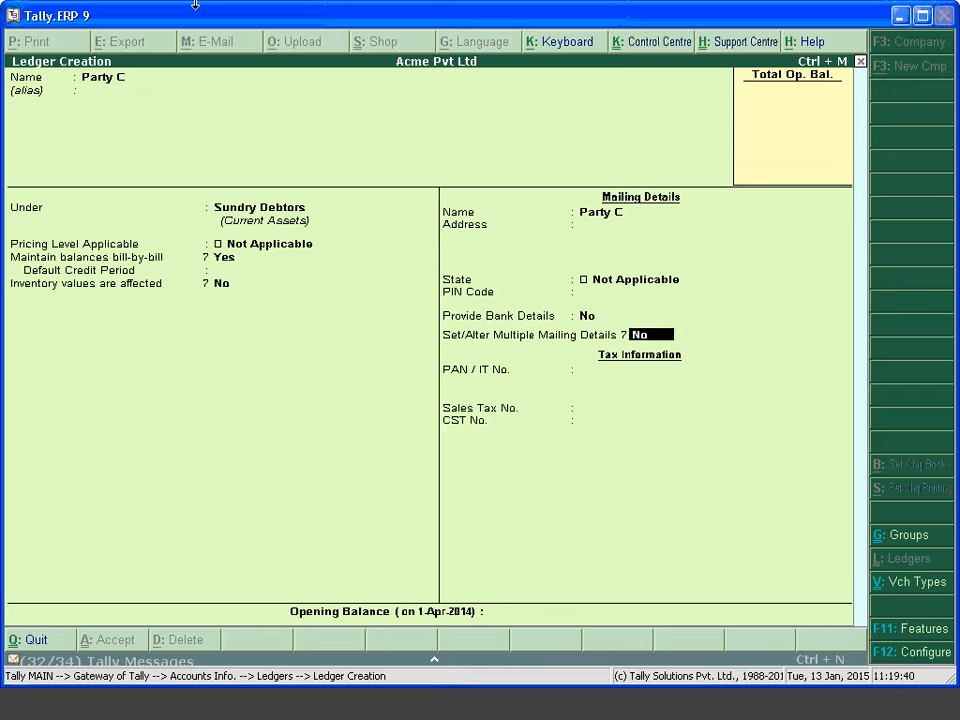
type("y")
key("Return")
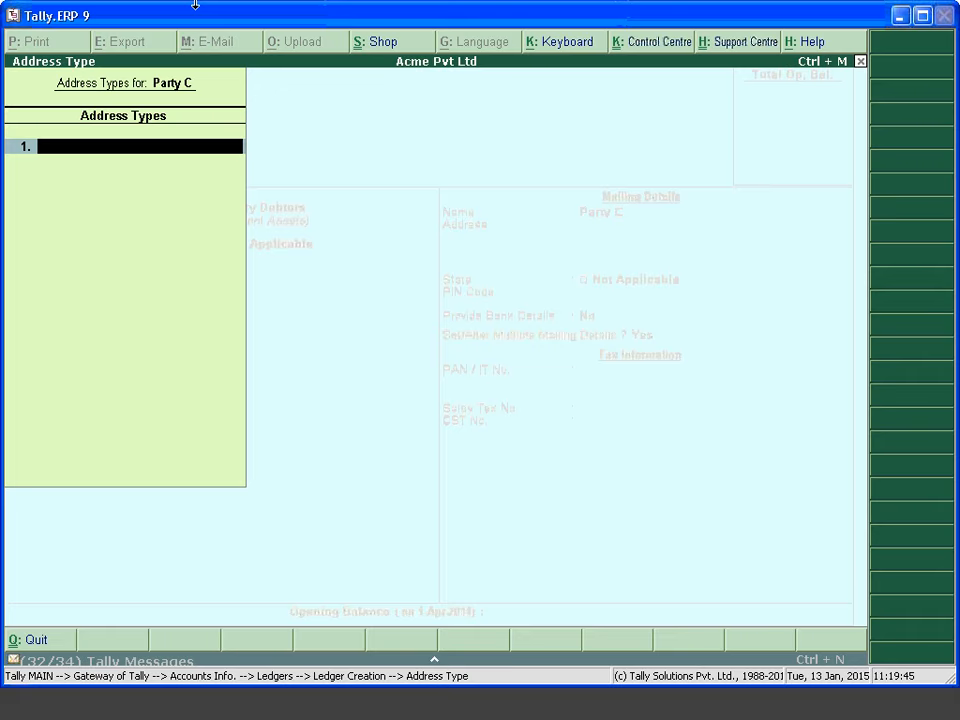
type("Adddress 1")
key("Return")
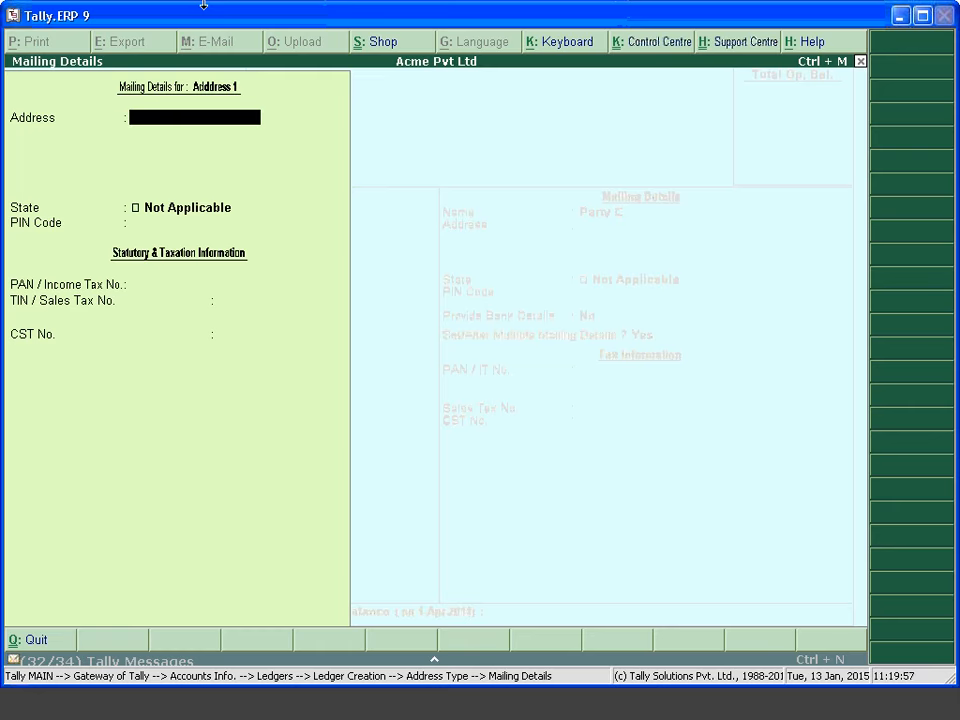
type("Acme")
key("Return")
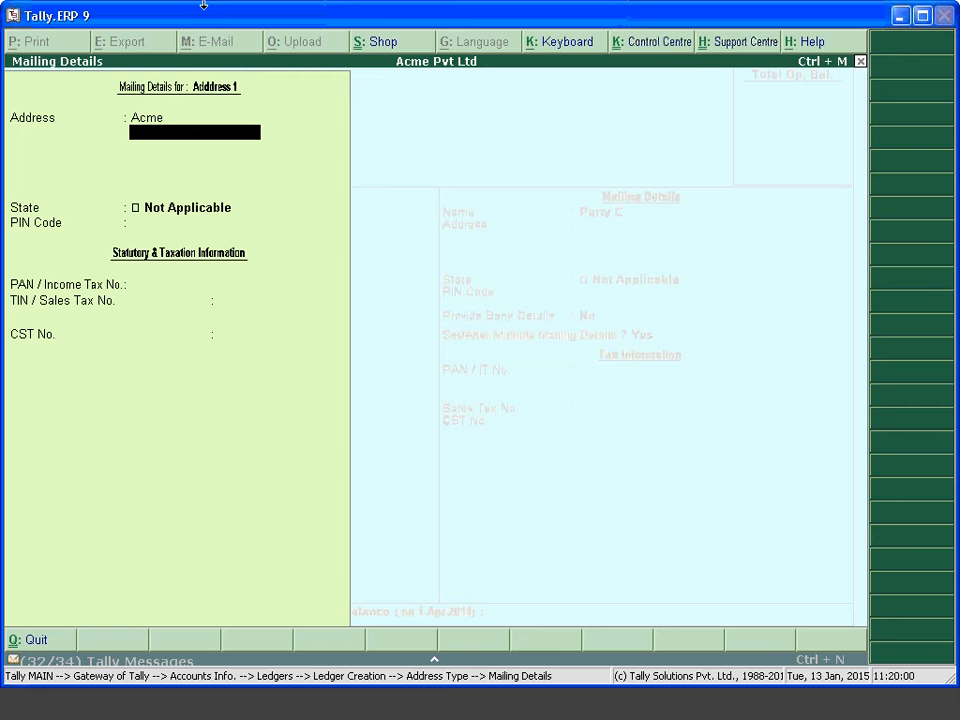
key("Return")
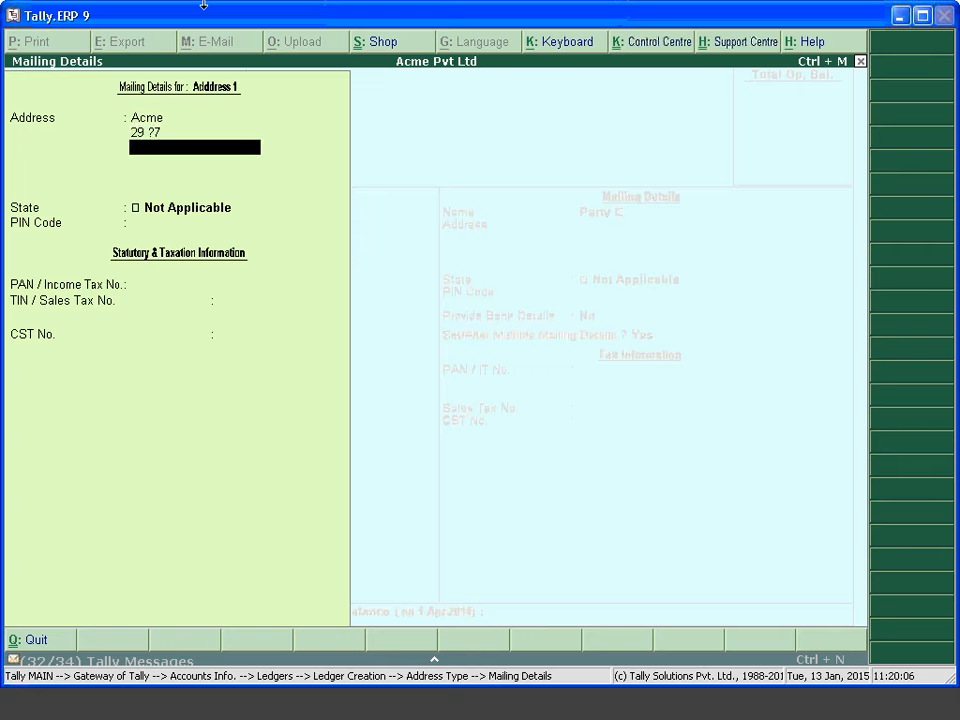
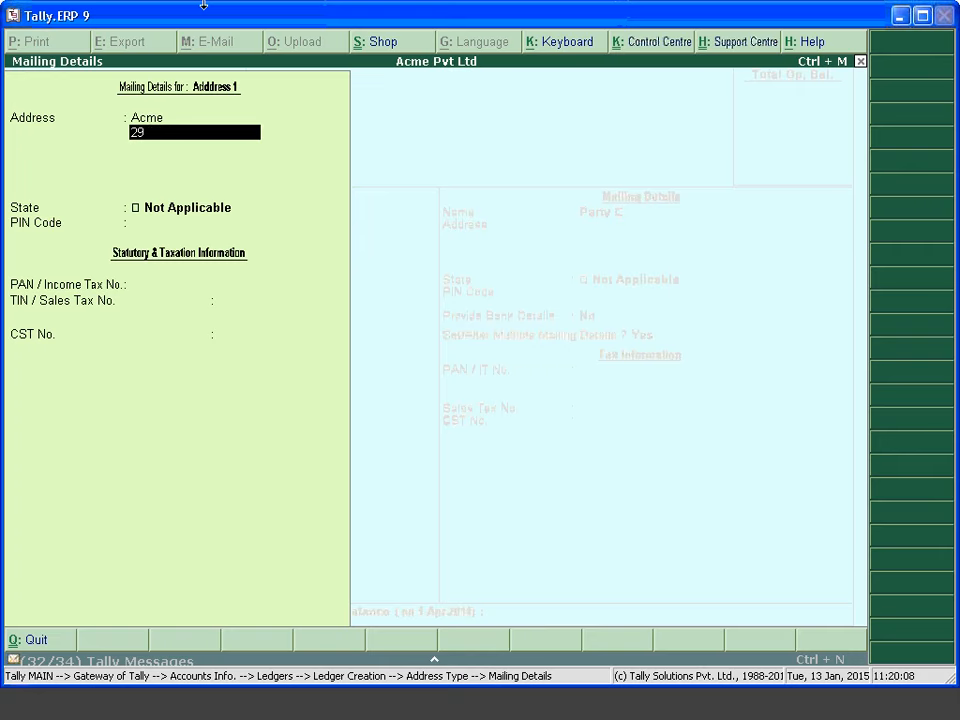
key("Return")
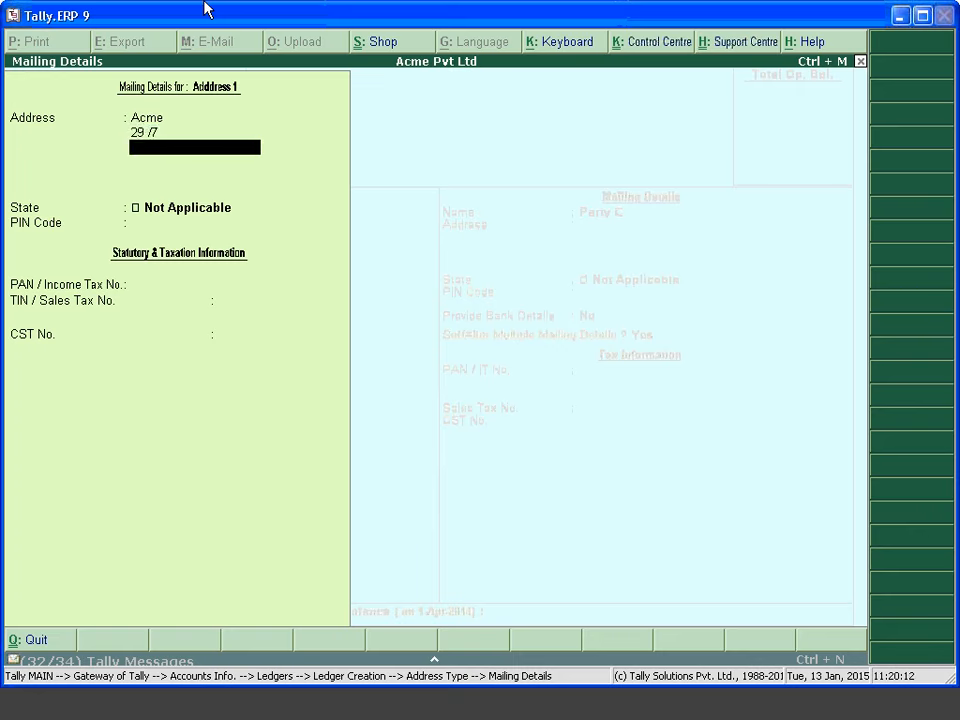
key("Return")
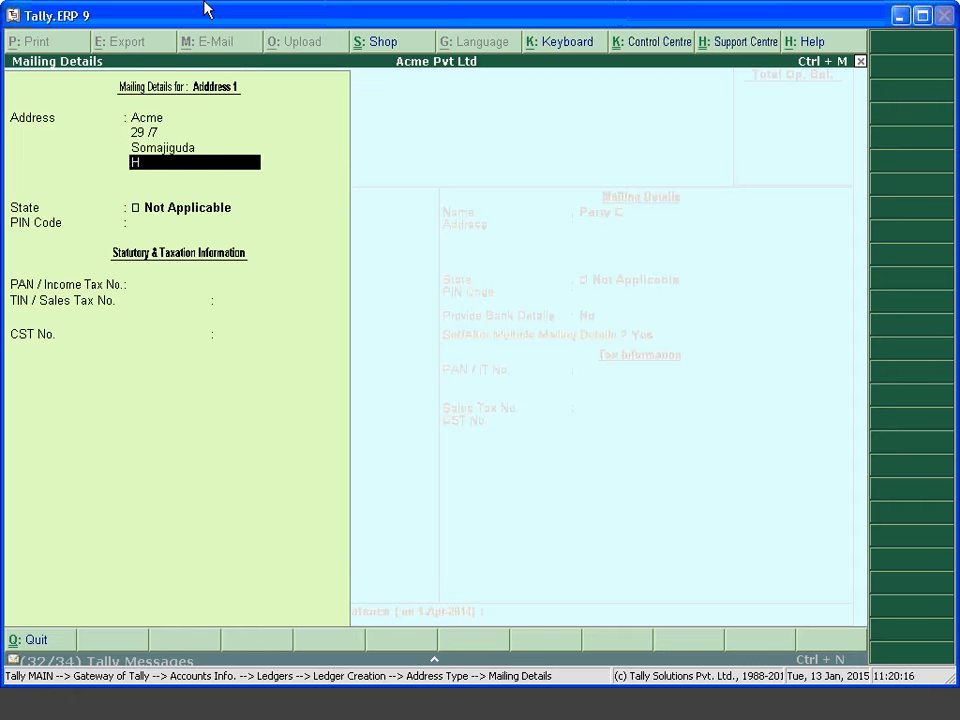
key("Return")
Set the state of Adddress 1 to Andhra Pradesh and save it
key("Return")
key("Return")
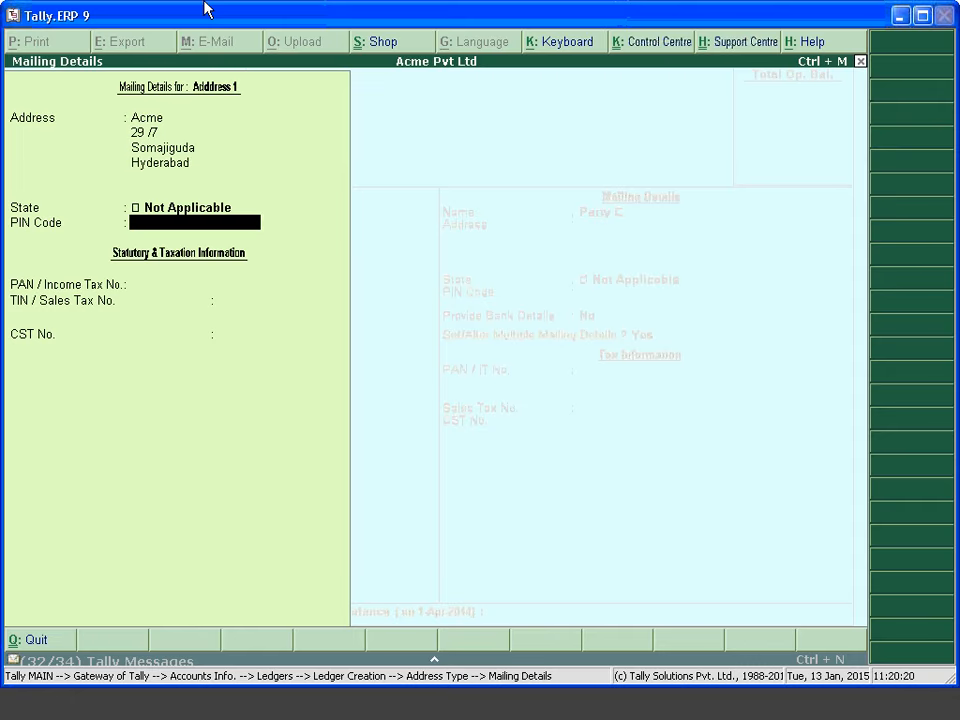
key("Return")
key("Return")
key("Return")
key("Return")
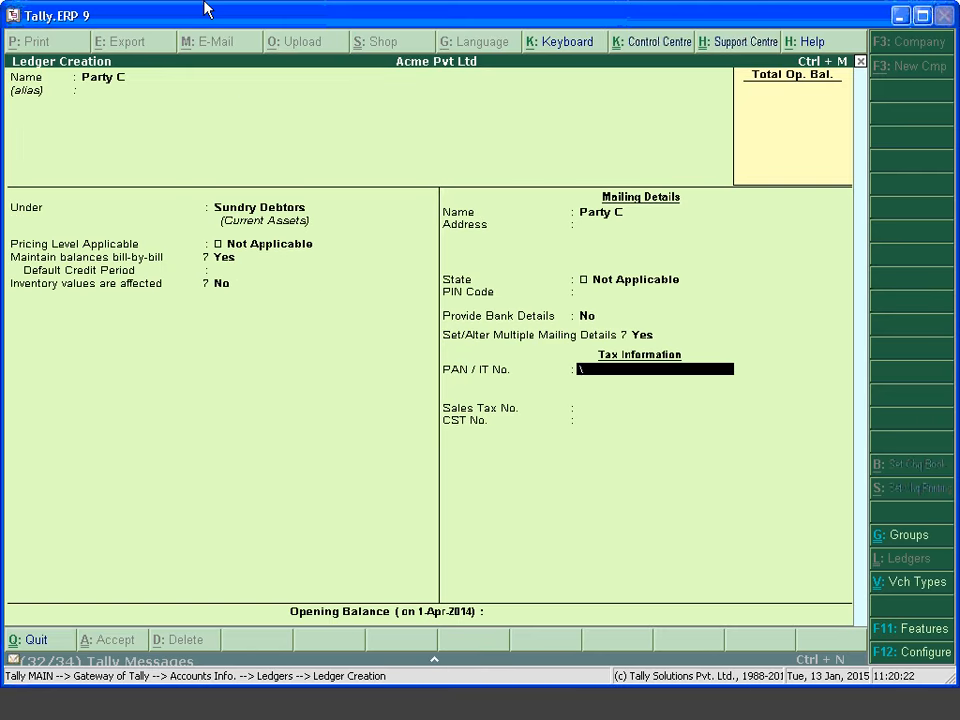
key("BackSpace")
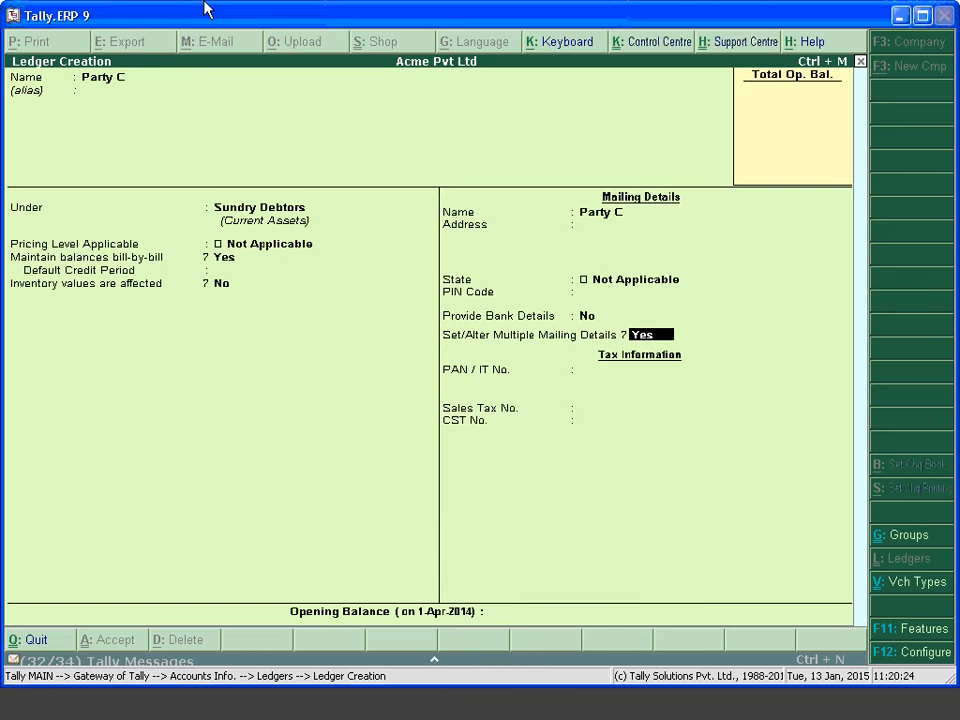
key("Return")
key("Return")
key("Return")
key("Return")
key("Return")
key("Return")
key("Return")
key("Return")
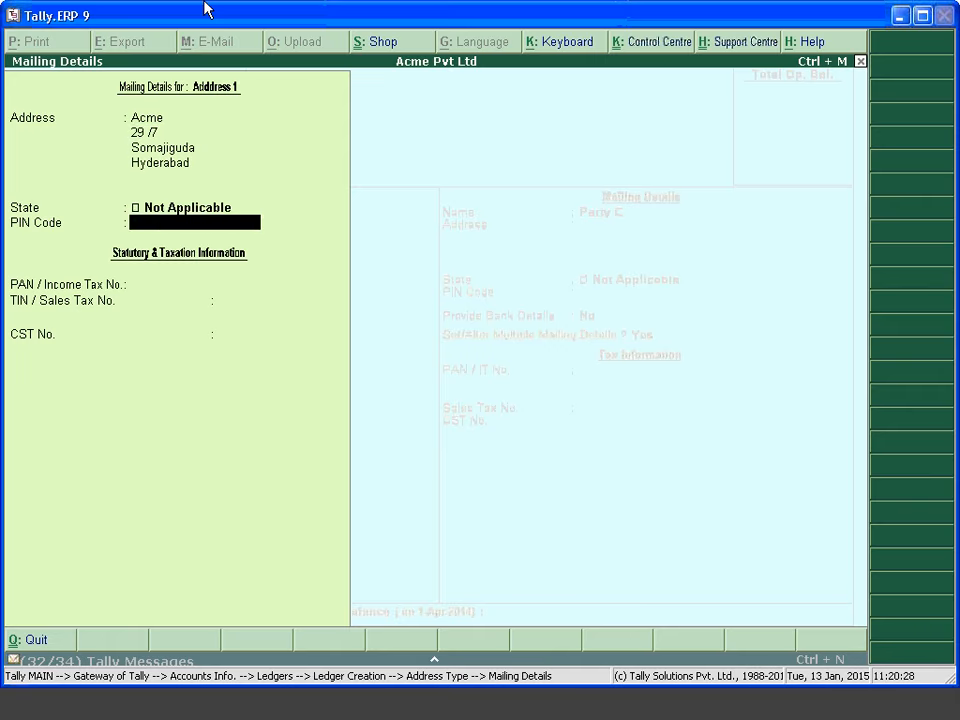
key("BackSpace")
type("Andhra")
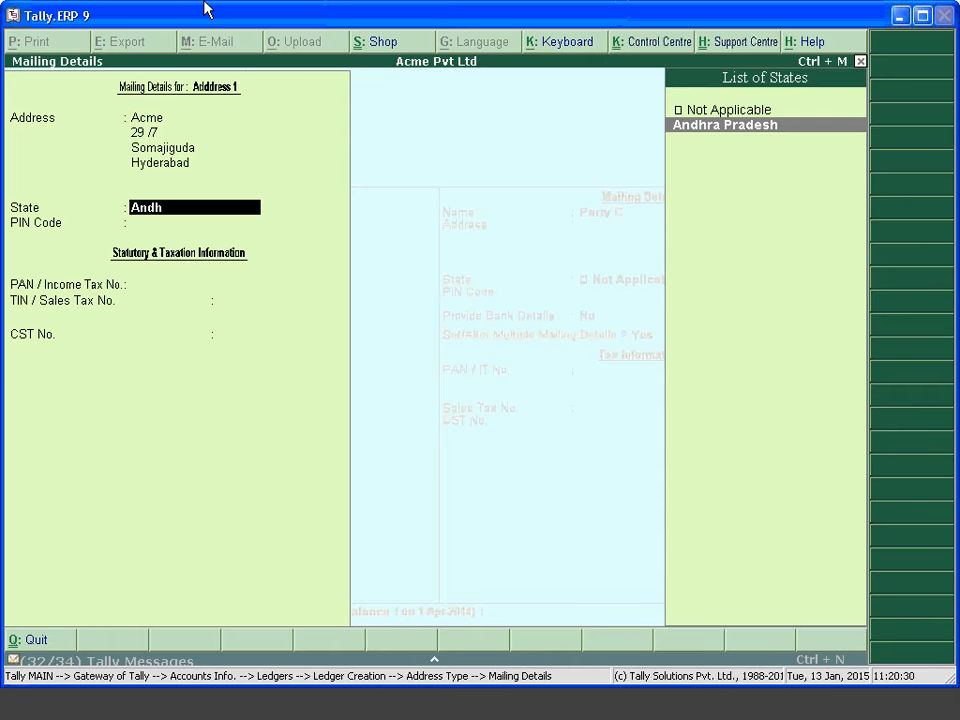
key("Return")
key("Return")
key("Return")
key("Return")
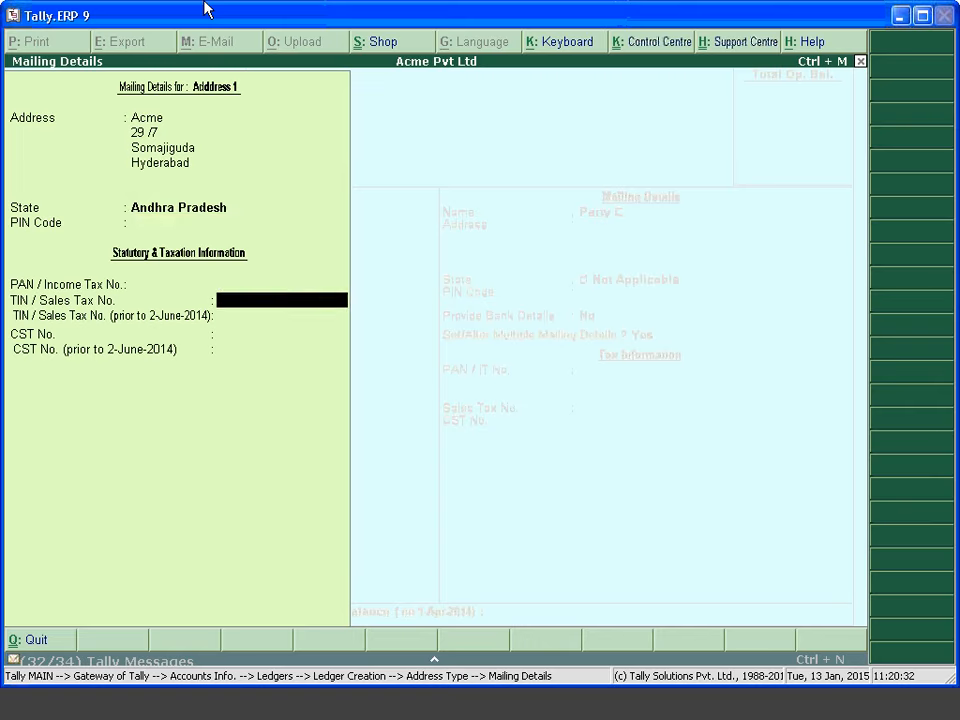
key("Return")
Review and accept the Adddress 1 mailing details
key("BackSpace")
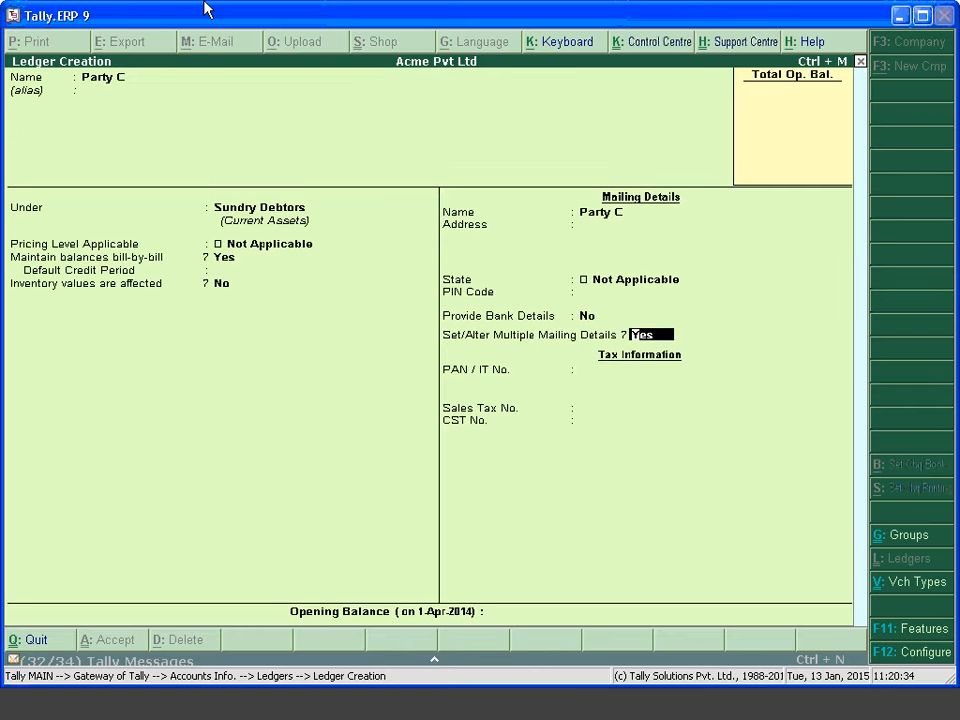
key("Return")
key("Return")
key("Return")
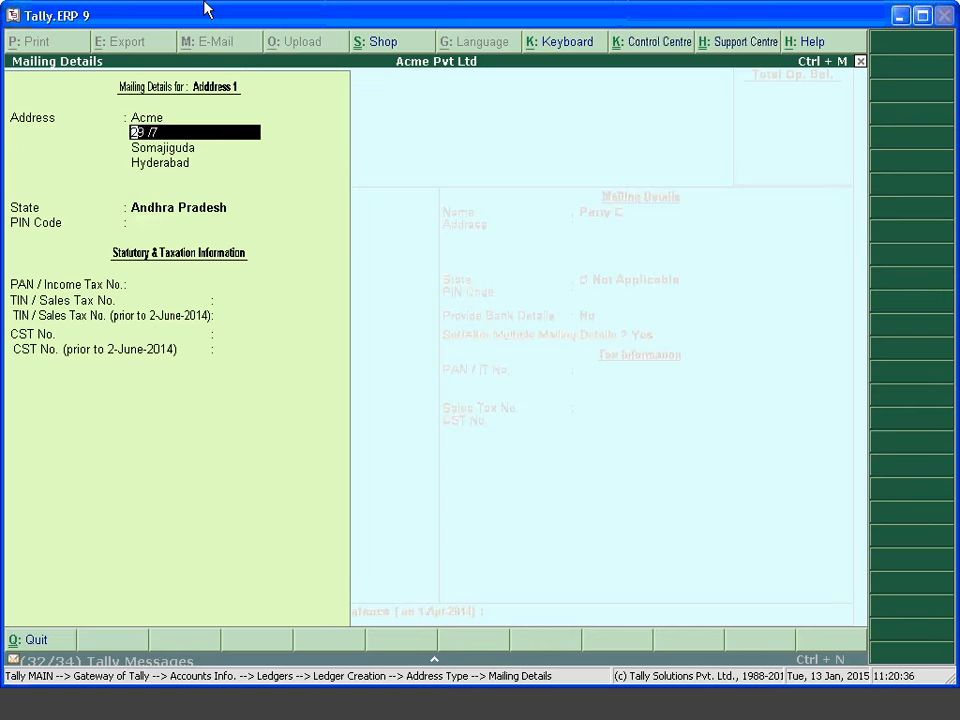
key("ctrl+a")
Add 'Address 2' with lines Acme Dishuk Nagar, Dilshuk Nagar, Near Kotha Pet and Hyderabad
type("Addres")
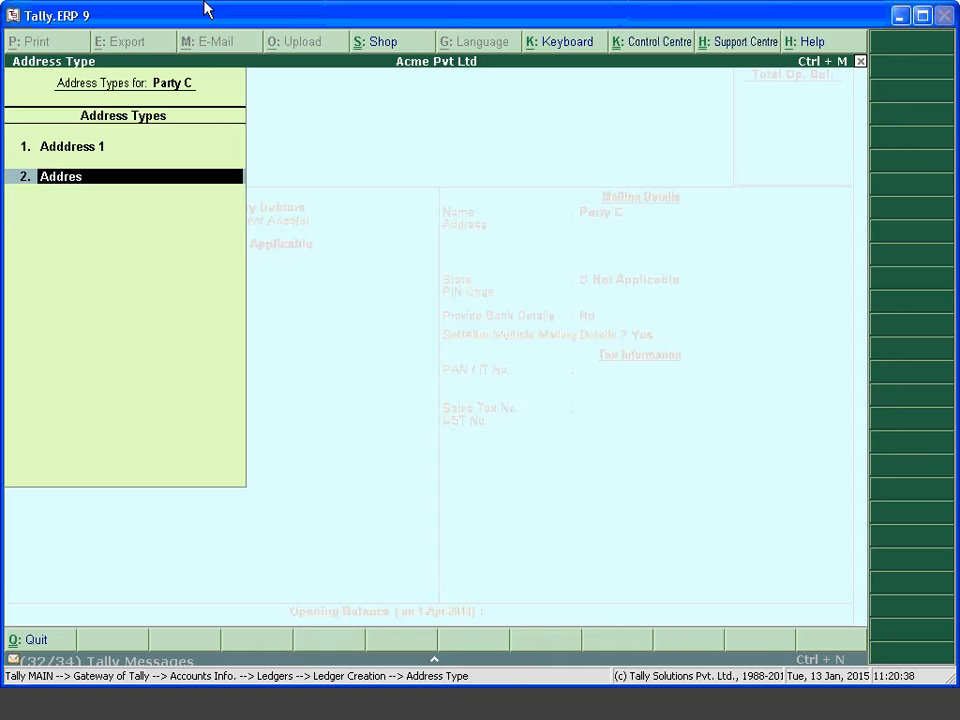
type("s 2")
key("Return")
type("A")
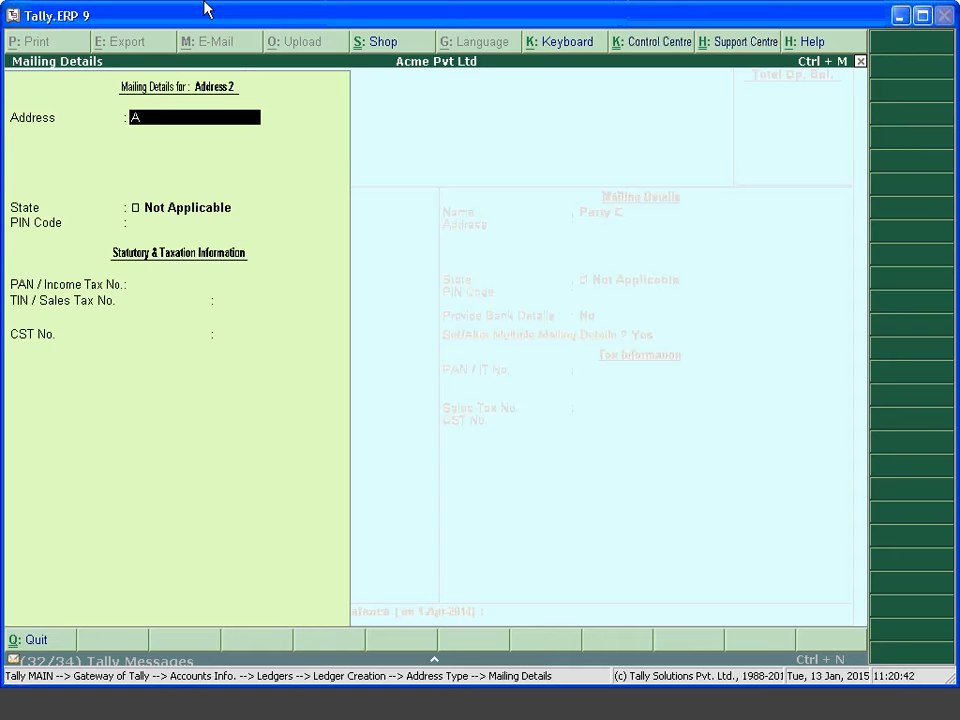
type("cme Dishuk Nagar")
key("Return")
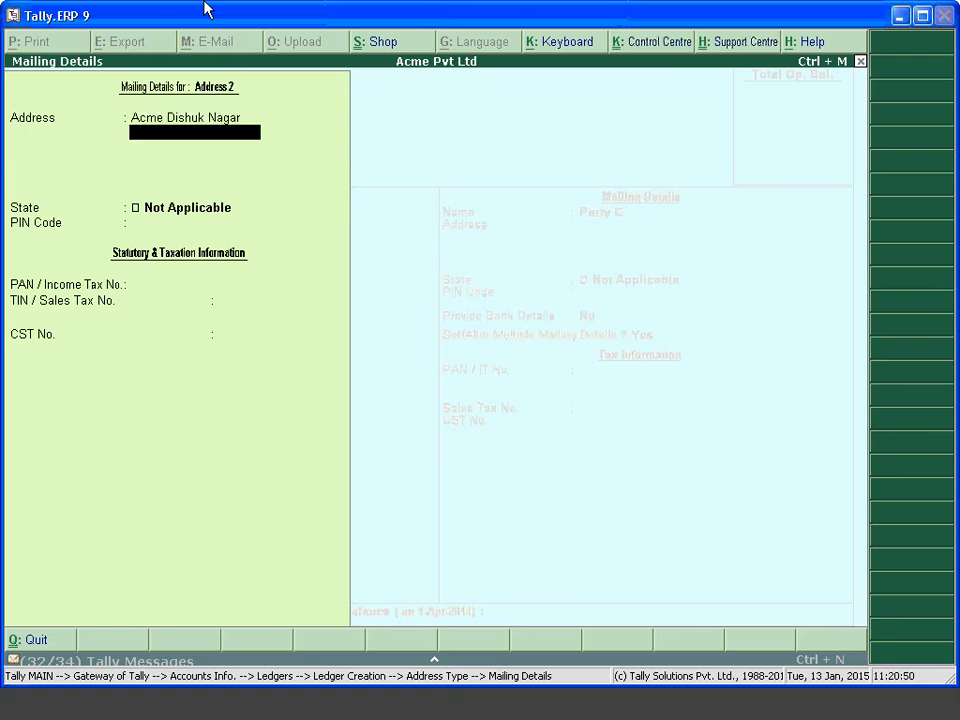
type("Dilshuk Nagar")
key("Return")
type("Near K")
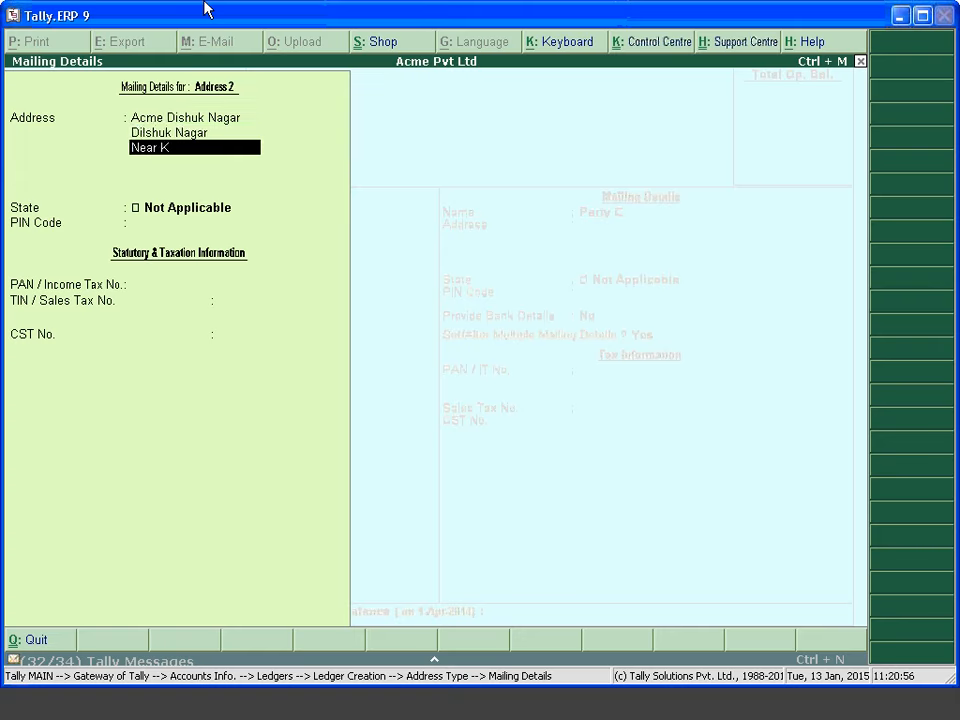
type("otha Pet")
key("Return")
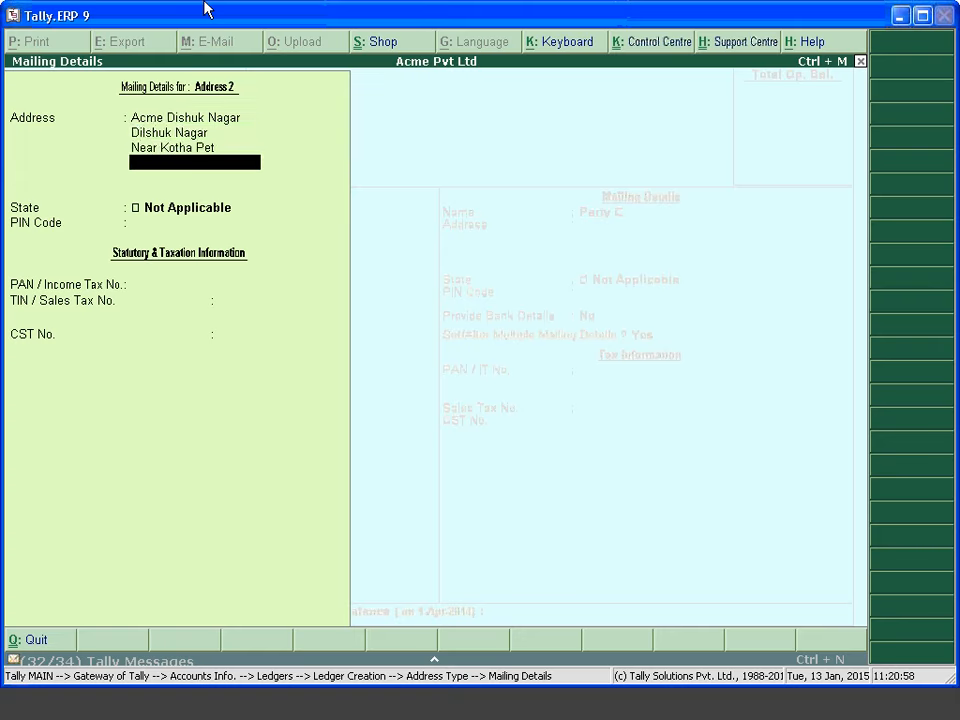
type("Hyderabad")
key("Return")
key("Return")
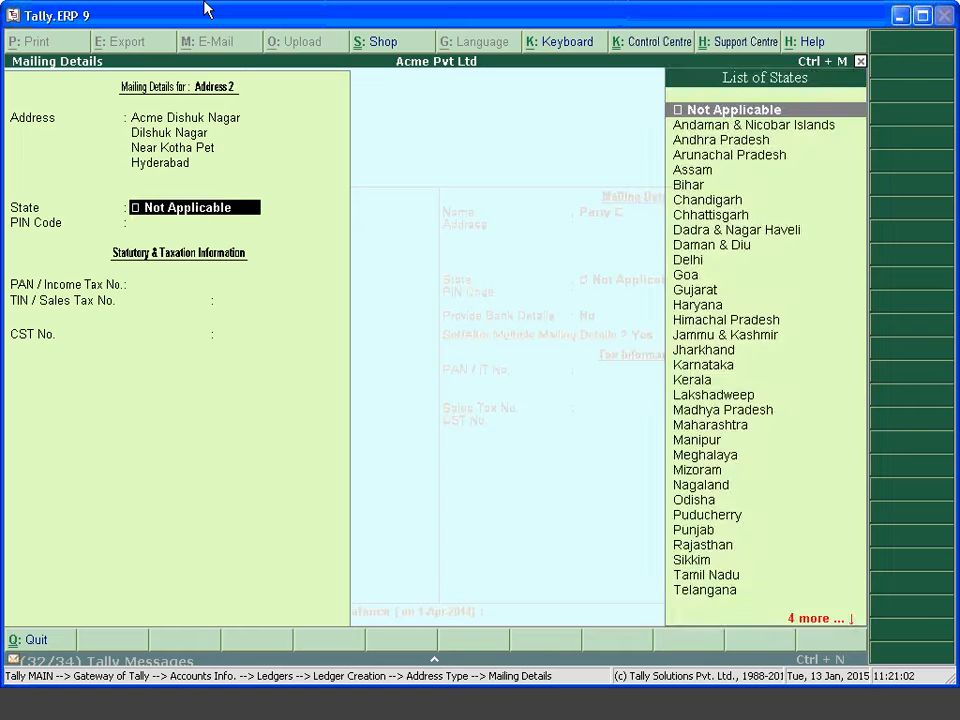
Set the state of Address 2 to Andhra Pradesh and accept its mailing details
key("Return")
key("Return")
type("\\\\")
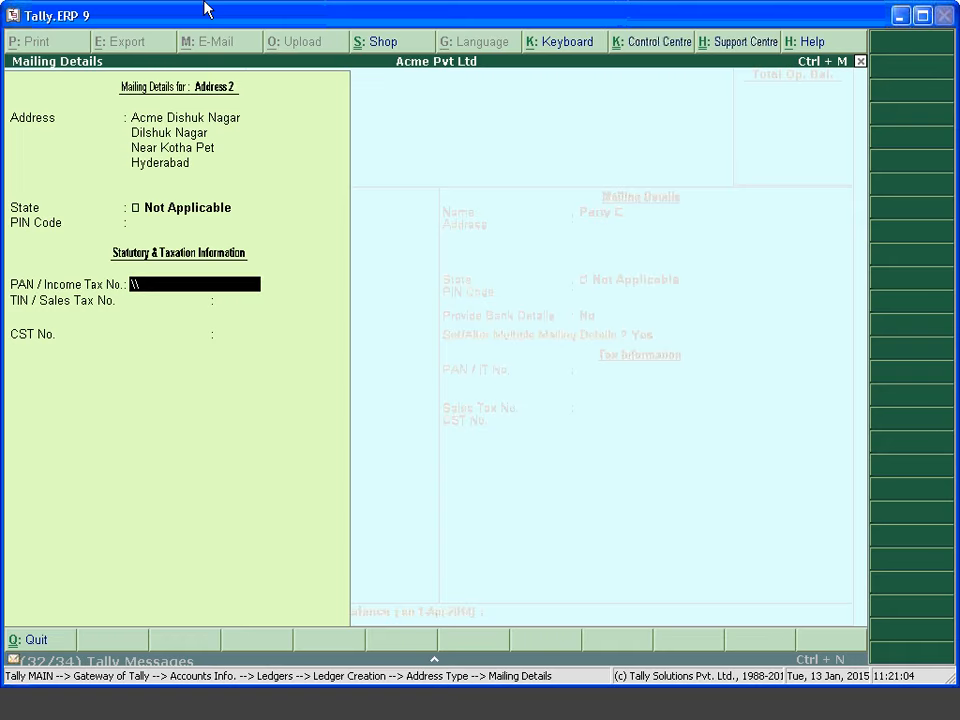
key("BackSpace")
key("BackSpace")
key("BackSpace")
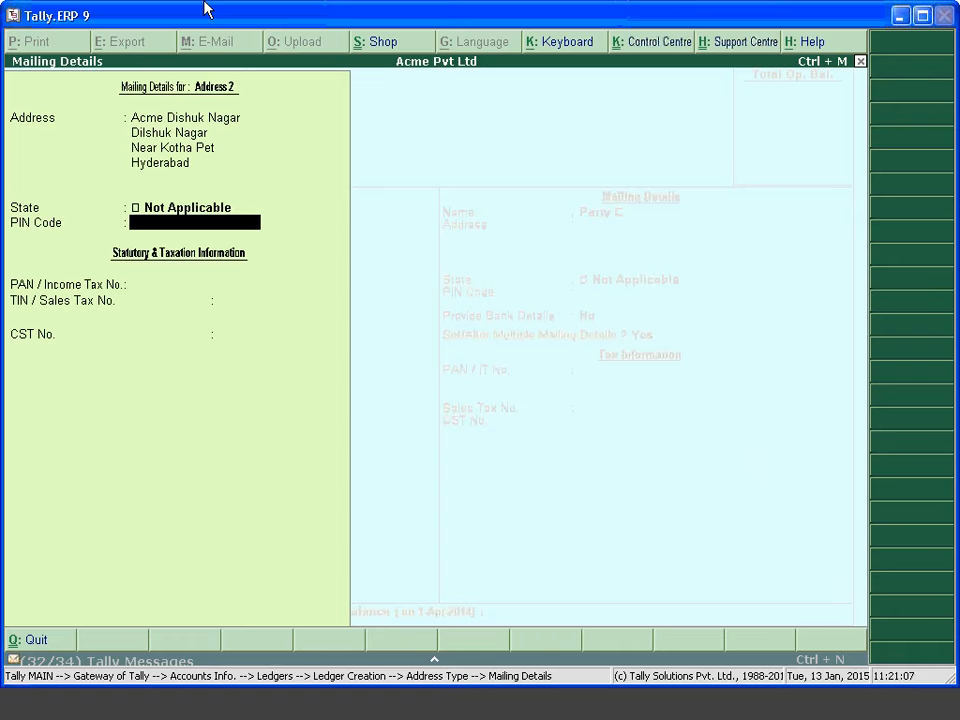
key("BackSpace")
key("Down")
key("Down")
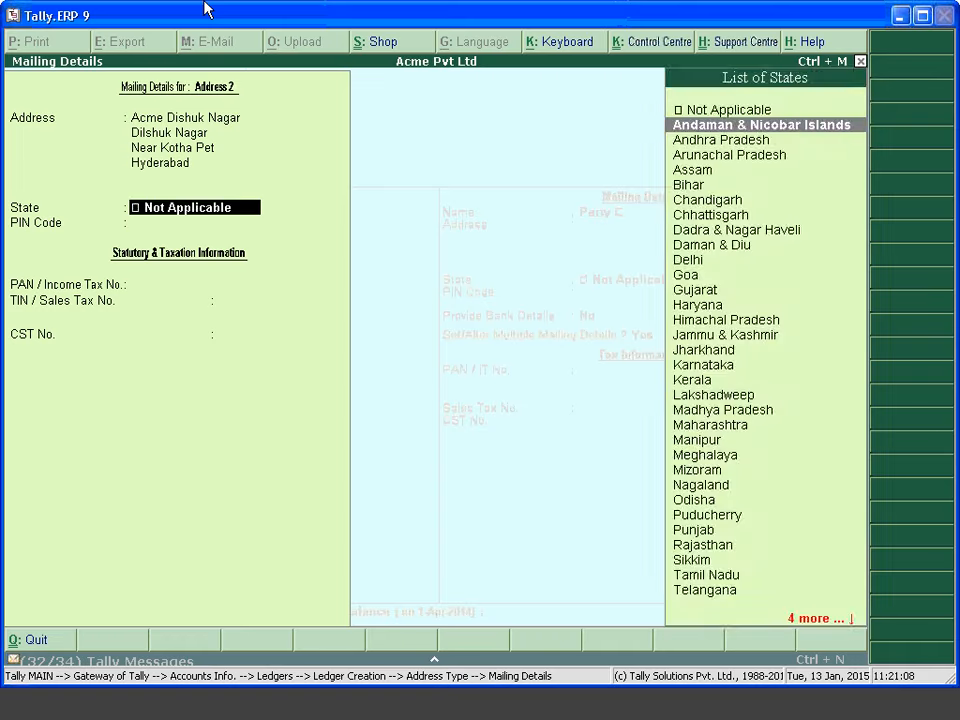
key("Return")
key("ctrl+a")
Save the Party C ledger and return to the Gateway of Tally
key("Return")
key("Return")
key("Return")
key("Return")
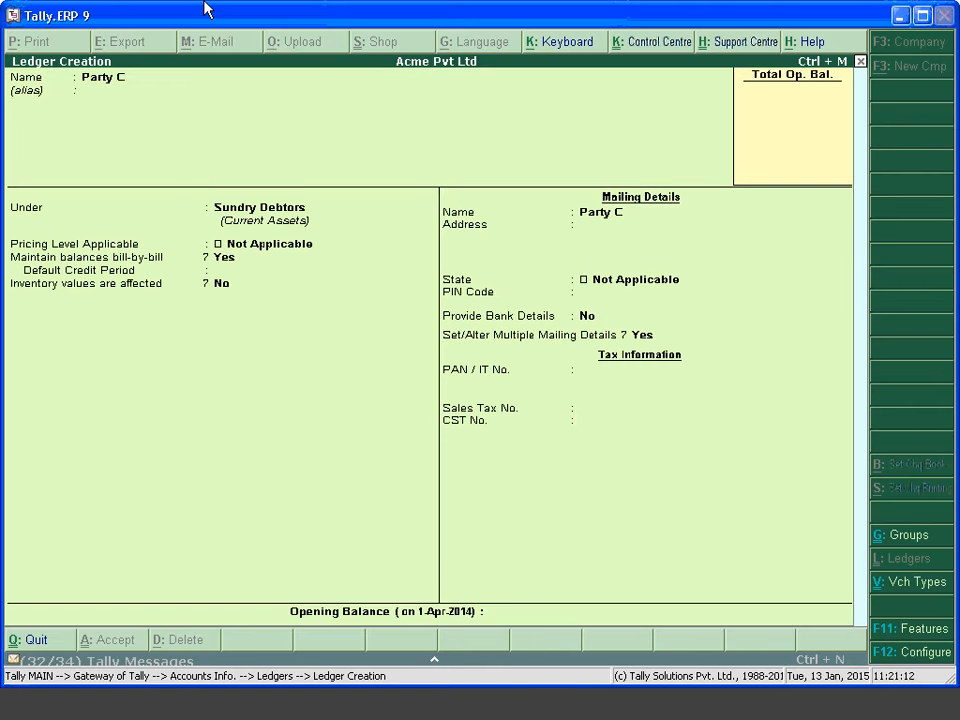
key("Return")
key("Escape")
key("Return")
key("Escape")
key("Escape")
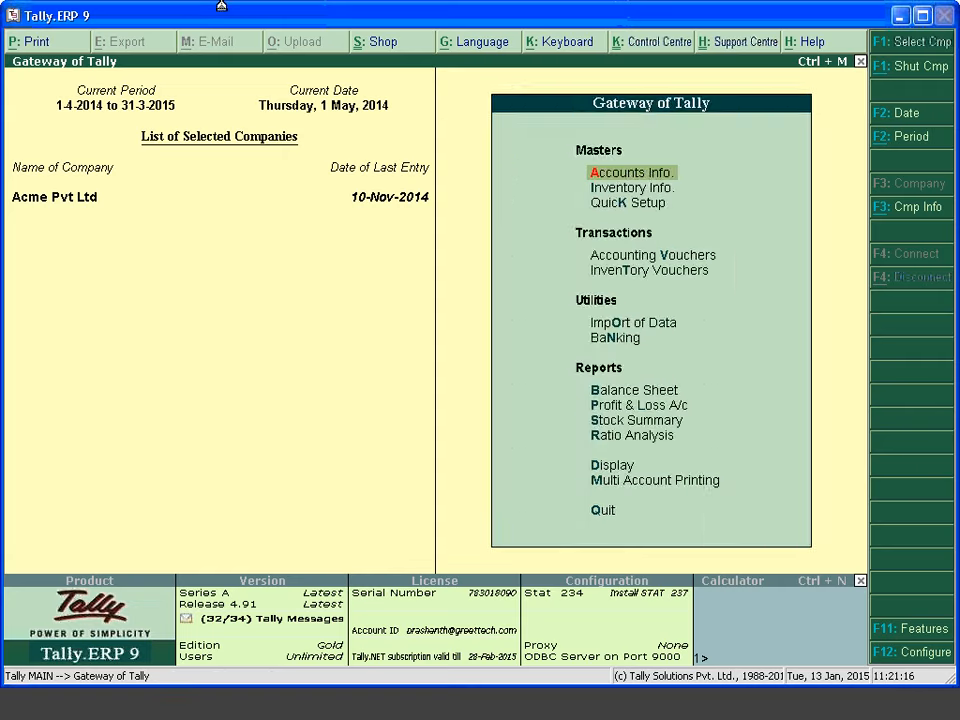
Start a sales voucher with Party C as the party account
key("v")
key("Return")
key("Down")
key("Down")
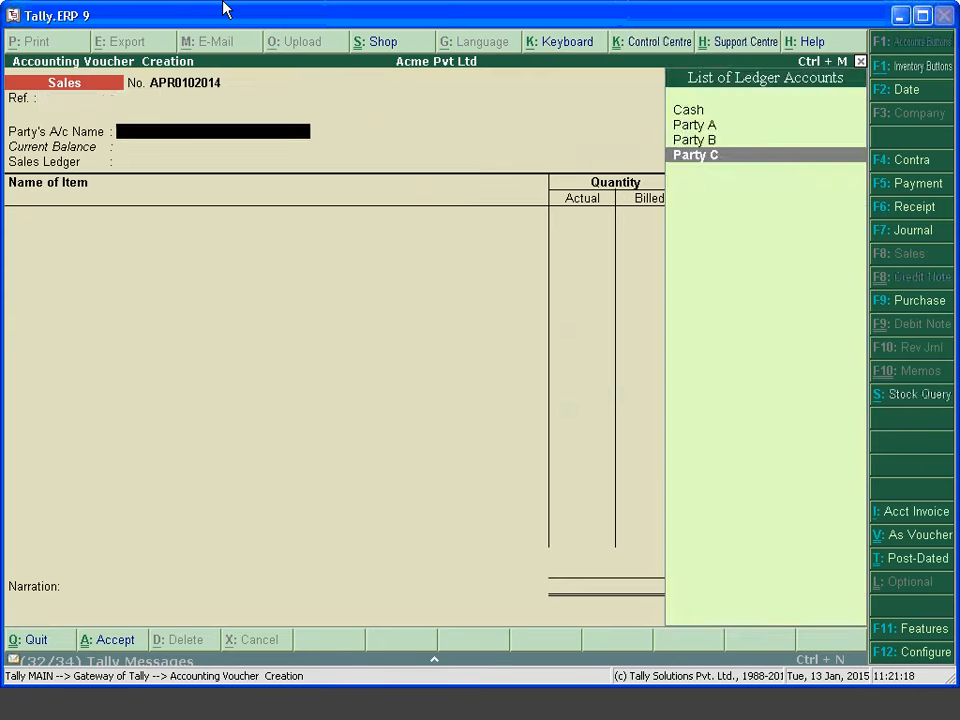
key("Return")
key("Return")
key("Return")
key("Return")
key("Return")
key("Return")
key("Return")
key("Return")
key("Return")
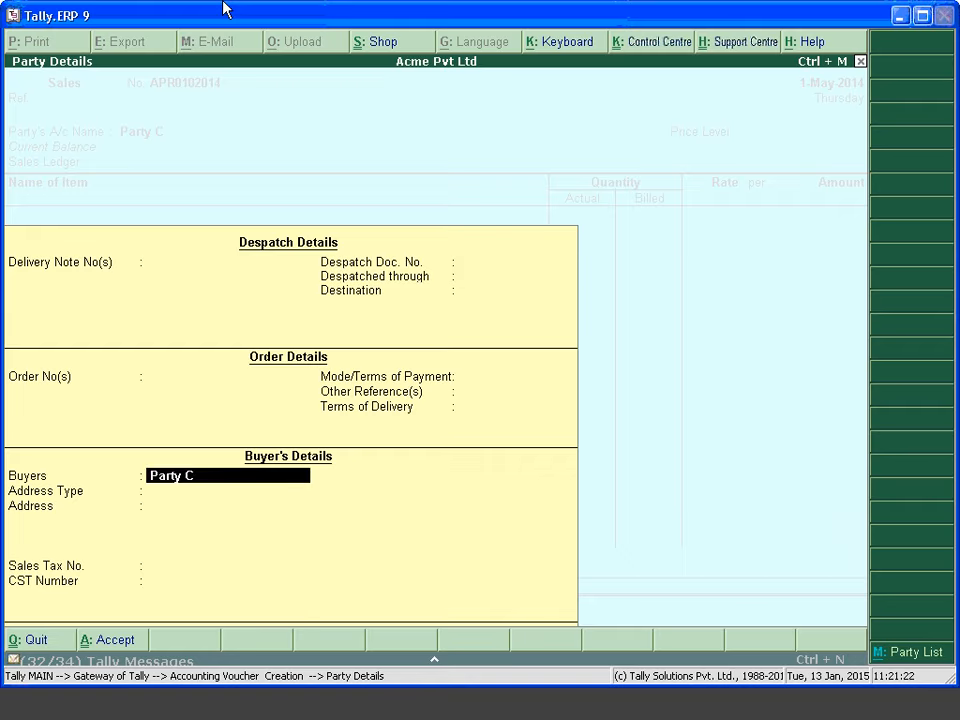
key("Escape")
key("Return")
key("Return")
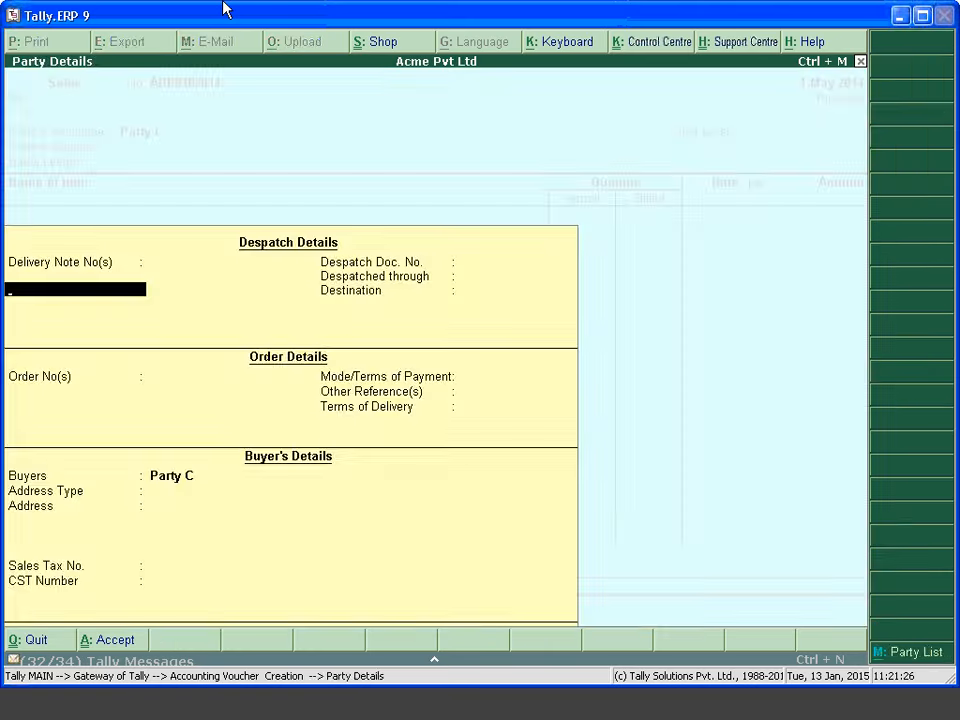
key("Escape")
Allow separate buyer and consignee names in the voucher configuration (F12)
key("Return")
key("F12")
key("Down")
key("Down")
key("Down")
key("Up")
key("Up")
key("y")
key("ctrl+a")
Set the consignee address type to Adddress 1 and the buyer's to Address 2
key("Return")
key("Return")
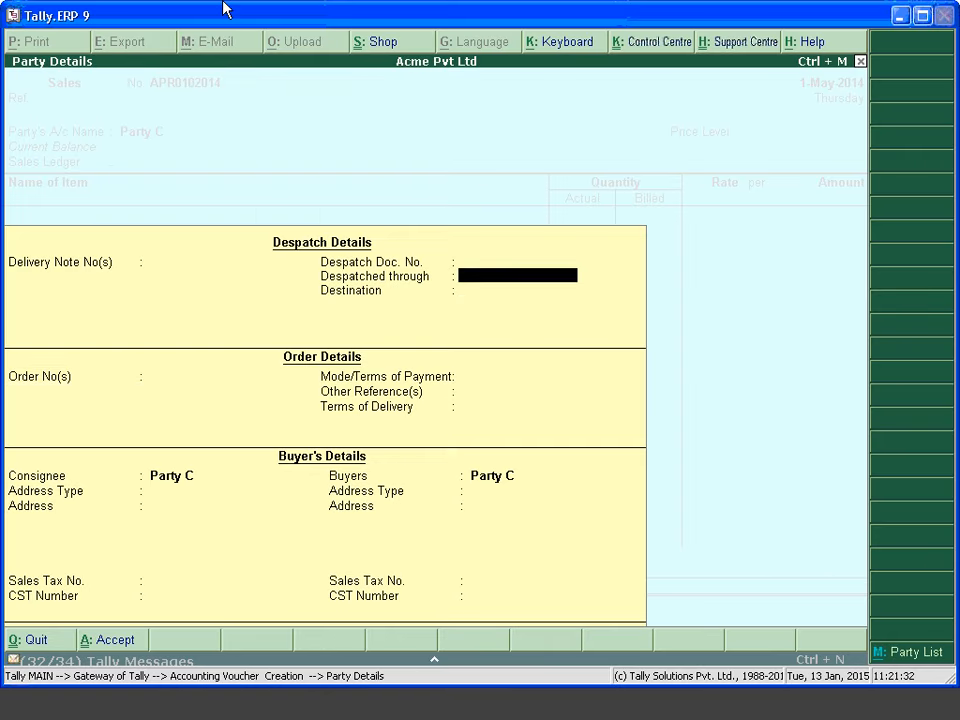
key("Return")
key("Return")
key("Return")
key("Return")
key("Return")
key("Return")
key("Return")
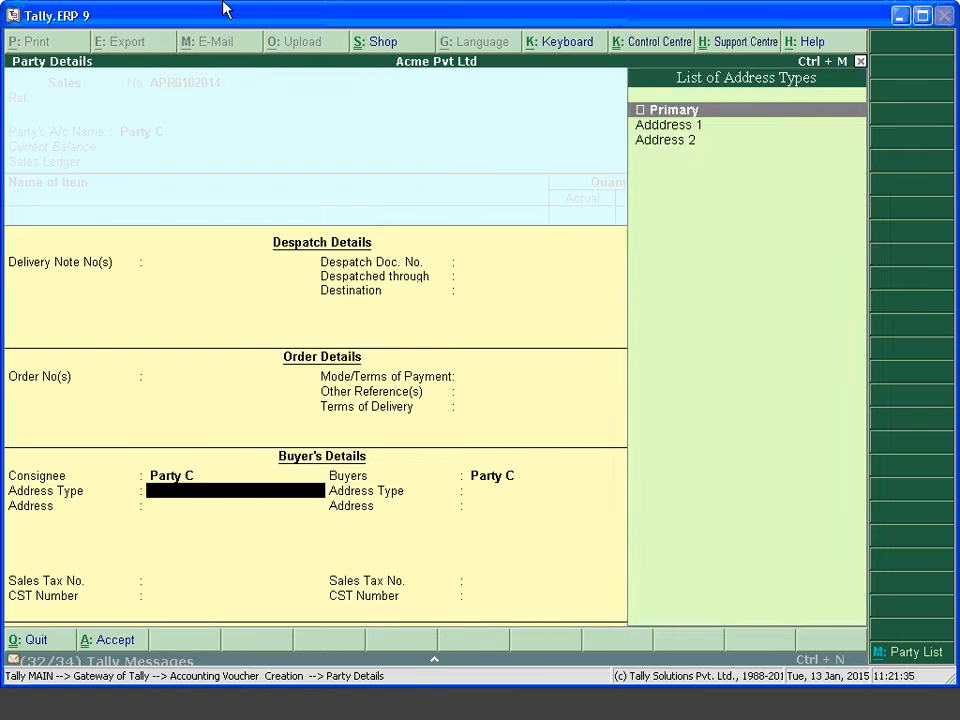
key("Down")
key("Return")
key("Return")
key("Return")
key("Return")
key("Return")
key("Return")
key("Return")
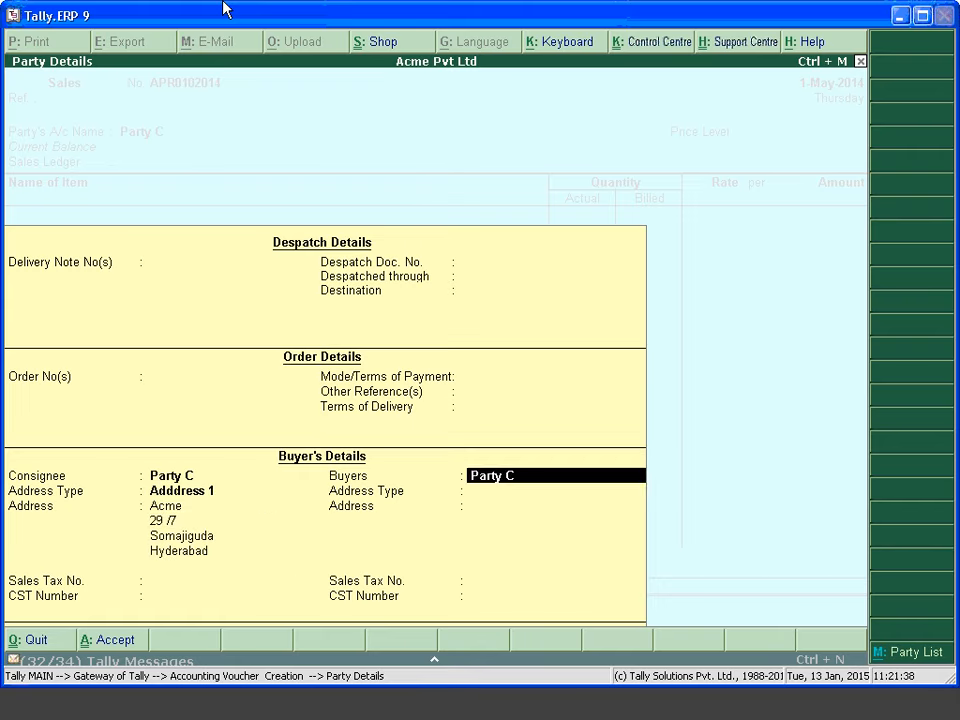
key("Return")
key("Down")
key("Down")
key("Return")
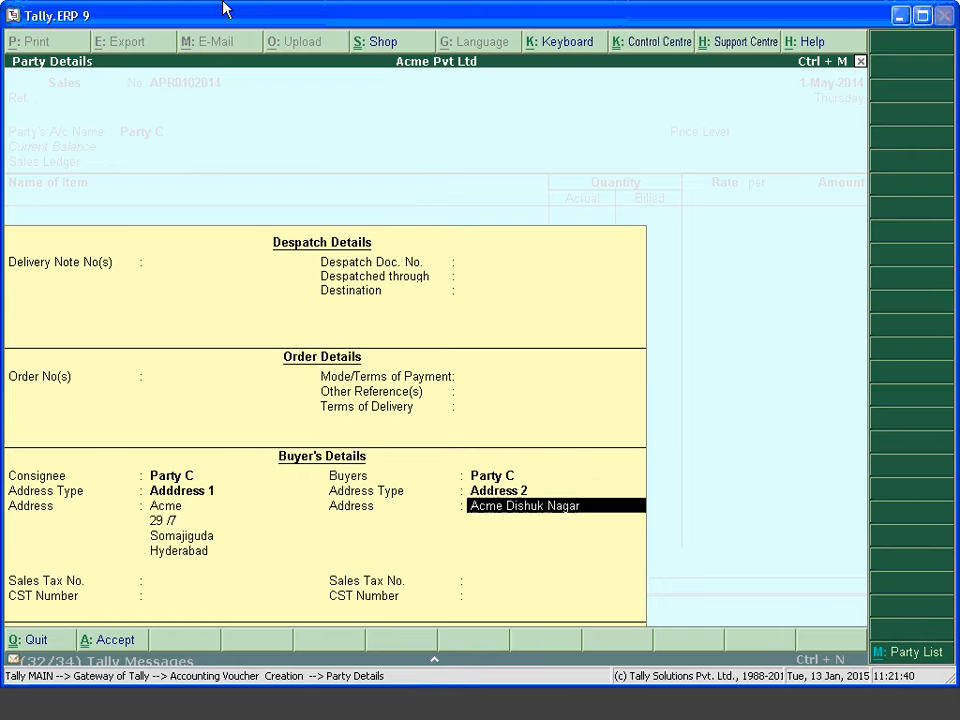
key("Return")
key("Return")
key("Return")
key("Return")
key("Return")
key("Return")
key("Return")
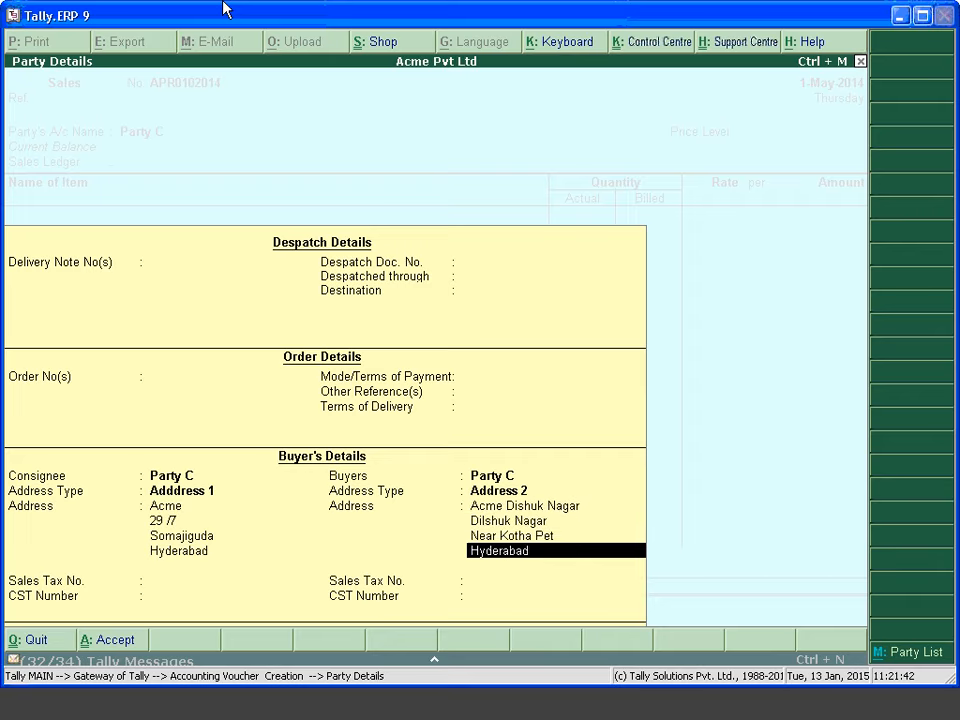
key("Return")
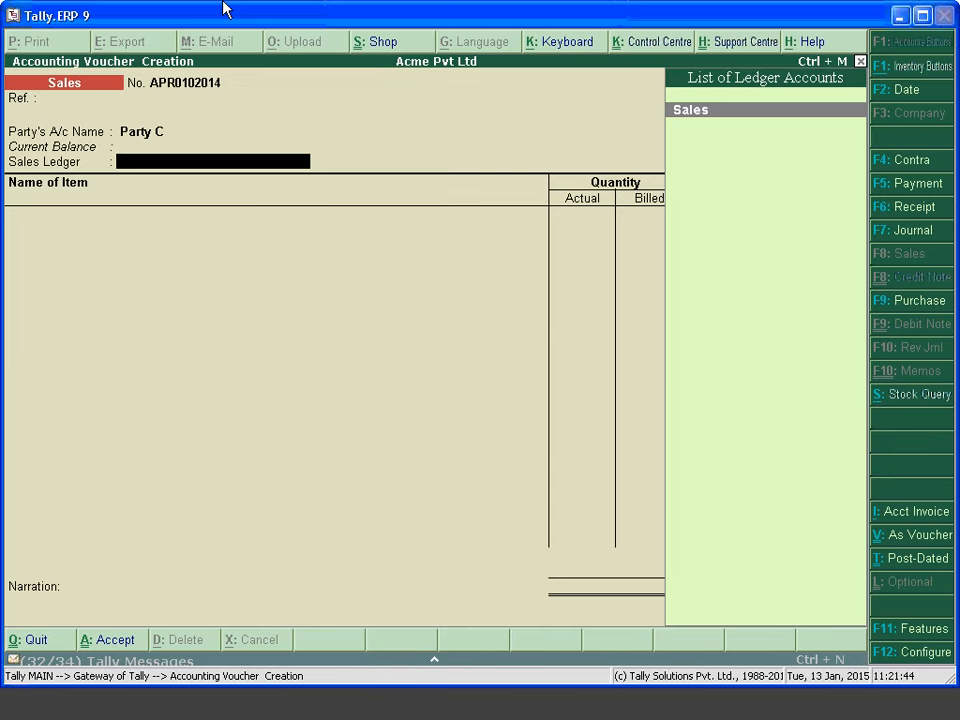
key("Return")
Bill 100 nos of Item at 500.00, save the voucher, and reopen it
key("Down")
key("Down")
key("Down")
key("Down")
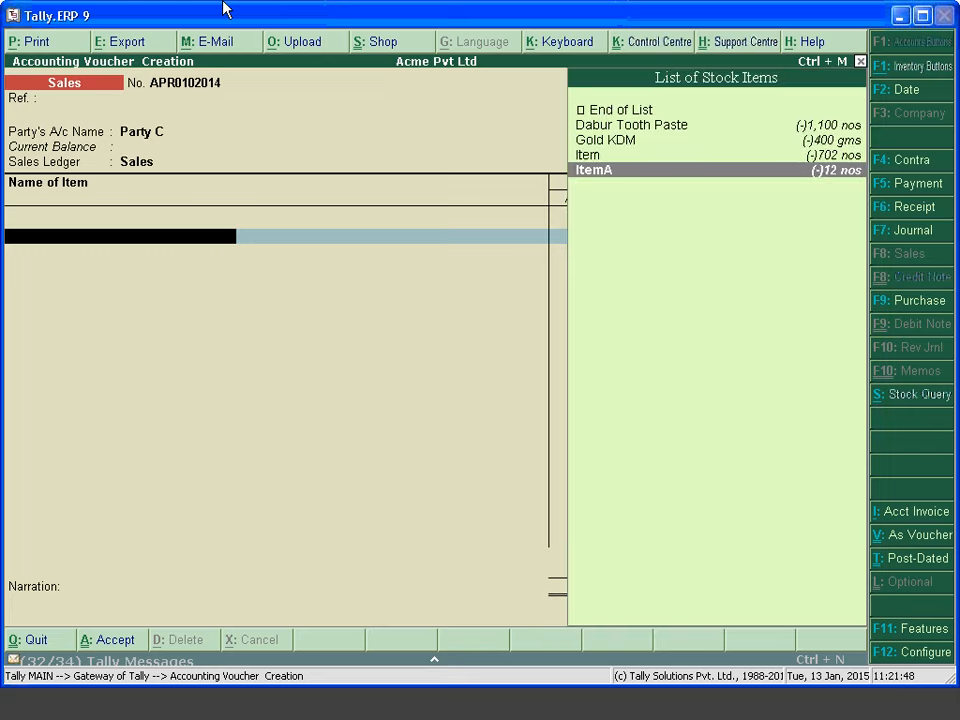
key("Up")
key("Return")
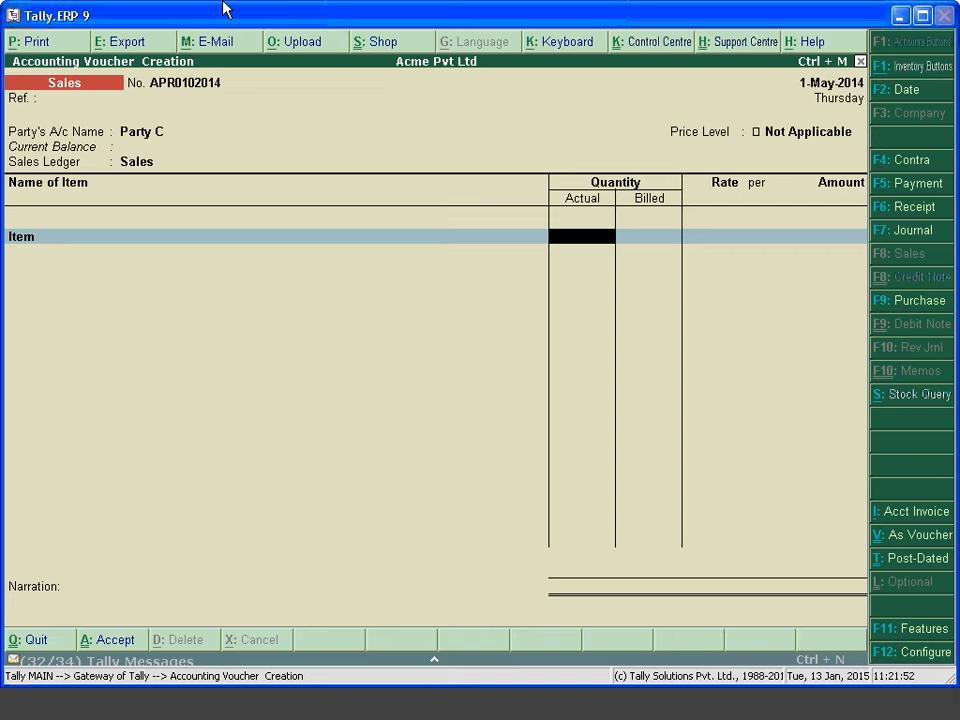
type("100")
key("Return")
key("Return")
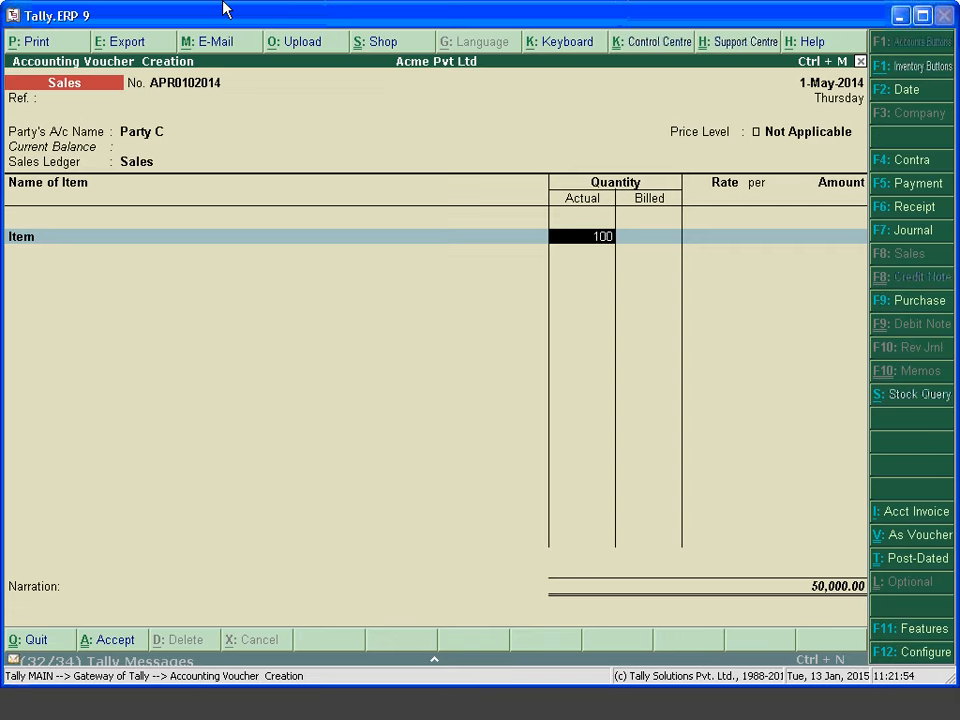
key("Return")
key("Return")
key("Return")
key("Return")
key("Return")
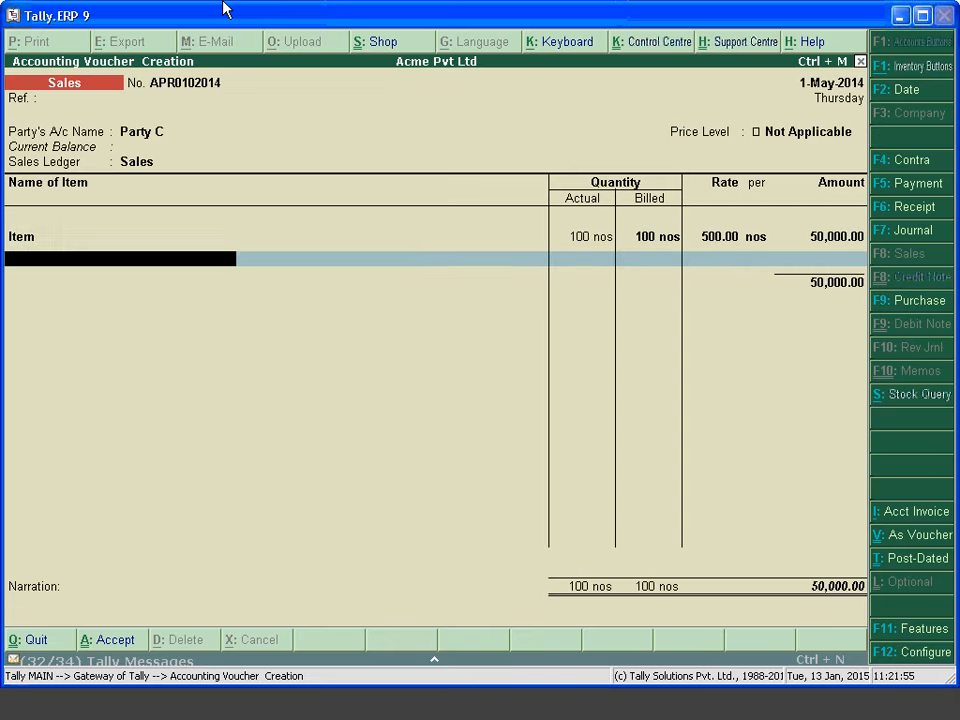
key("Return")
key("Return")
key("Return")
key("Return")
key("Return")
key("Return")
key("Return")
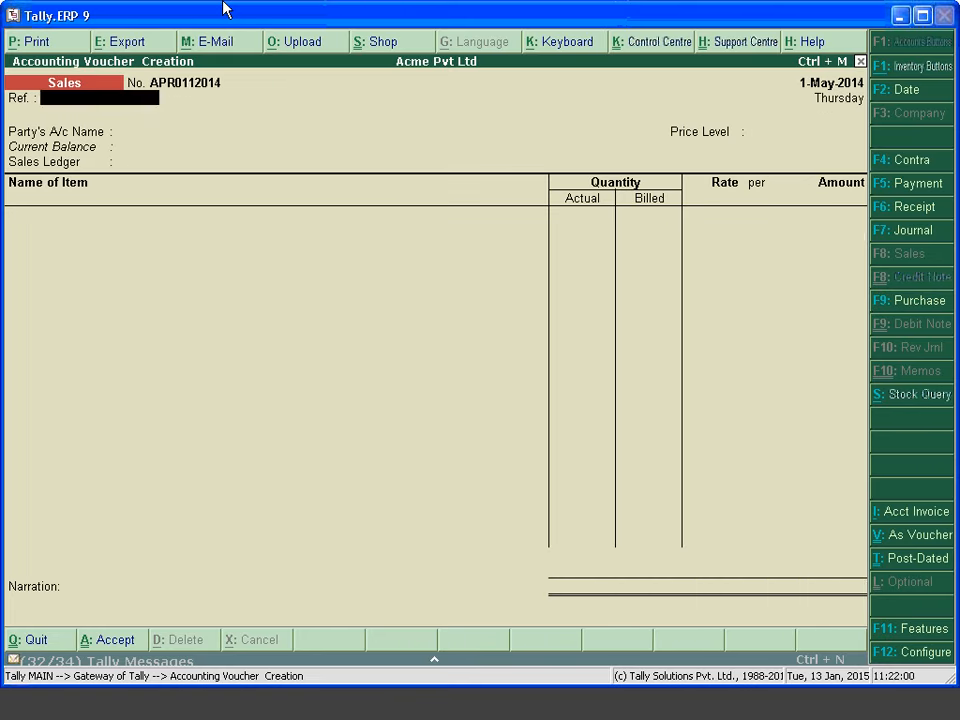
key("Page_Up")
Preview Party C's invoice as an Excise Invoice at full page, scroll through it, then close it
key("alt+p")
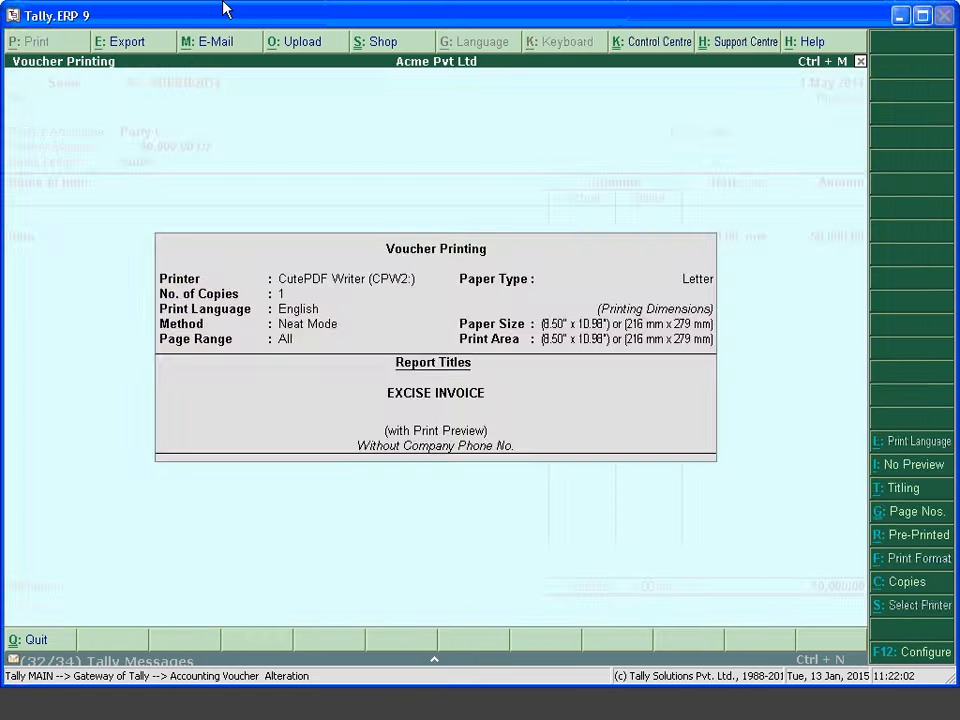
key("Return")
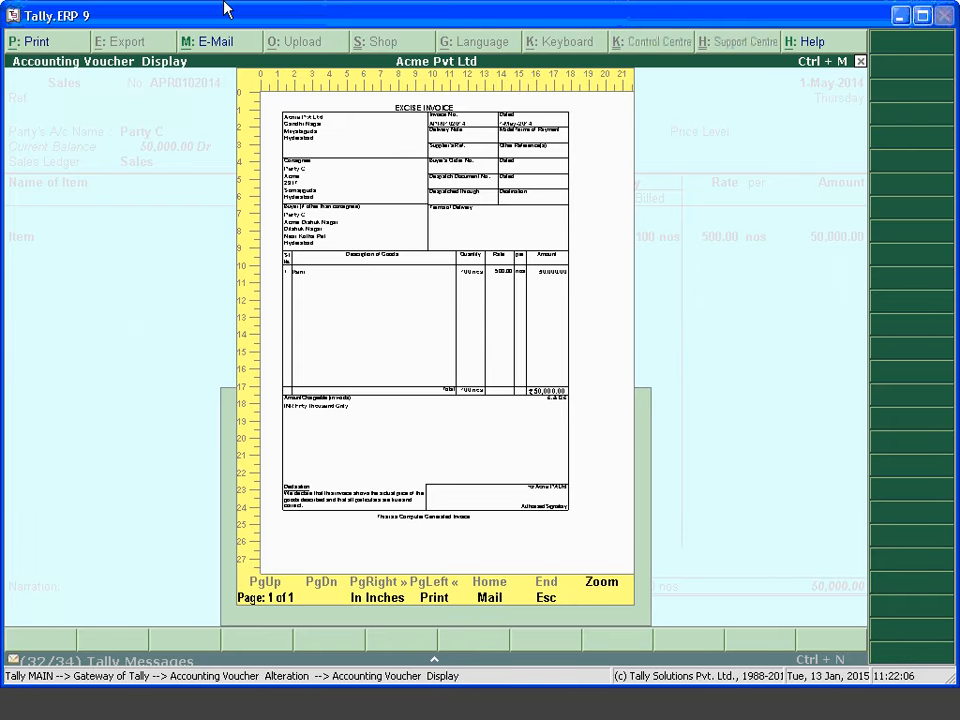
key("alt+z")
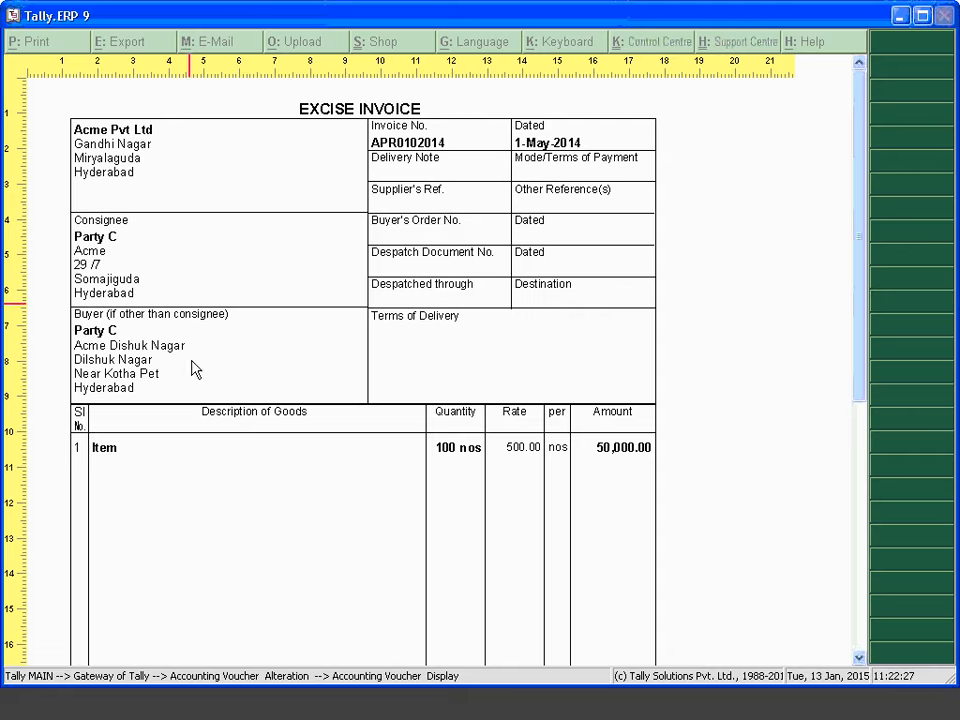
scroll(206, 427, "down", 5)
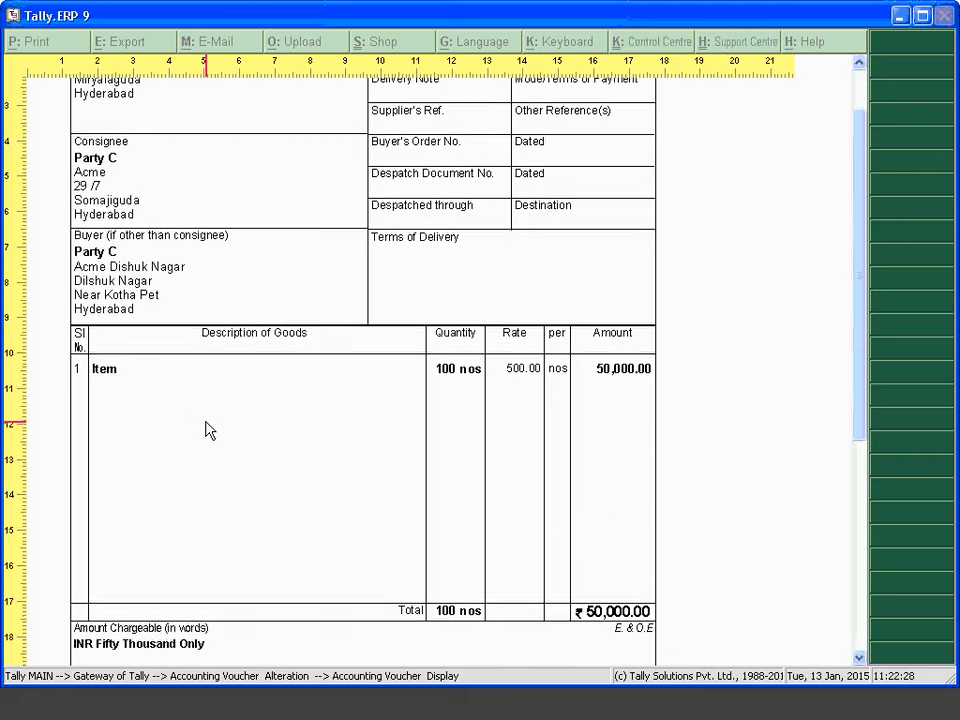
scroll(200, 380, "down", 1)
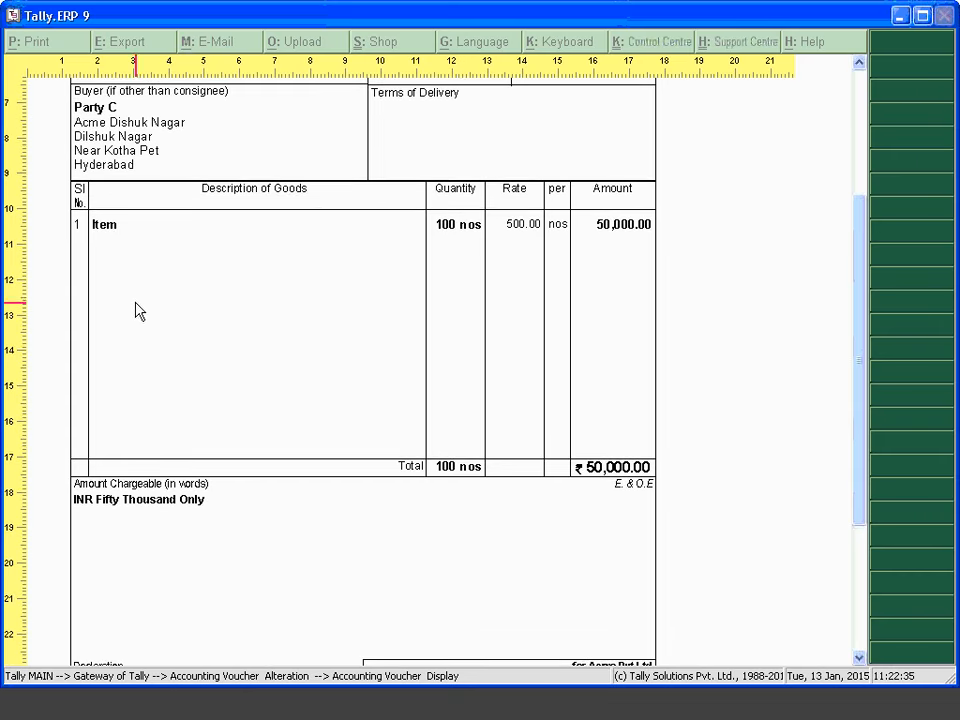
key("Escape")
key("Escape")
key("Escape")
key("Escape")
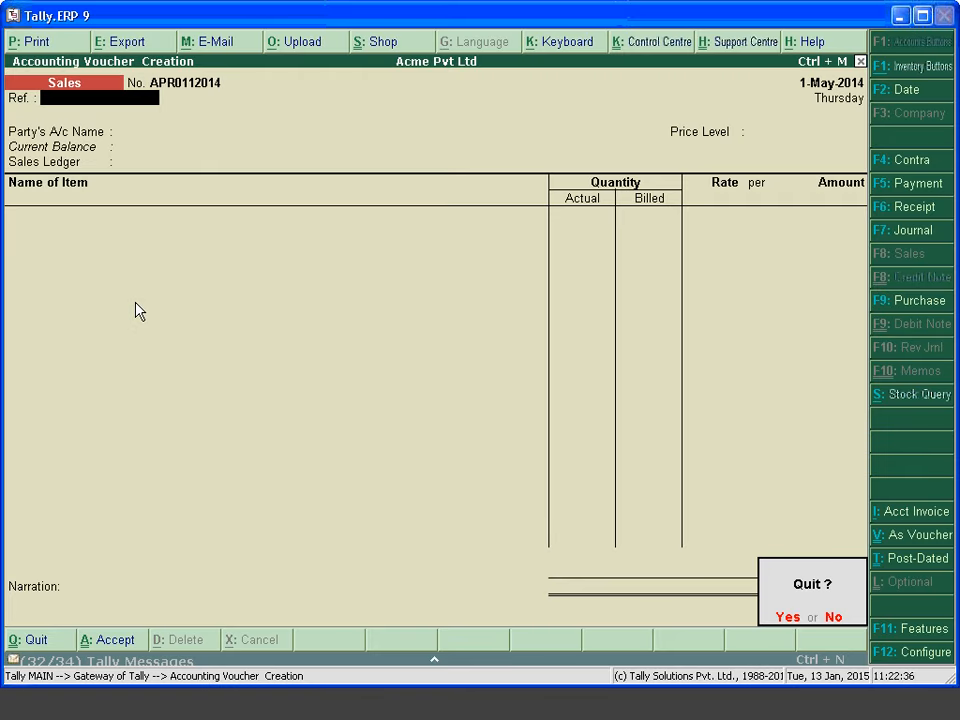
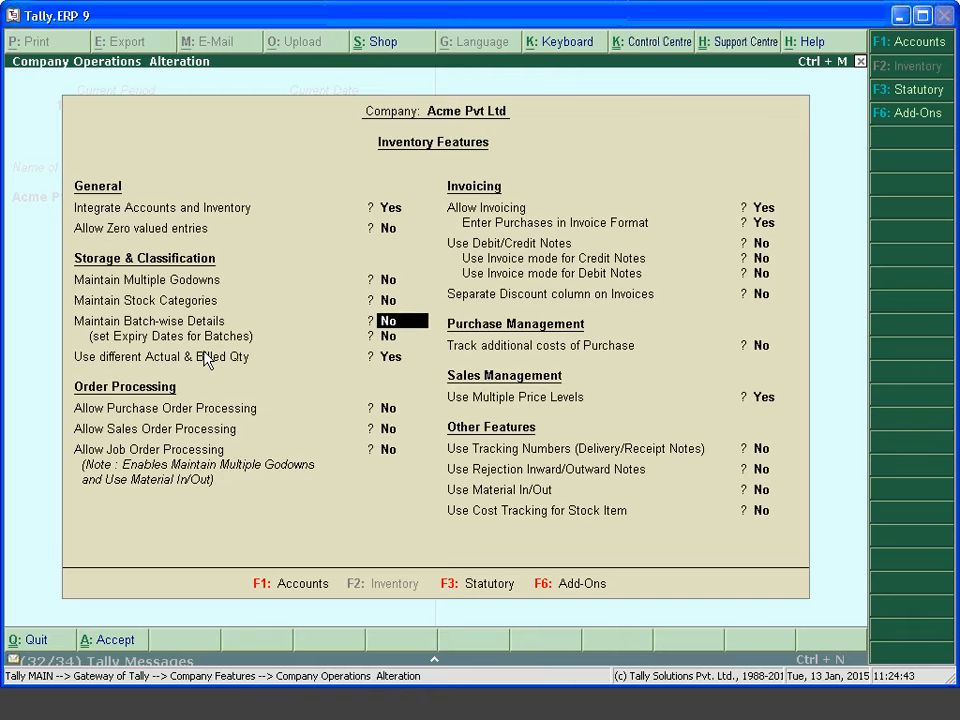
key("Return")
Accept the inventory feature settings and start a new sales voucher
key("n")
key("ctrl+a")
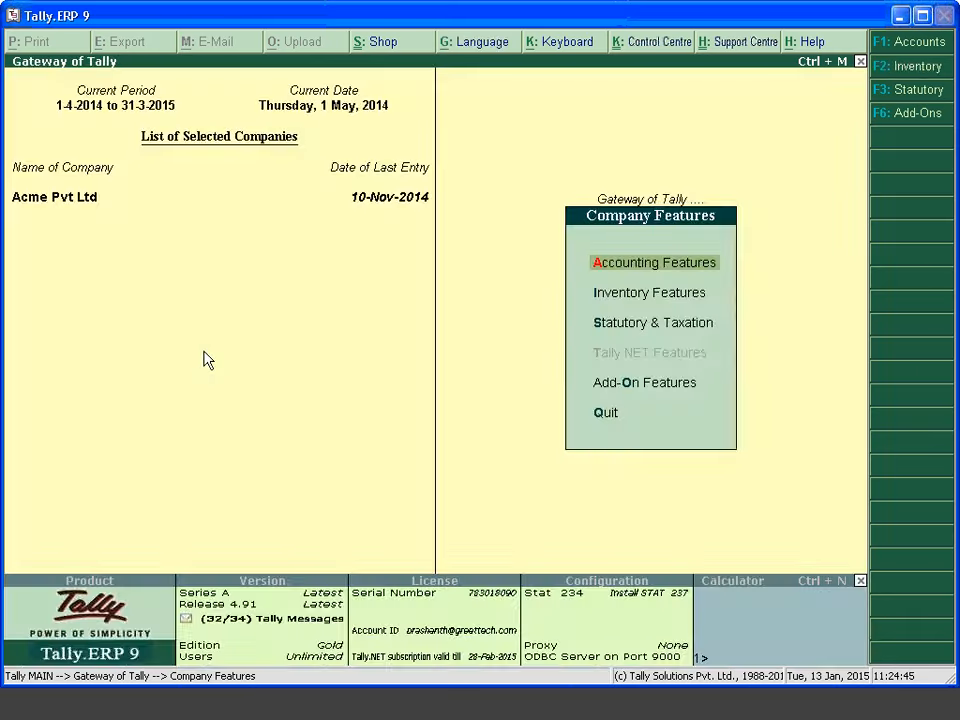
key("Escape")
key("v")
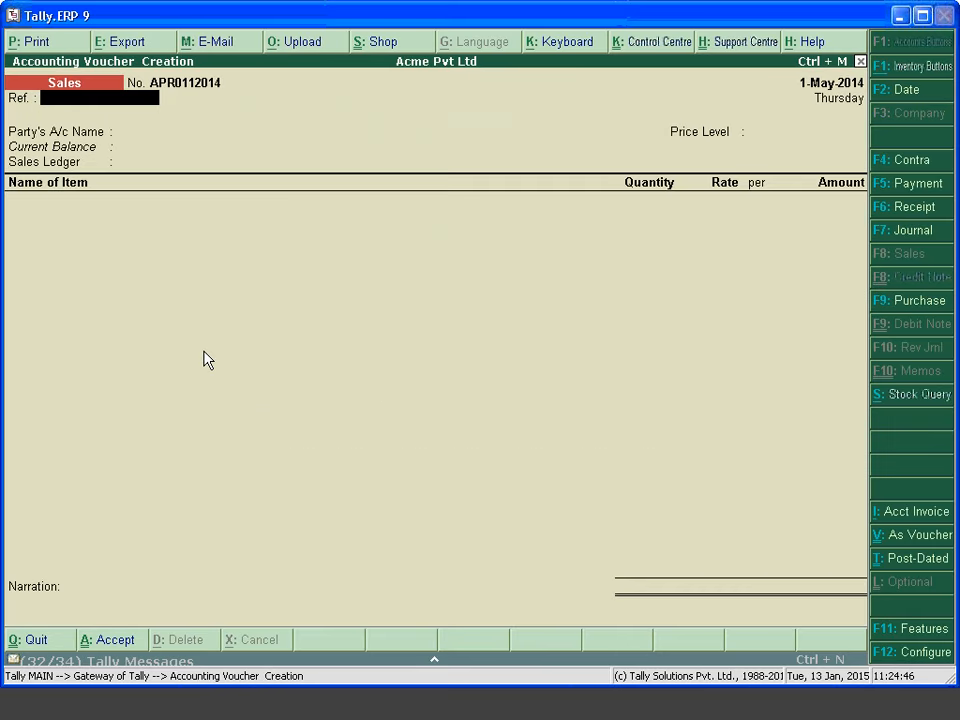
Check the invoice configuration's common ledger option, leaving Use Common Ledger A/c off
key("F12")
key("Return")
key("Return")
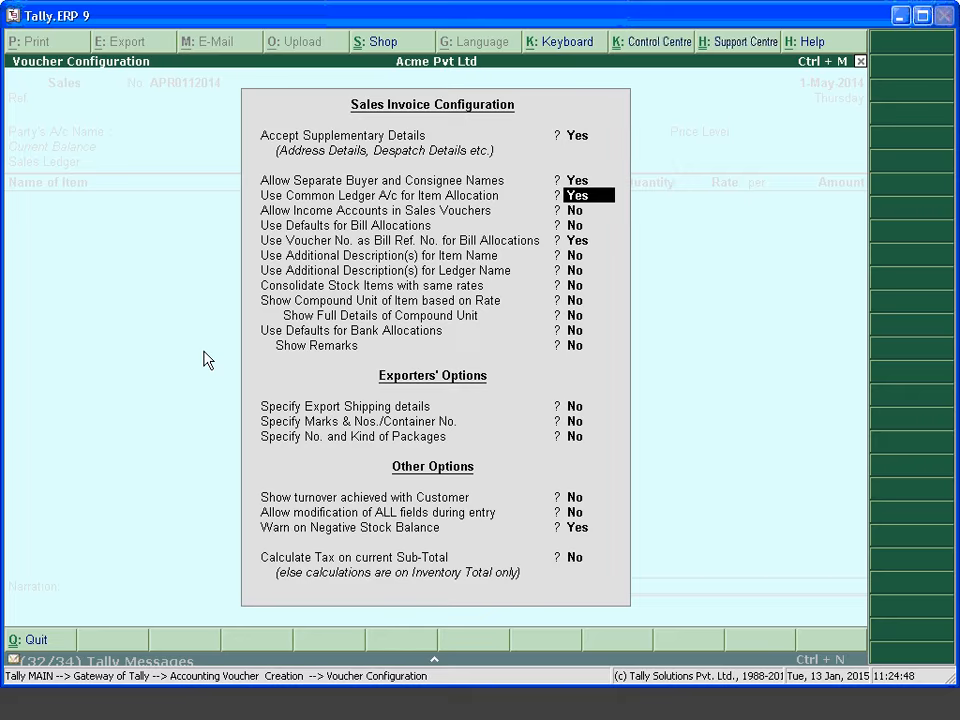
key("Return")
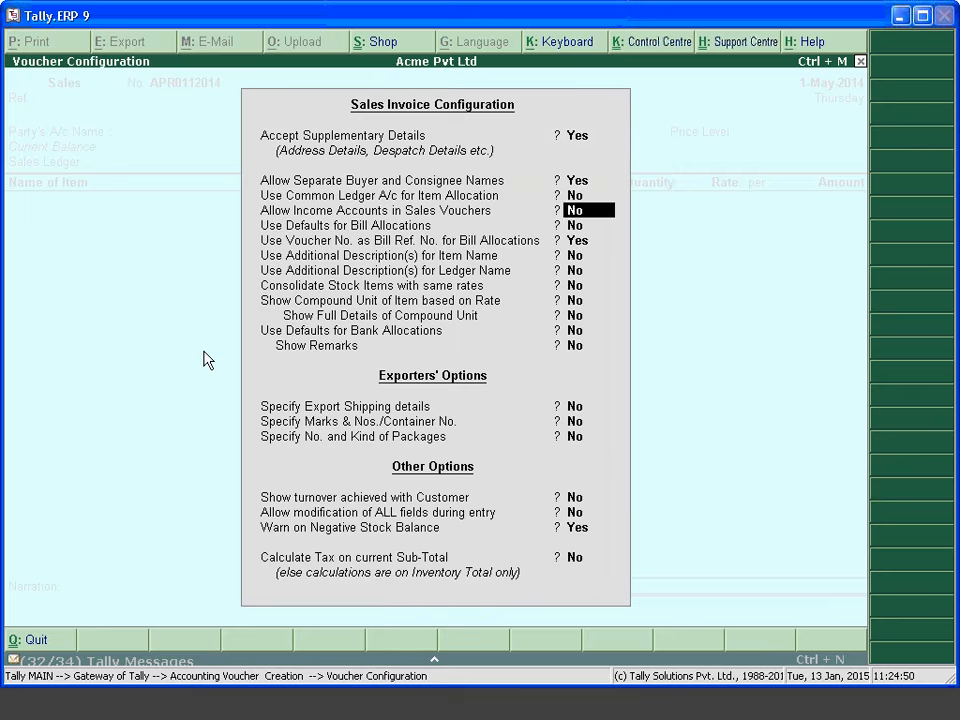
key("ctrl+a")
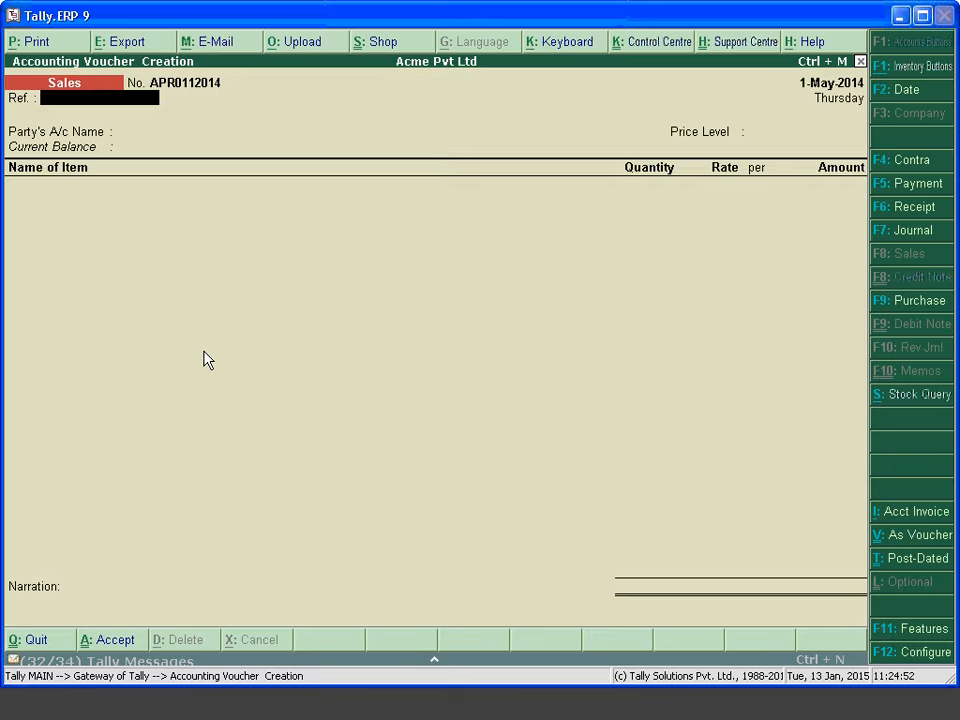
key("F12")
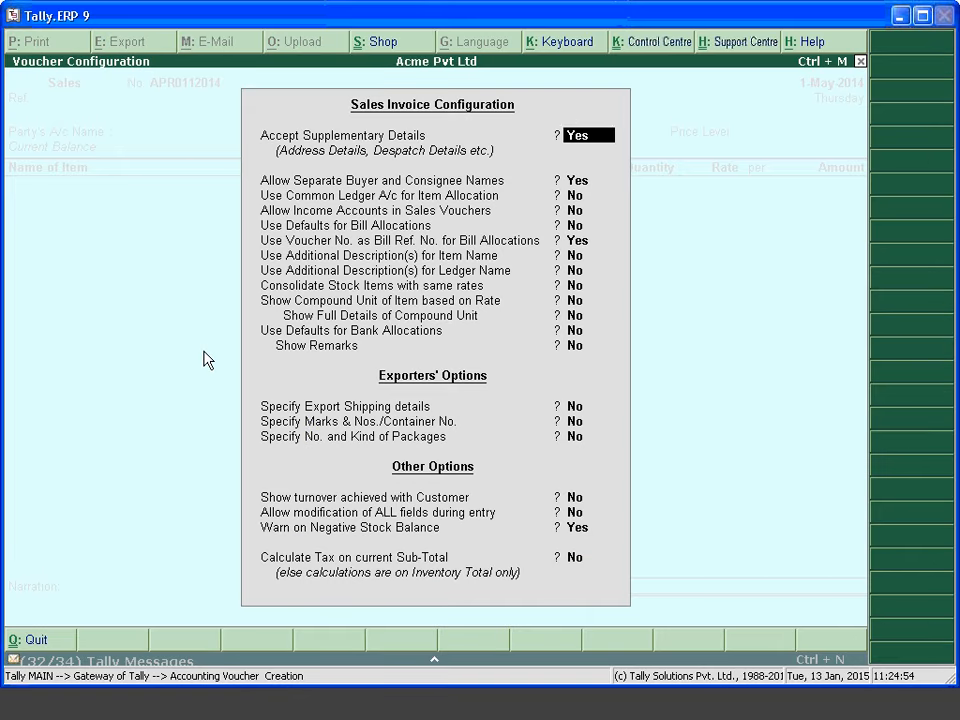
key("Return")
key("Return")
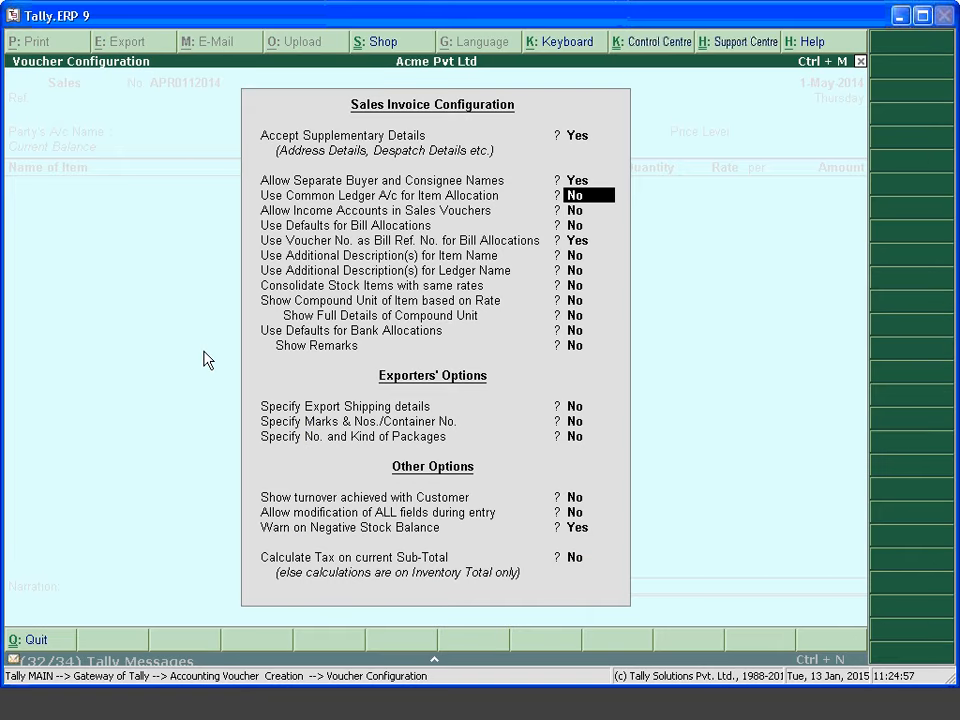
key("ctrl+a")
Bill 100 of Item to Party A, then back out of the ledger allocation
key("Return")
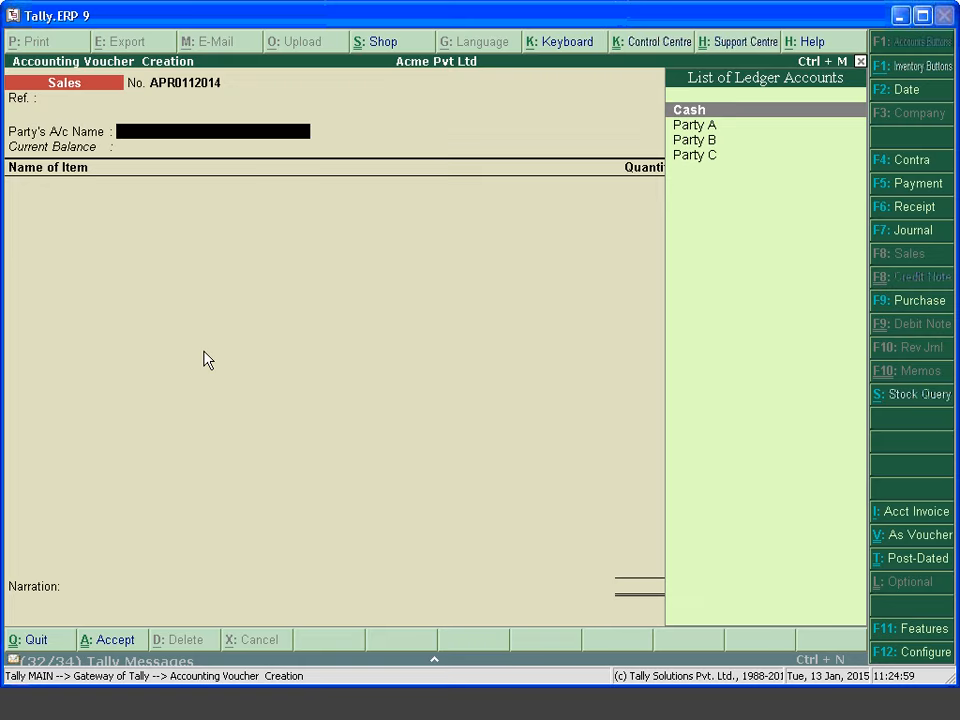
key("Down")
key("Return")
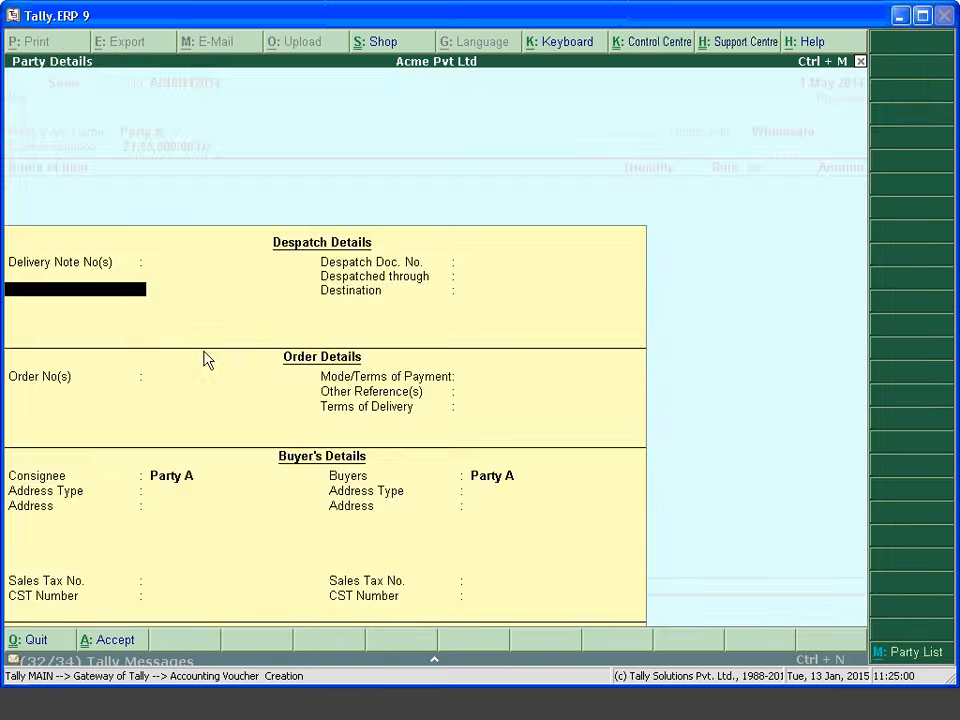
key("ctrl+a")
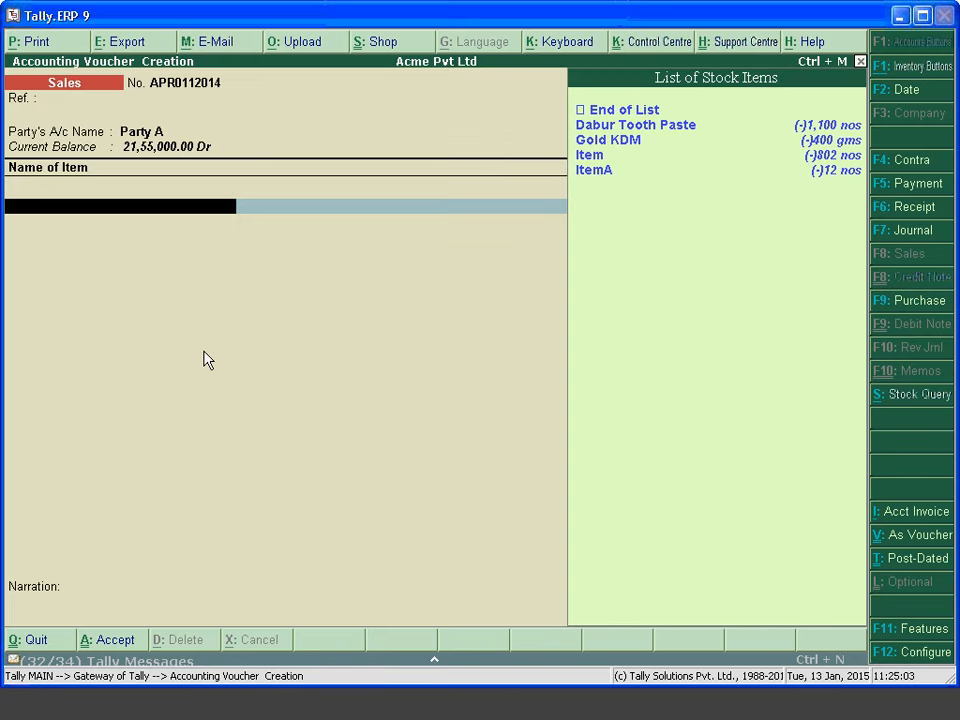
key("Down")
key("Down")
key("Down")
key("Return")
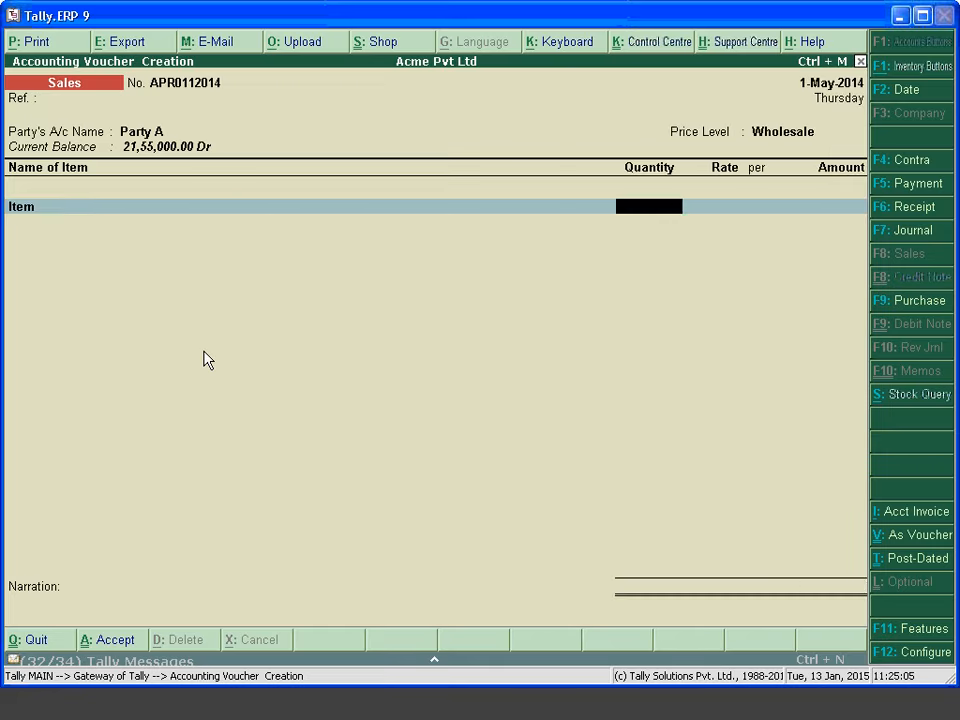
type("100")
key("Return")
key("Return")
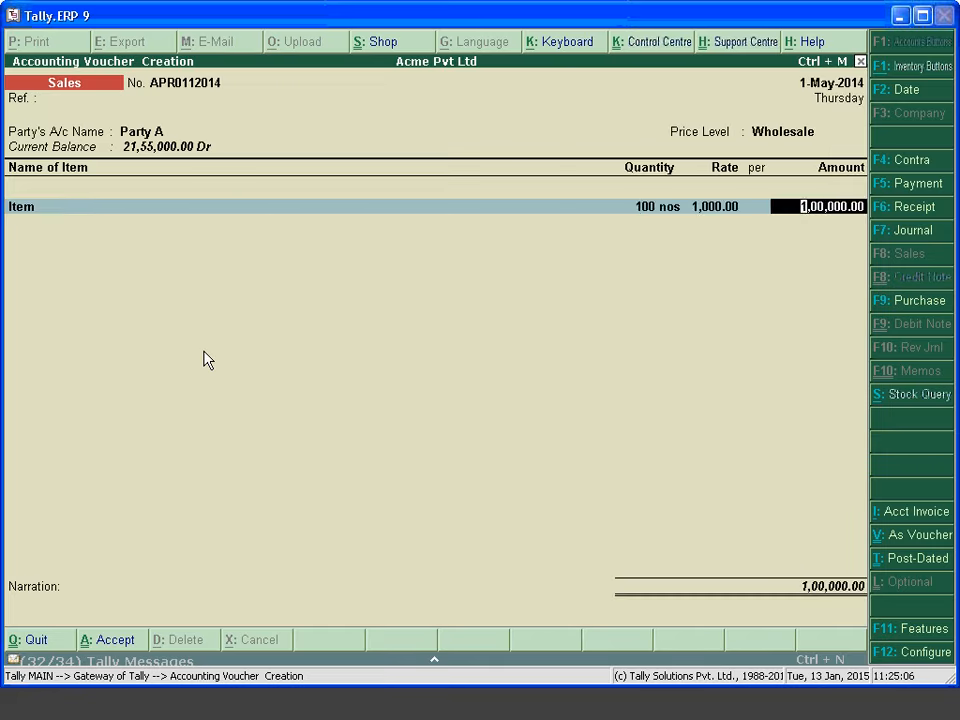
key("Return")
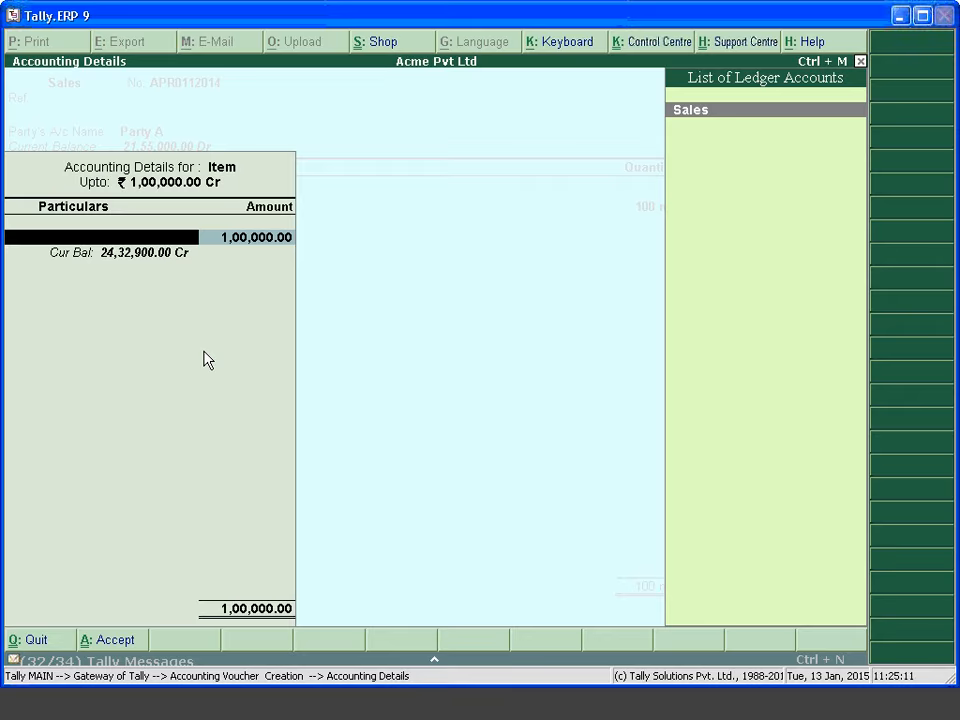
key("Escape")
key("y")
Set Use Common Ledger A/c for Item Allocation to Yes
key("F12")
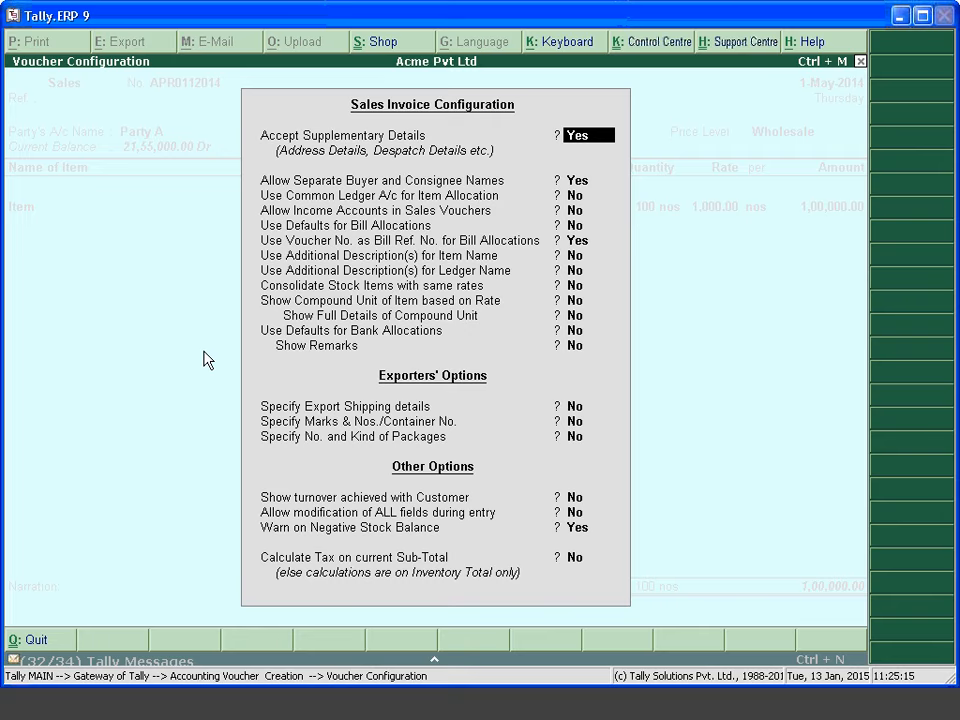
key("Return")
key("Return")
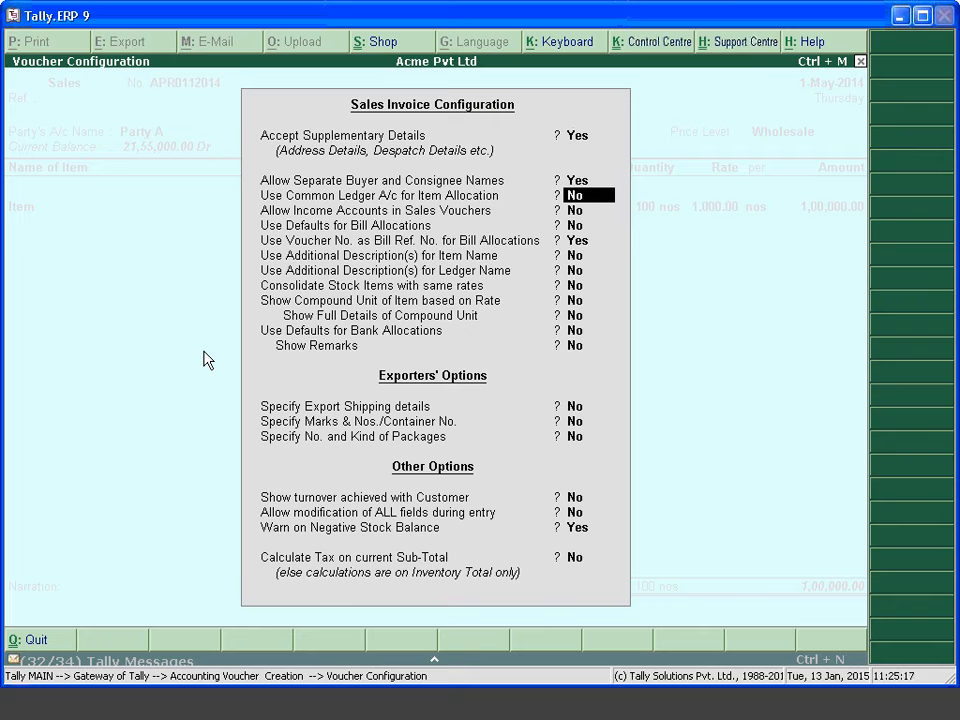
type("y")
key("ctrl+a")
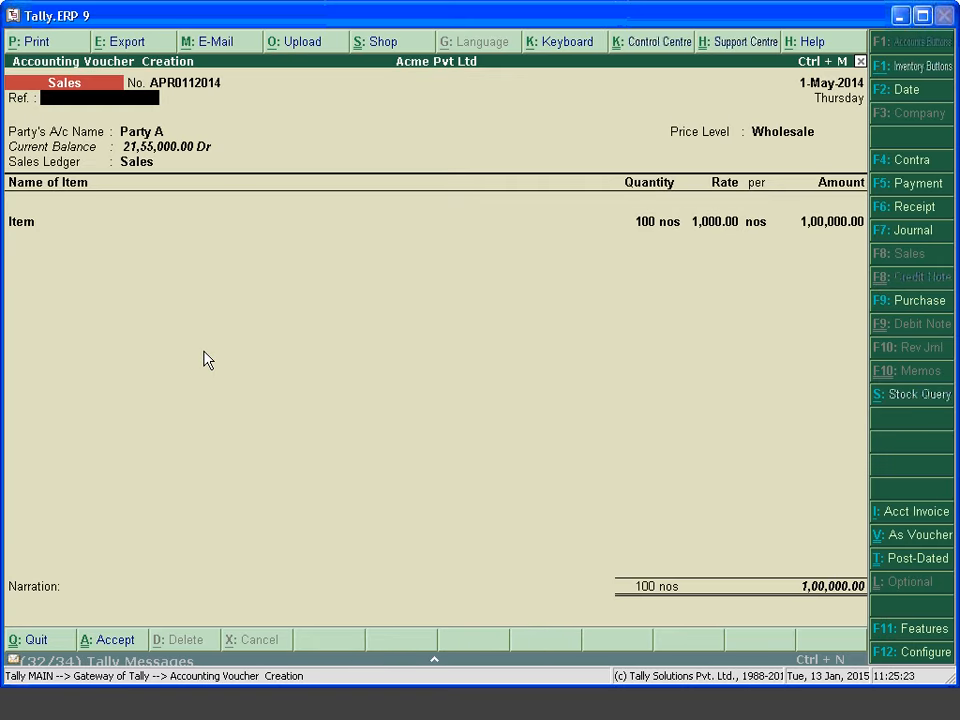
Reselect Party A, recheck the invoice configuration, and abandon the test invoice
key("Return")
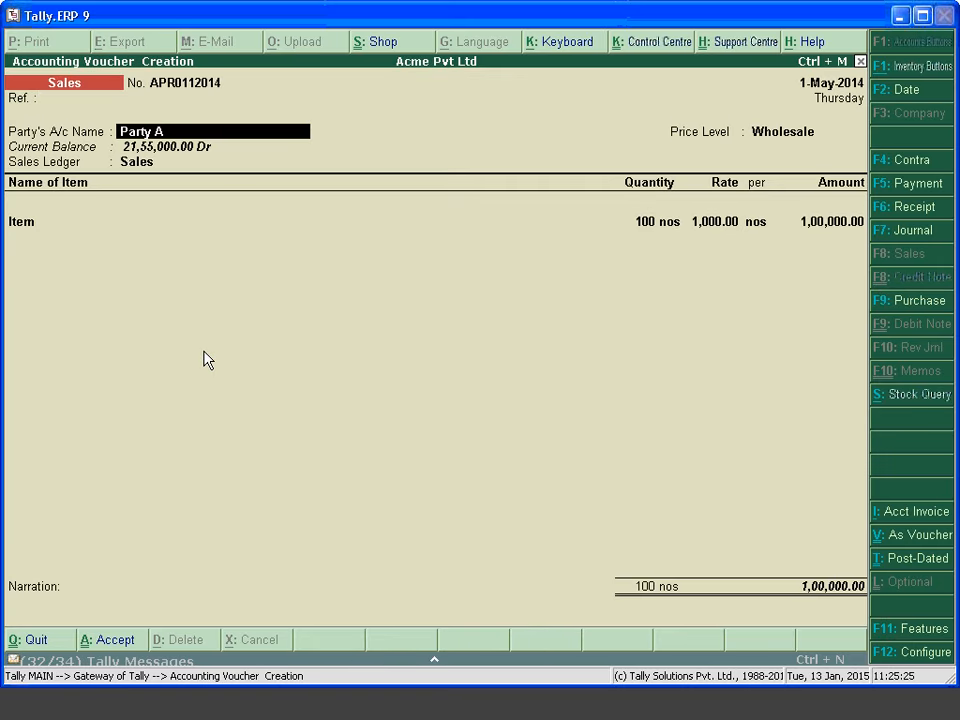
key("Return")
key("F12")
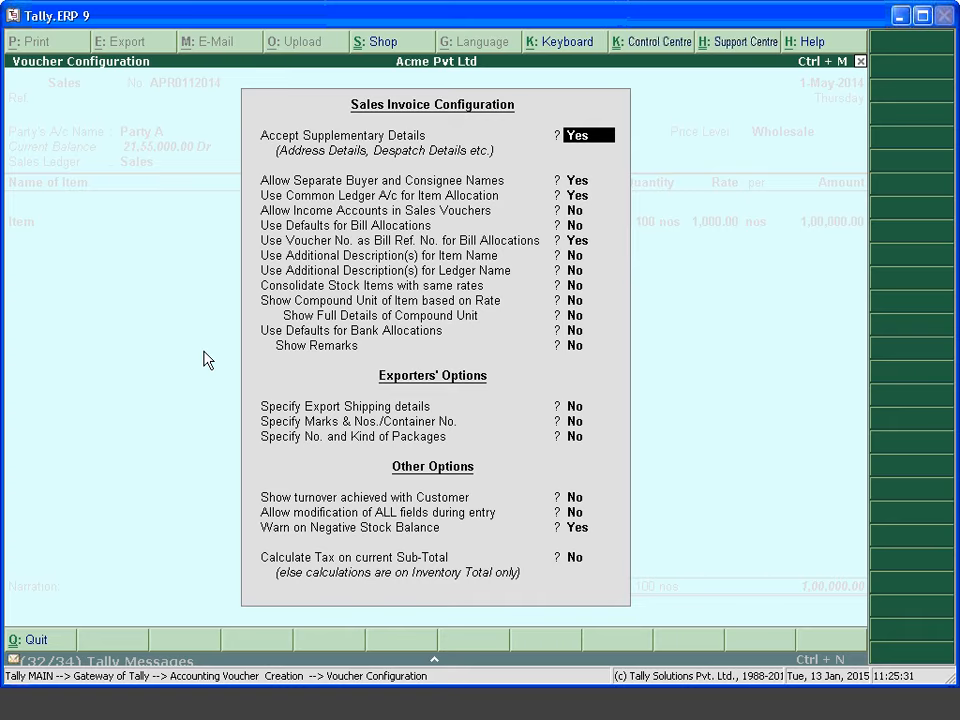
key("Return")
key("ctrl+a")
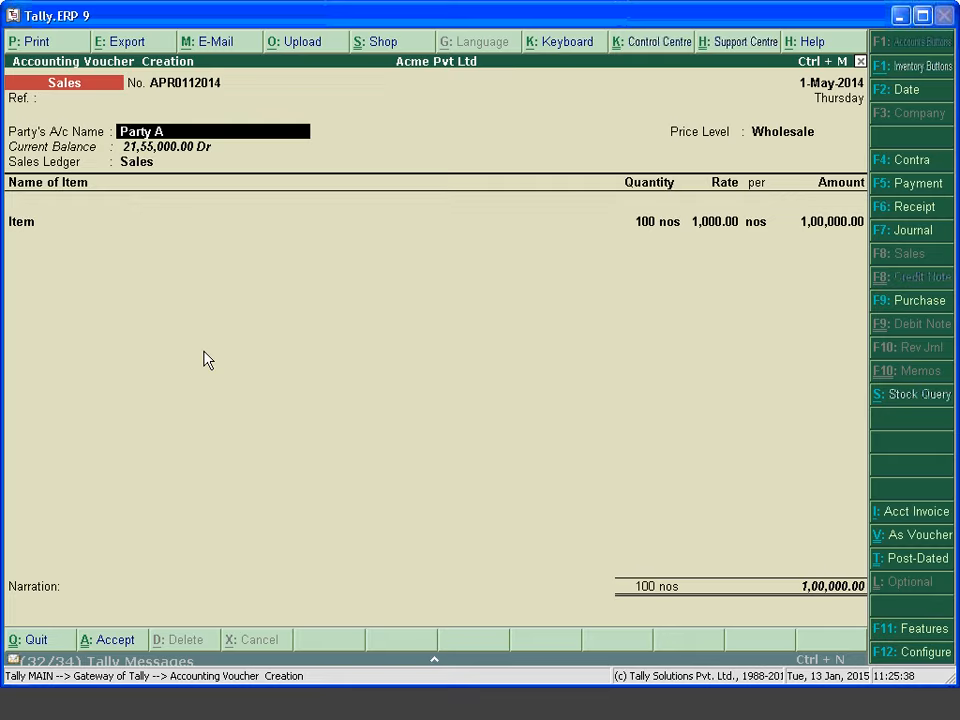
key("space")
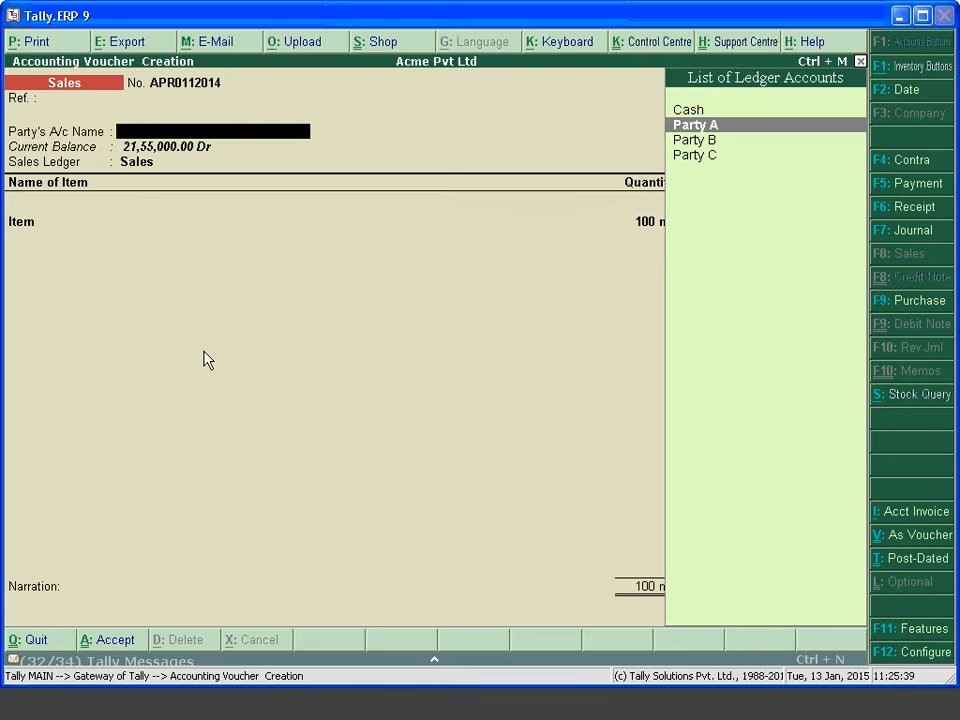
key("Escape")
Look at the VAT option in statutory and taxation features, then return to the Gateway
key("F11")
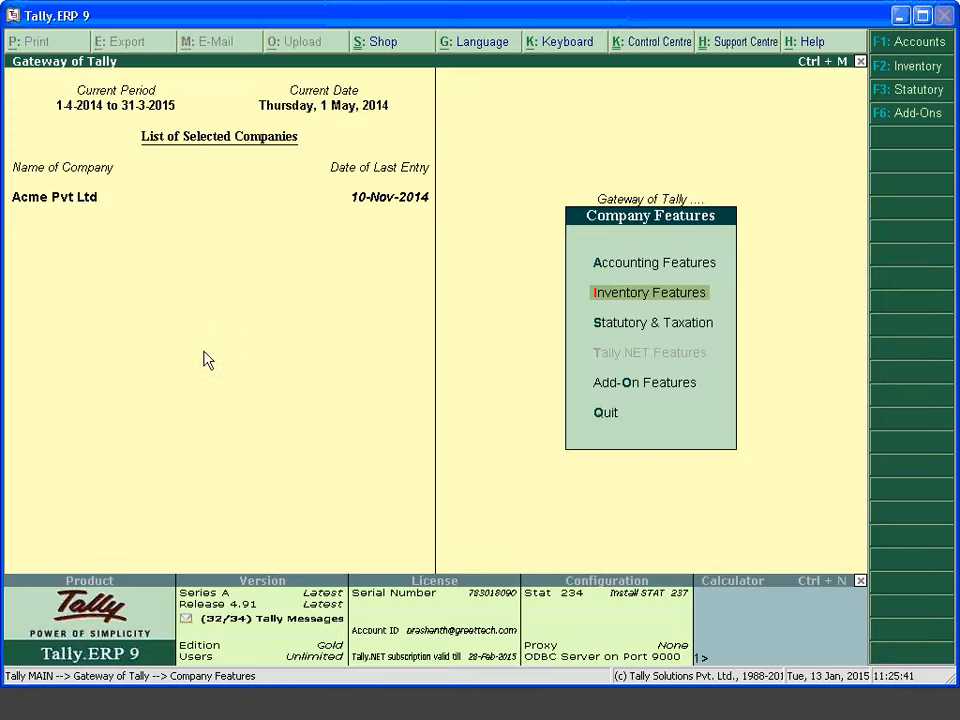
key("Down")
key("Return")
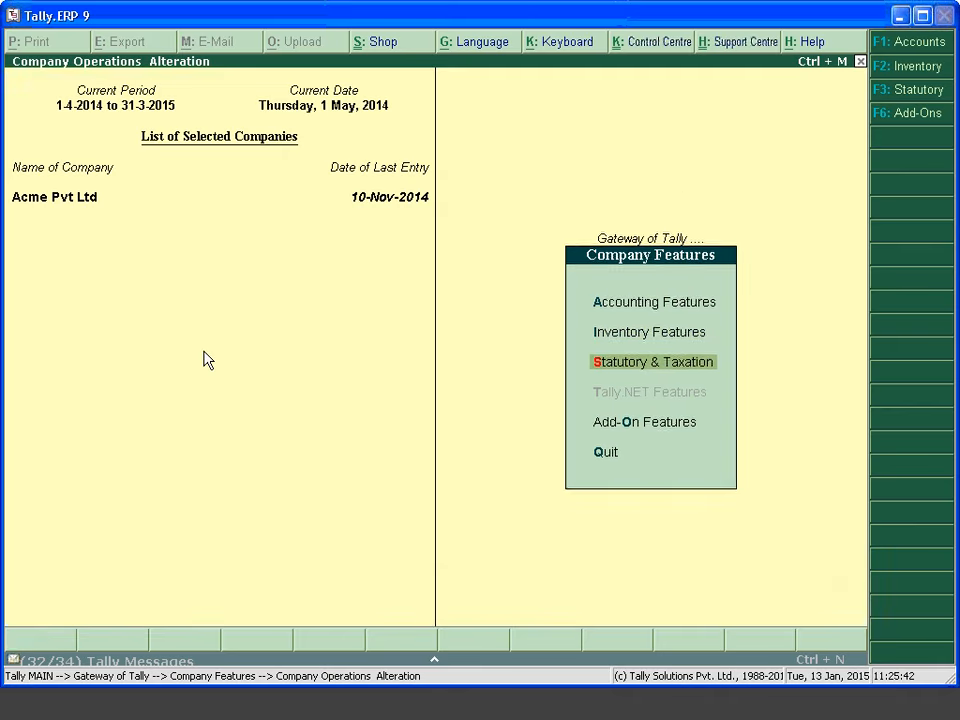
key("Return")
key("Return")
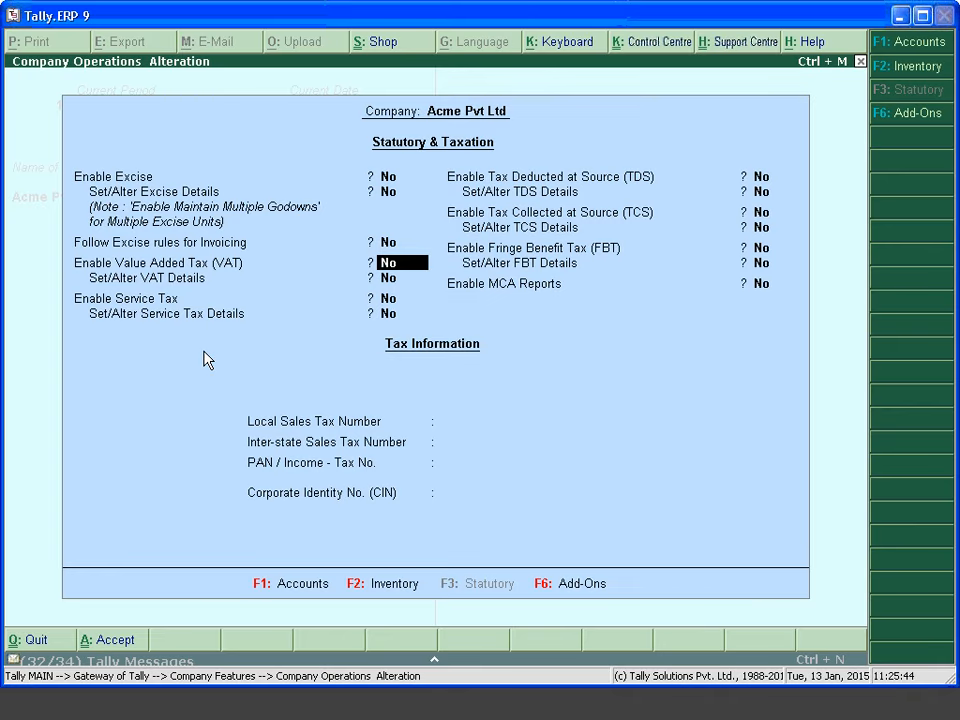
key("y")
key("Return")
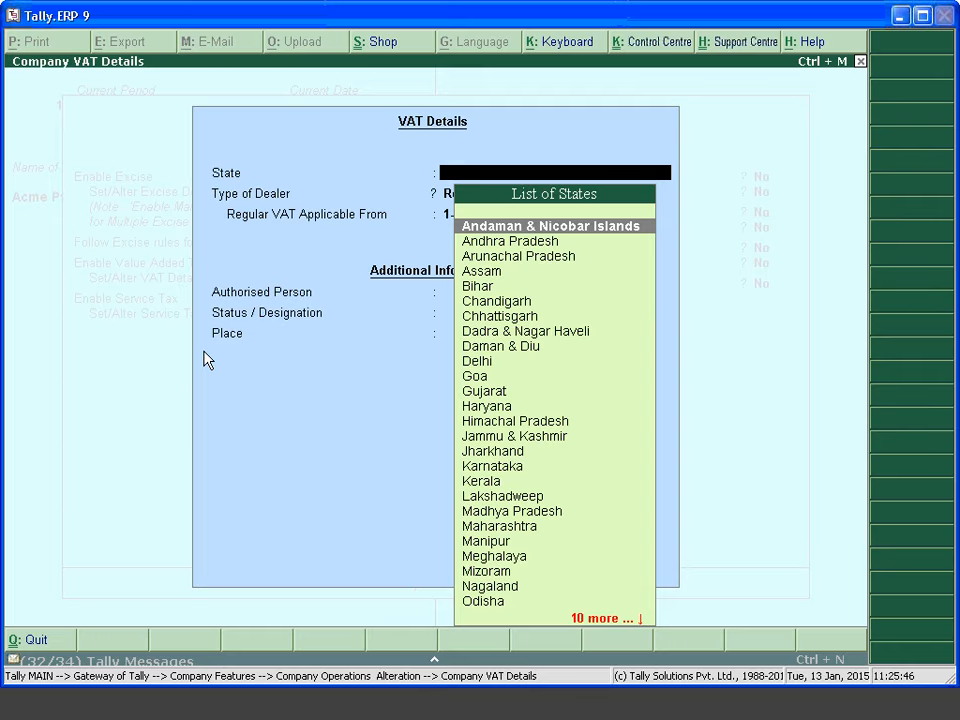
key("Escape")
key("ctrl+a")
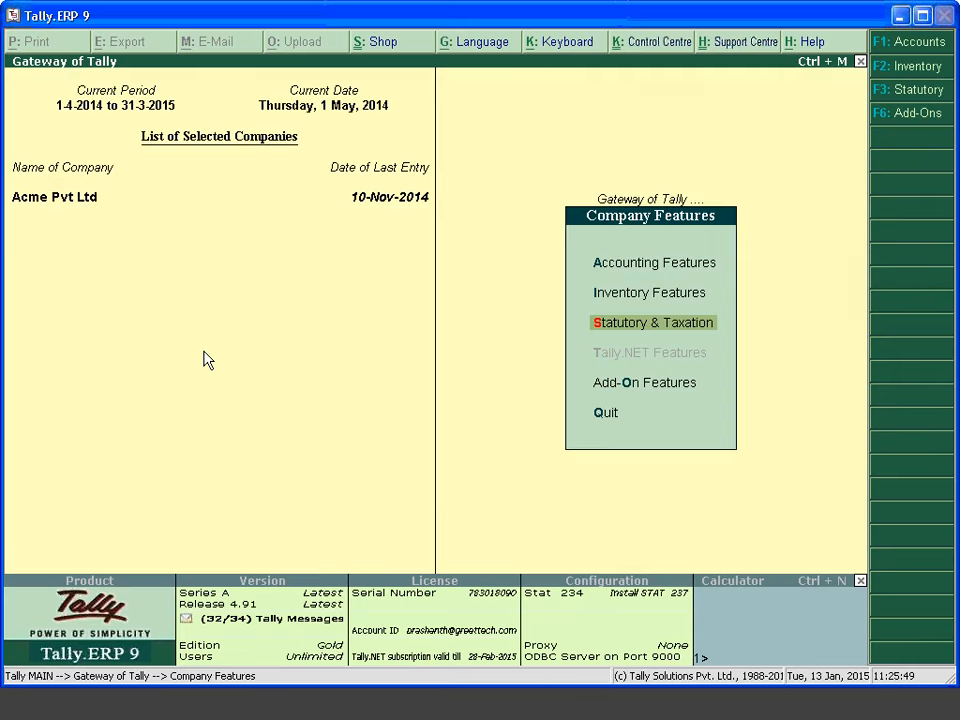
key("Escape")
Start a new sales invoice for Cash with price level Not Applicable, then open Company Features
key("Down")
key("Down")
key("Down")
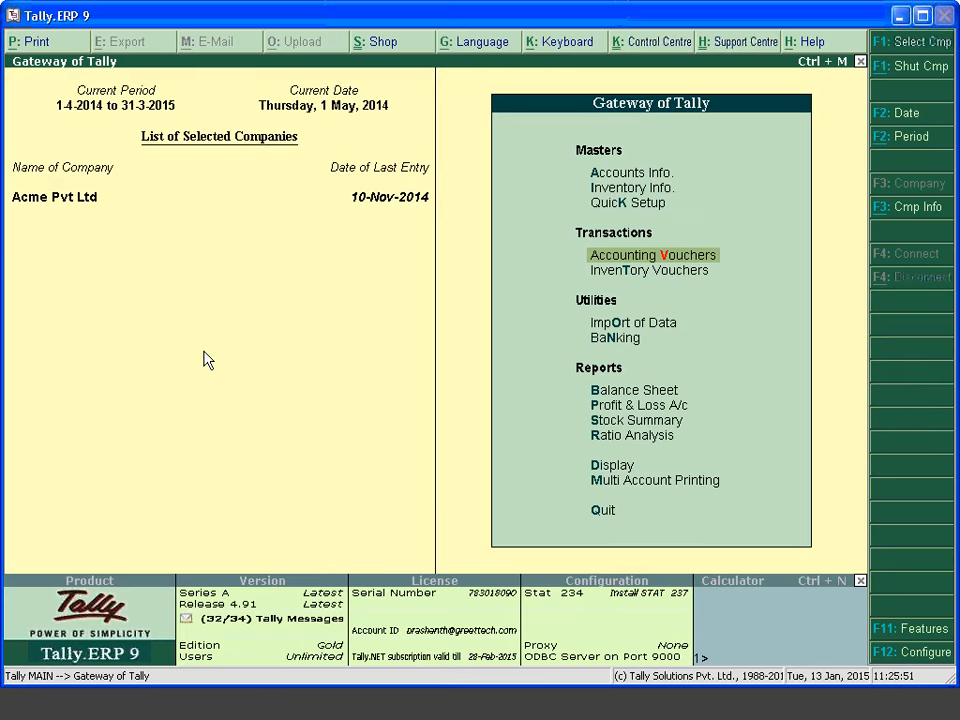
key("Return")
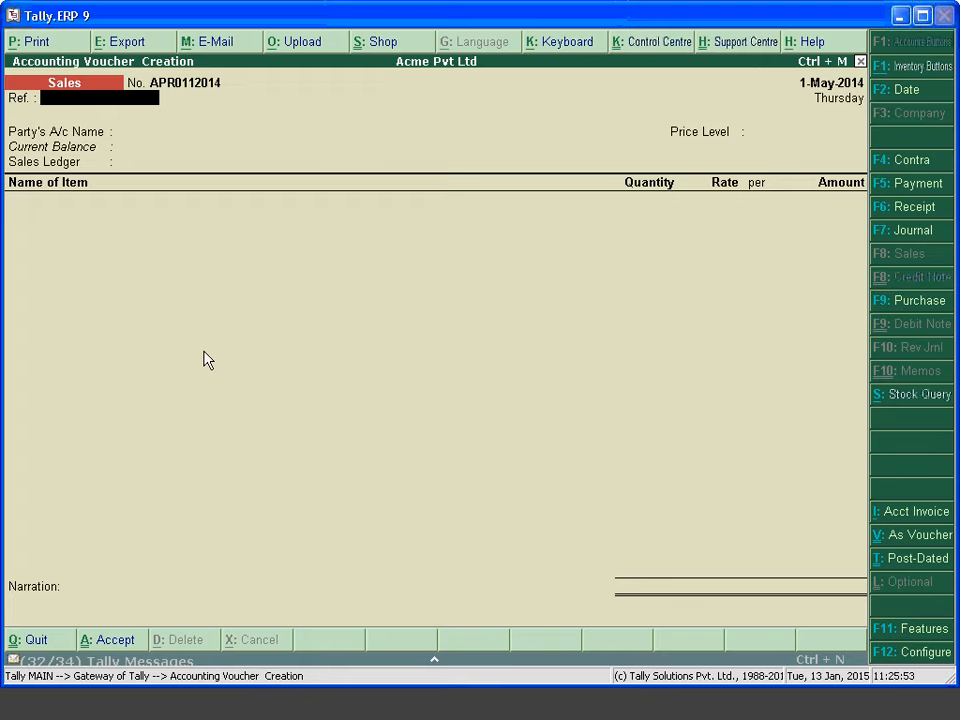
key("F12")
key("Return")
key("Return")
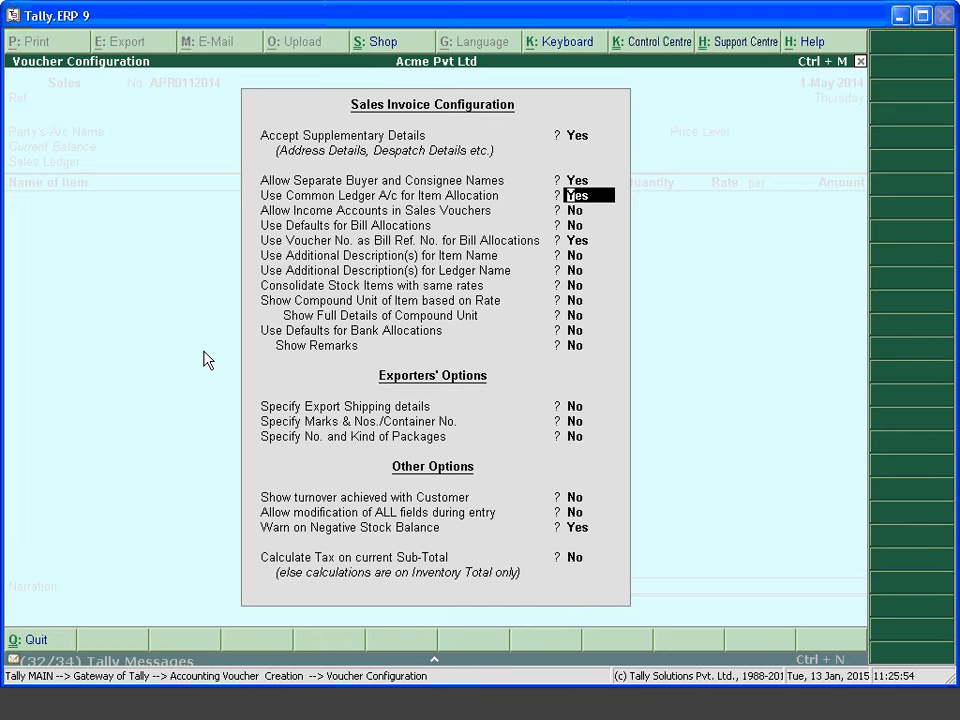
key("ctrl+a")
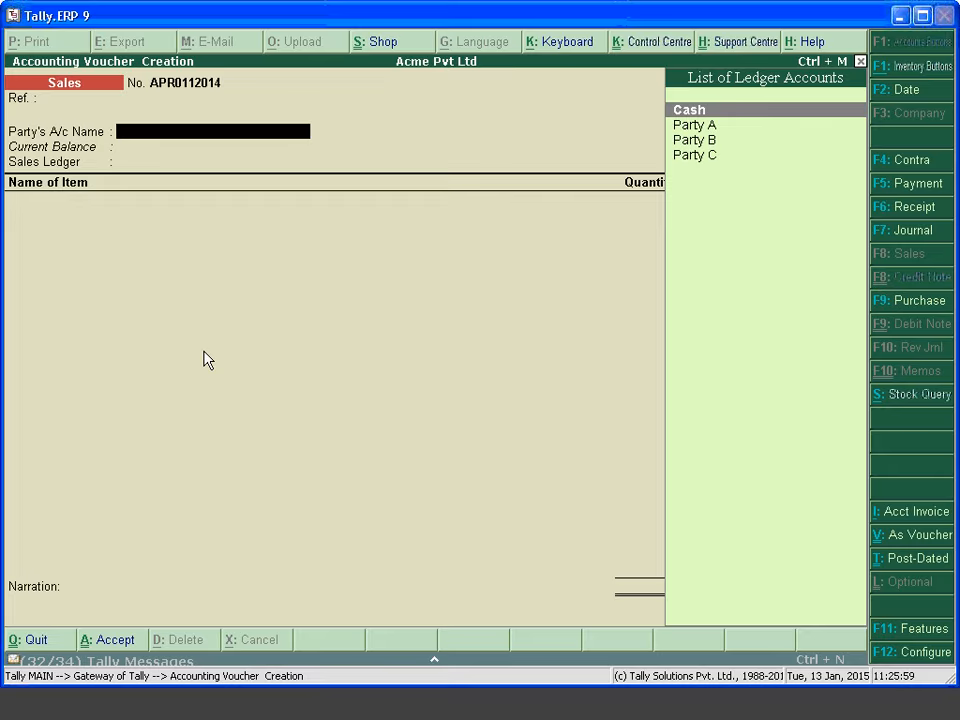
key("Return")
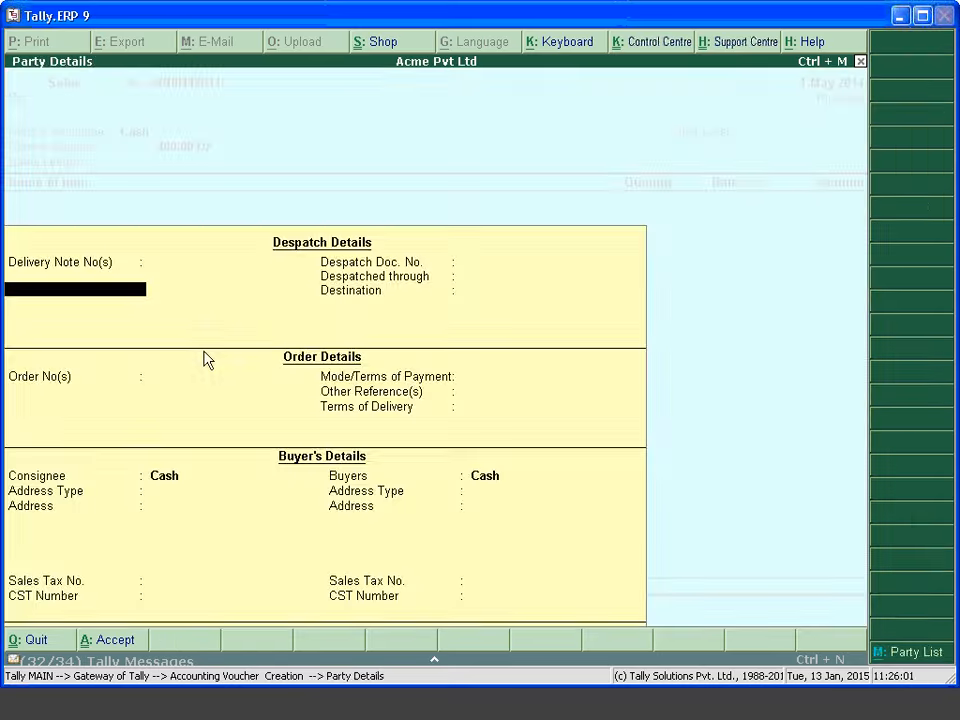
key("ctrl+a")
key("Return")
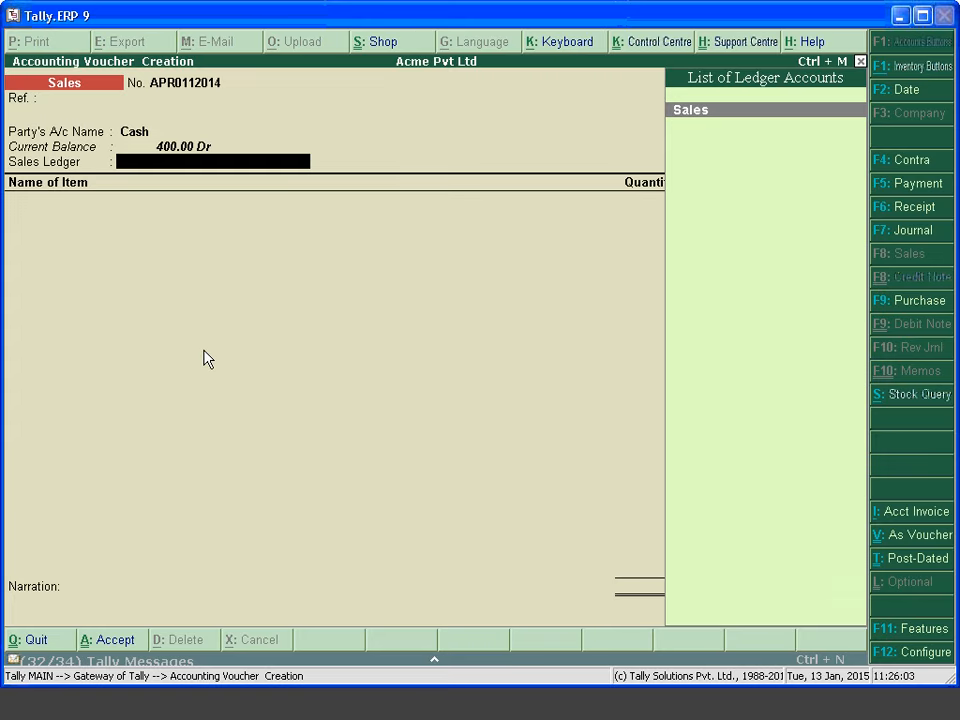
key("F11")
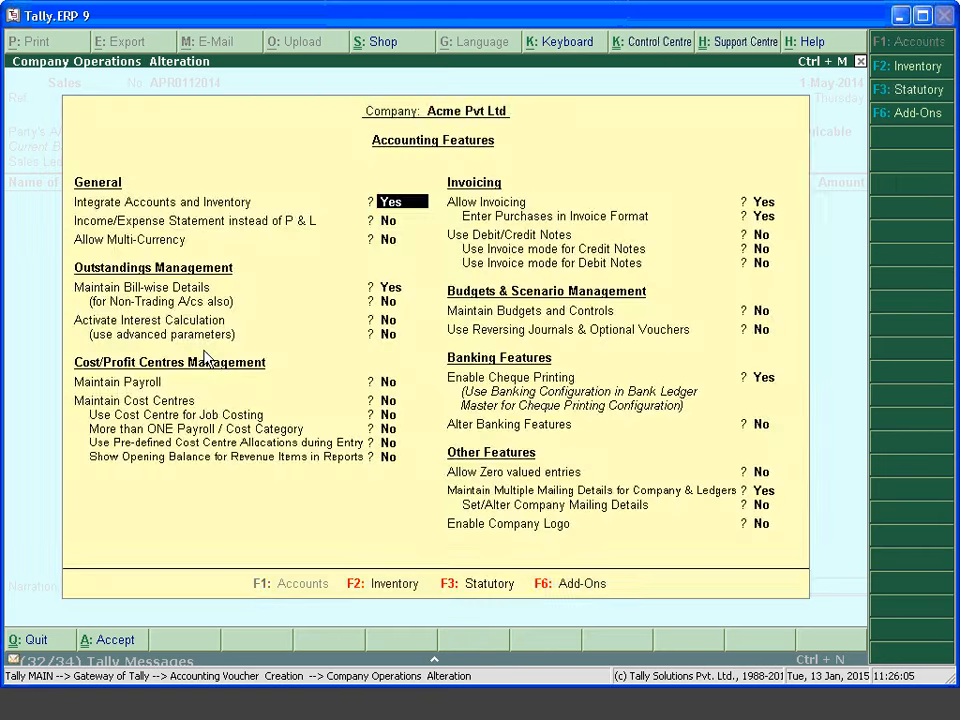
Enable VAT with state Karnataka and dealer type Regular, then return to the invoice
key("F3")
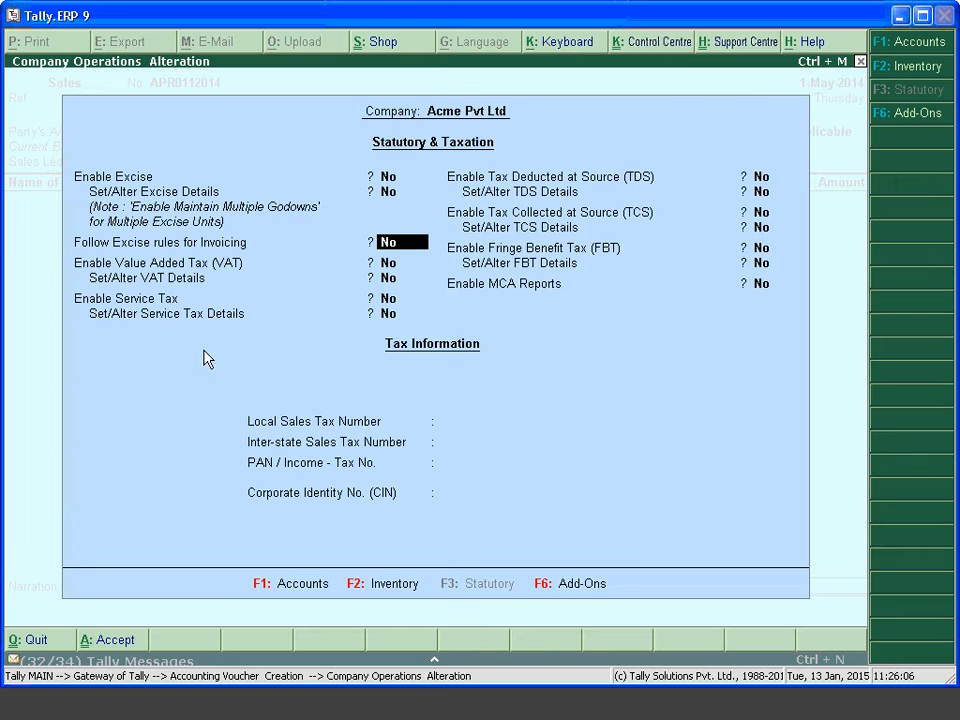
key("Return")
type("y")
key("Return")
key("Down")
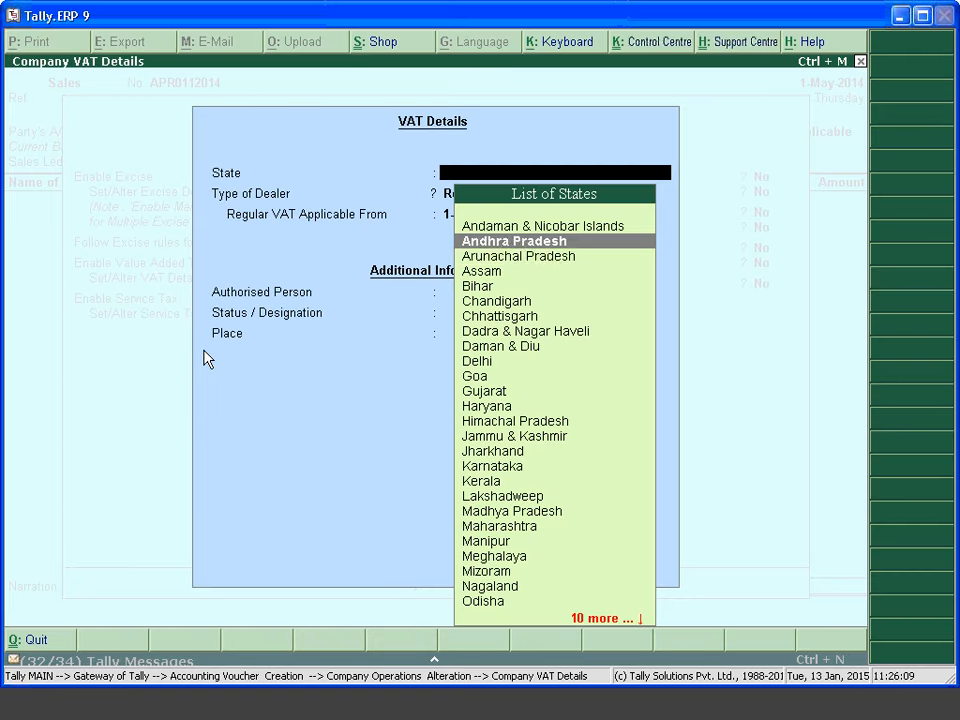
key("Down")
type("Karna")
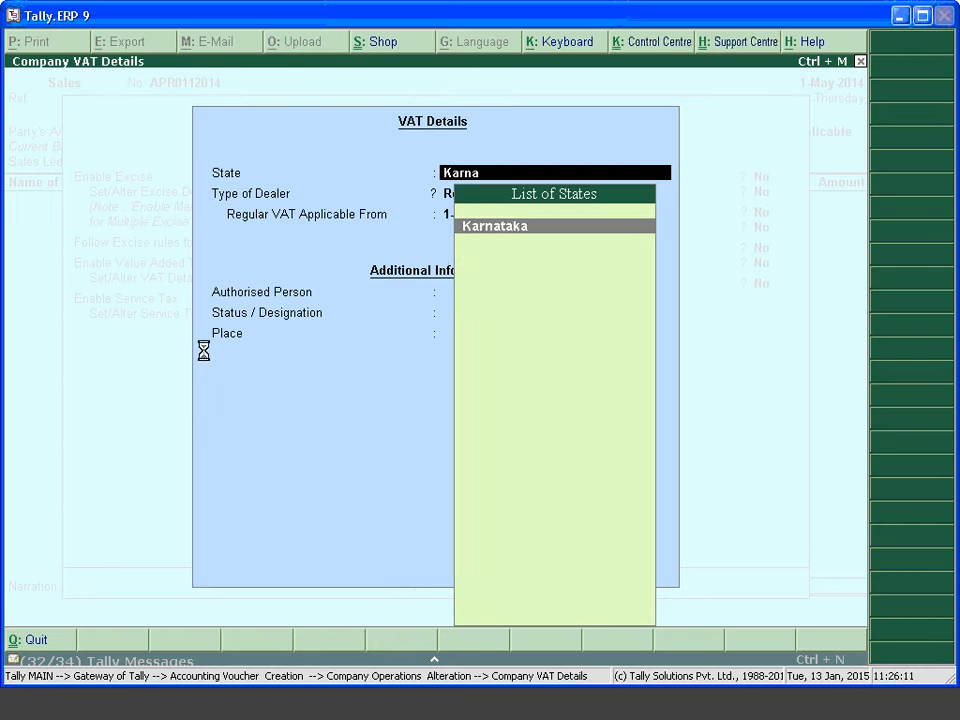
key("Return")
key("Return")
key("Return")
key("Return")
key("Return")
key("Return")
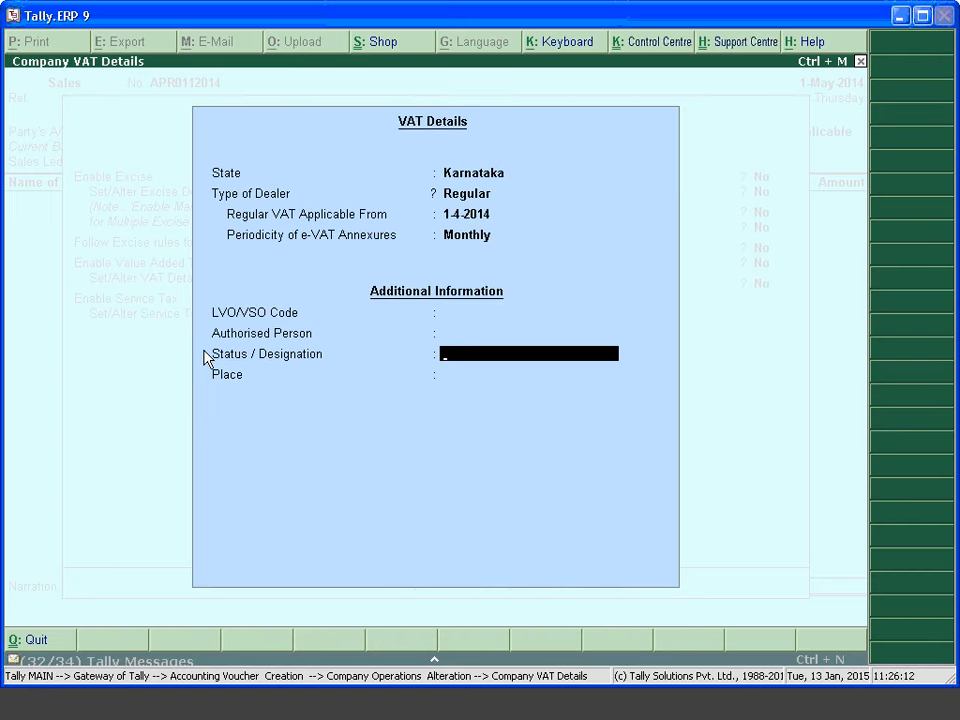
key("Return")
key("Return")
key("Return")
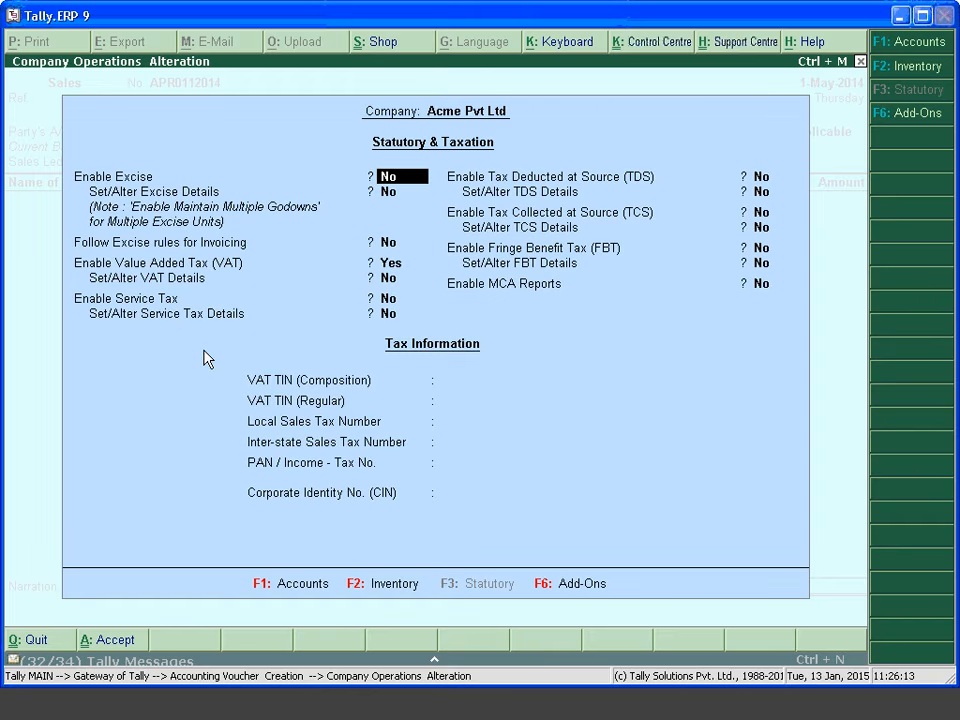
key("ctrl+a")
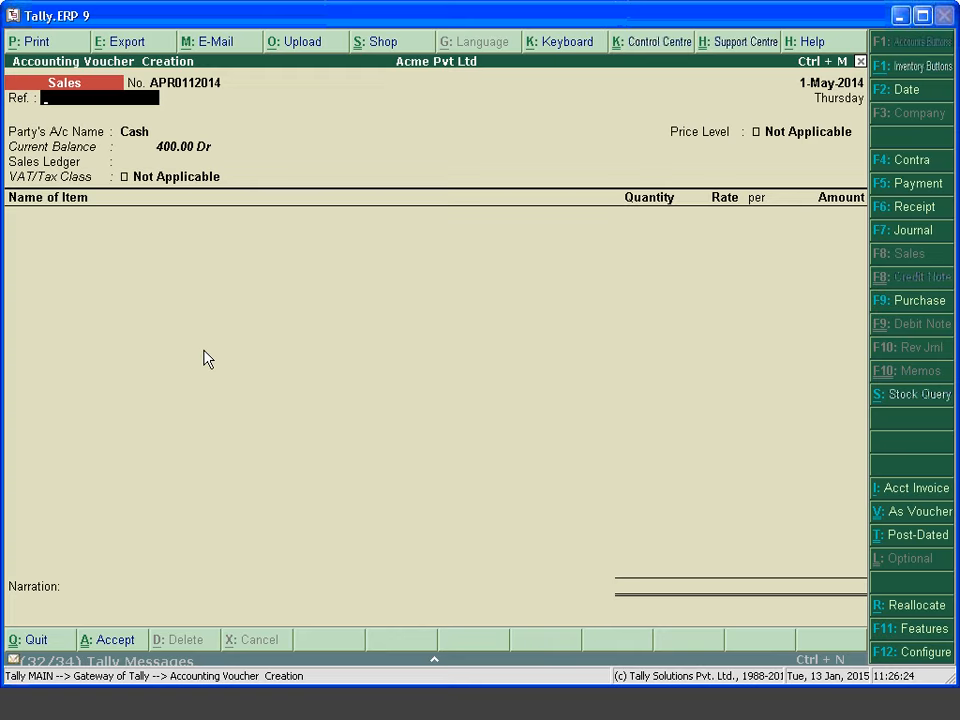
Finish the party details and create ledger Sales@4% under Sales Accounts
key("Return")
key("Return")
key("Return")
key("Return")
key("Return")
key("Return")
key("Return")
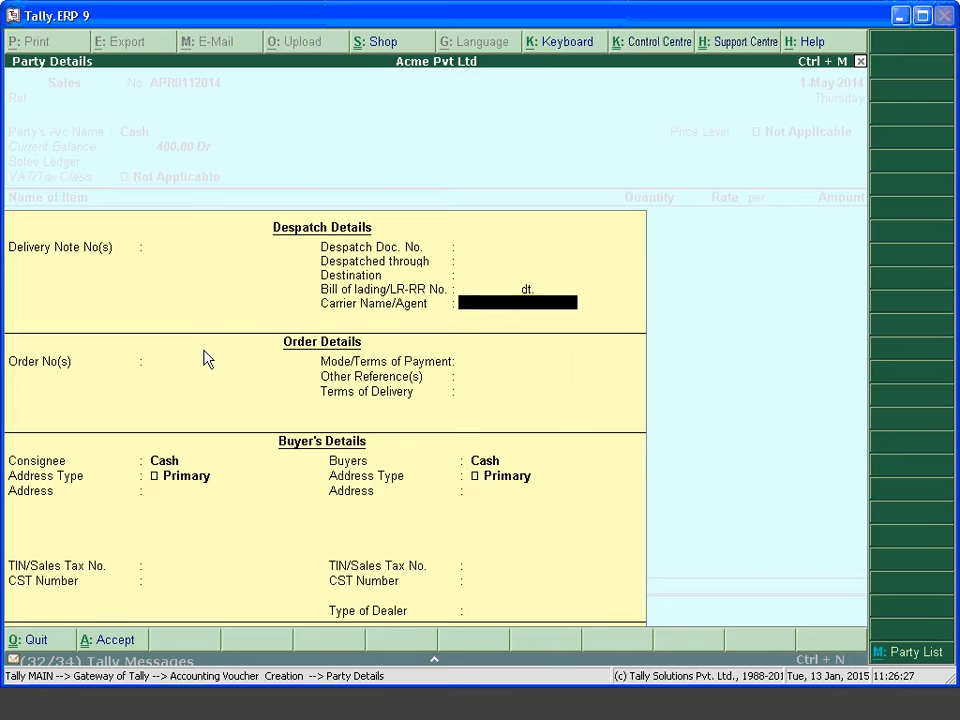
key("Return")
key("Return")
key("Return")
key("Return")
key("Return")
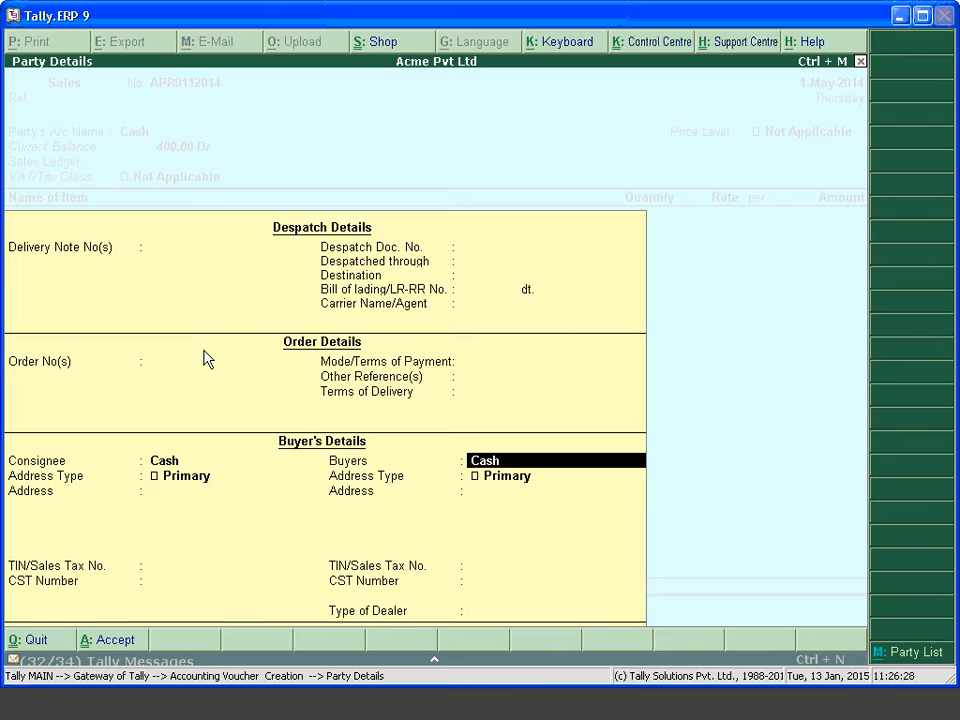
key("Return")
key("Return")
key("Return")
key("Return")
key("Return")
key("Return")
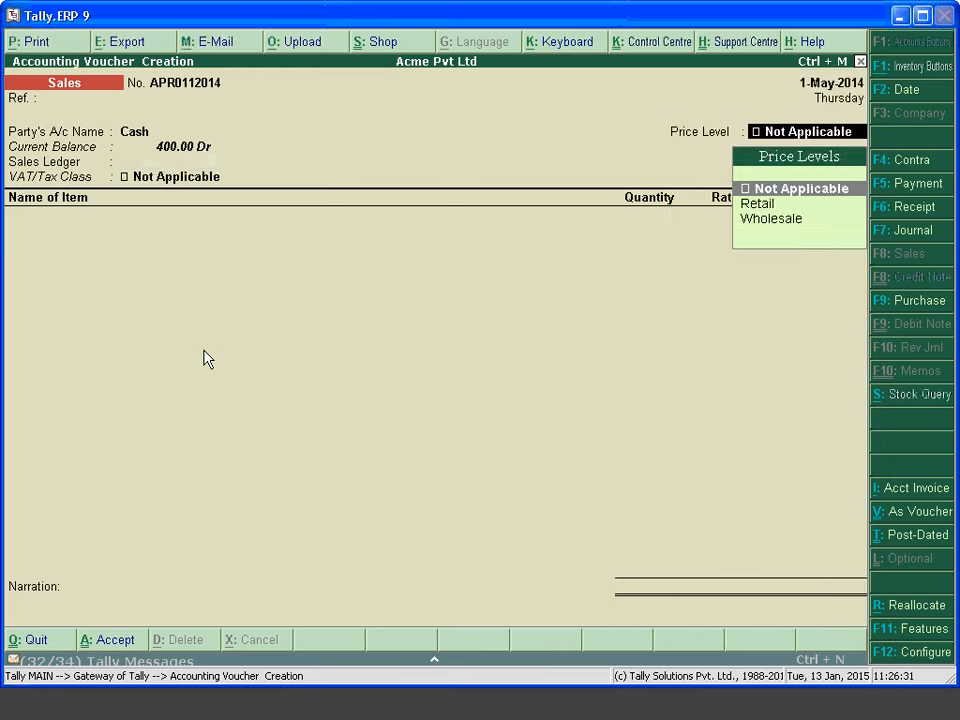
key("Return")
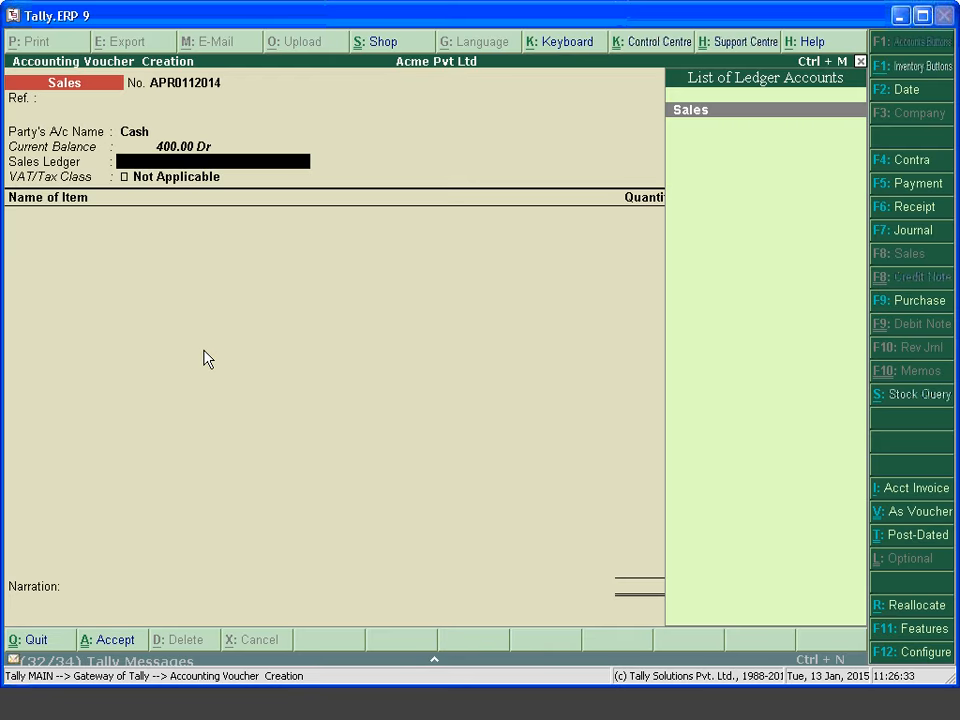
key("alt+c")
type("Sales@4")
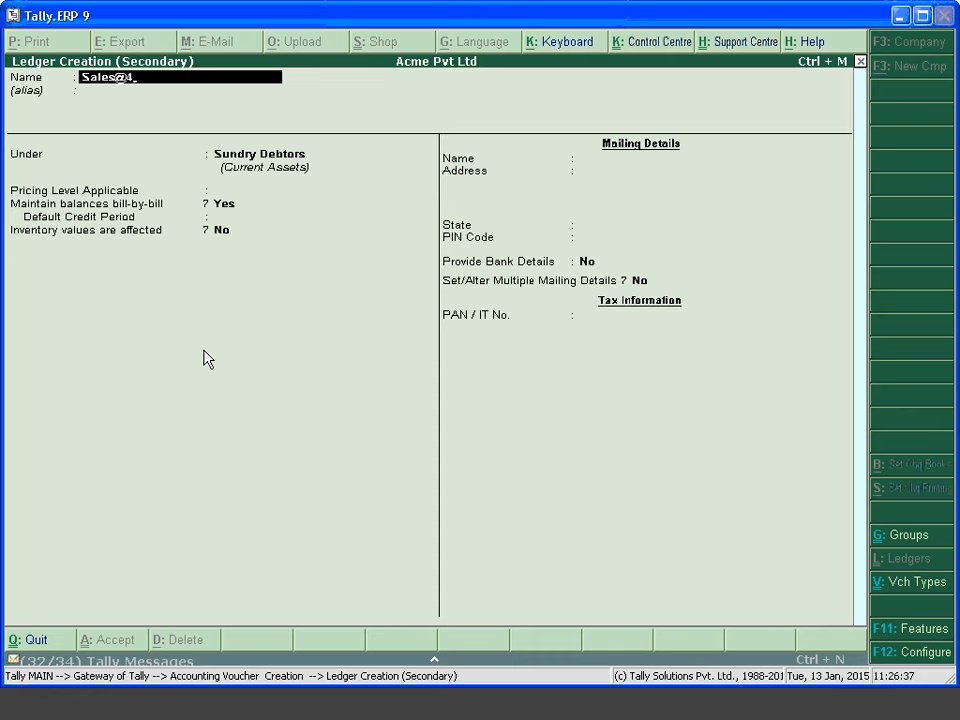
type("%")
key("Return")
key("Return")
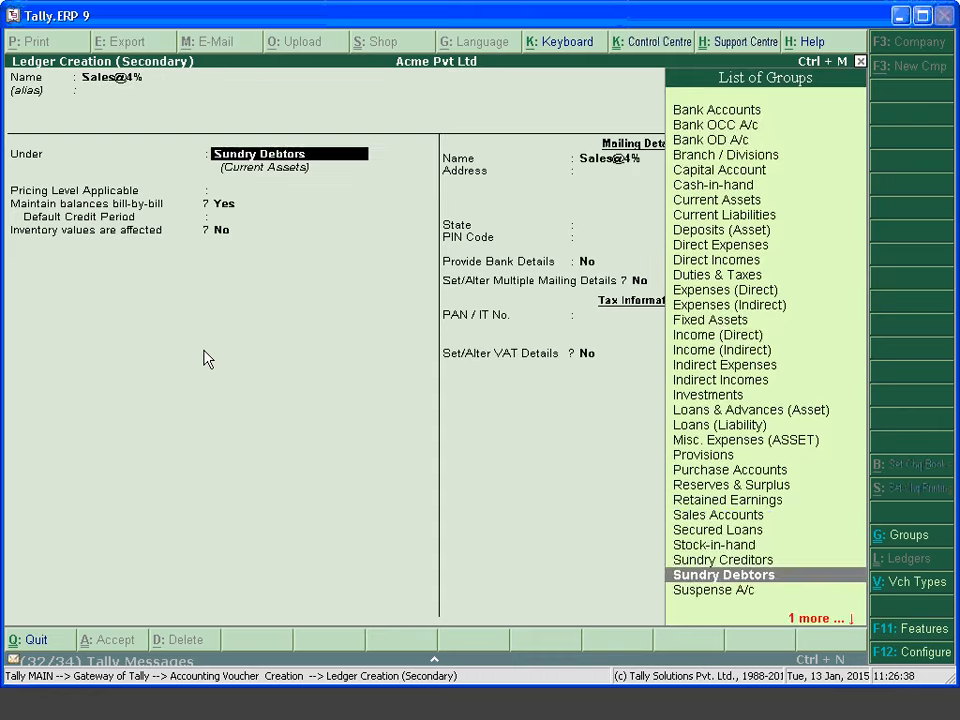
type("Sales")
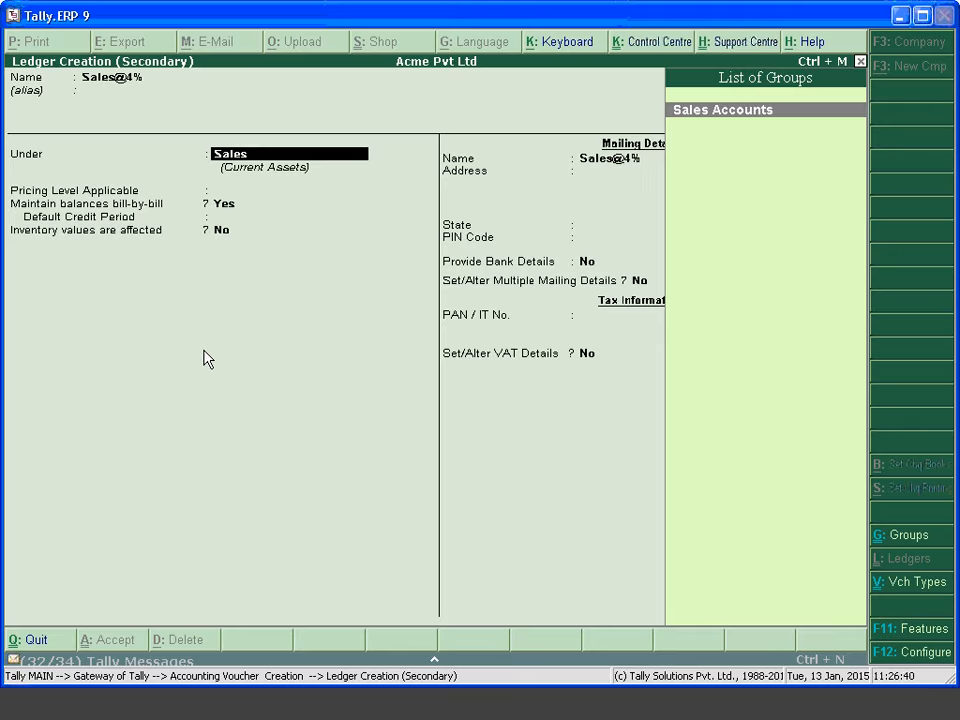
key("Return")
key("Return")
Mark the Sales@4% ledger as used in VAT returns
key("Return")
key("Return")
key("BackSpace")
key("Return")
type("y")
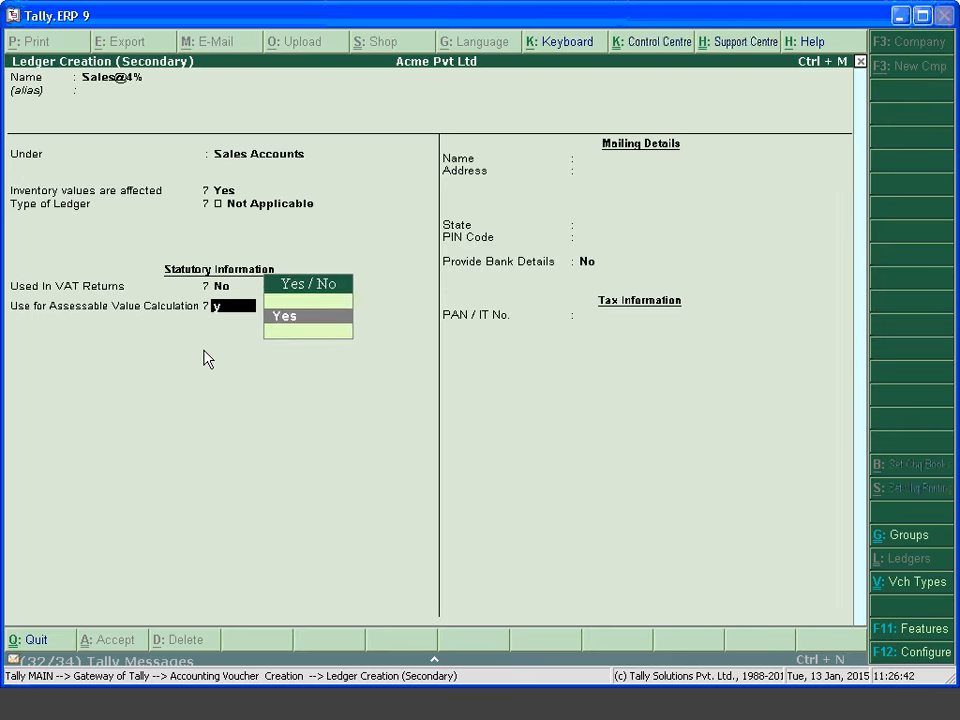
key("BackSpace")
key("BackSpace")
type("y")
key("BackSpace")
key("BackSpace")
type("y")
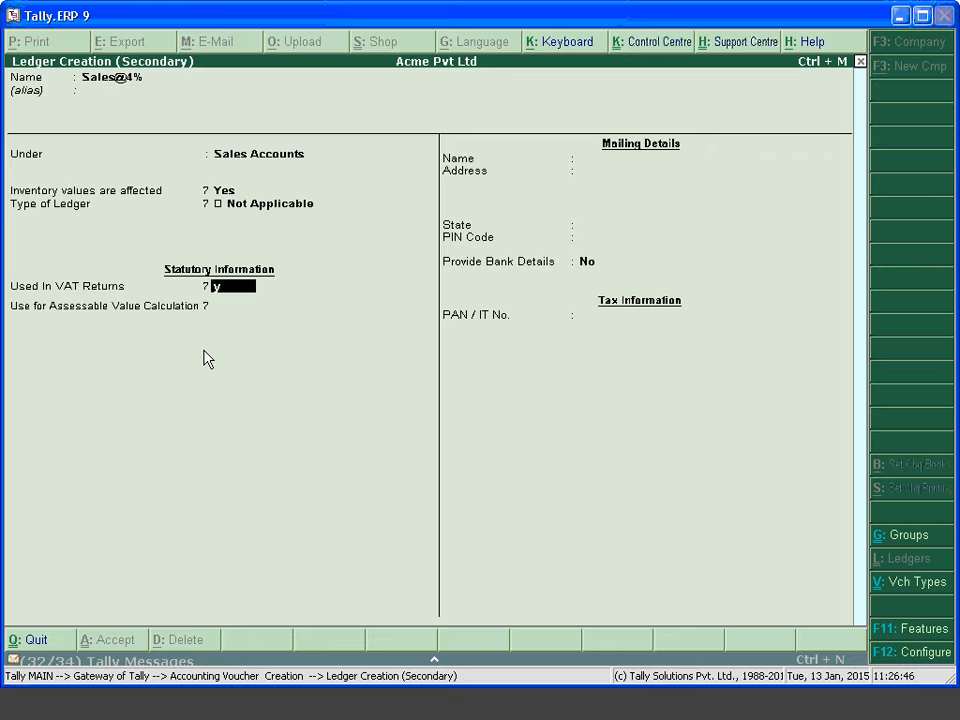
key("Return")
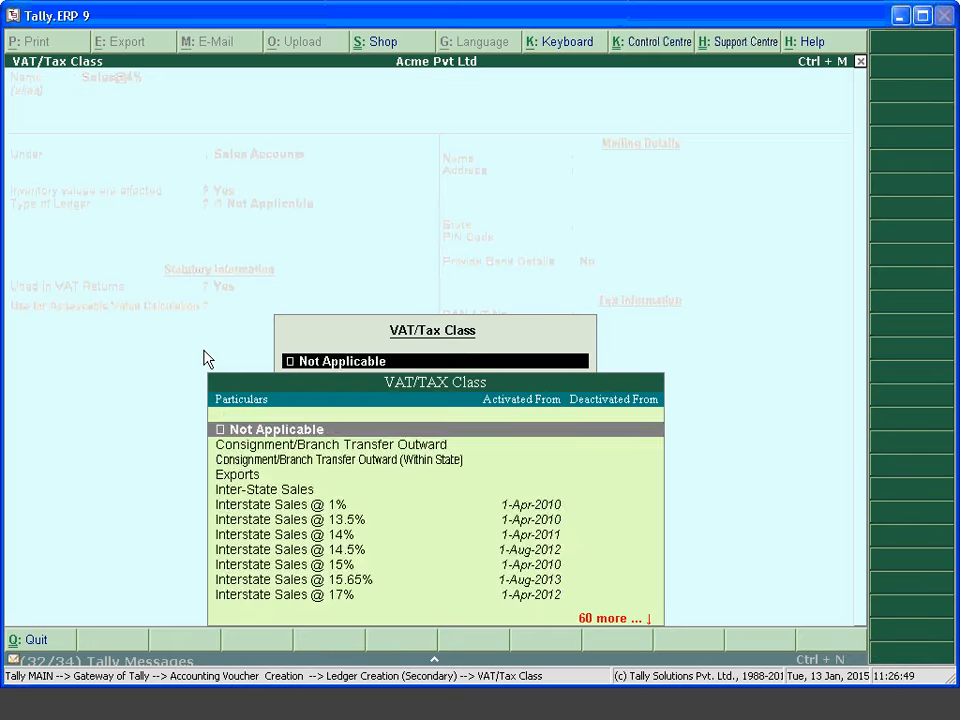
Give Sales@4% the VAT/Tax Class Sales @ 4% and save the ledger
type("Sales")
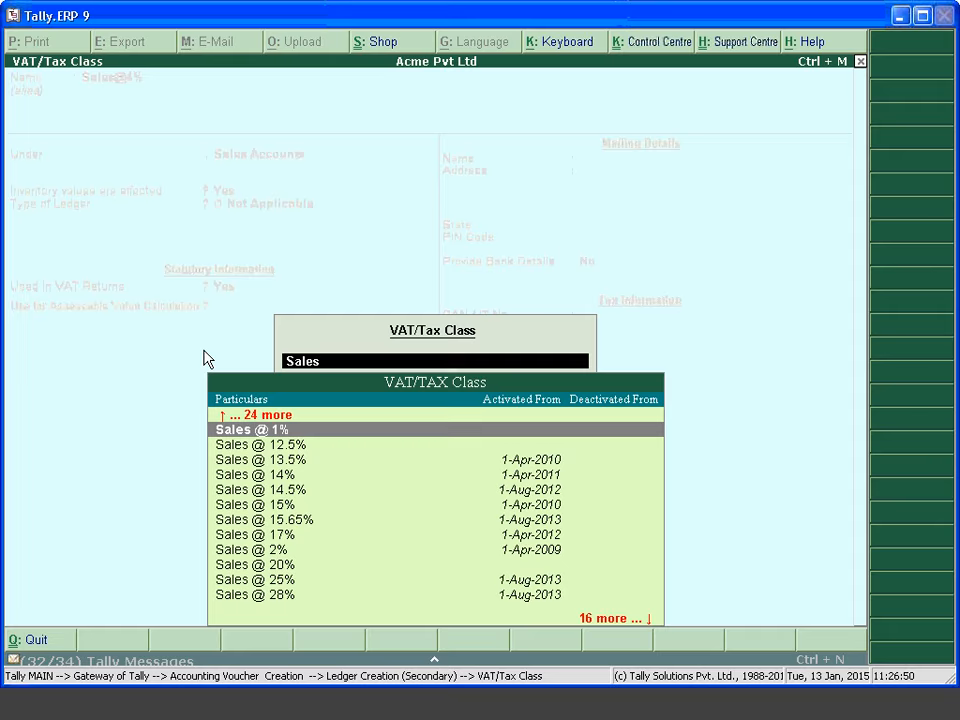
key("Down")
key("Down")
key("Down")
key("Down")
key("Down")
key("Down")
key("Down")
key("Down")
key("Down")
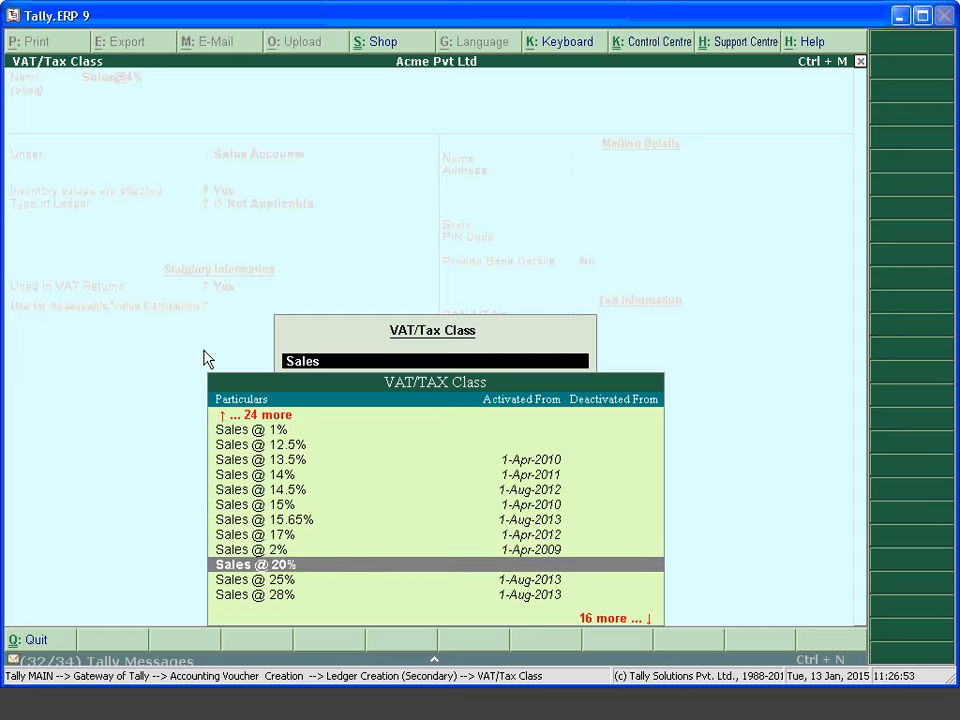
key("Down")
key("Down")
key("Down")
key("Down")
key("Down")
key("Down")
key("Down")
key("Down")
key("Down")
key("Down")
key("Down")
key("Up")
key("Up")
key("Up")
key("Up")
key("Up")
key("Up")
key("Up")
key("Up")
key("Up")
key("Up")
key("Up")
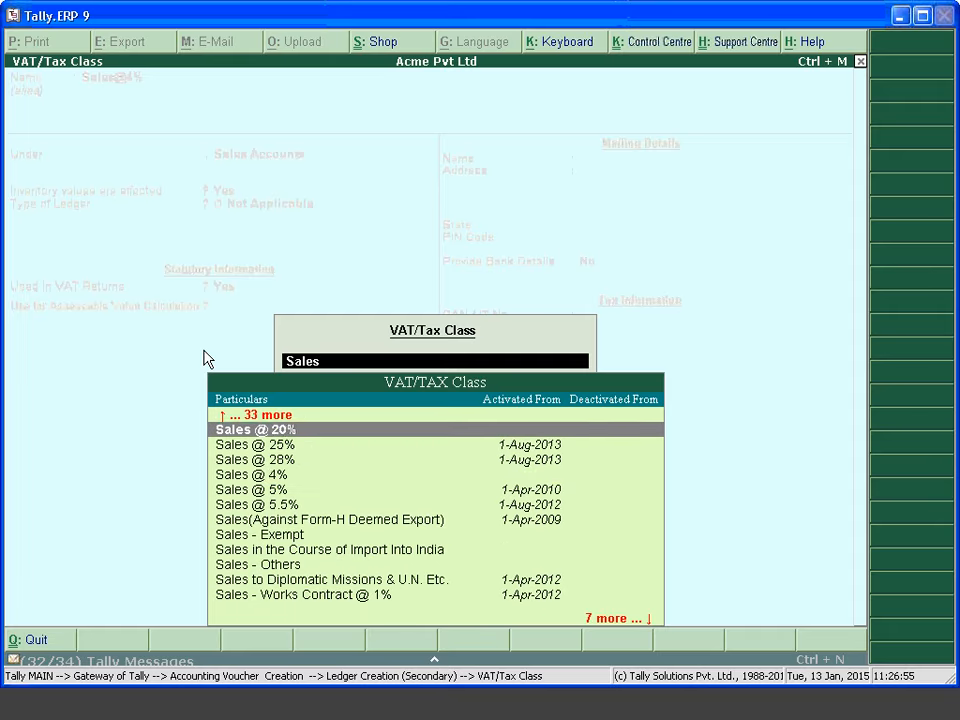
key("Down")
key("Down")
key("Down")
key("Return")
key("Return")
key("Return")
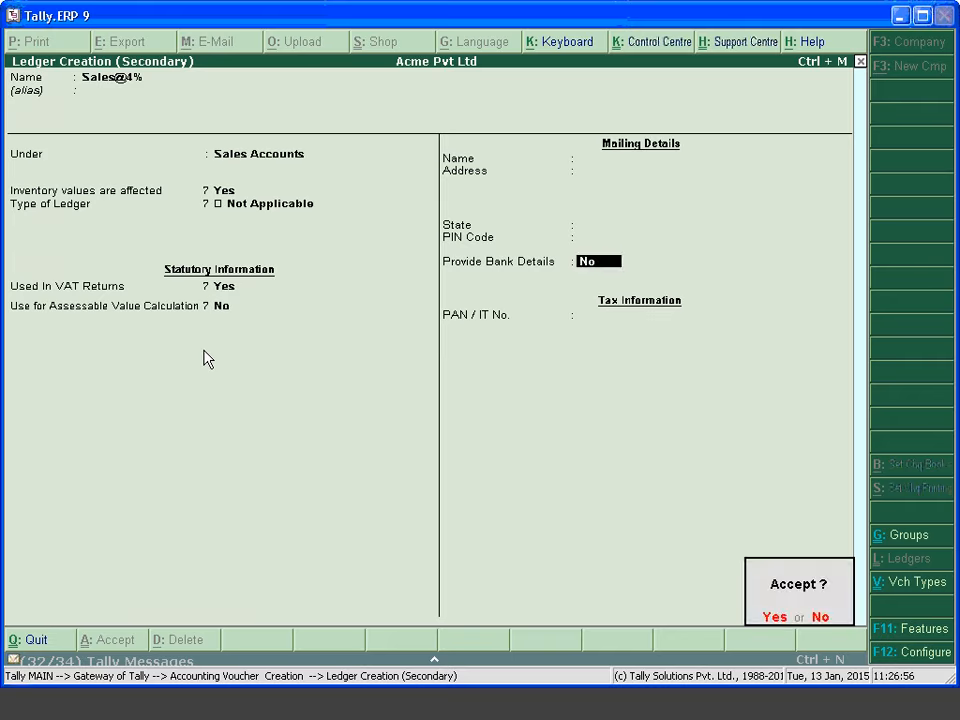
key("Return")
key("F11")
key("F3")
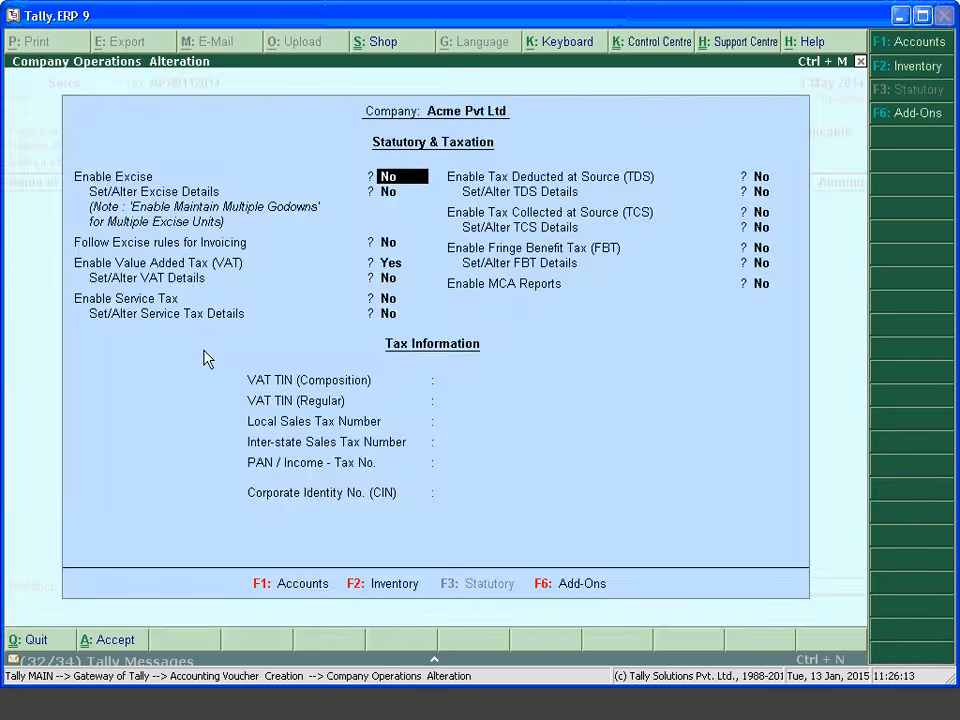
key("Escape")
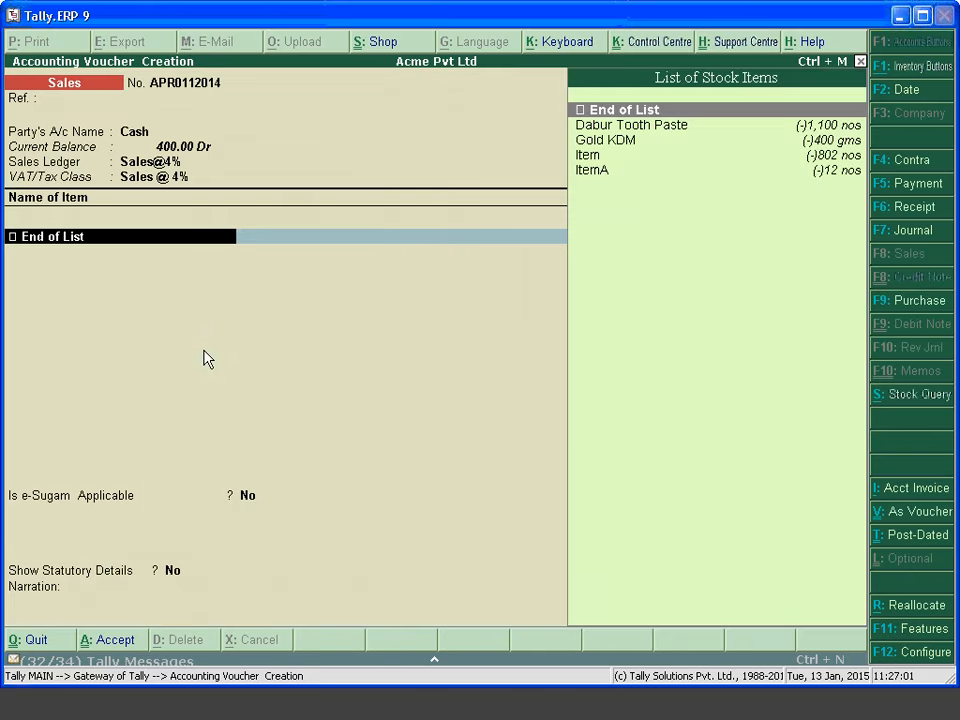
Create stock item Item@4% with units nos from the invoice's item line
key("BackSpace")
key("Return")
key("alt+c")
type("Item")
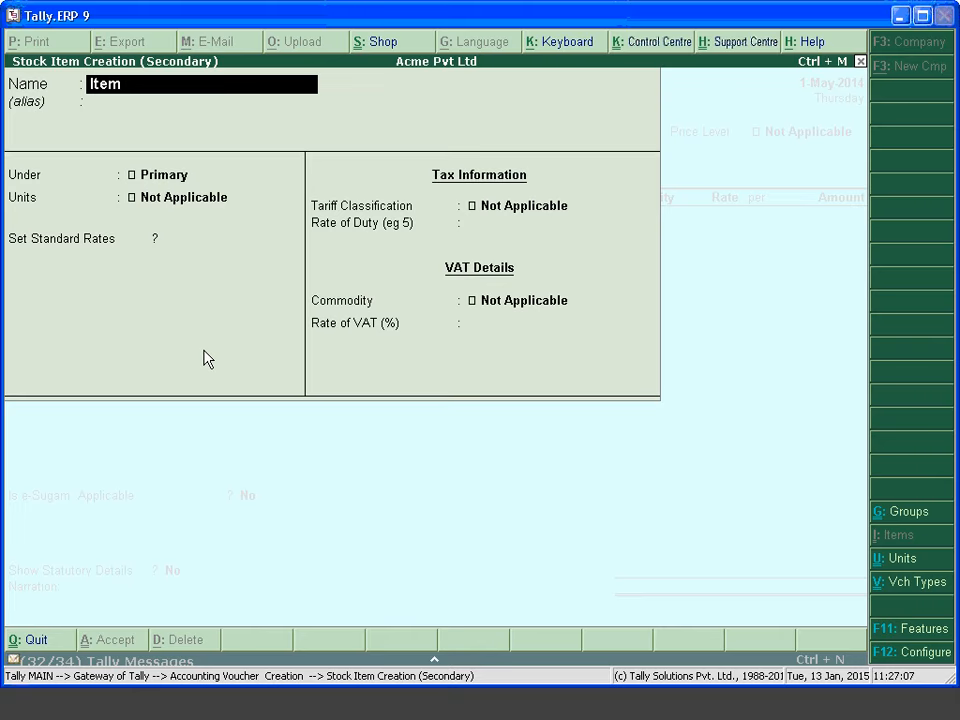
type("@$%")
key("BackSpace")
key("BackSpace")
key("BackSpace")
type("@$%")
key("BackSpace")
key("BackSpace")
type("4%")
key("Return")
key("Return")
key("Return")
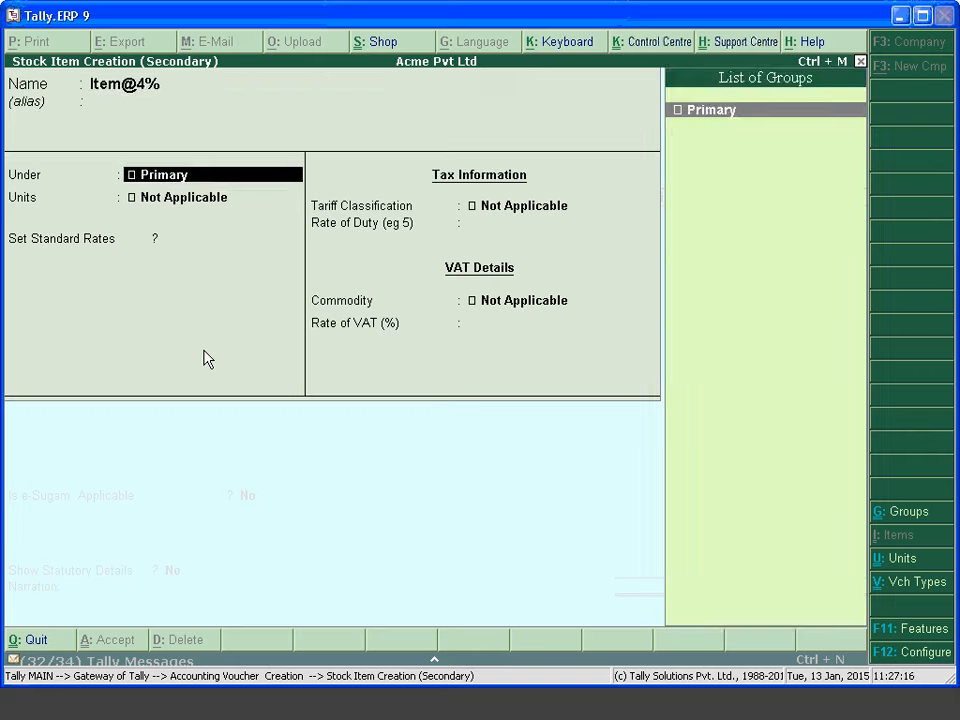
key("Down")
key("Return")
key("Return")
key("Return")
key("Return")
key("Return")
key("Return")
key("Return")
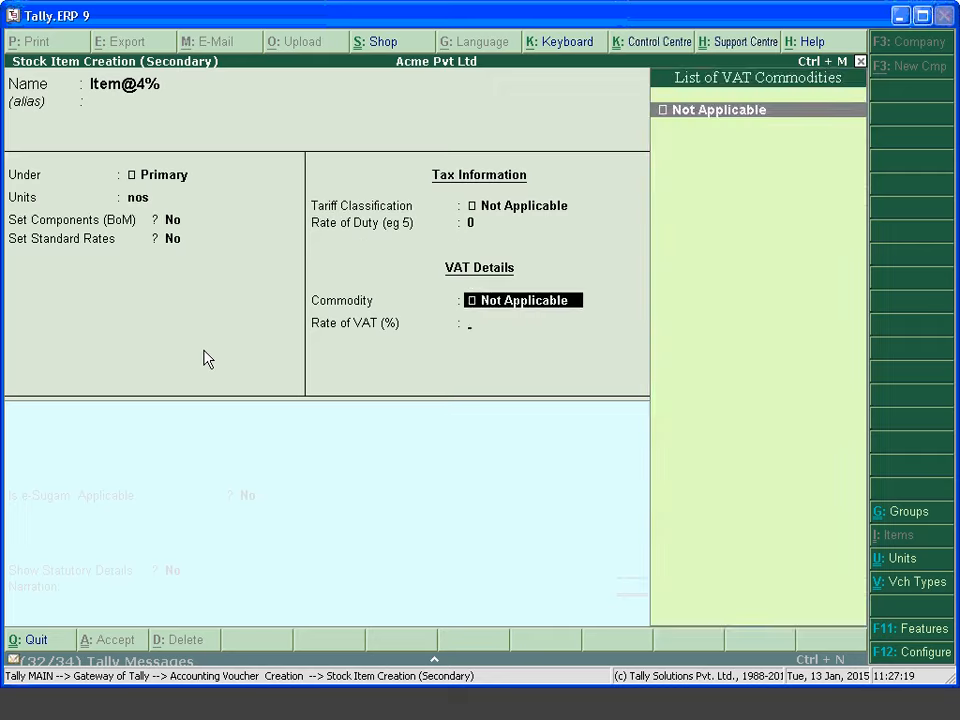
key("Return")
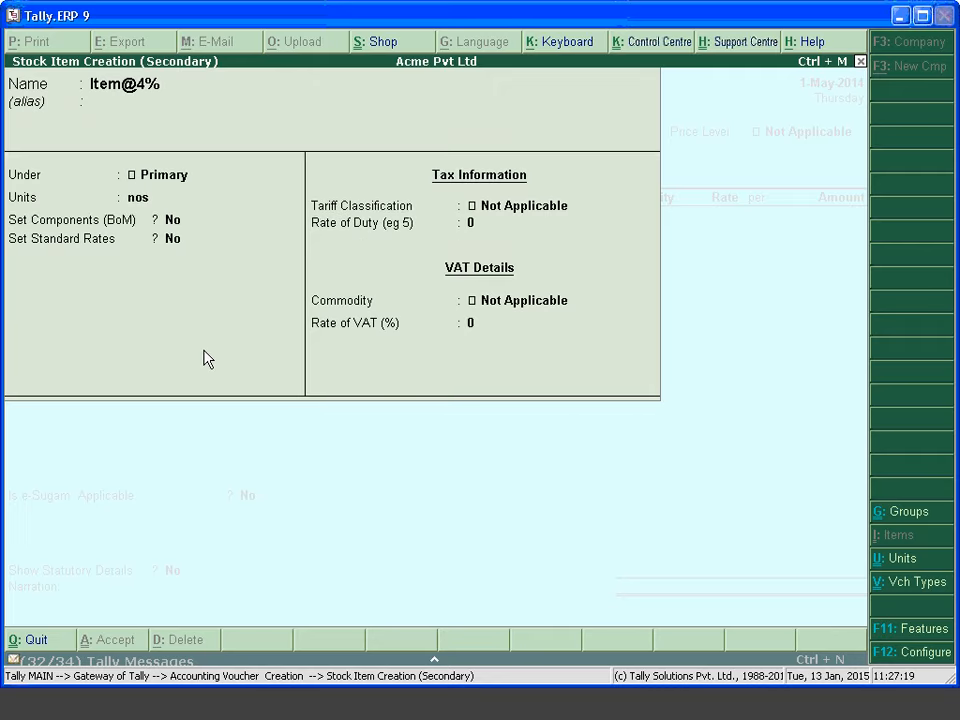
Bill 100 nos of Item@4% at 250.00 for 25,000.00
type("100")
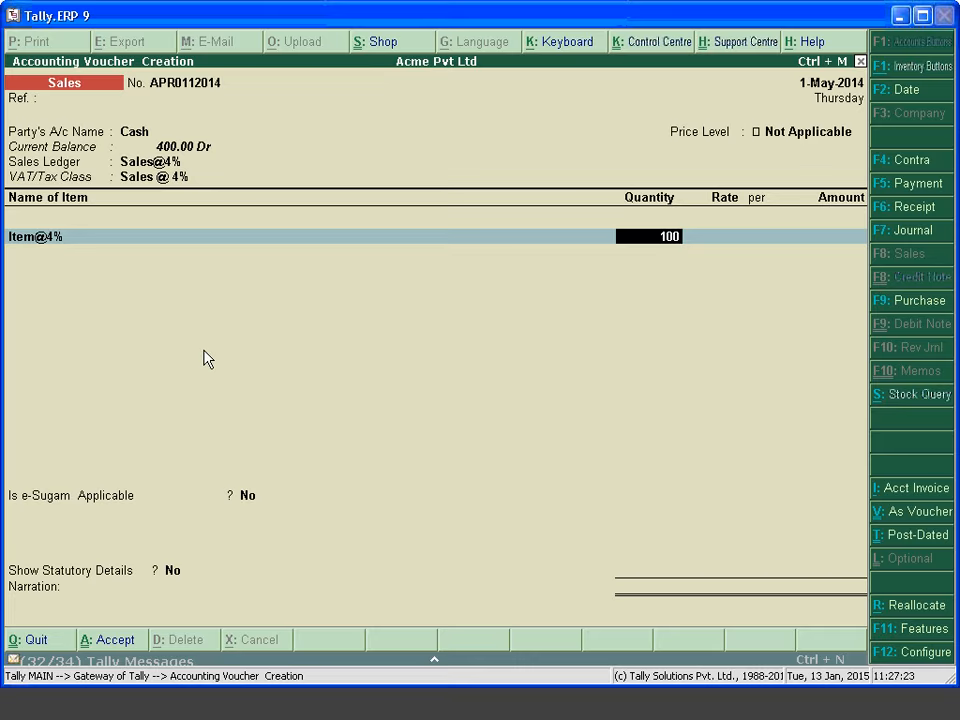
key("Return")
type("250")
key("Return")
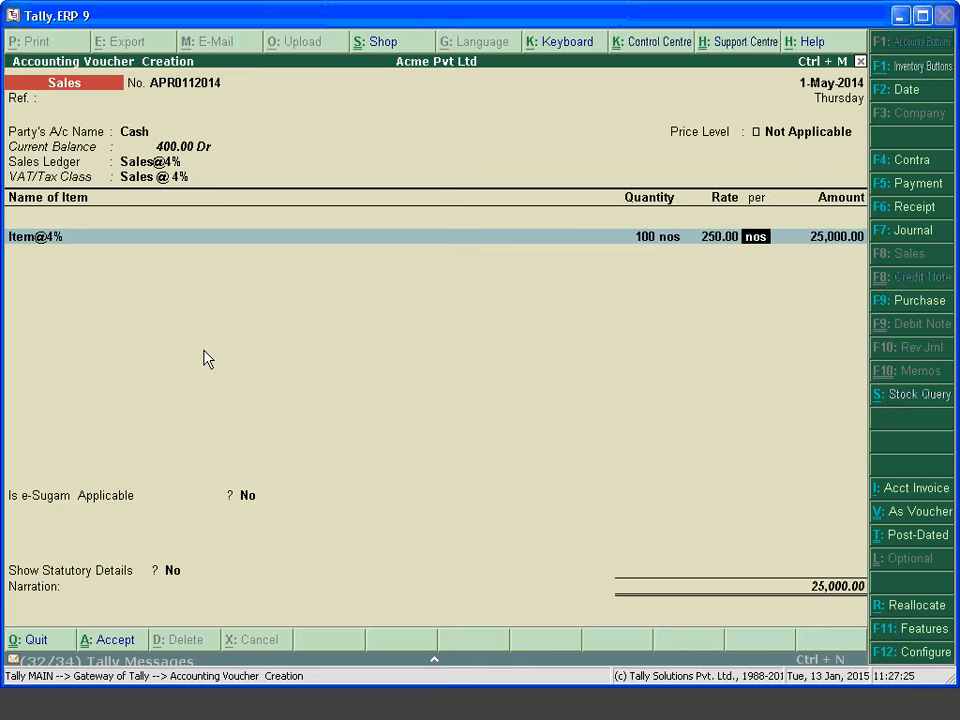
key("Return")
key("Return")
key("Return")
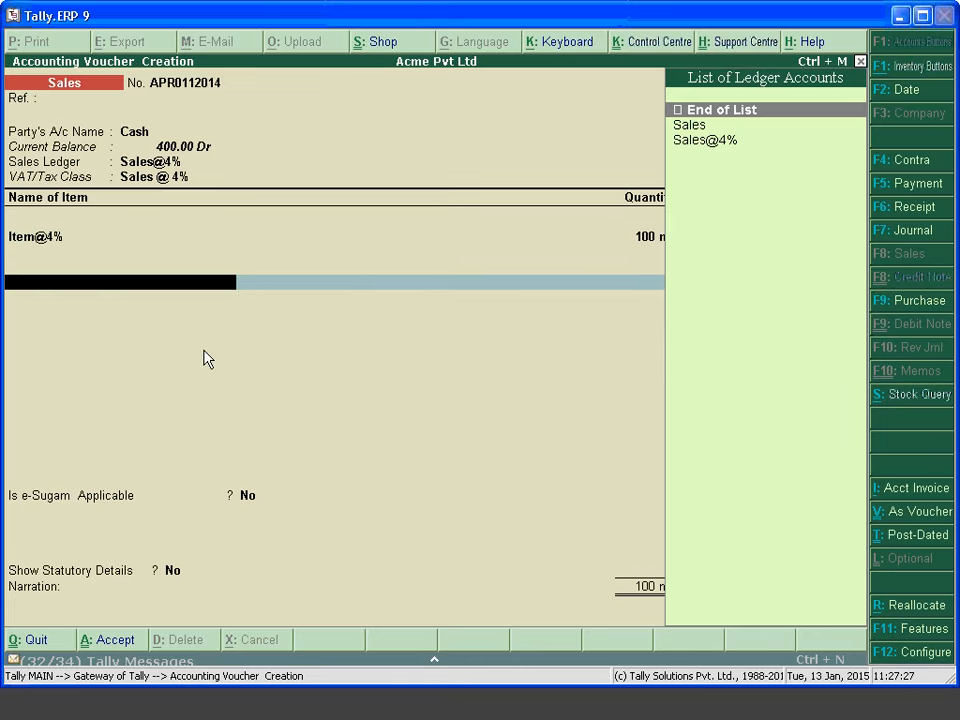
key("alt+c")
Name the new ledger OUT PUAT VAT @ 4% and place it under Duties & Taxes
type("OUT P")
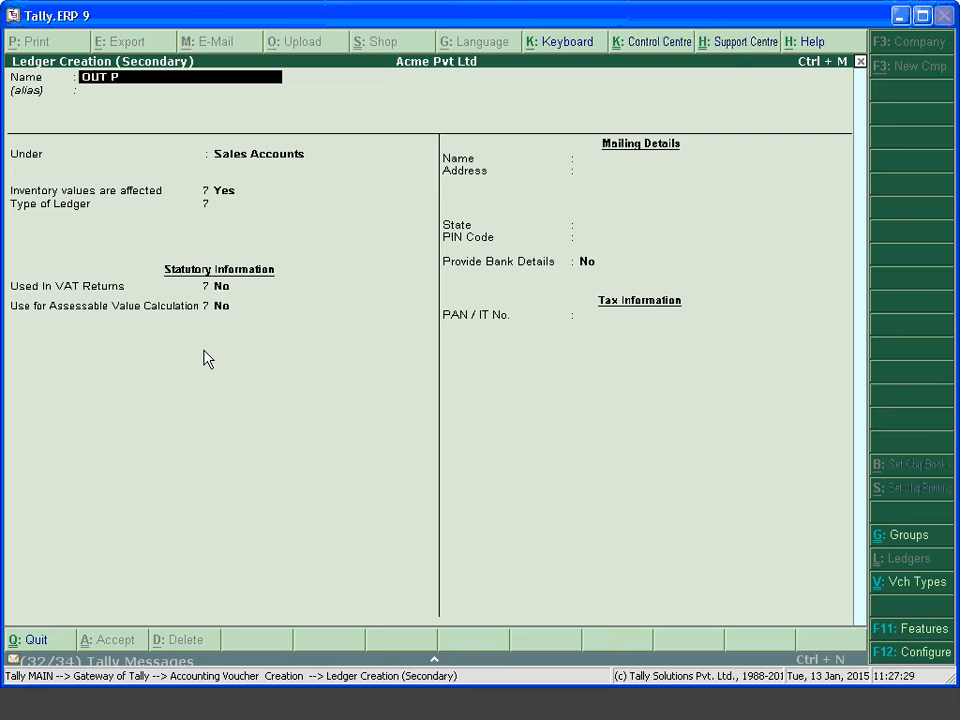
type("UAT VAT @ 5")
type("%\\")
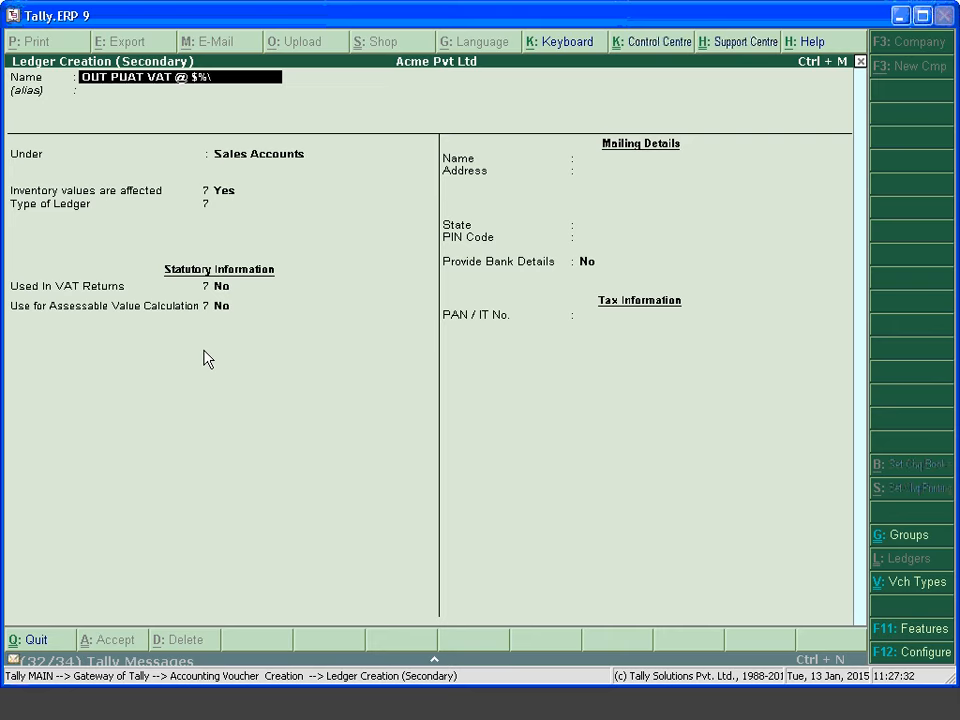
key("BackSpace")
key("BackSpace")
key("BackSpace")
type("4%")
key("Return")
key("Return")
type("DUT")
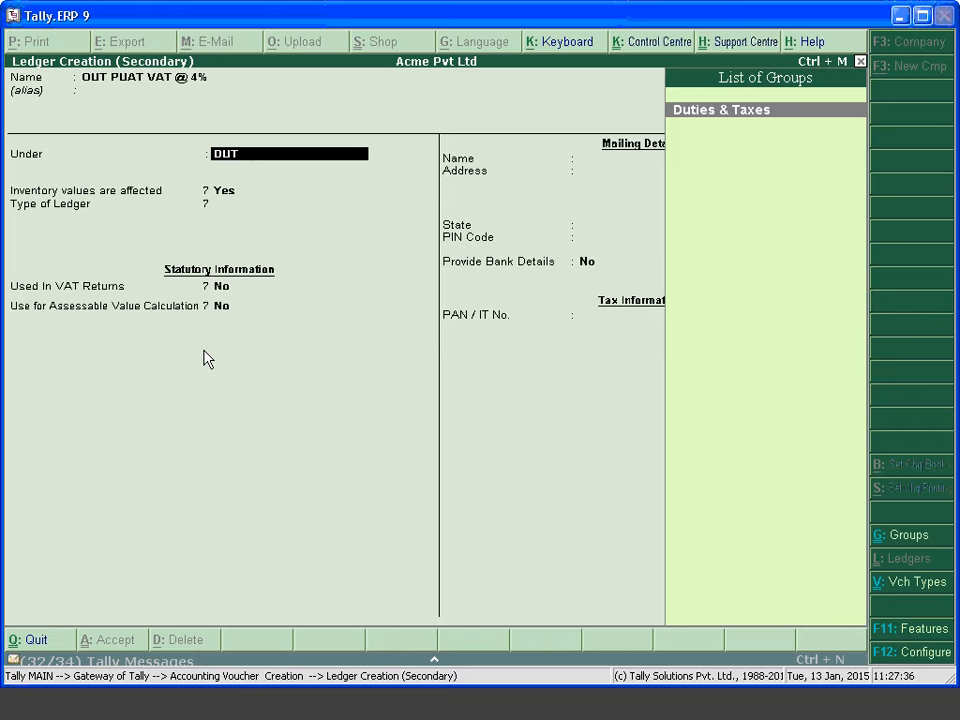
type("IE")
key("Return")
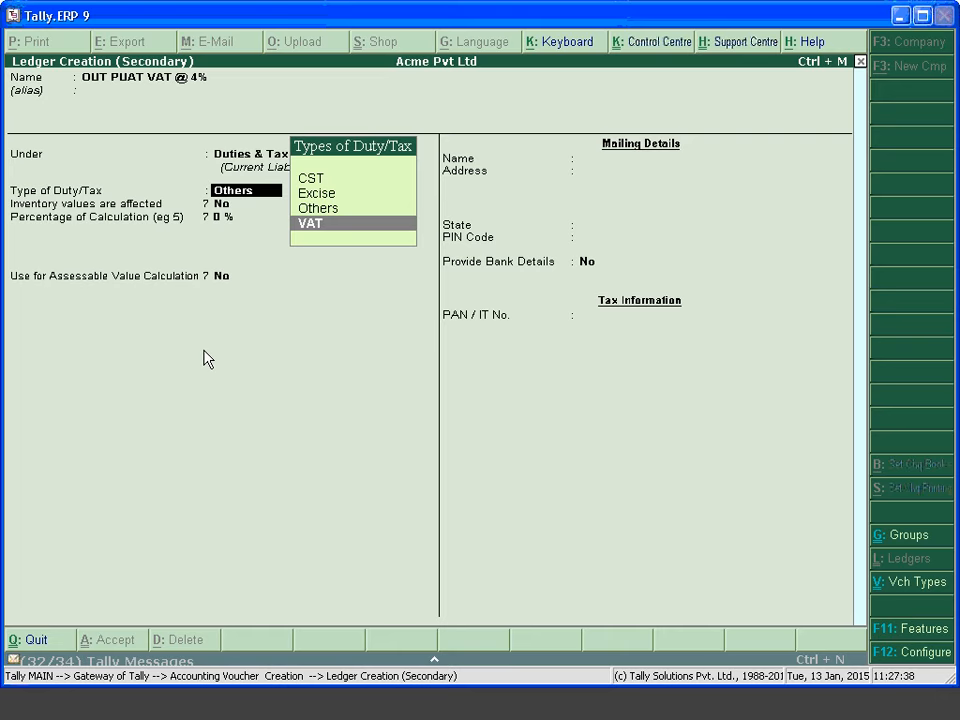
key("Return")
Make it an Output VAT ledger with class Output VAT @ 4%, save, and add it
key("Down")
key("Down")
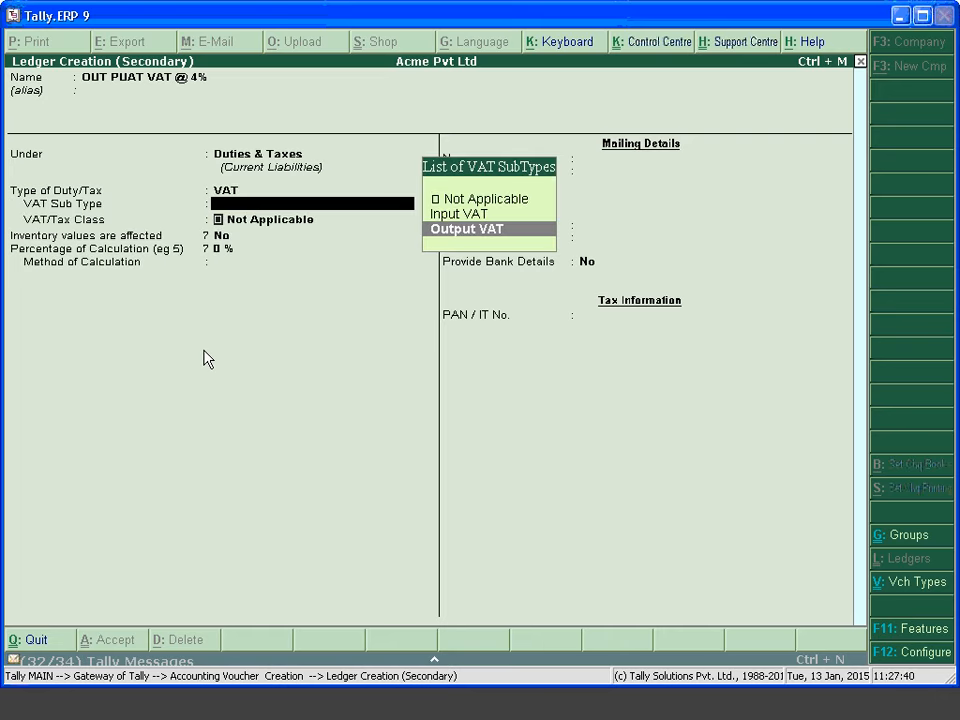
key("Return")
key("Down")
key("Down")
key("Down")
key("Down")
key("Down")
key("Down")
key("Down")
key("Down")
key("Down")
key("Down")
key("Down")
key("Down")
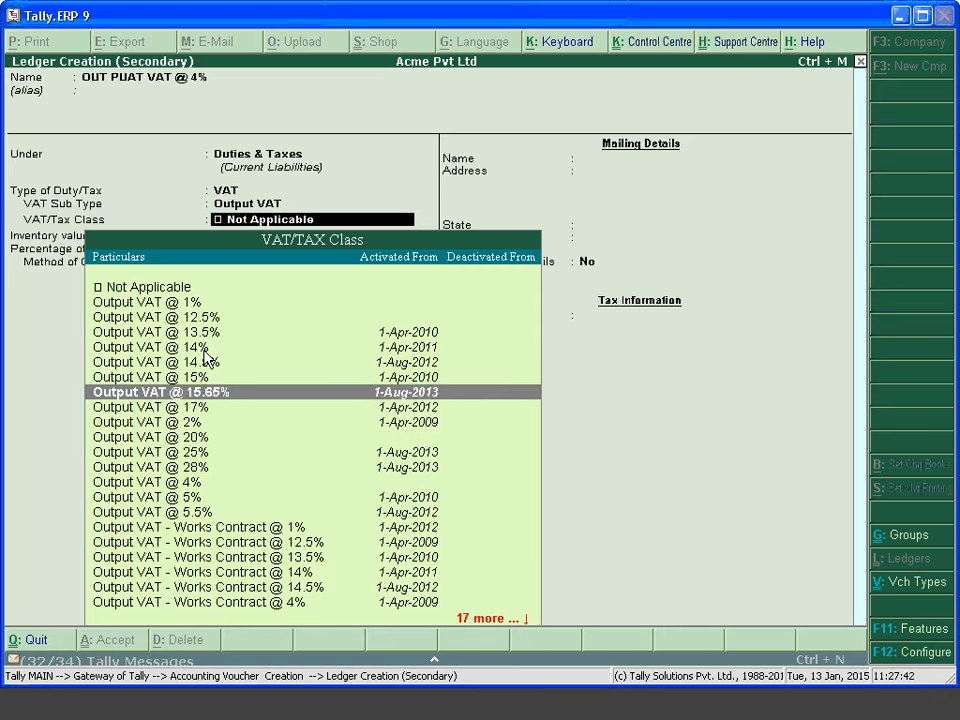
key("Down")
key("Return")
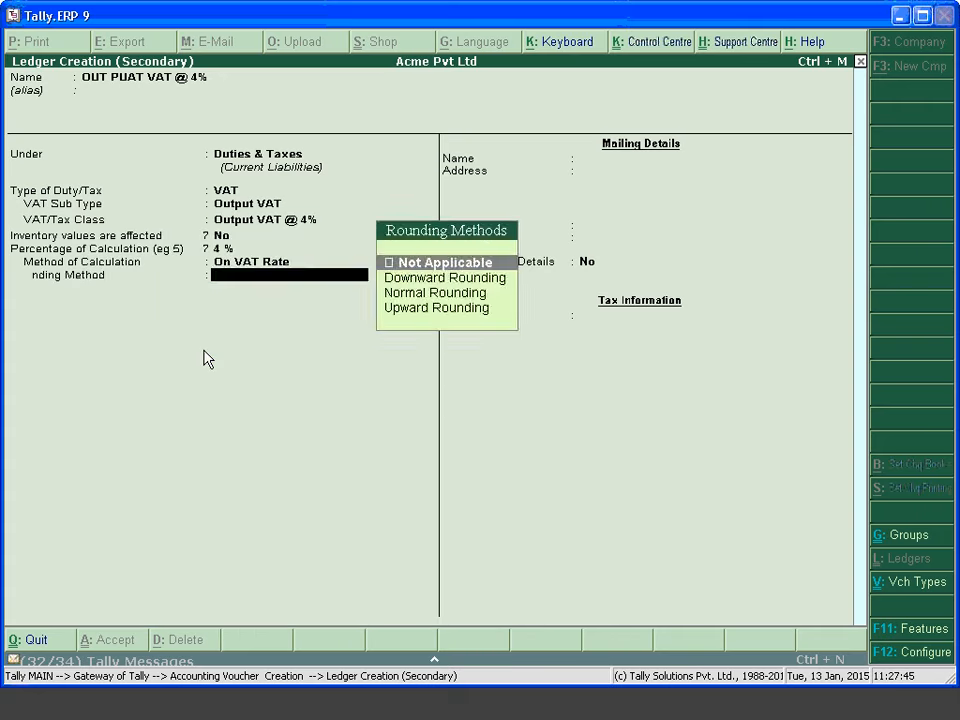
key("Return")
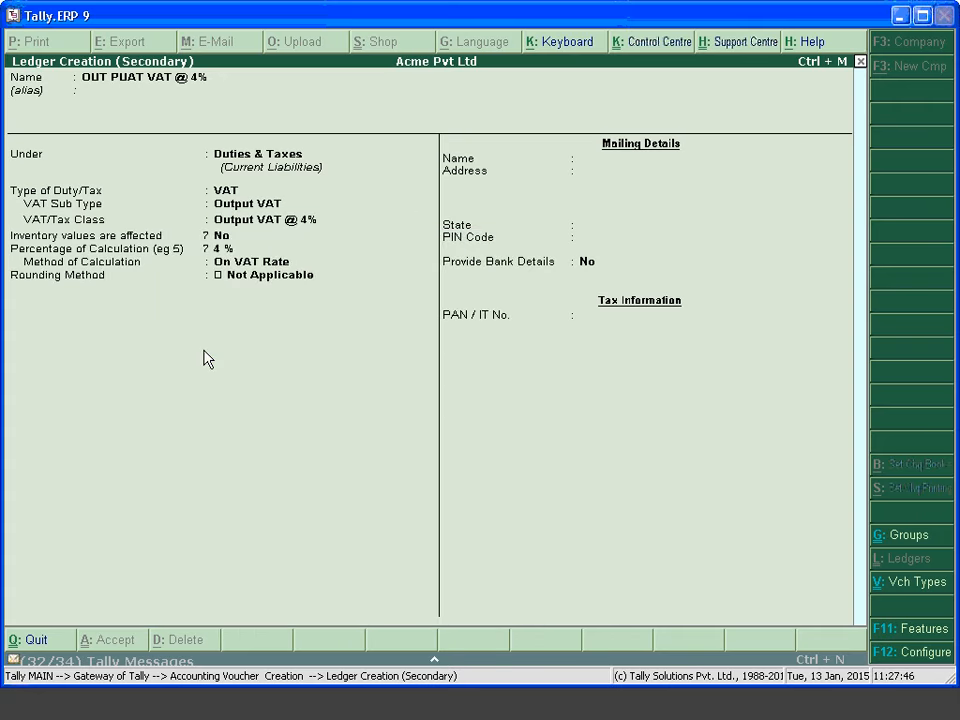
key("ctrl+a")
key("Return")
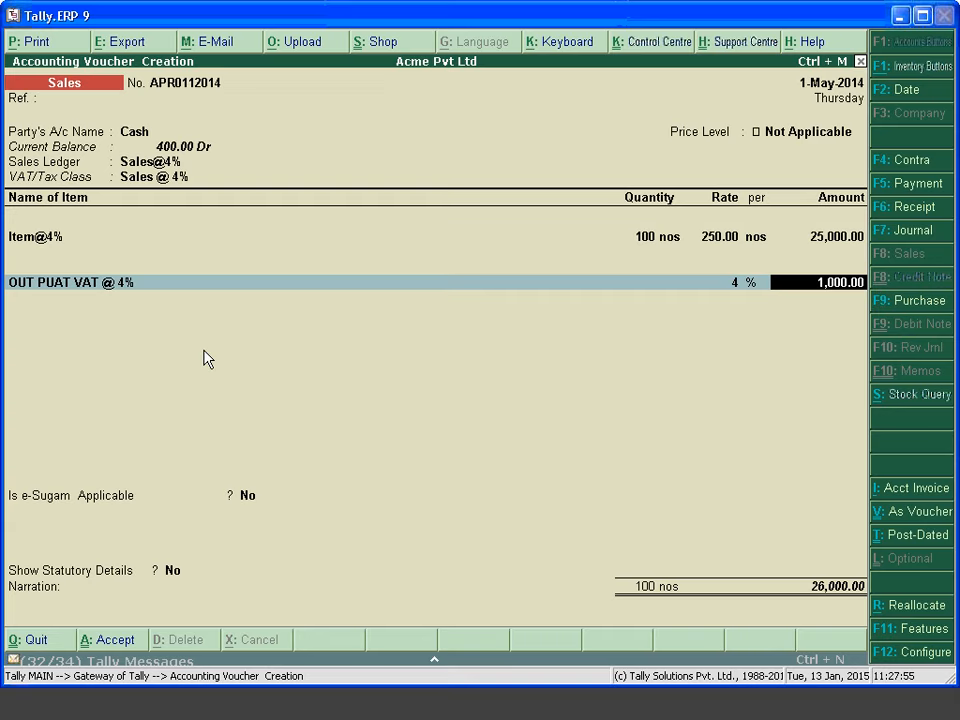
Save the invoice with 1,000.00 VAT, review vouchers APR0102014 and APR0112014, then exit
key("Return")
key("Return")
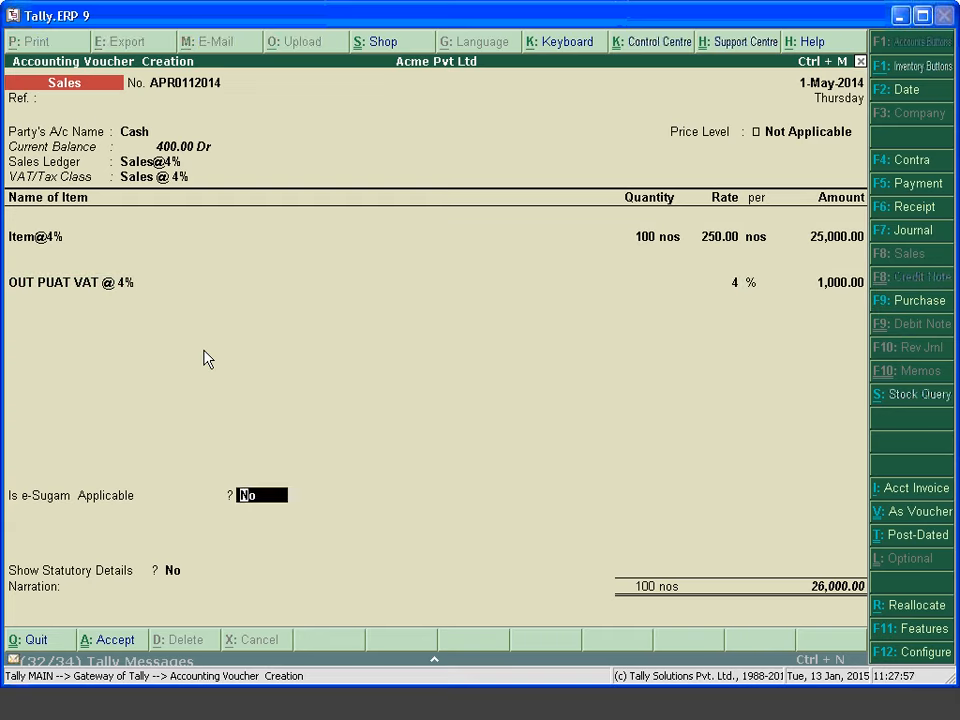
key("Return")
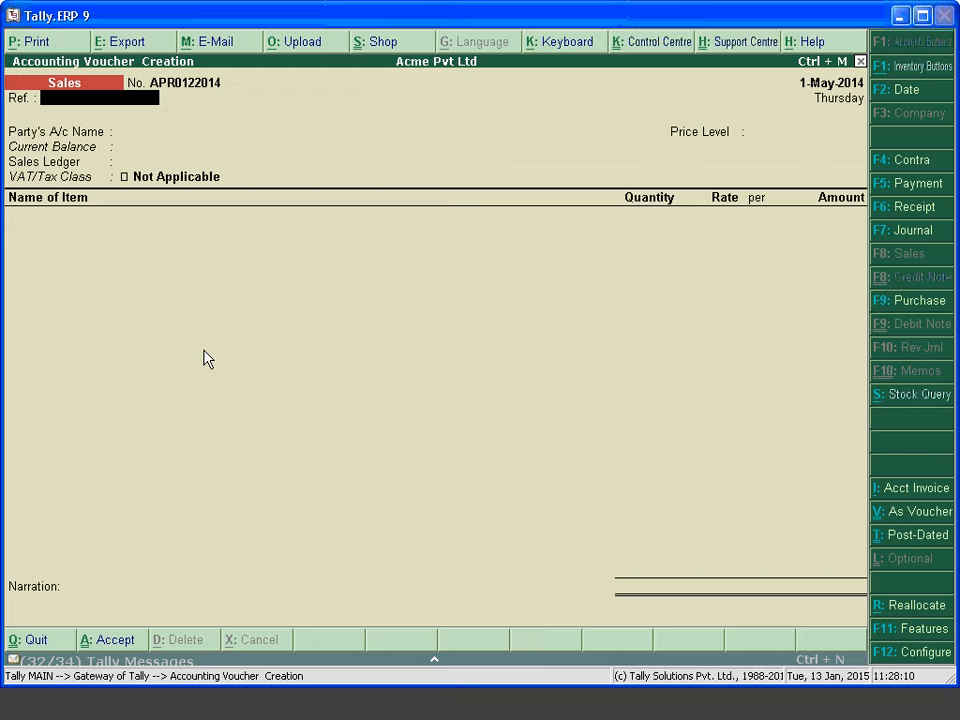
key("Page_Up")
key("Page_Up")
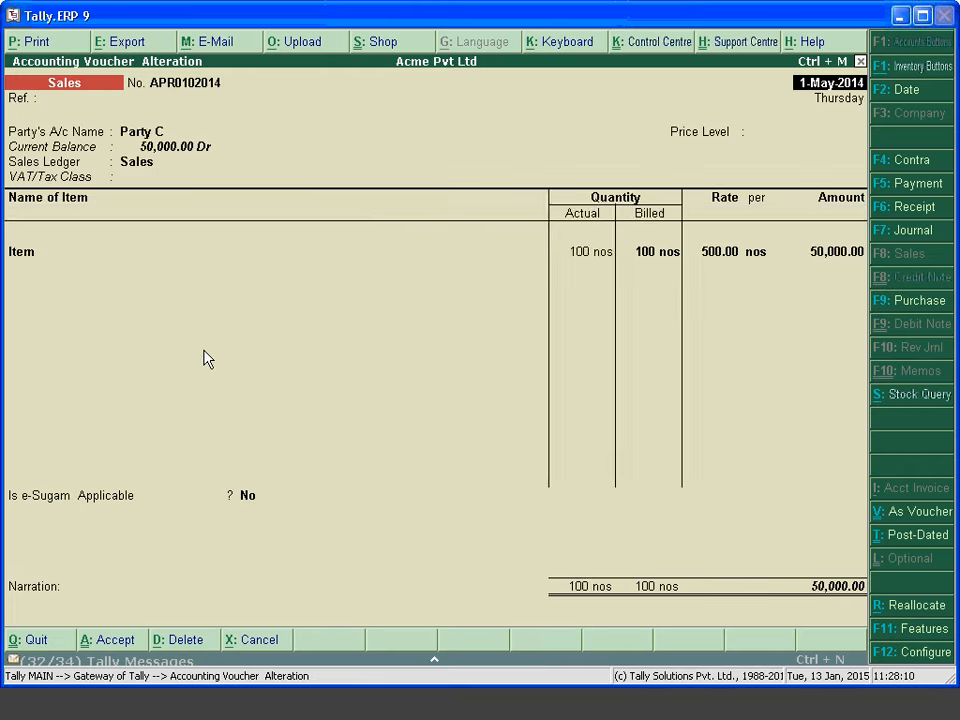
key("Page_Down")
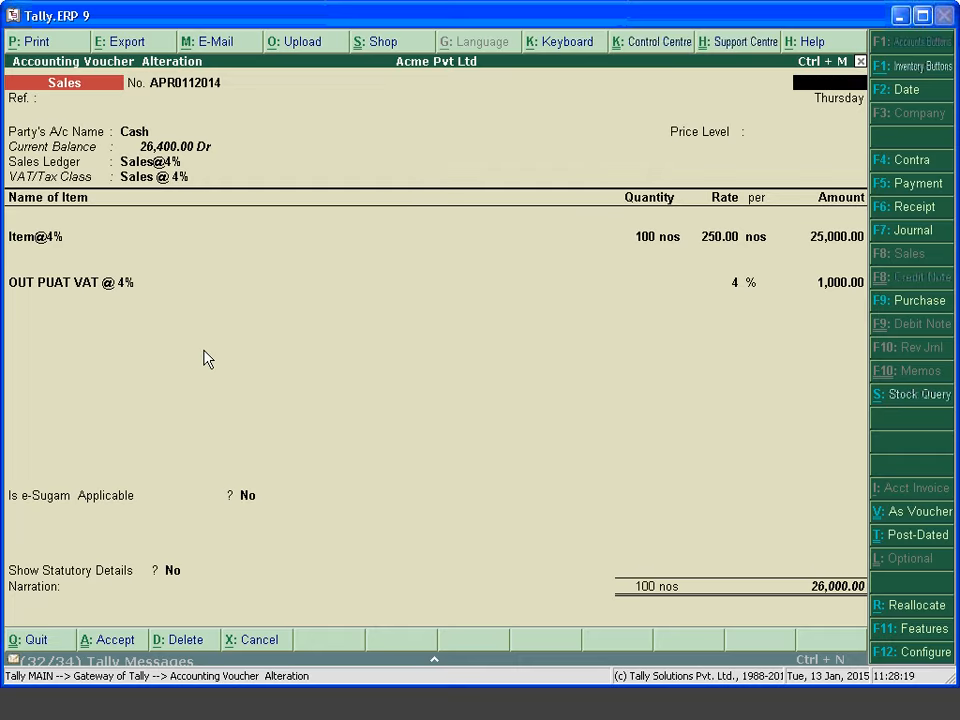
key("ctrl+a")
key("Escape")
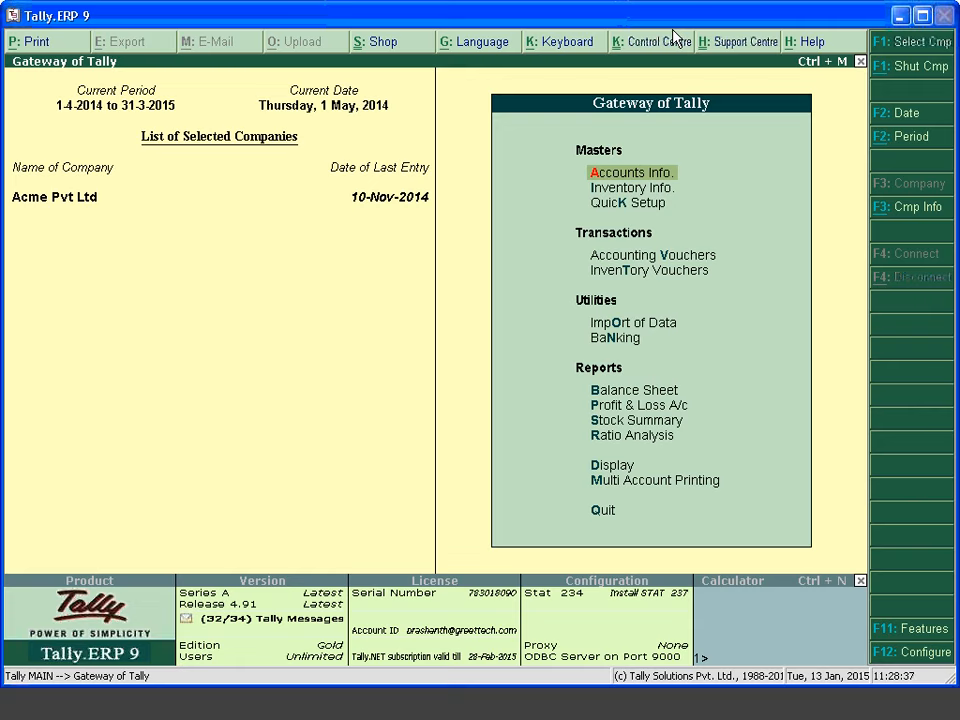
Under Inventory Info, create a stock item named 'Item @5%' and open its F12 configuration
key("Down")
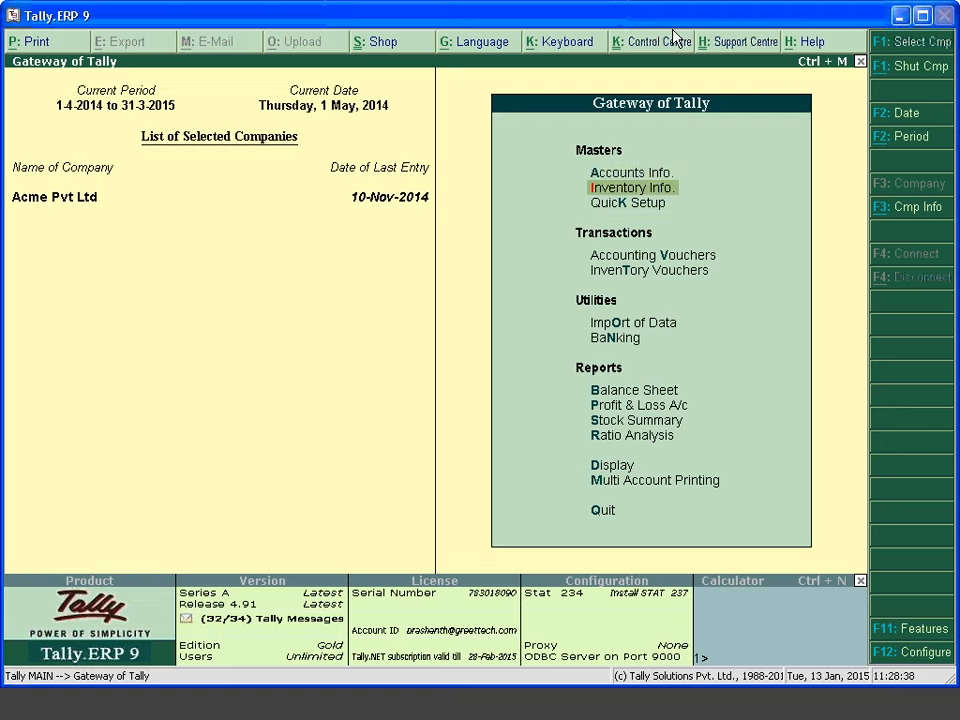
key("Return")
key("Down")
key("Down")
key("Return")
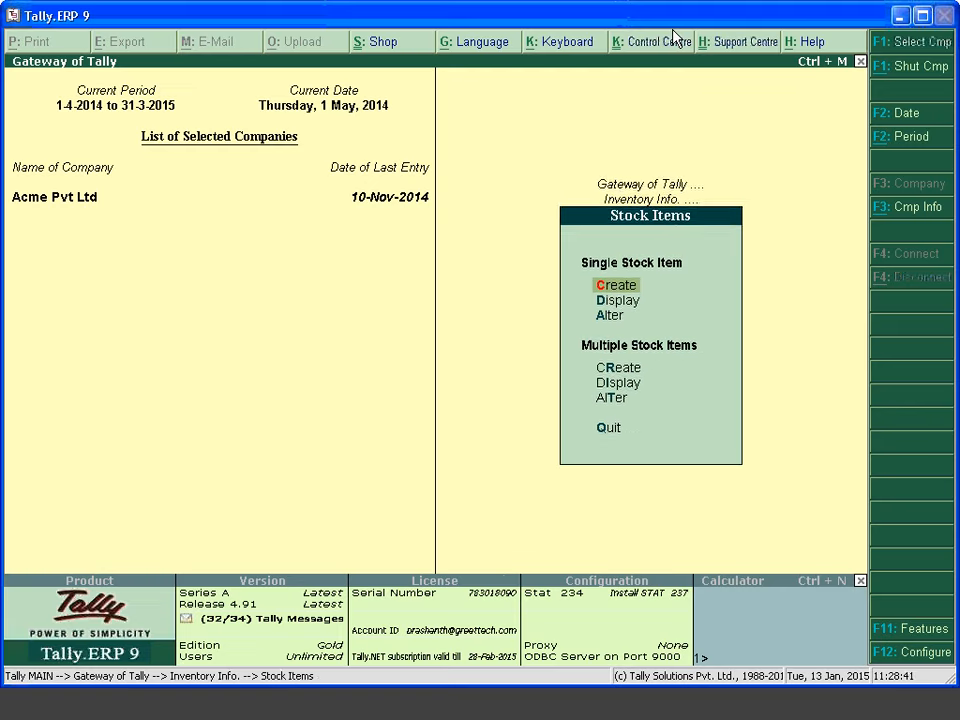
key("Return")
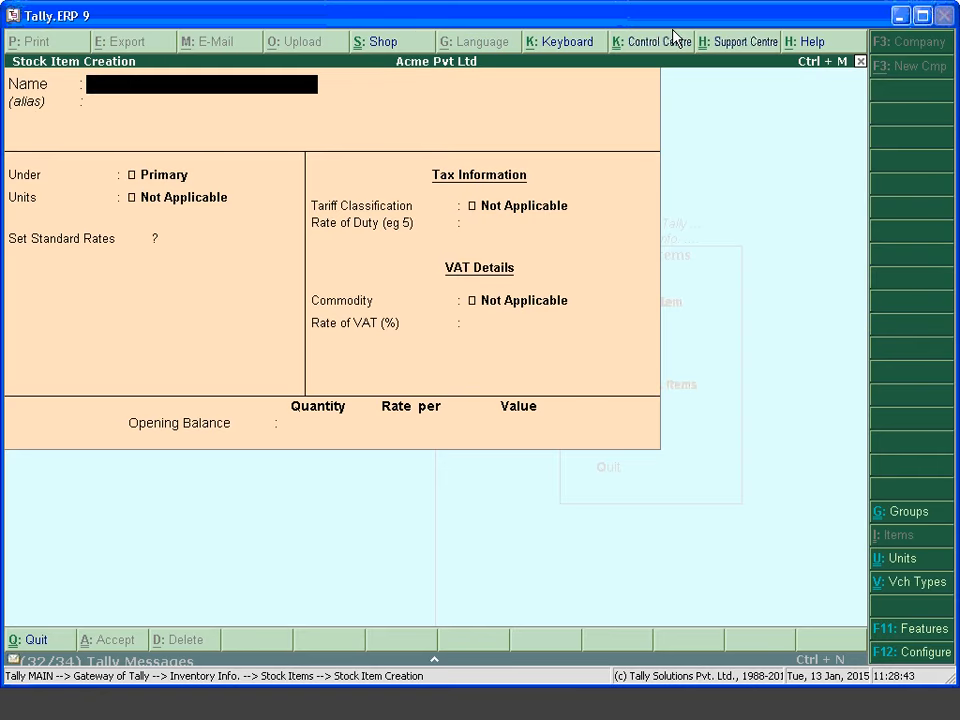
type("ITEM")
key("BackSpace")
key("BackSpace")
key("BackSpace")
key("BackSpace")
type("Item")
type(" @1")
key("BackSpace")
key("BackSpace")
key("BackSpace")
type("@5")
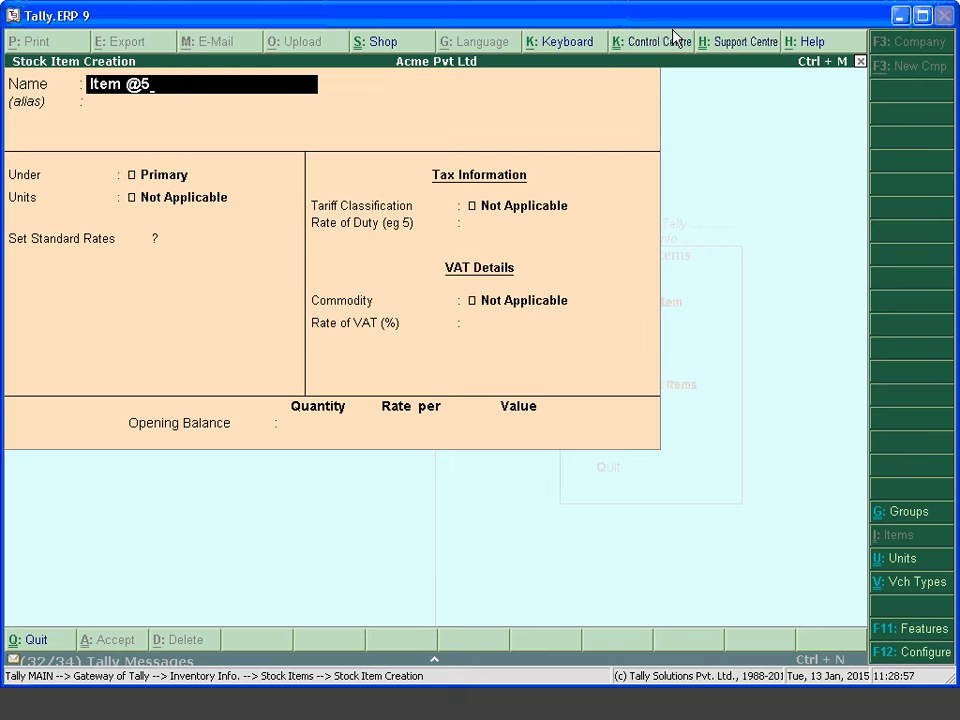
type("%")
key("F12")
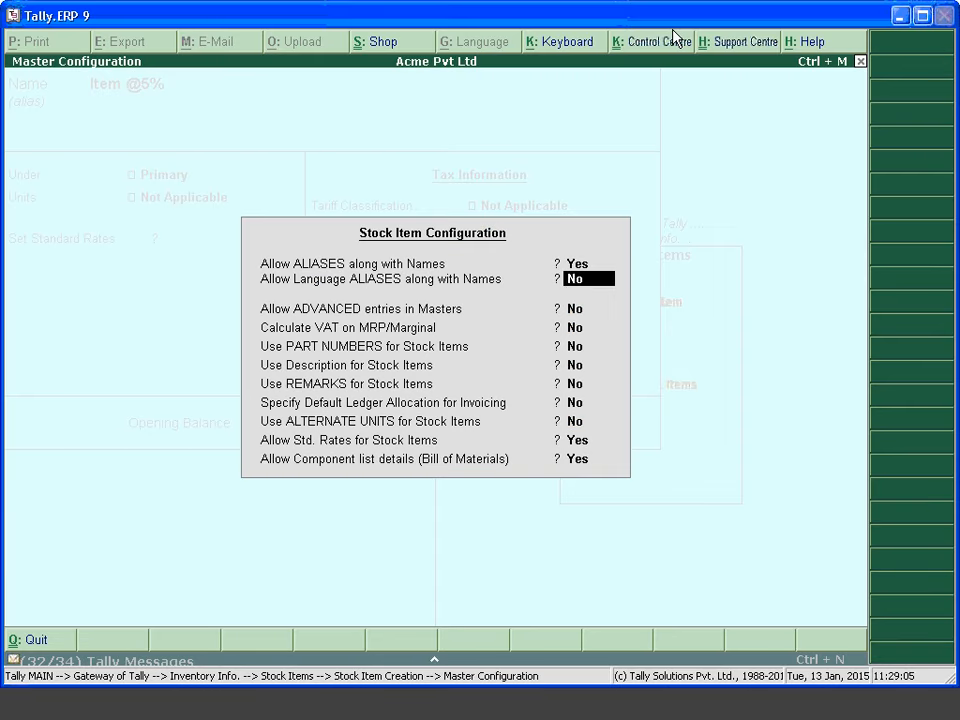
Turn on Specify Default Ledger Allocation for Invoicing in the item configuration
key("Return")
key("Return")
key("Return")
key("Return")
key("Return")
key("Return")
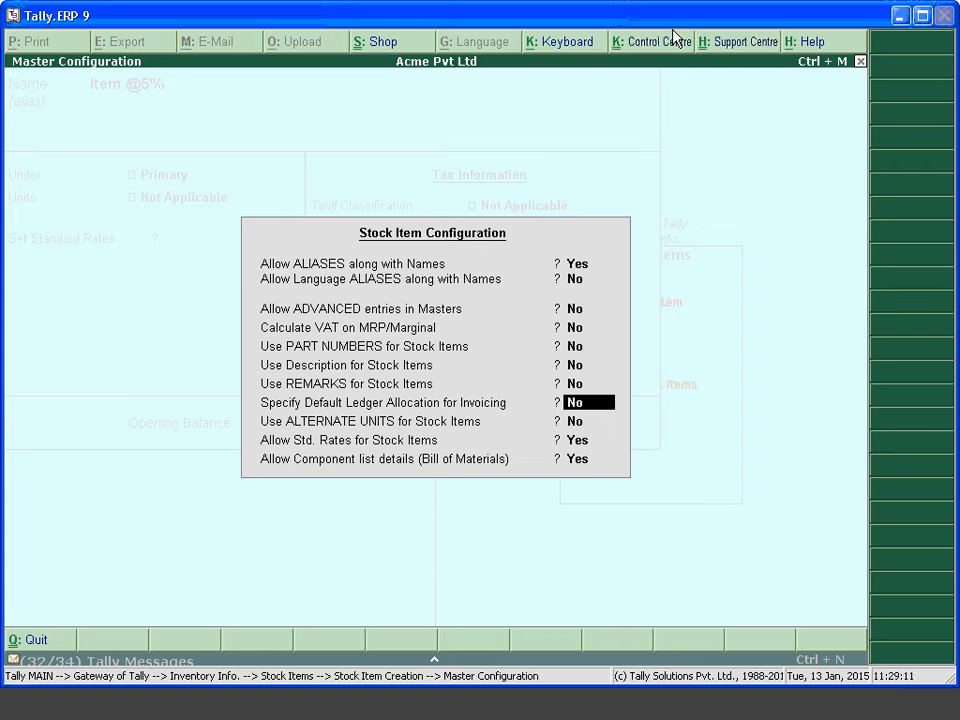
key("y")
key("ctrl+a")
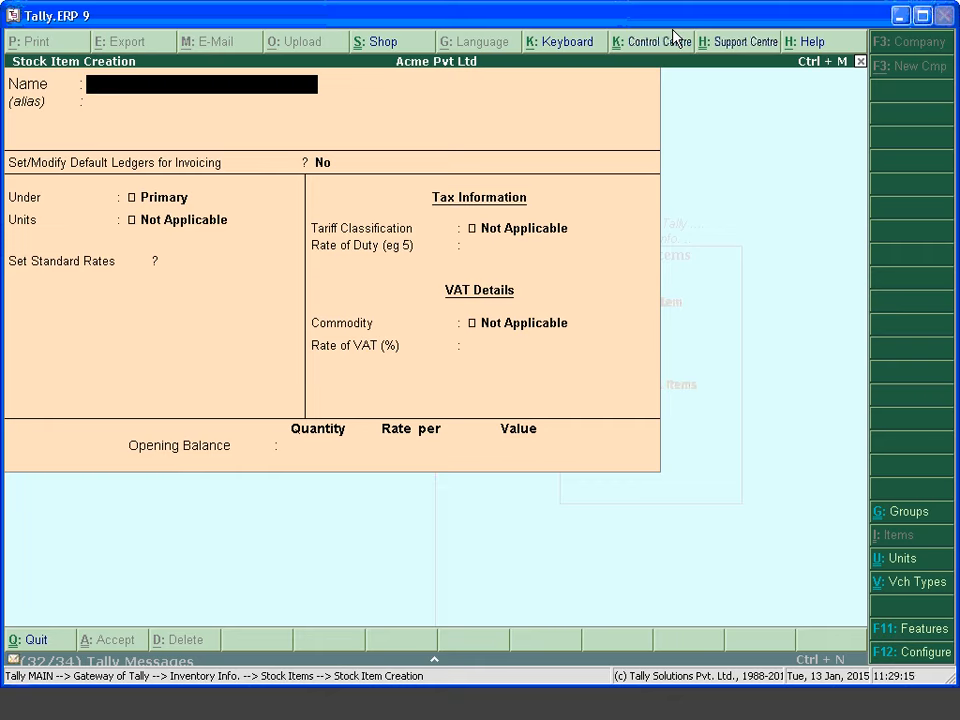
Name the stock item 'Item @5' and choose to set its default ledgers
type("Item @%%")
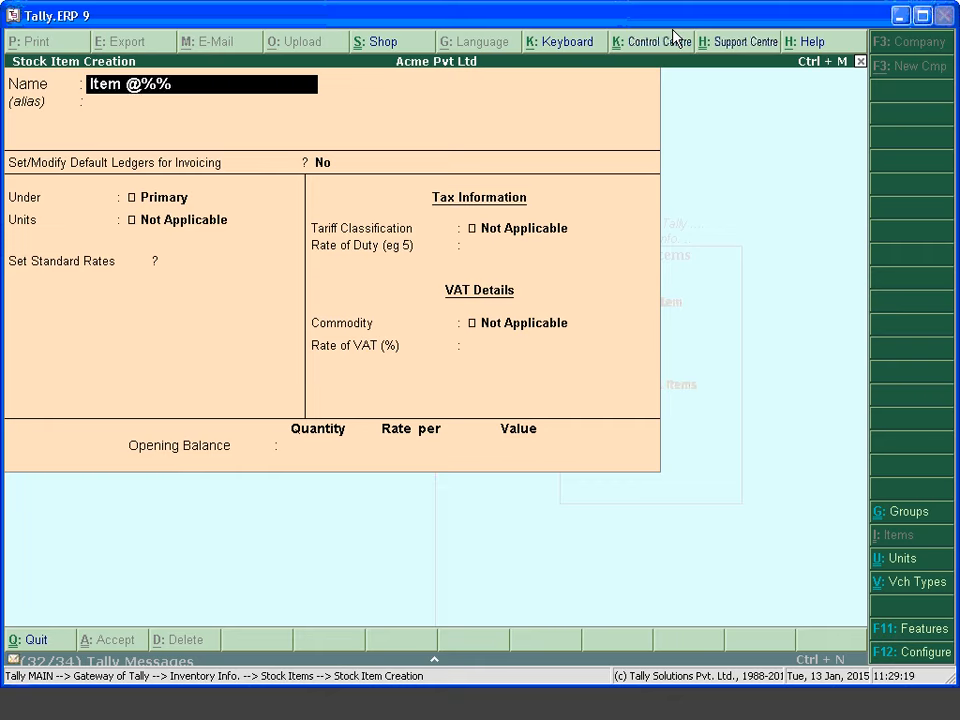
key("BackSpace")
key("BackSpace")
key("BackSpace")
key("BackSpace")
type("@5")
key("Return")
key("Return")
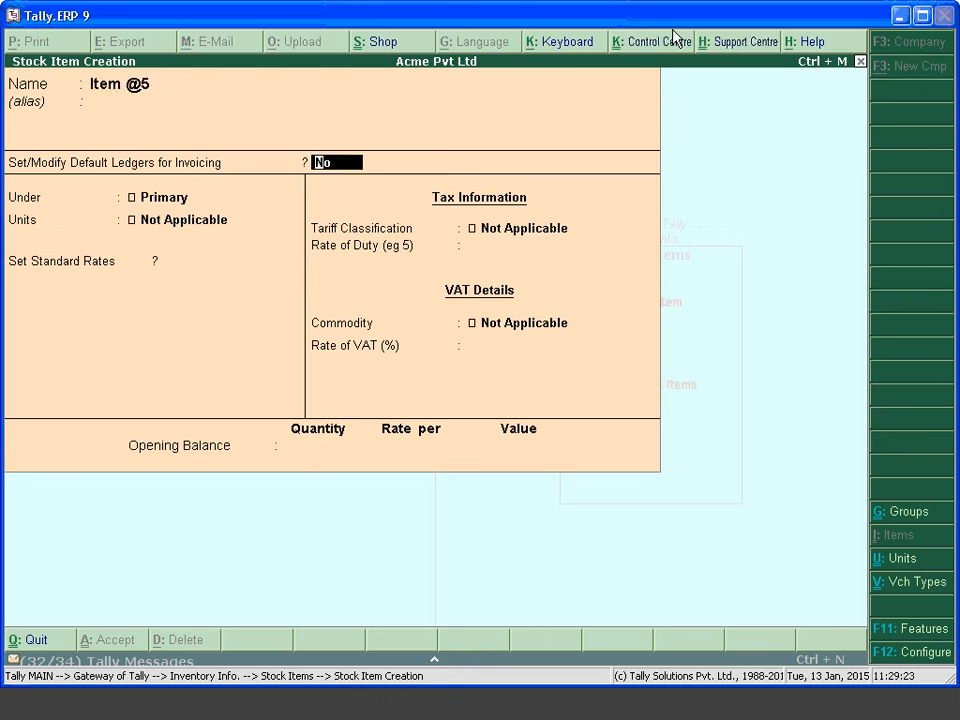
type("y")
key("Return")
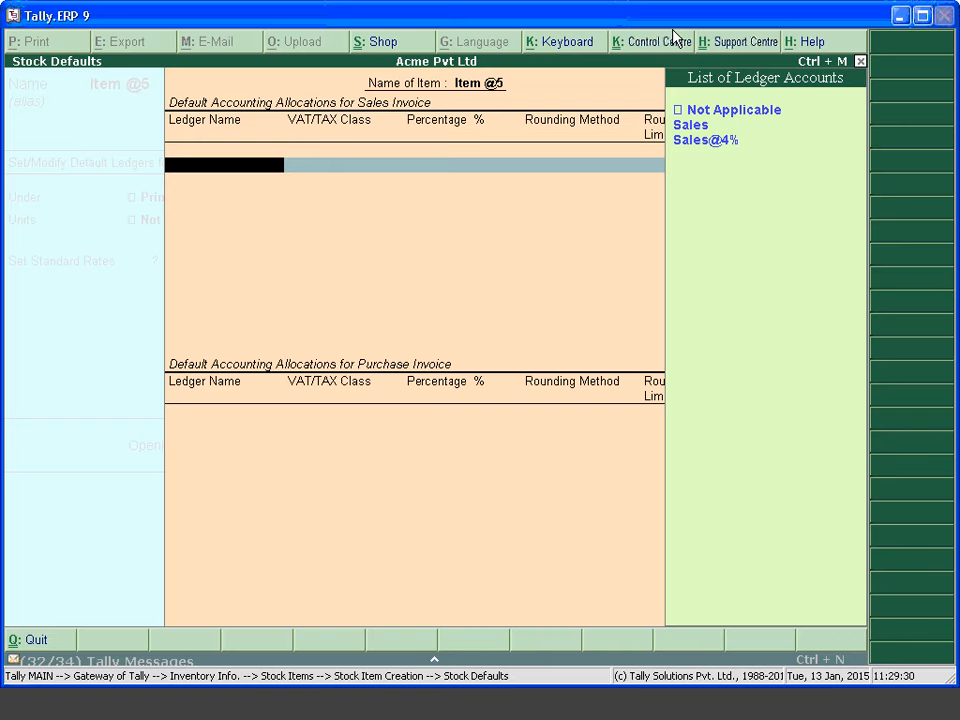
Create ledger Sales @ 5% under Sales Accounts, used in VAT returns, VAT class Sales @ 5%
key("alt+c")
type("Sales @")
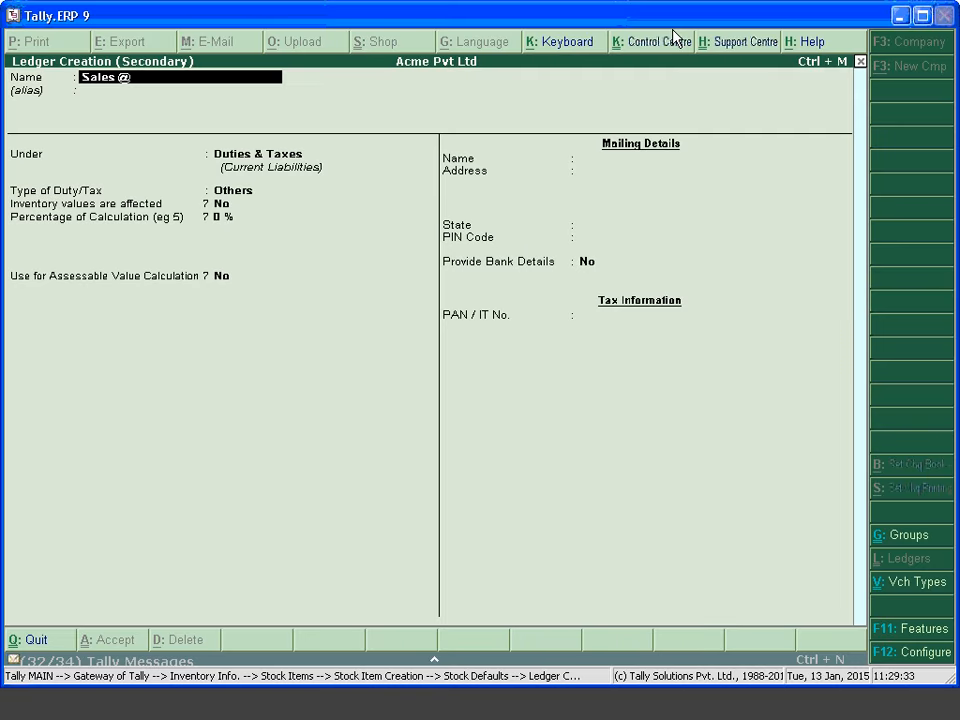
type(" 5%")
key("Return")
key("Return")
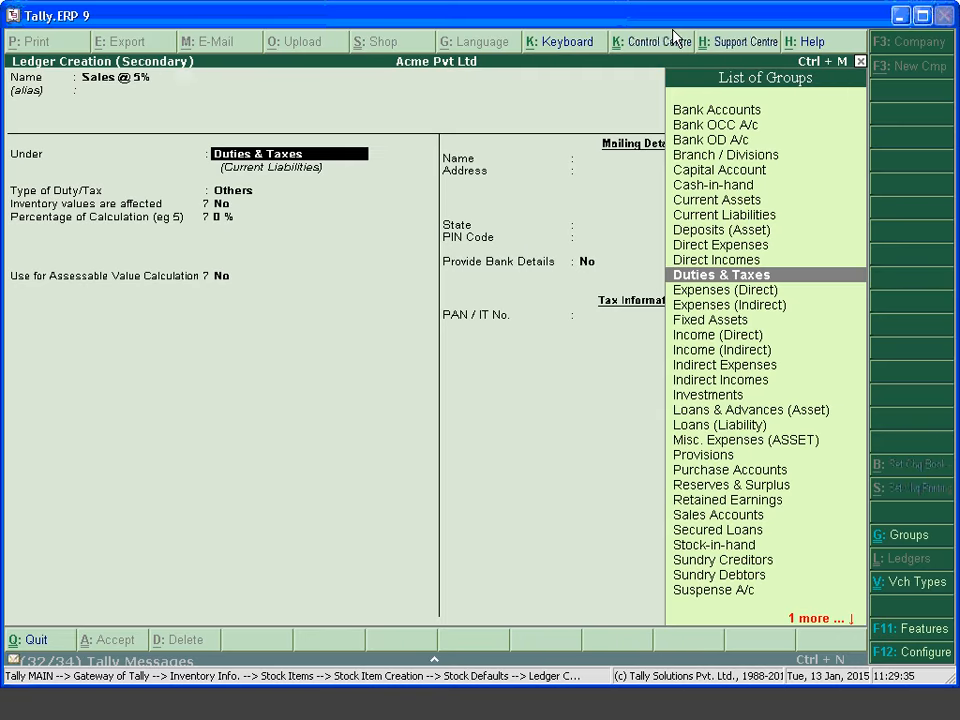
type("Sale")
key("Return")
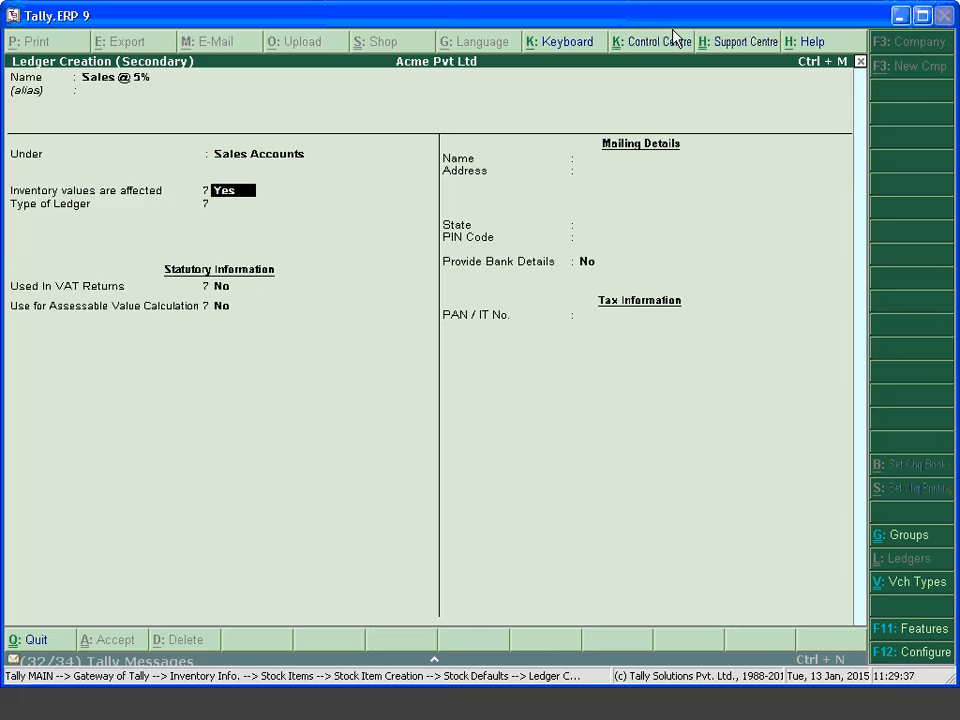
key("Return")
key("Return")
type("yes")
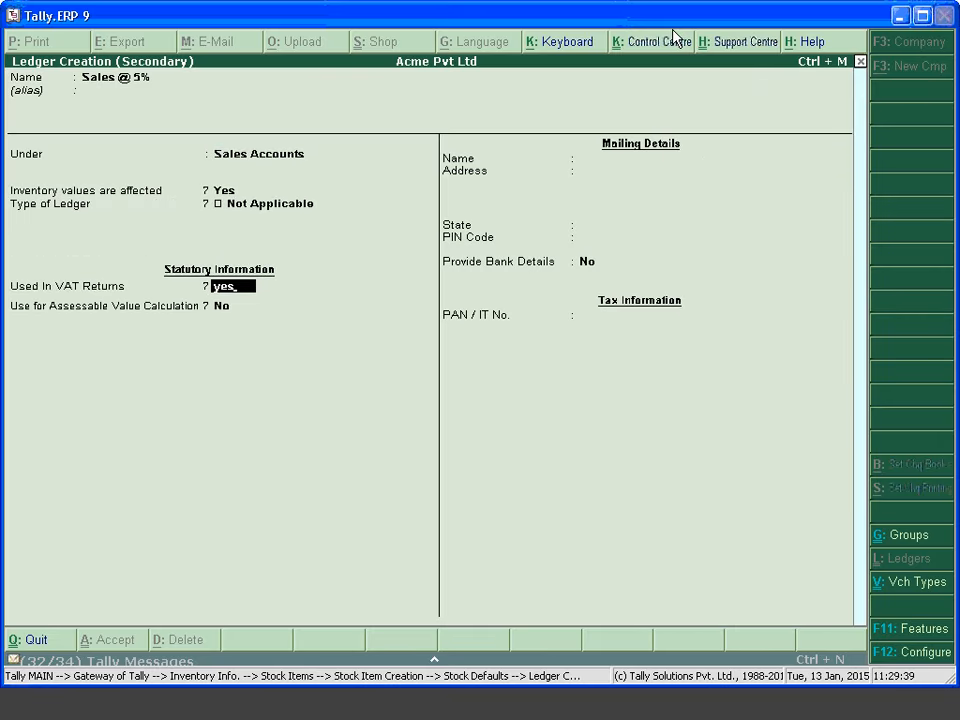
key("Return")
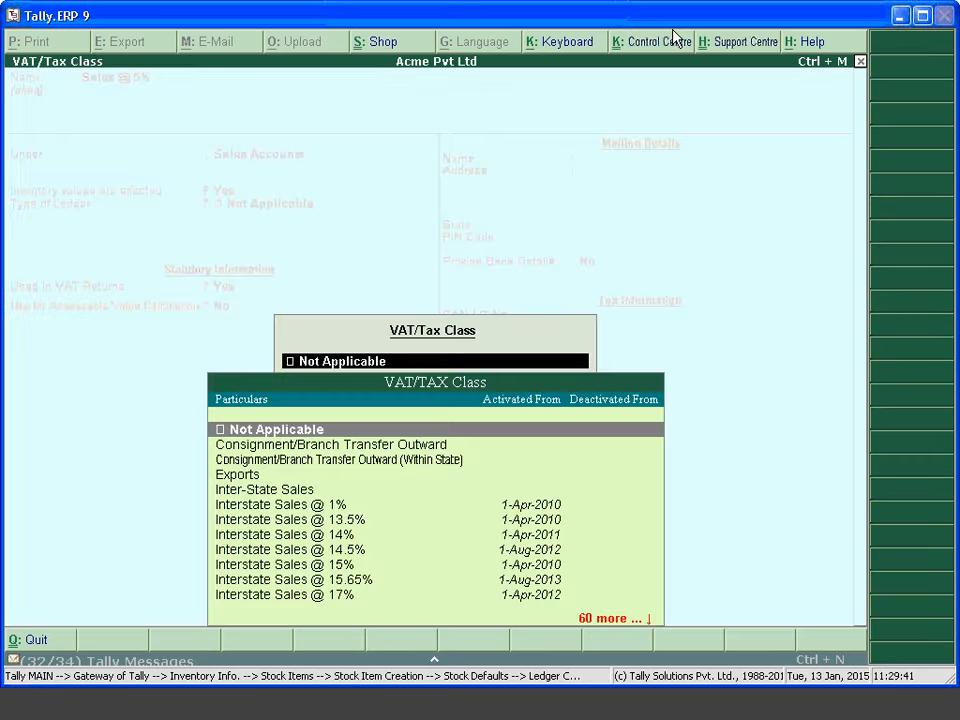
type("Sales")
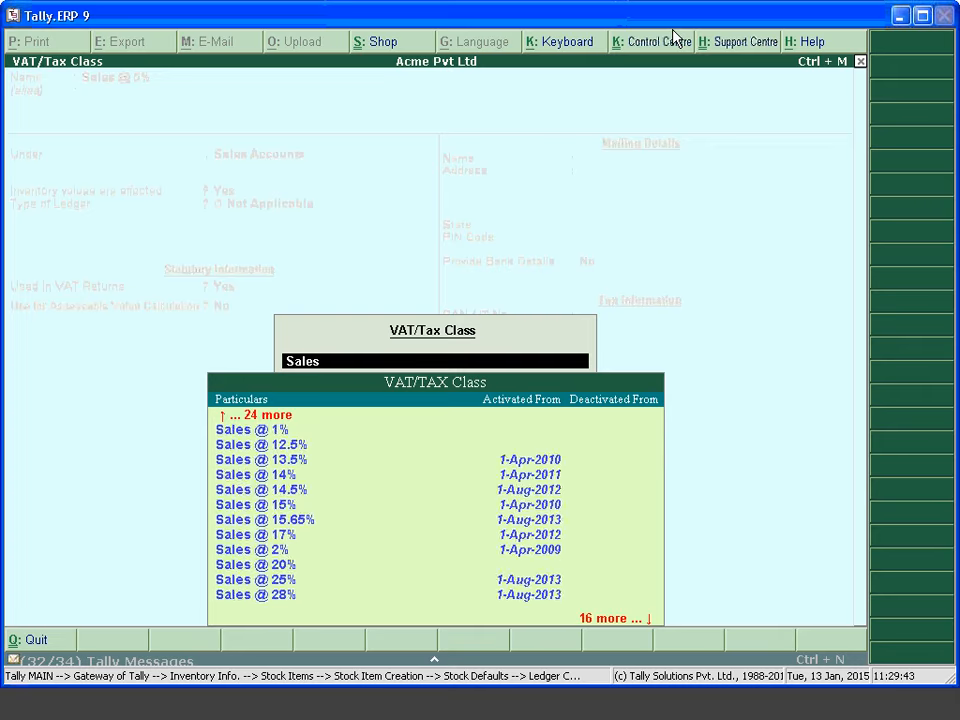
key("Down")
key("Down")
key("Down")
key("Down")
key("Down")
key("Down")
key("Down")
key("Down")
key("Down")
key("Down")
key("Down")
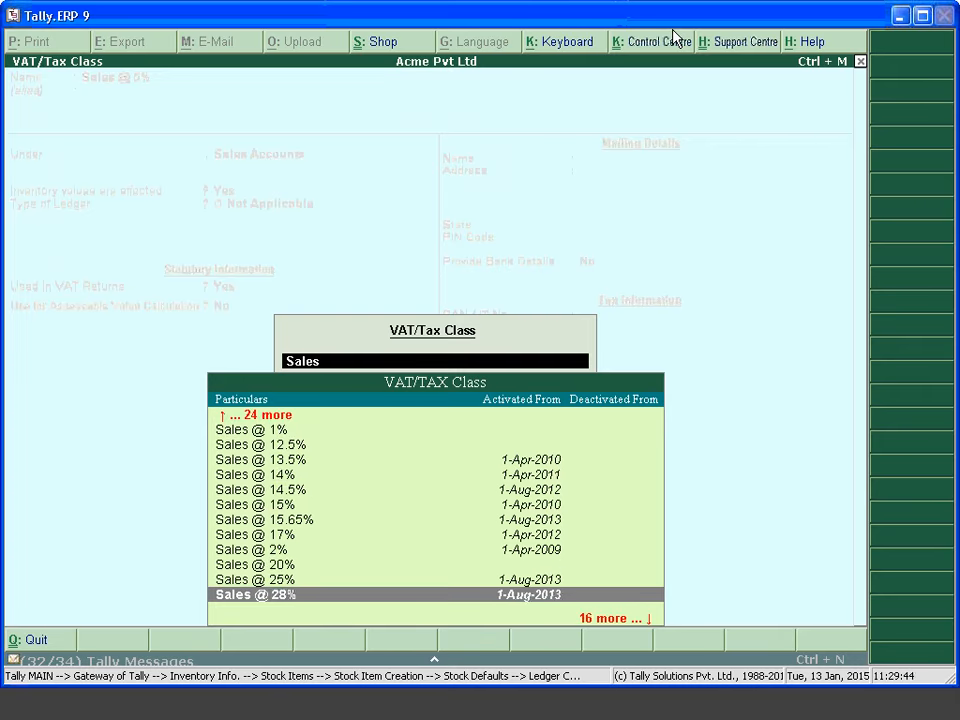
key("Return")
key("Return")
key("Return")
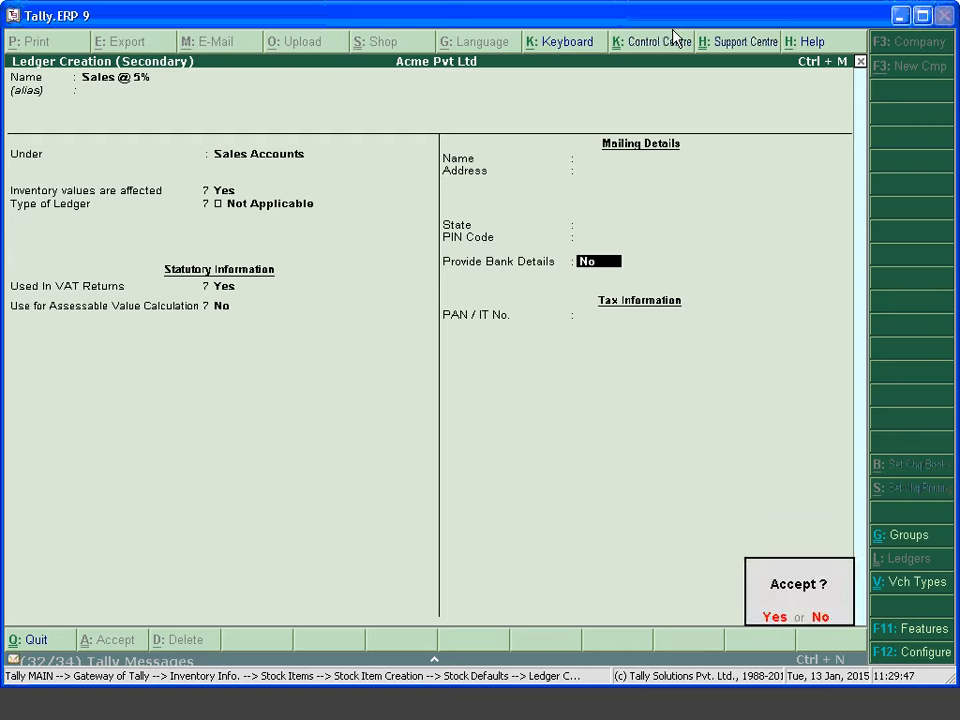
key("Return")
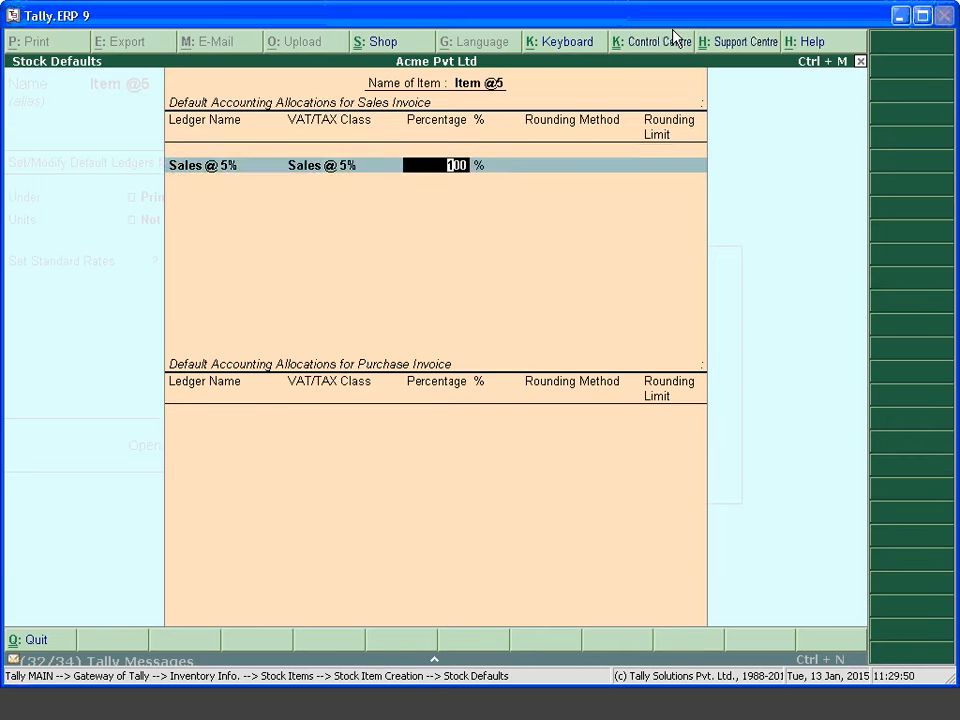
Keep Sales @ 5% as Item @5's default sales ledger, set unit nos, and save
key("Return")
key("Return")
key("Return")
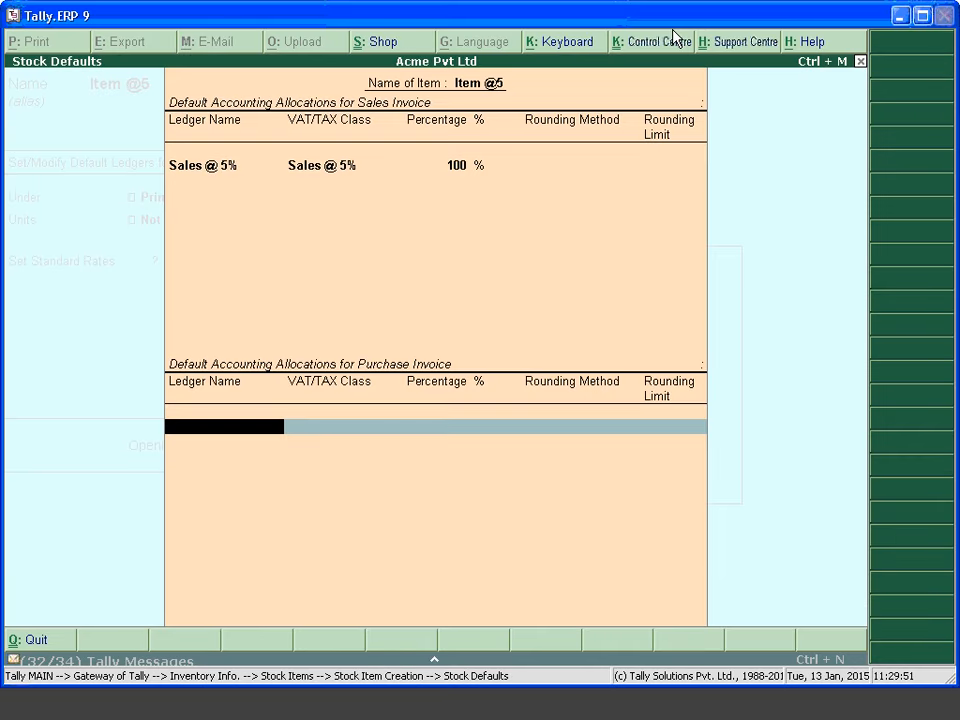
key("Return")
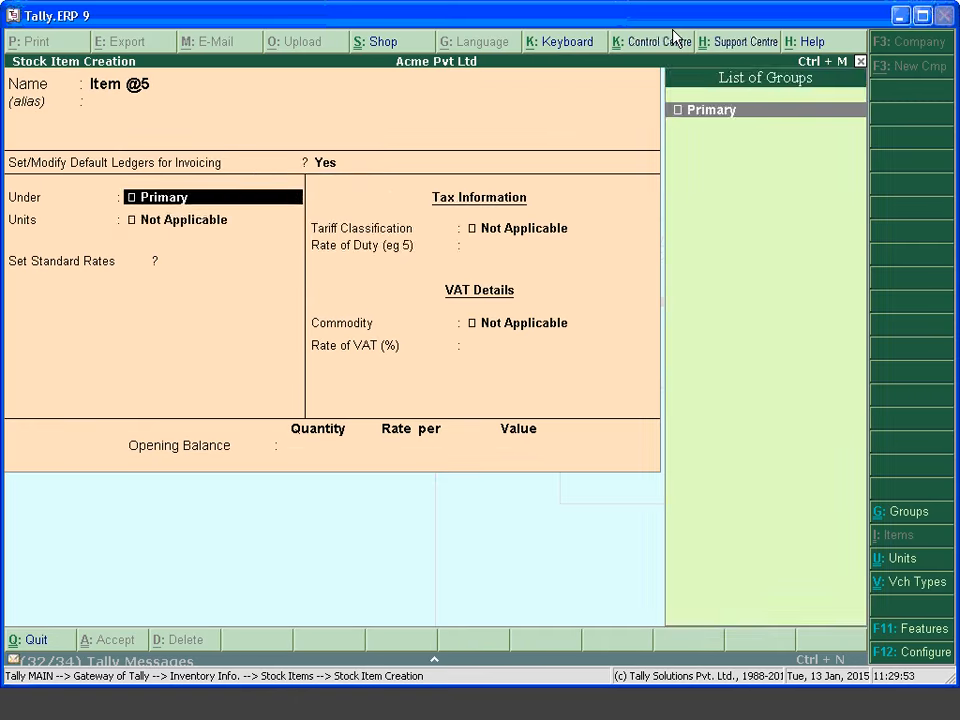
key("Return")
key("Down")
key("Down")
key("Return")
key("Return")
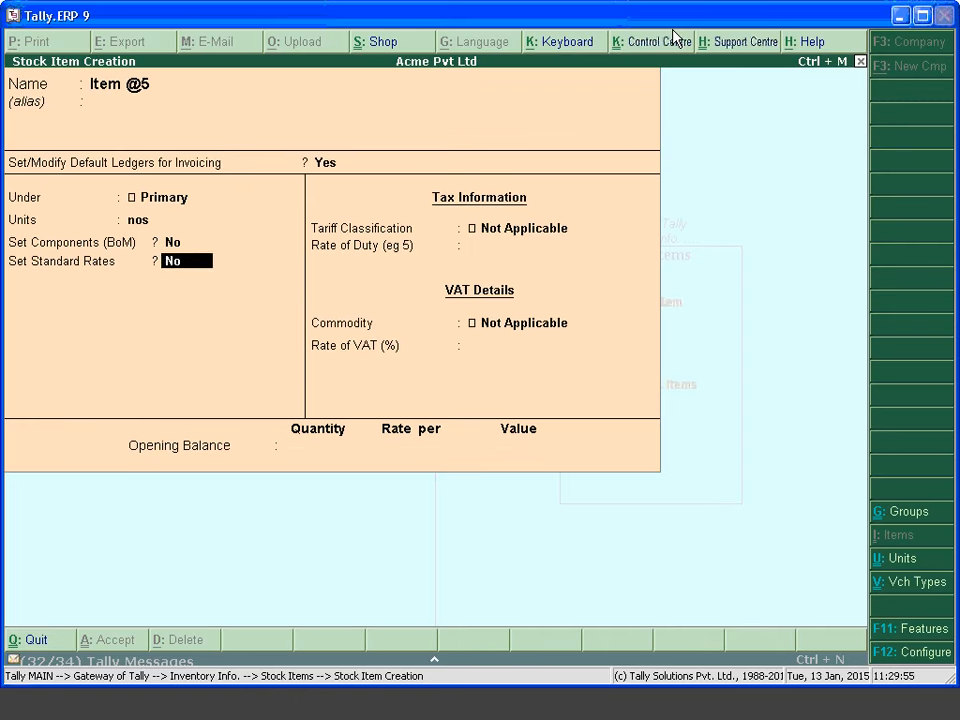
key("Return")
key("Return")
key("Return")
key("Return")
key("Return")
key("Return")
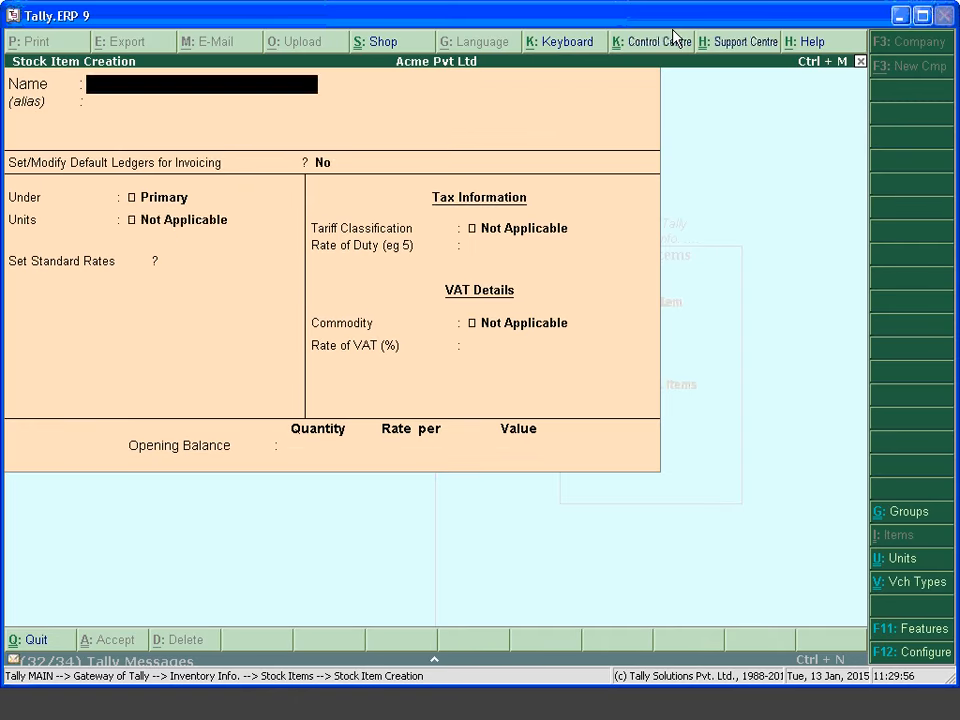
key("Escape")
key("Escape")
key("Escape")
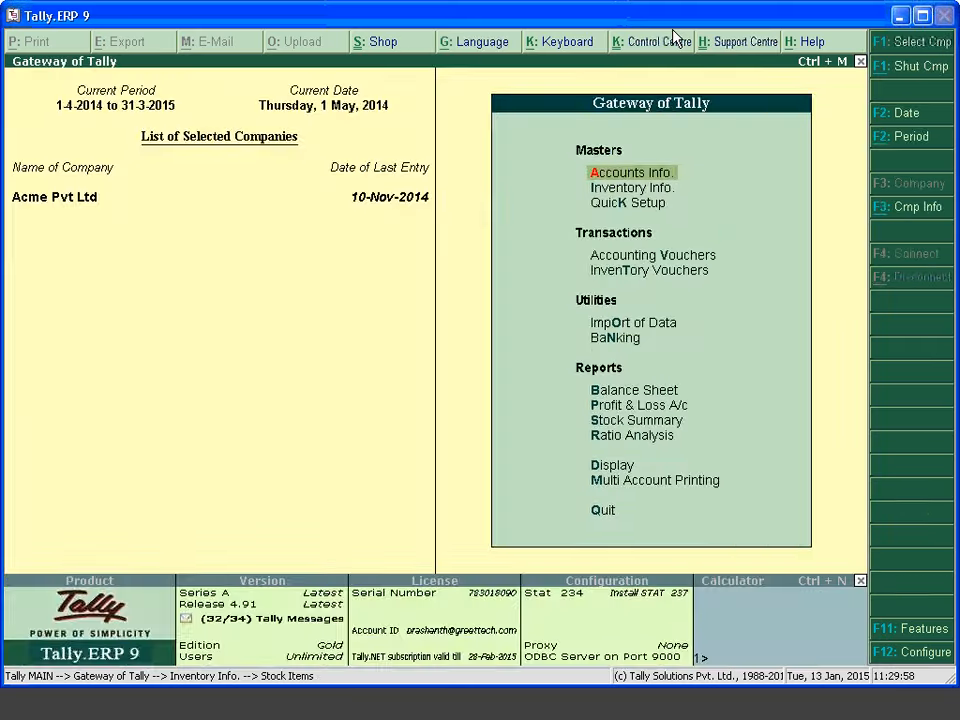
Start a sales voucher with Cash as party and Sales @ 5% as the sales ledger
key("v")
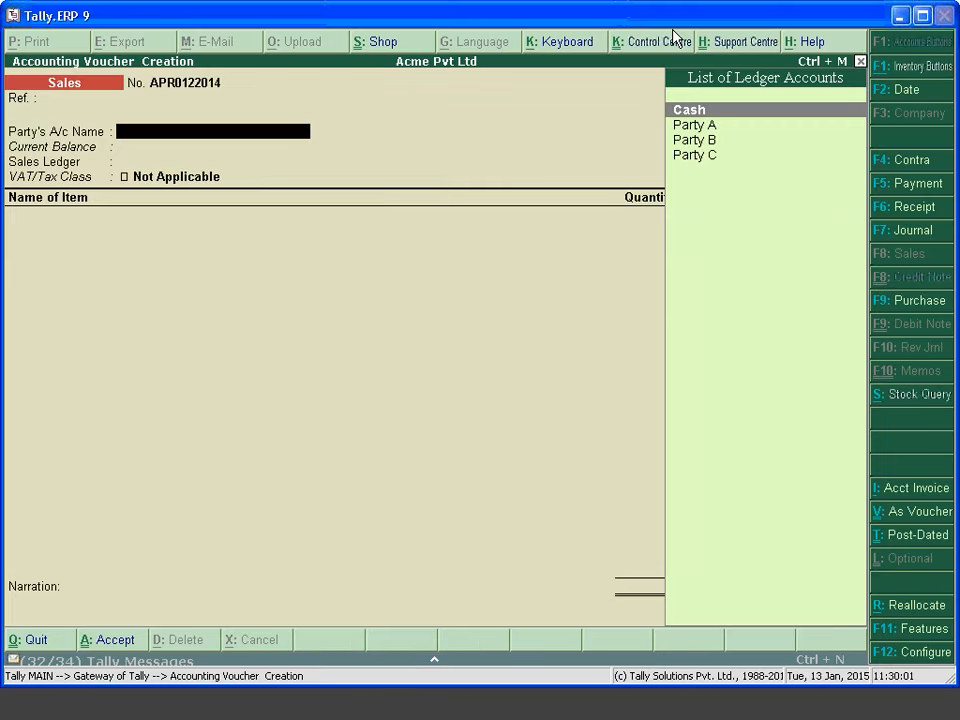
key("Down")
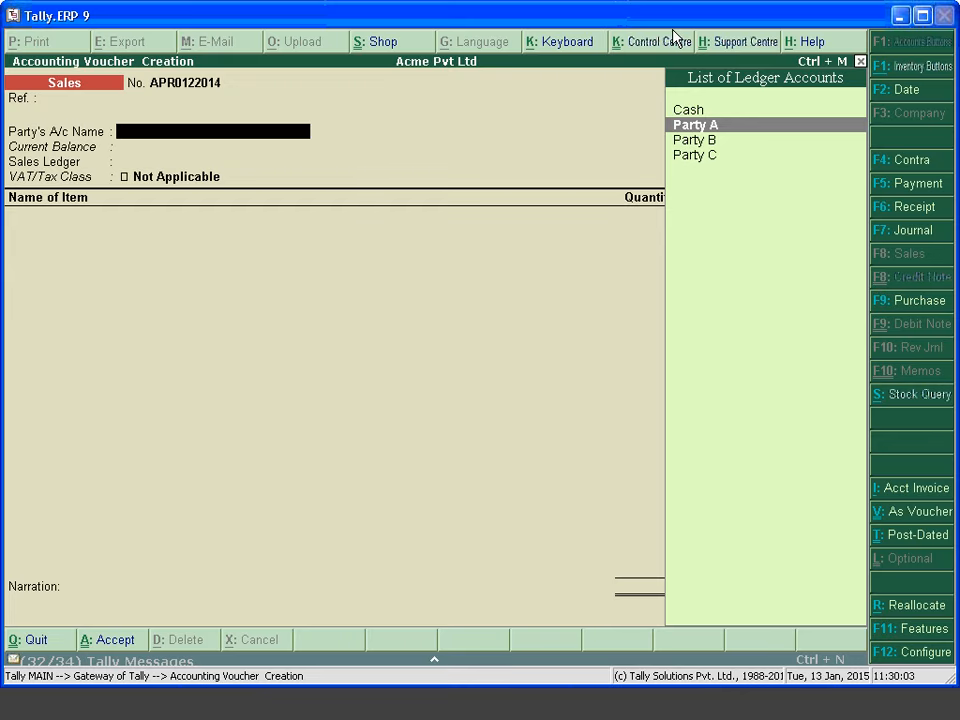
key("Up")
key("Return")
key("ctrl+a")
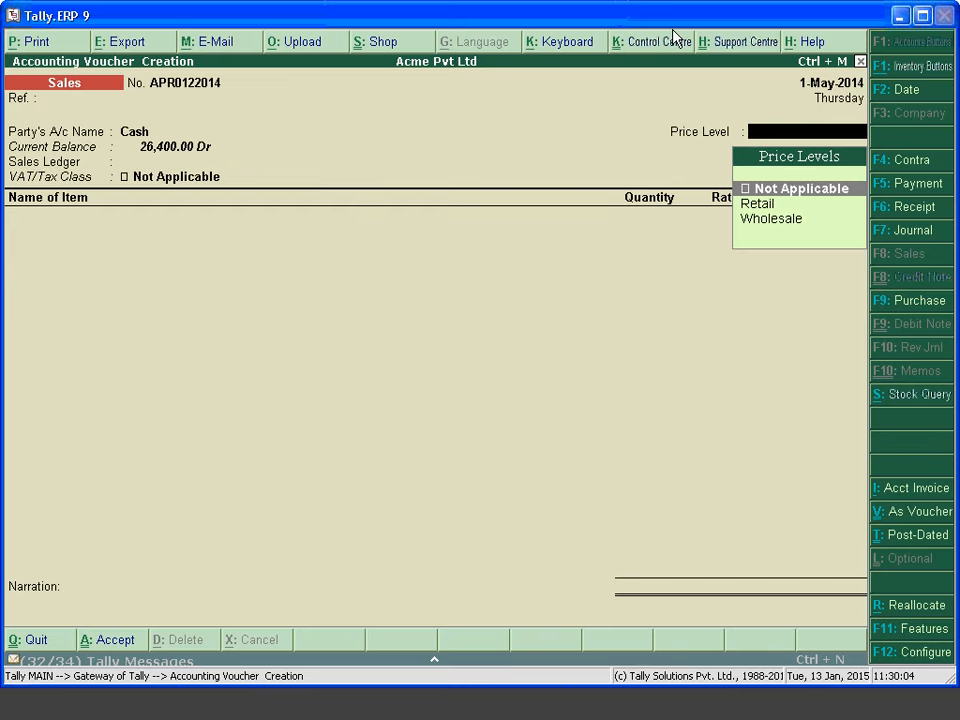
key("Return")
key("Down")
key("Down")
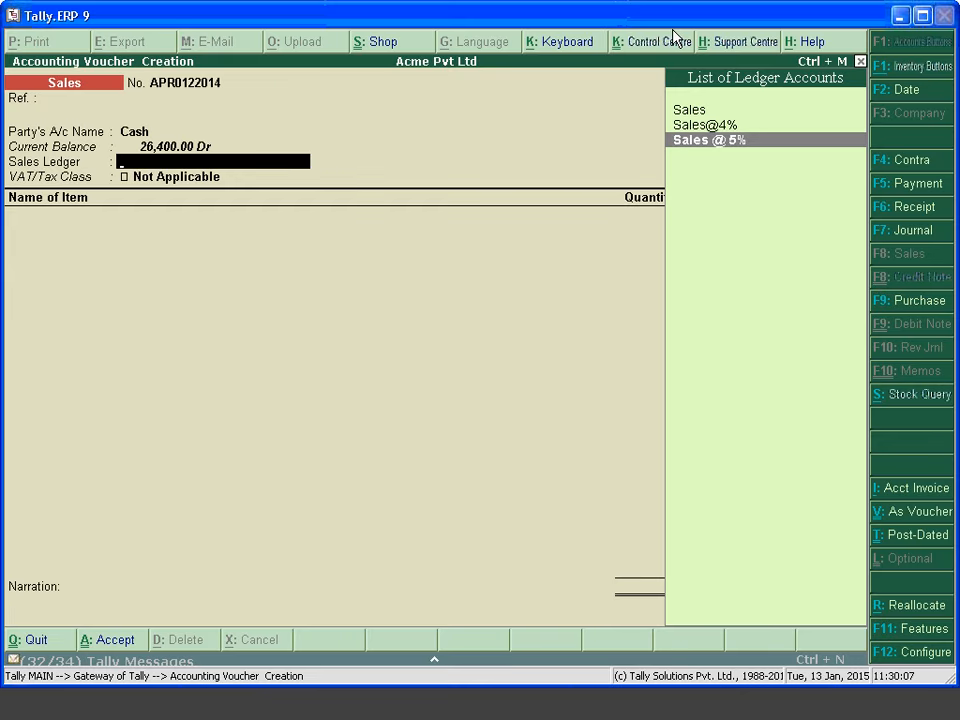
key("Return")
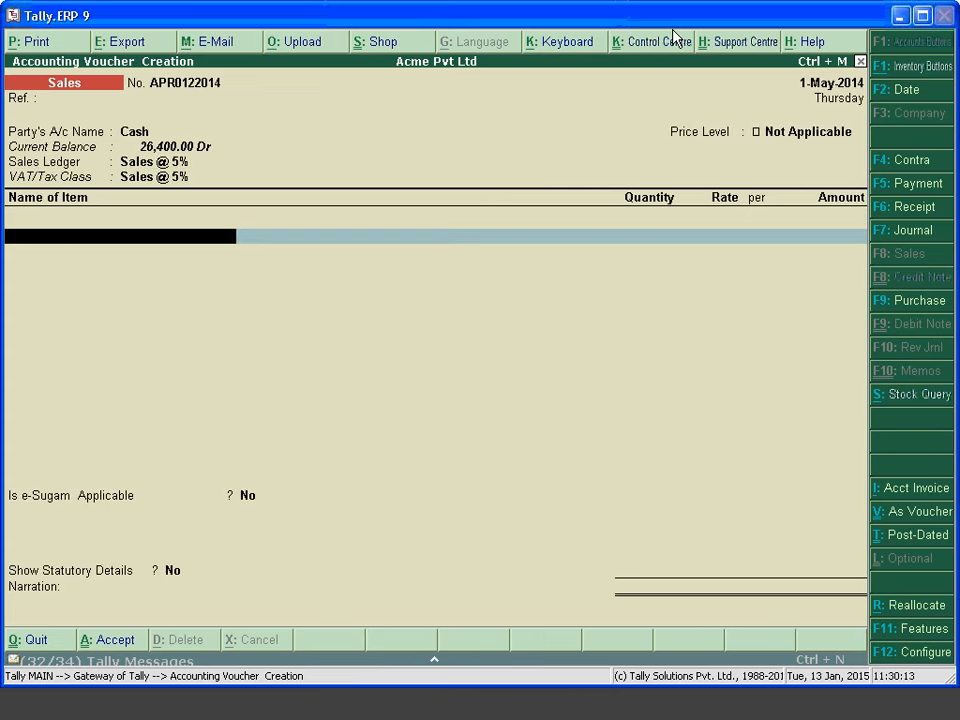
Set Use Common Ledger A/c for Item Allocation to No and accept the party details
key("F12")
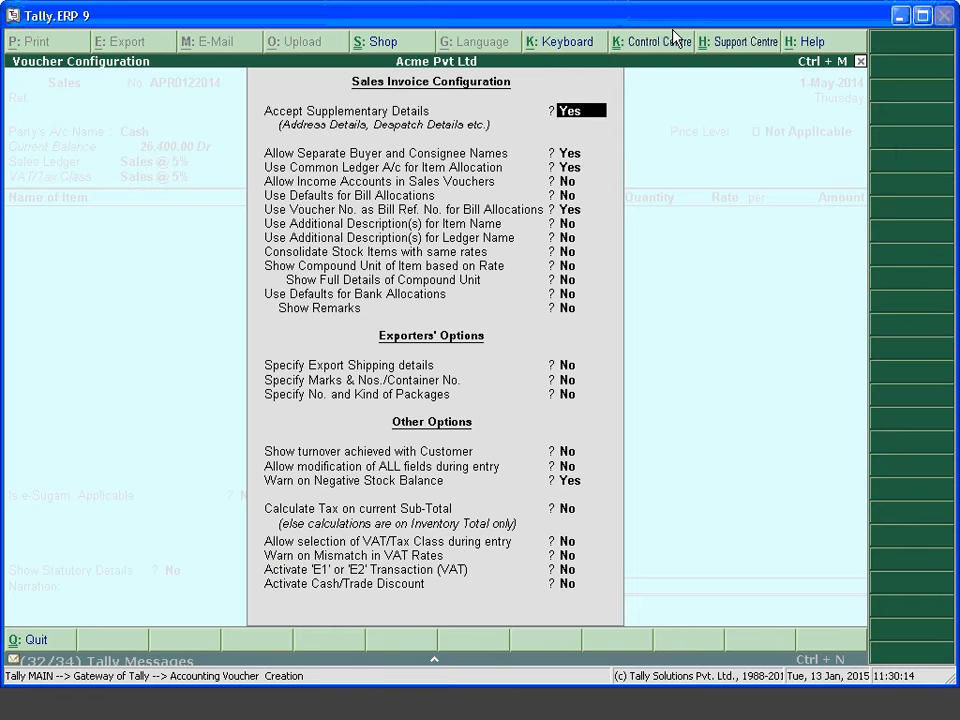
key("Down")
key("Down")
type("n")
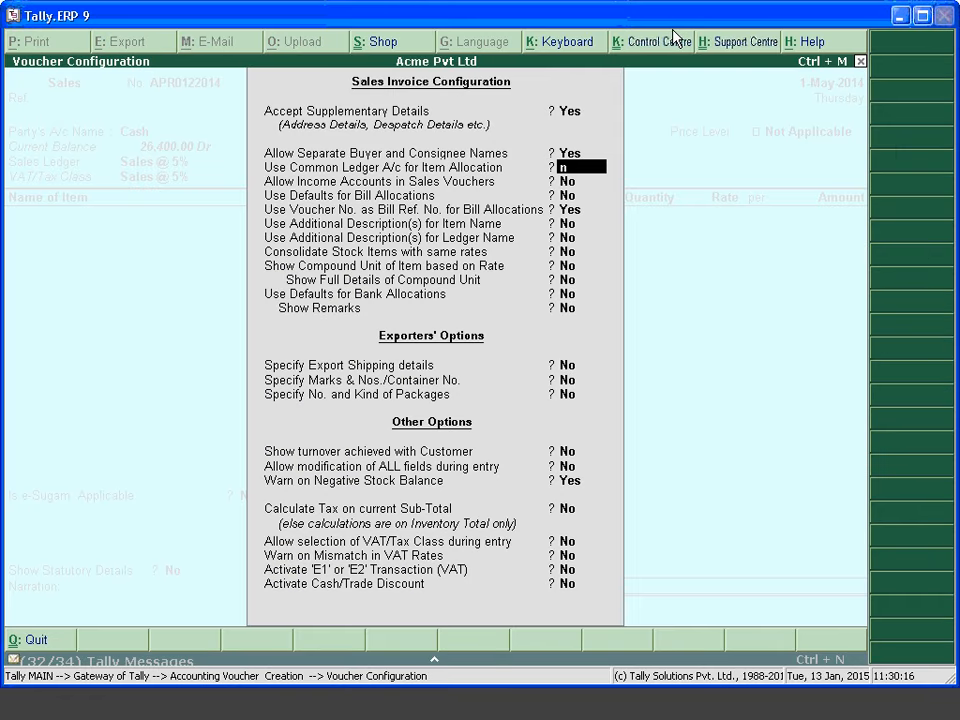
key("Return")
key("ctrl+a")
key("Return")
key("Return")
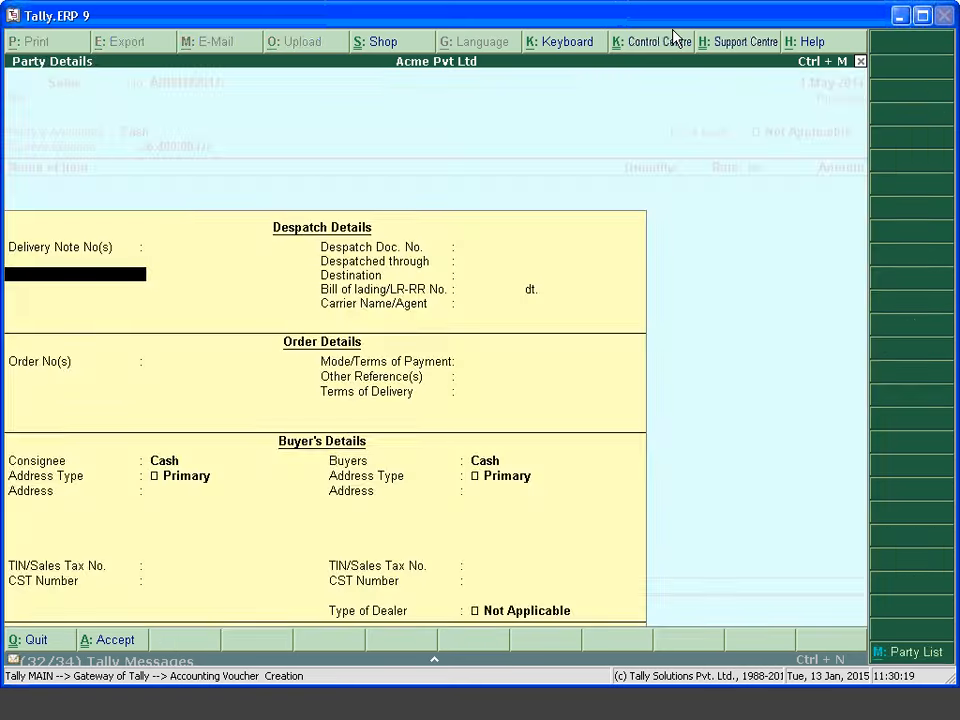
key("ctrl+a")
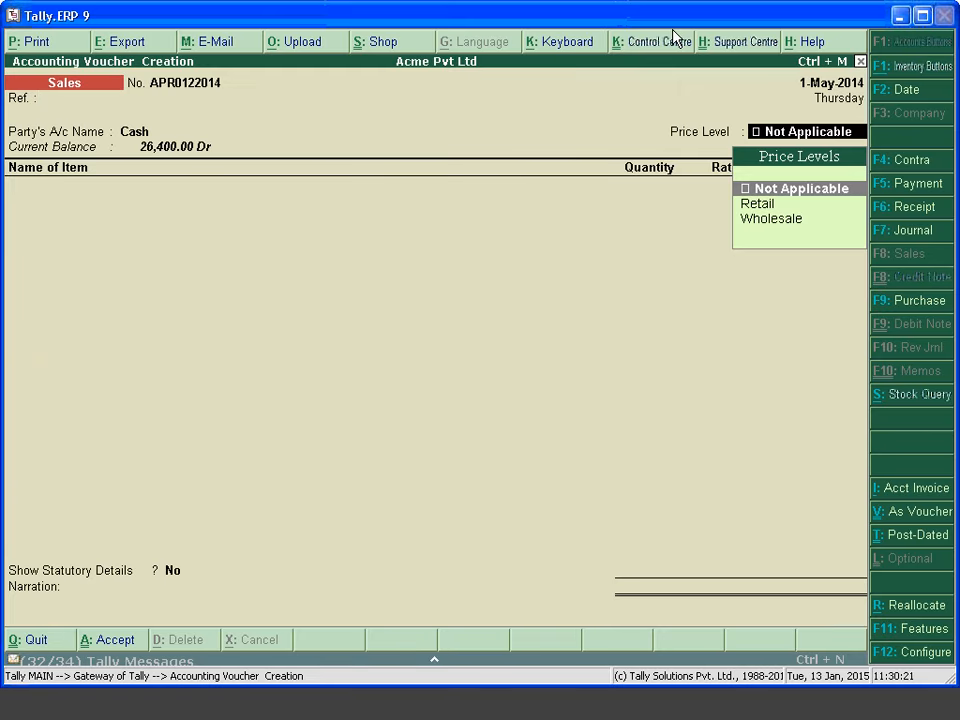
key("Return")
Bill 100 nos of Item @5 at 250 against the Sales @ 5% ledger
key("Down")
key("Down")
key("Down")
key("Down")
key("Down")
key("Down")
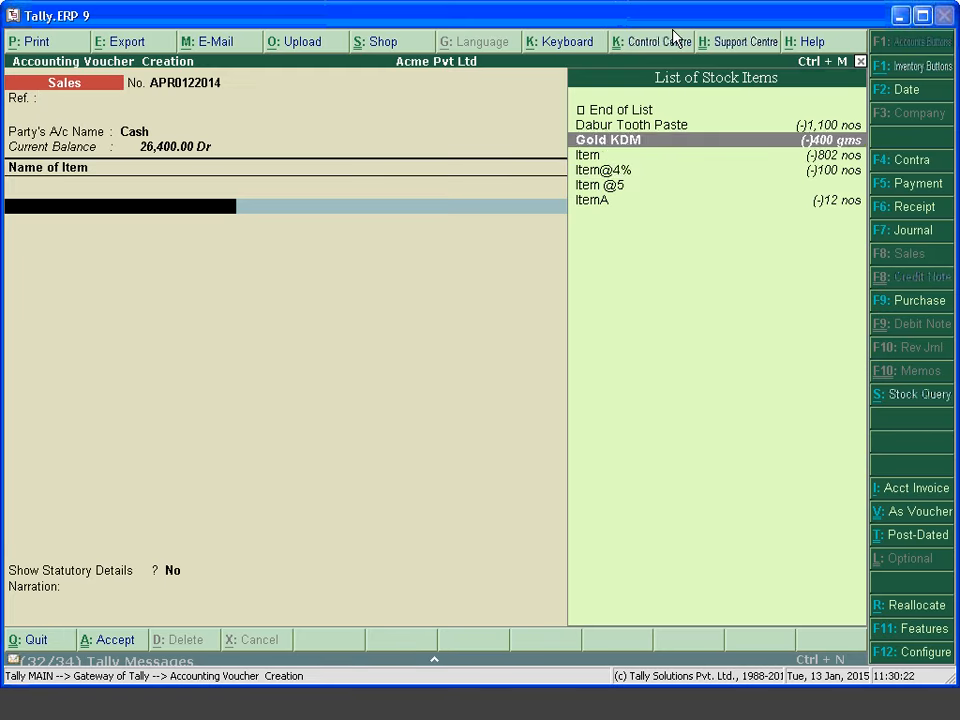
key("Up")
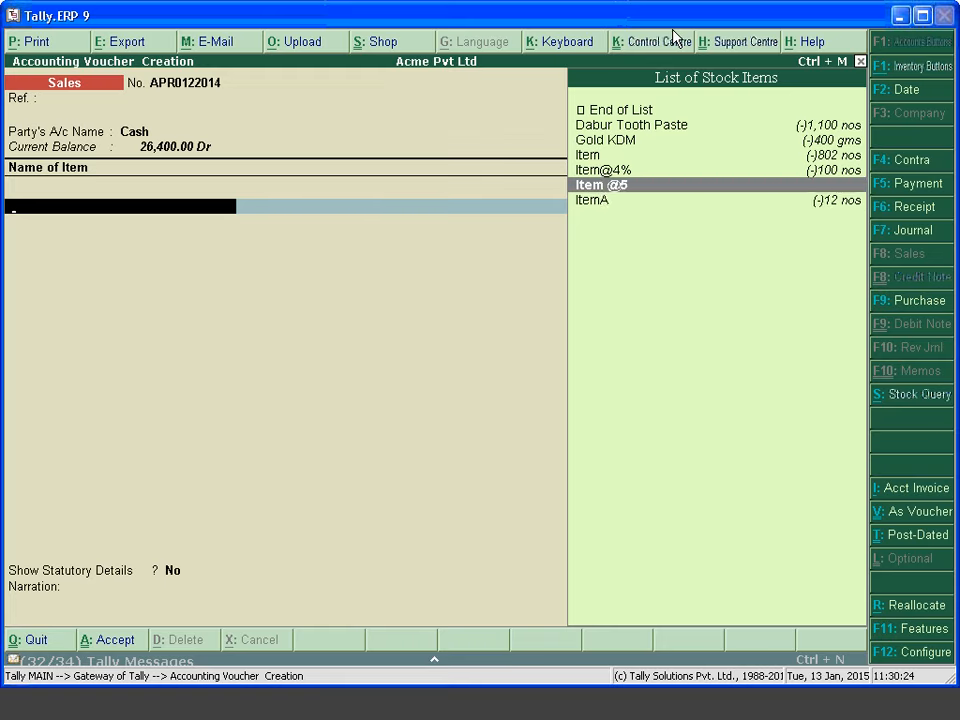
key("Return")
type("00")
key("Return")
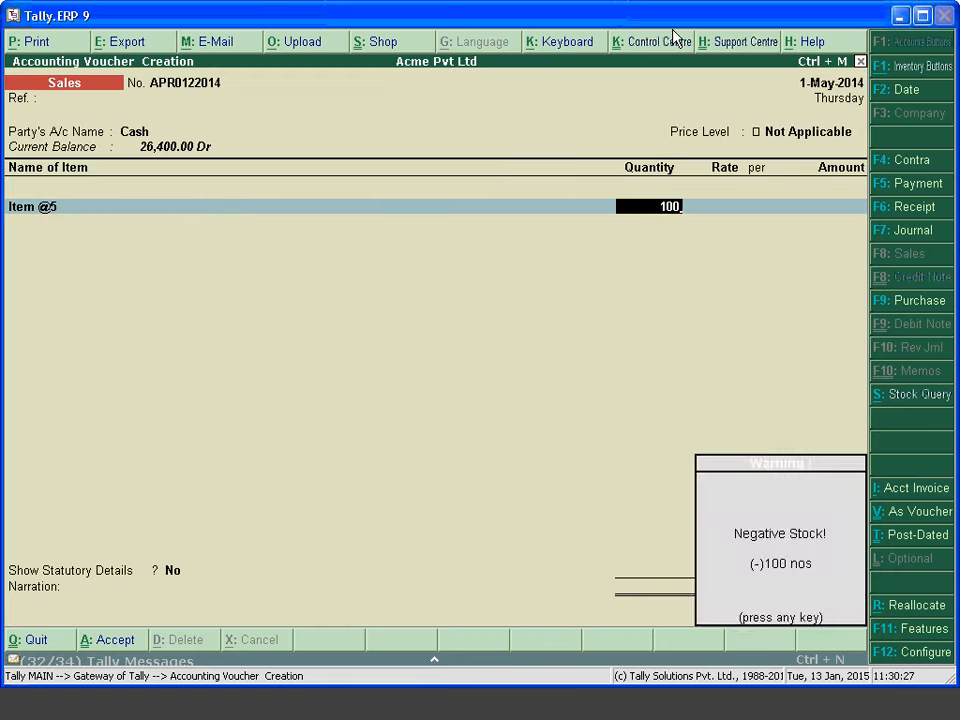
key("Return")
type("250")
key("Return")
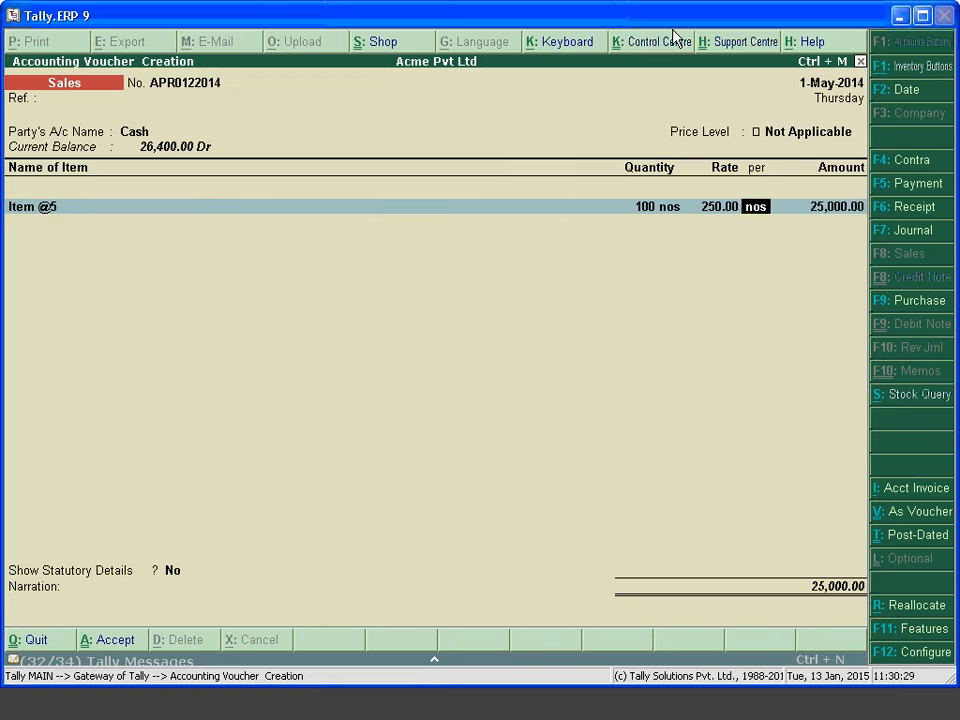
key("Return")
key("Return")
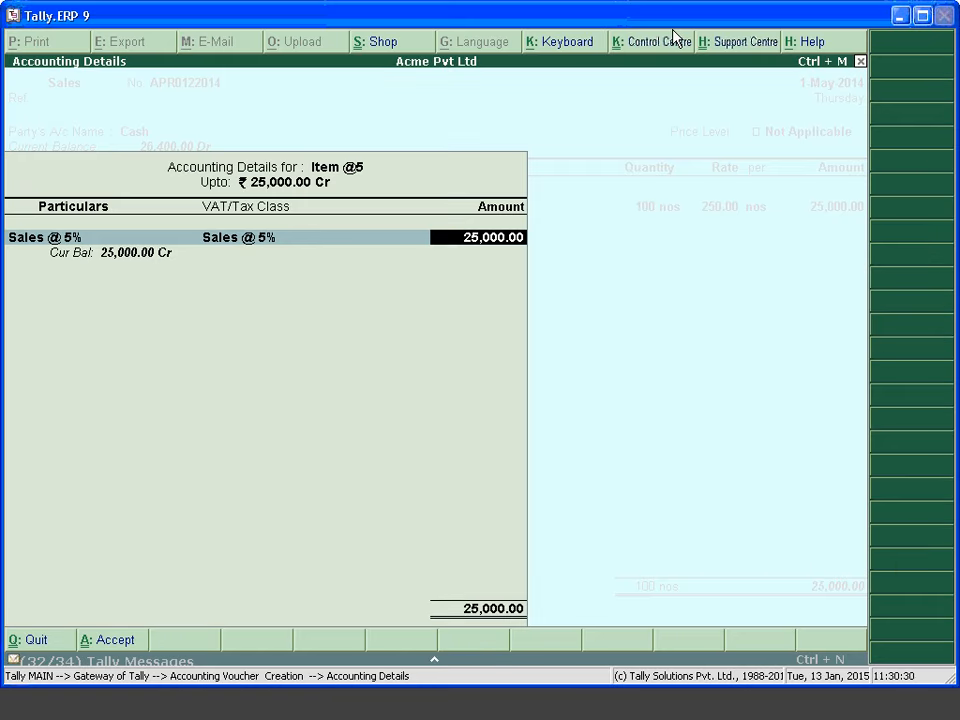
key("BackSpace")
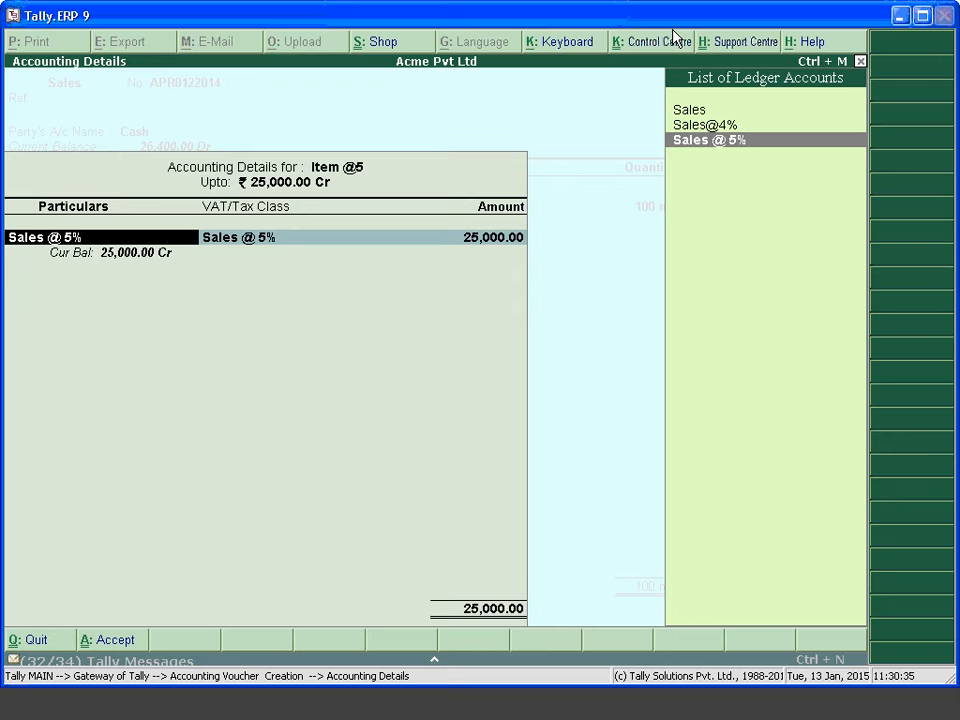
key("Return")
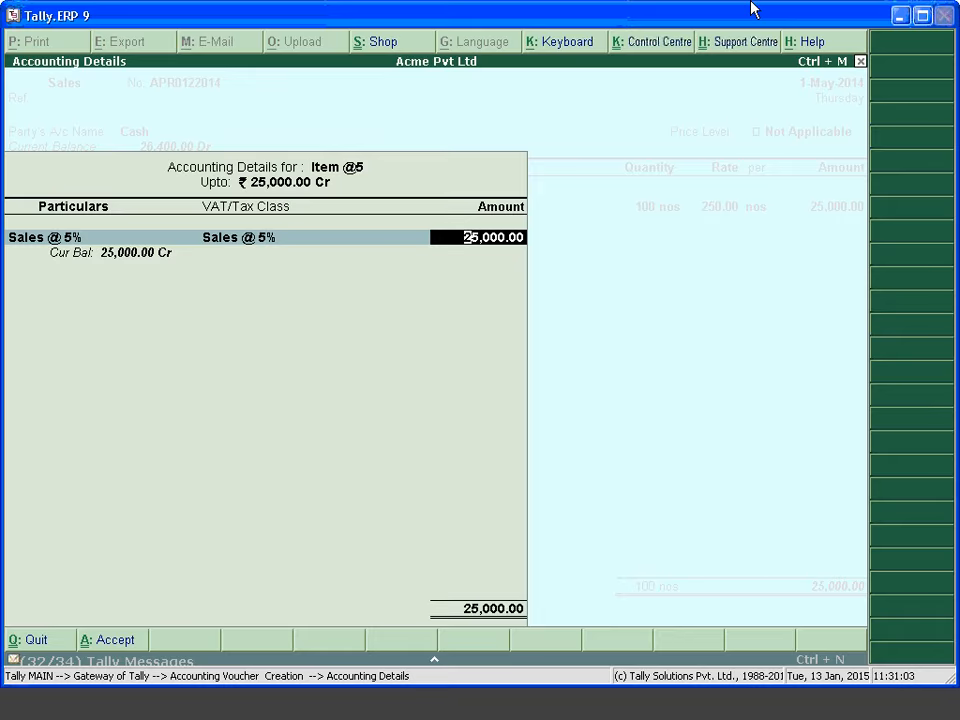
Finish the item lines and move to the invoice's save confirmation
key("Return")
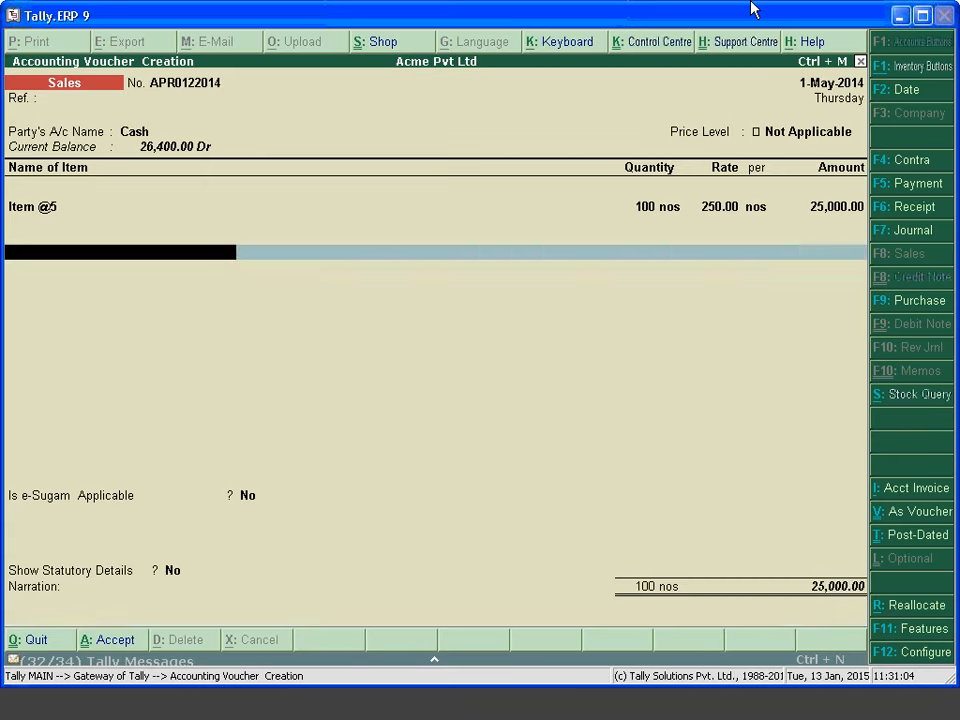
key("Return")
key("Return")
key("Return")
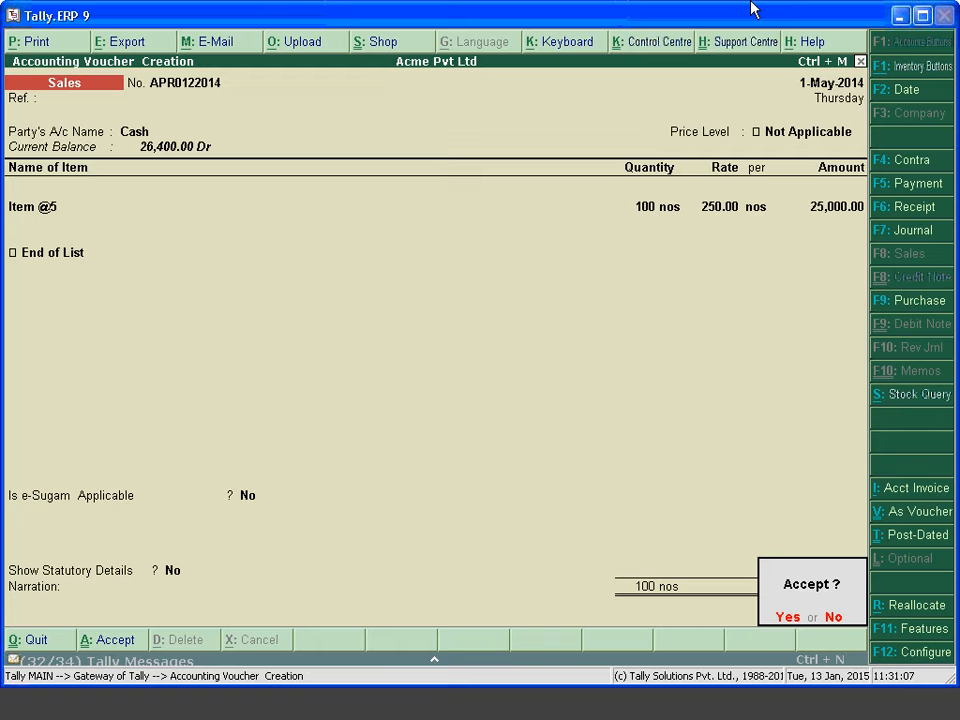
key("Return")
Save the cash invoice and open the Sales voucher type for alteration
key("Escape")
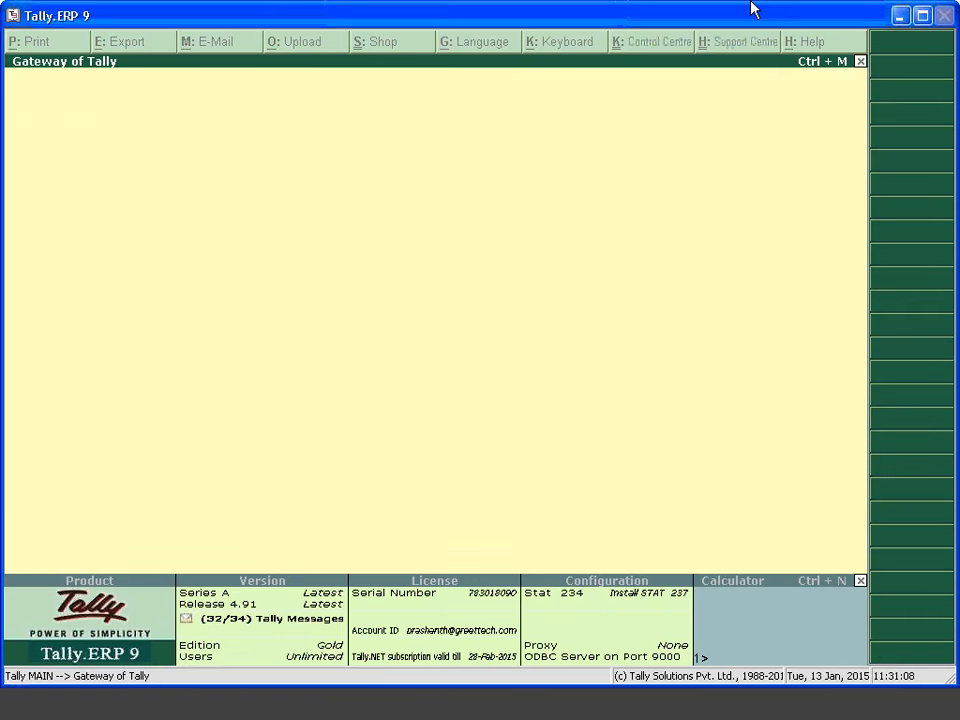
key("a")
key("Down")
key("v")
key("Down")
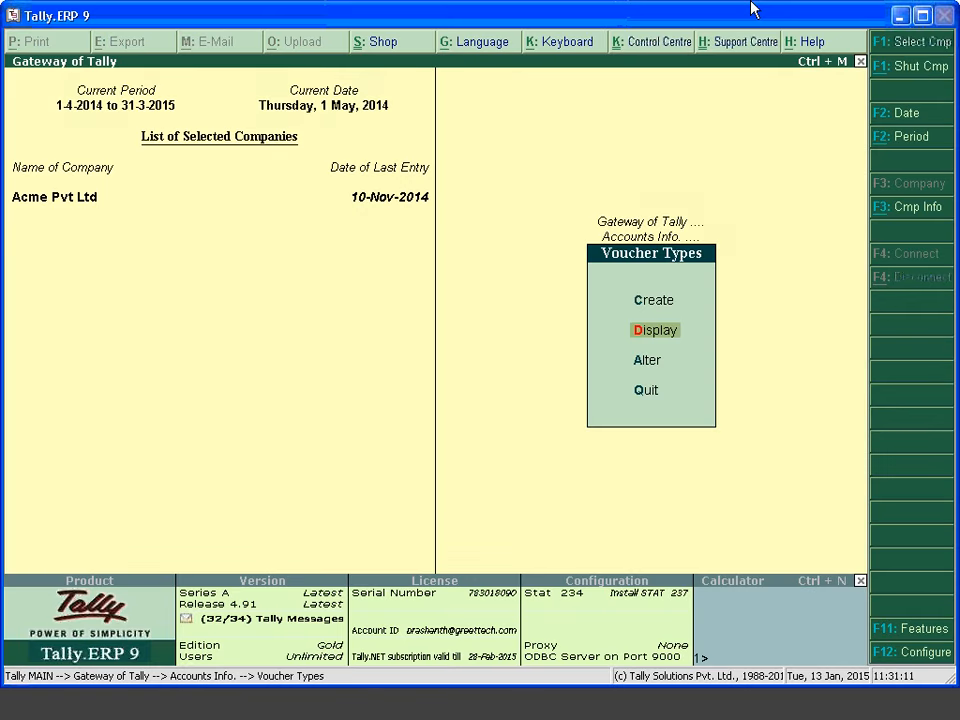
key("Return")
type("Sa")
key("Return")
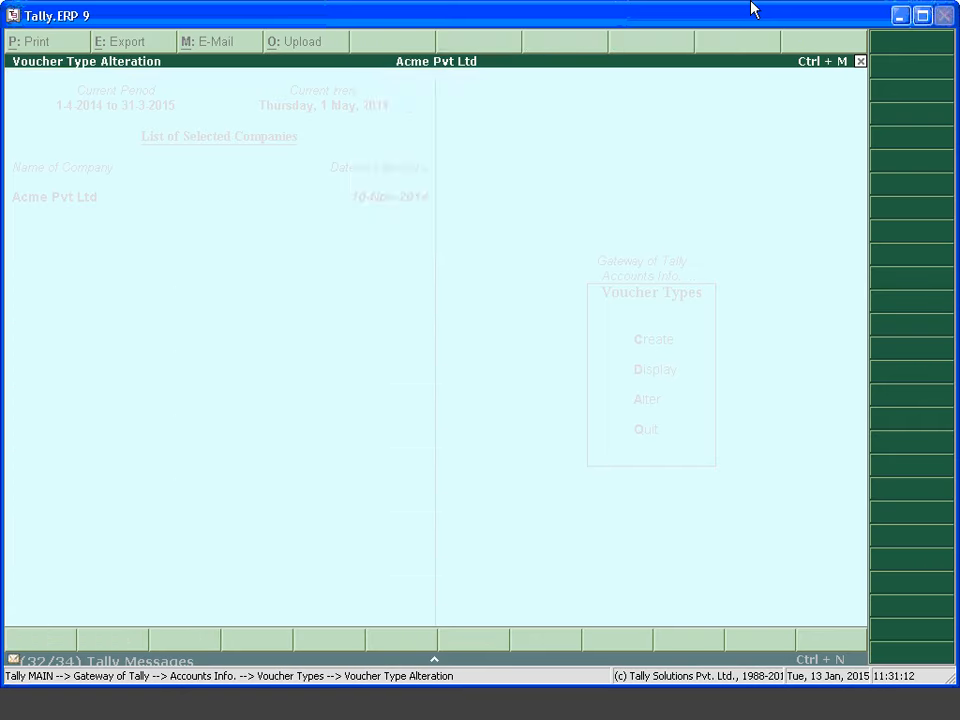
key("Return")
key("Return")
key("Return")
key("Return")
key("Return")
key("Return")
key("Return")
key("Return")
key("Return")
key("Return")
key("Return")
key("Return")
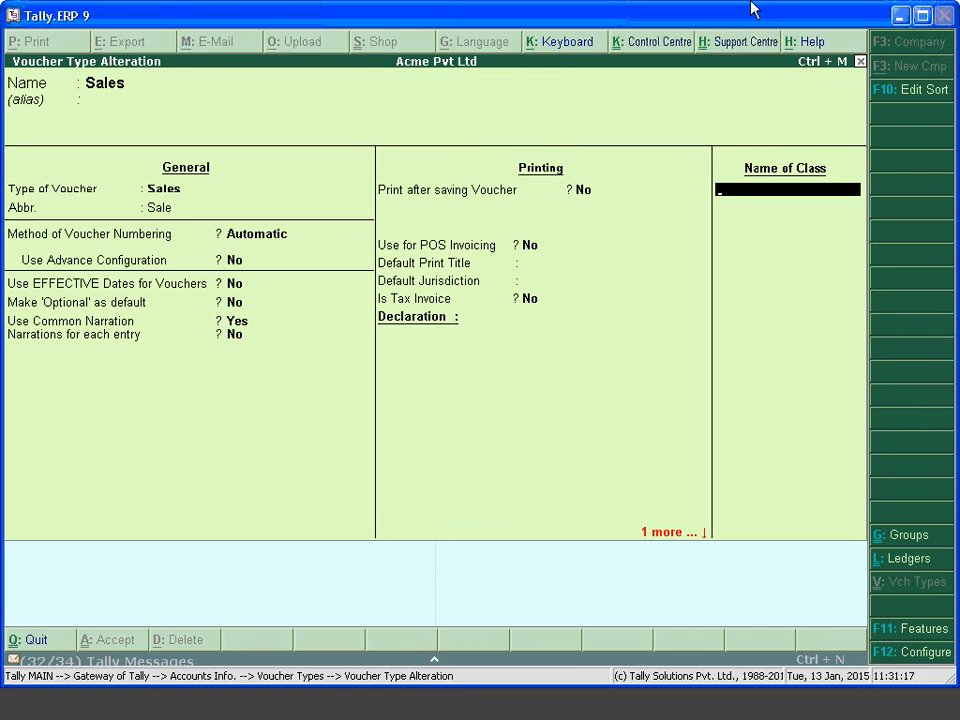
Add voucher class 'Class' defaulting 100% to the Sales ledger with VAT class Sales @ 1%
type("Class")
key("Return")
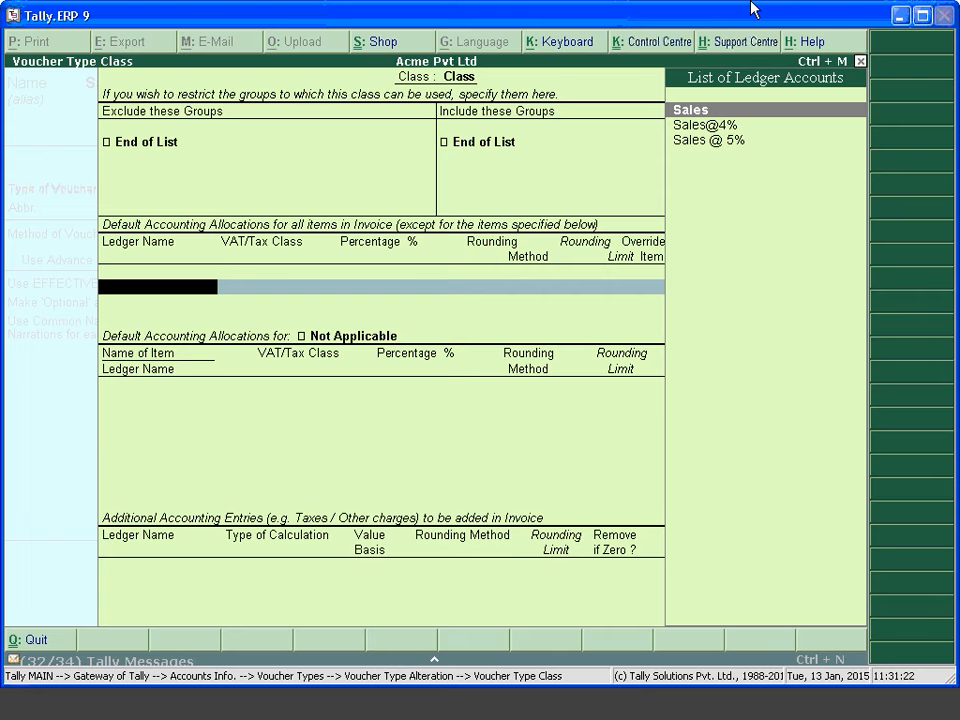
key("Down")
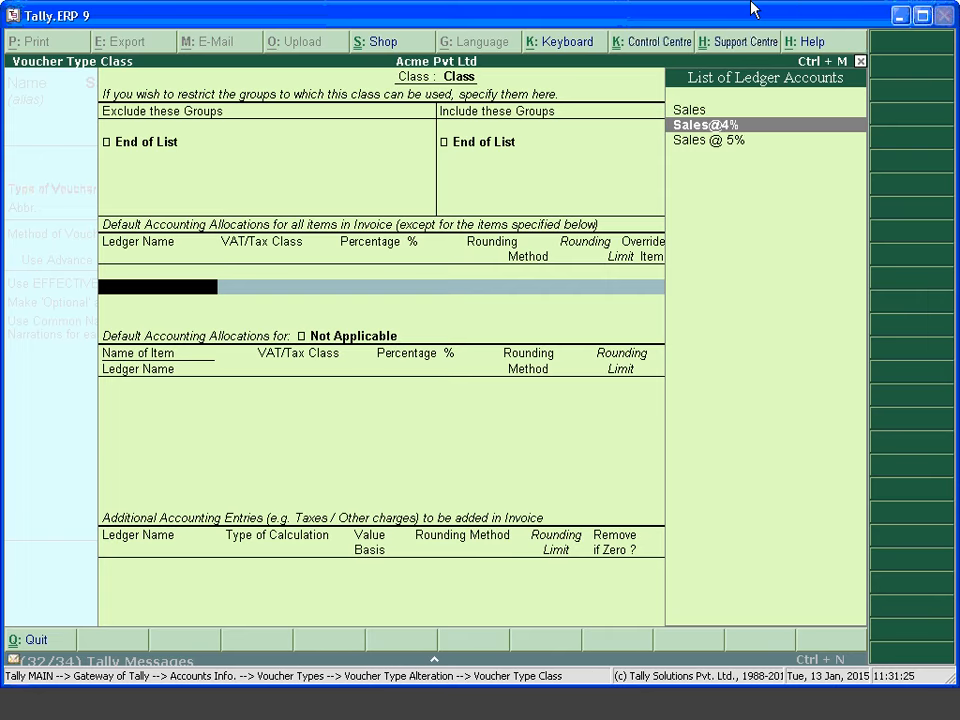
key("Up")
key("Return")
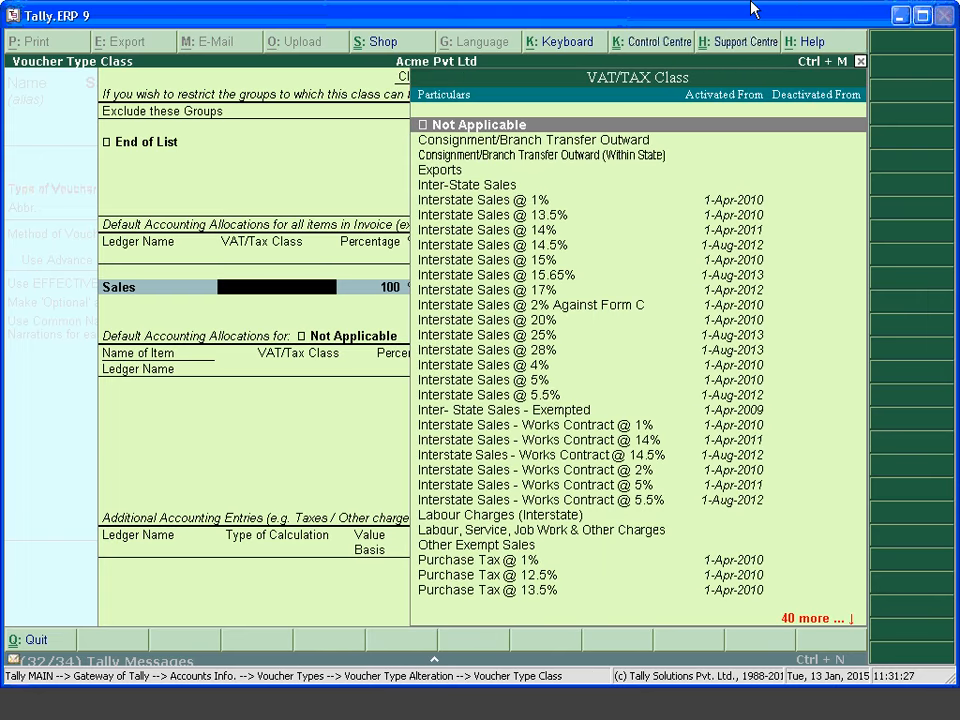
key("Down")
key("Down")
key("Down")
key("Down")
key("Down")
key("Down")
key("Down")
key("Down")
key("Down")
key("Down")
key("Down")
key("Down")
key("Down")
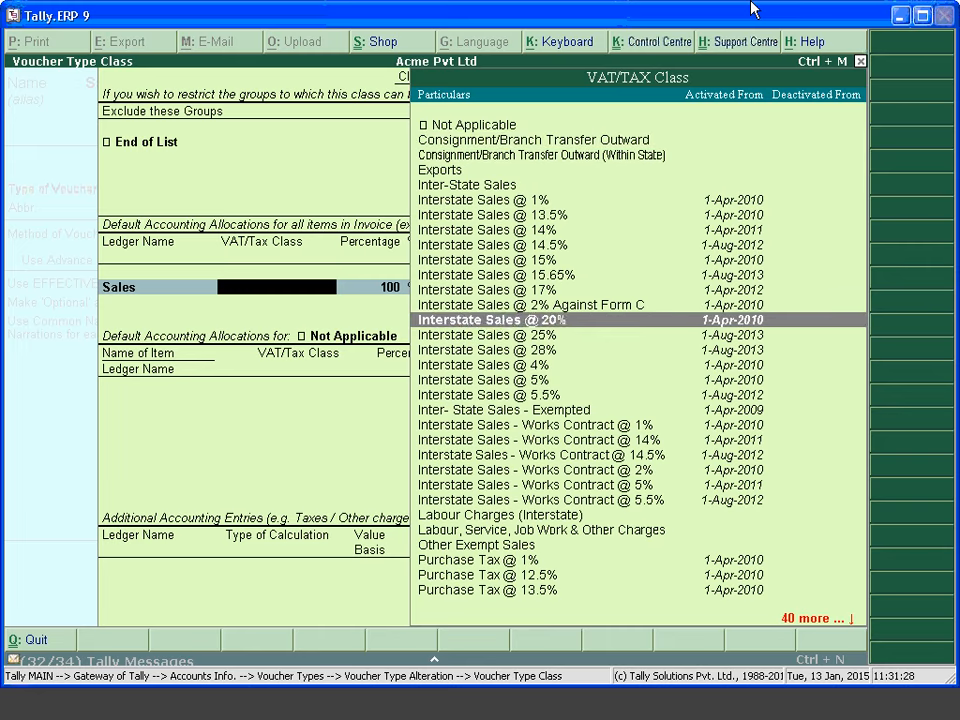
key("Down")
key("Down")
key("Down")
key("Down")
key("Down")
key("Down")
key("Down")
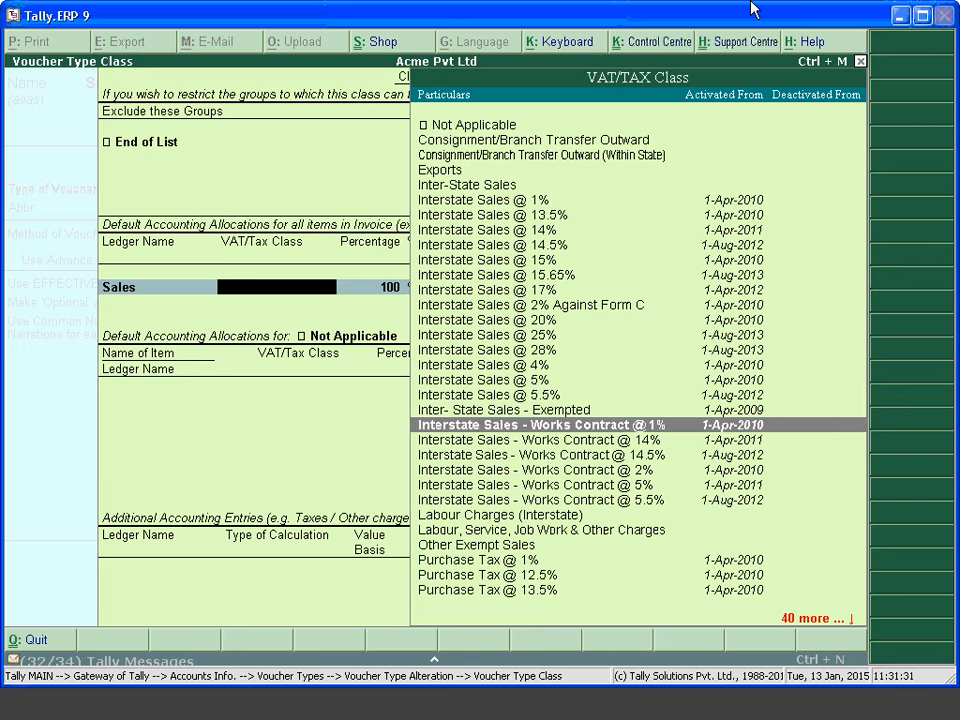
key("Up")
key("Up")
key("Up")
key("Up")
key("Up")
key("Up")
key("Up")
key("Up")
key("Up")
key("Up")
key("Up")
key("Up")
key("Up")
key("Up")
key("Up")
key("Up")
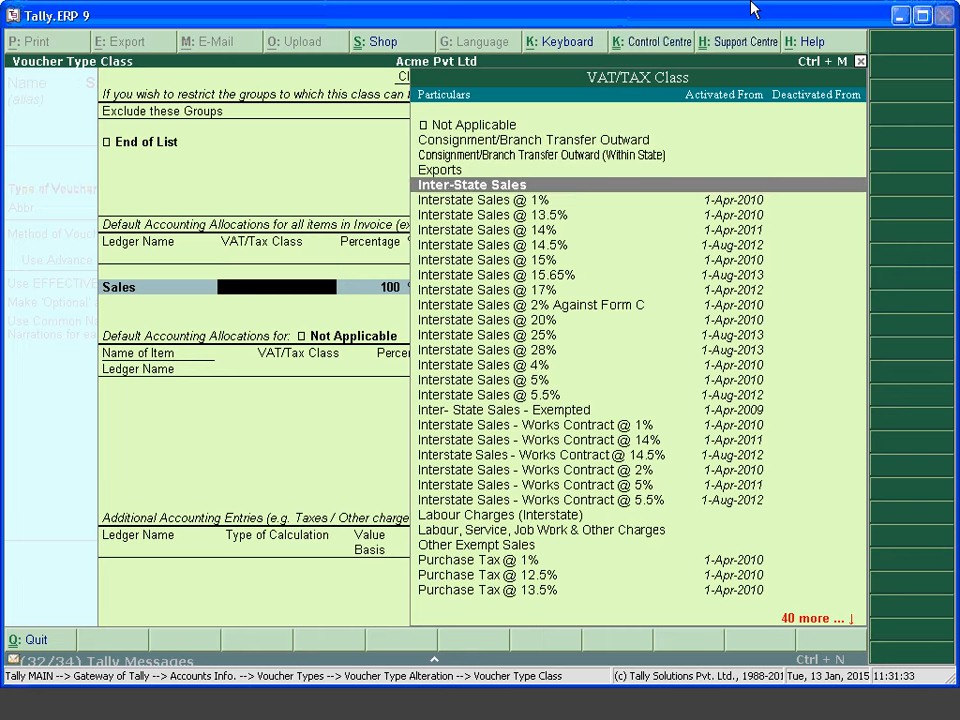
type("Sa")
key("Return")
key("Return")
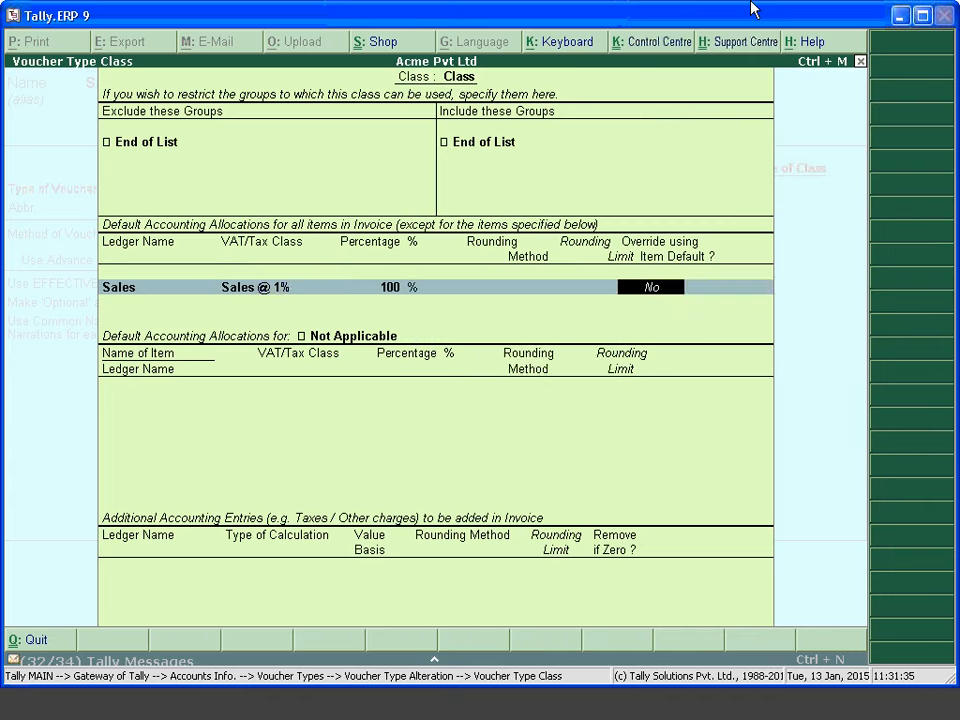
key("Return")
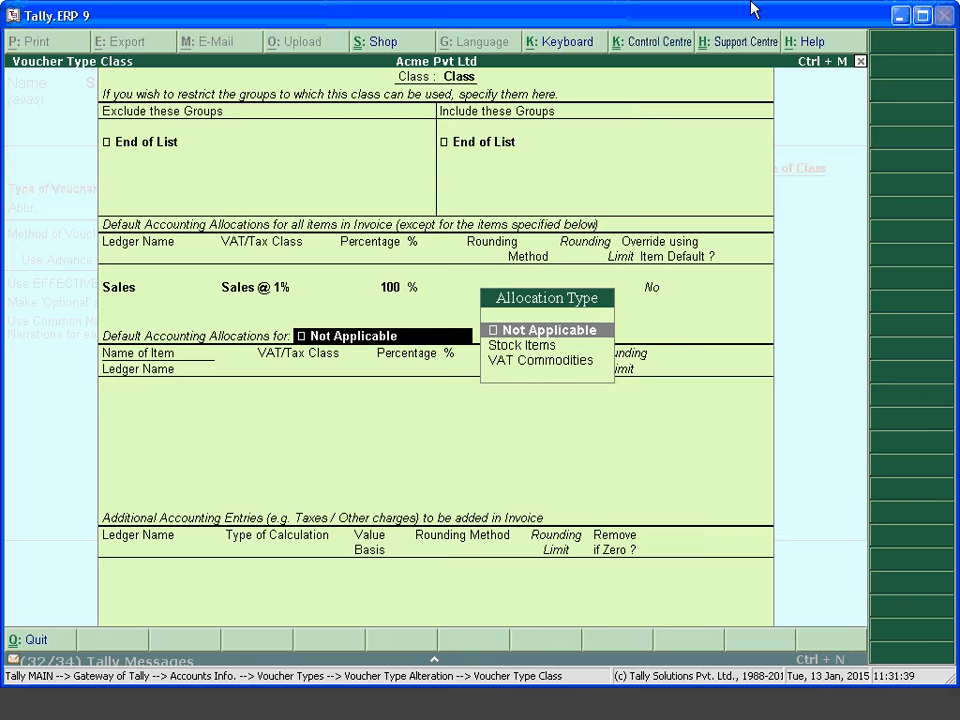
Allocate stock item Item to the Sales ledger with VAT class Sales @ 14%
key("Down")
key("Return")
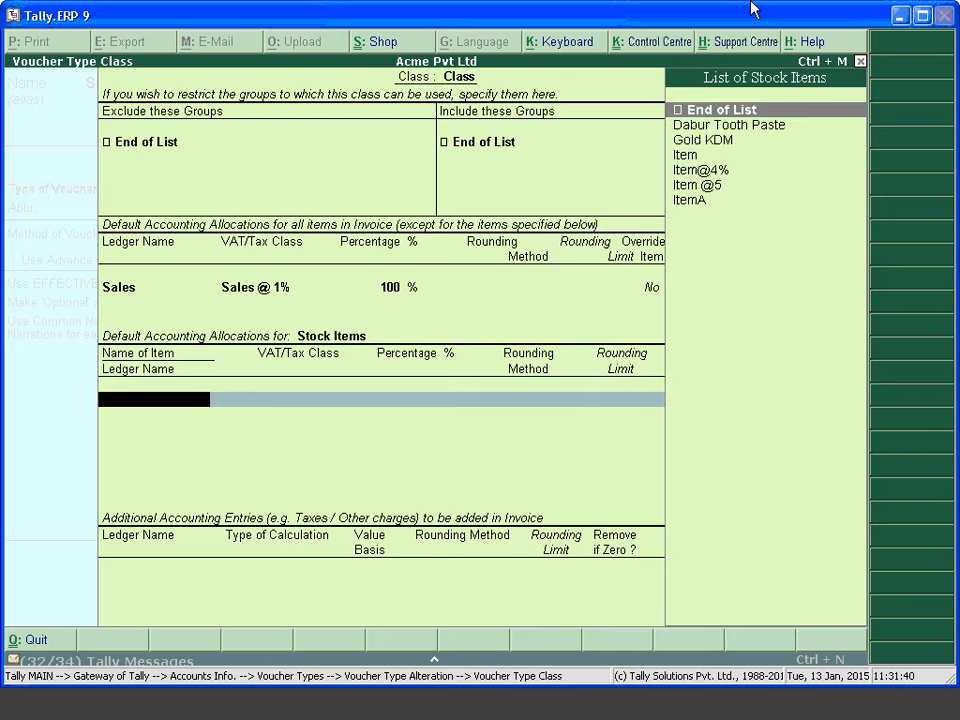
key("Down")
key("Down")
key("Down")
key("Down")
key("Up")
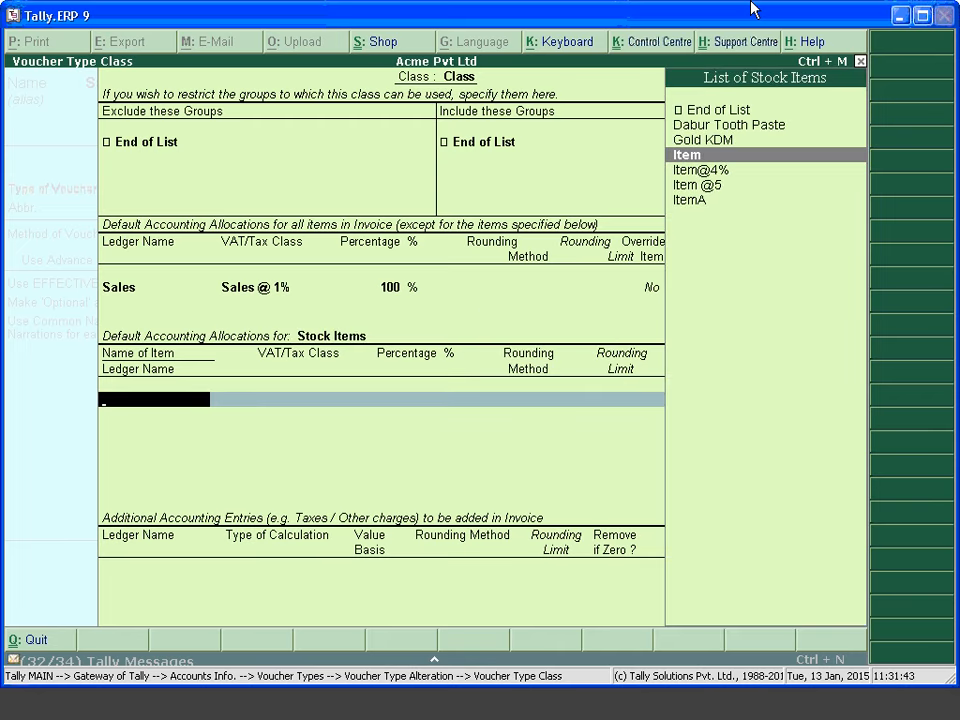
key("Return")
key("Return")
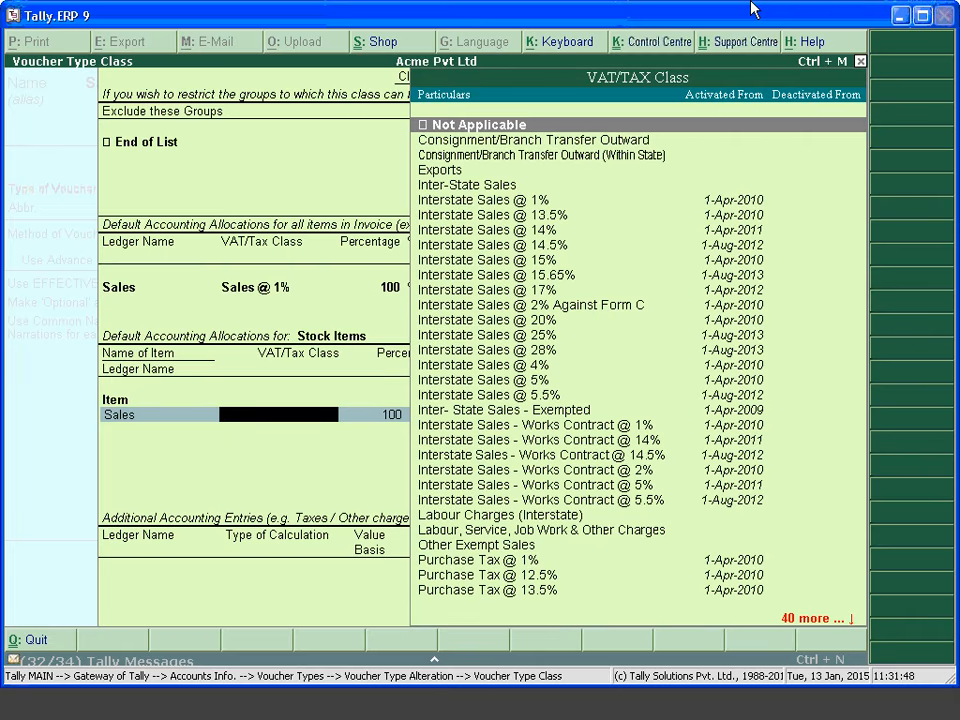
key("Down")
type("Sa")
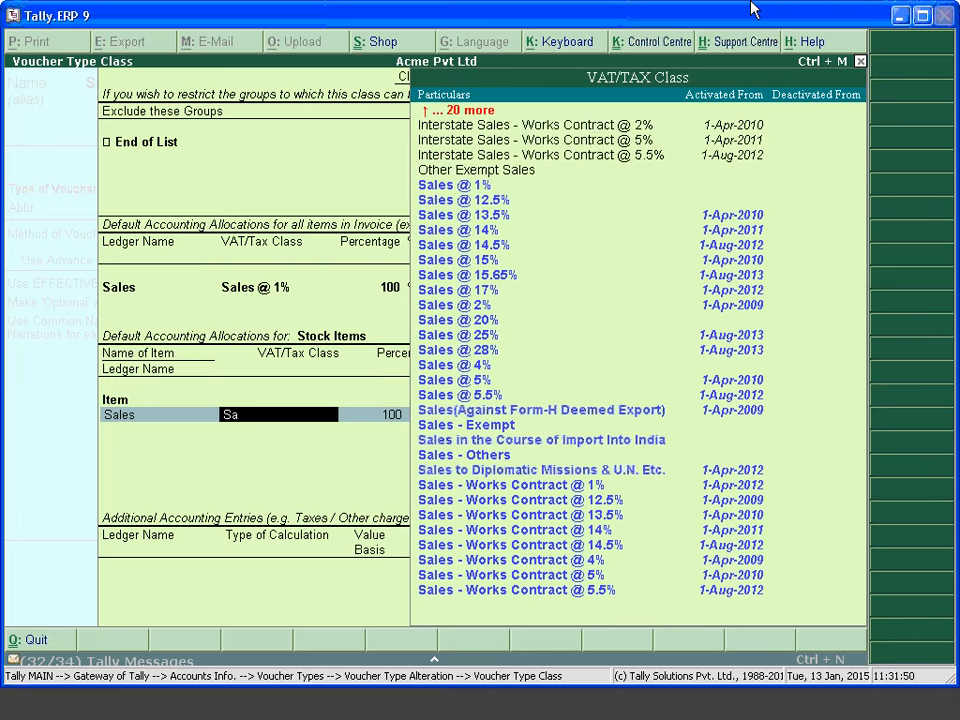
key("Down")
key("Down")
key("Down")
key("Down")
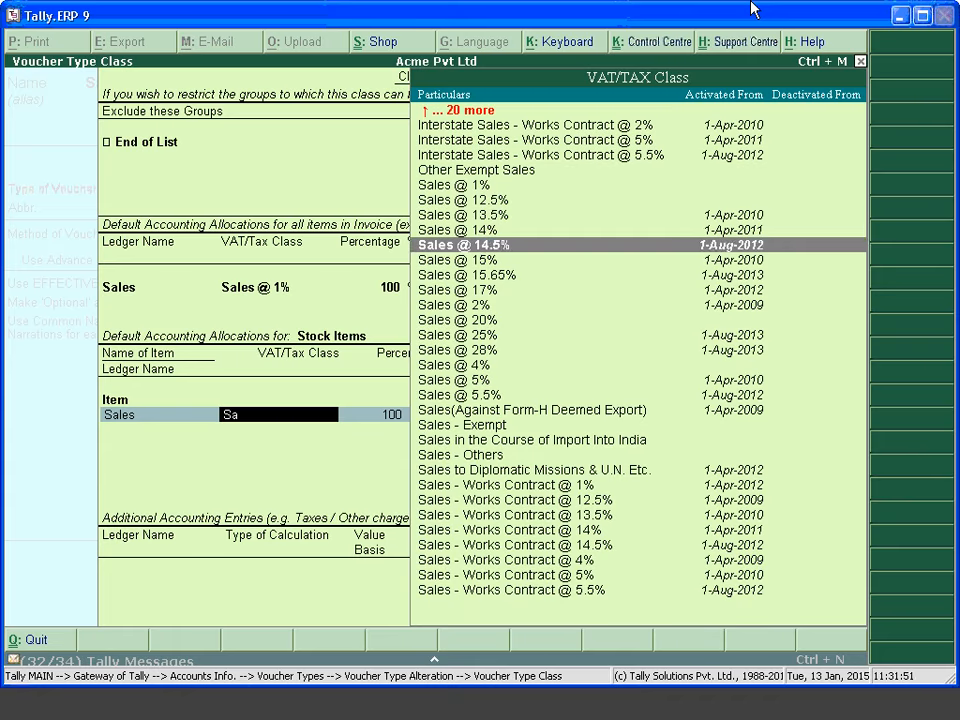
key("Up")
key("Return")
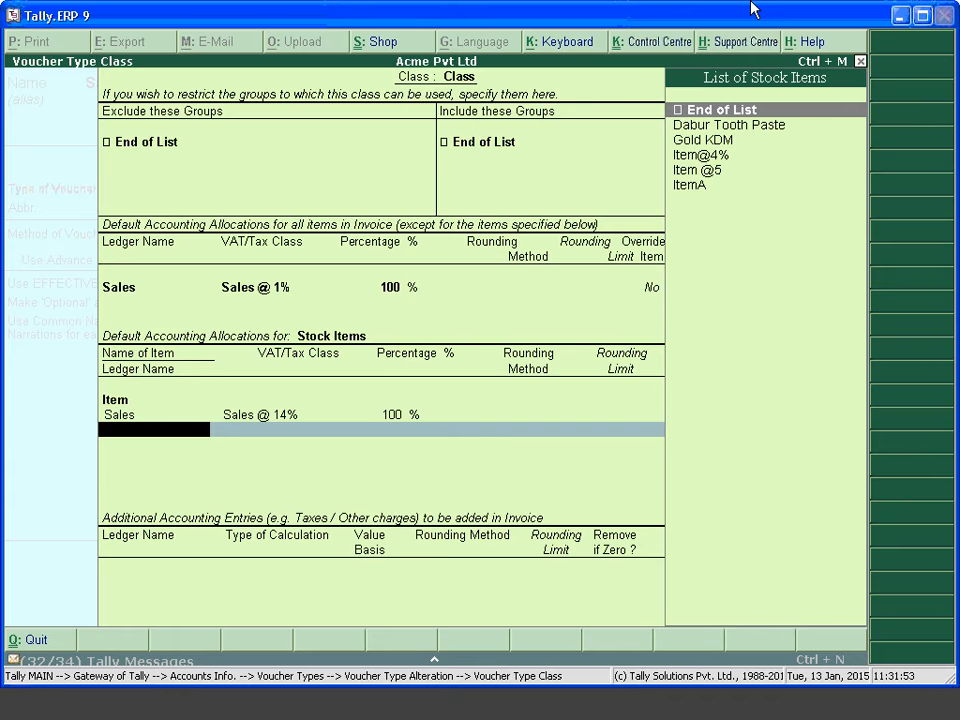
Add Dabur Tooth Paste as the next stock item row and begin a new ledger
key("Down")
key("Down")
key("Down")
key("Down")
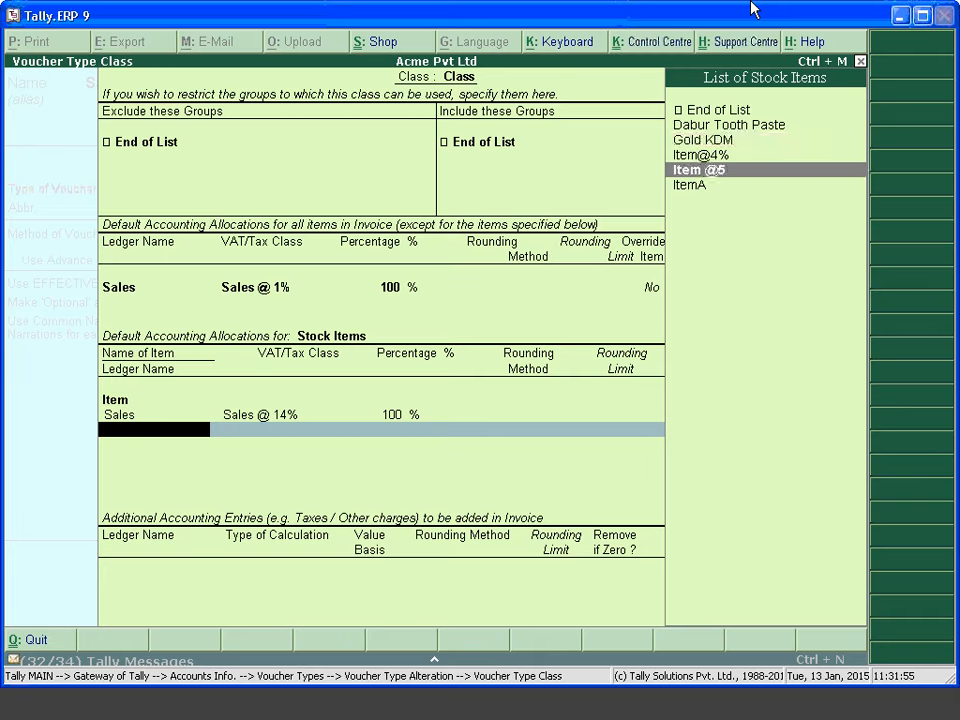
key("Up")
key("Up")
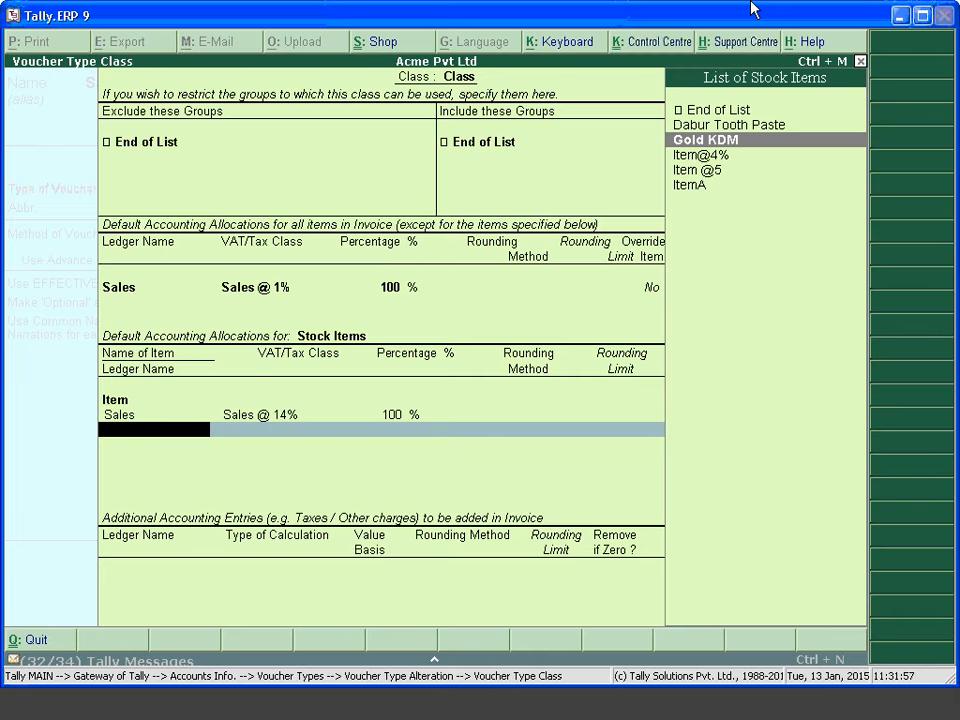
key("Up")
key("Return")
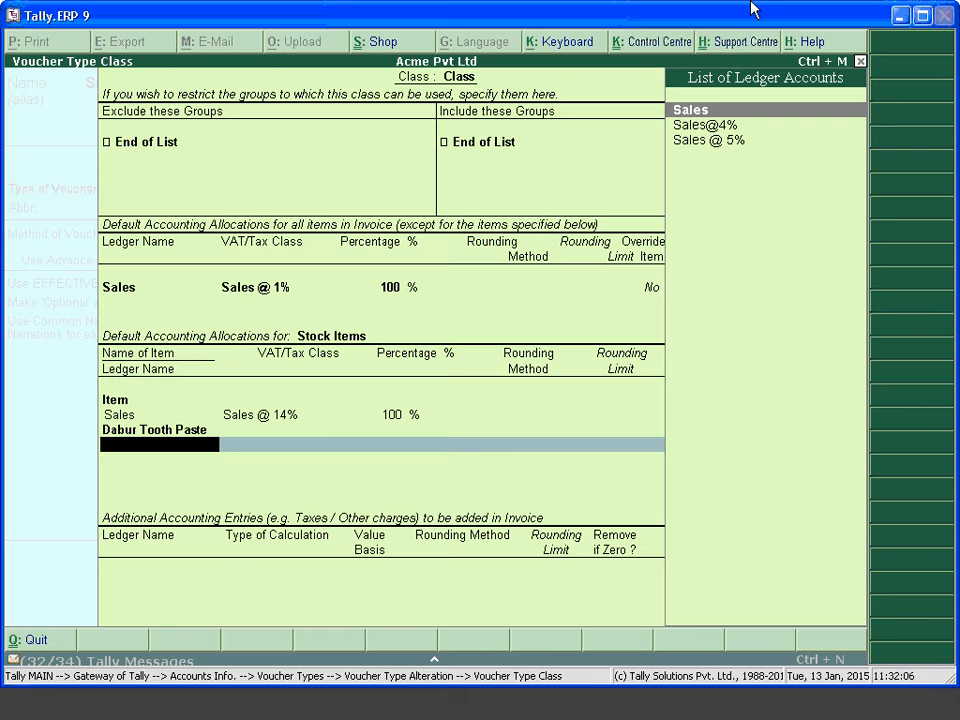
key("BackSpace")
key("BackSpace")
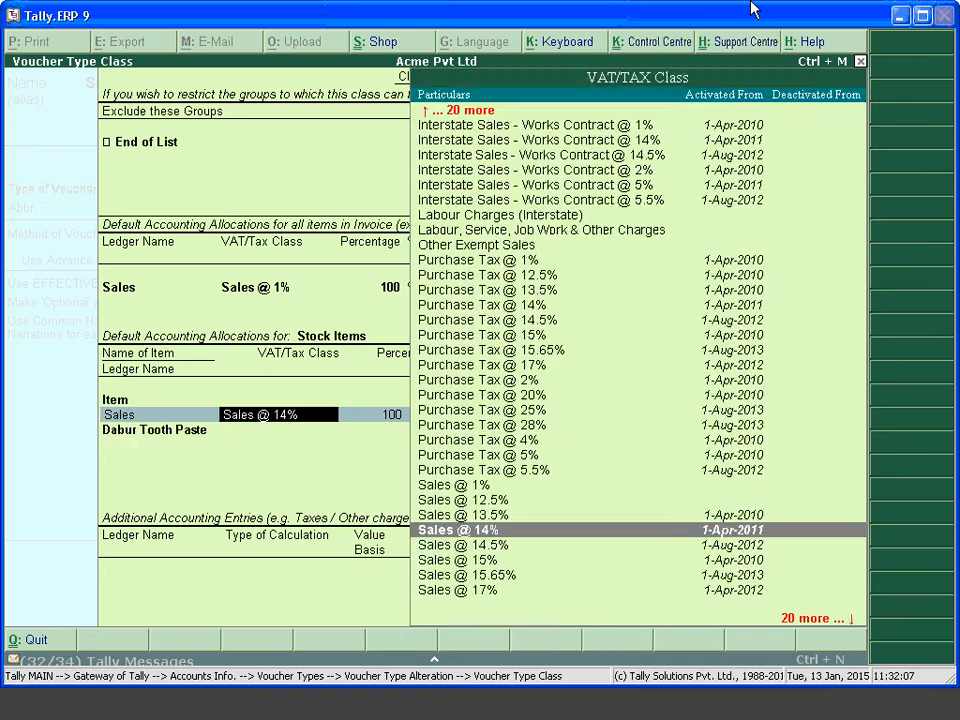
key("BackSpace")
key("alt+c")
Create a new Sales @ 14.5% ledger under Sales Accounts with VAT class Sales @ 14%
type("Sa")
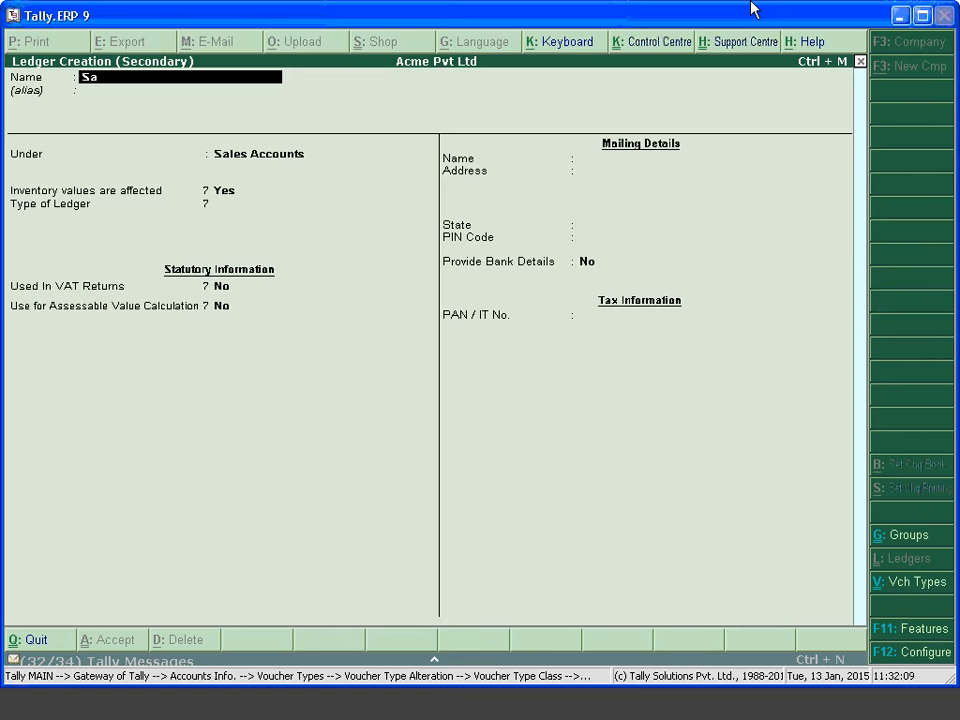
type("les@14.5%")
key("BackSpace")
key("BackSpace")
type("%")
key("Return")
key("Return")
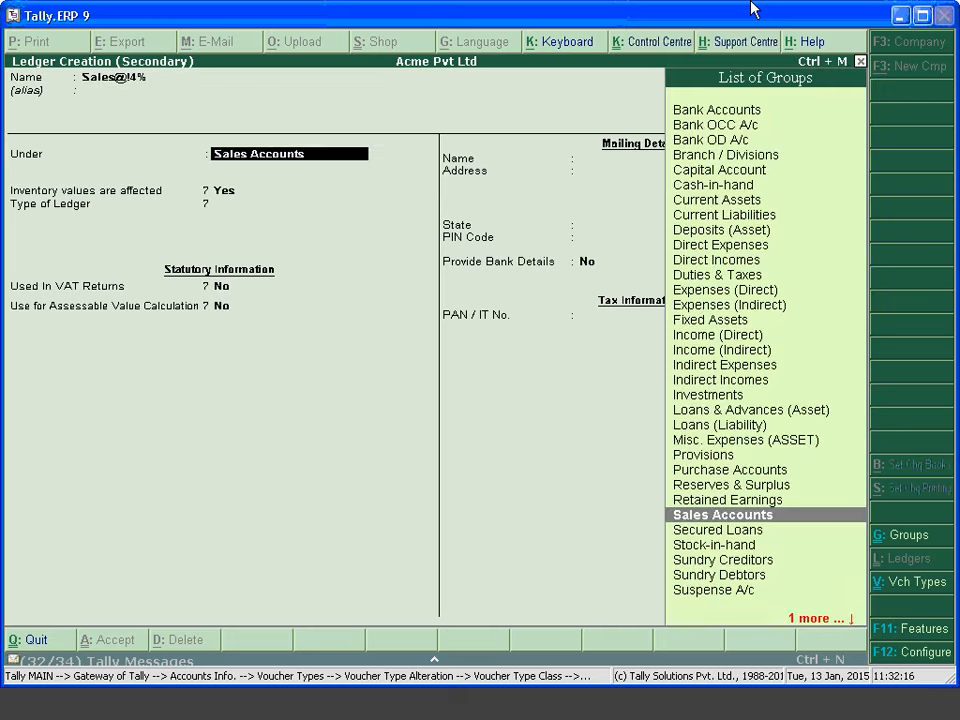
key("Return")
key("Return")
key("Return")
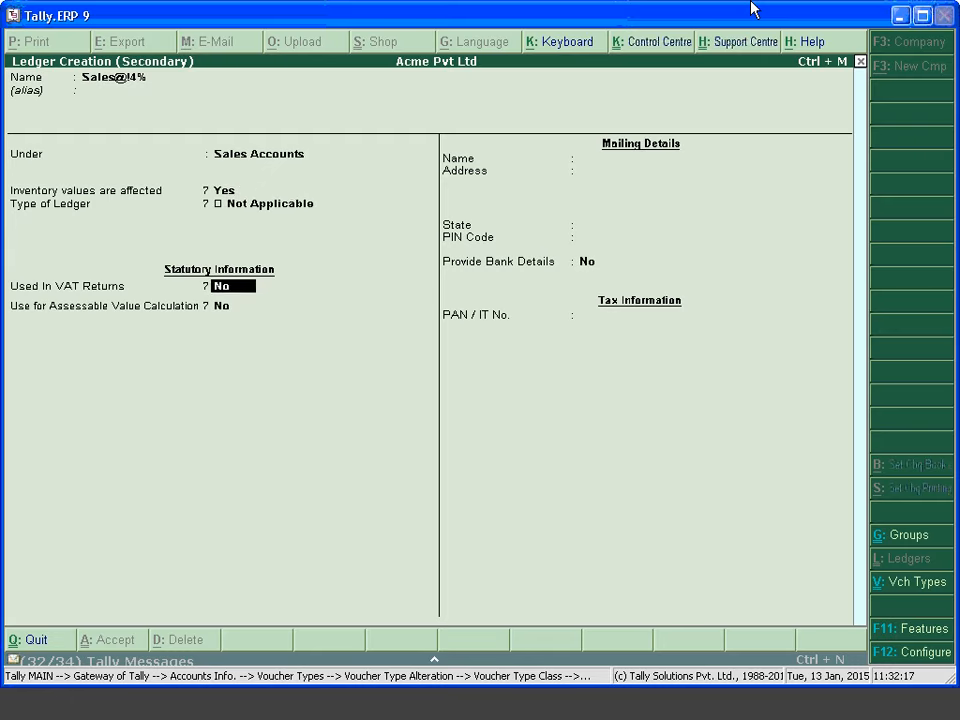
type("y")
key("Return")
type("Sales")
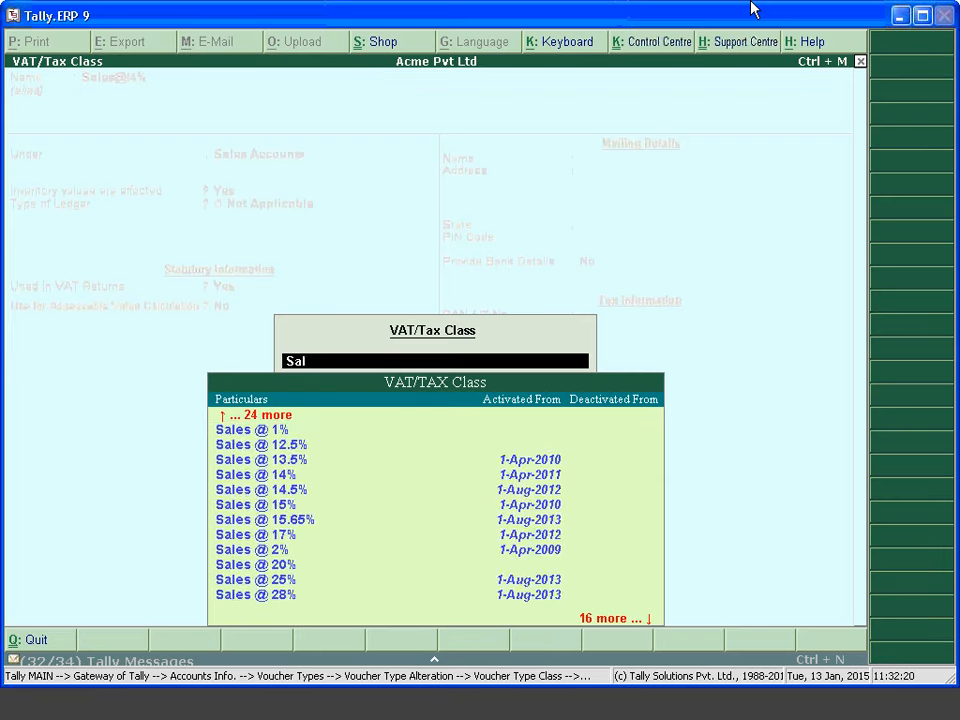
key("Down")
key("Down")
key("Down")
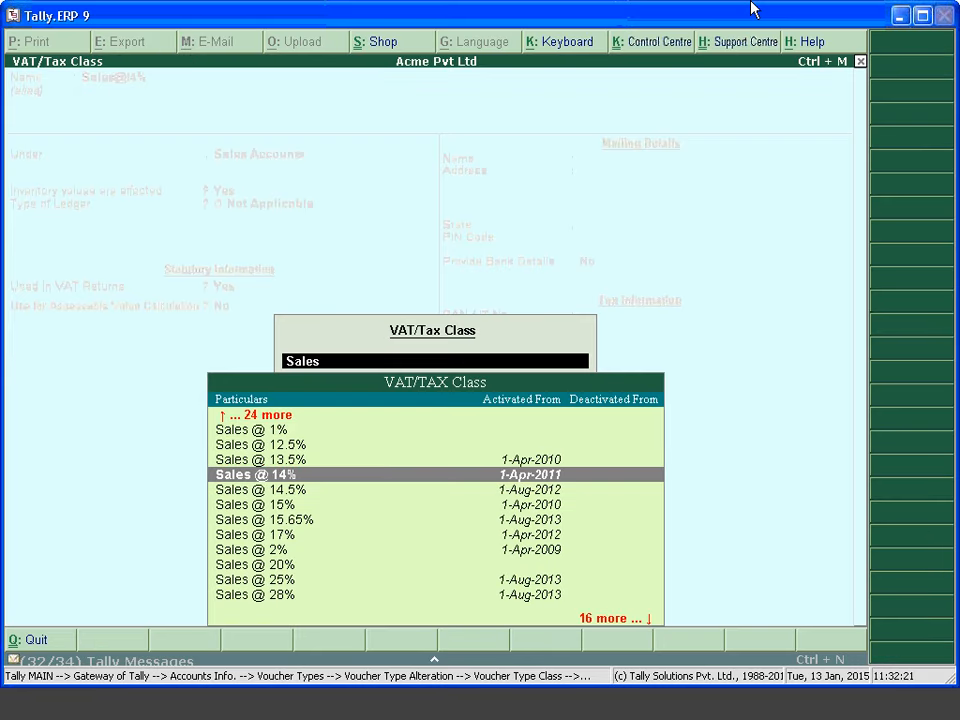
key("Return")
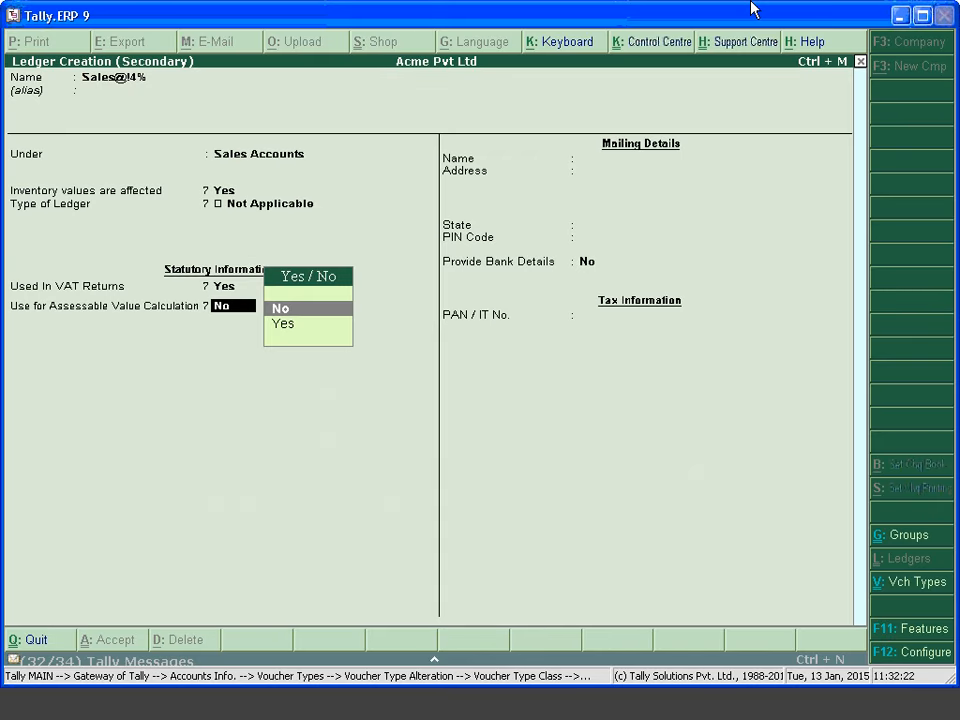
key("Return")
key("Return")
Allocate Dabur Tooth Paste 100% to Sales at Sales @ 12.5%, then start ledger 'Output Vat @ 14%'
key("Return")
key("Return")
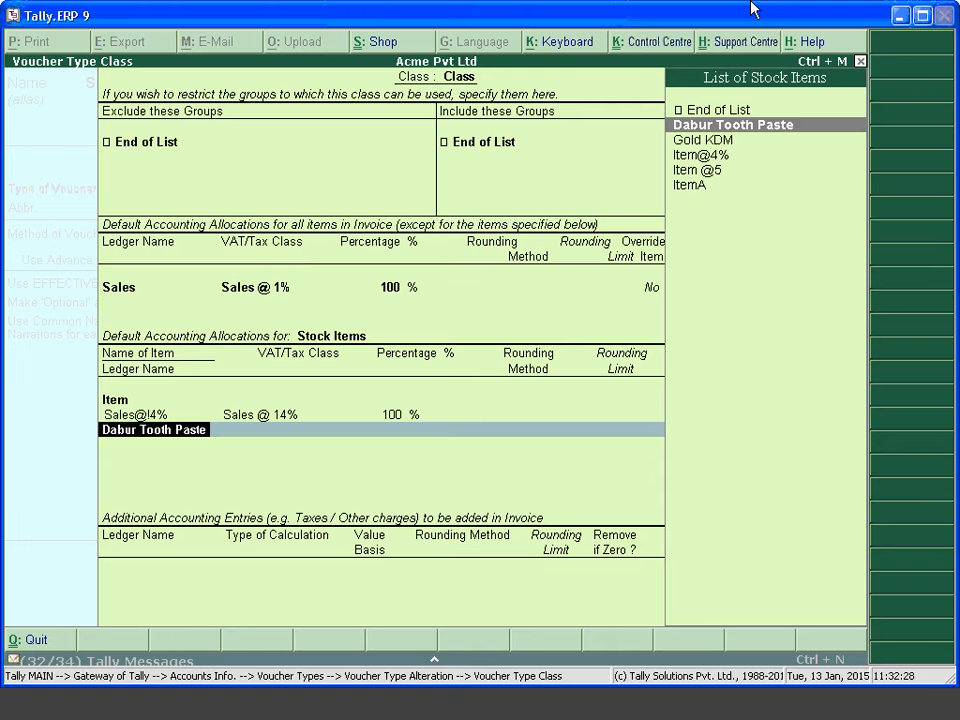
key("Return")
key("Down")
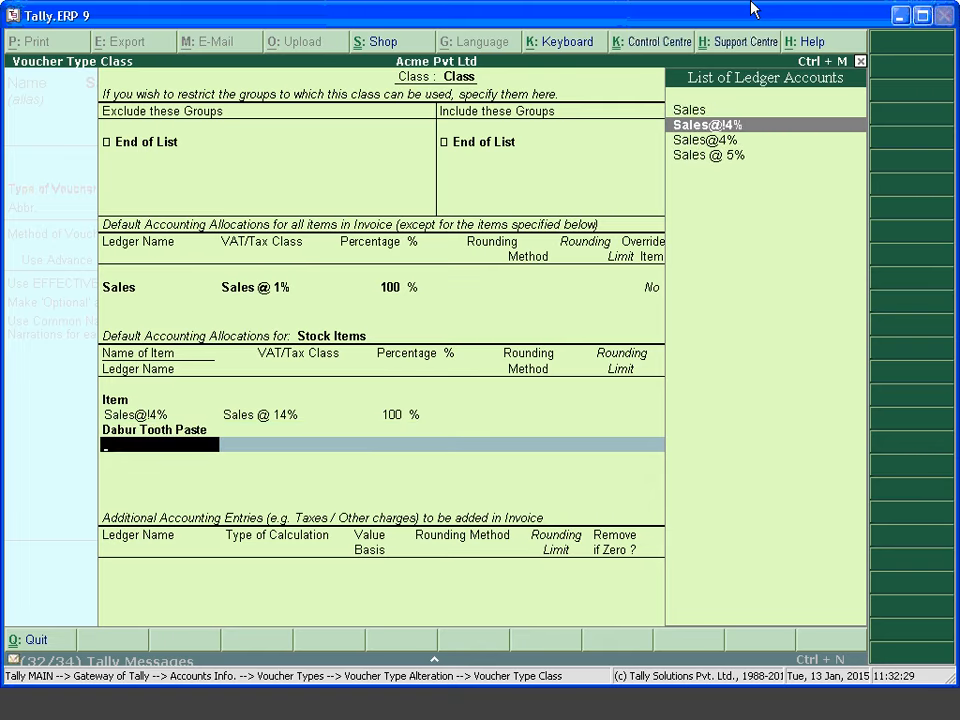
key("Down")
key("Down")
key("Up")
key("Up")
key("Up")
key("Return")
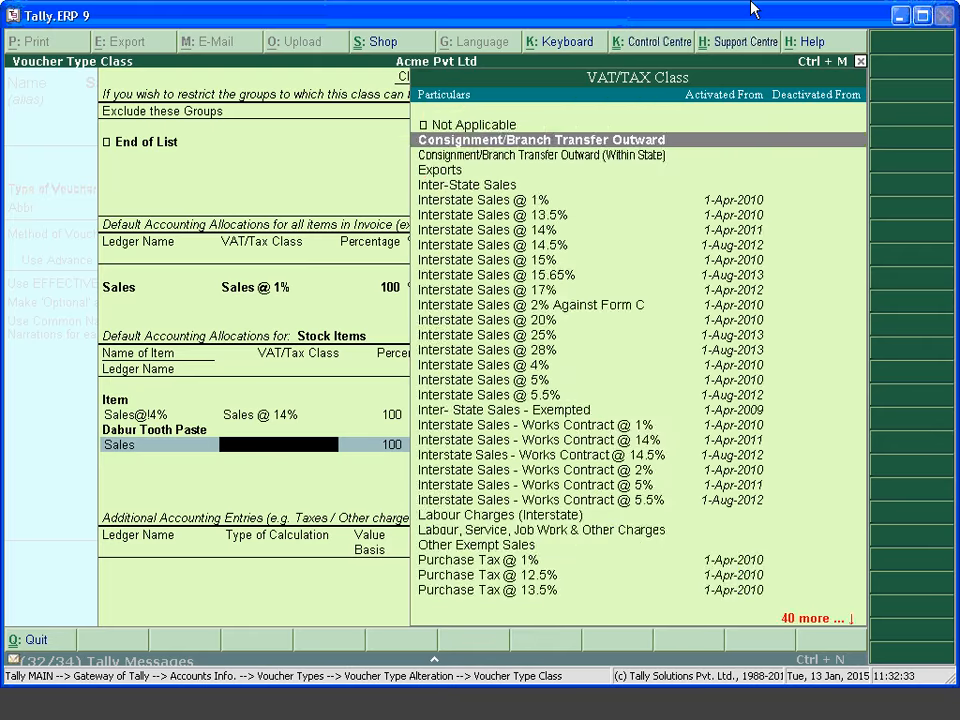
type("Sales")
key("Down")
key("Return")
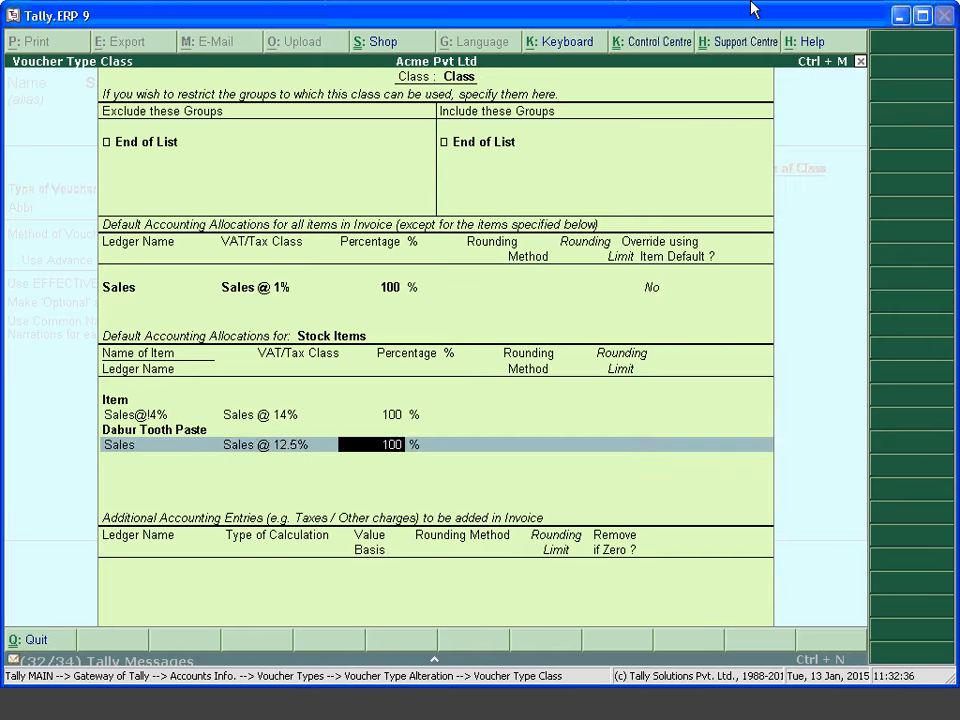
key("Return")
key("Return")
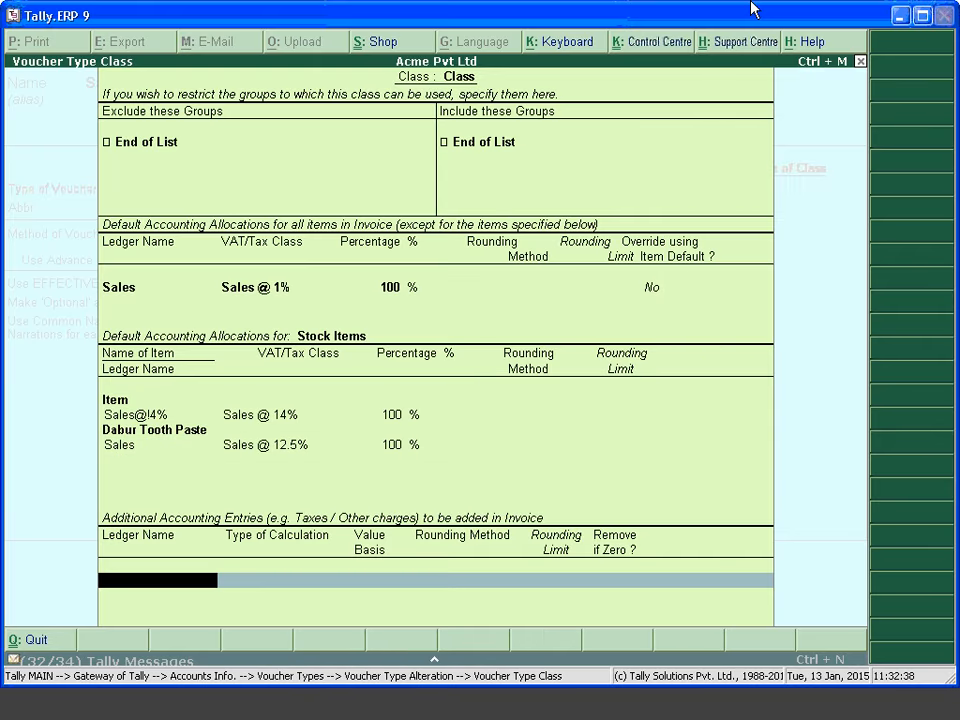
key("alt+c")
type("Ou")
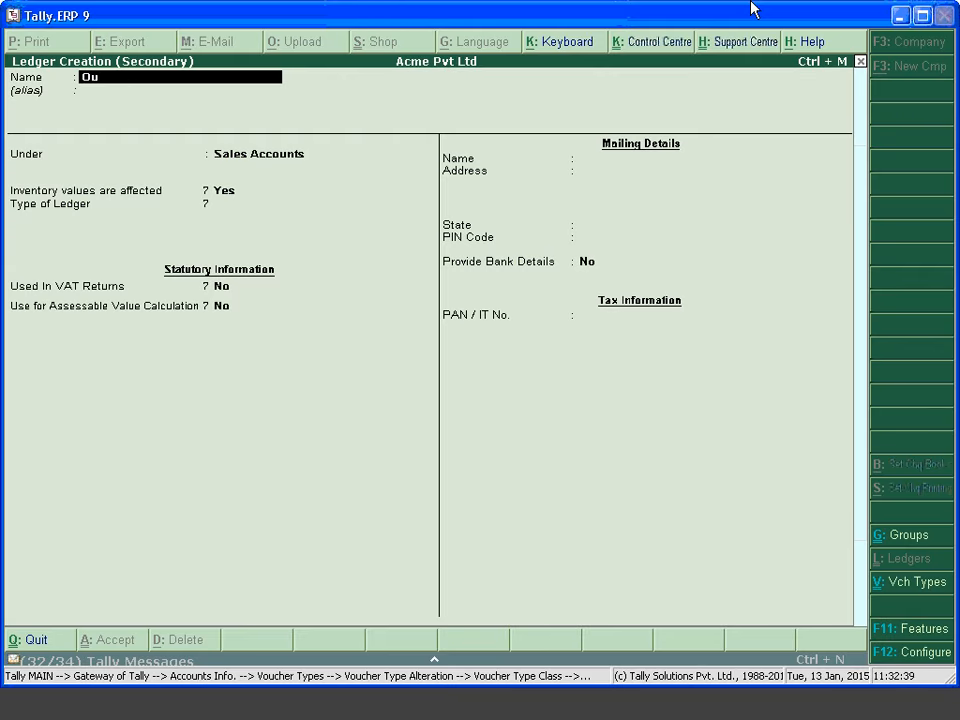
type("tput Vat @ 14%")
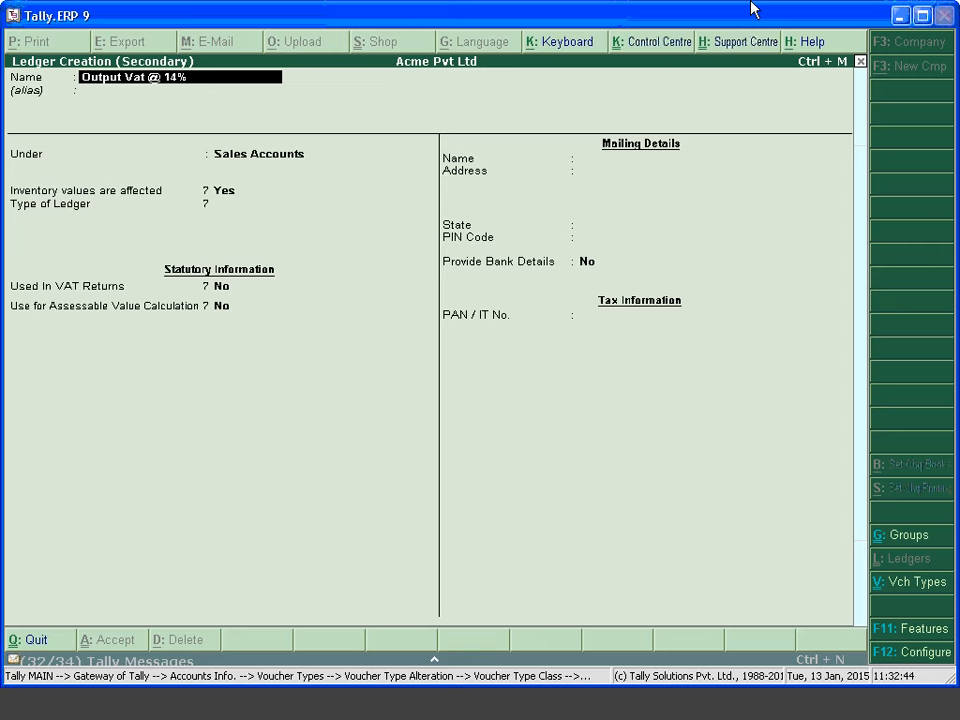
Place the ledger under Duties & Taxes as VAT, Output VAT, class Output VAT @ 14%, normal rounding
key("Return")
type("D")
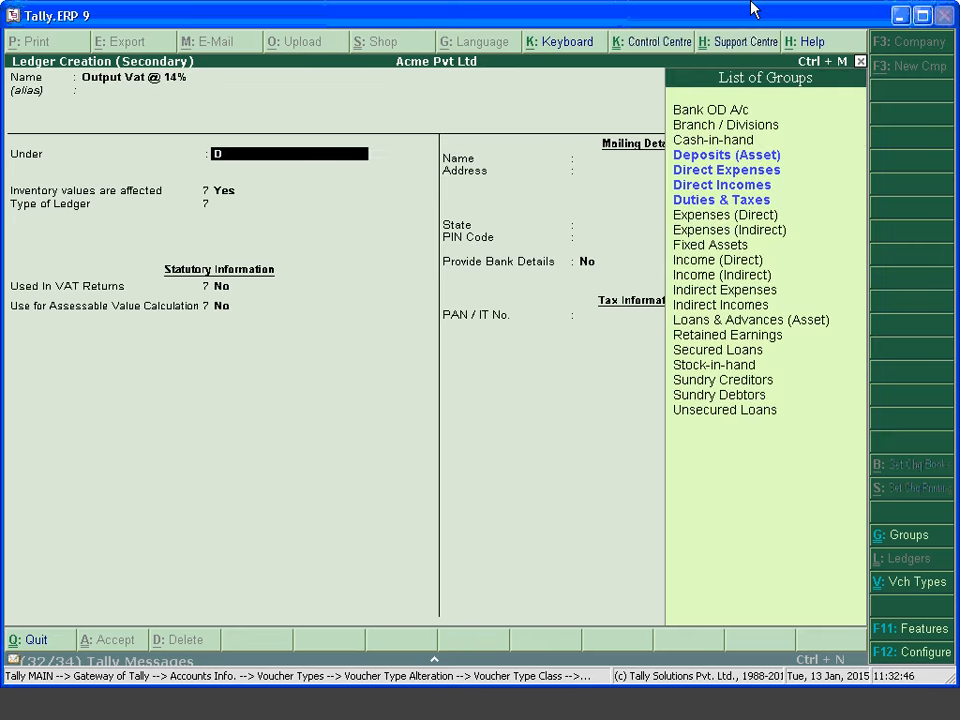
type("uties")
key("Return")
key("Up")
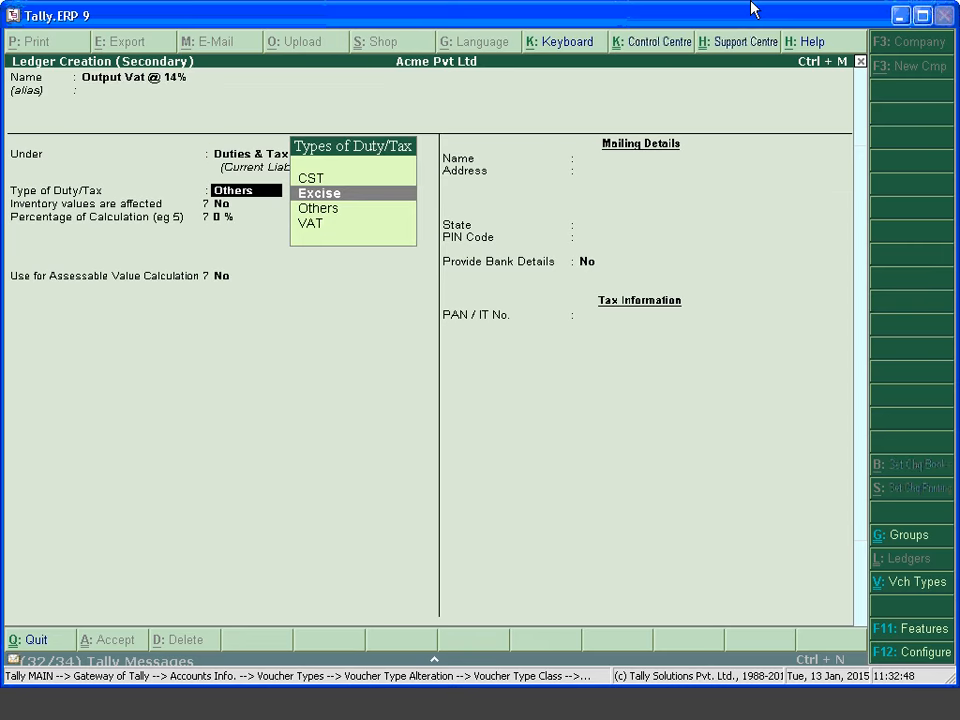
key("Down")
key("Down")
key("Return")
key("Down")
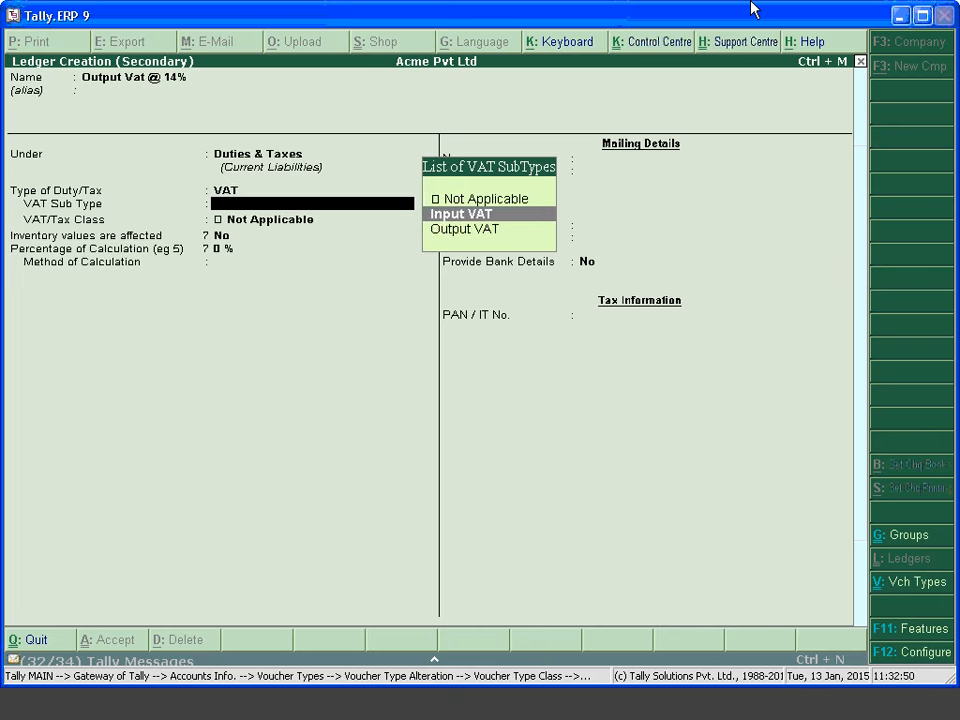
key("Down")
key("Return")
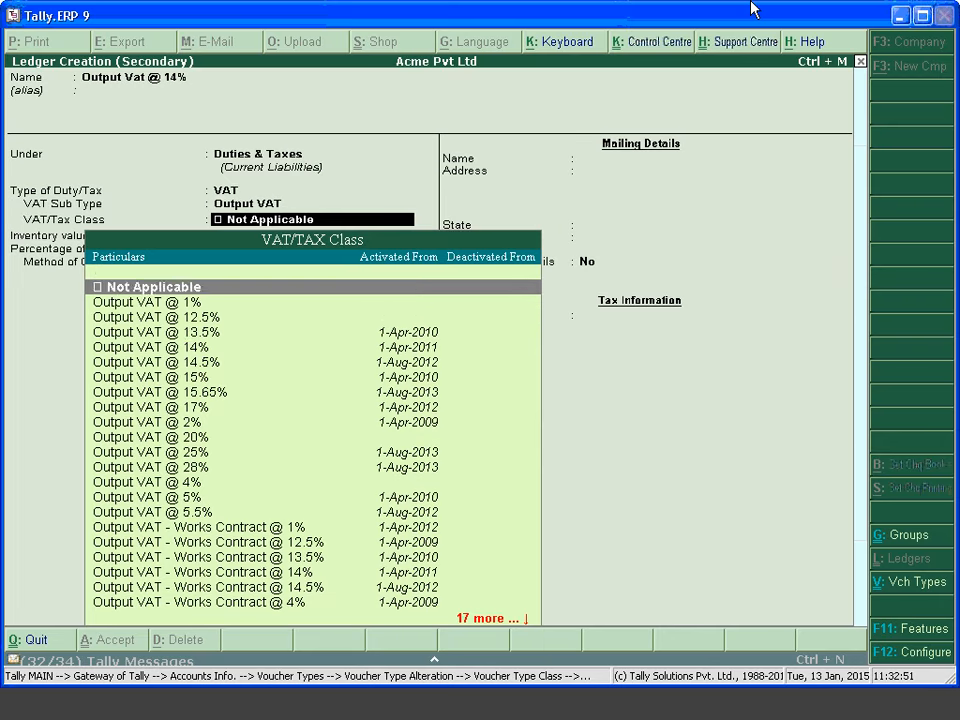
key("Down")
key("Down")
key("Down")
key("Down")
key("Down")
key("Down")
key("Down")
key("Down")
key("Down")
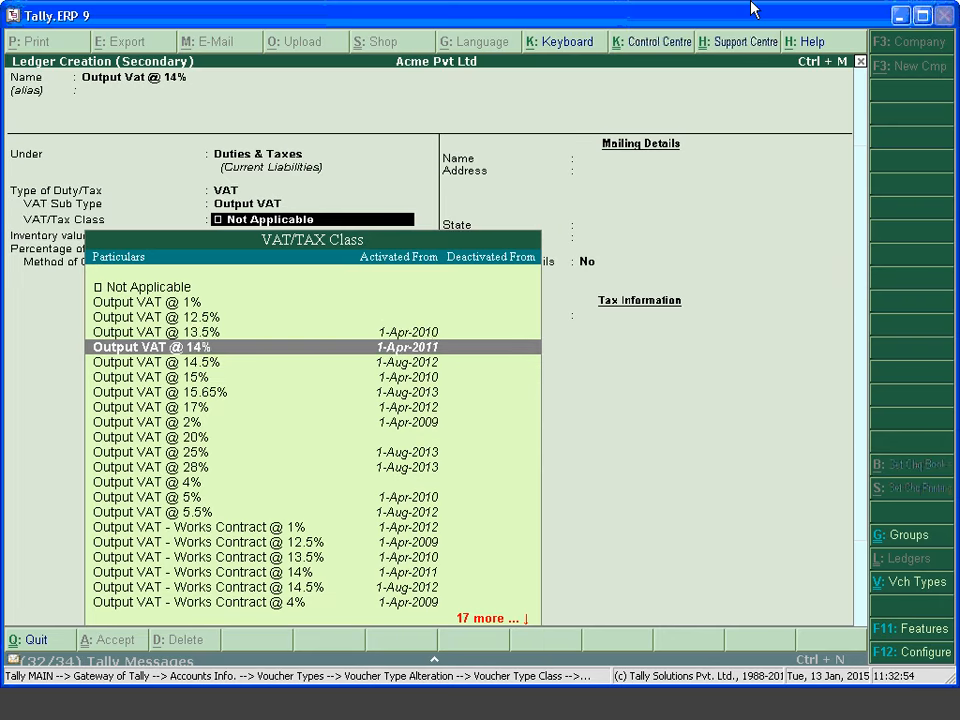
key("Up")
key("Up")
key("Up")
key("Up")
key("Return")
key("Down")
key("Down")
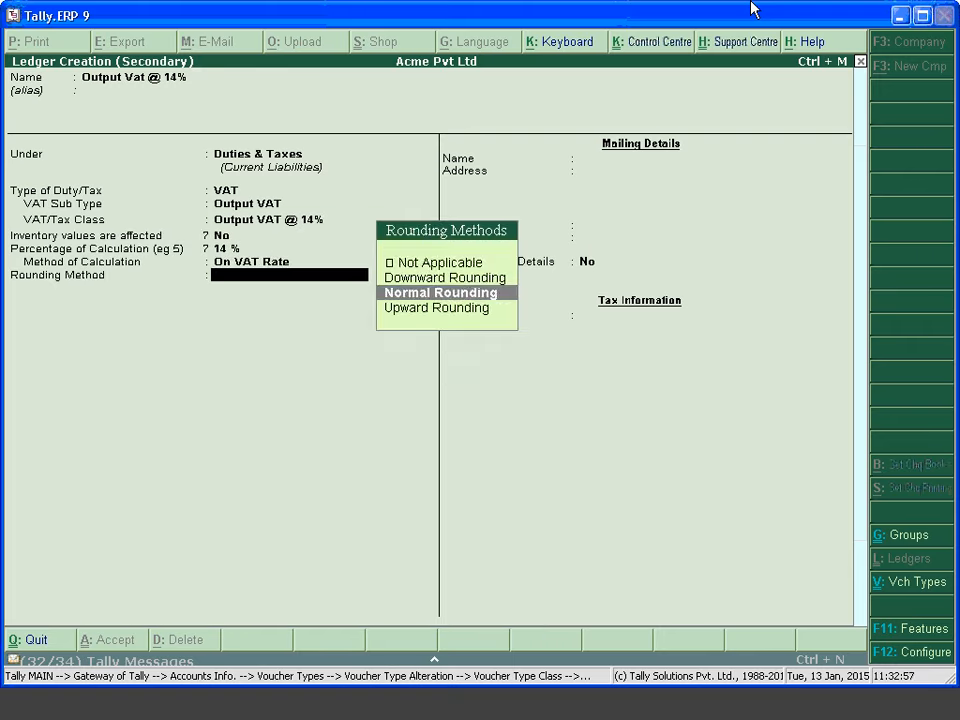
key("Return")
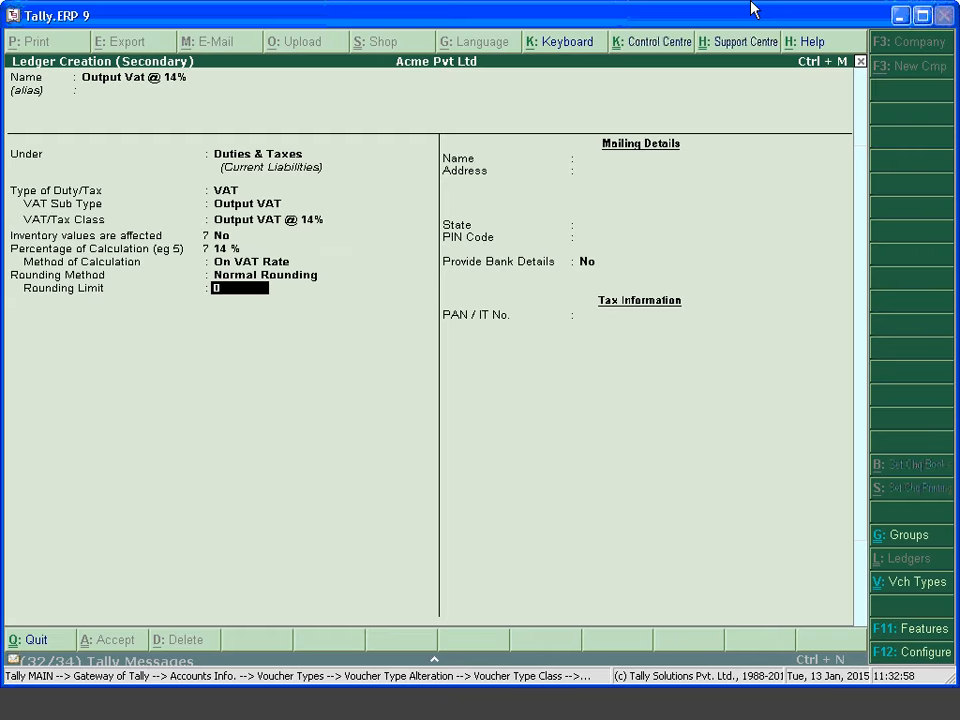
key("Return")
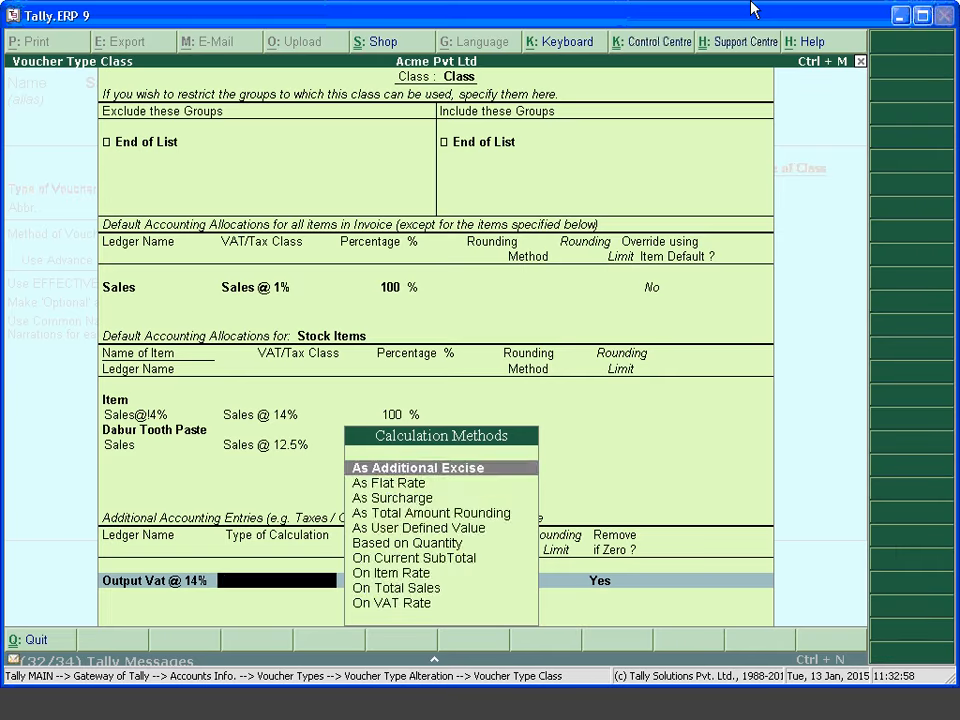
Calculate the Output Vat @ 14% entry On VAT Rate at 14%, then start an 'Out Put Vat' ledger
type("On")
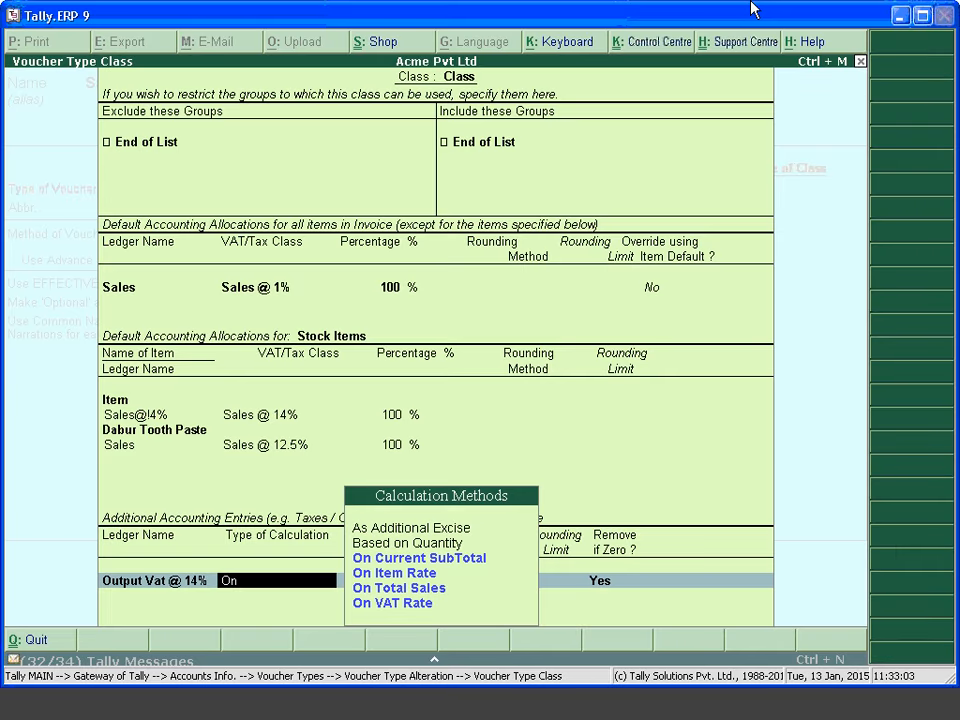
key("Down")
key("Down")
key("Down")
key("Return")
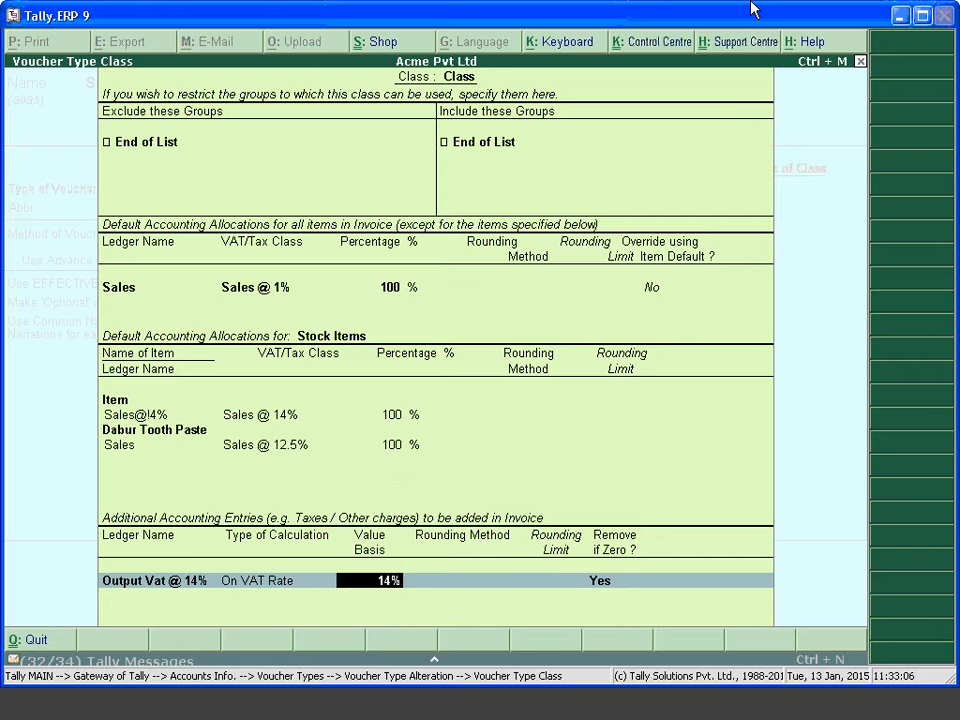
key("Return")
key("Return")
key("Return")
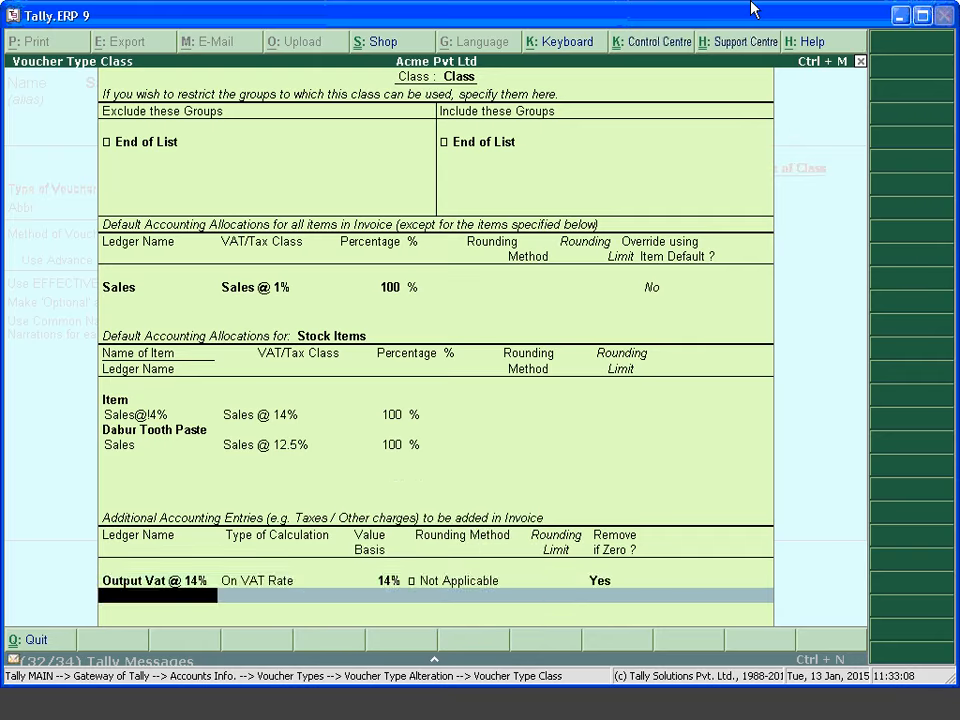
key("alt+c")
type("Out Put Vat")
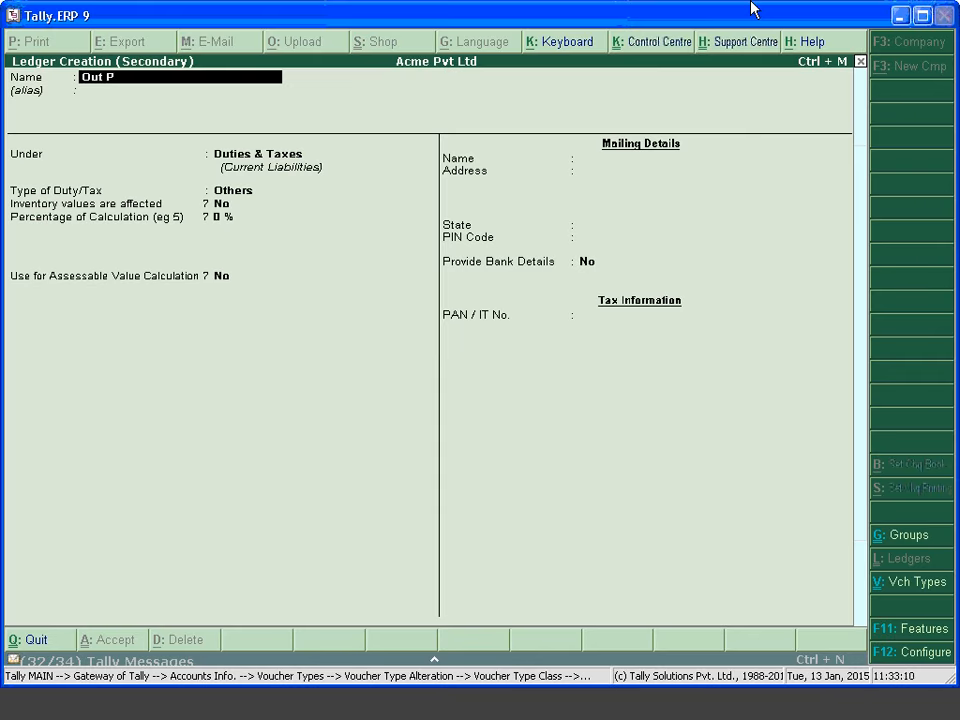
key("Return")
key("Return")
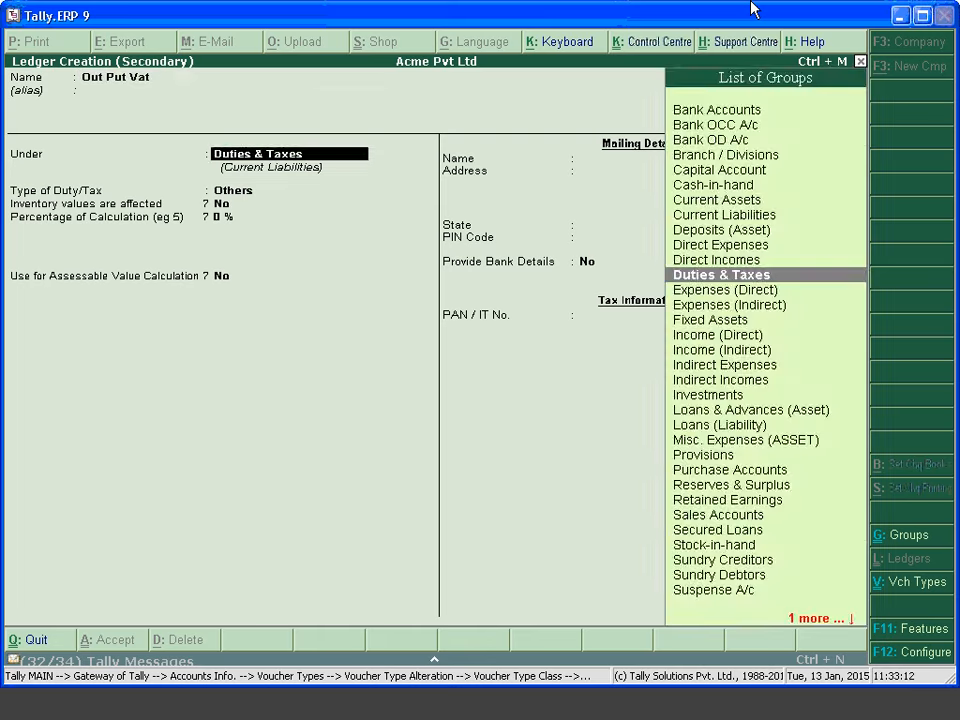
key("Return")
key("Return")
key("BackSpace")
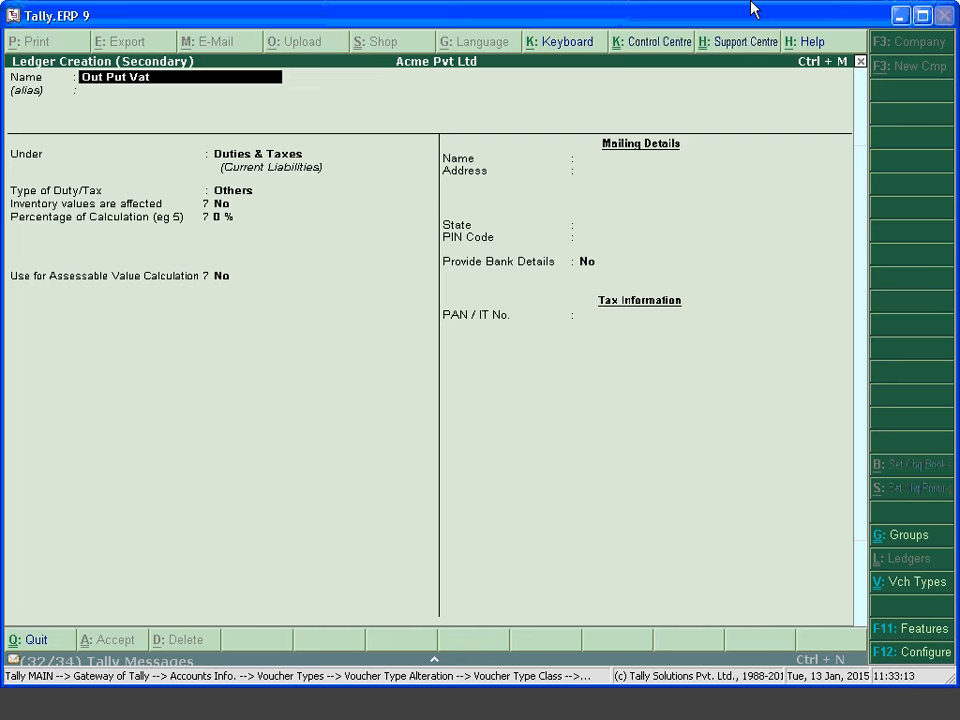
type("@12.%")
type("%")
key("Return")
key("BackSpace")
key("BackSpace")
key("BackSpace")
key("BackSpace")
type(".5%")
key("Return")
key("Return")
Set duty type VAT, sub type Output VAT, class Output VAT @ 12.5%, Normal Rounding, and accept
key("Return")
key("Down")
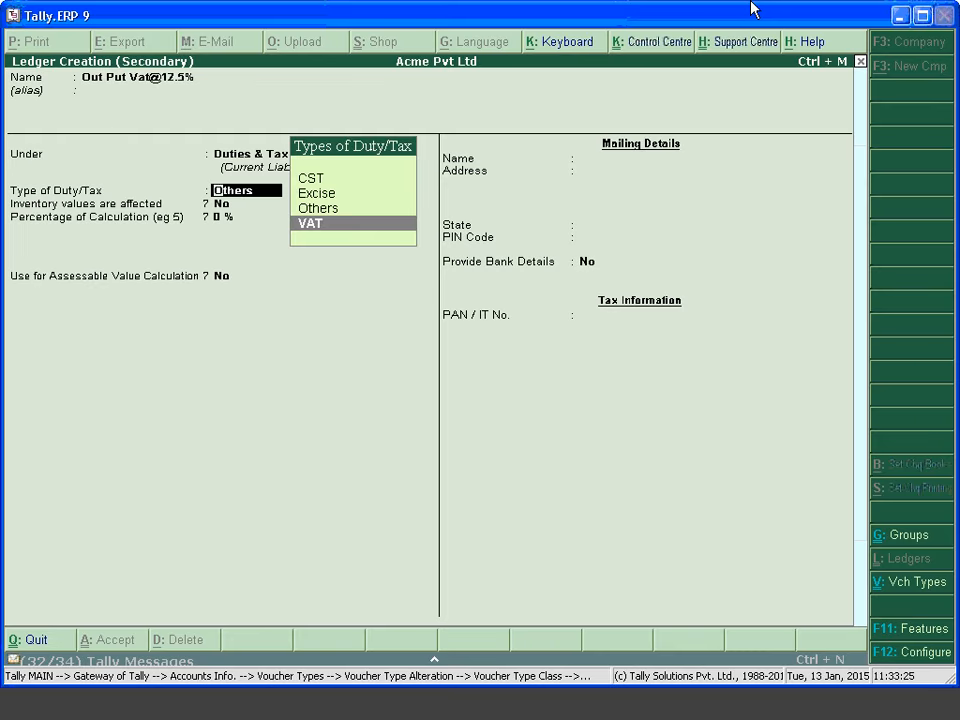
key("Return")
key("Down")
key("Down")
key("Return")
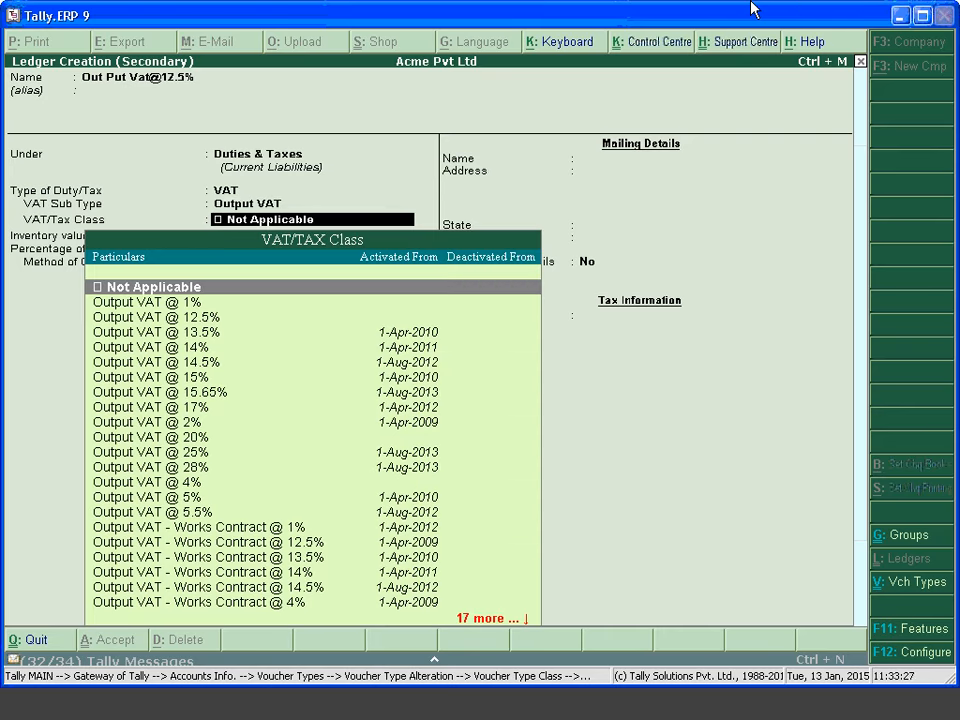
key("Down")
key("Down")
key("Return")
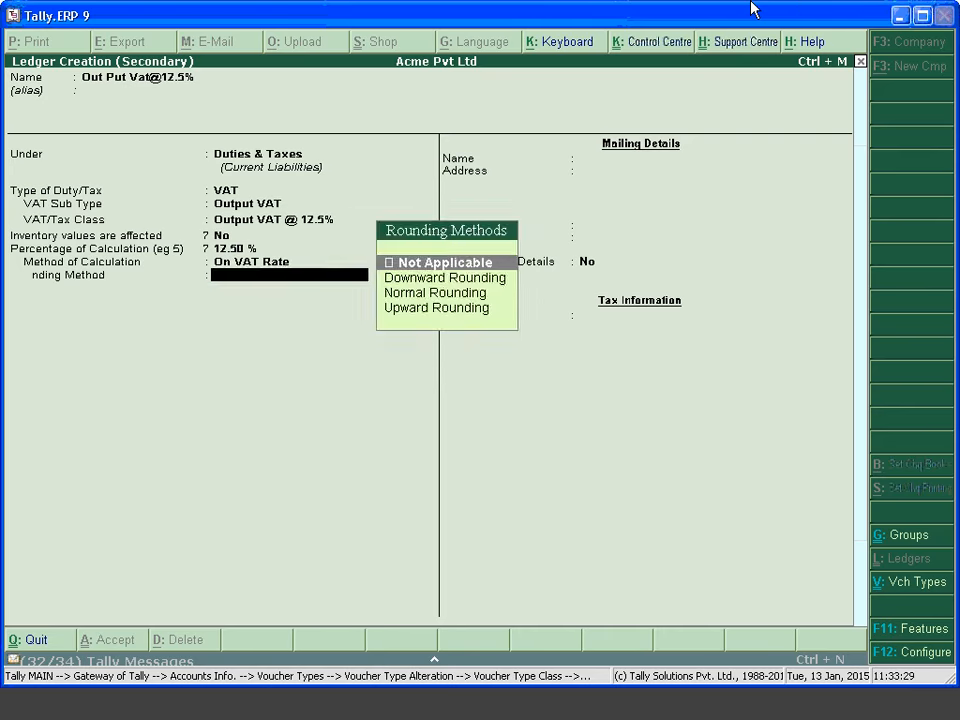
key("Return")
key("BackSpace")
key("Down")
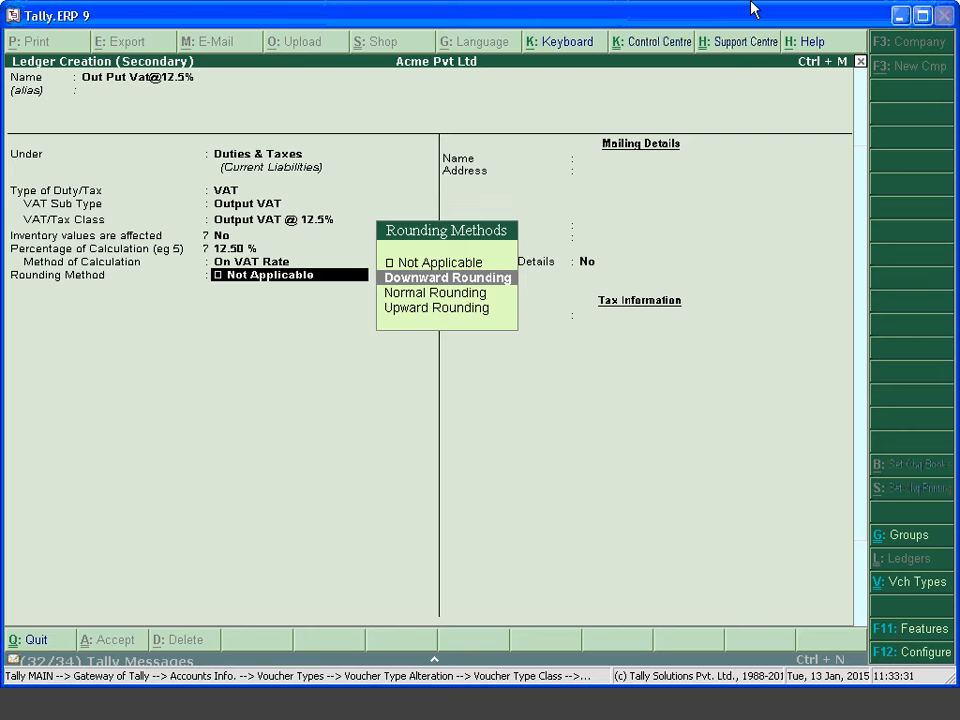
key("Down")
key("Return")
key("Return")
key("Return")
key("Return")
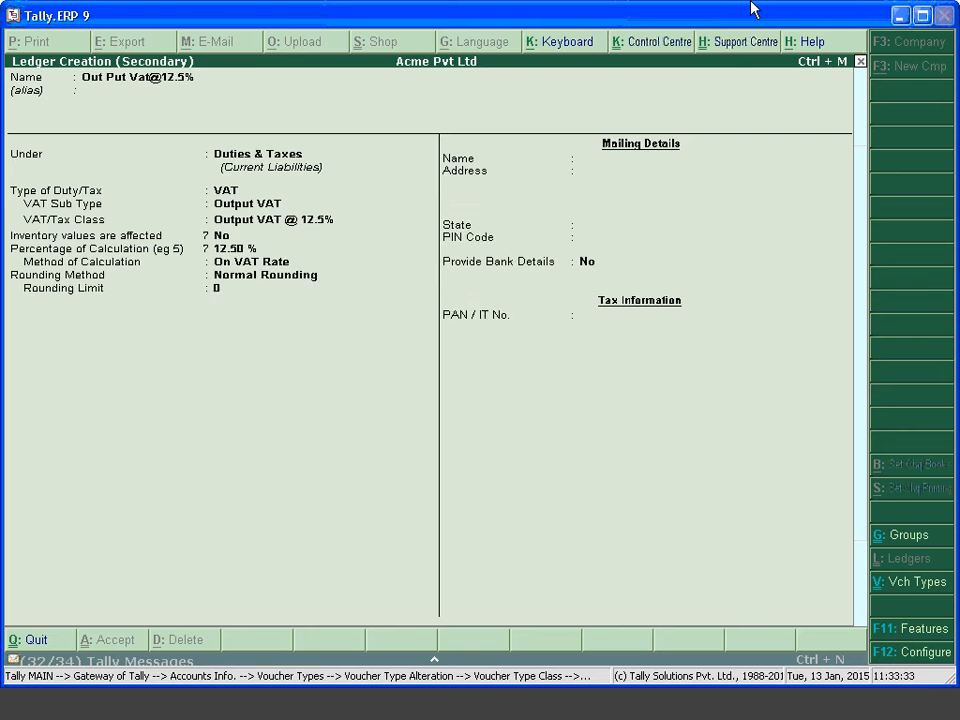
key("Down")
key("Down")
key("Down")
key("Down")
key("Down")
key("Down")
key("Down")
key("Down")
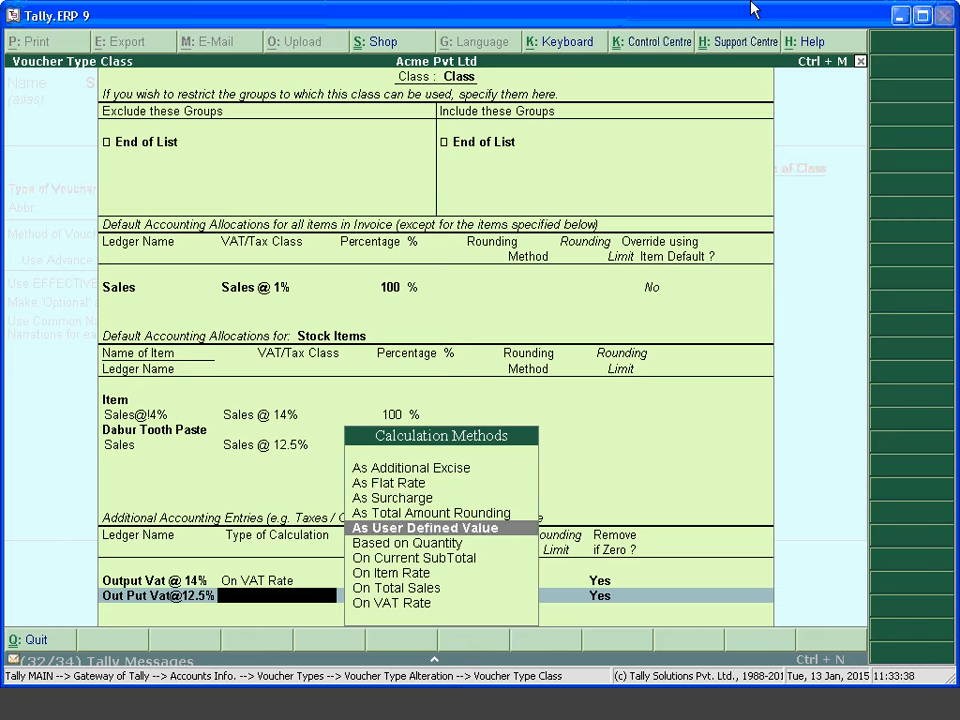
key("Return")
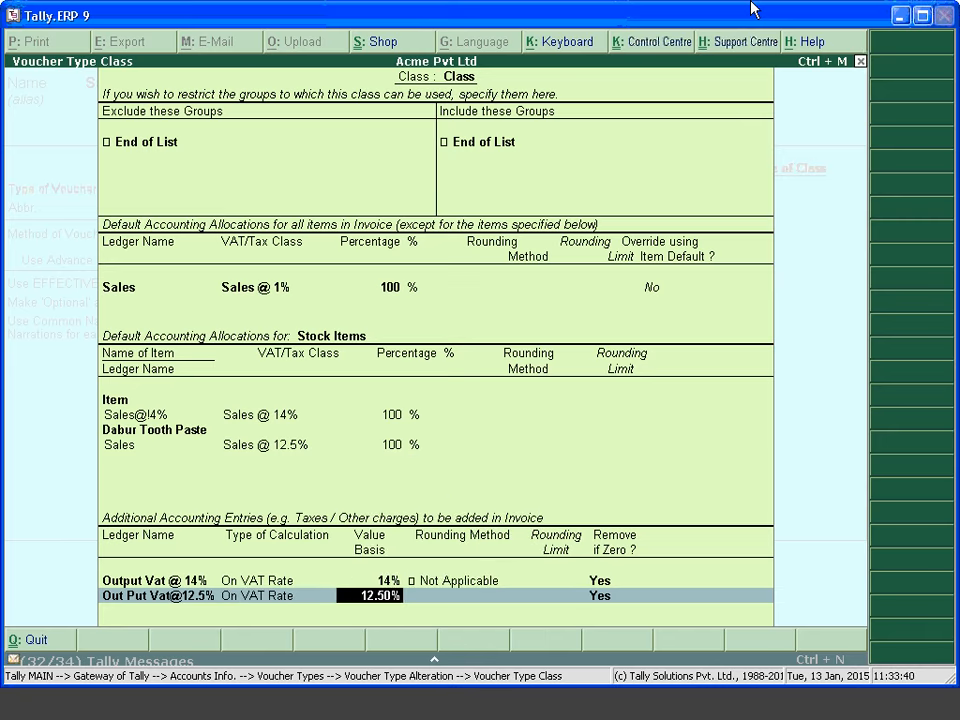
key("Return")
key("Return")
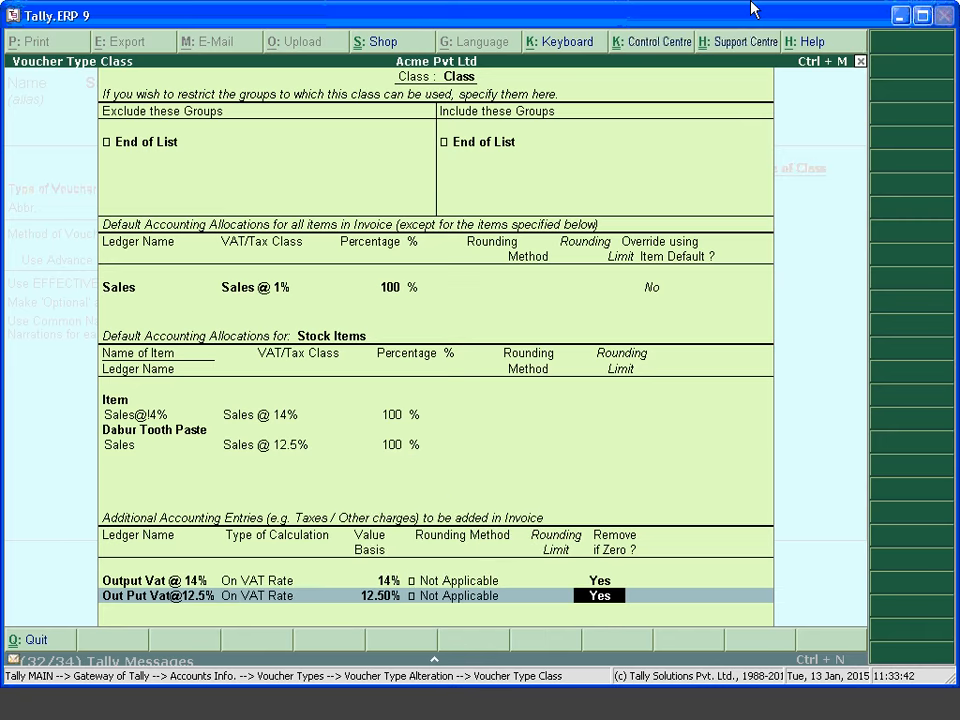
key("Return")
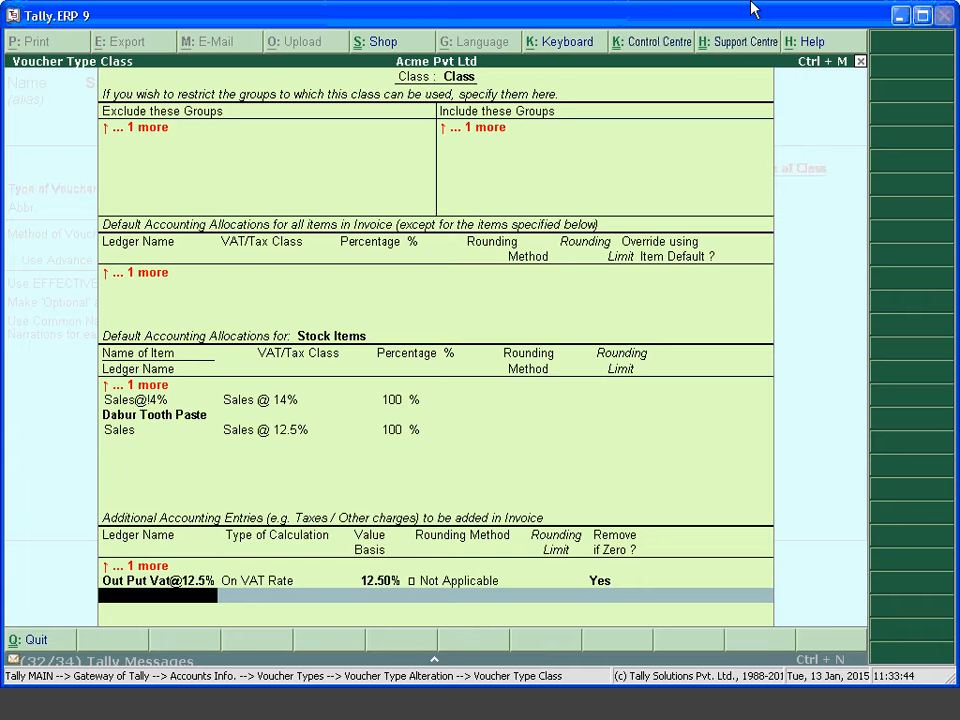
key("BackSpace")
key("BackSpace")
key("BackSpace")
key("BackSpace")
key("BackSpace")
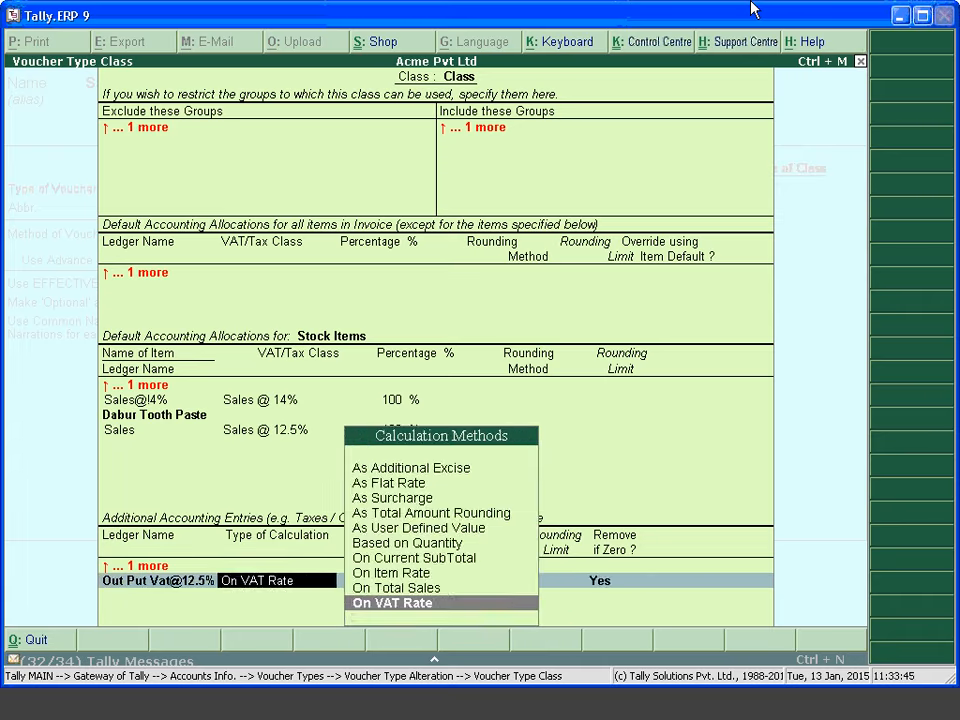
Keep Not Applicable rounding, accept the class, and save the Sales voucher type
key("Return")
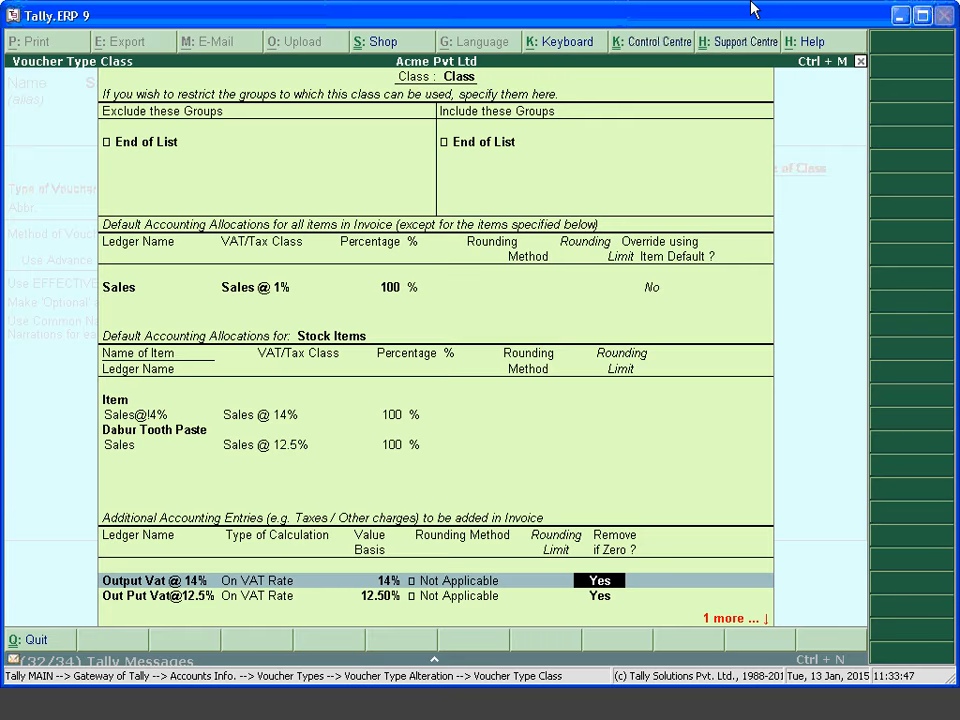
key("Return")
key("Return")
key("Return")
key("Return")
key("Return")
key("Return")
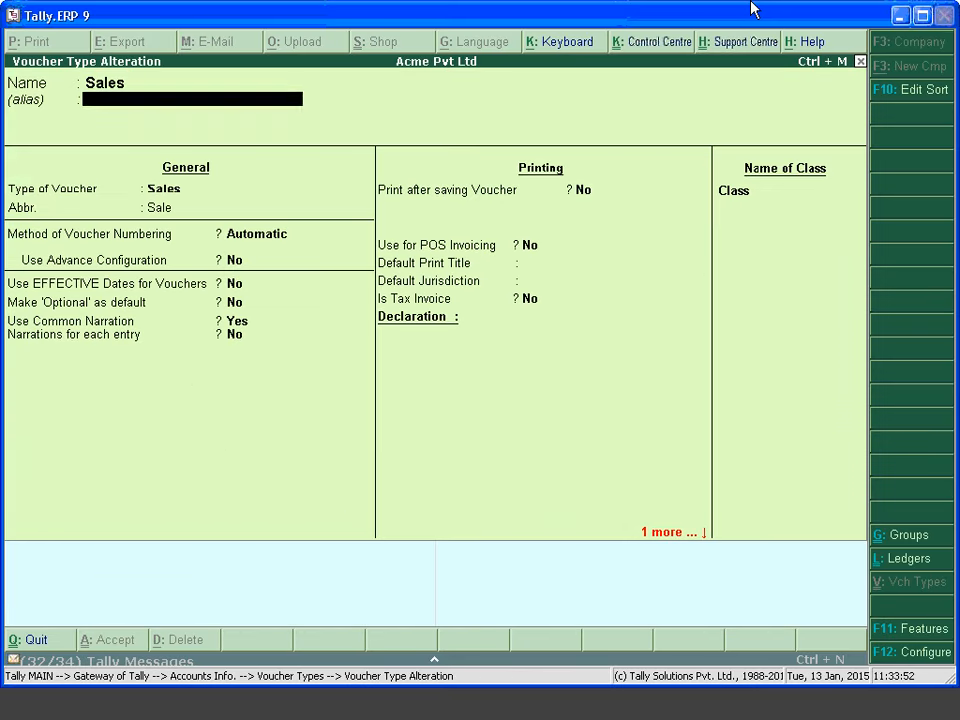
key("Return")
key("Return")
key("Return")
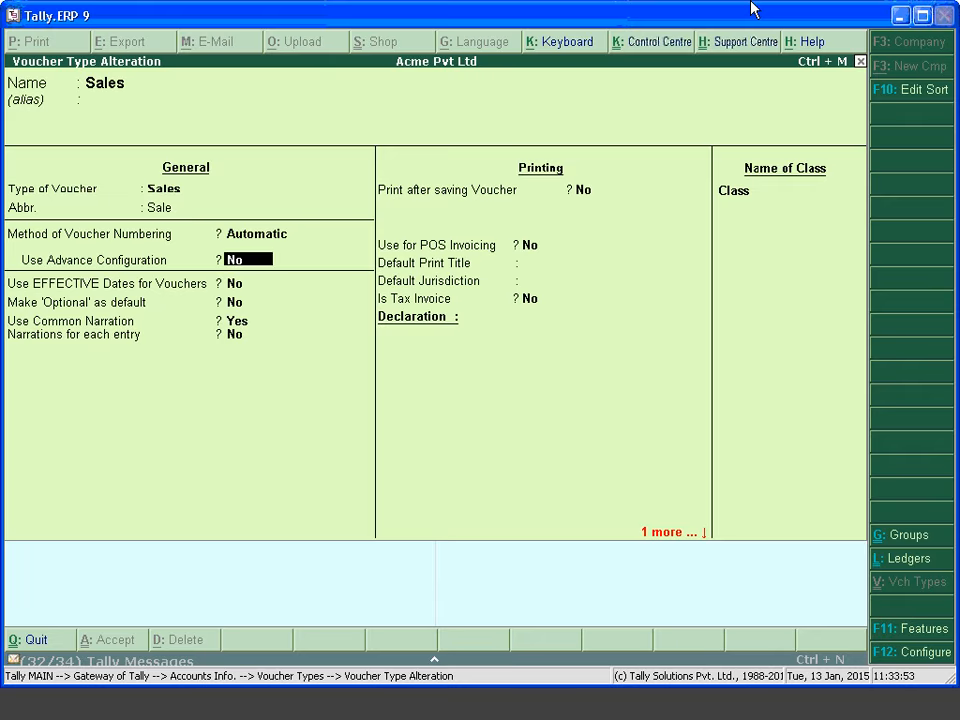
key("ctrl+a")
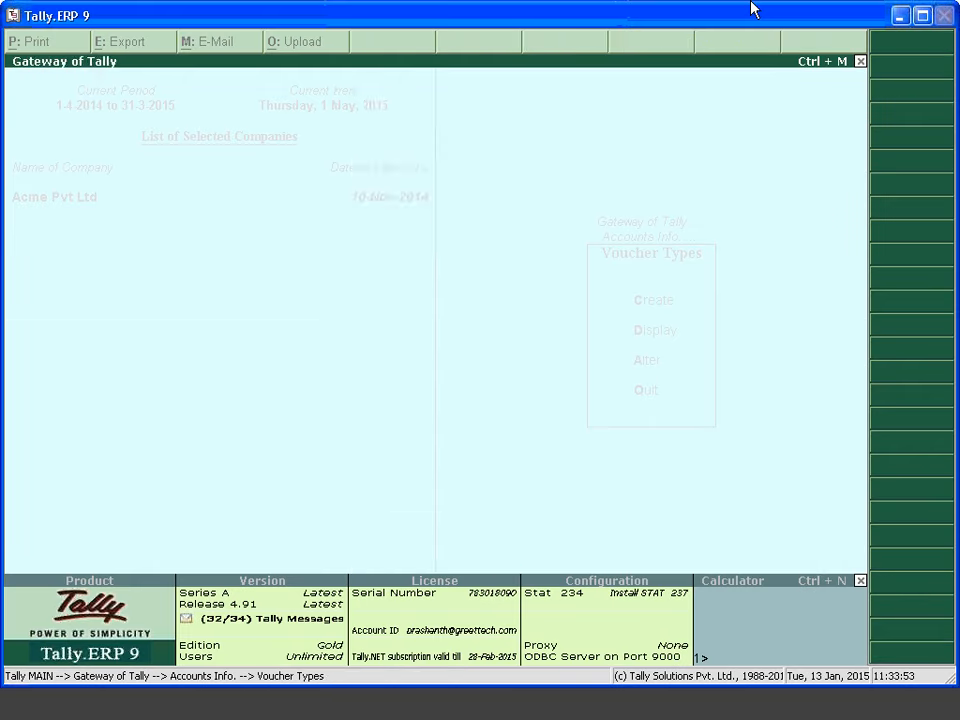
Start a Sales voucher with the Class voucher class and Party A as buyer
key("Escape")
key("Escape")
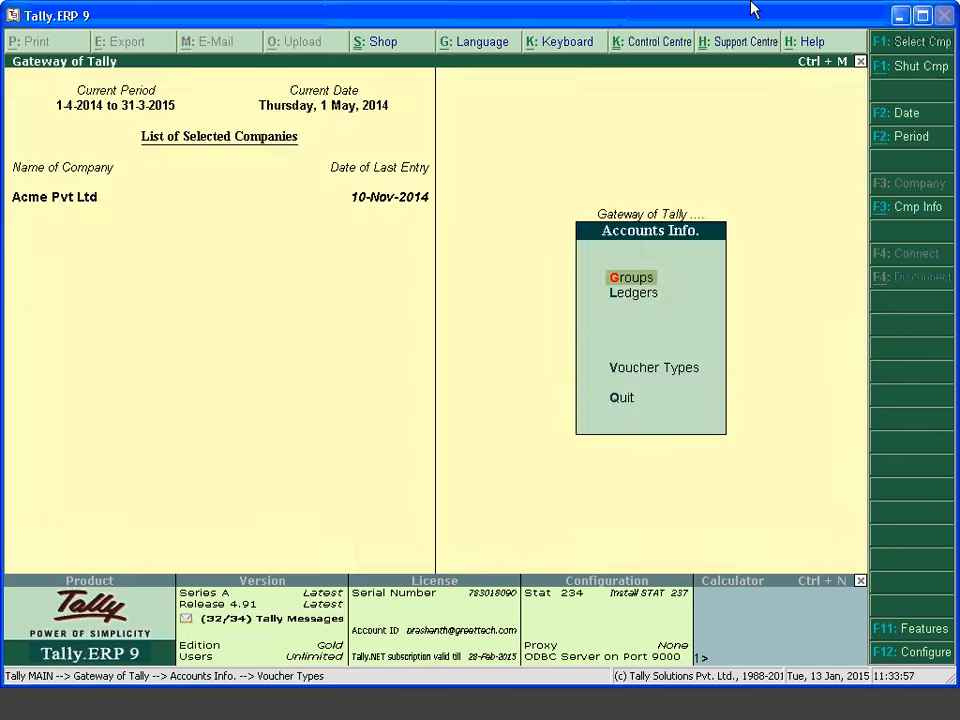
key("Escape")
key("v")
key("F8")
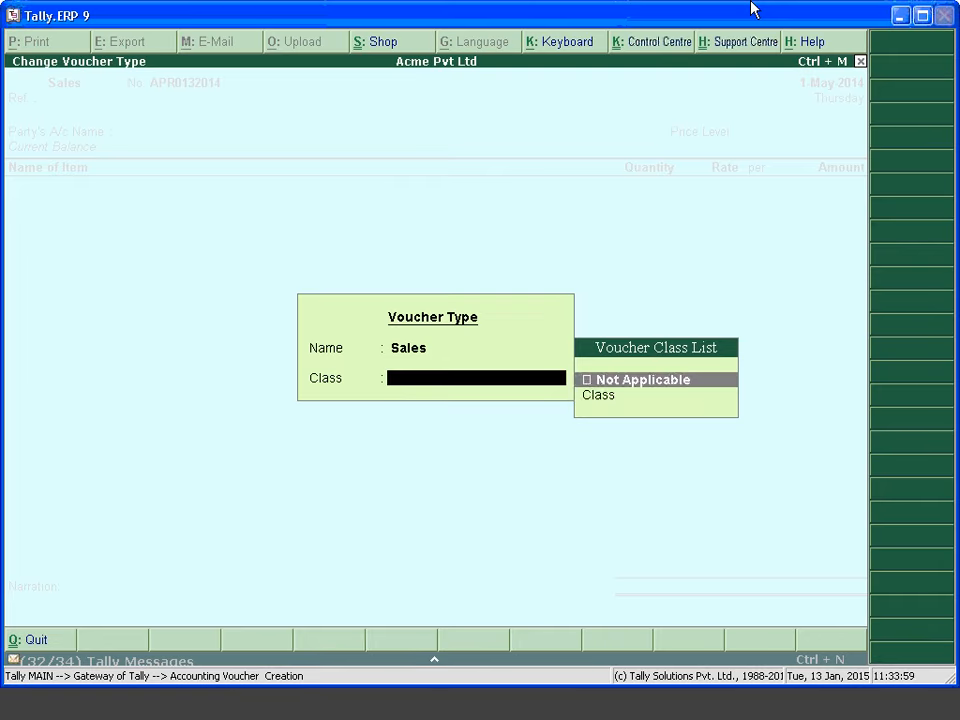
key("Down")
key("Return")
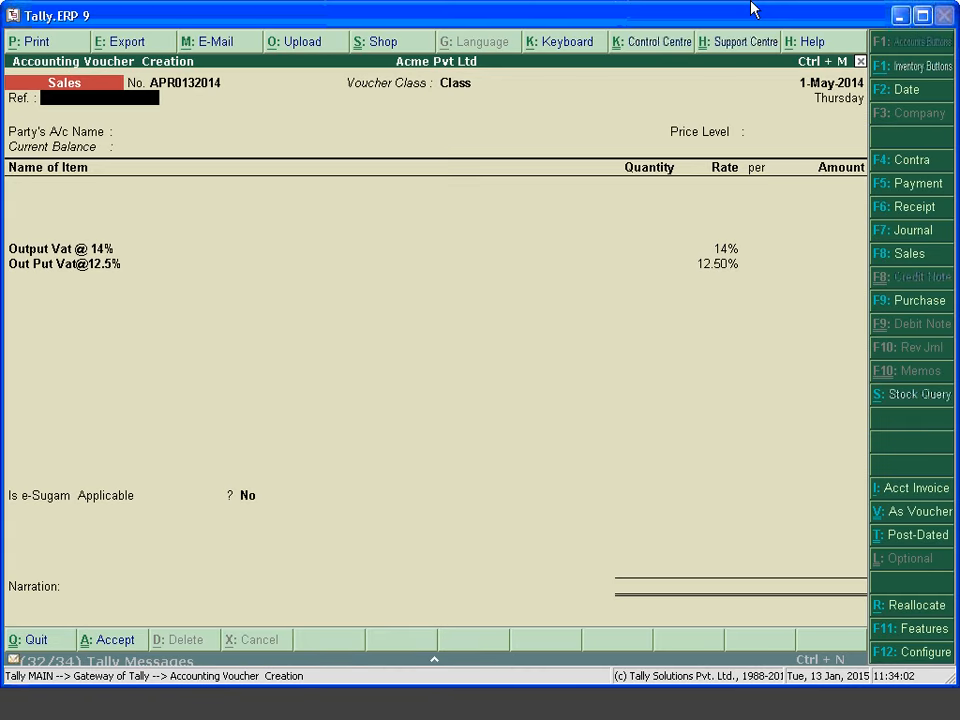
key("Return")
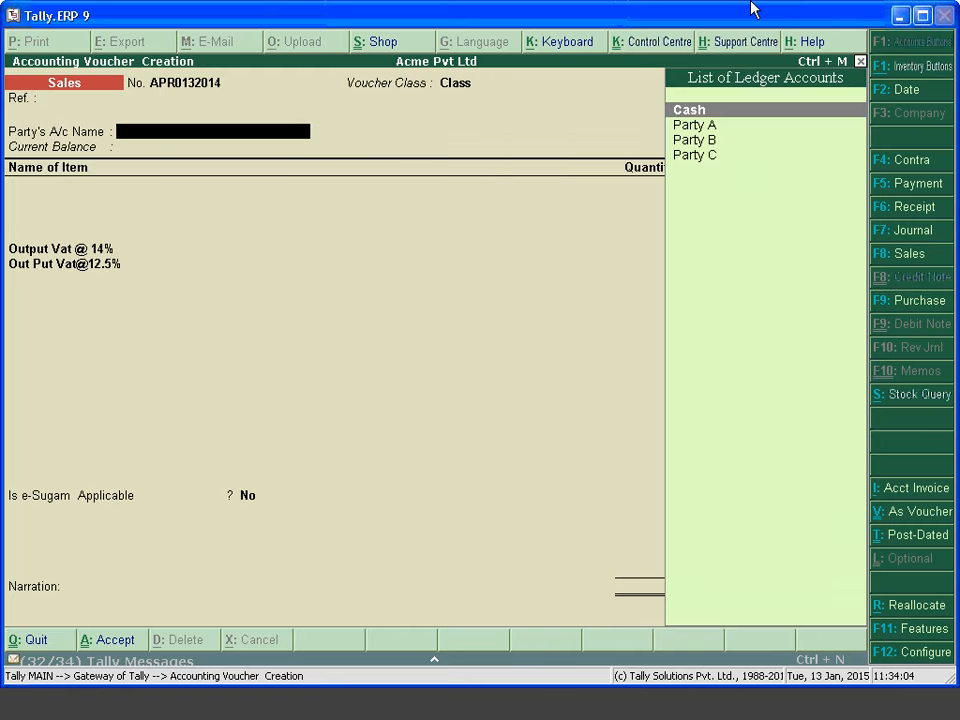
key("Down")
key("Return")
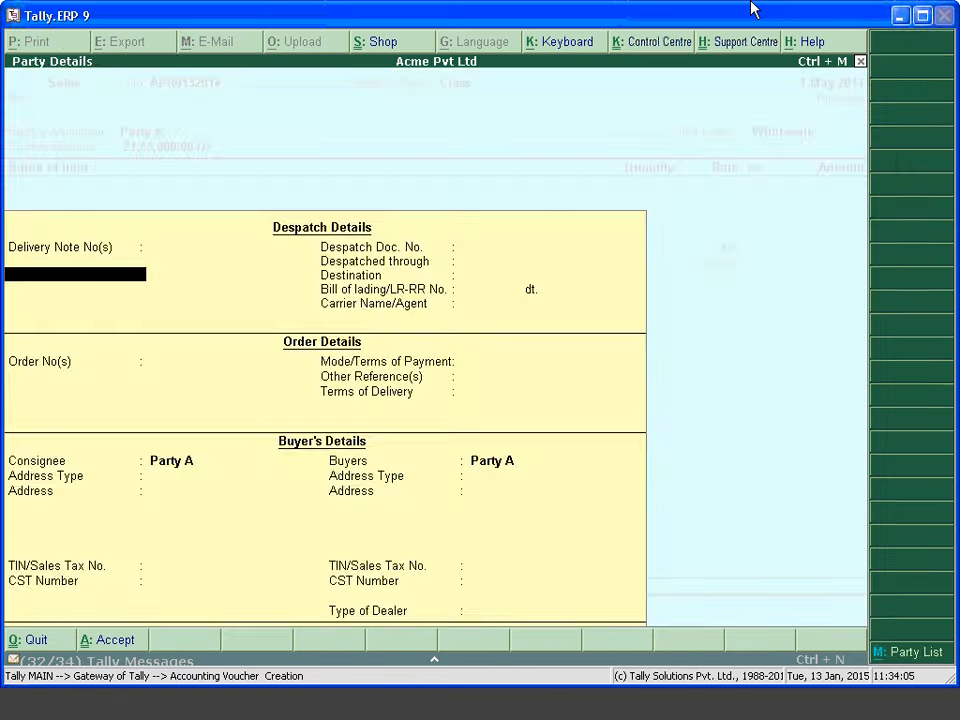
key("ctrl+a")
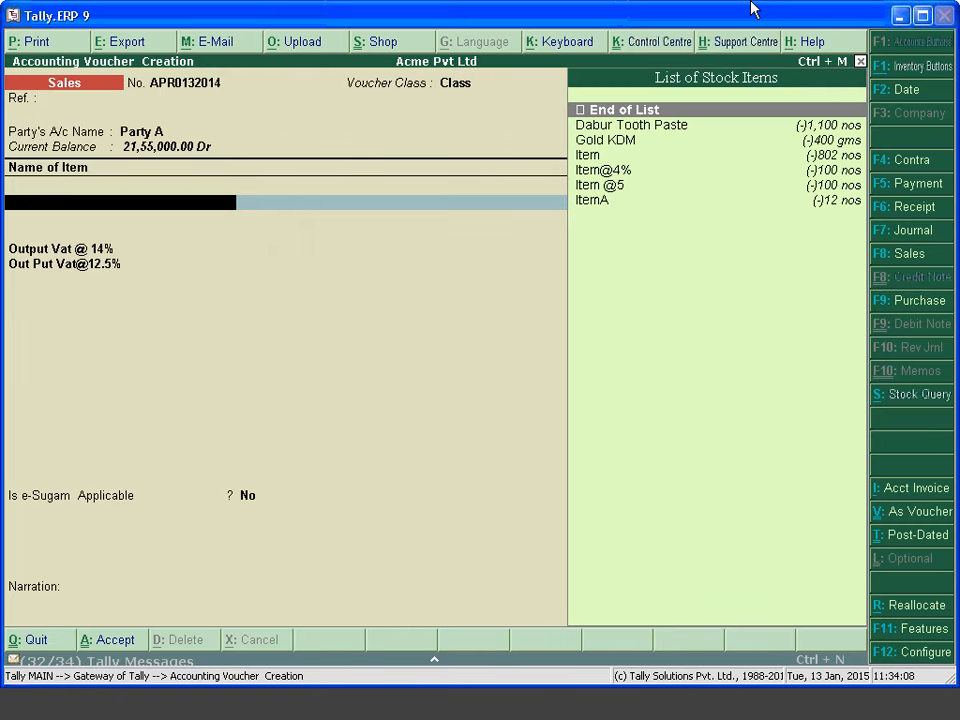
Add Item as the first line with quantity 250, past the negative stock warning
key("Down")
key("Down")
key("Down")
key("Down")
key("Down")
key("Down")
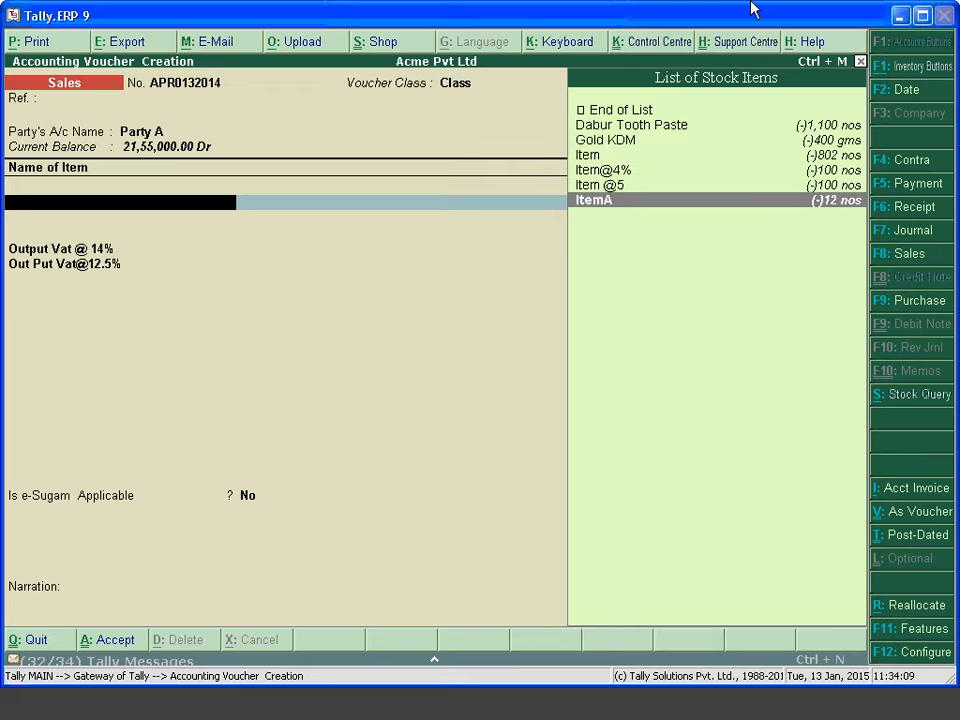
key("Up")
key("Up")
key("Up")
key("Return")
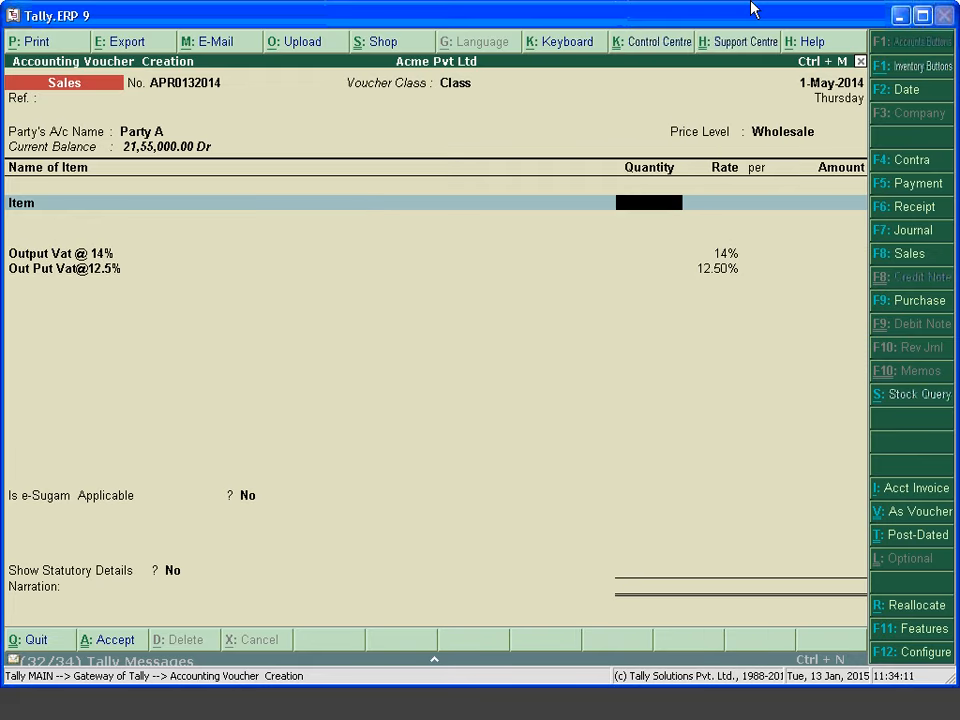
type("250")
key("Return")
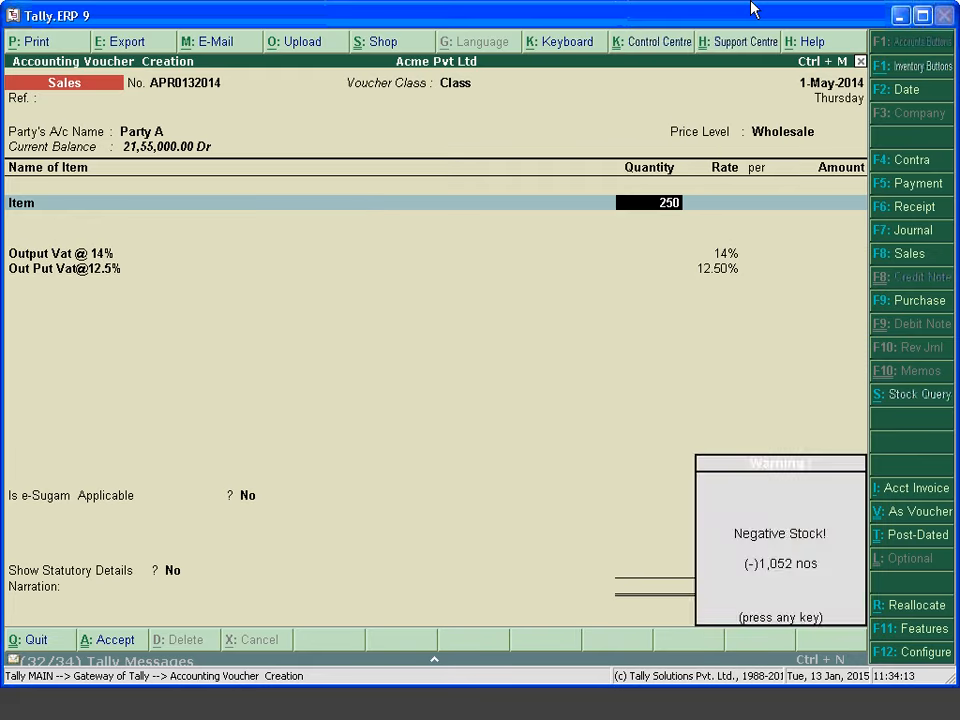
key("Return")
key("Return")
key("Return")
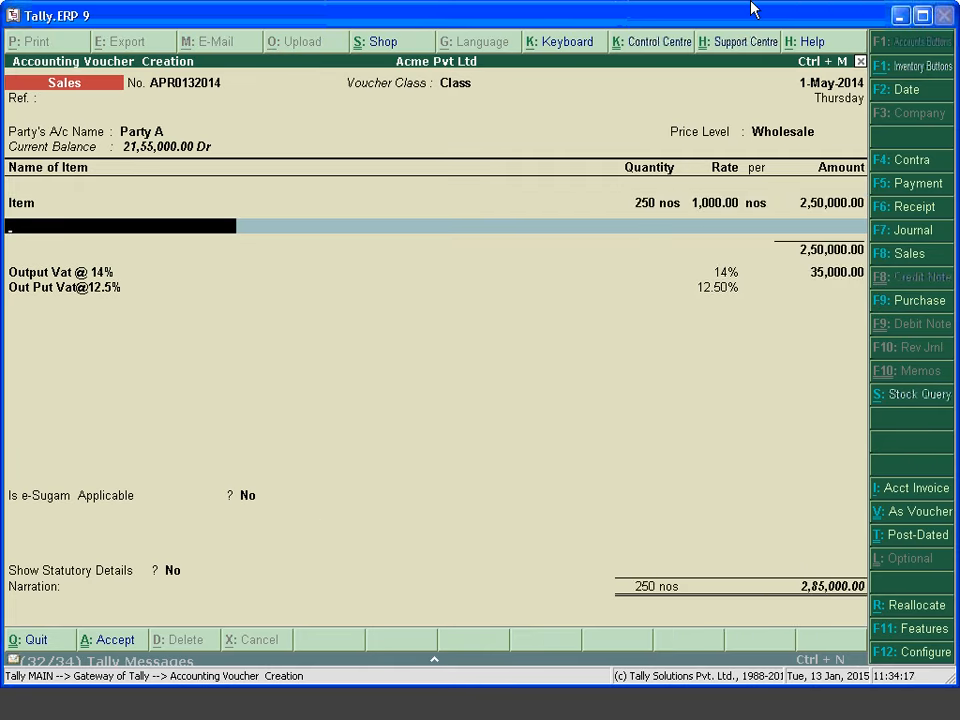
Add 50 Dabur Tooth Paste at rate 1,500 for 75,000.00
key("space")
key("Down")
key("Return")
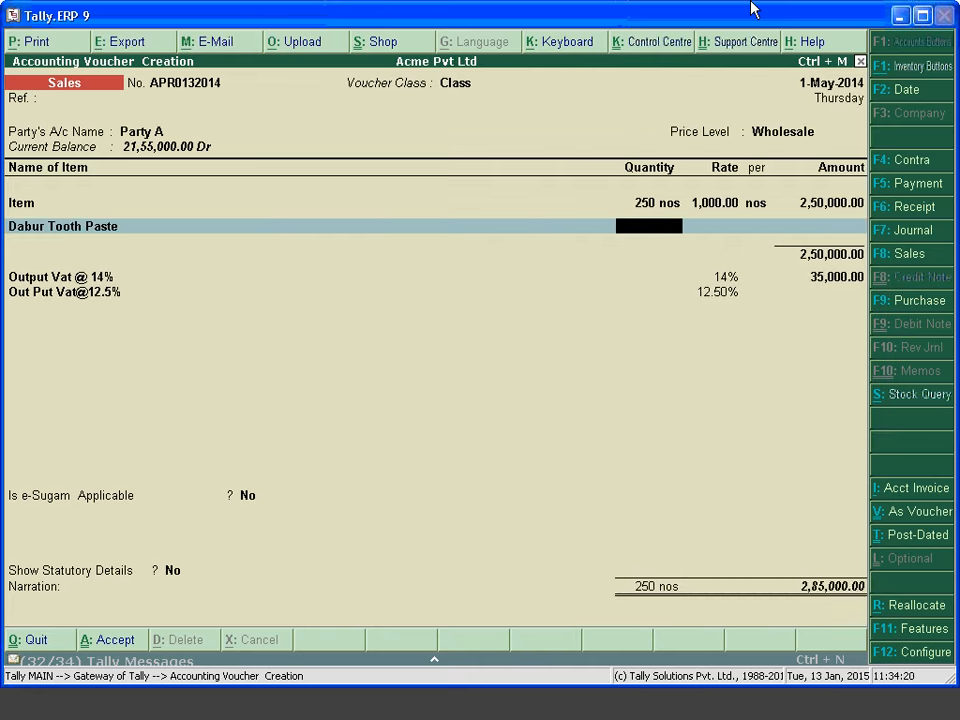
type("50")
key("Return")
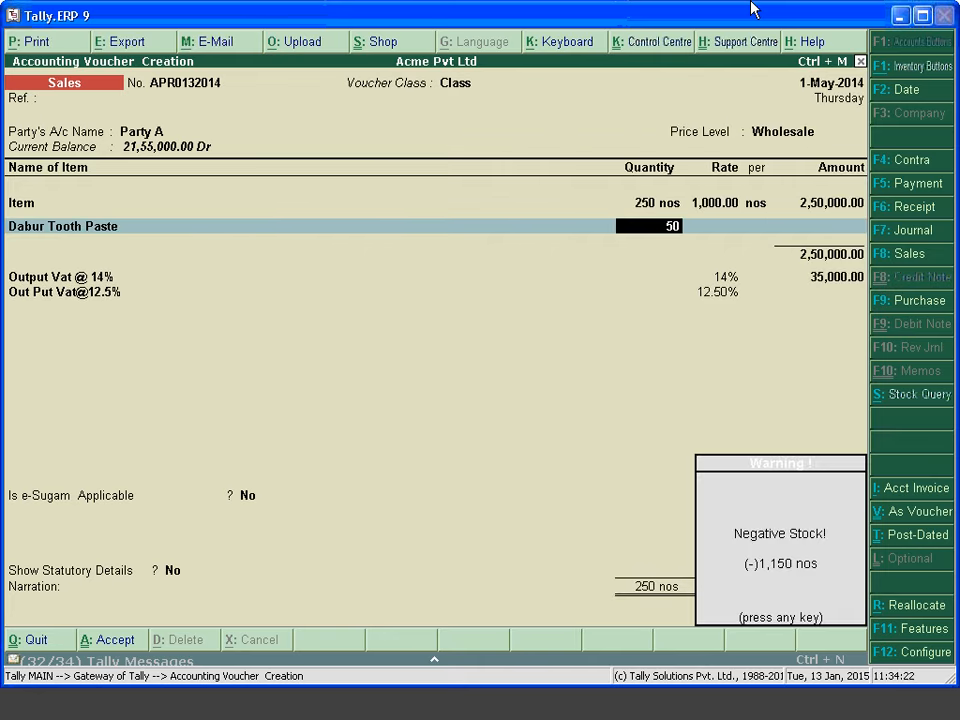
key("Return")
type("1500")
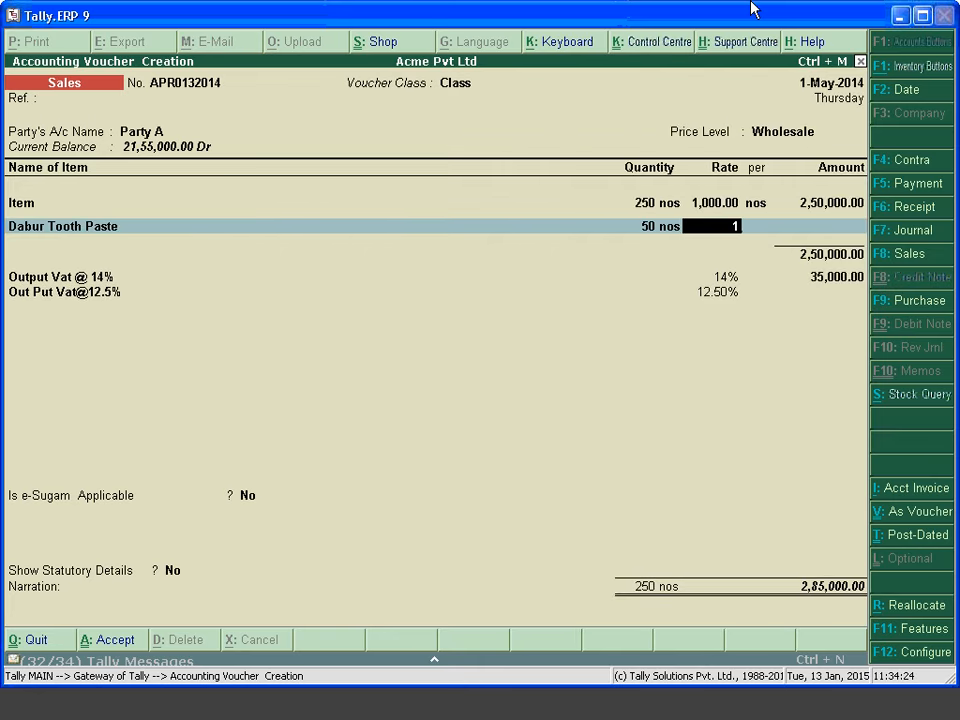
key("Return")
key("Return")
key("Return")
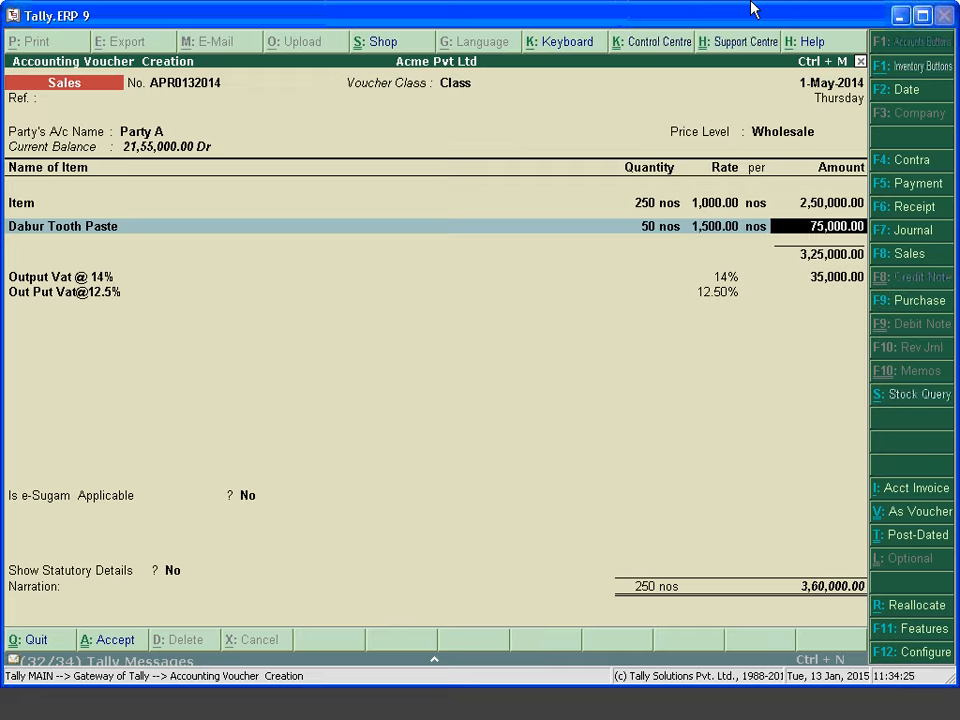
Quit the test invoice without saving
key("Return")
key("BackSpace")
key("BackSpace")
key("BackSpace")
key("BackSpace")
key("BackSpace")
key("BackSpace")
key("BackSpace")
key("BackSpace")
key("BackSpace")
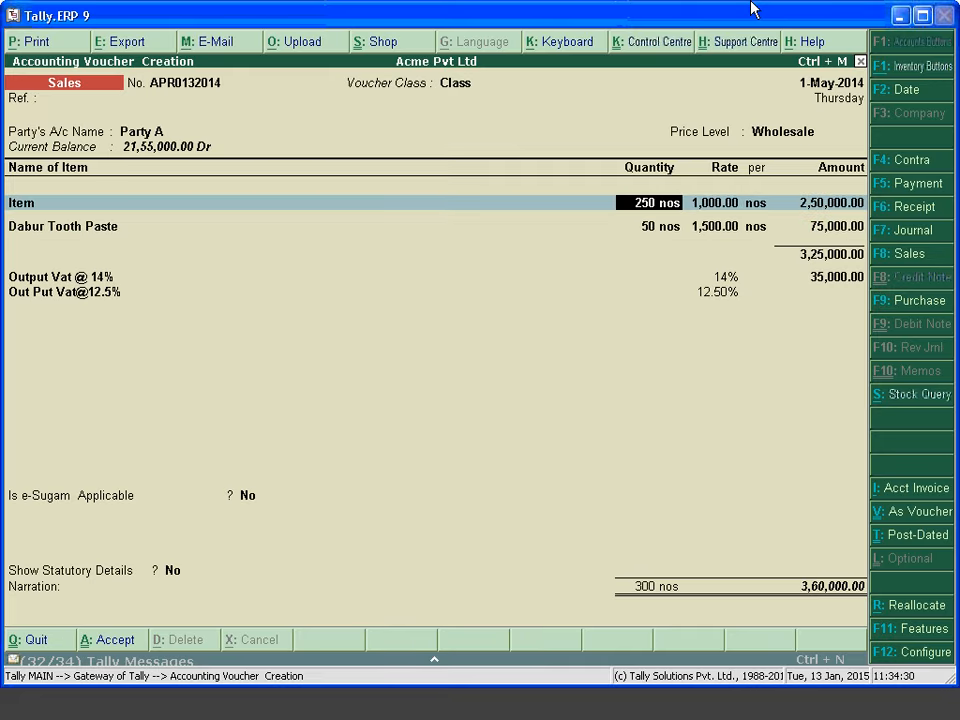
key("Escape")
key("Escape")
key("Return")
Reopen the Sales voucher type for alteration from Accounts Info
key("a")
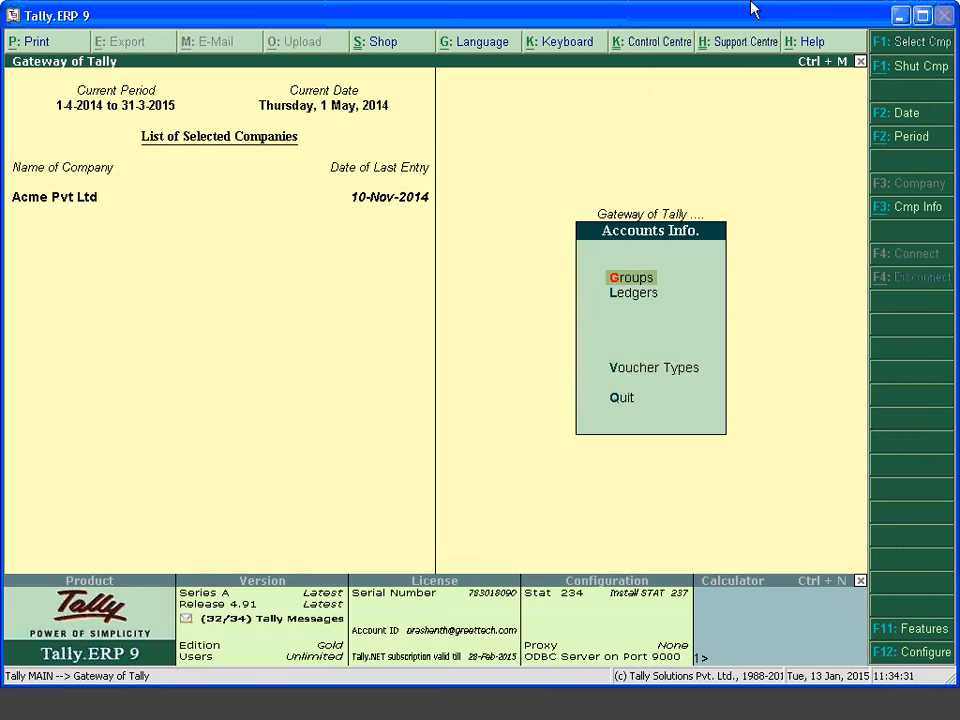
key("Down")
key("Down")
key("Return")
key("Down")
key("Return")
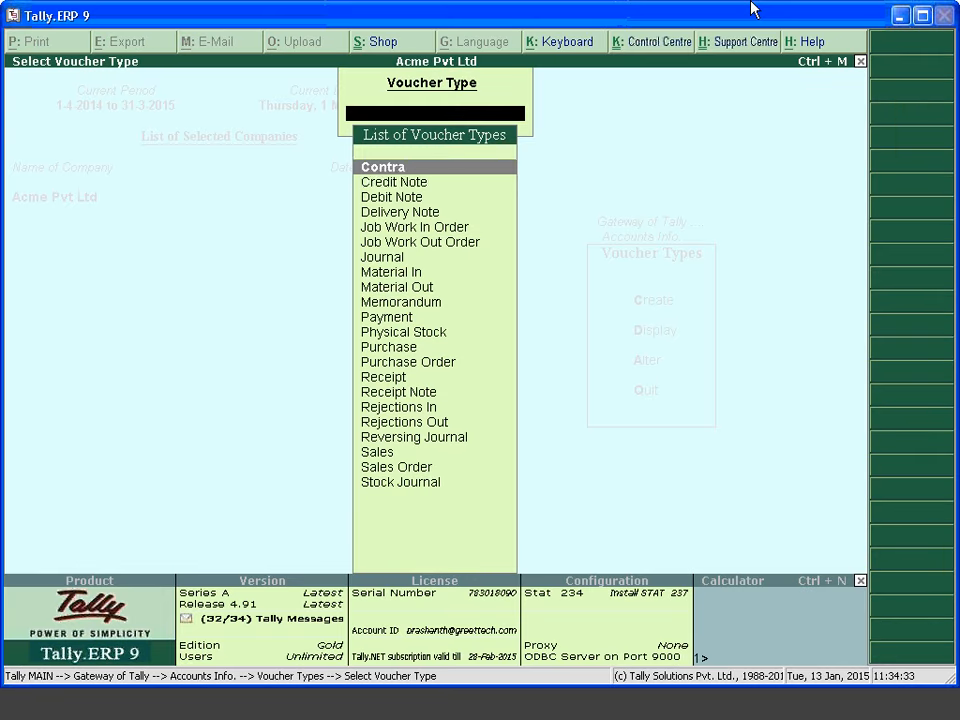
key("Down")
type("Sa")
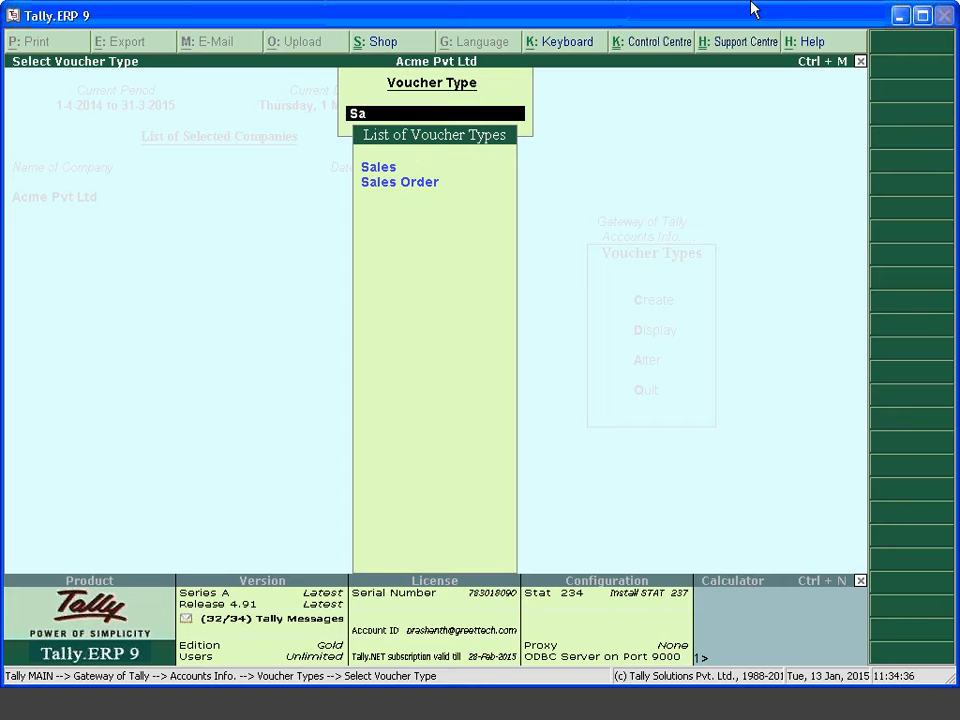
key("Return")
Keep Automatic numbering and existing class filters, reaching Dabur Tooth Paste's ledger field
key("Return")
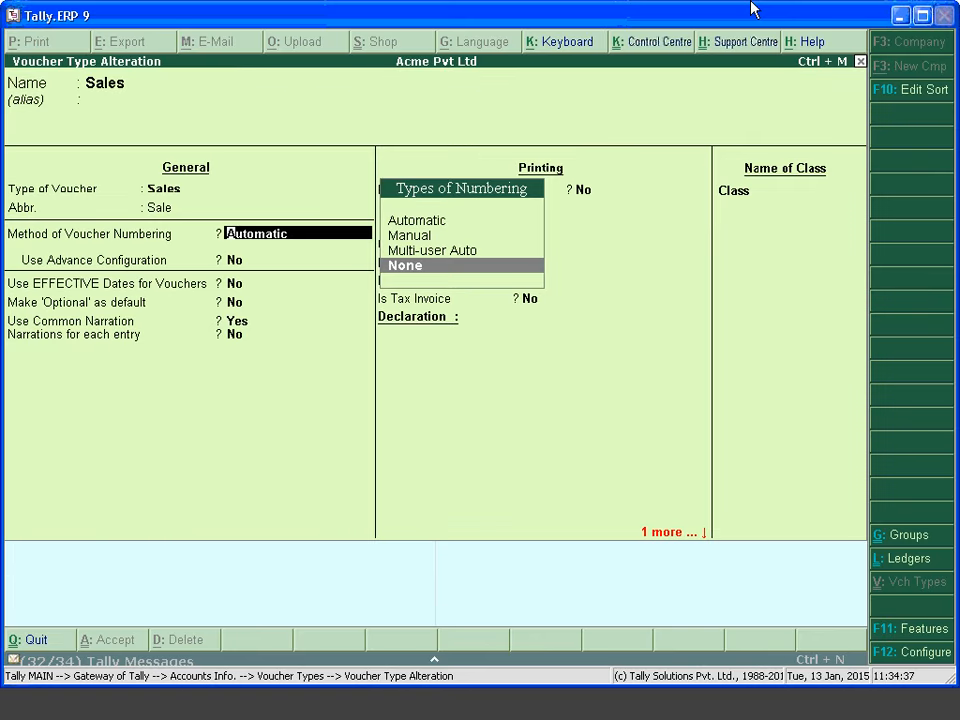
key("Return")
key("Return")
key("Return")
key("Return")
key("Return")
key("Return")
key("Return")
key("Return")
key("Return")
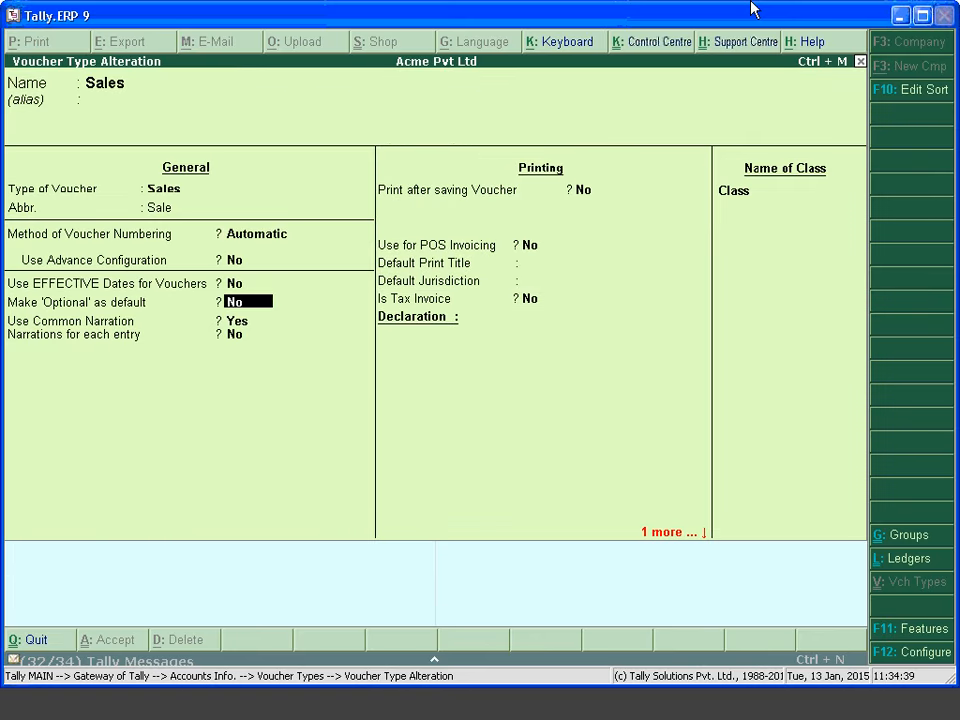
key("Return")
key("Return")
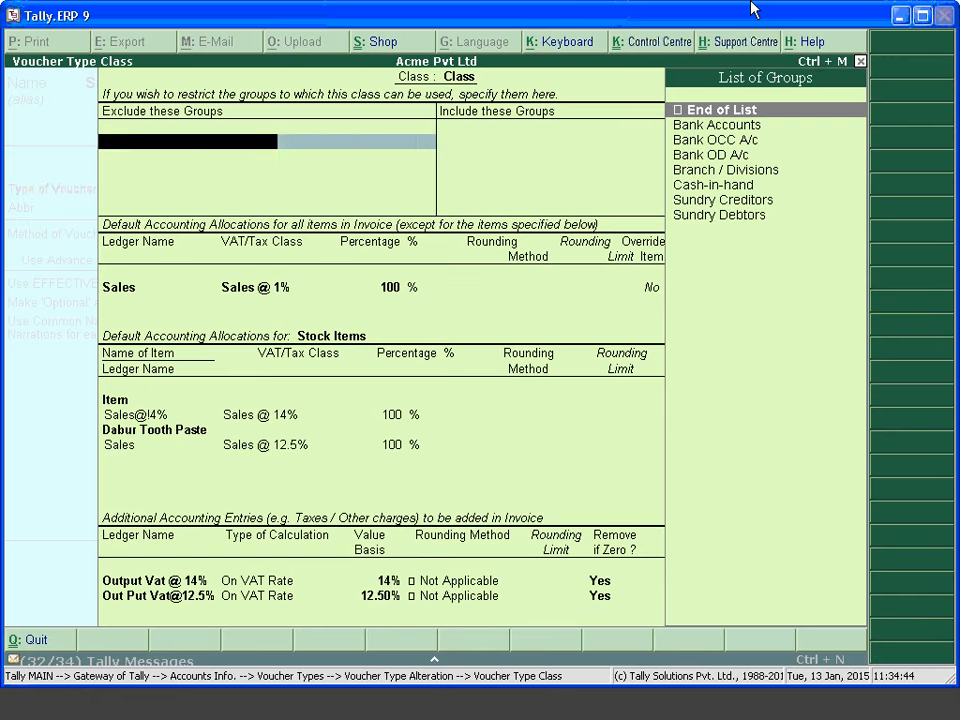
key("Return")
key("Return")
key("Return")
key("Return")
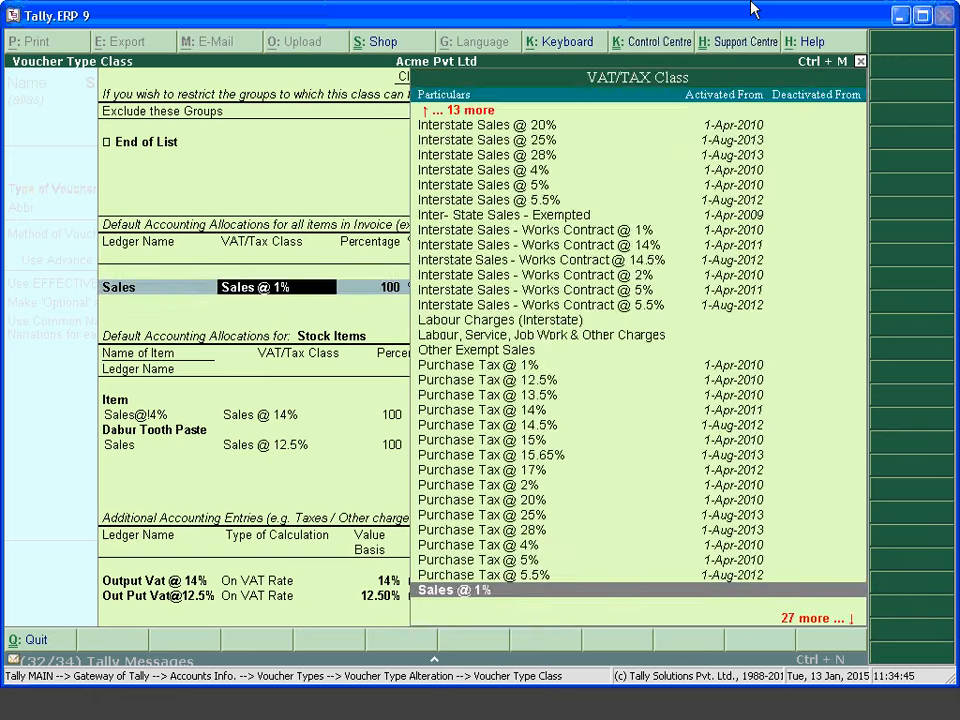
key("Return")
key("Return")
key("Return")
key("Return")
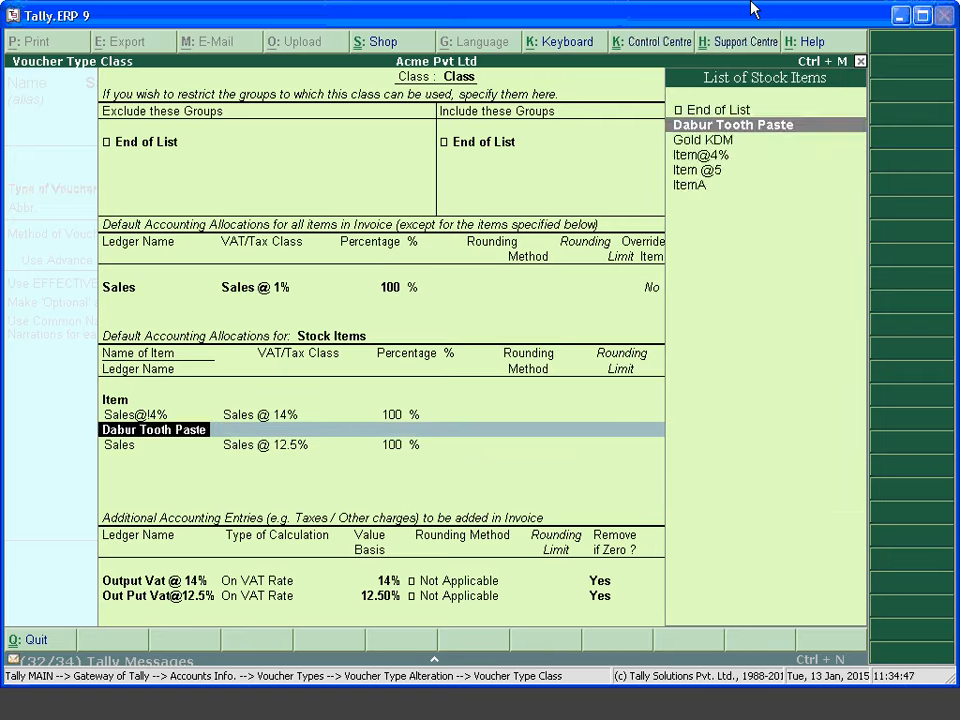
key("alt+c")
type("Sale")
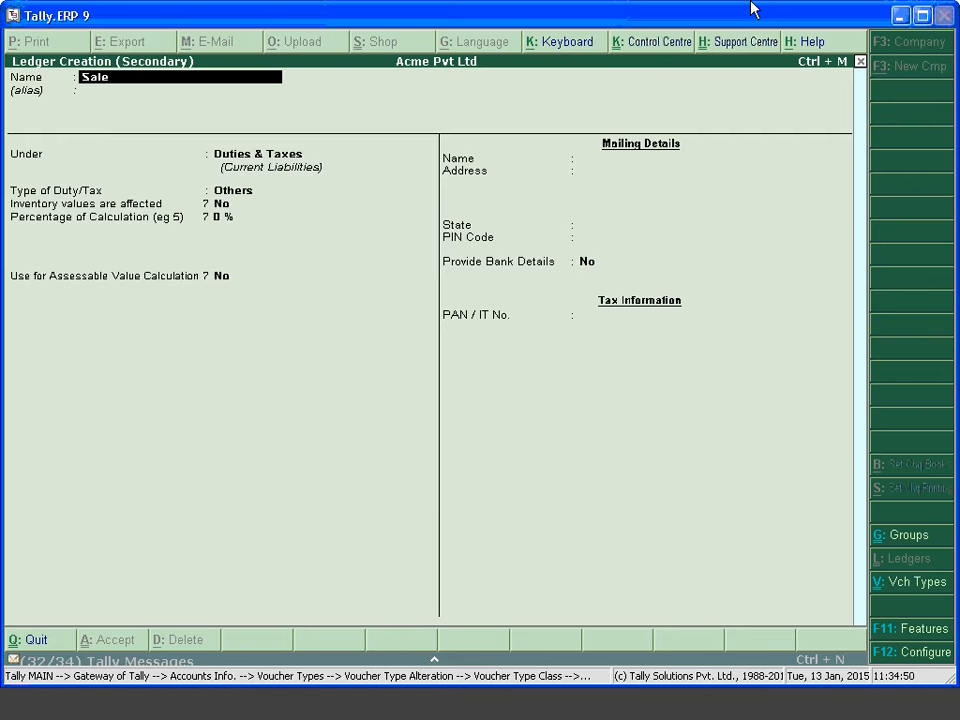
type("s@12.5")
key("Return")
key("Return")
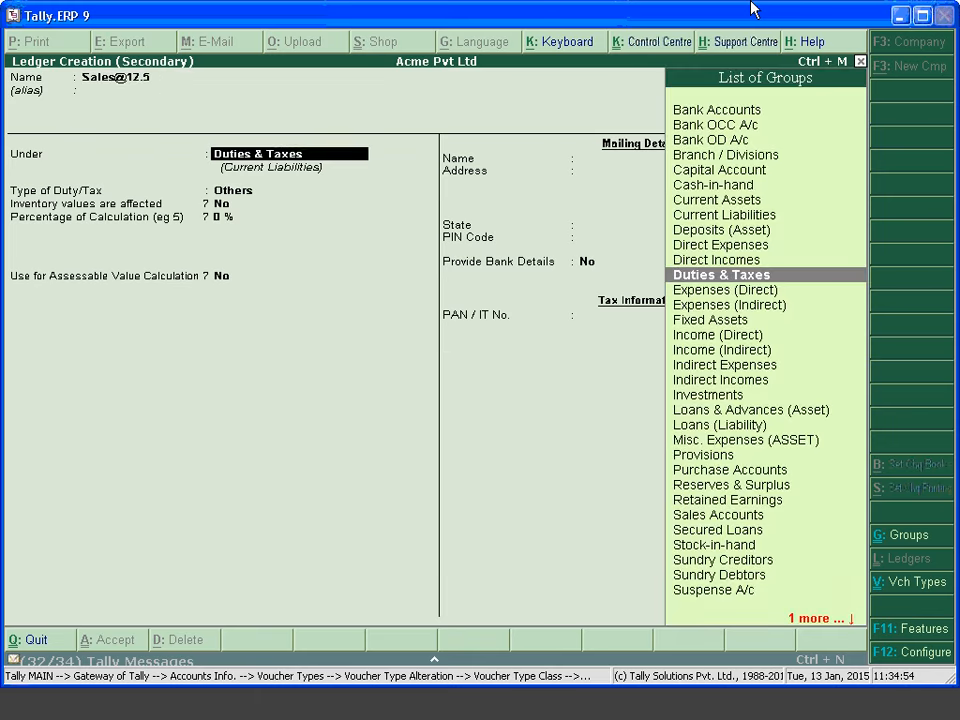
type("Sales")
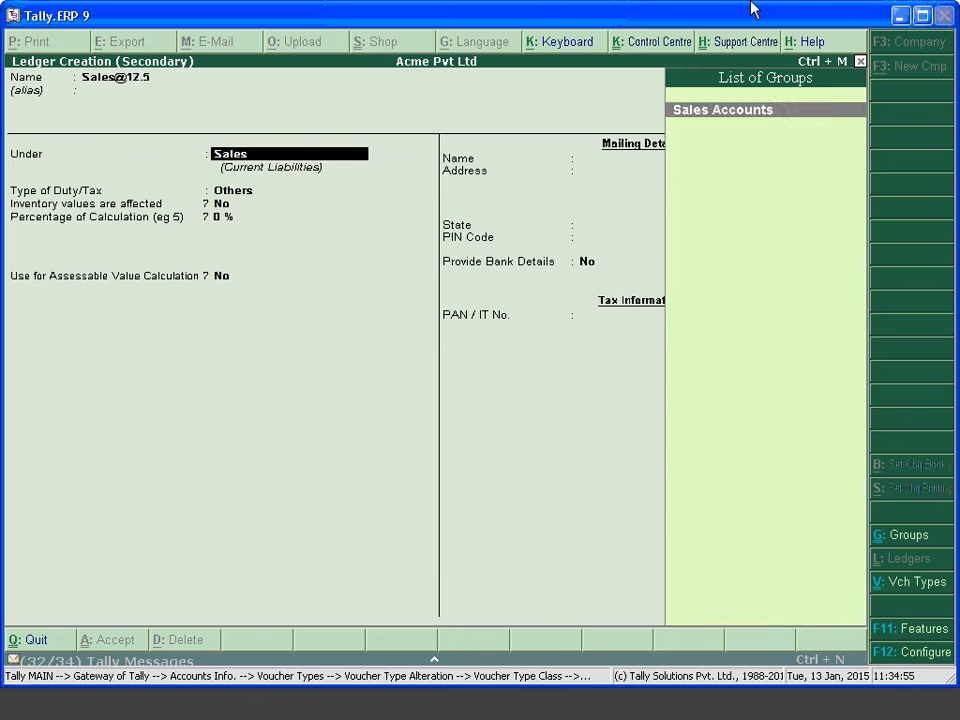
key("Return")
key("Return")
key("Return")
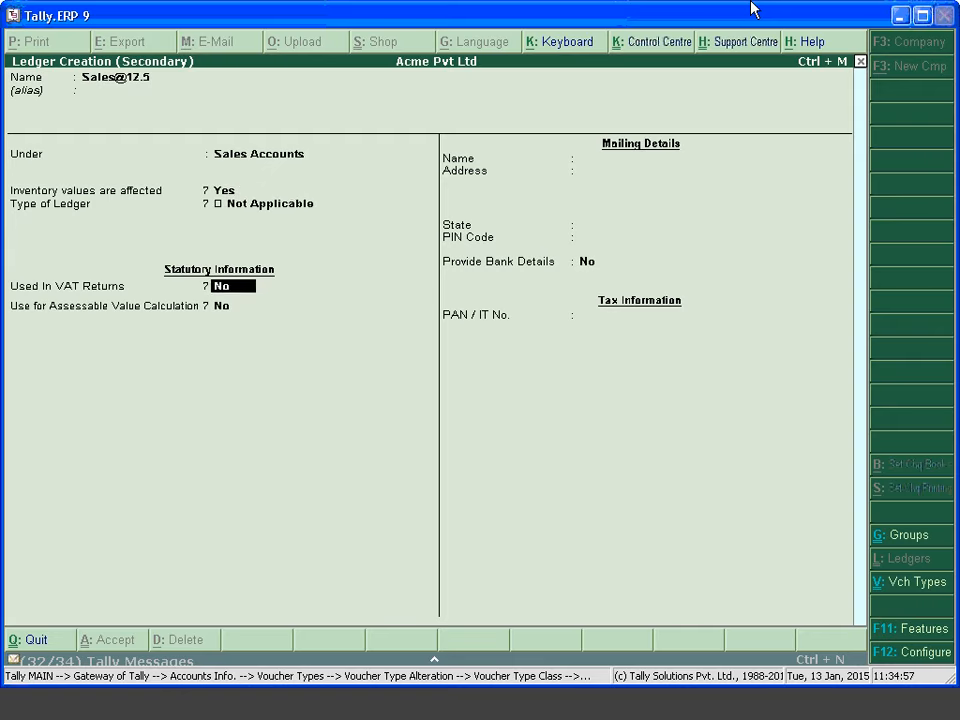
type("y")
key("Return")
type("Sales")
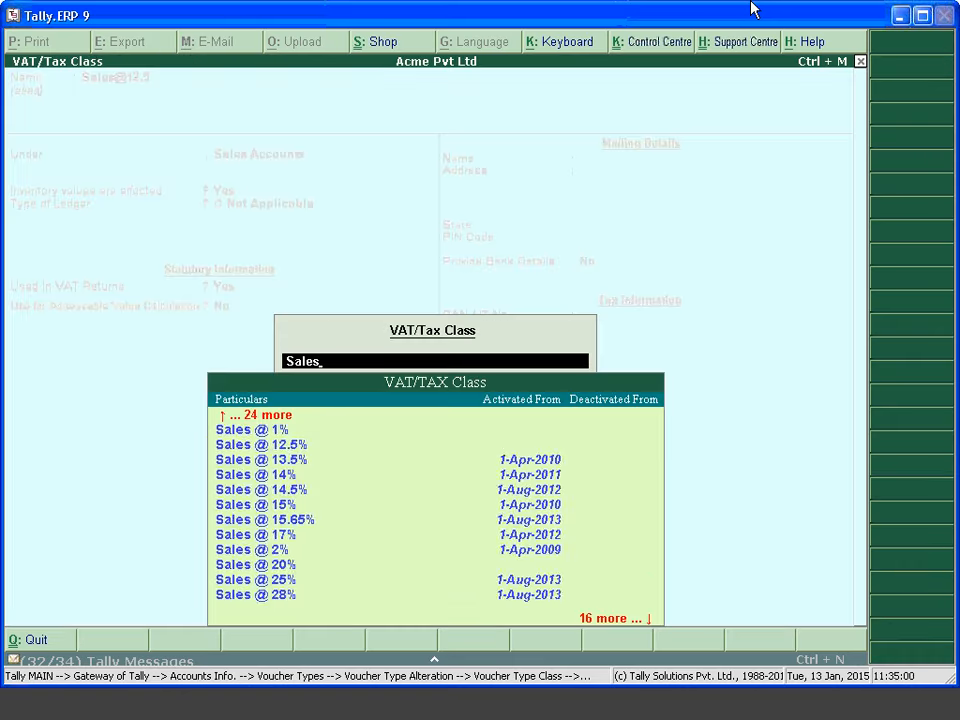
key("Down")
key("Return")
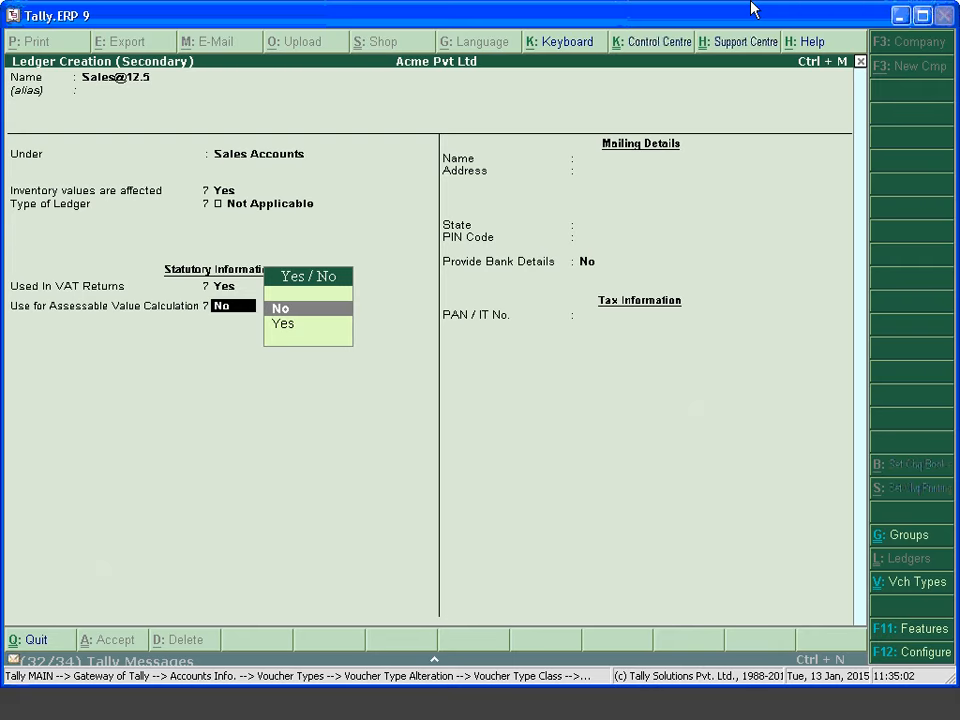
key("ctrl+a")
Accept the remaining class fields and save the Sales voucher type
key("Return")
key("Return")
key("Return")
key("Return")
key("Return")
key("Return")
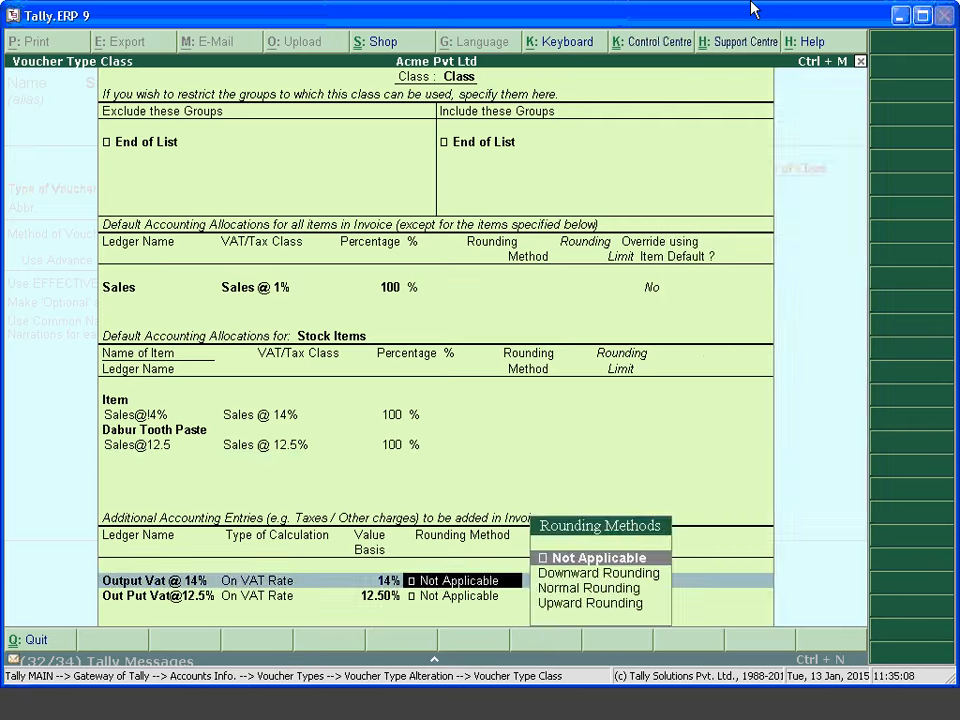
key("Return")
key("Return")
key("Return")
key("Return")
key("Return")
key("Return")
key("Return")
key("Return")
key("Return")
key("Return")
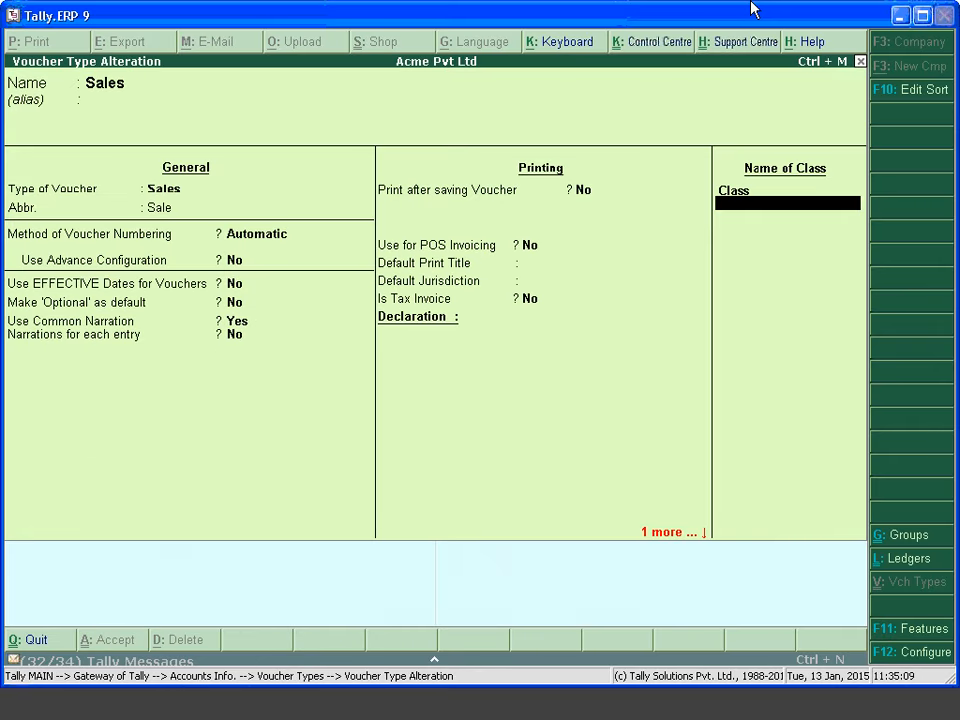
key("ctrl+a")
Start a new Sales invoice with Party A as the buyer
key("Escape")
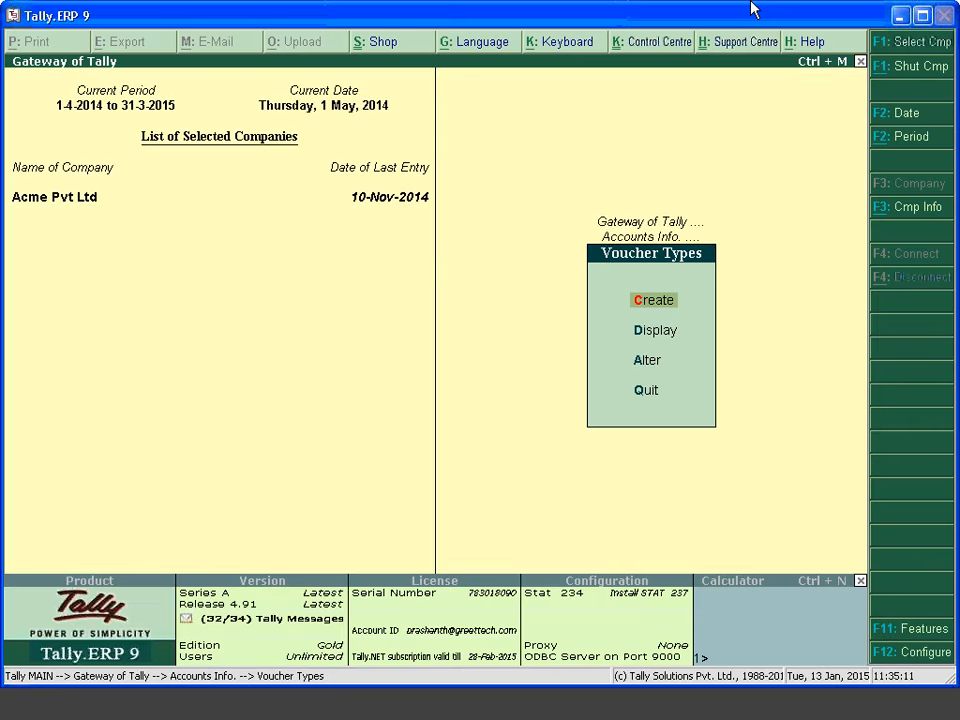
key("Escape")
key("Escape")
key("v")
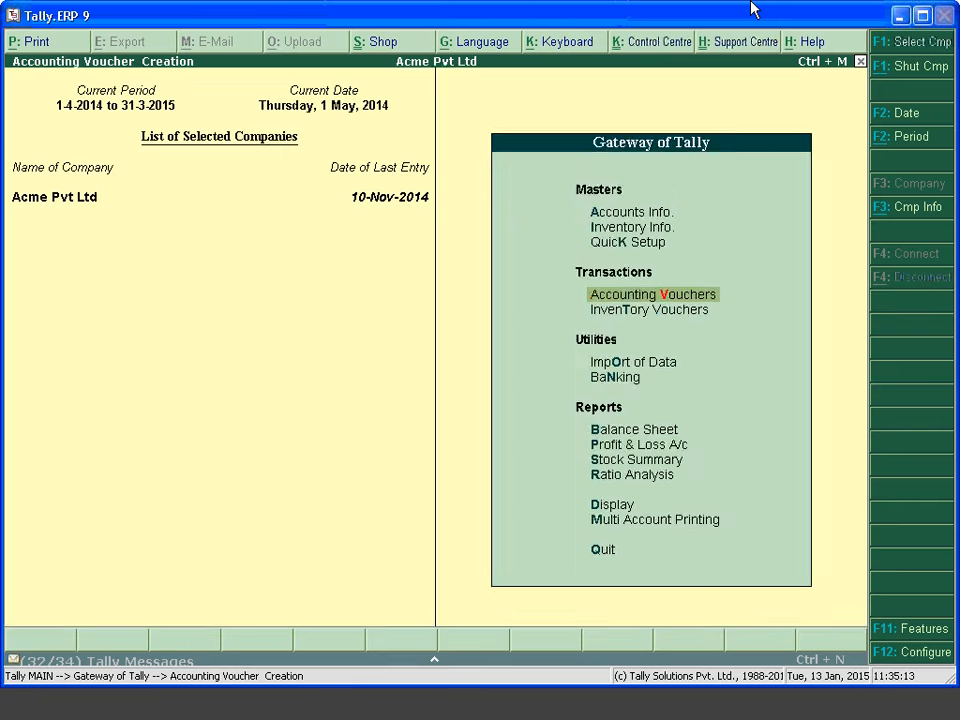
key("Return")
key("Down")
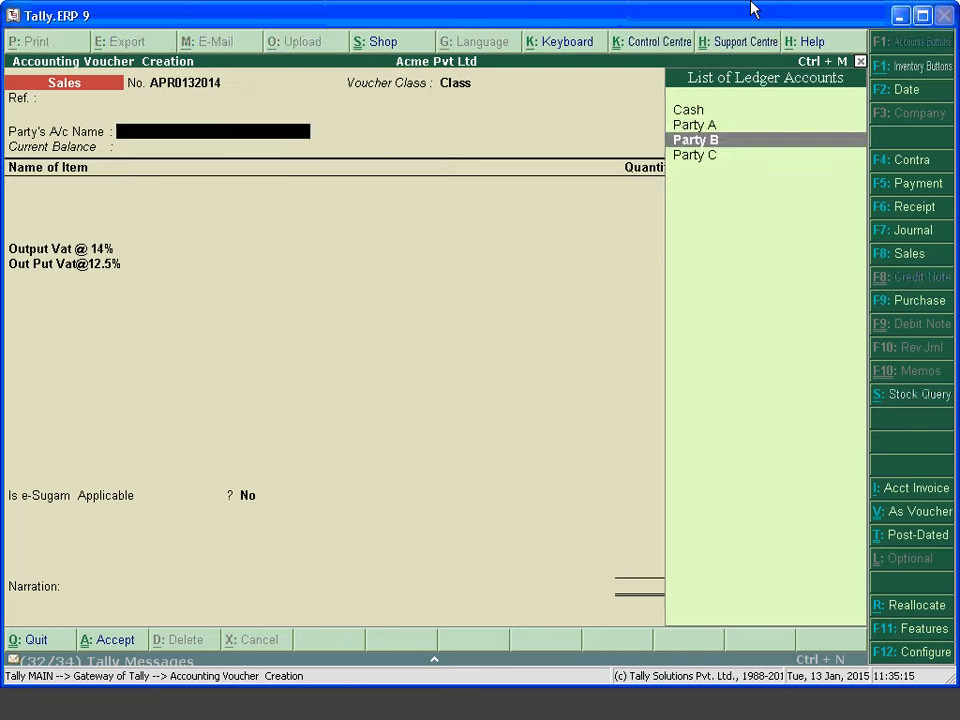
key("Up")
key("Return")
key("ctrl+a")
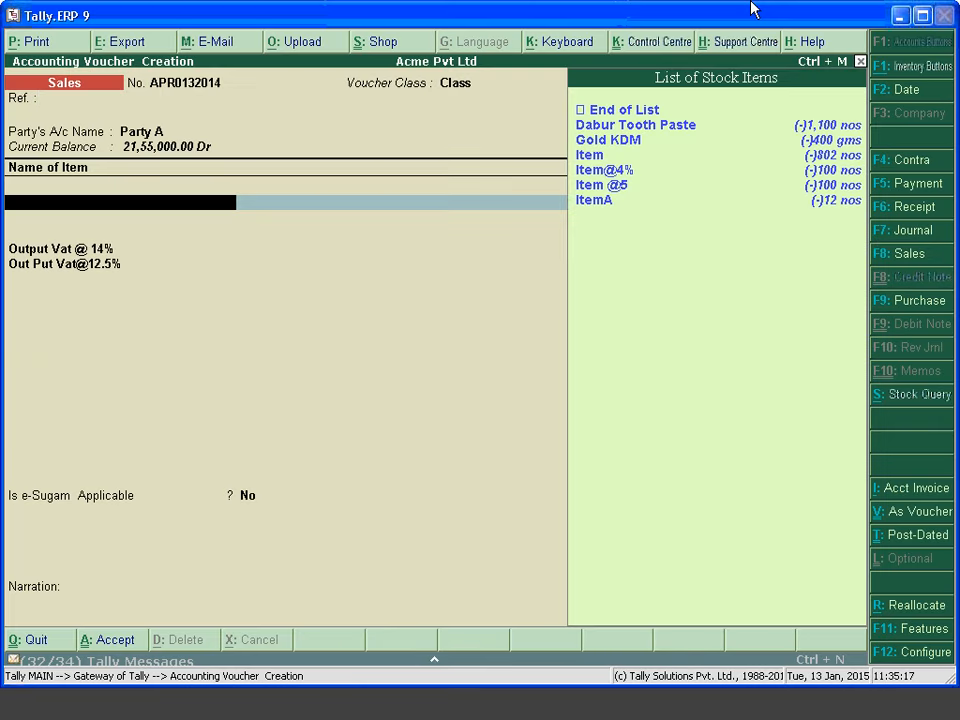
Bill 50 Dabur Tooth Paste at a rate of 1,250
key("Down")
key("Down")
key("Up")
key("Up")
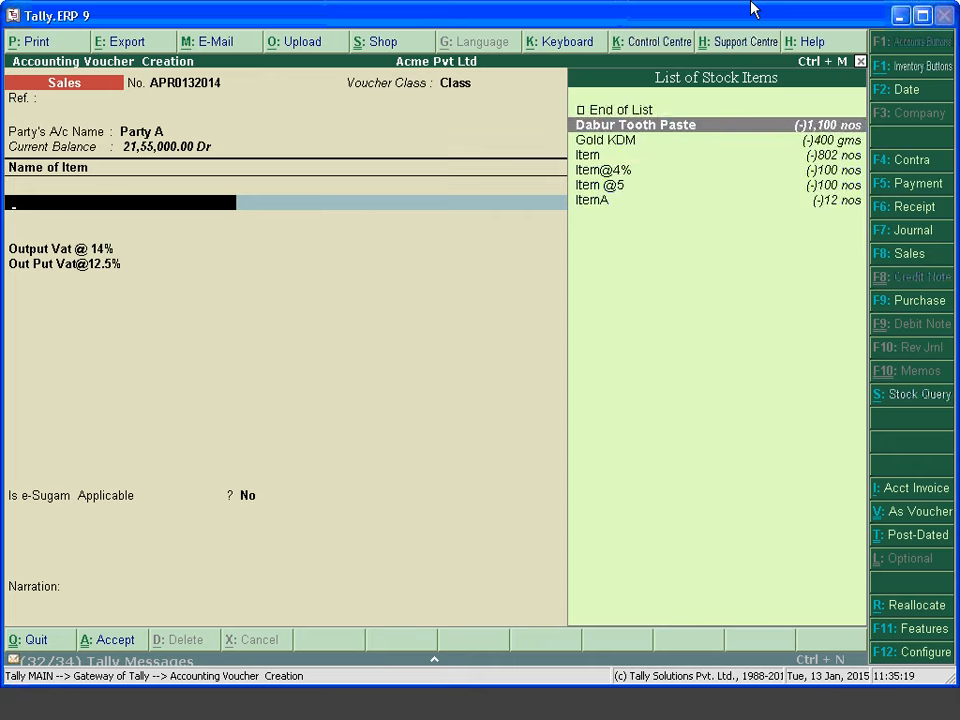
key("Return")
type("50")
key("Return")
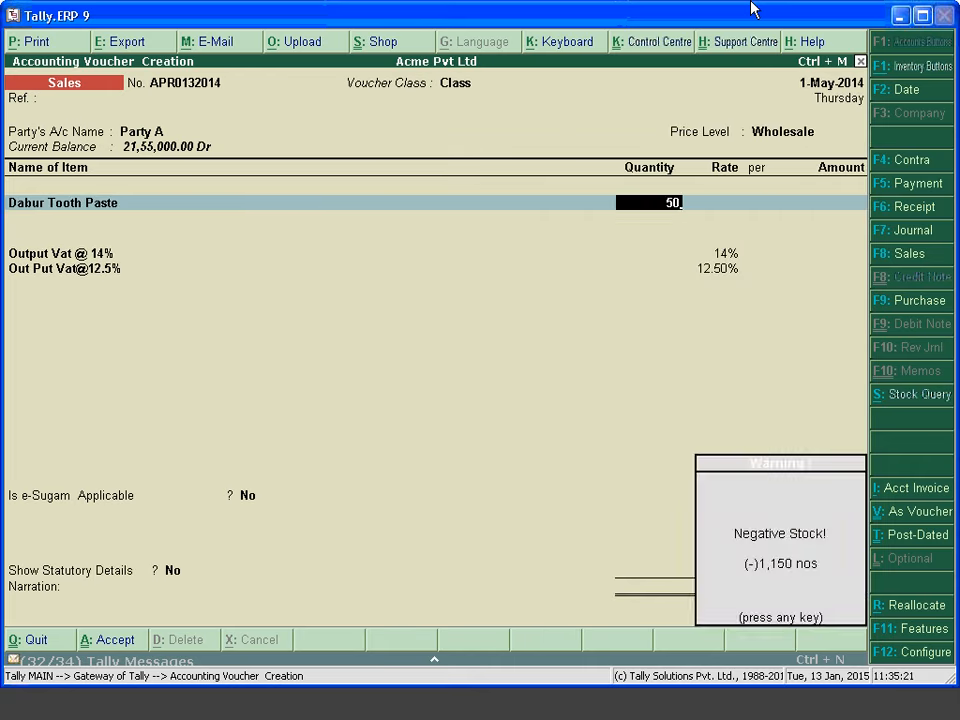
key("Return")
type("1250")
key("Return")
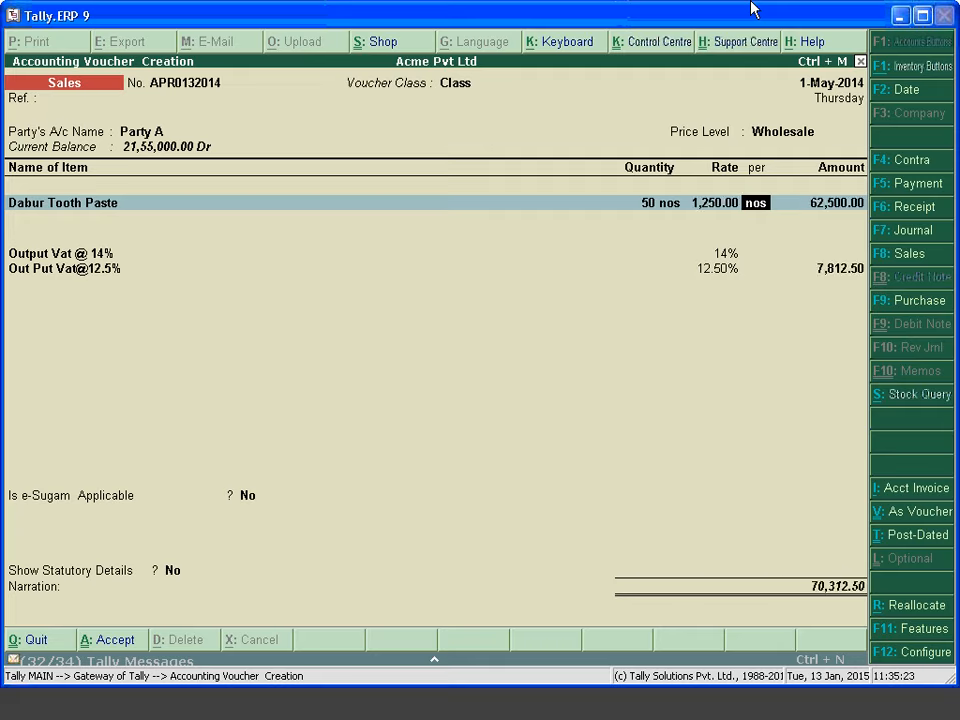
key("Return")
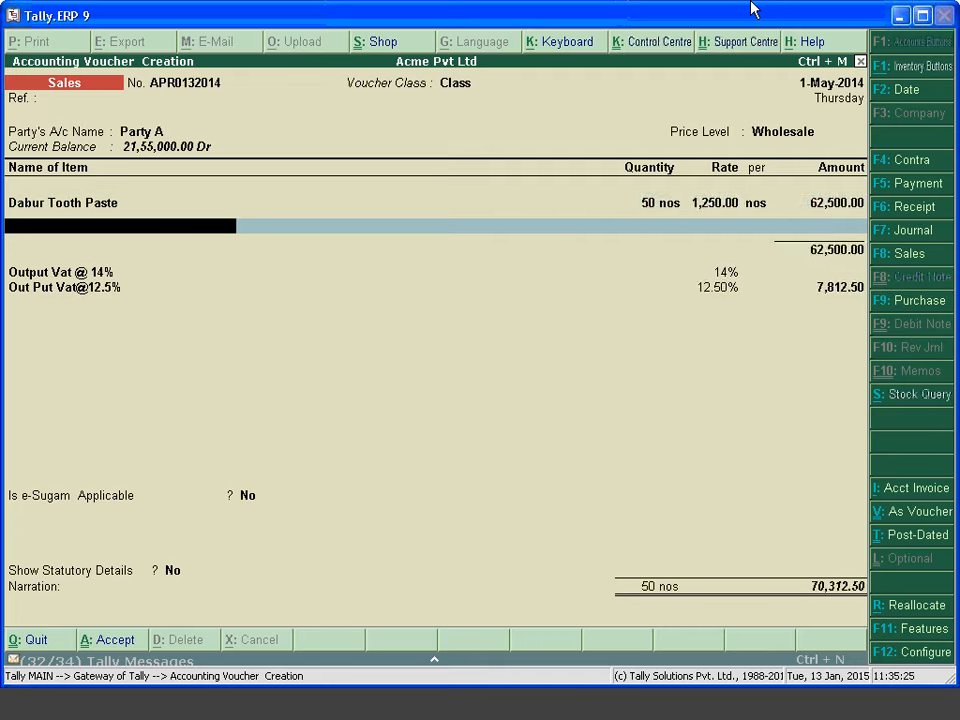
Add 10 Item and accept the invoice, totalling 76,012.50 with VAT
key("Down")
key("Down")
key("Down")
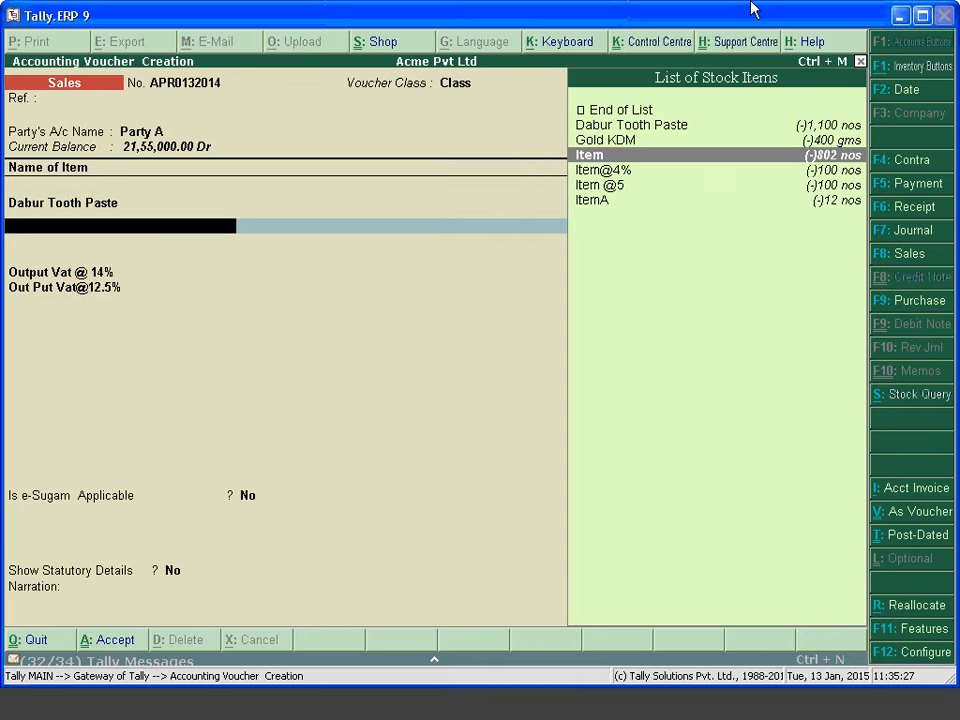
key("Return")
type("10")
key("Return")
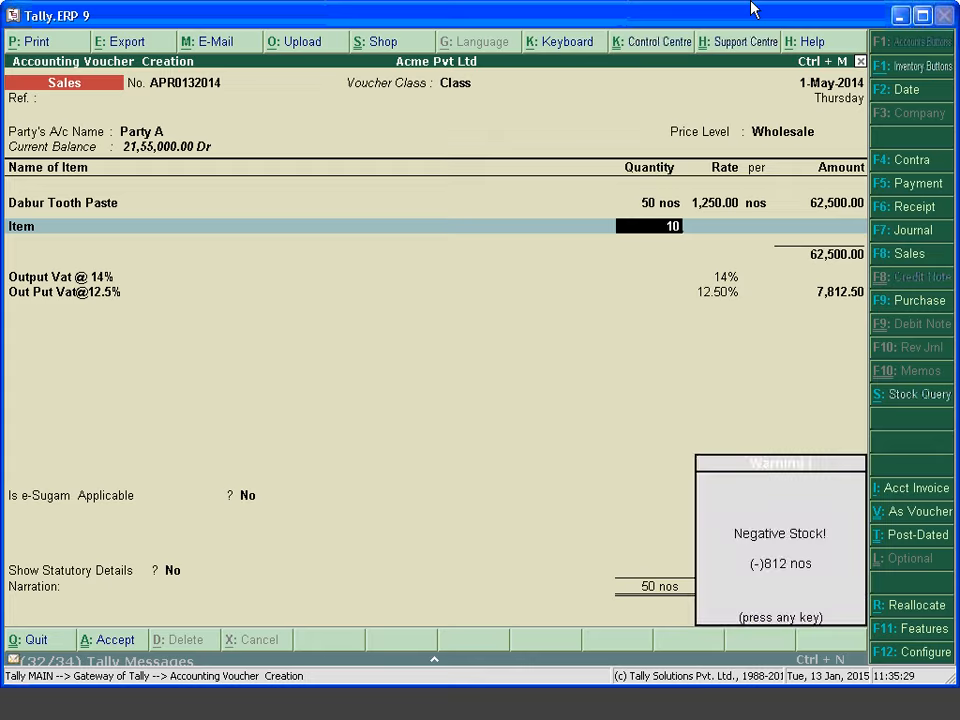
key("Return")
key("Return")
key("Return")
key("Return")
key("Return")
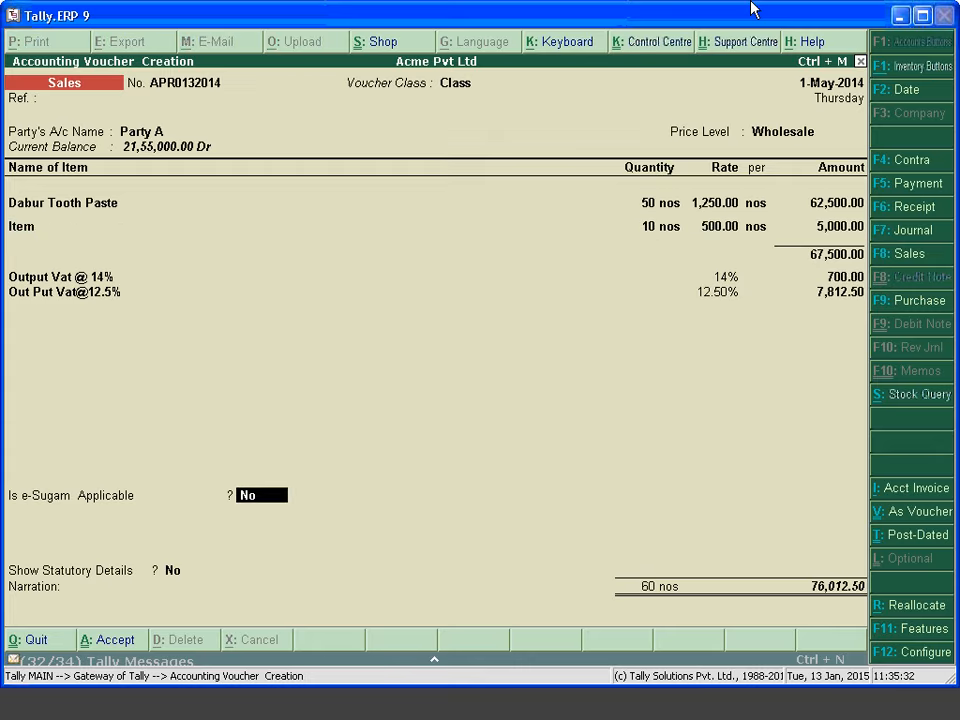
key("Return")
key("Return")
key("Return")
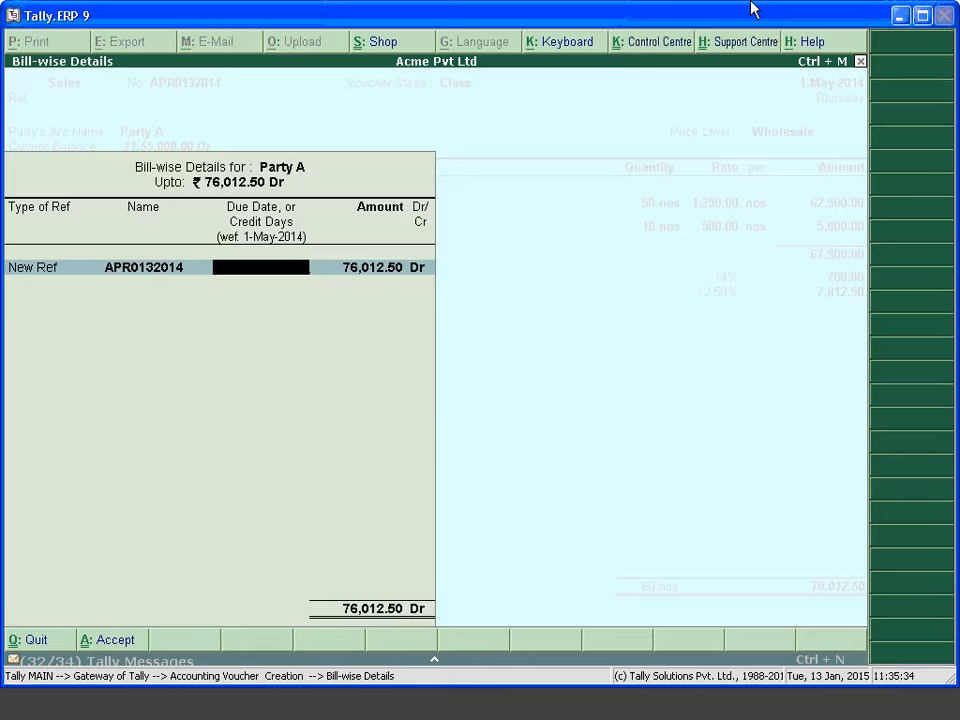
key("Return")
key("Return")
key("Return")
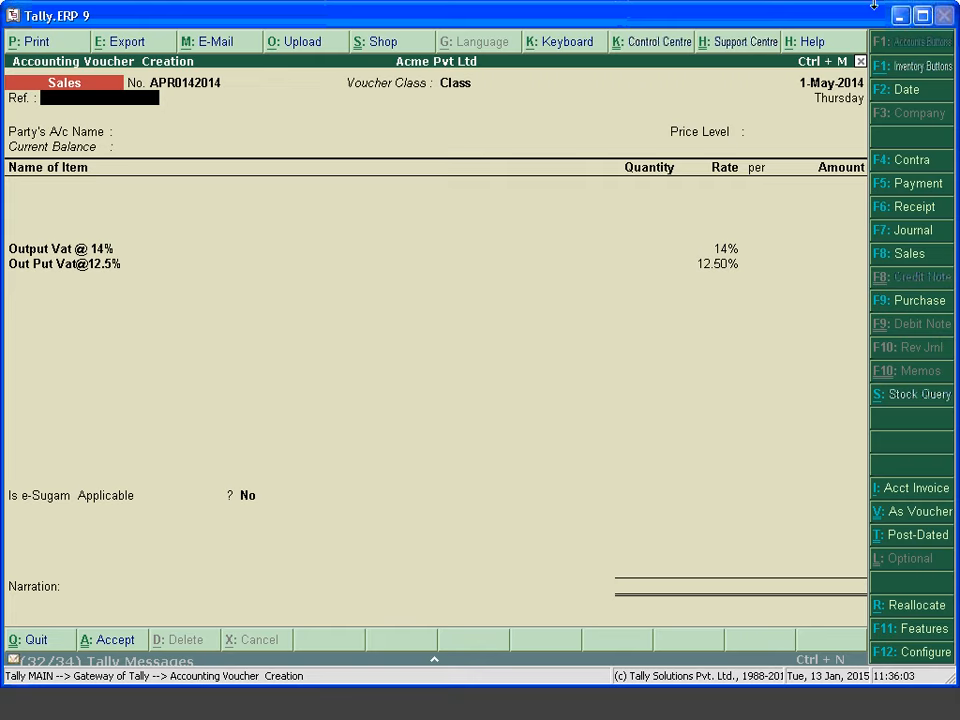
Quit the sales voucher entry and return to the Gateway of Tally
key("Escape")
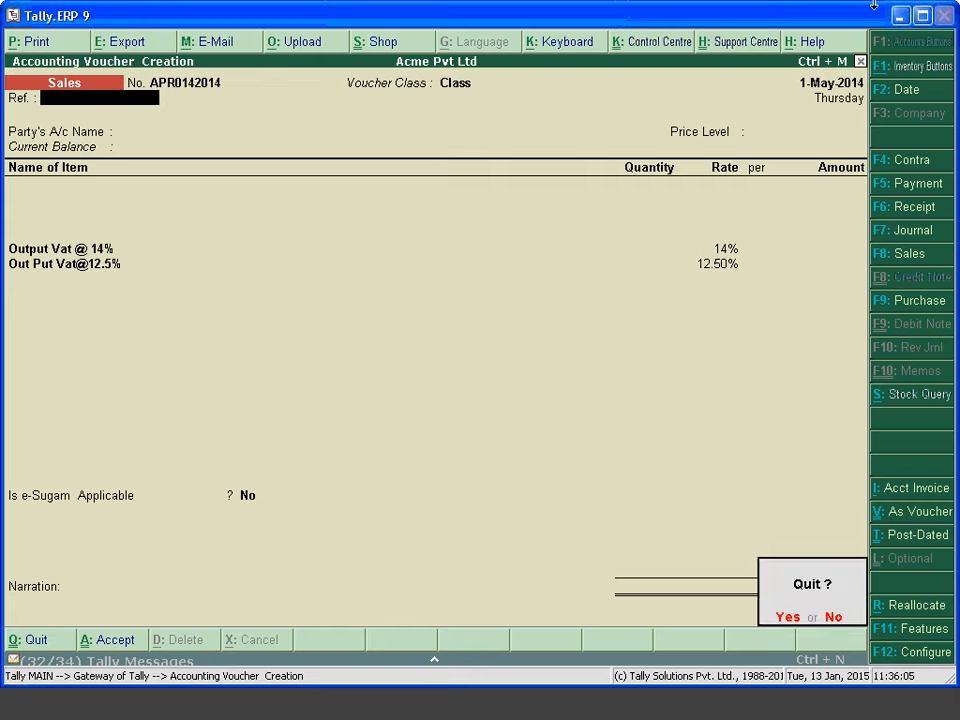
key("Return")
key("Escape")
key("Escape")
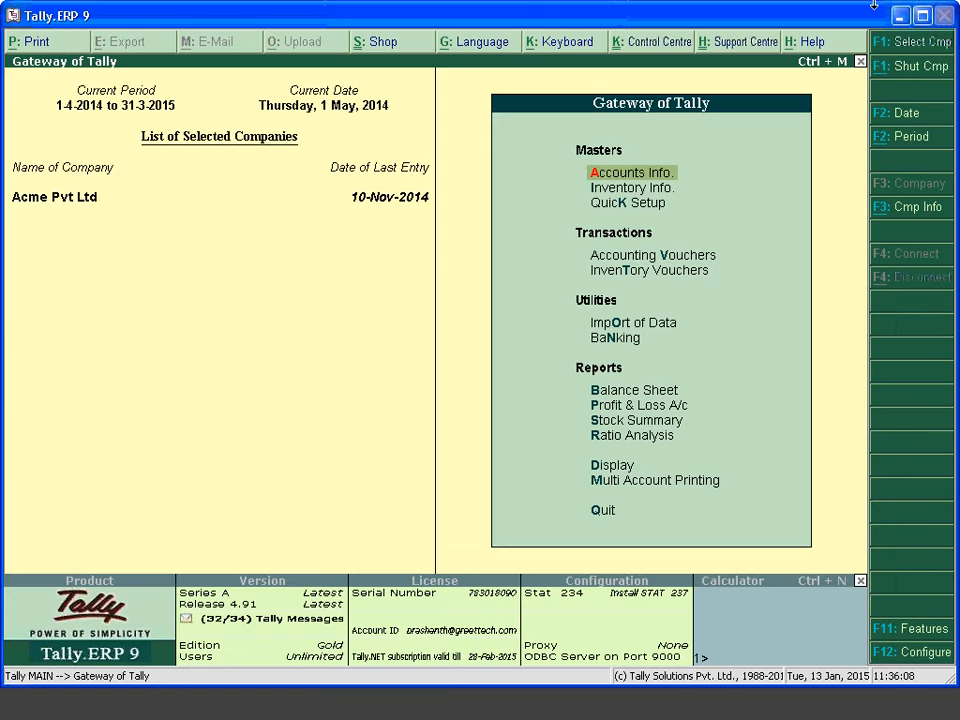
Alter the Sales voucher type, keeping Automatic numbering, down to its voucher classes list
key("Return")
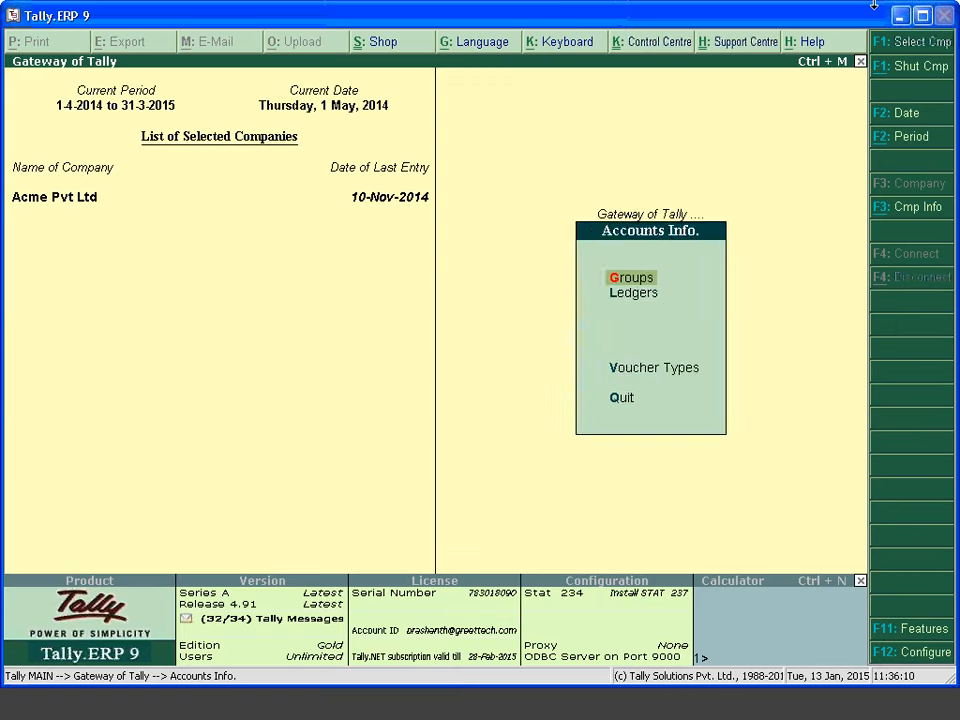
key("Down")
key("Down")
key("Return")
key("Down")
key("Down")
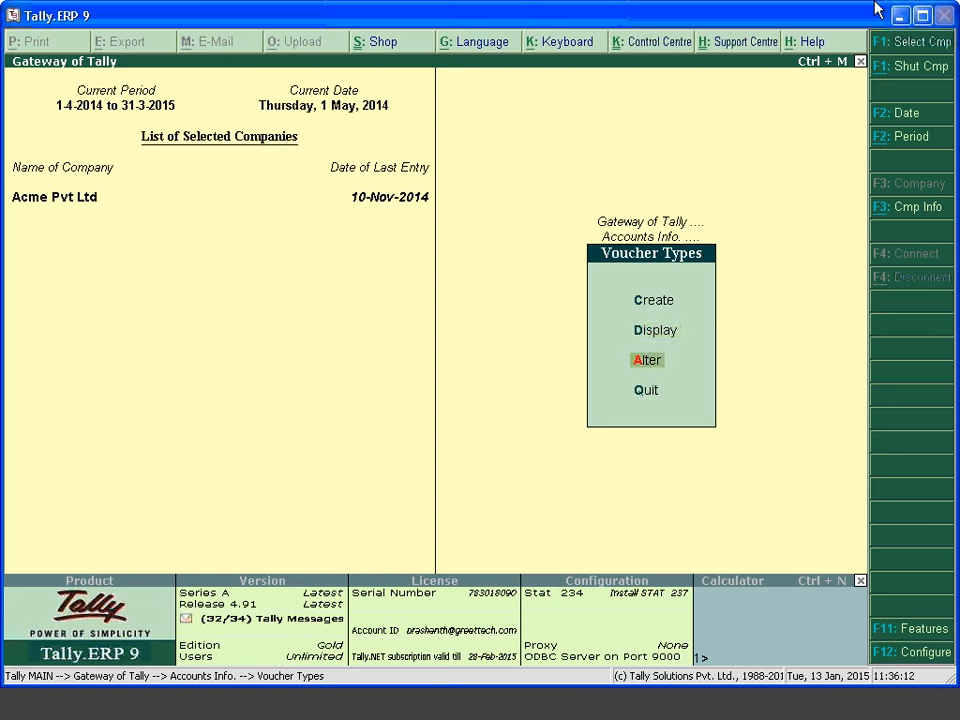
key("Return")
type("Sales")
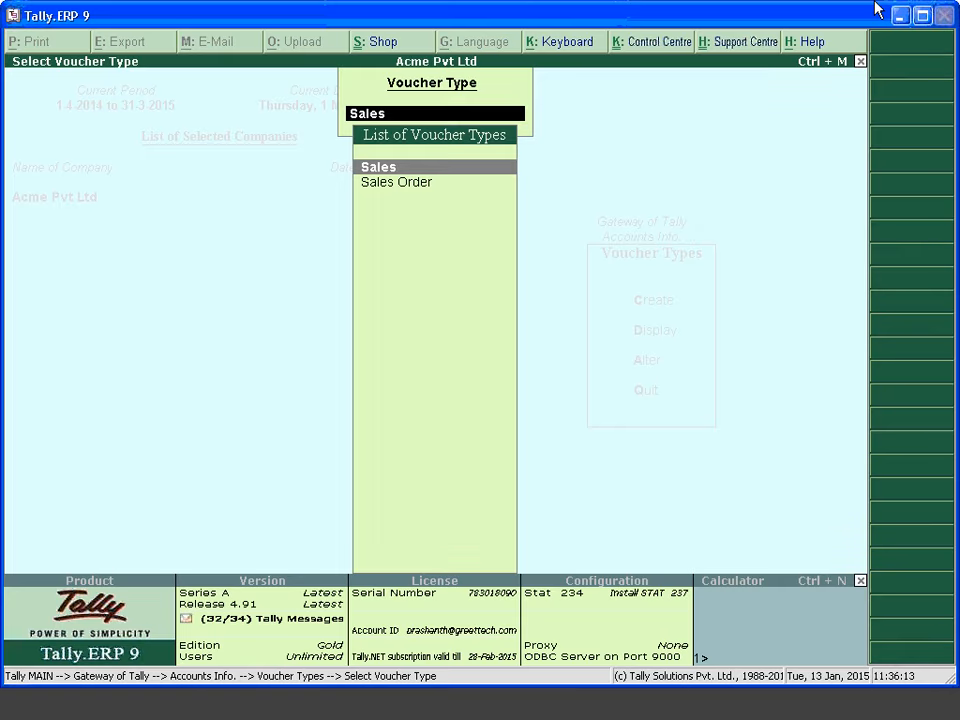
key("Return")
key("Return")
key("Return")
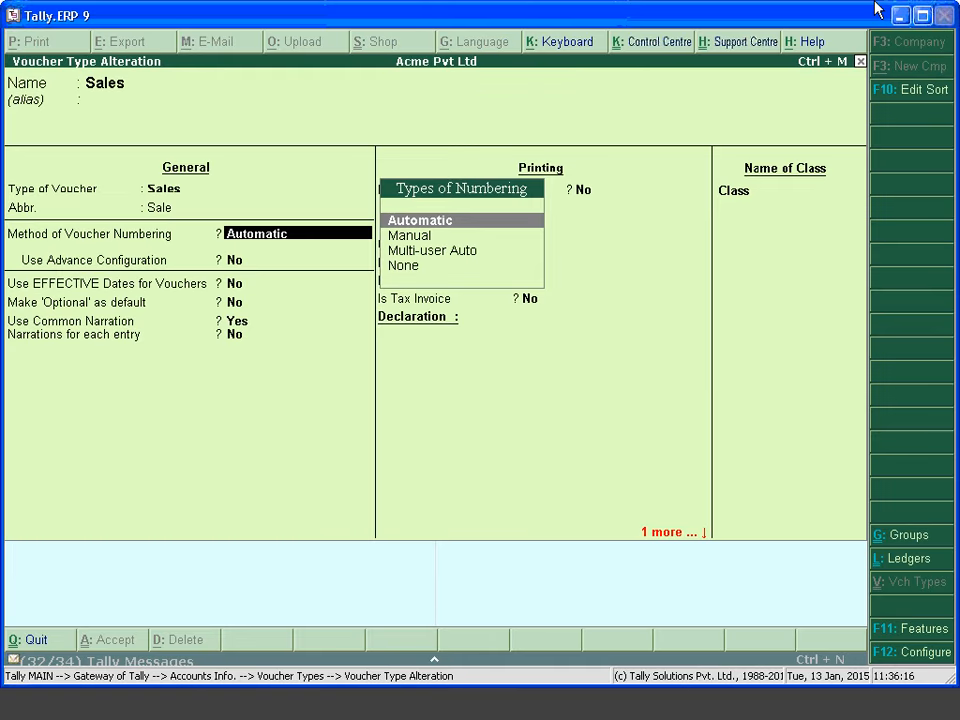
key("Return")
key("Return")
key("Return")
key("Return")
key("Return")
key("Return")
key("Return")
key("Return")
key("Return")
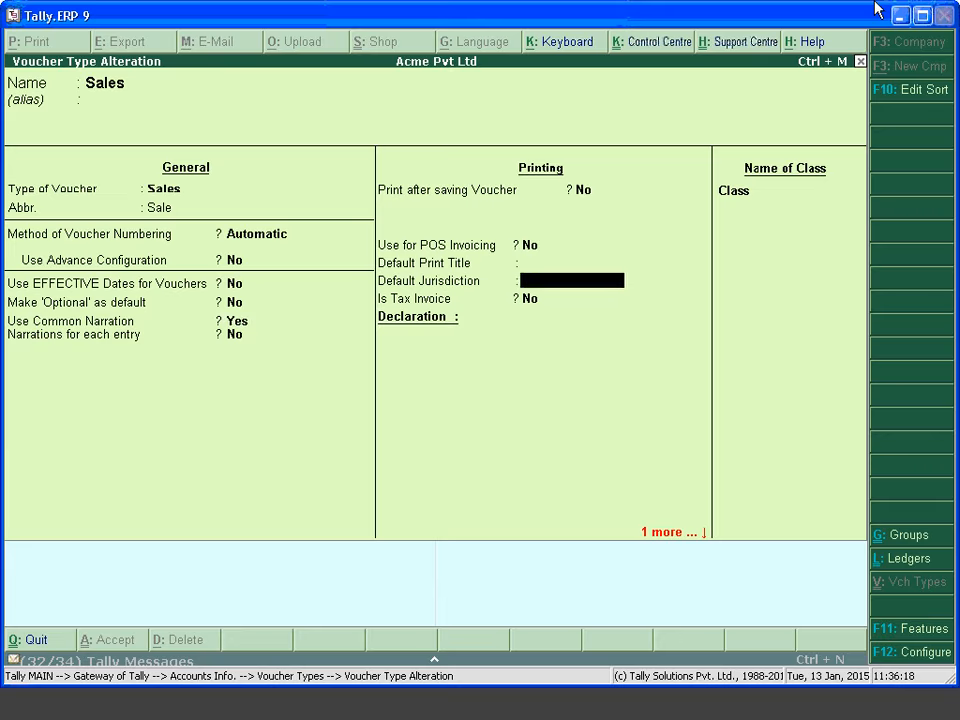
key("Return")
key("Return")
key("Return")
key("Return")
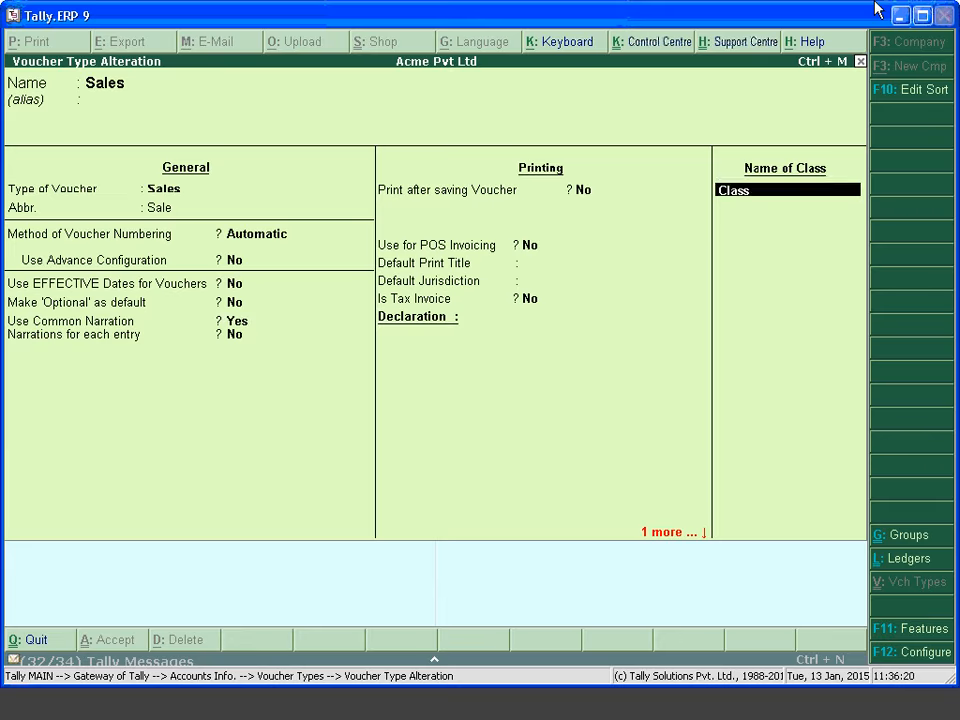
Add class Cst allocating 100% to Sales as Interstate Sales @ 2% Against Form C
key("Return")
type("Cst")
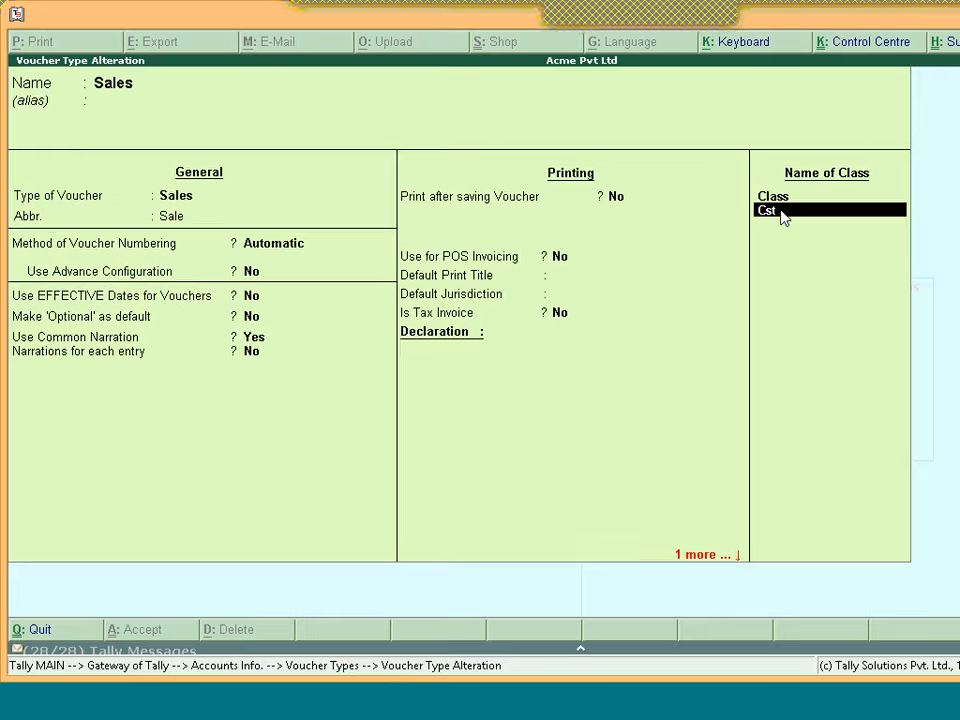
key("Return")
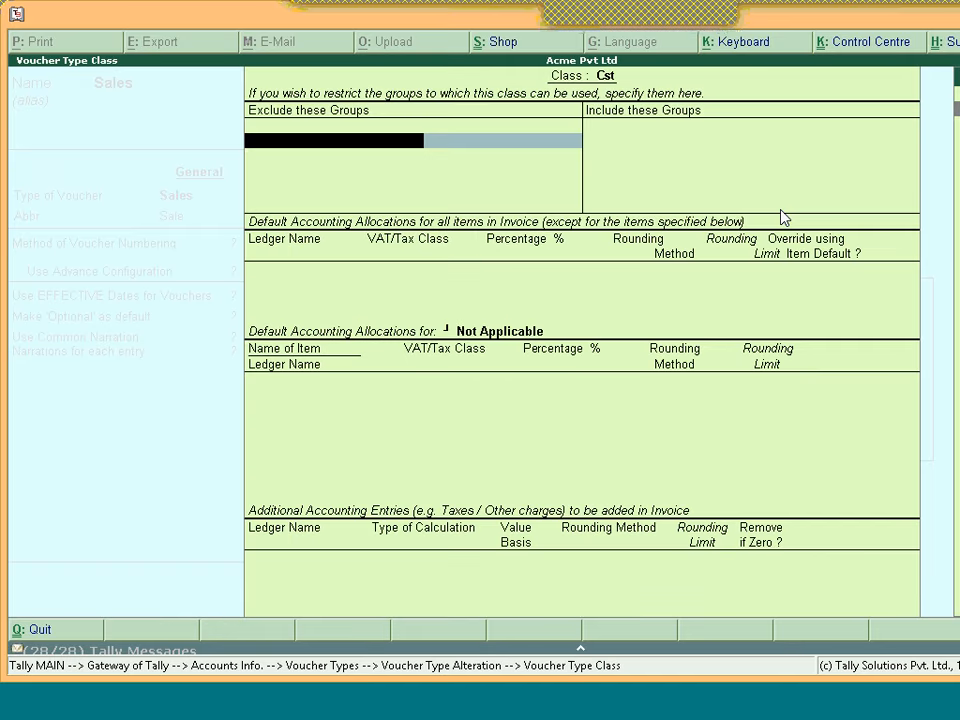
key("Return")
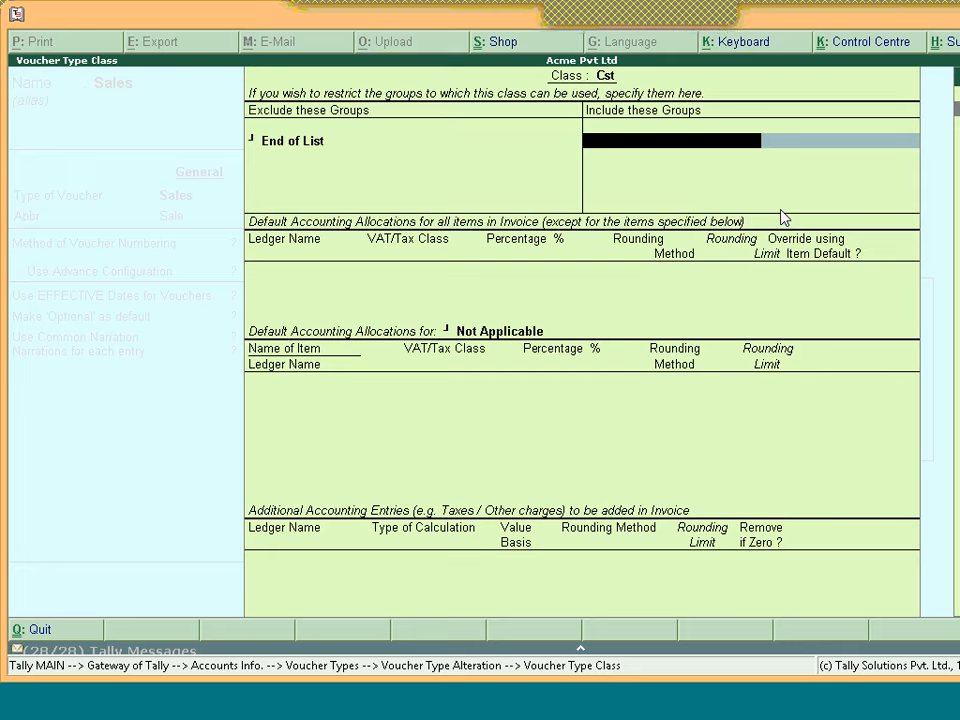
key("Return")
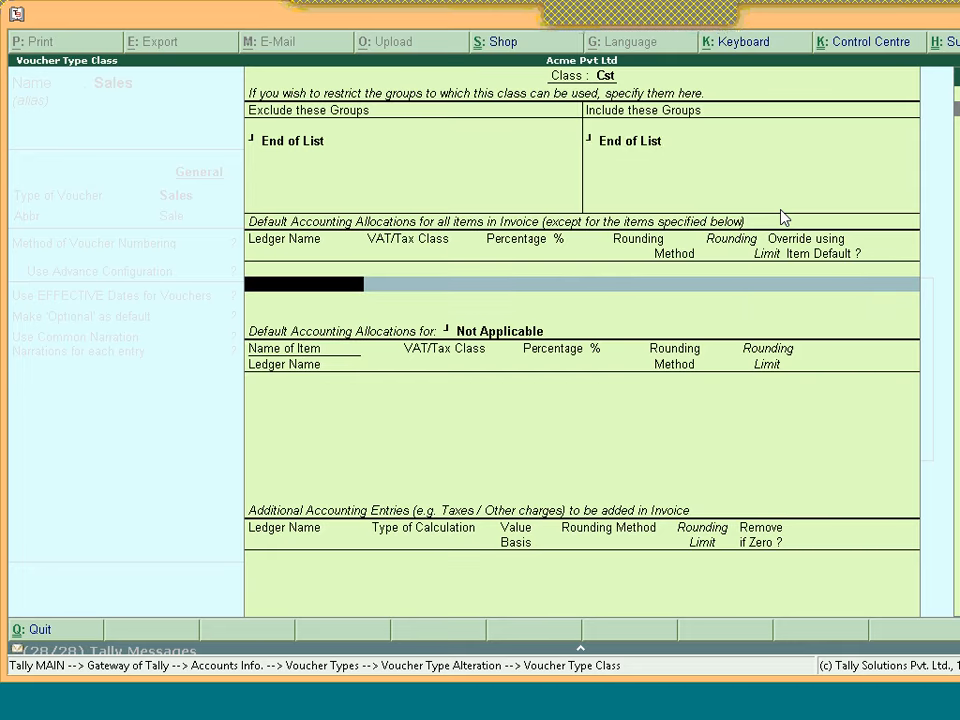
type("Sales")
key("Return")
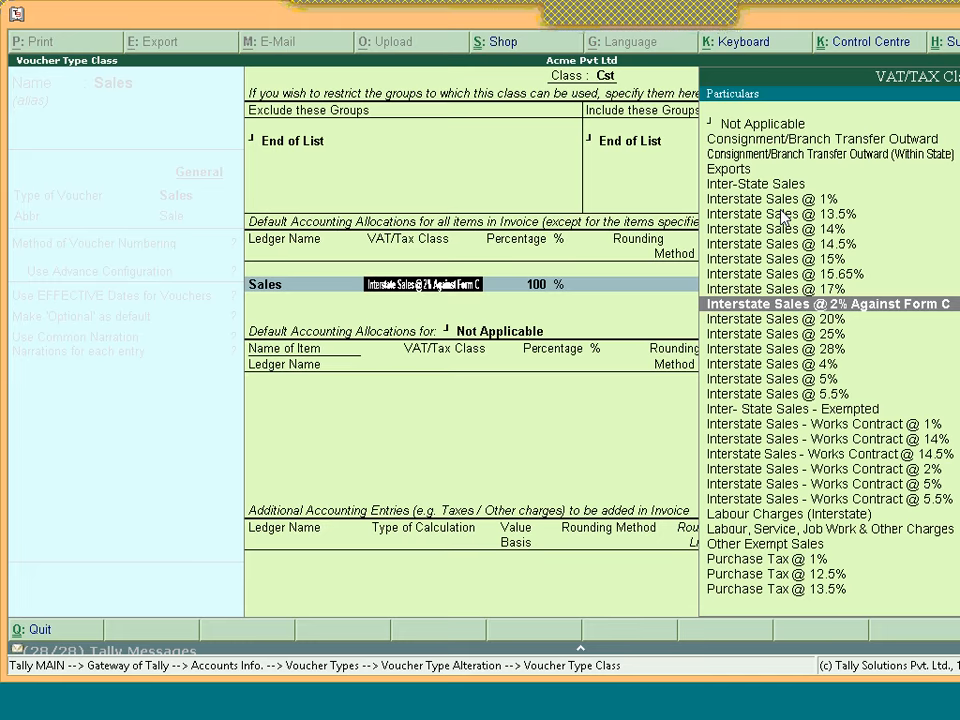
key("Return")
key("Return")
key("Return")
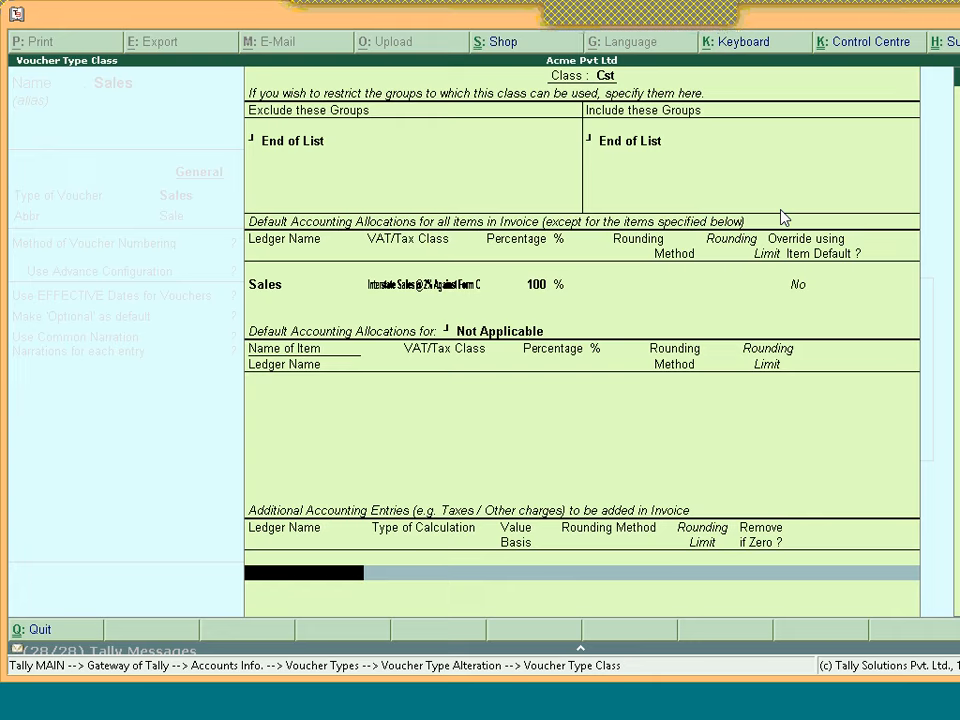
Add Cst@2% charged On VAT Rate at 2% with Normal Rounding, then finish the class
type("2")
key("Return")
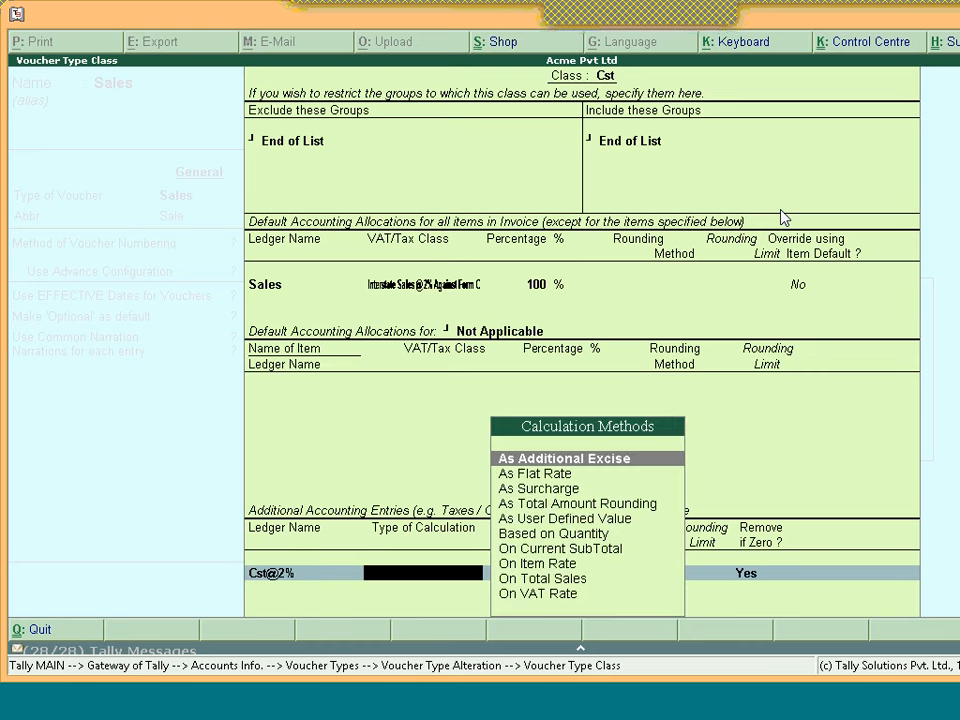
key("Down")
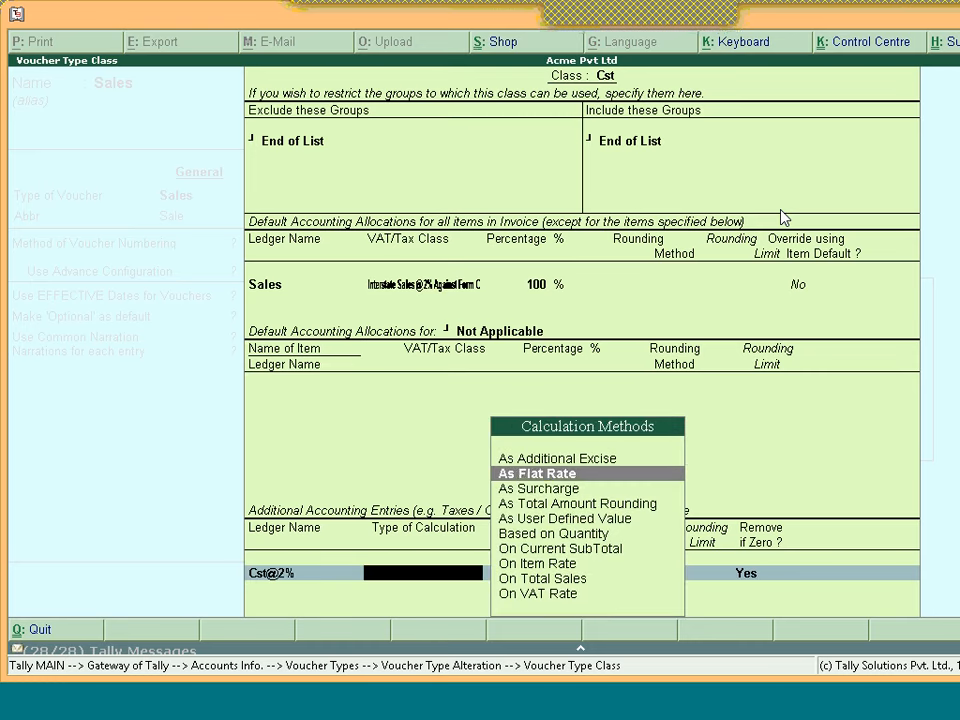
key("Down")
key("Down")
key("Down")
key("Down")
key("Down")
key("Down")
key("Down")
key("Down")
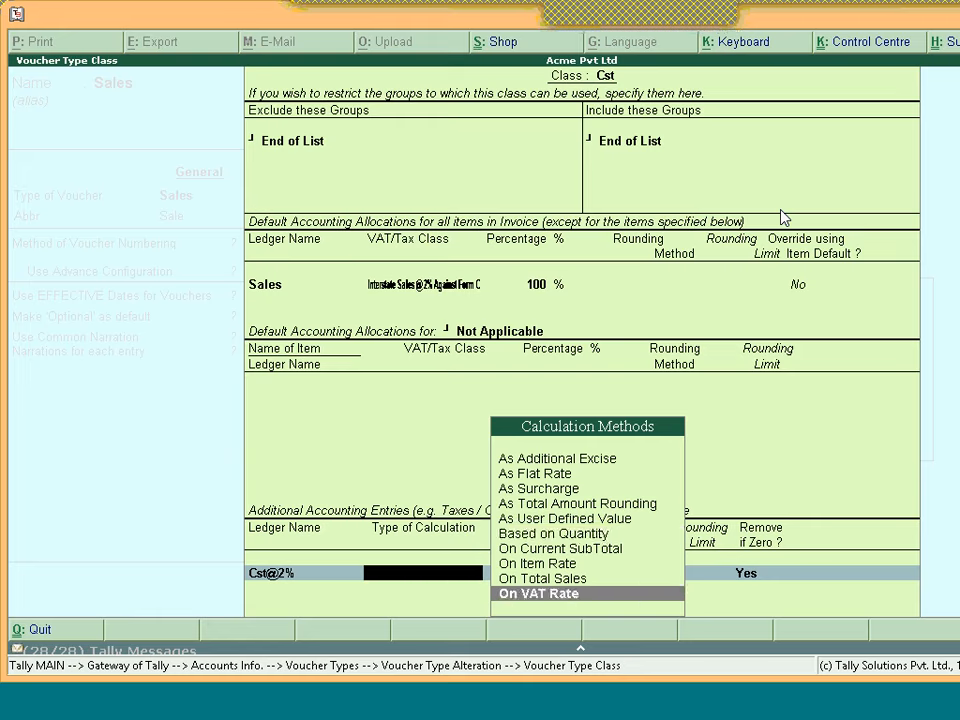
key("Return")
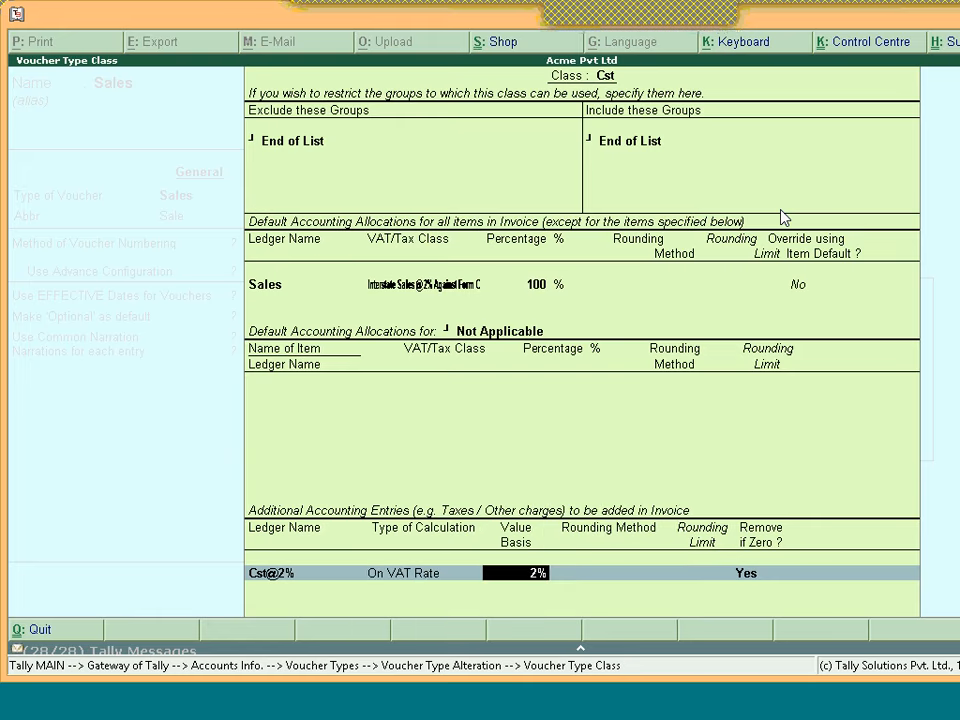
key("Return")
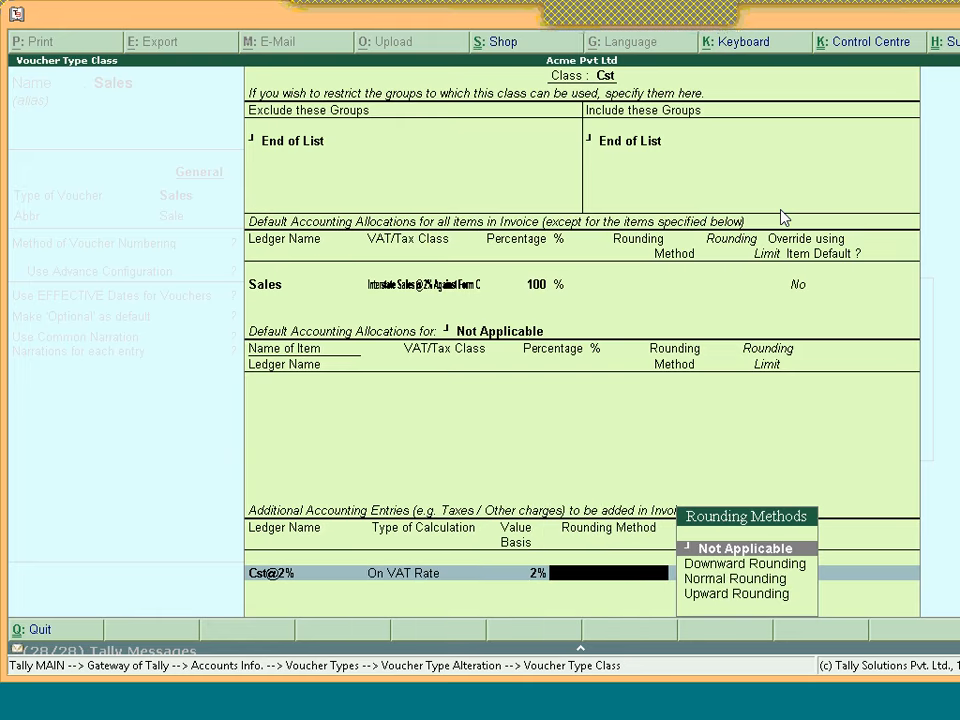
key("Down")
key("Down")
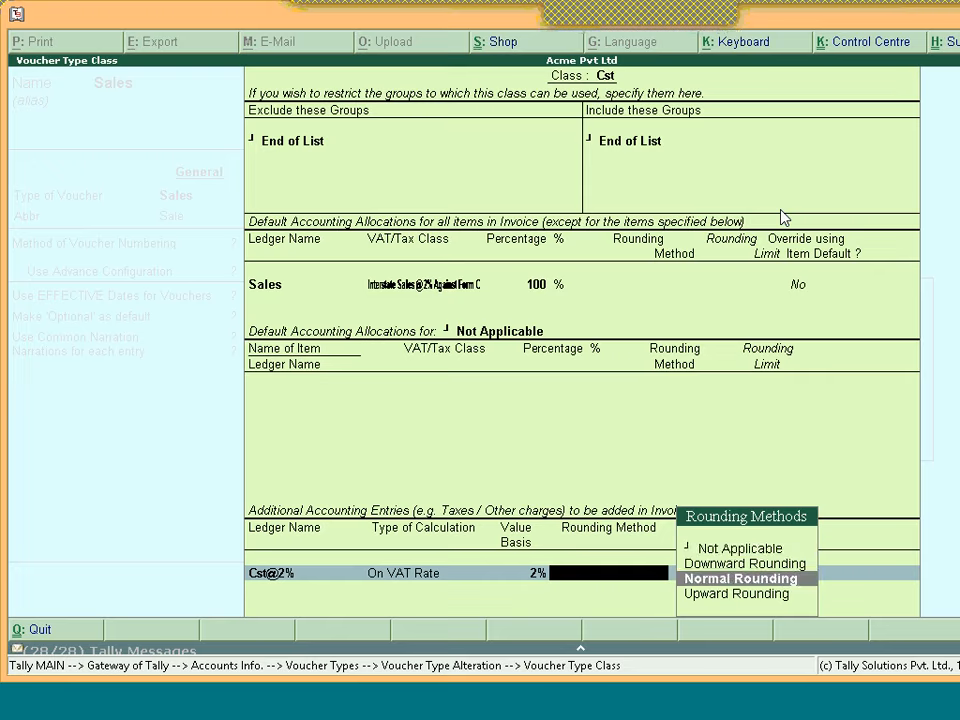
key("Return")
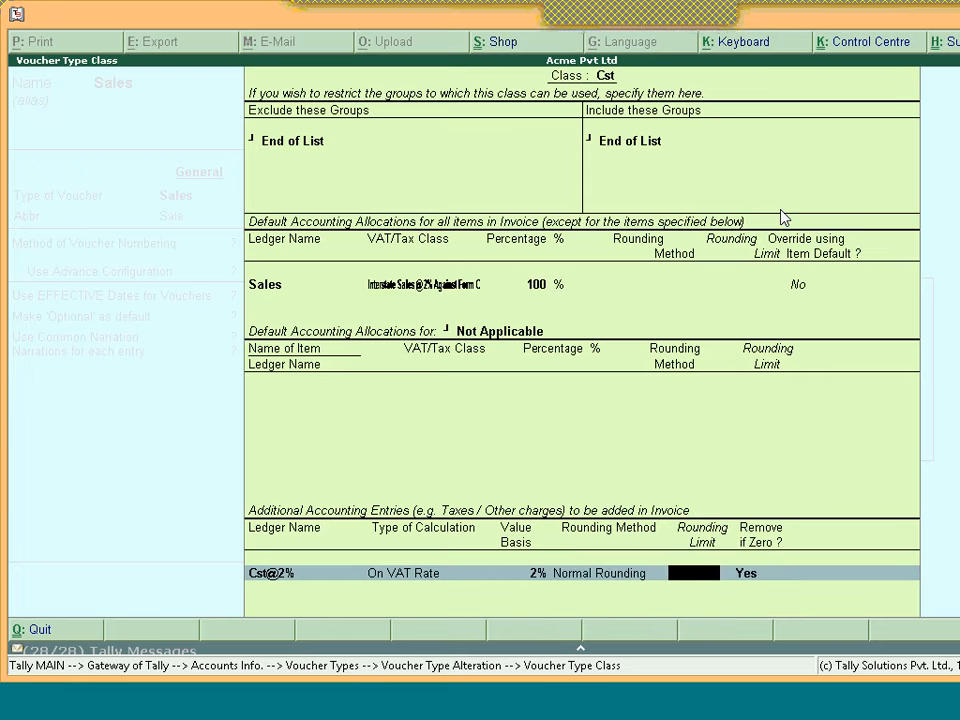
key("Return")
key("Return")
key("Return")
key("Return")
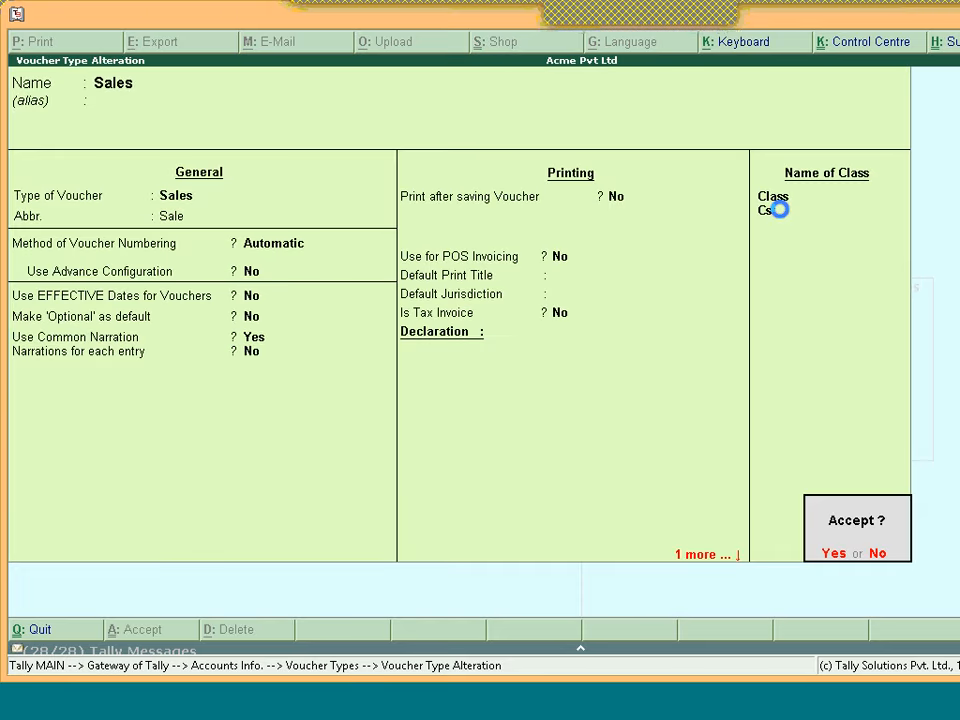
key("Return")
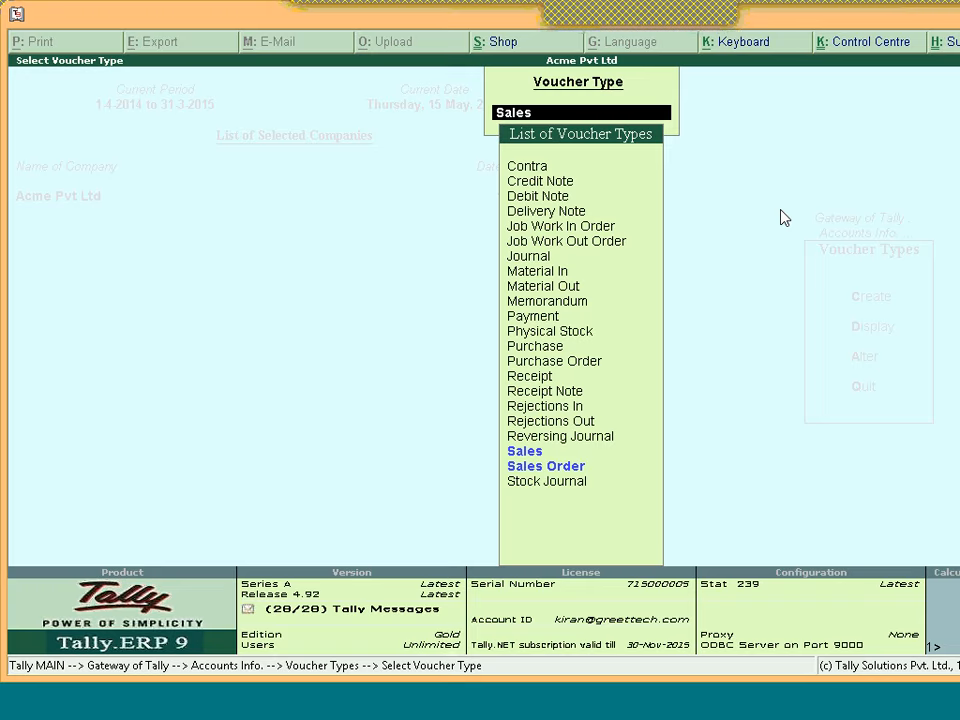
Start Cst-class Sales voucher No. 7 with Cash as the party
key("Escape")
key("Escape")
key("Escape")
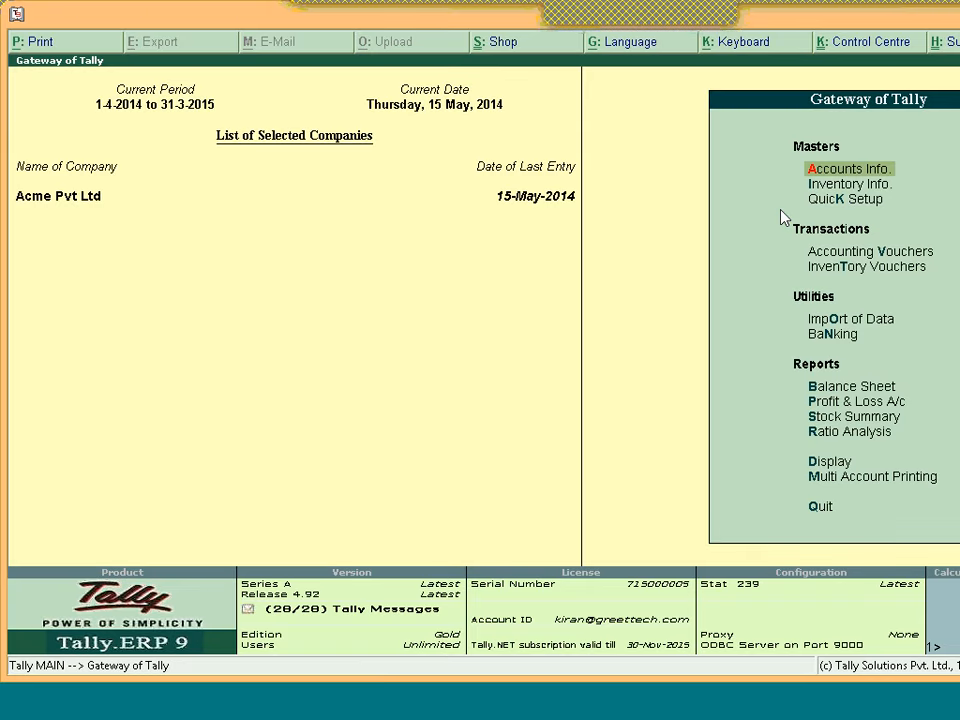
key("v")
key("F8")
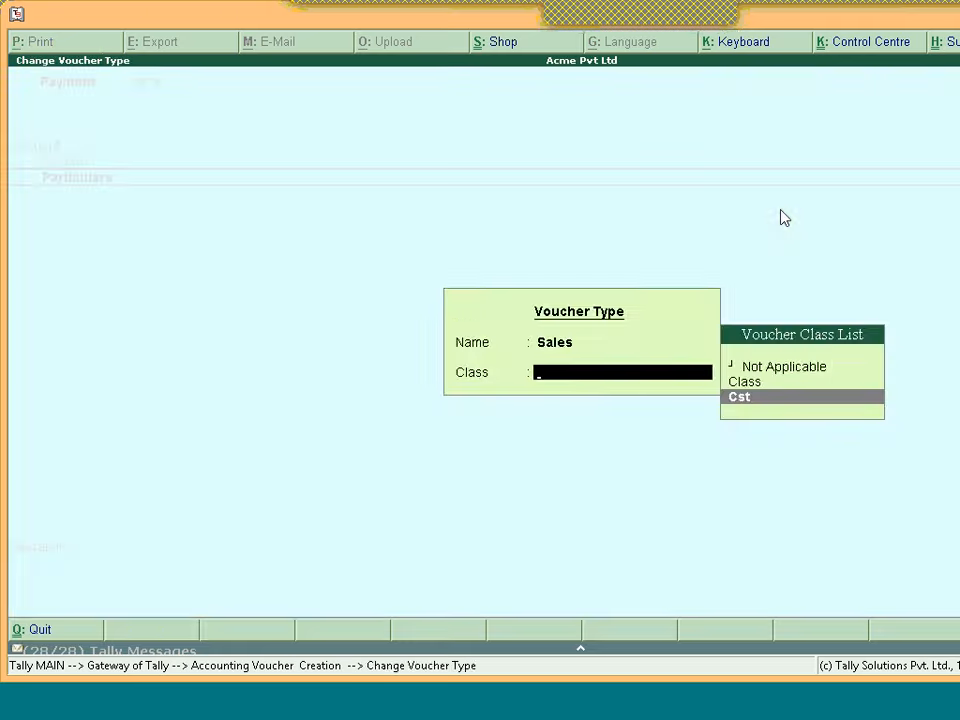
key("Return")
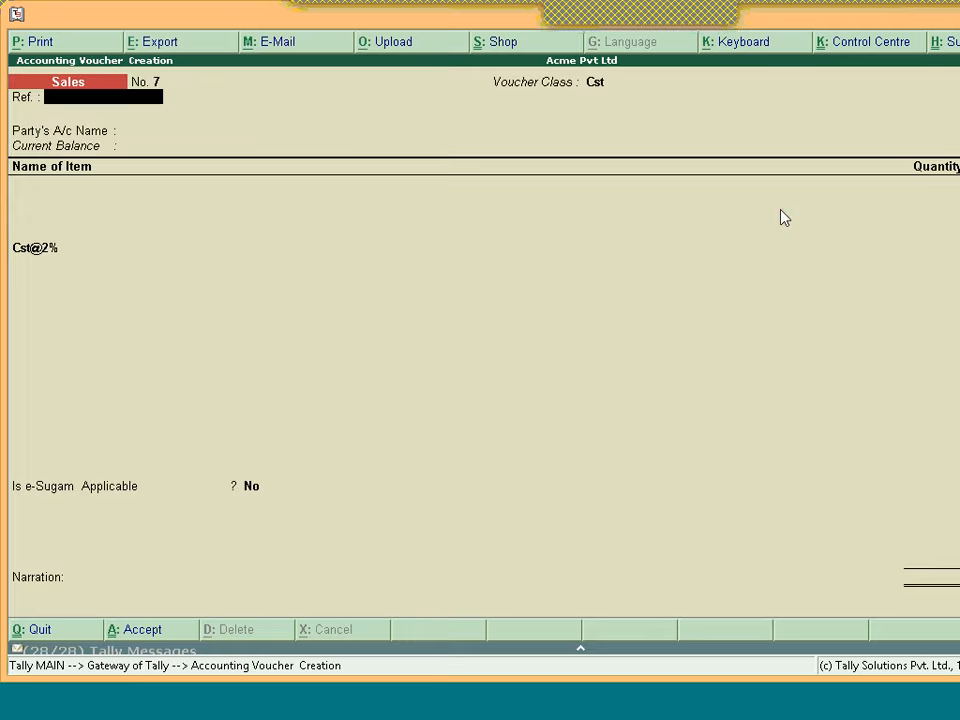
key("Return")
key("Return")
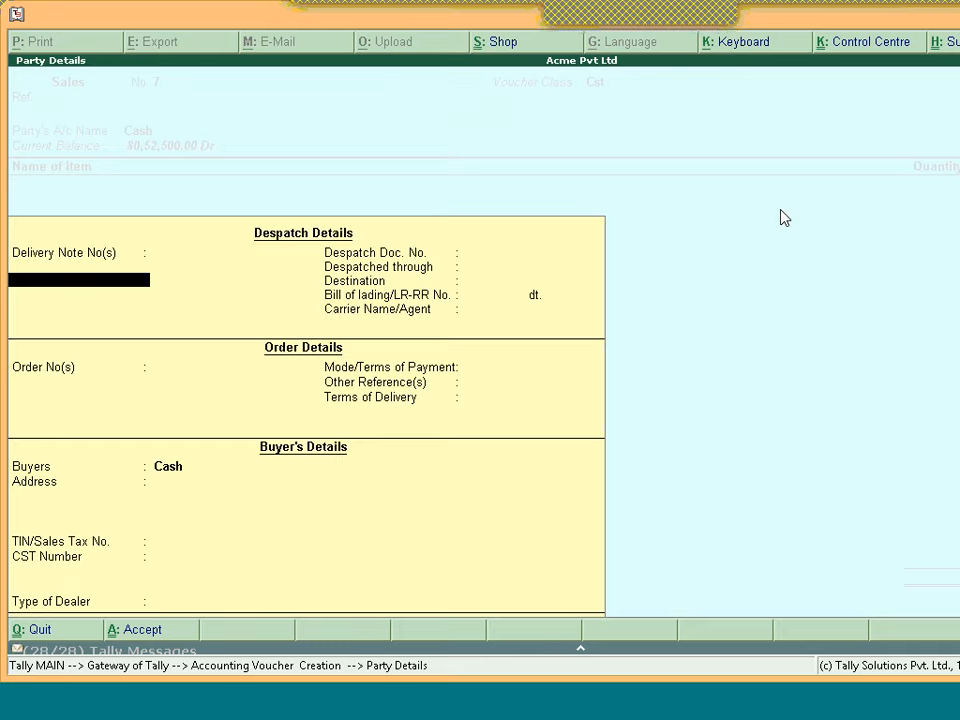
key("ctrl+a")
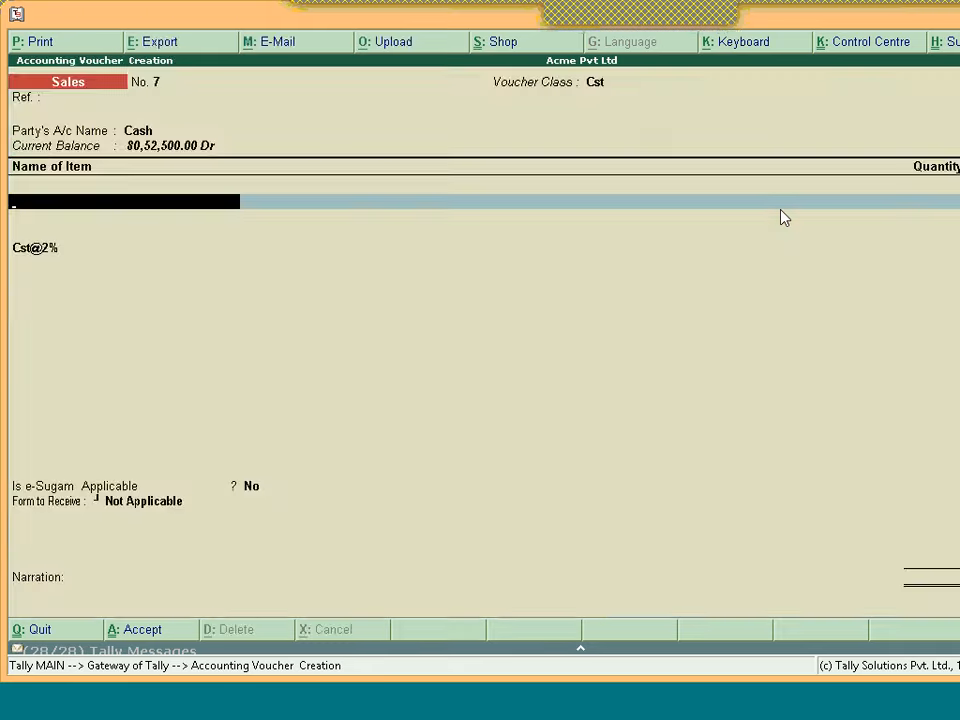
key("Escape")
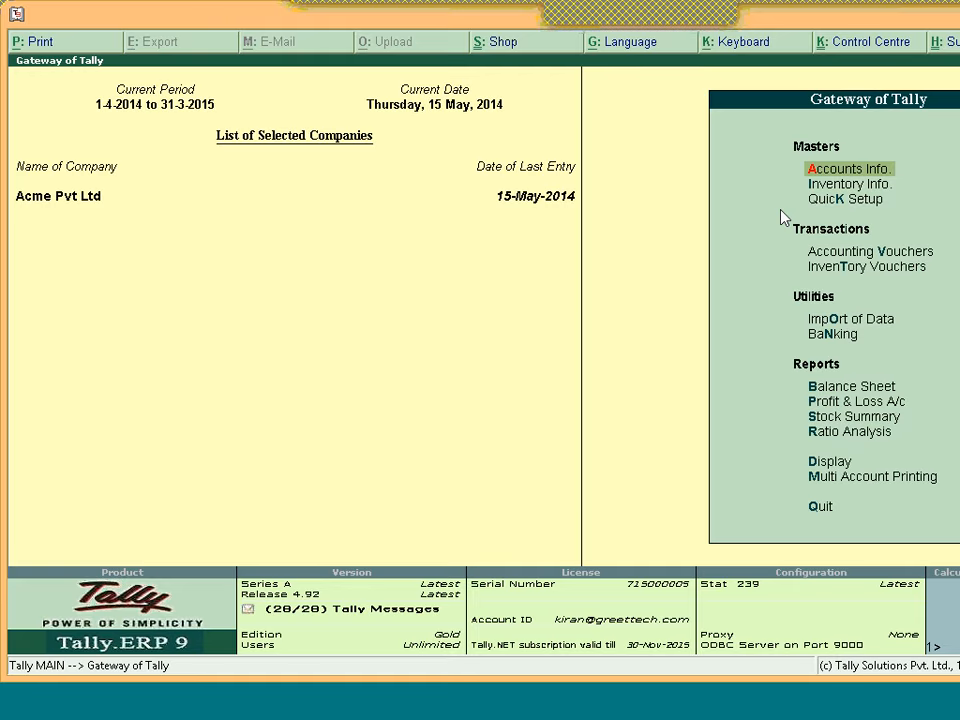
key("v")
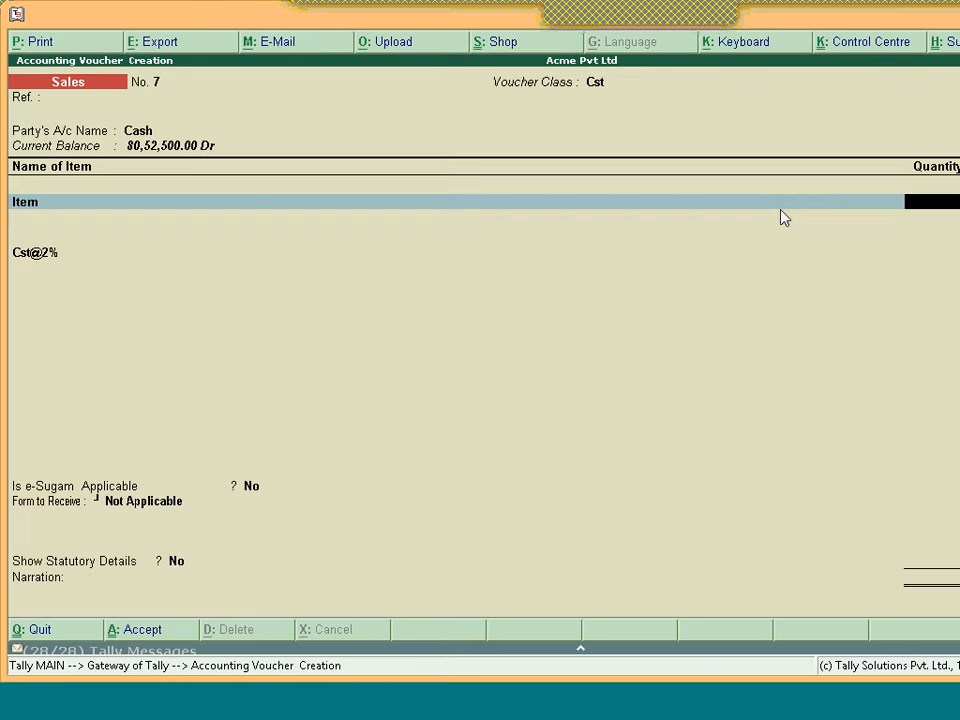
Sell 250 nos of Item with Form Not Applicable and no statutory details, then exit to Gateway
type("250")
key("Return")
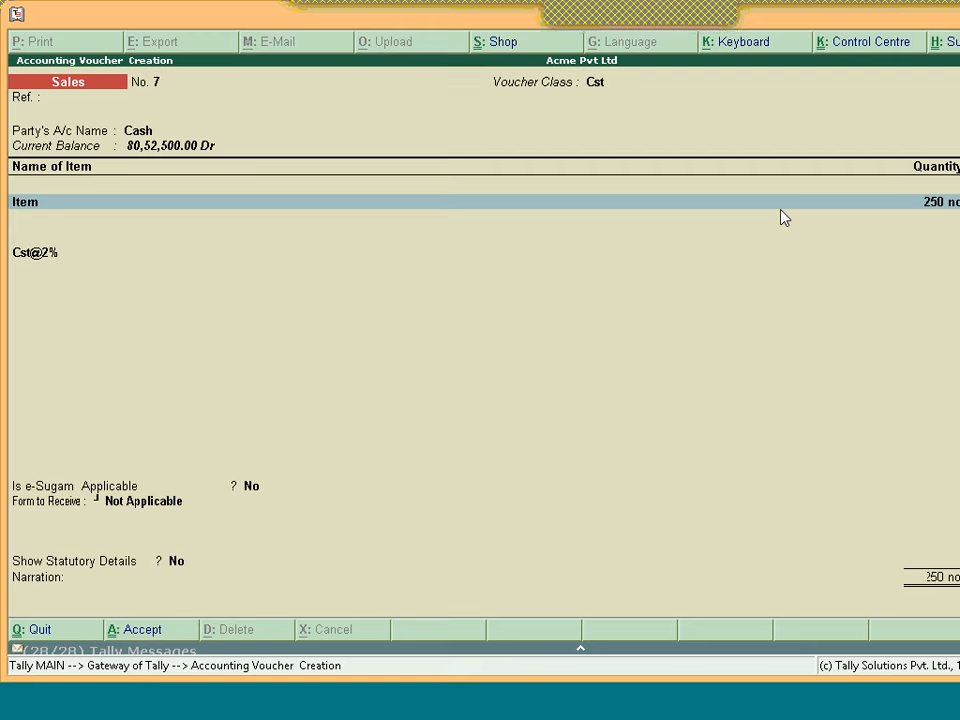
key("Return")
key("Return")
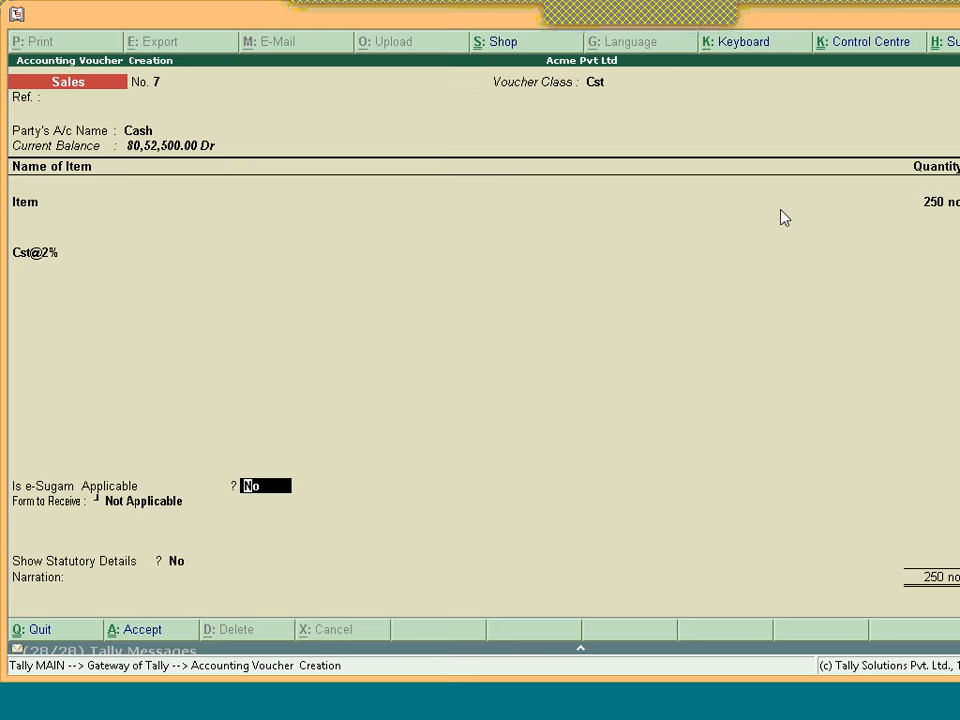
key("Return")
key("Return")
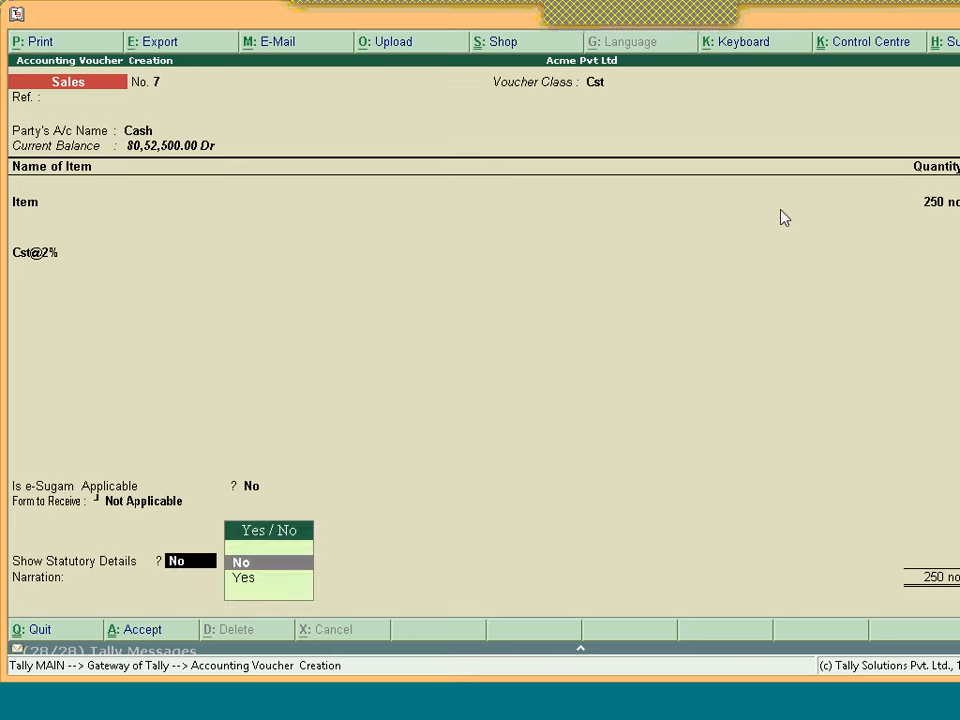
key("Return")
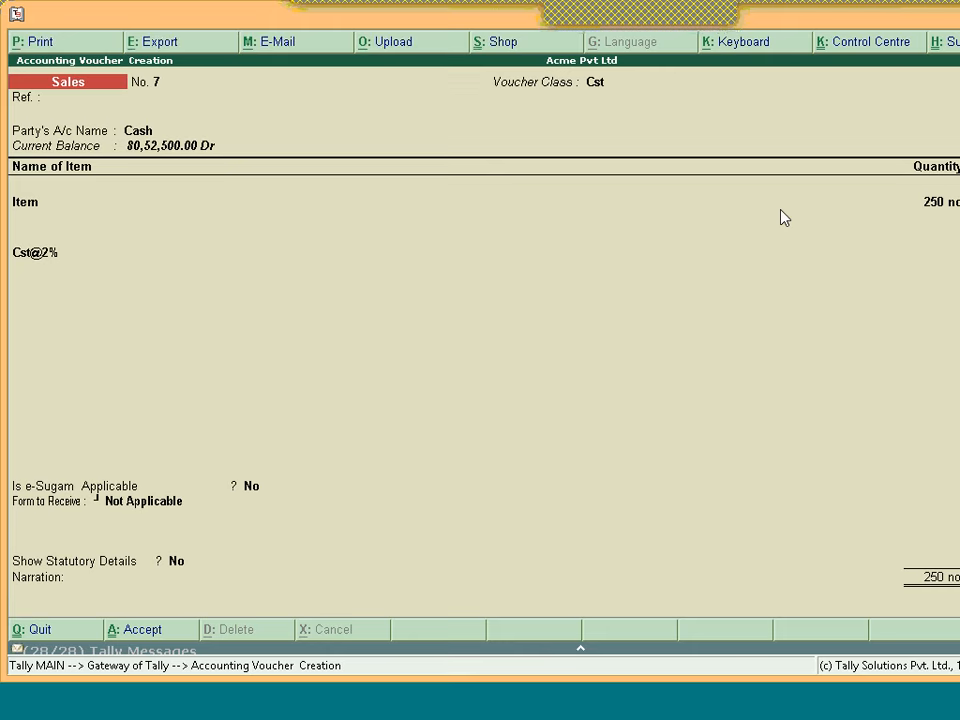
key("Return")
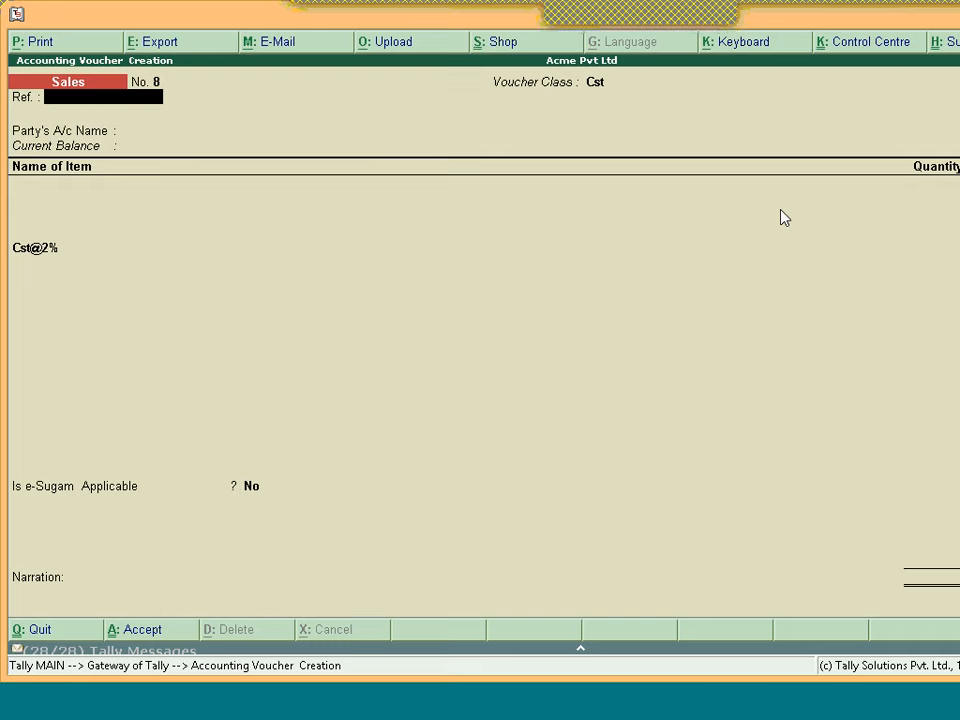
key("Escape")
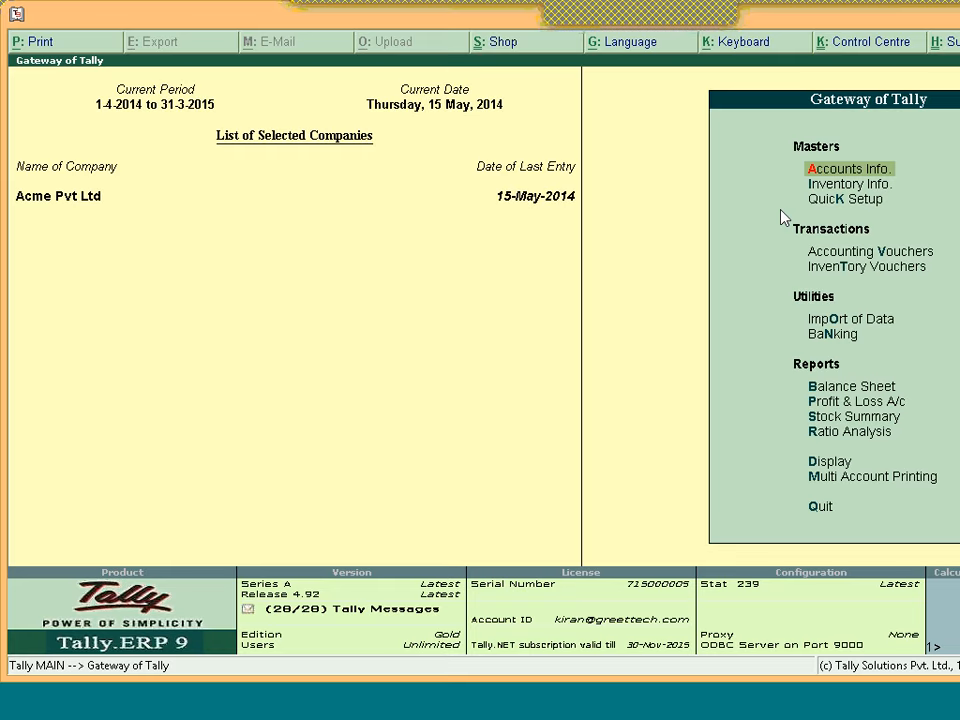
key("Return")
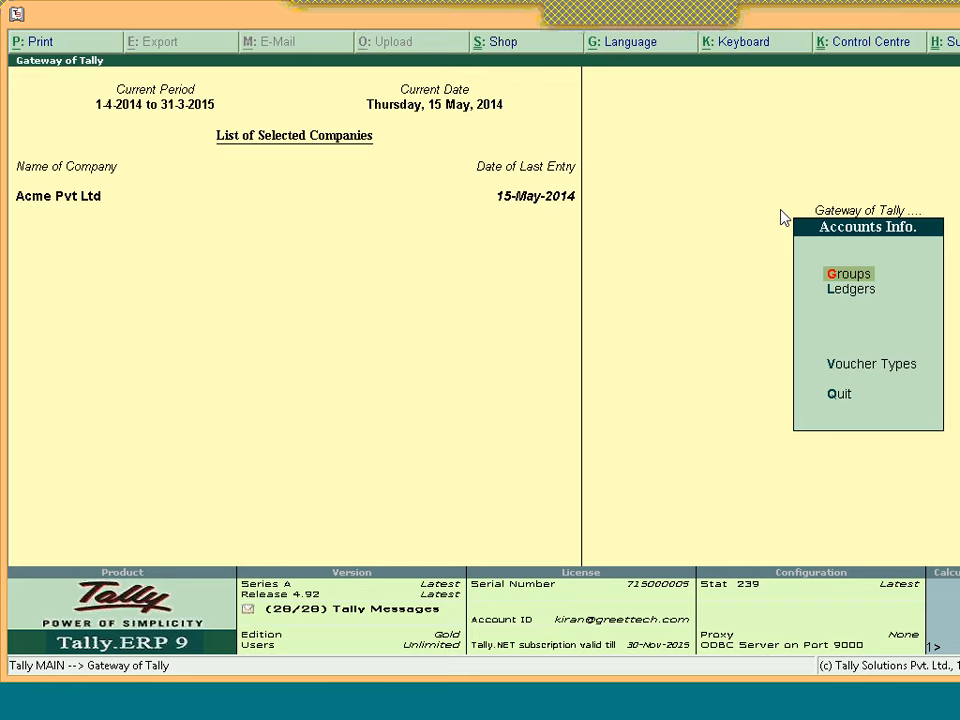
key("Escape")
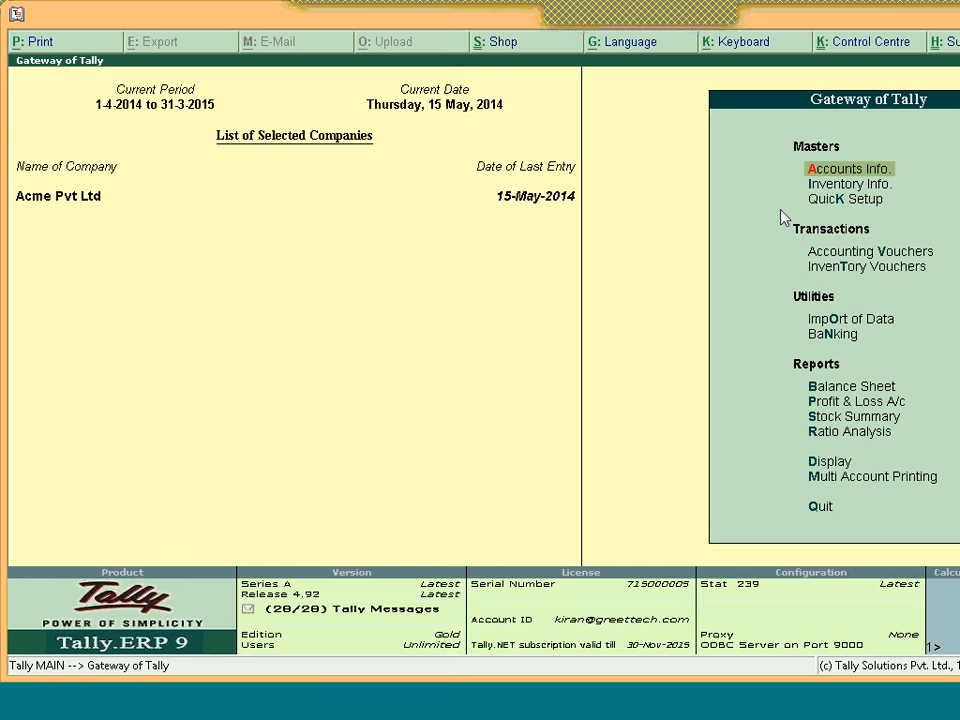
key("i")
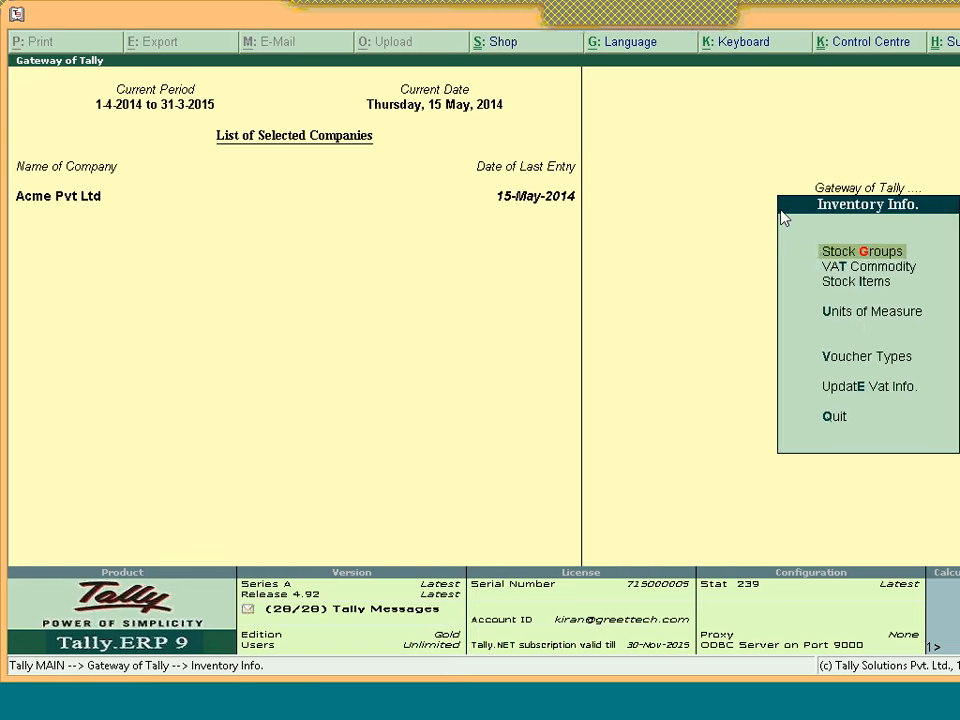
key("Down")
key("Down")
key("Return")
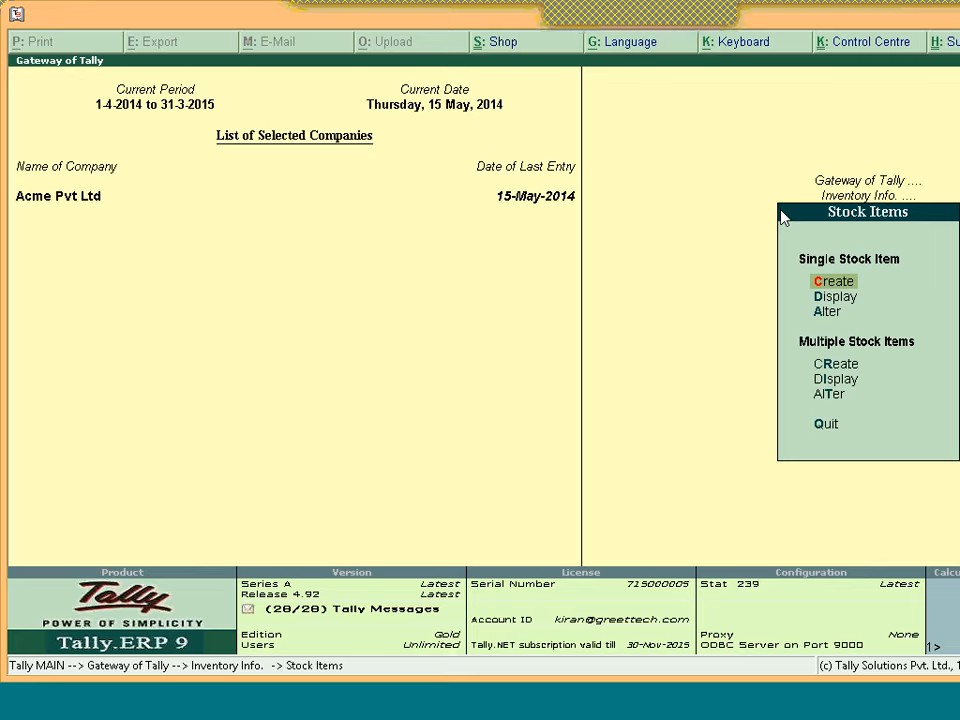
key("Return")
type("Item1")
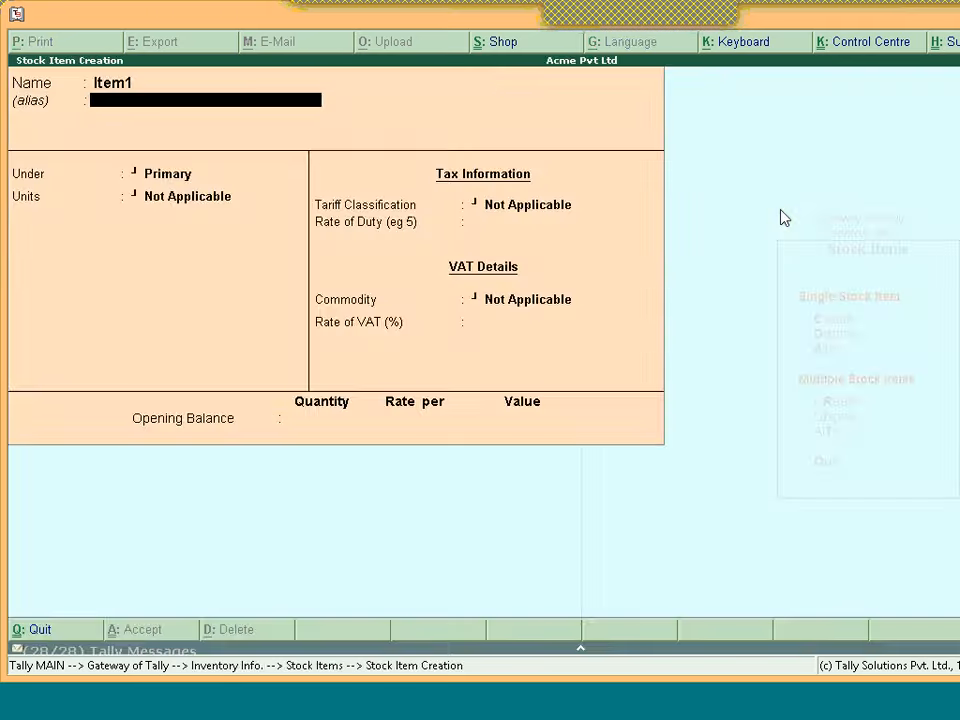
key("Return")
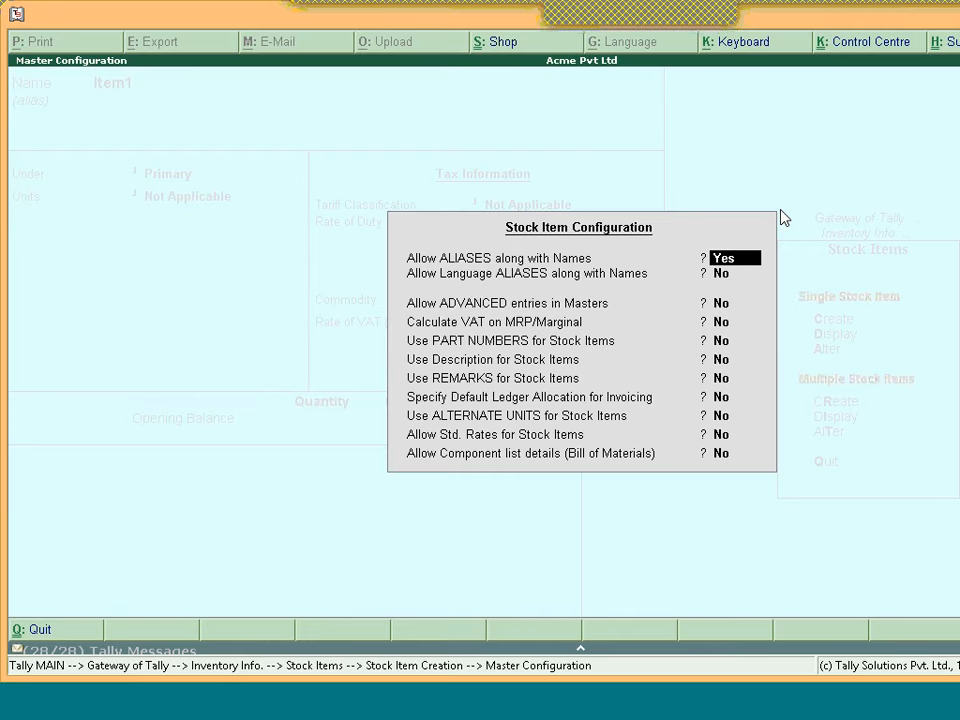
key("Return")
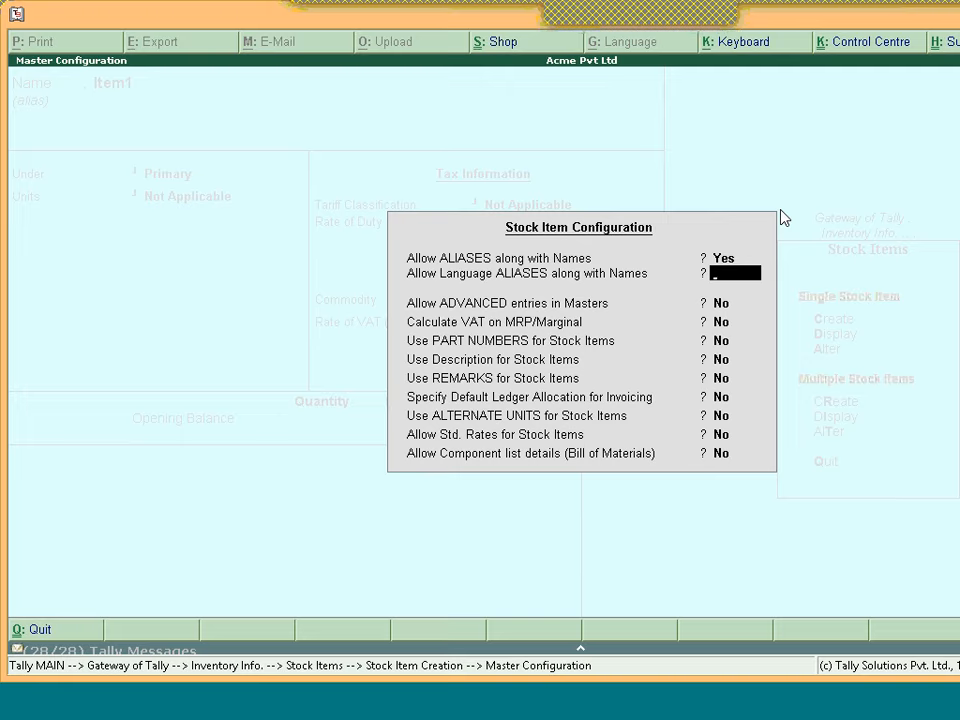
key("Escape")
key("Escape")
key("y")
key("Escape")
key("Escape")
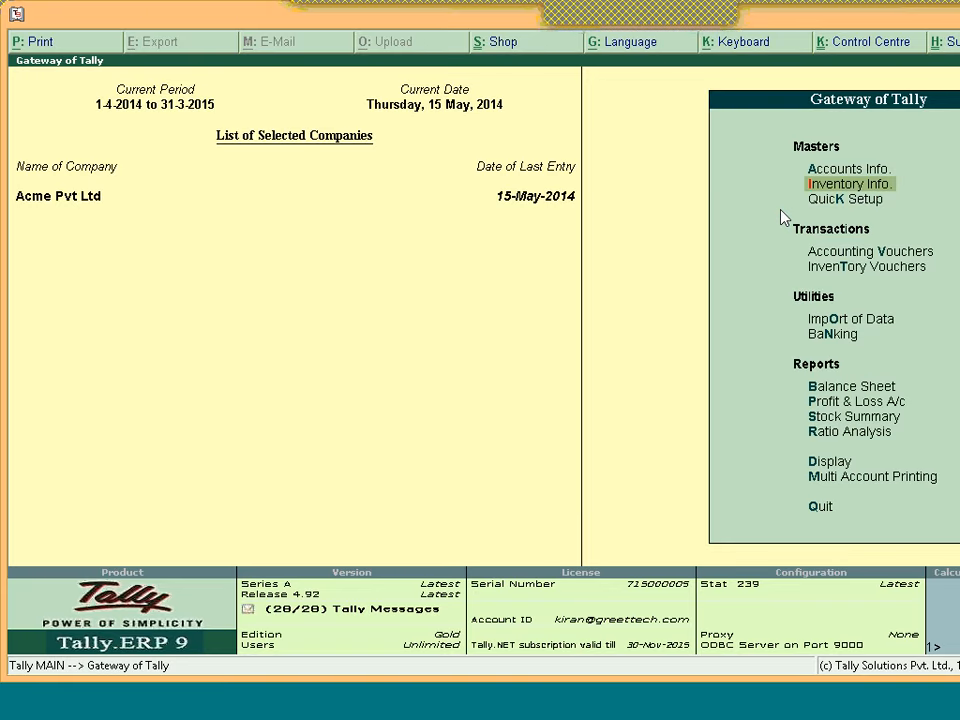
Start a new Sales voucher using the Not Applicable voucher class
key("Up")
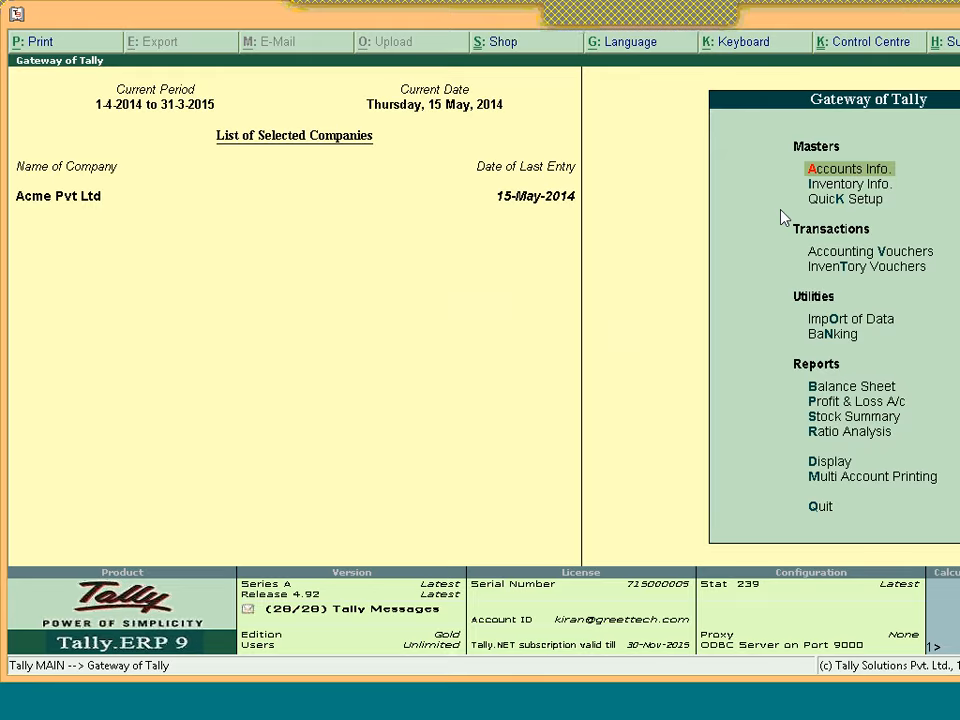
key("Down")
key("v")
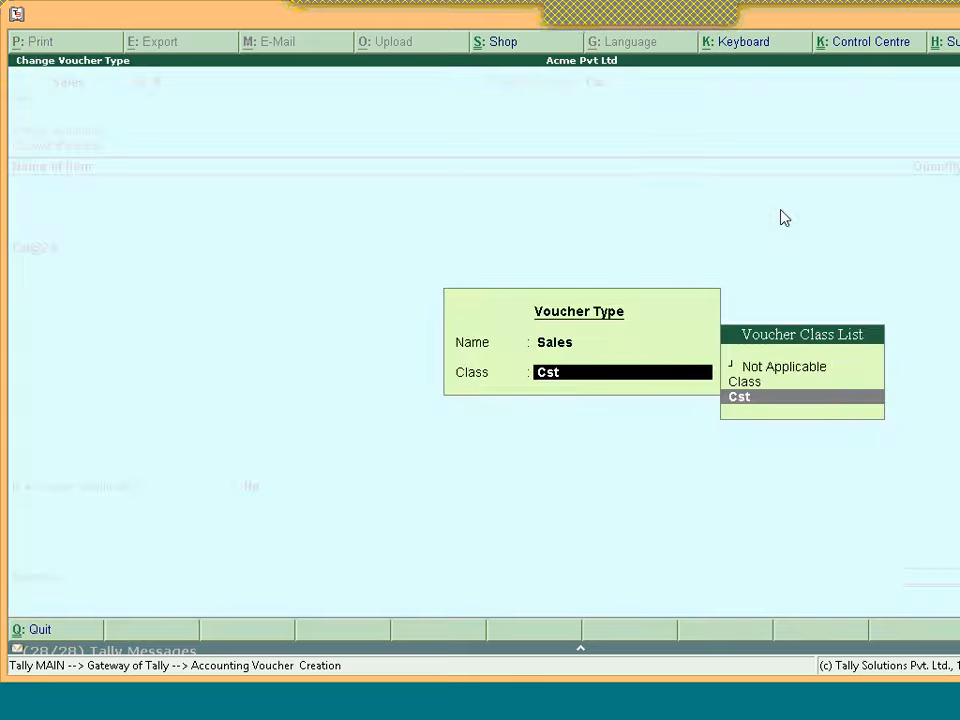
key("Return")
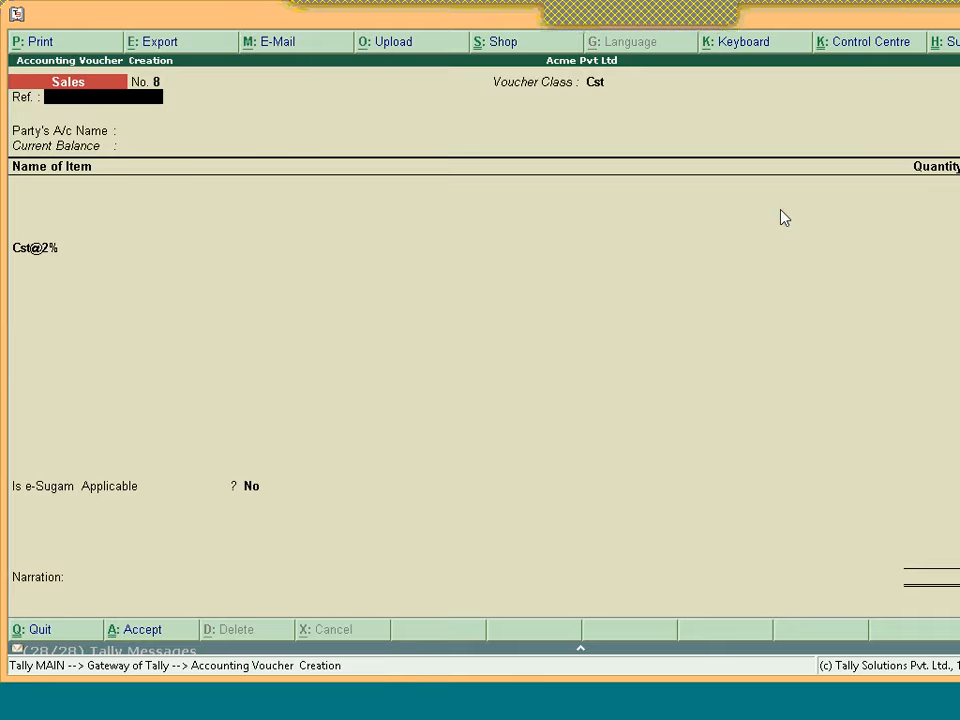
key("F8")
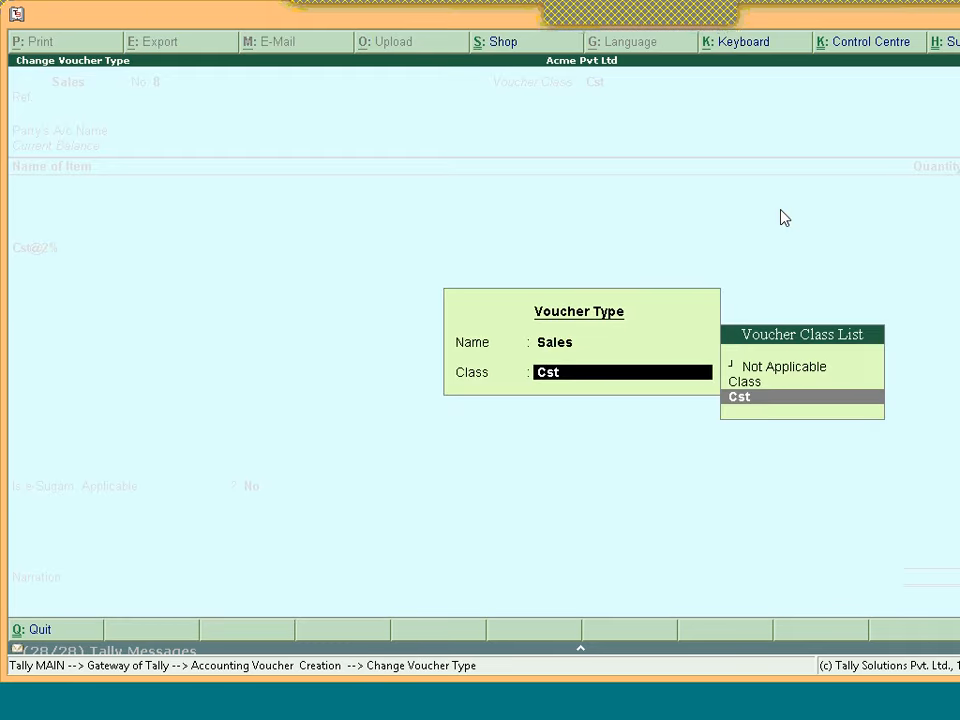
key("Up")
key("Up")
key("Return")
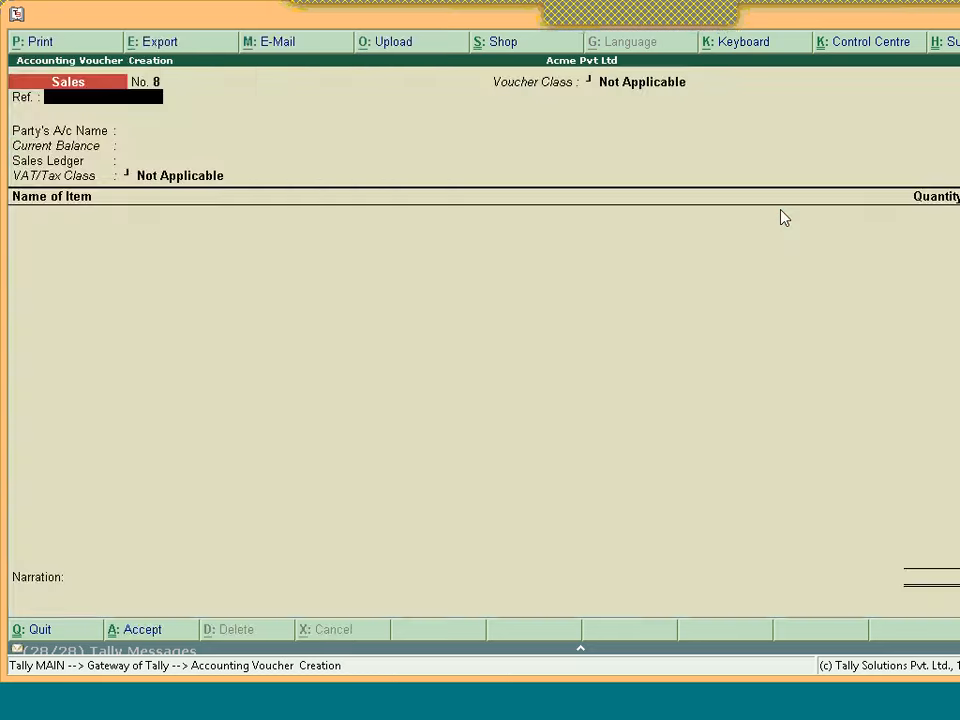
Set 'Use Additional Description(s) for Item Name' to Yes in the Sales Invoice Configuration
key("F12")
key("Down")
key("Down")
key("Down")
key("Down")
key("Down")
key("Down")
key("Down")
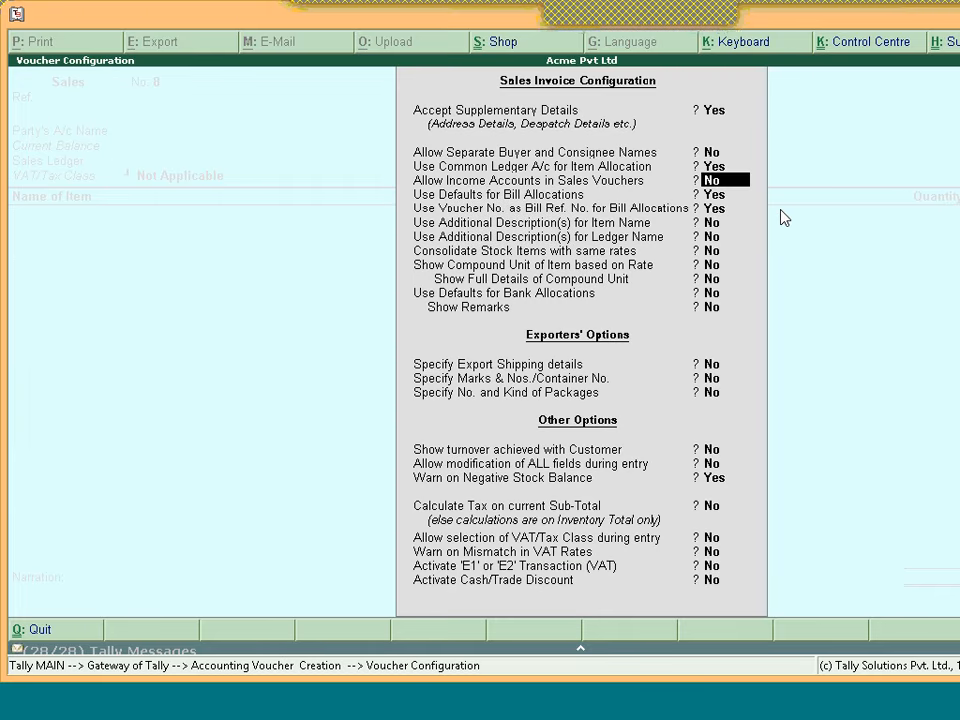
key("Down")
key("Down")
key("Down")
key("Down")
key("Down")
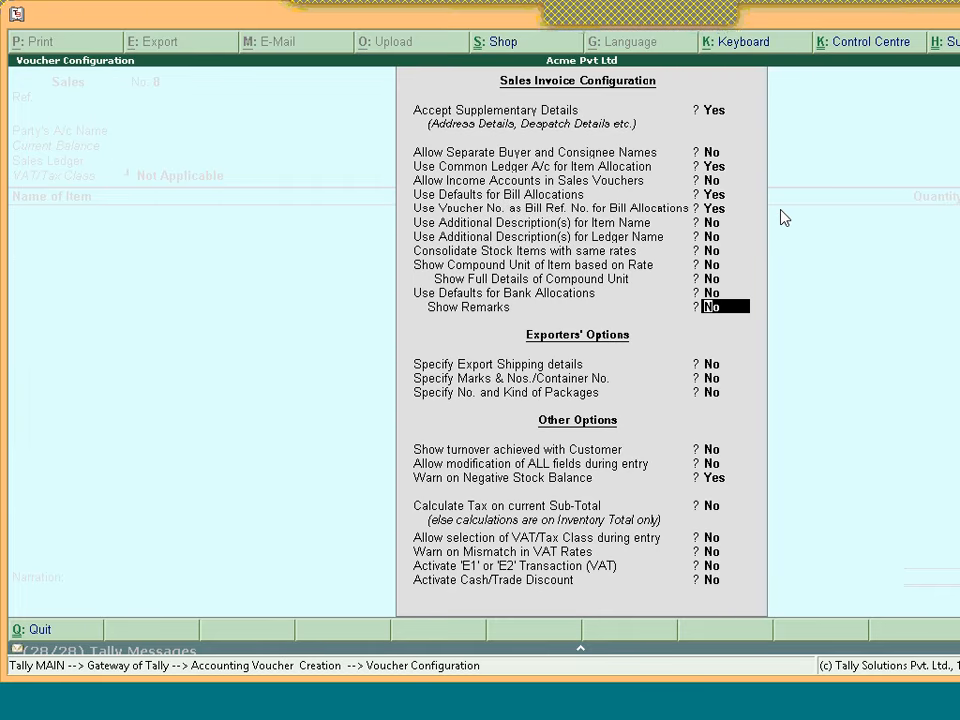
key("Up")
key("Up")
key("Up")
key("Up")
key("Up")
key("Up")
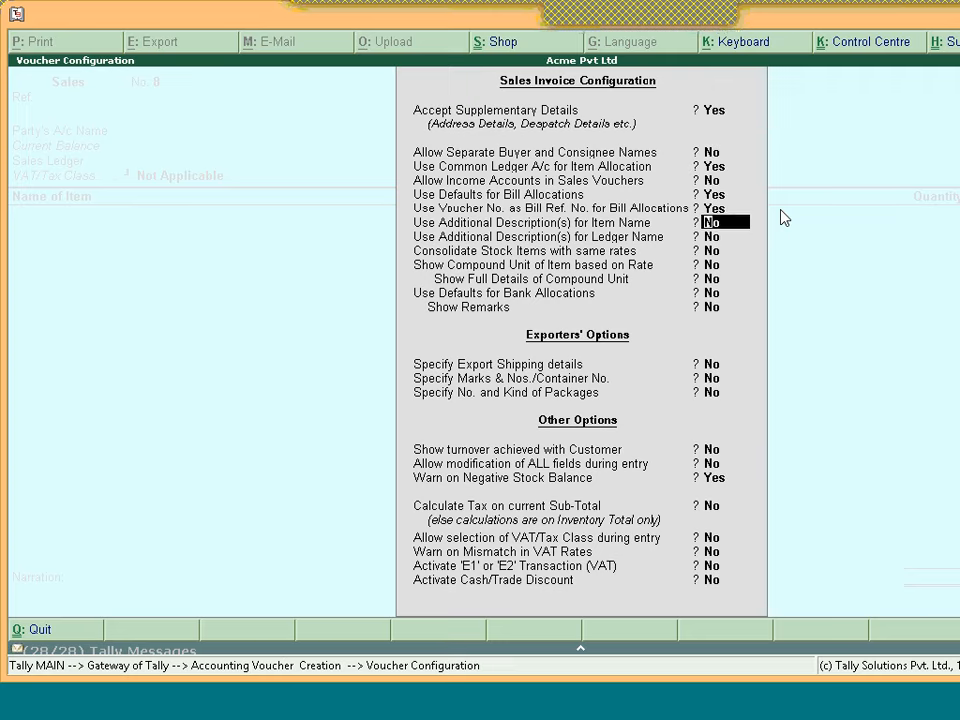
key("y")
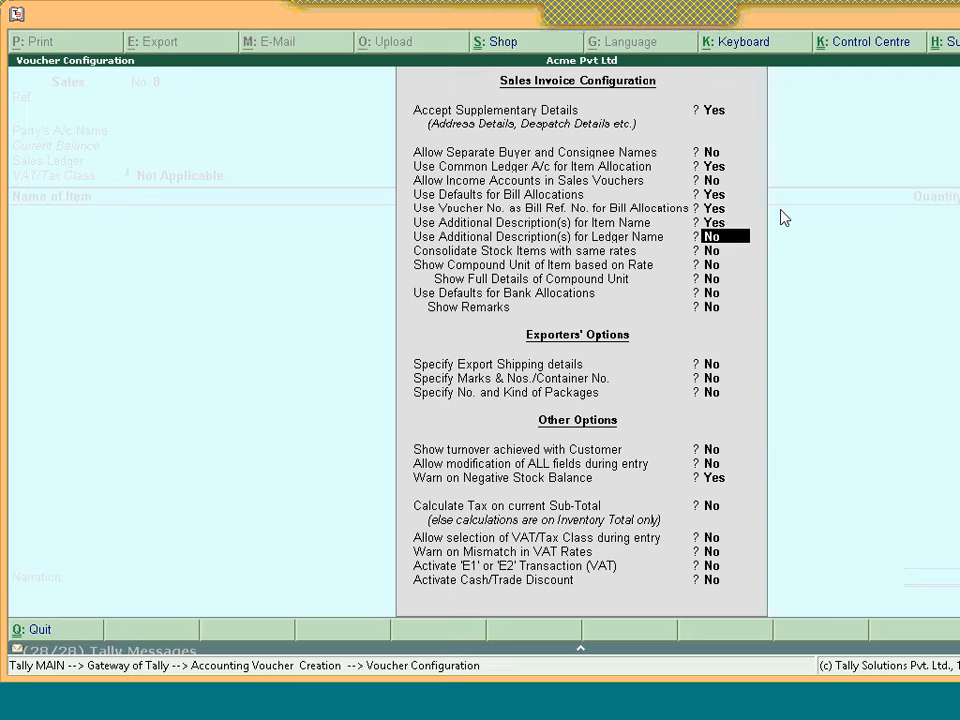
key("Down")
key("Down")
key("Down")
key("Down")
key("Down")
key("Down")
key("Down")
key("Down")
key("Down")
key("Down")
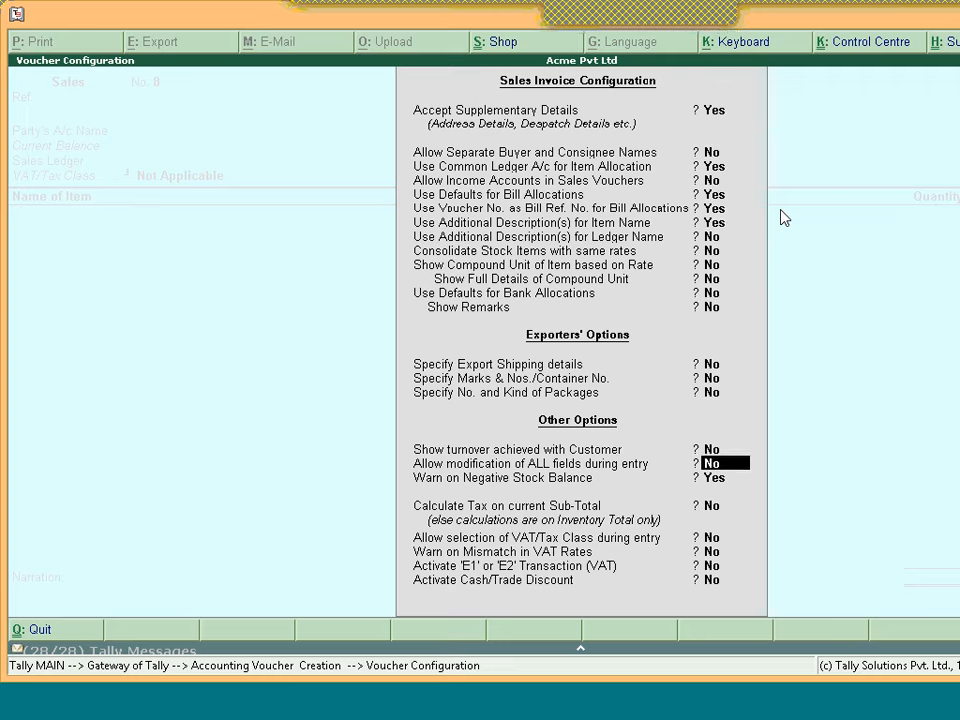
key("Down")
key("Down")
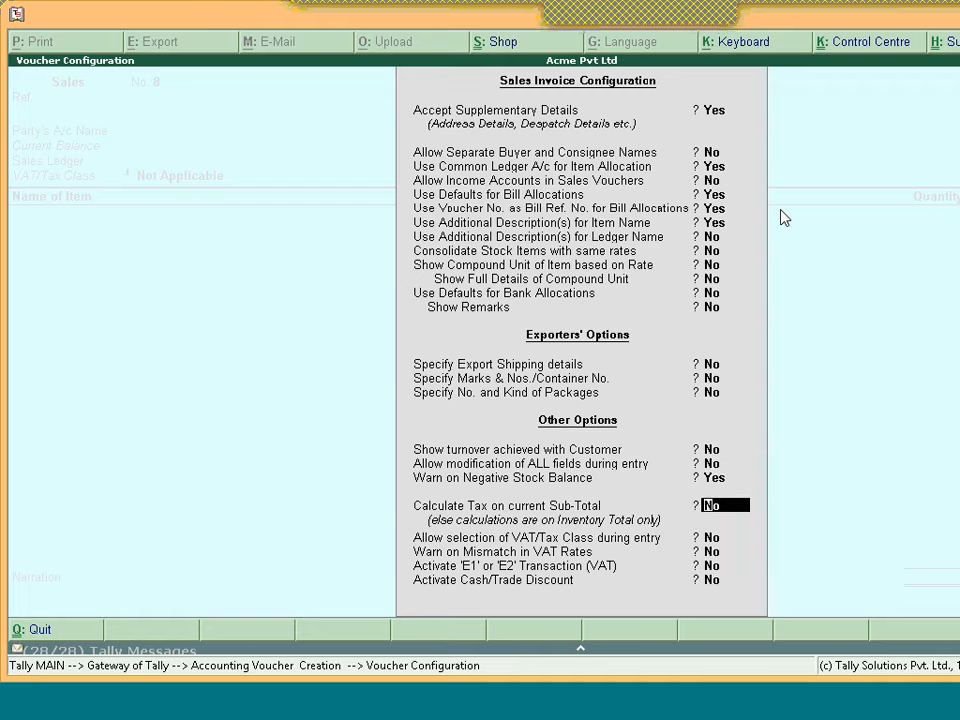
key("Down")
key("Down")
key("Down")
key("Down")
key("Return")
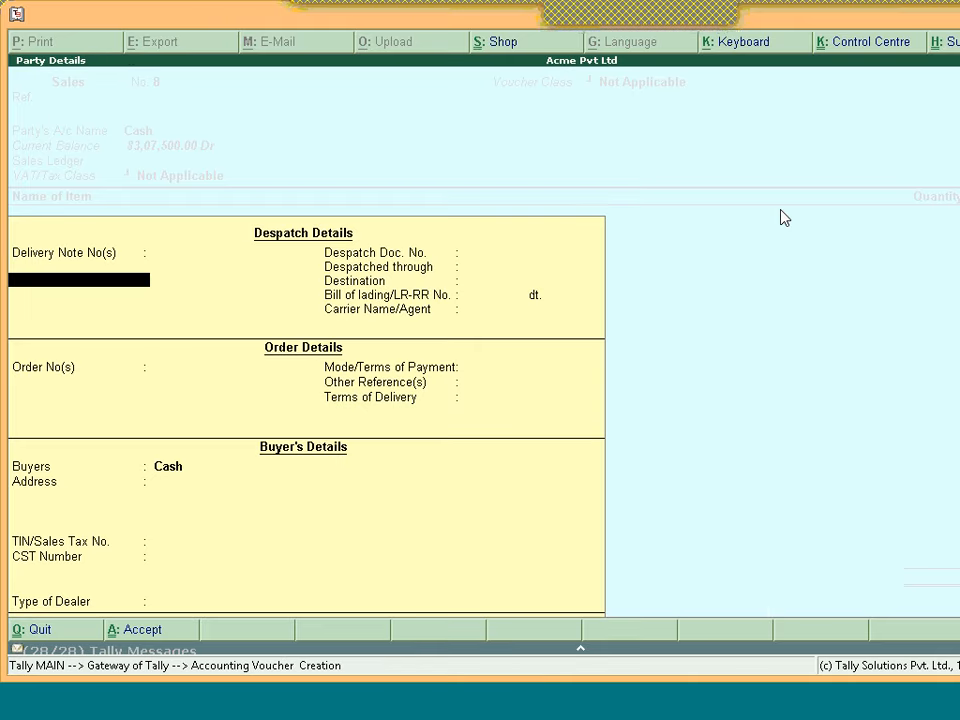
Bill 52 nos of Item described as 243243 to Cash and save voucher No. 8
key("ctrl+a")
key("Return")
key("Return")
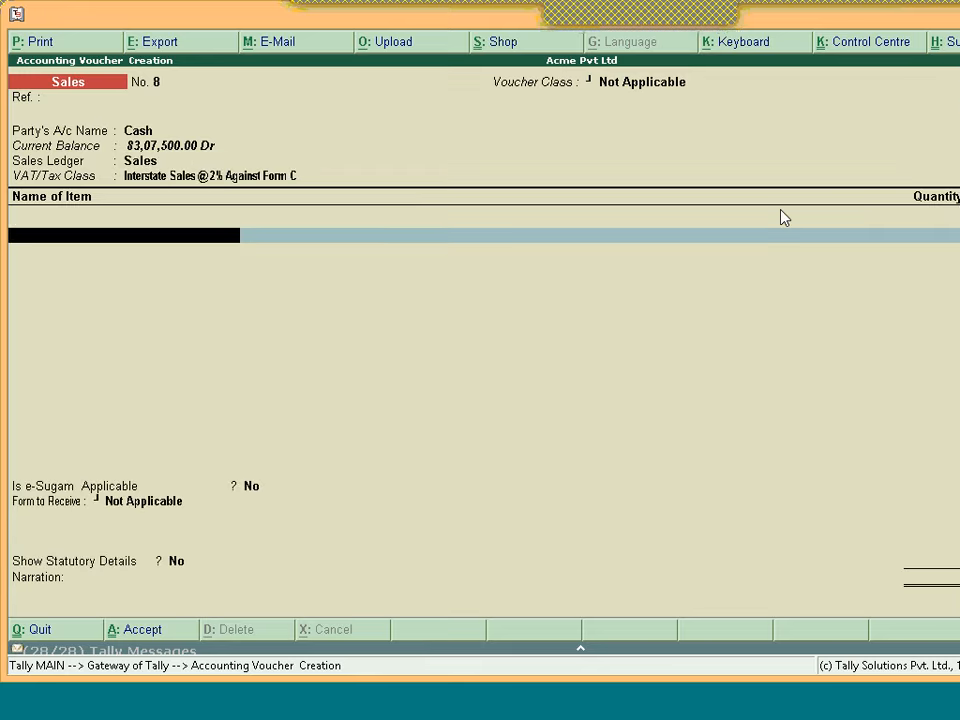
key("F8")
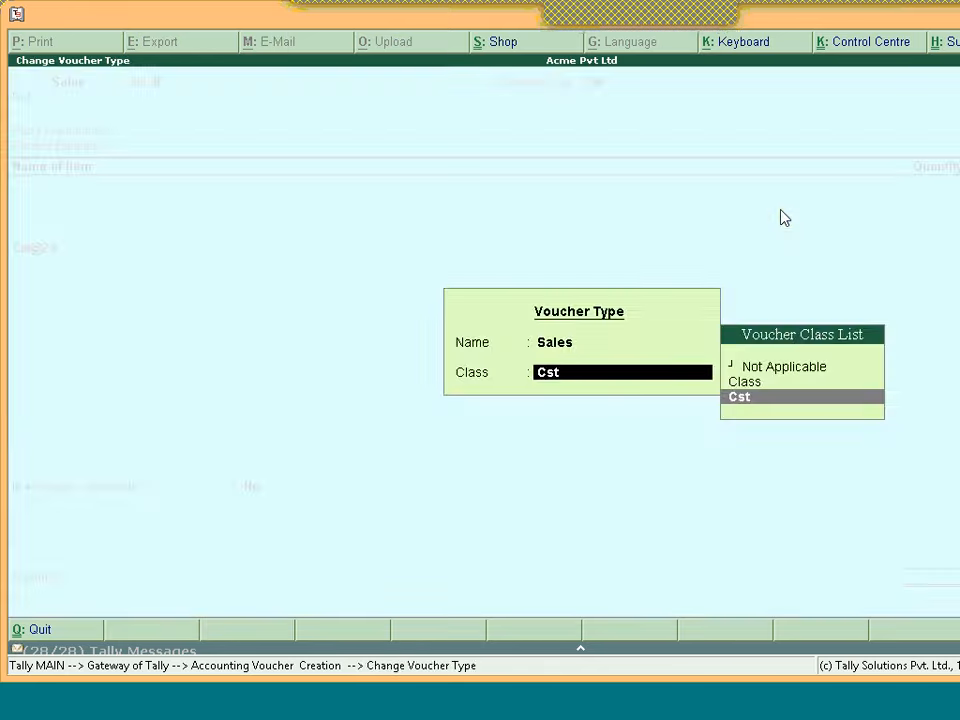
key("Escape")
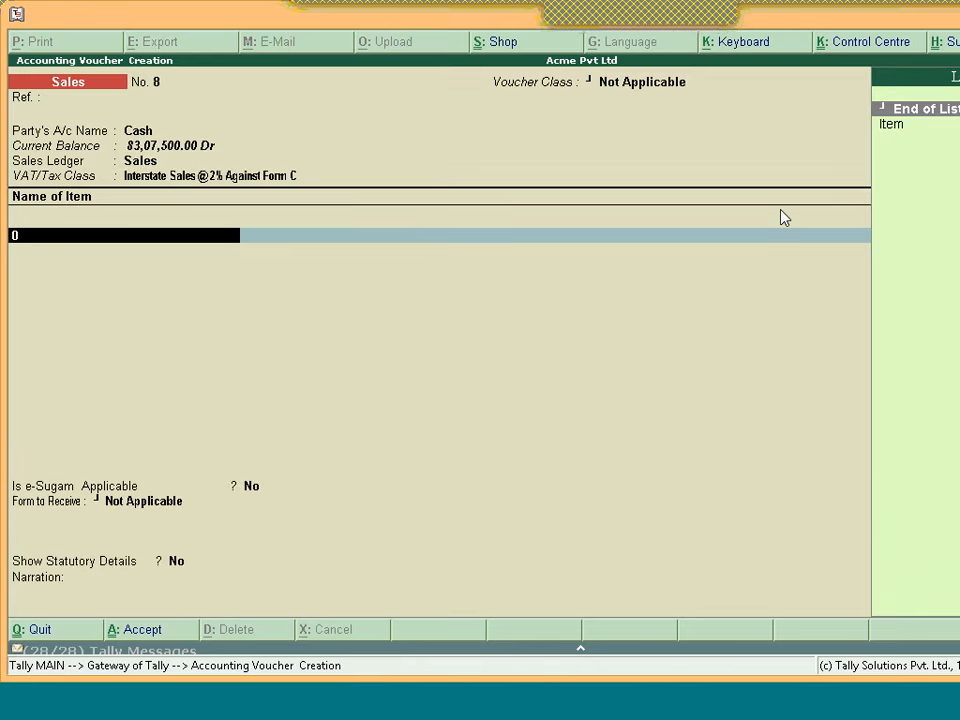
key("Return")
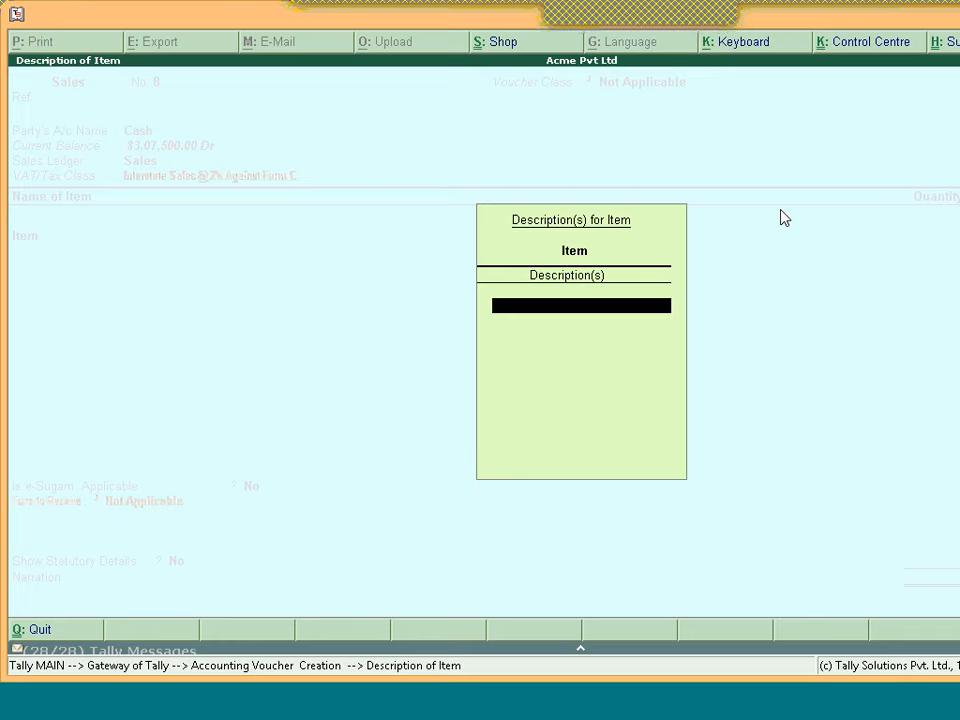
type("243243")
key("Return")
key("Return")
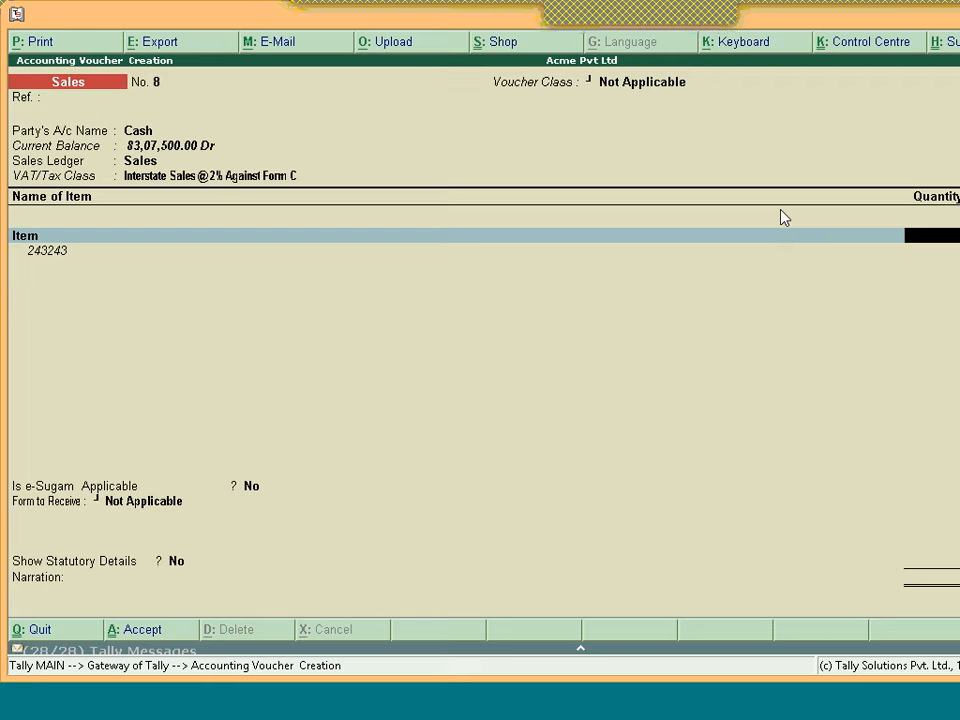
type("5")
key("Return")
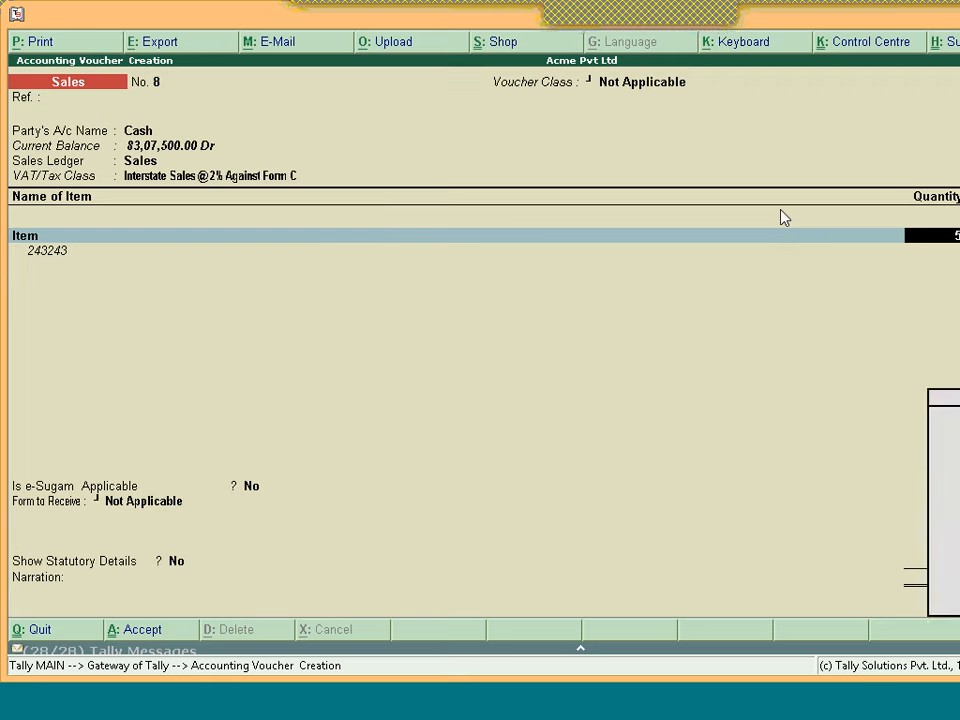
key("Return")
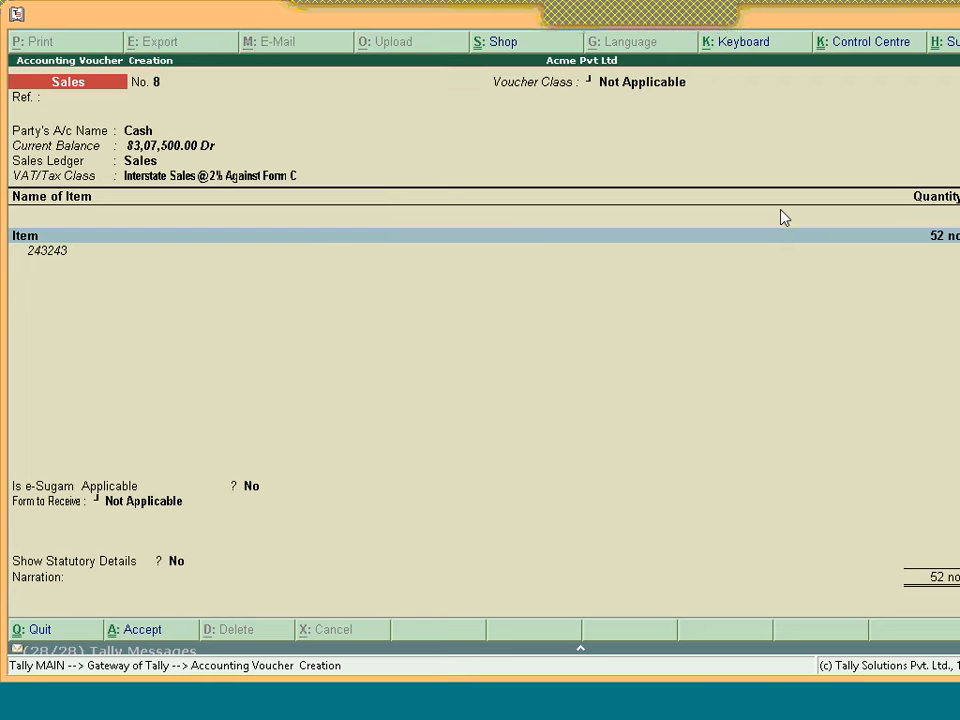
key("Return")
key("Return")
key("Return")
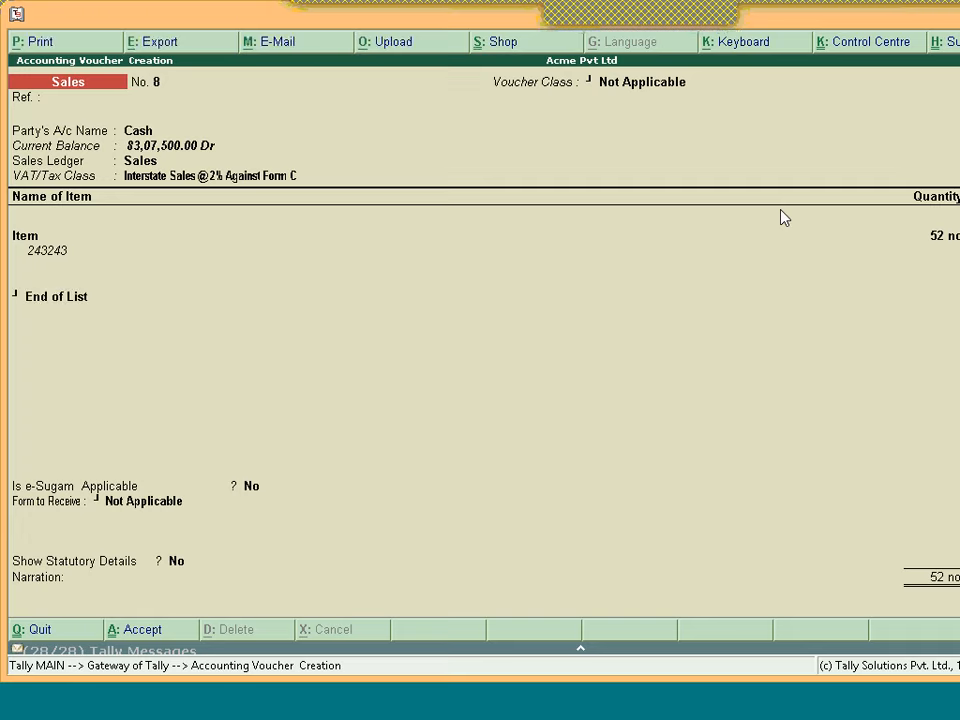
key("Return")
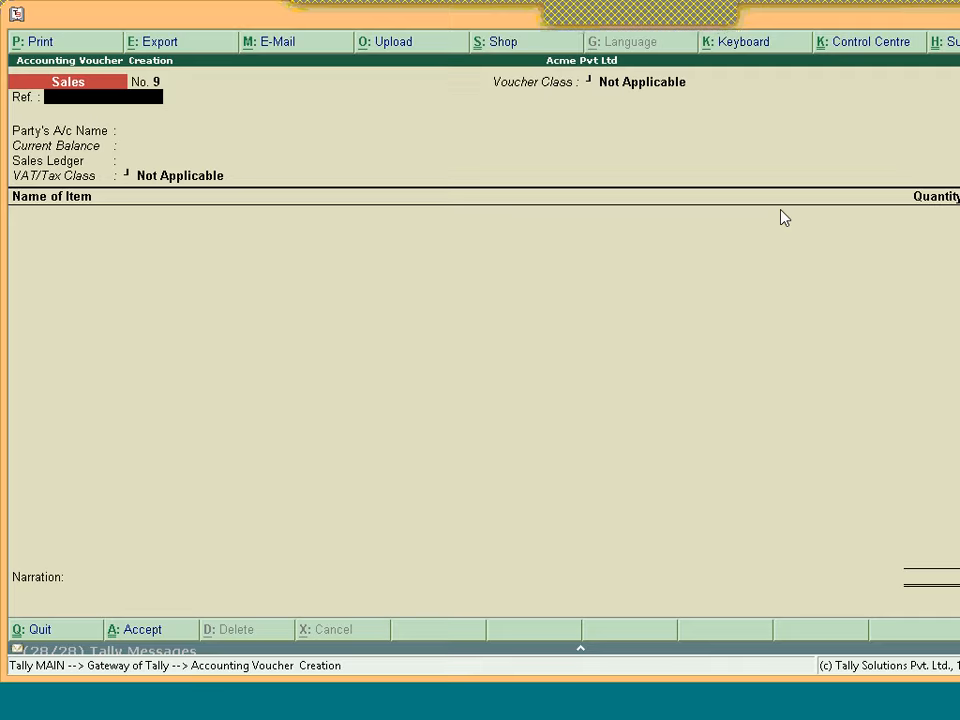
Quit voucher entry and head through Display toward the Sales Register
key("Escape")
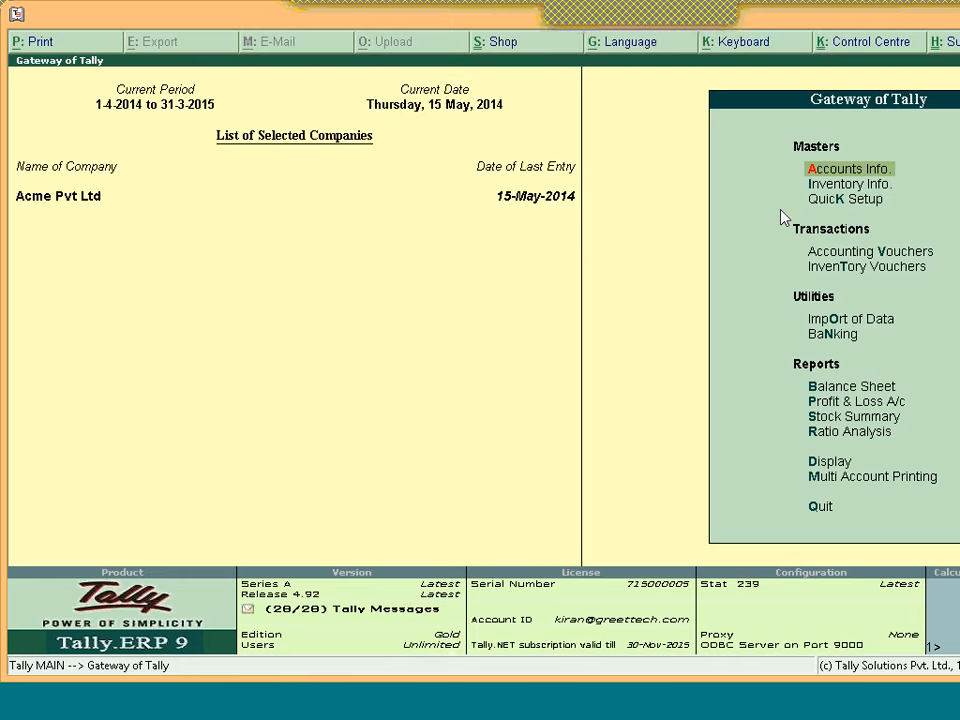
key("Escape")
key("Escape")
key("d")
key("Down")
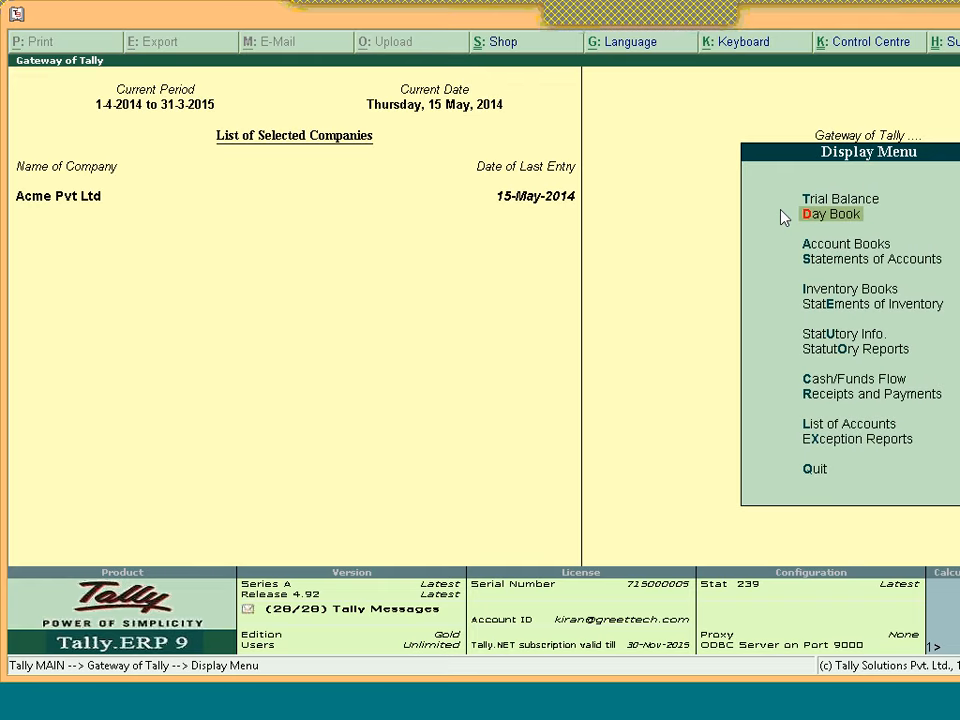
key("Down")
key("Down")
key("Down")
key("Down")
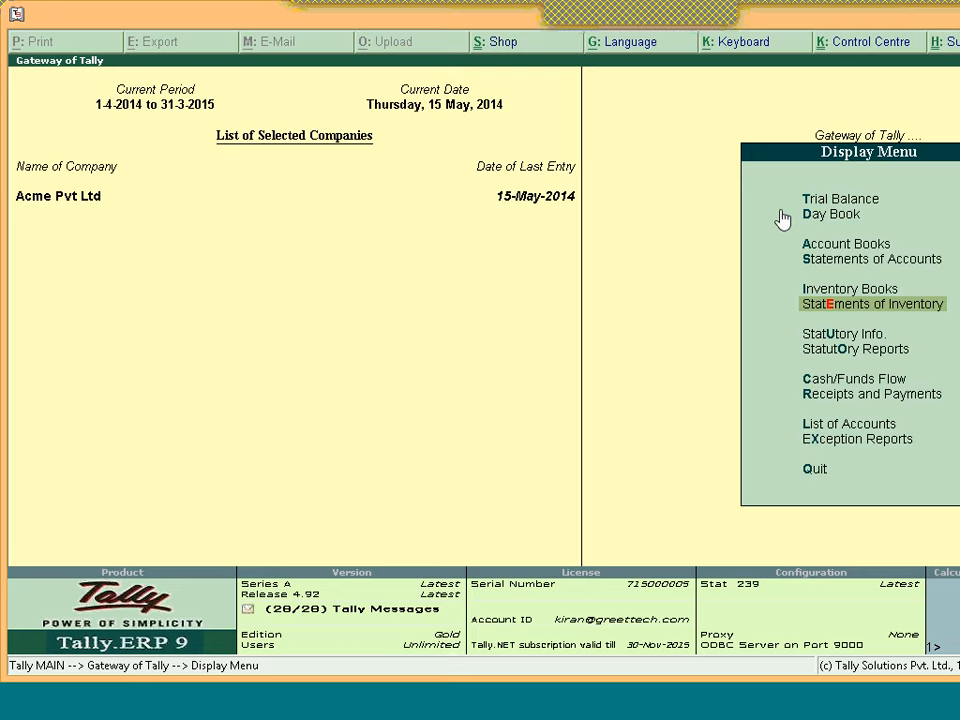
Drill into April's sales vouchers in the Sales Register with Transaction Value and Gross Revenue columns
key("a")
key("s")
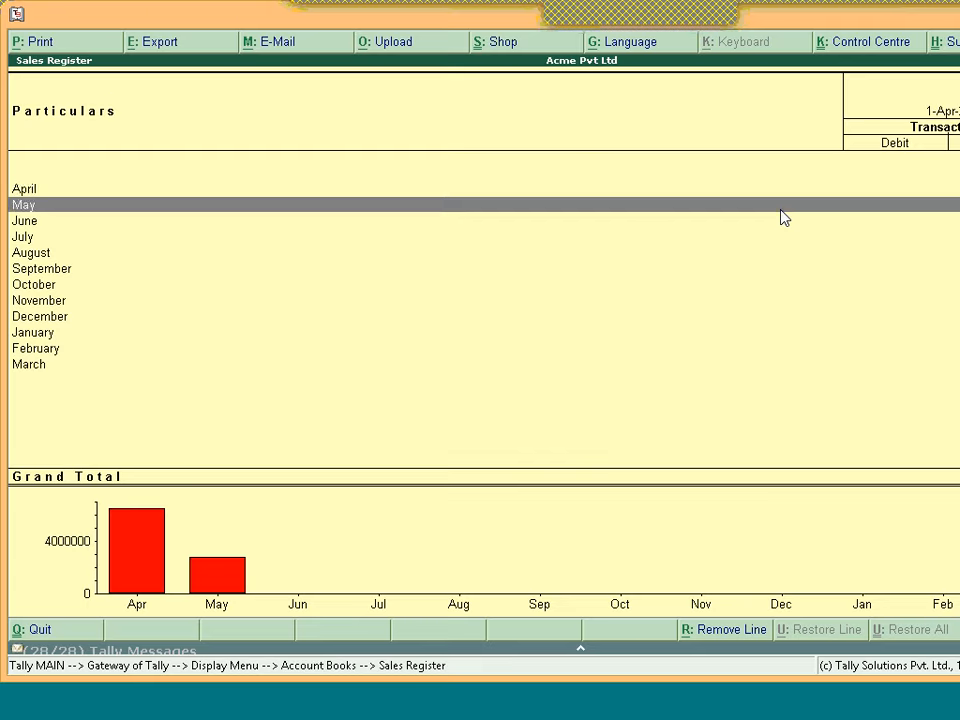
key("Up")
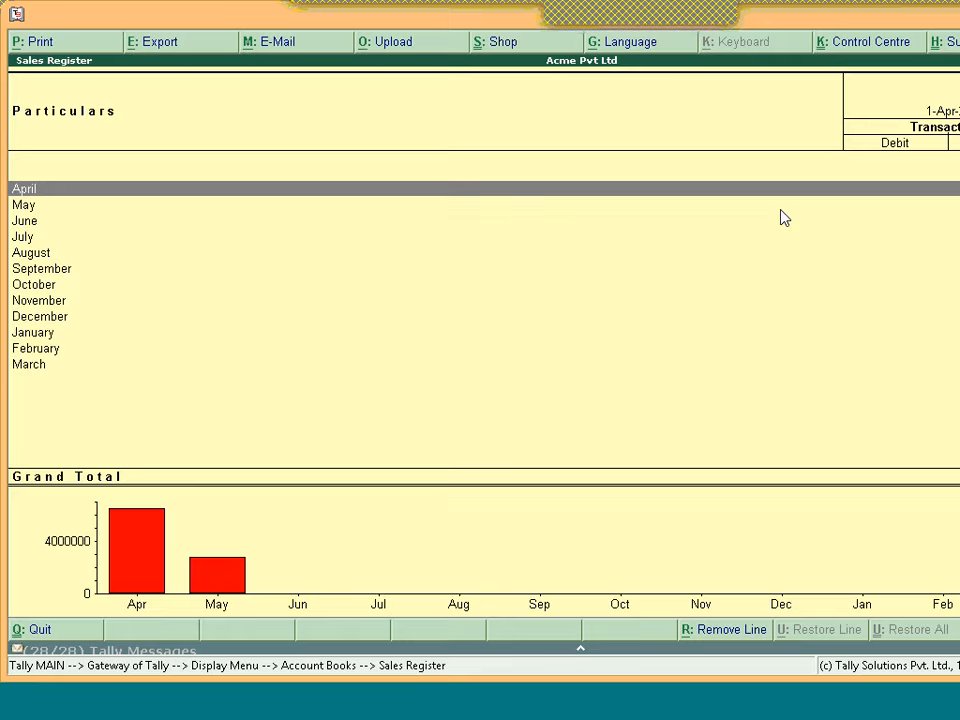
key("Return")
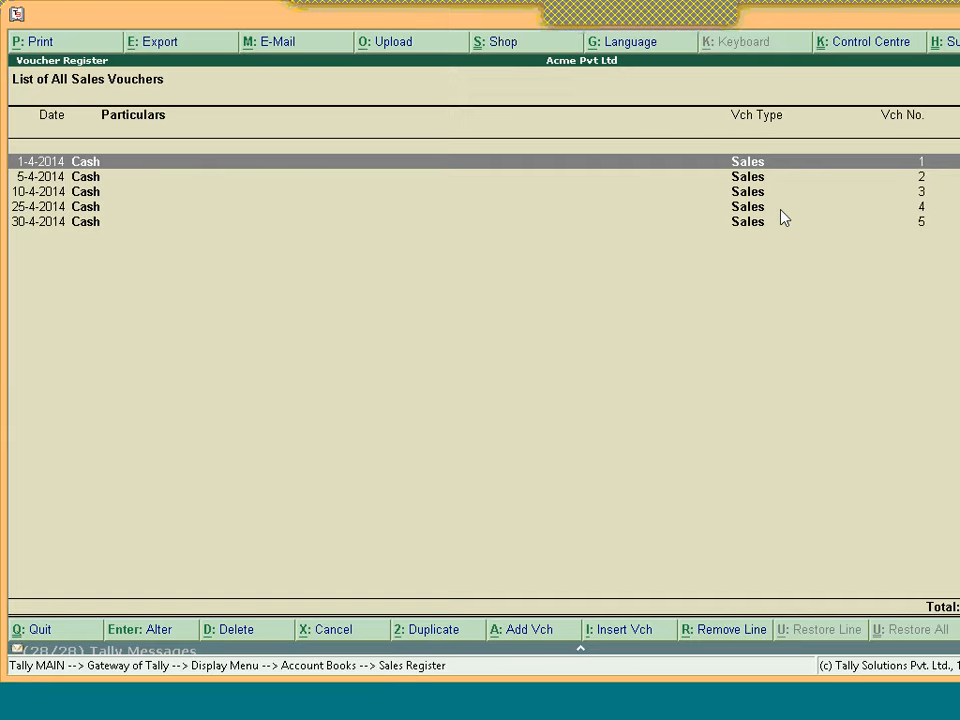
key("Escape")
key("Escape")
key("Escape")
key("Escape")
key("F7")
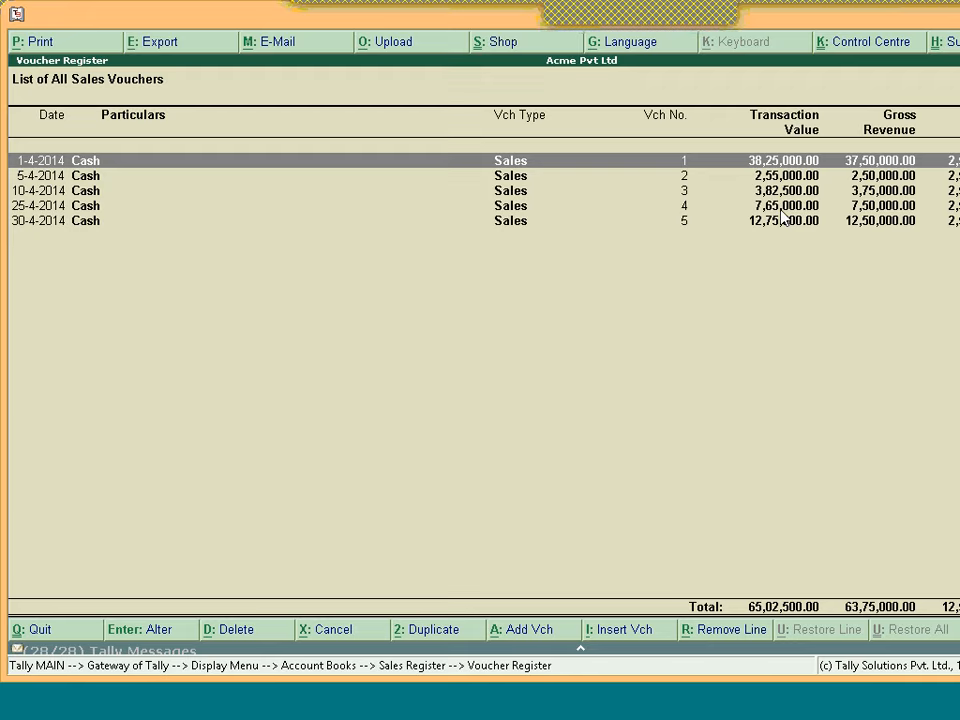
Open sales voucher No. 1 and close it without changes
key("Return")
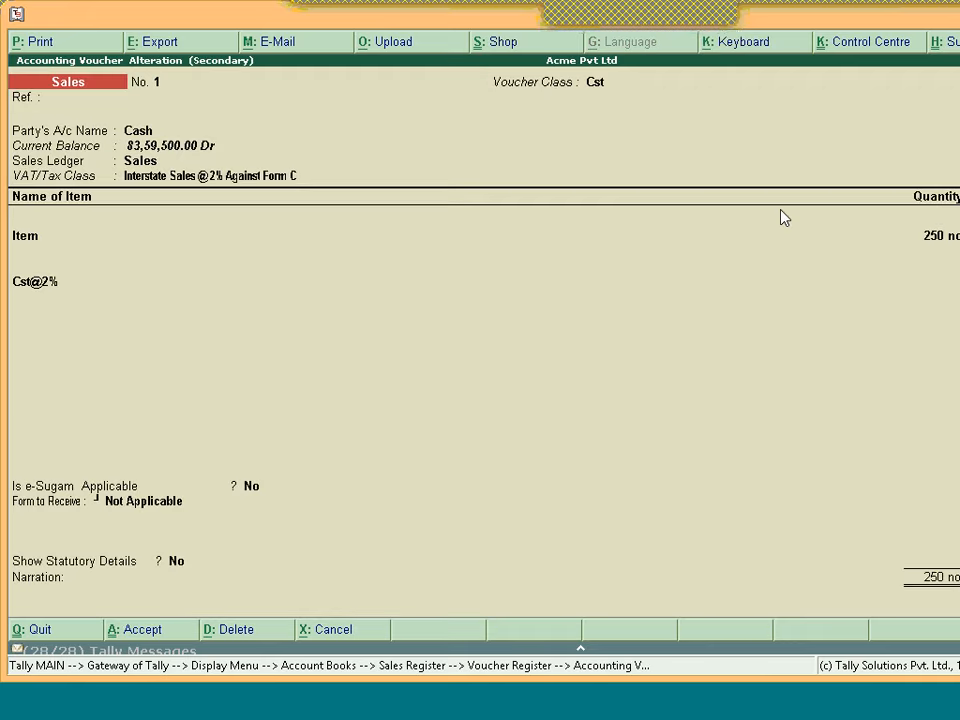
key("Escape")
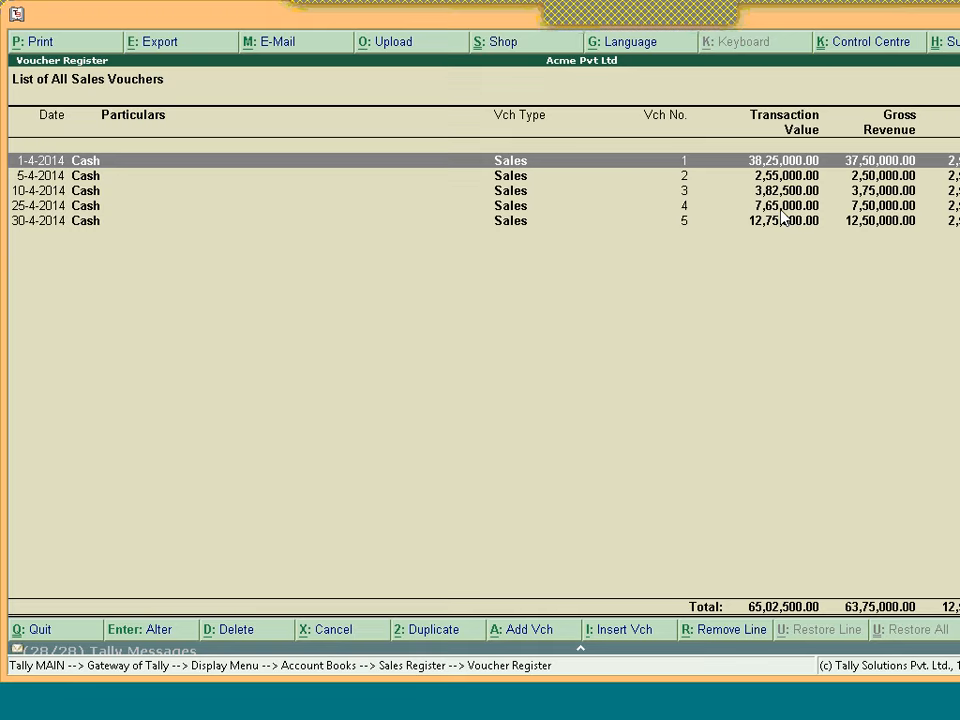
Close the Voucher Register and Sales Register and leave the Display menu
key("Escape")
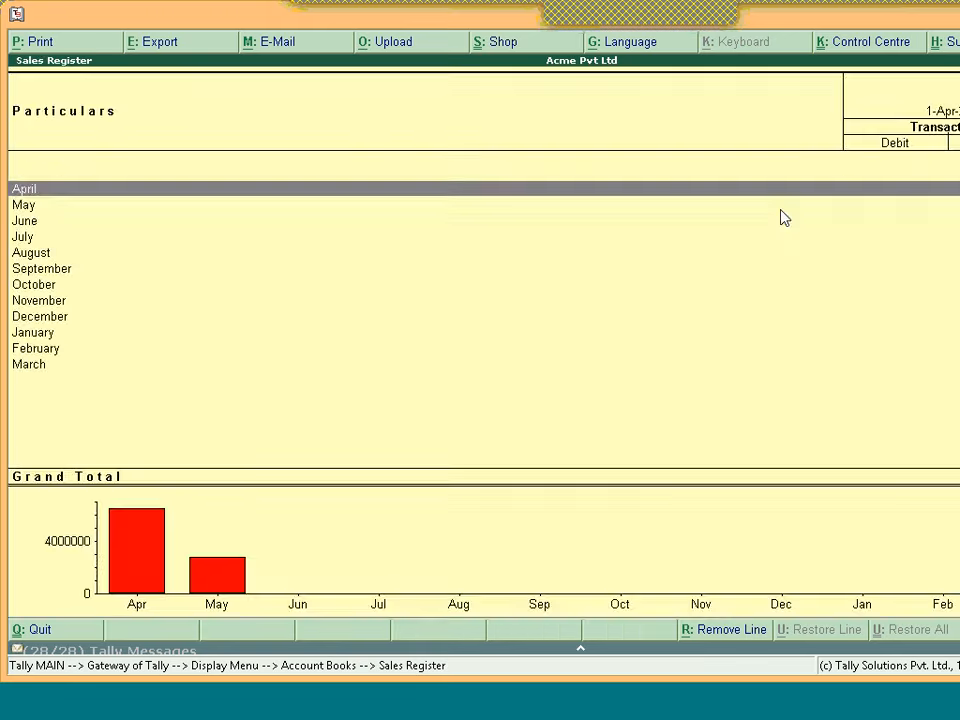
key("Escape")
key("Escape")
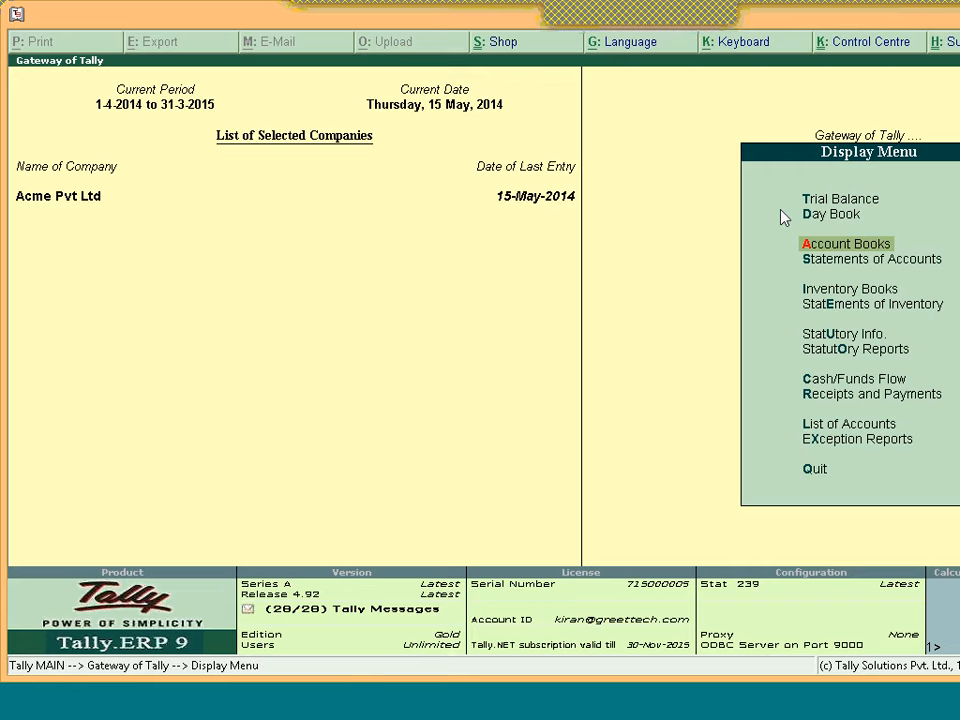
key("Escape")
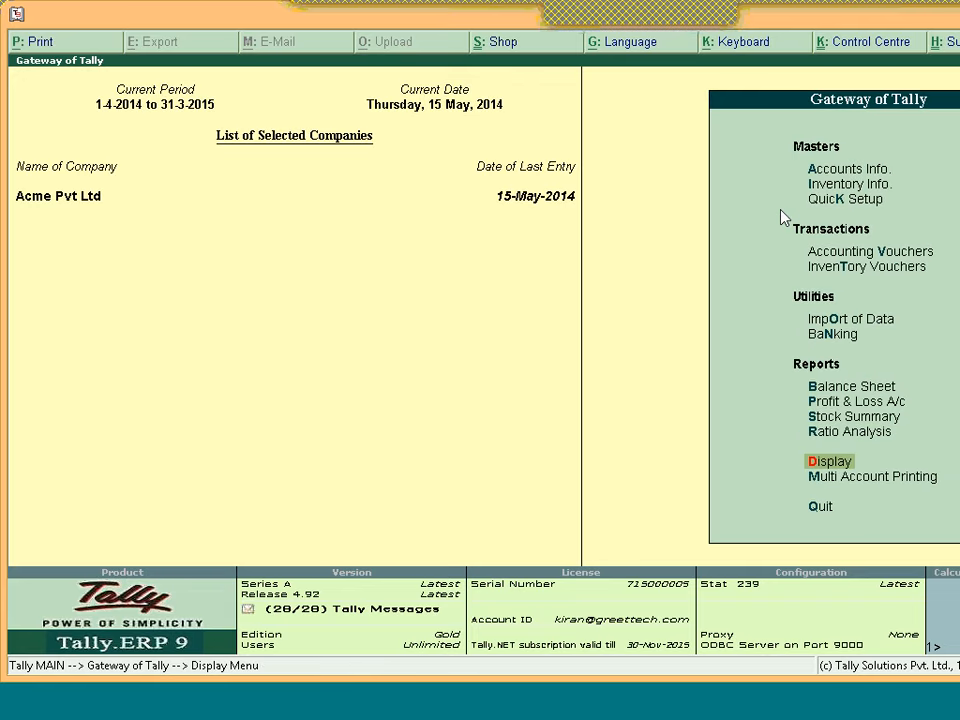
View monthly Sales statistics, list a month's sales vouchers, then return to the Gateway of Tally
key("Return")
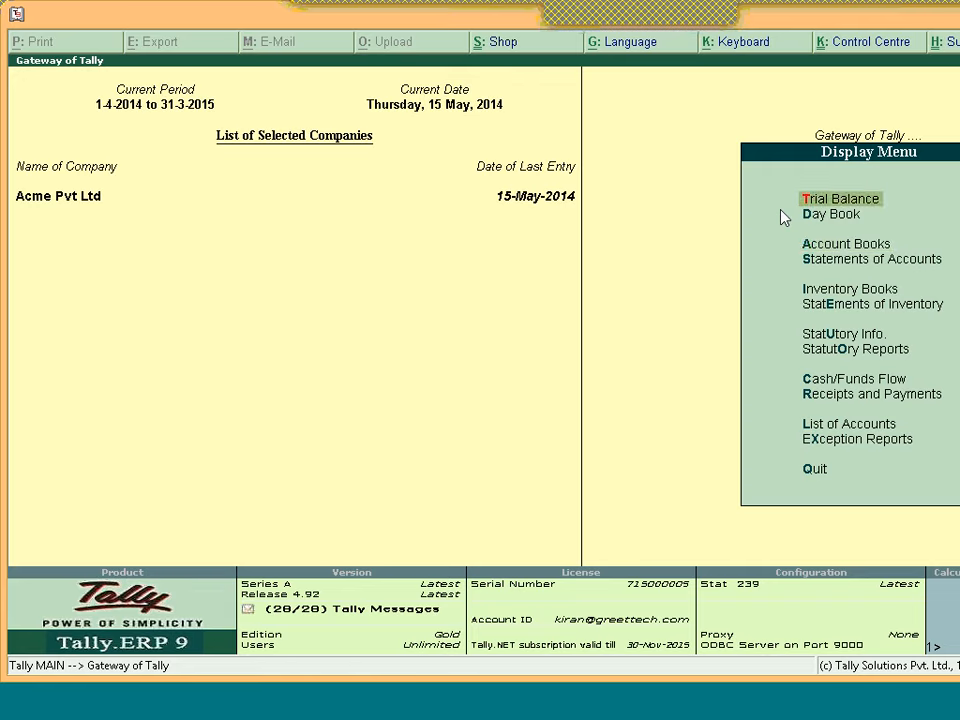
key("s")
key("Down")
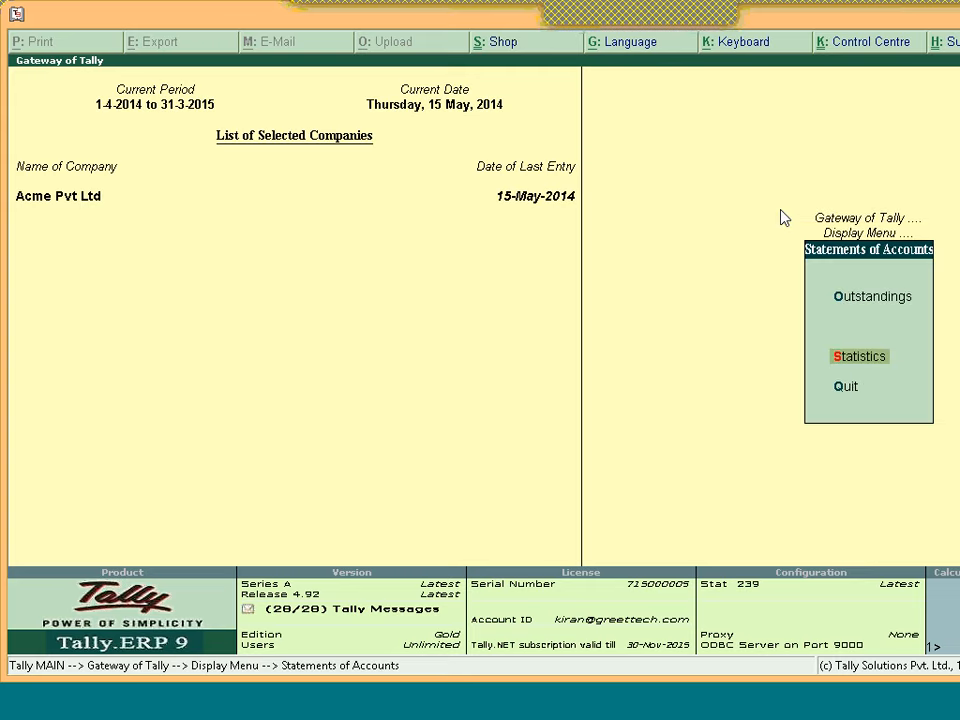
key("Return")
key("s")
key("Return")
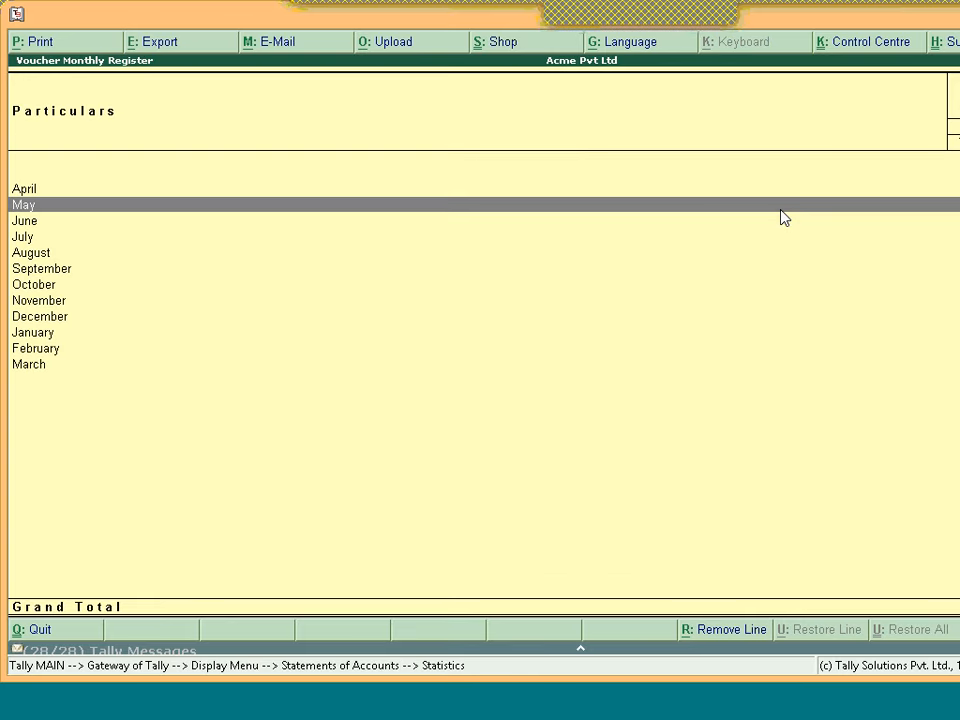
key("Return")
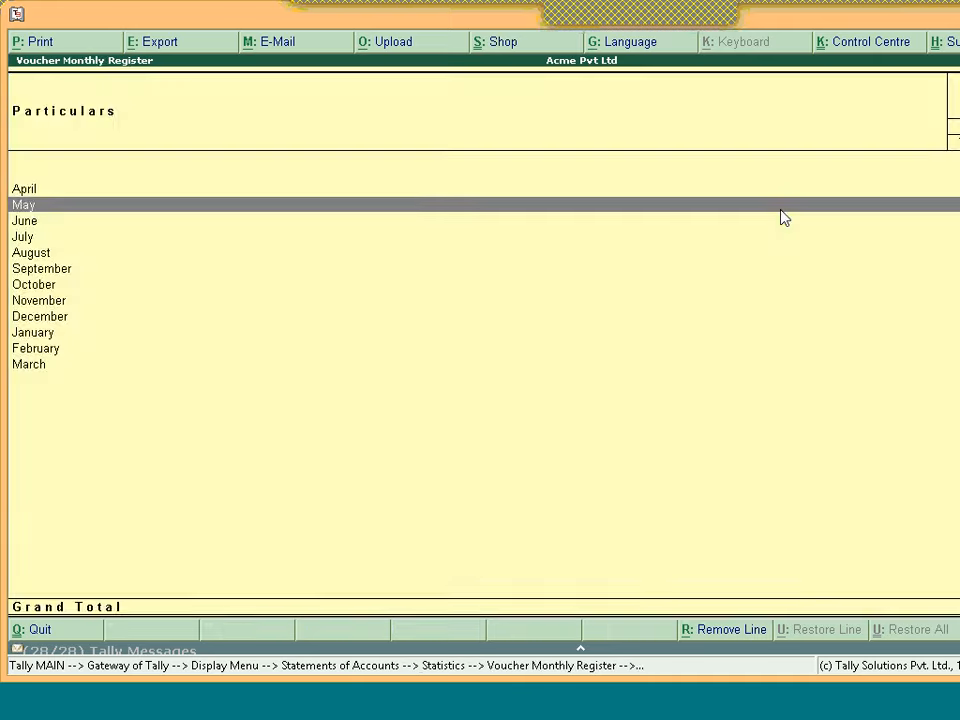
key("Escape")
key("Escape")
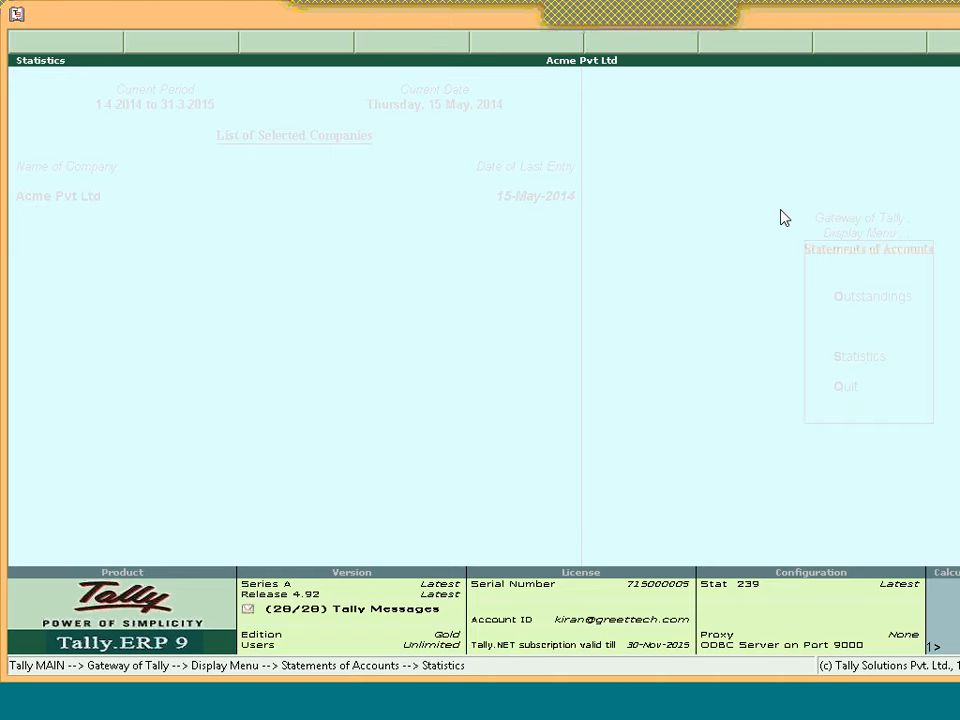
key("Escape")
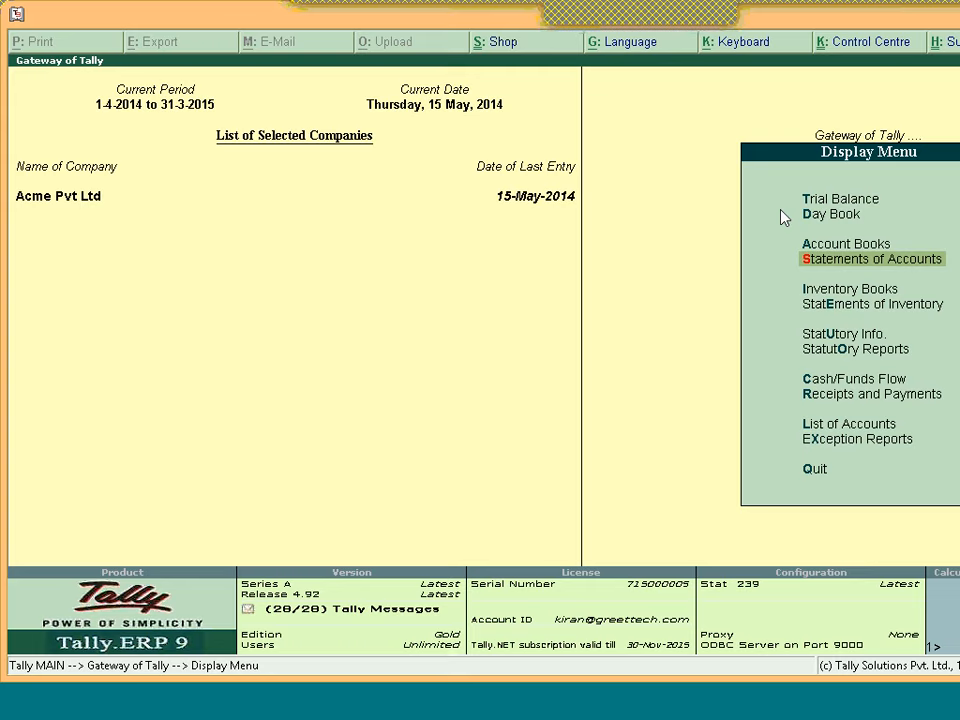
key("Escape")
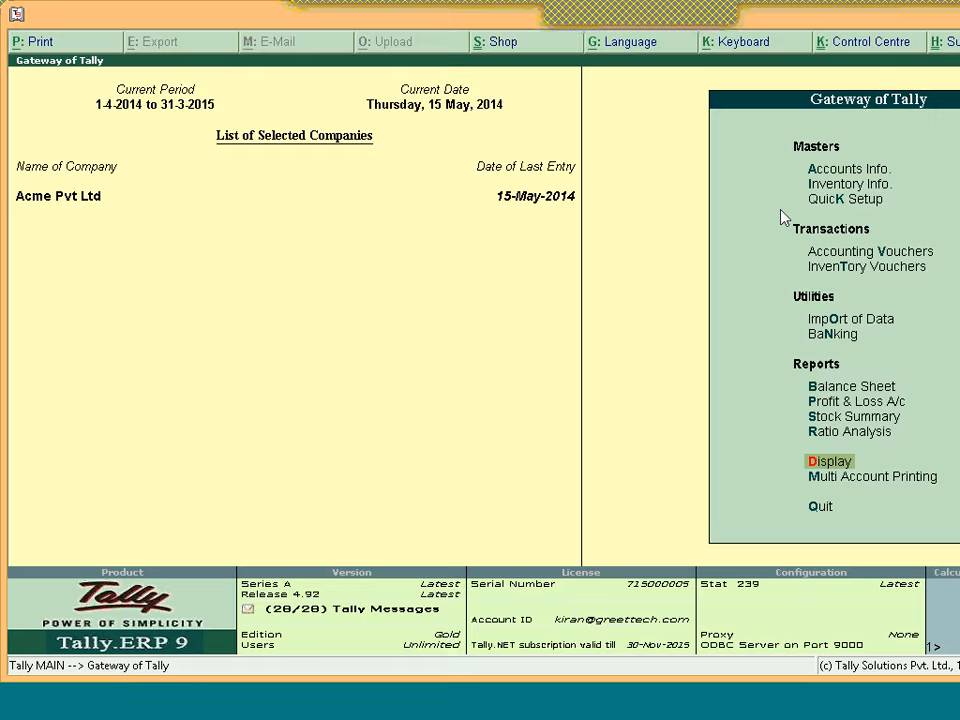
key("s")
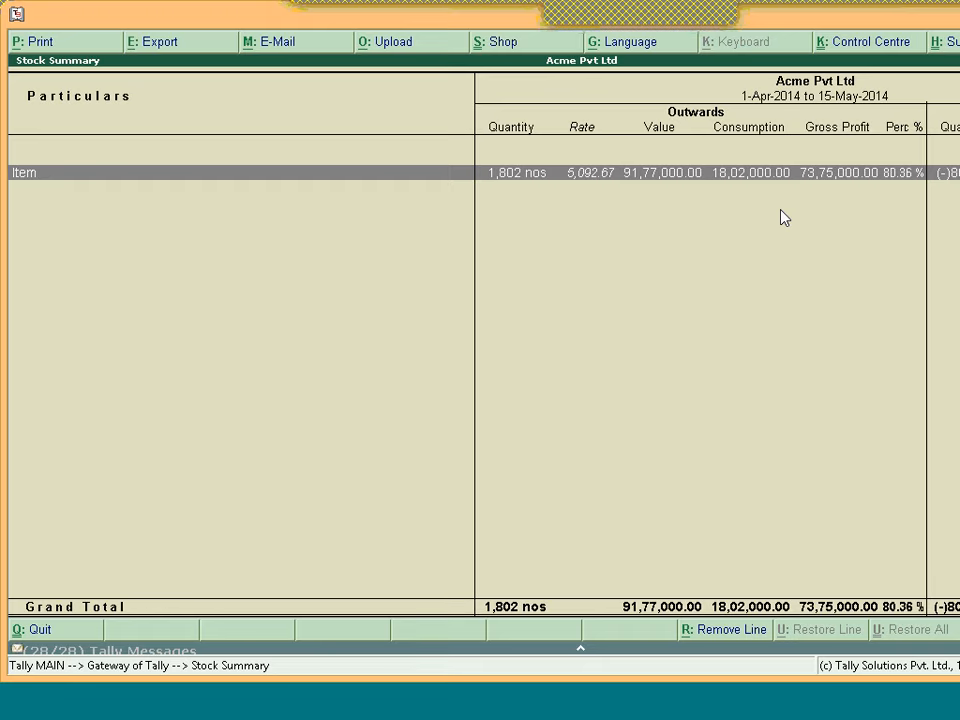
Close the Stock Summary report, declining the quit prompt
key("Escape")
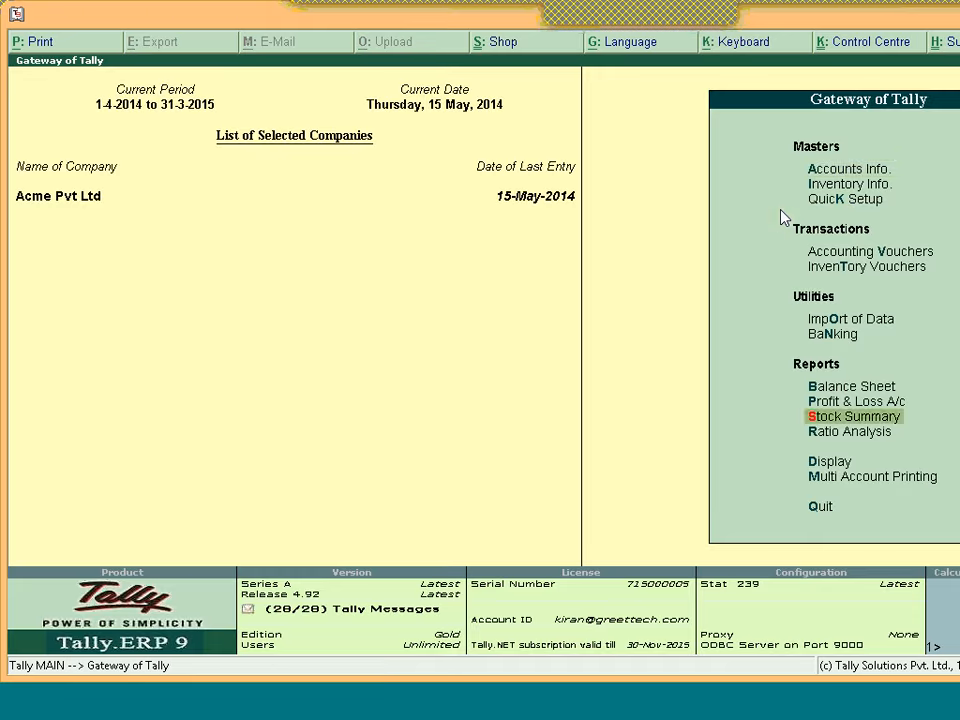
key("Escape")
key("n")
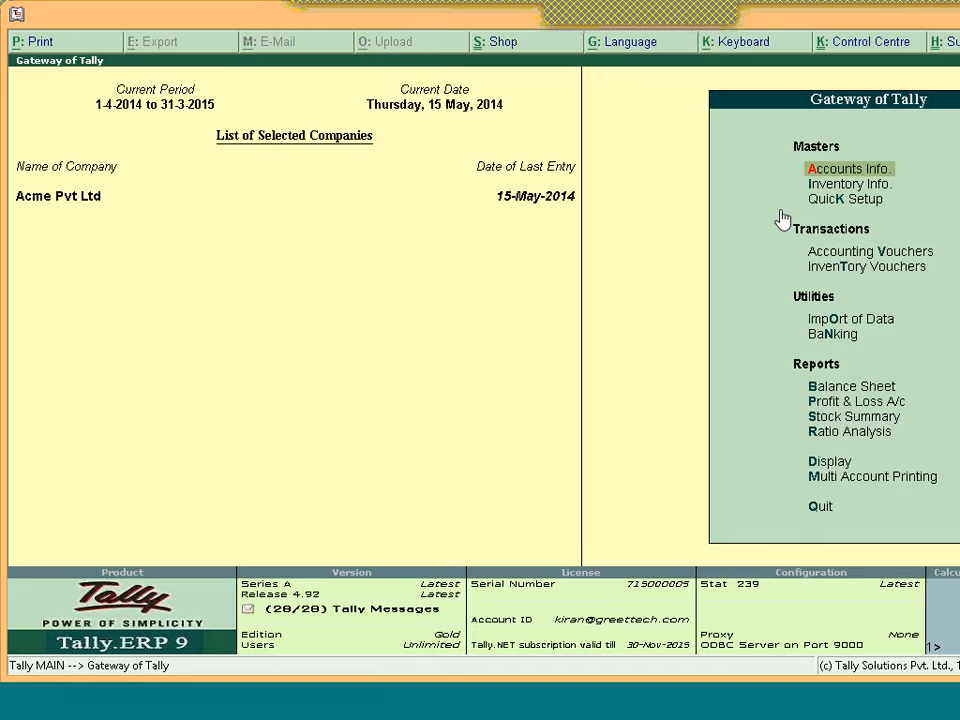
View the Stock Query for Item, closing at (-)802 nos, then back out
key("d")
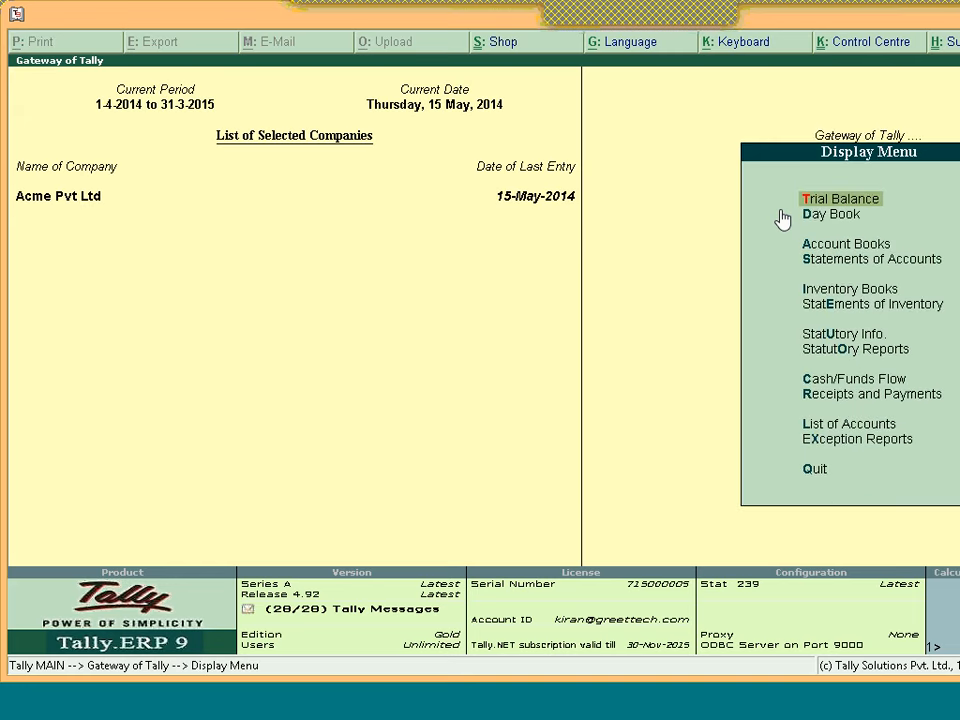
key("Down")
key("Down")
key("Down")
key("Down")
key("Down")
key("Return")
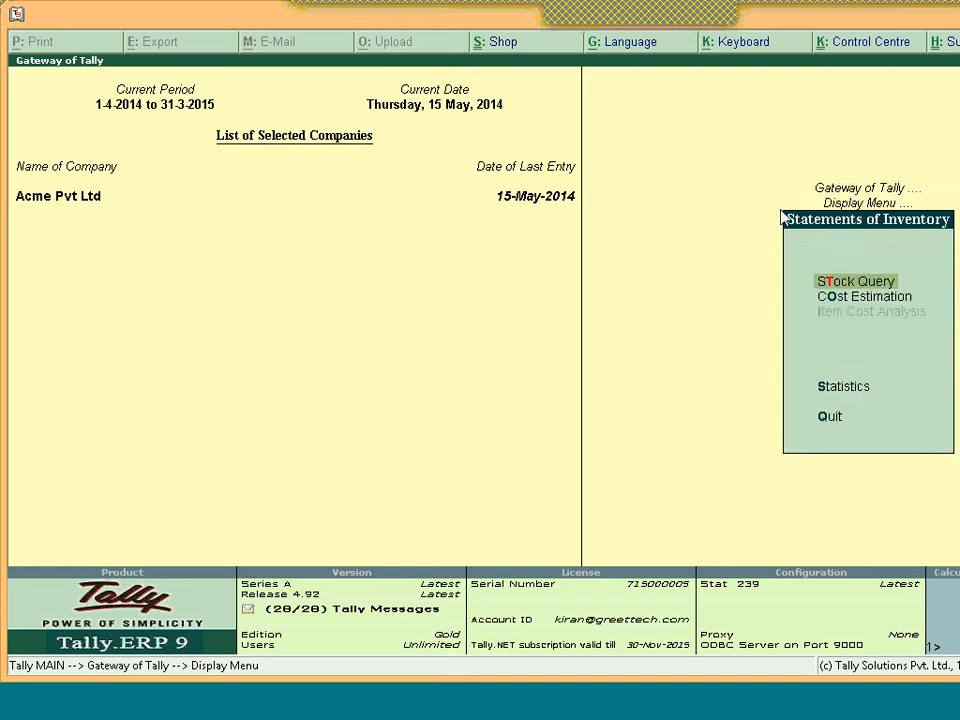
key("Escape")
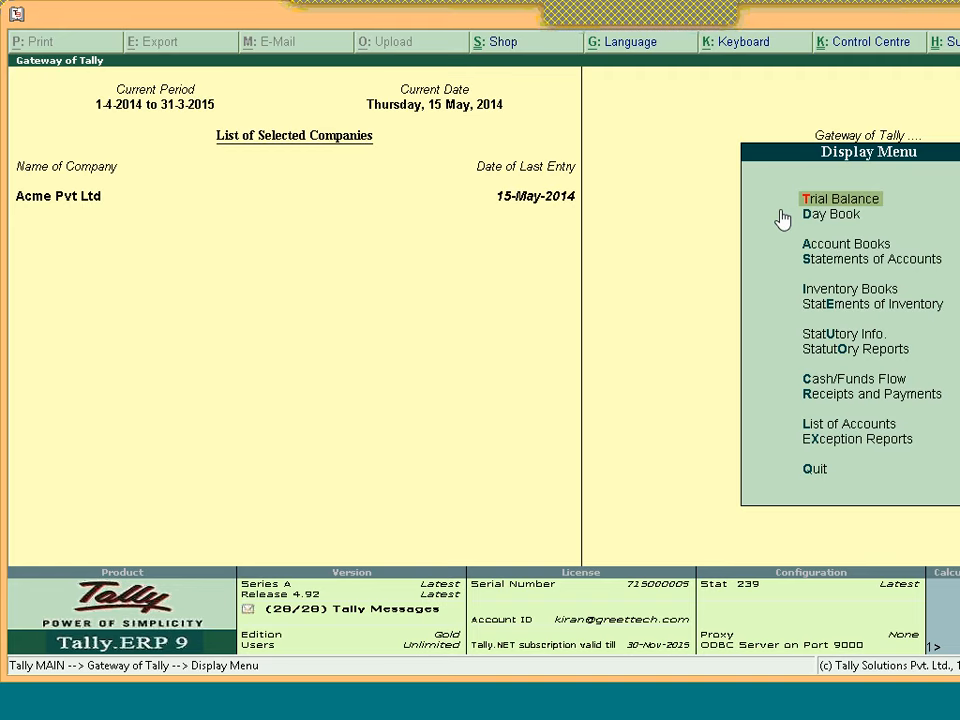
key("e")
key("Up")
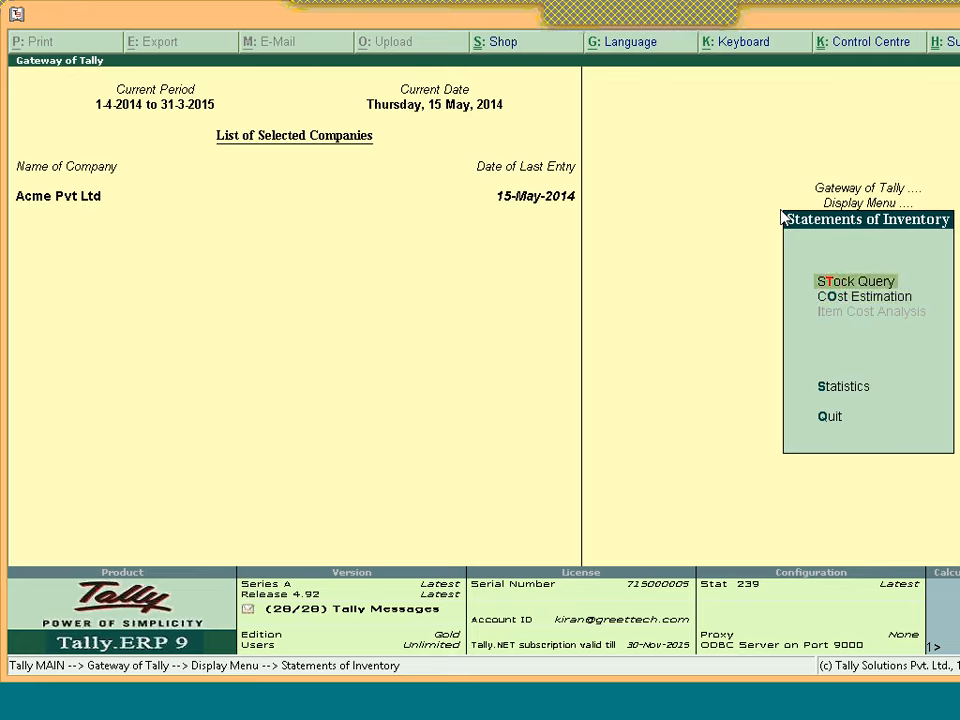
key("Return")
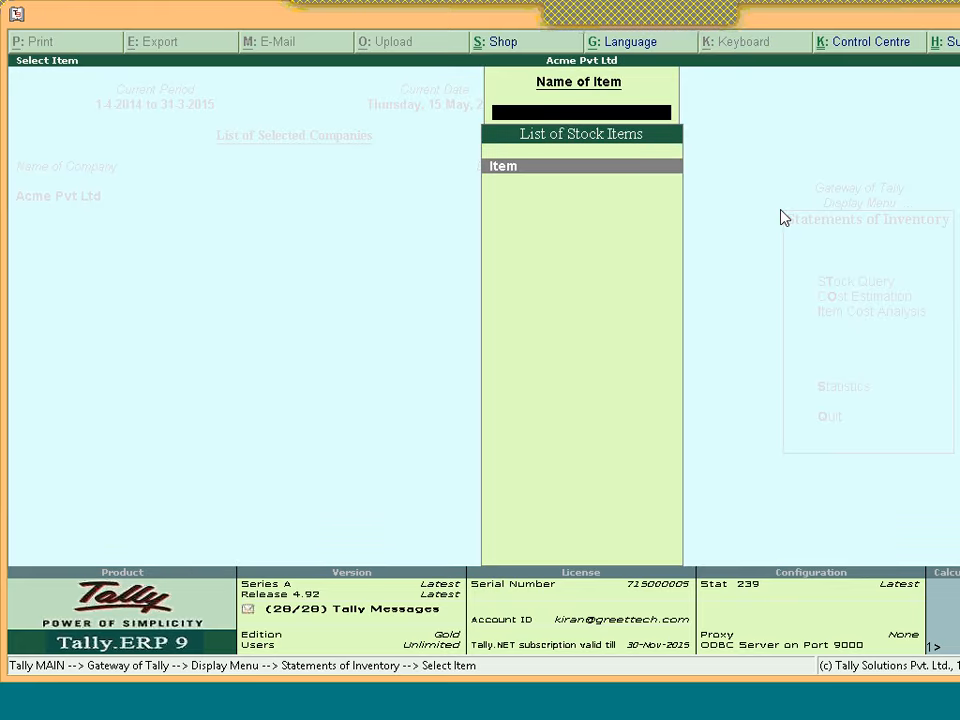
key("Return")
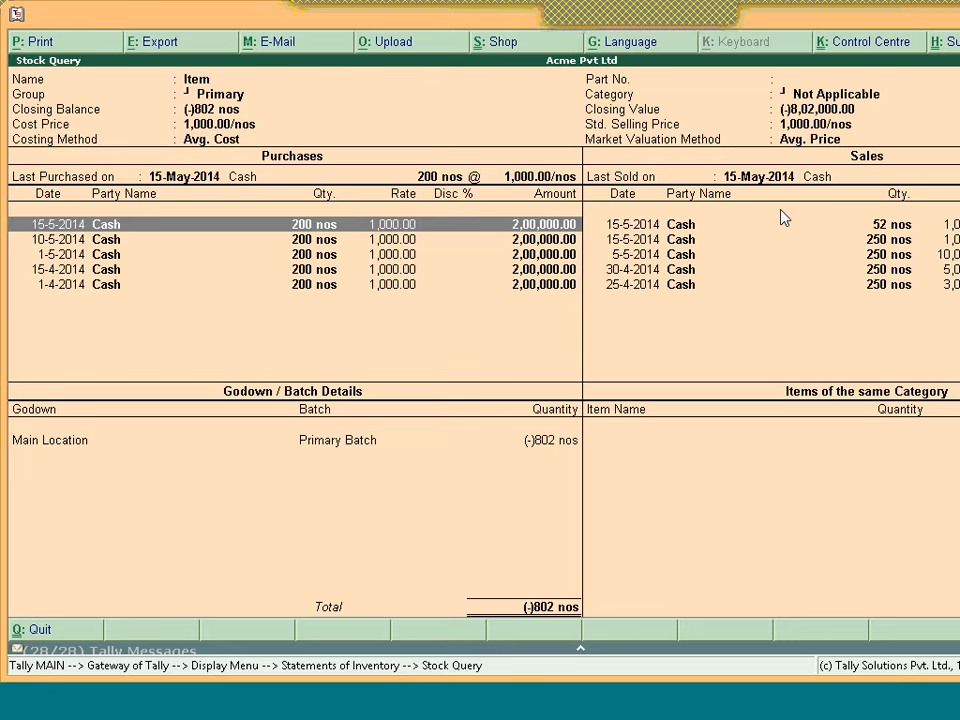
key("Escape")
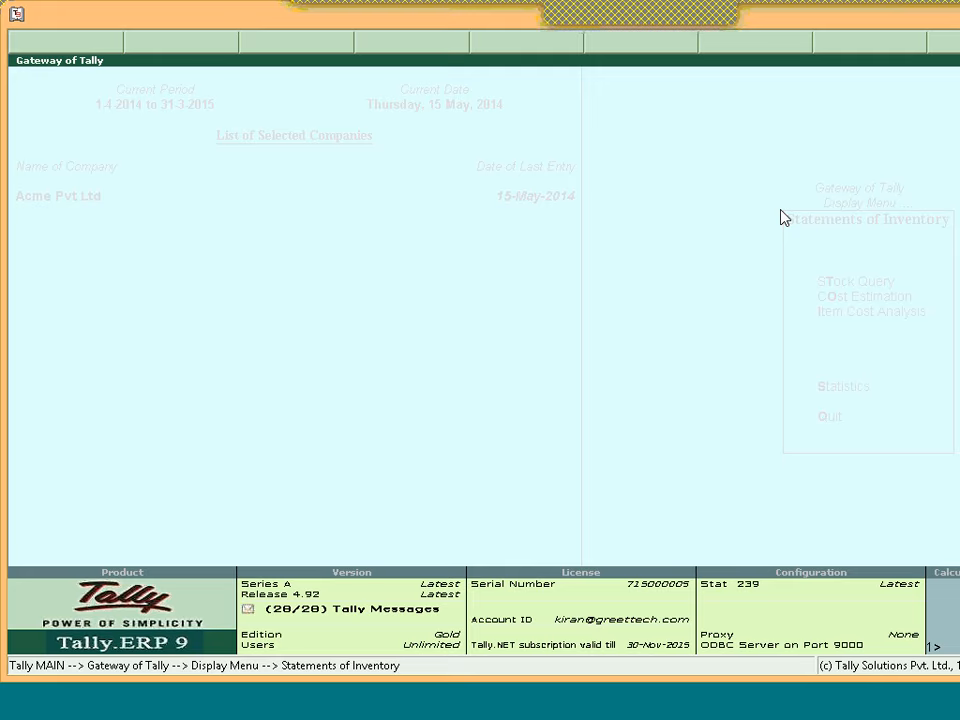
Start a Sales voucher with class Not Applicable and check Item's stock in Stock Query
key("Escape")
key("Escape")
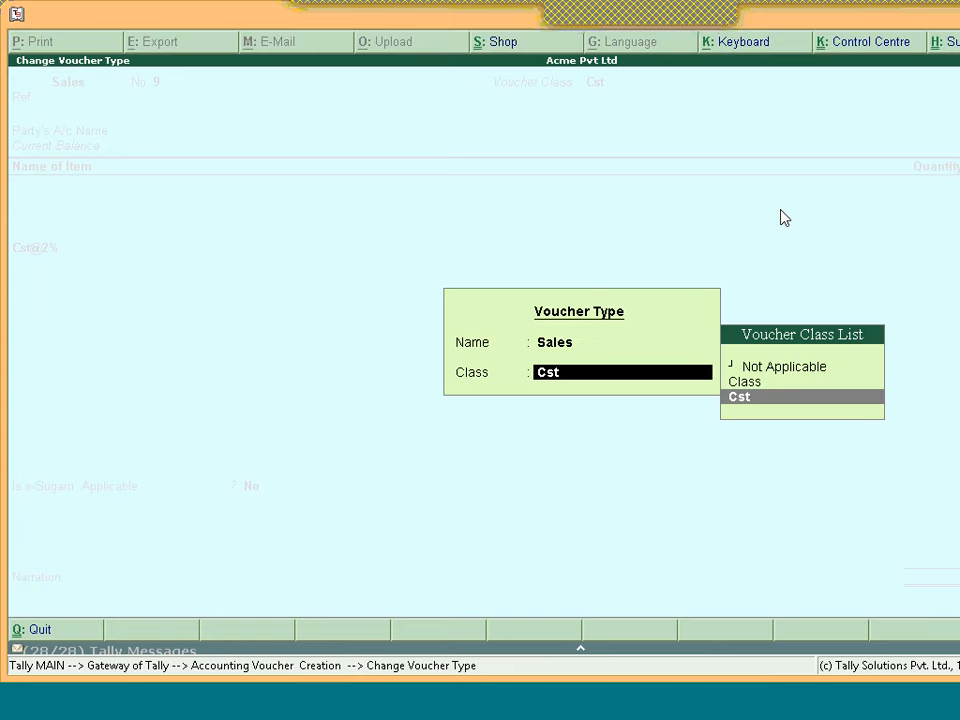
key("Up")
key("Up")
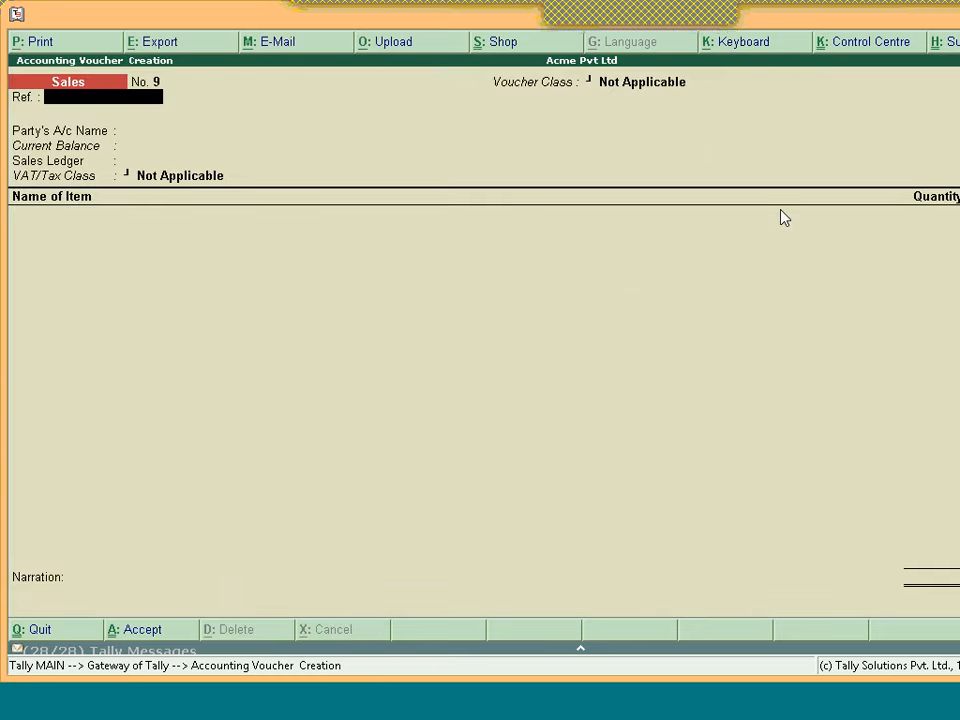
key("alt+s")
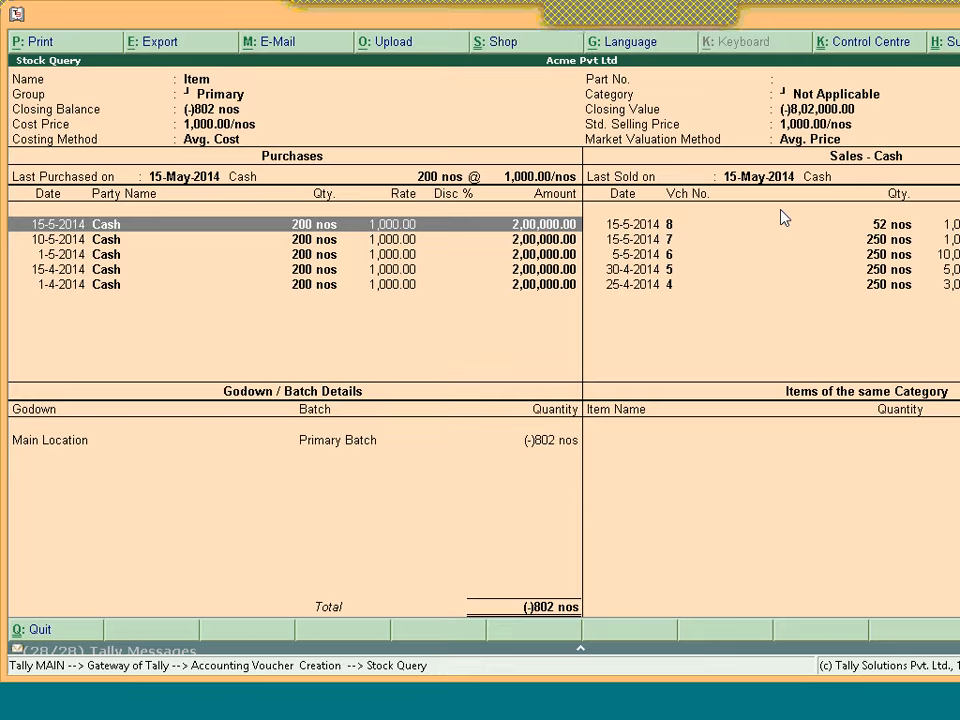
key("Escape")
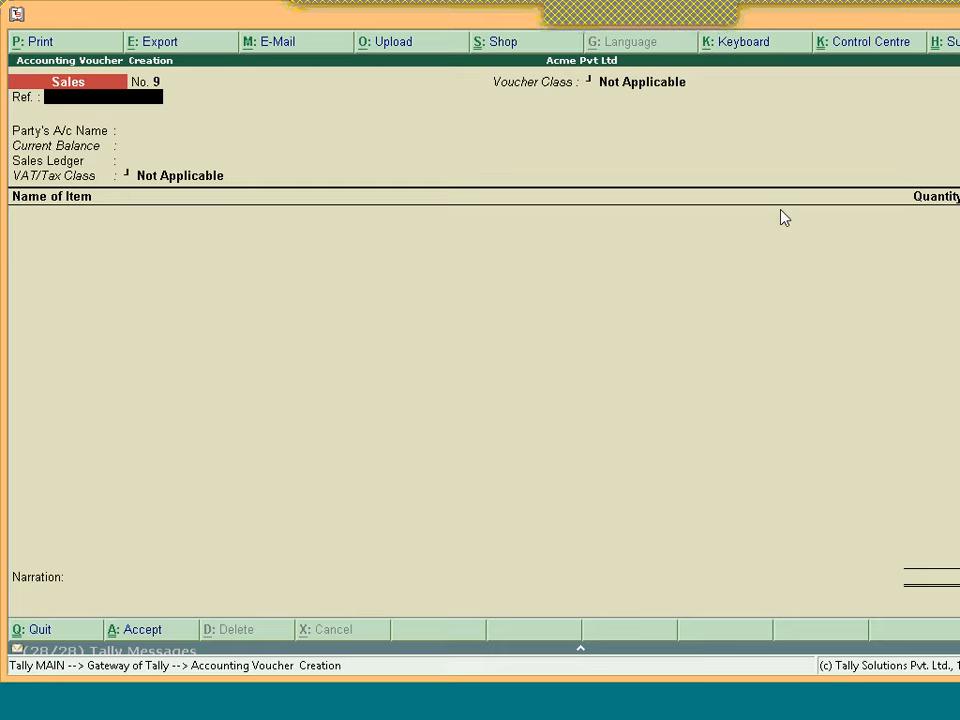
Discard blank Sales voucher No. 9 unsaved and stay at the Gateway of Tally
key("Escape")
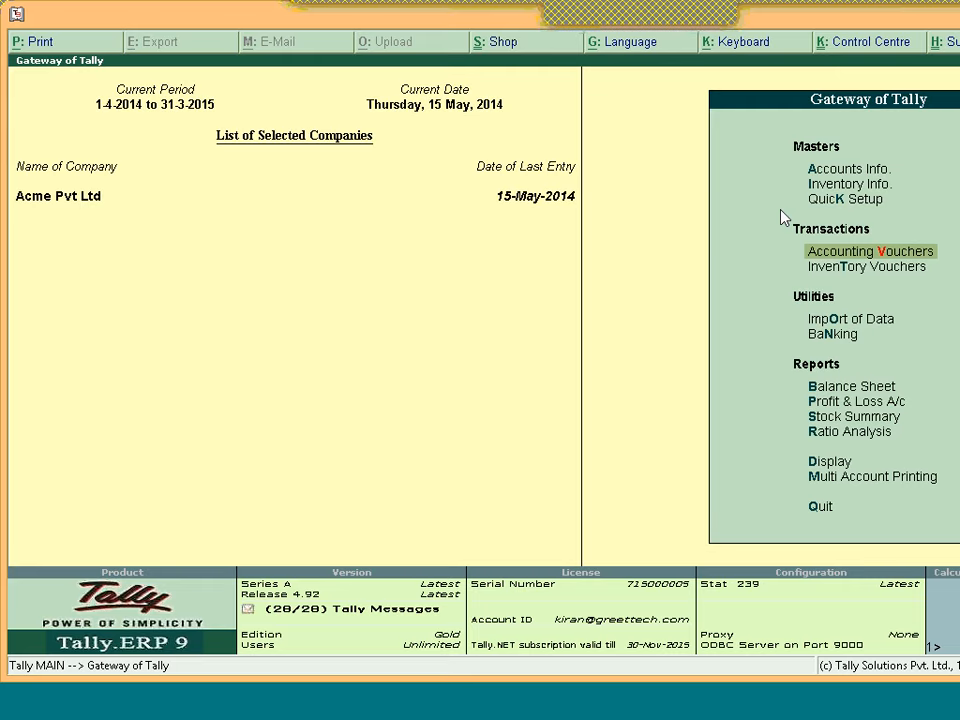
key("Escape")
key("n")
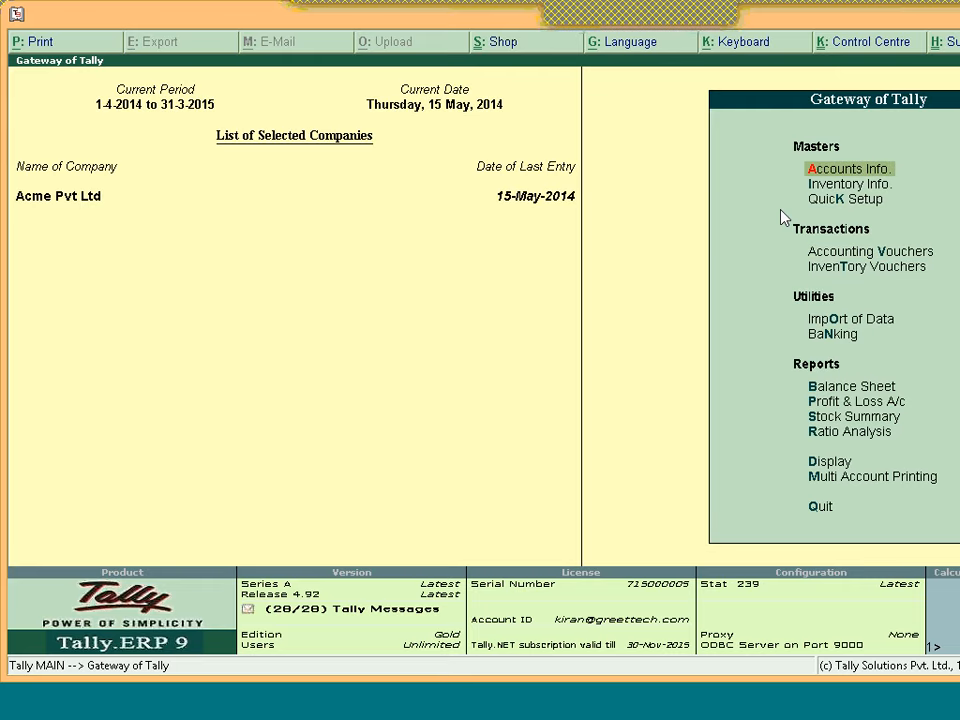